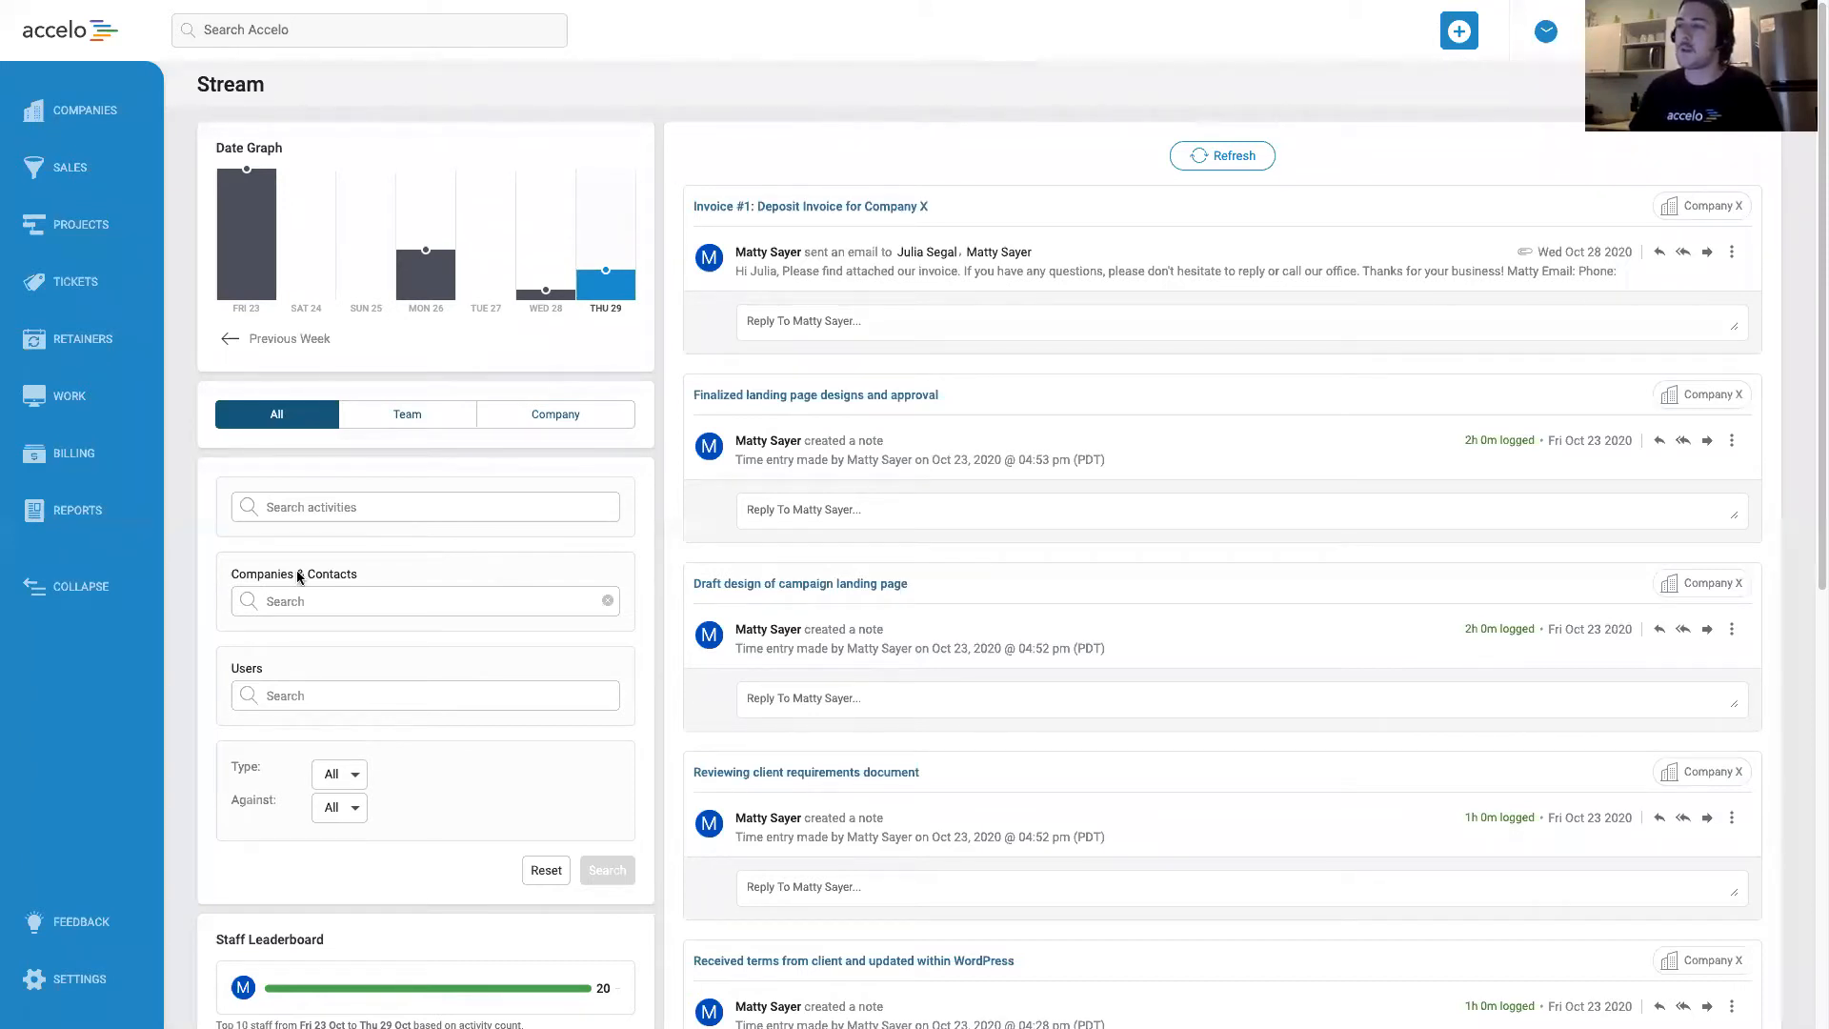
Open the Default invoice template for editing from the Invoicing & Pricing administration settings.
left_click(70, 997)
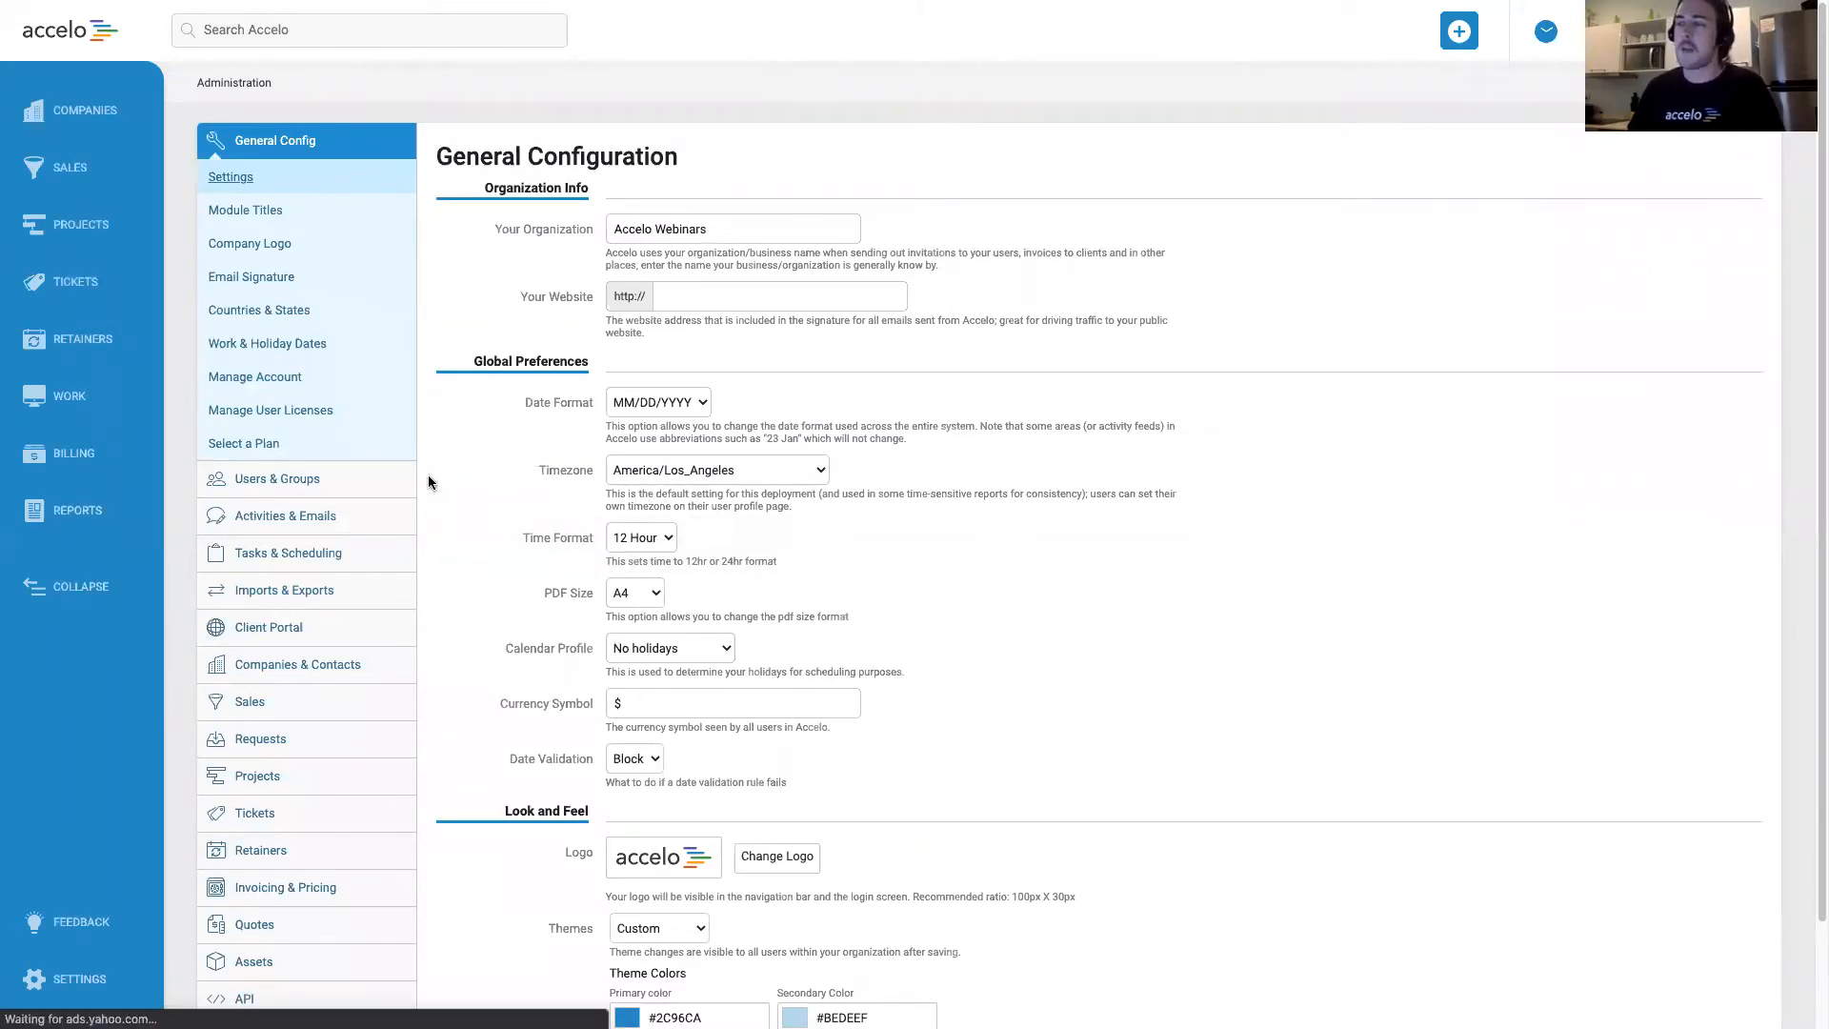
scroll(327, 542, "down", 1)
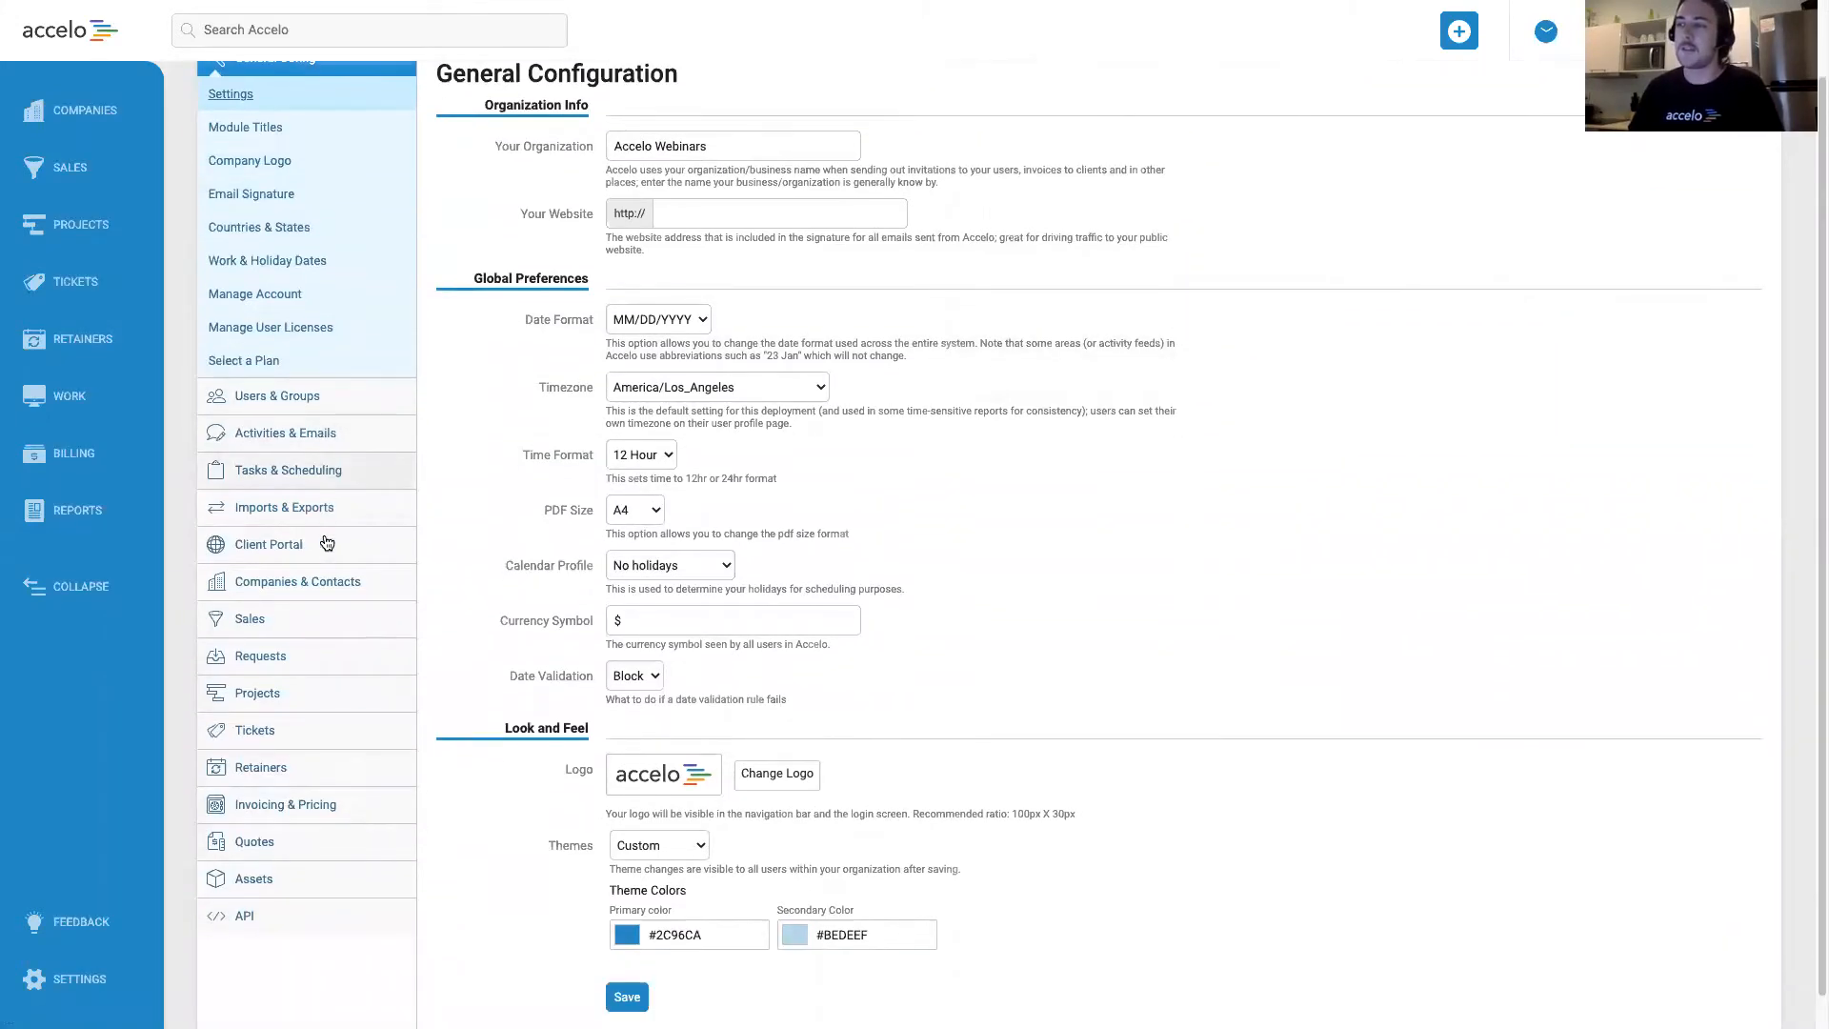
left_click(333, 814)
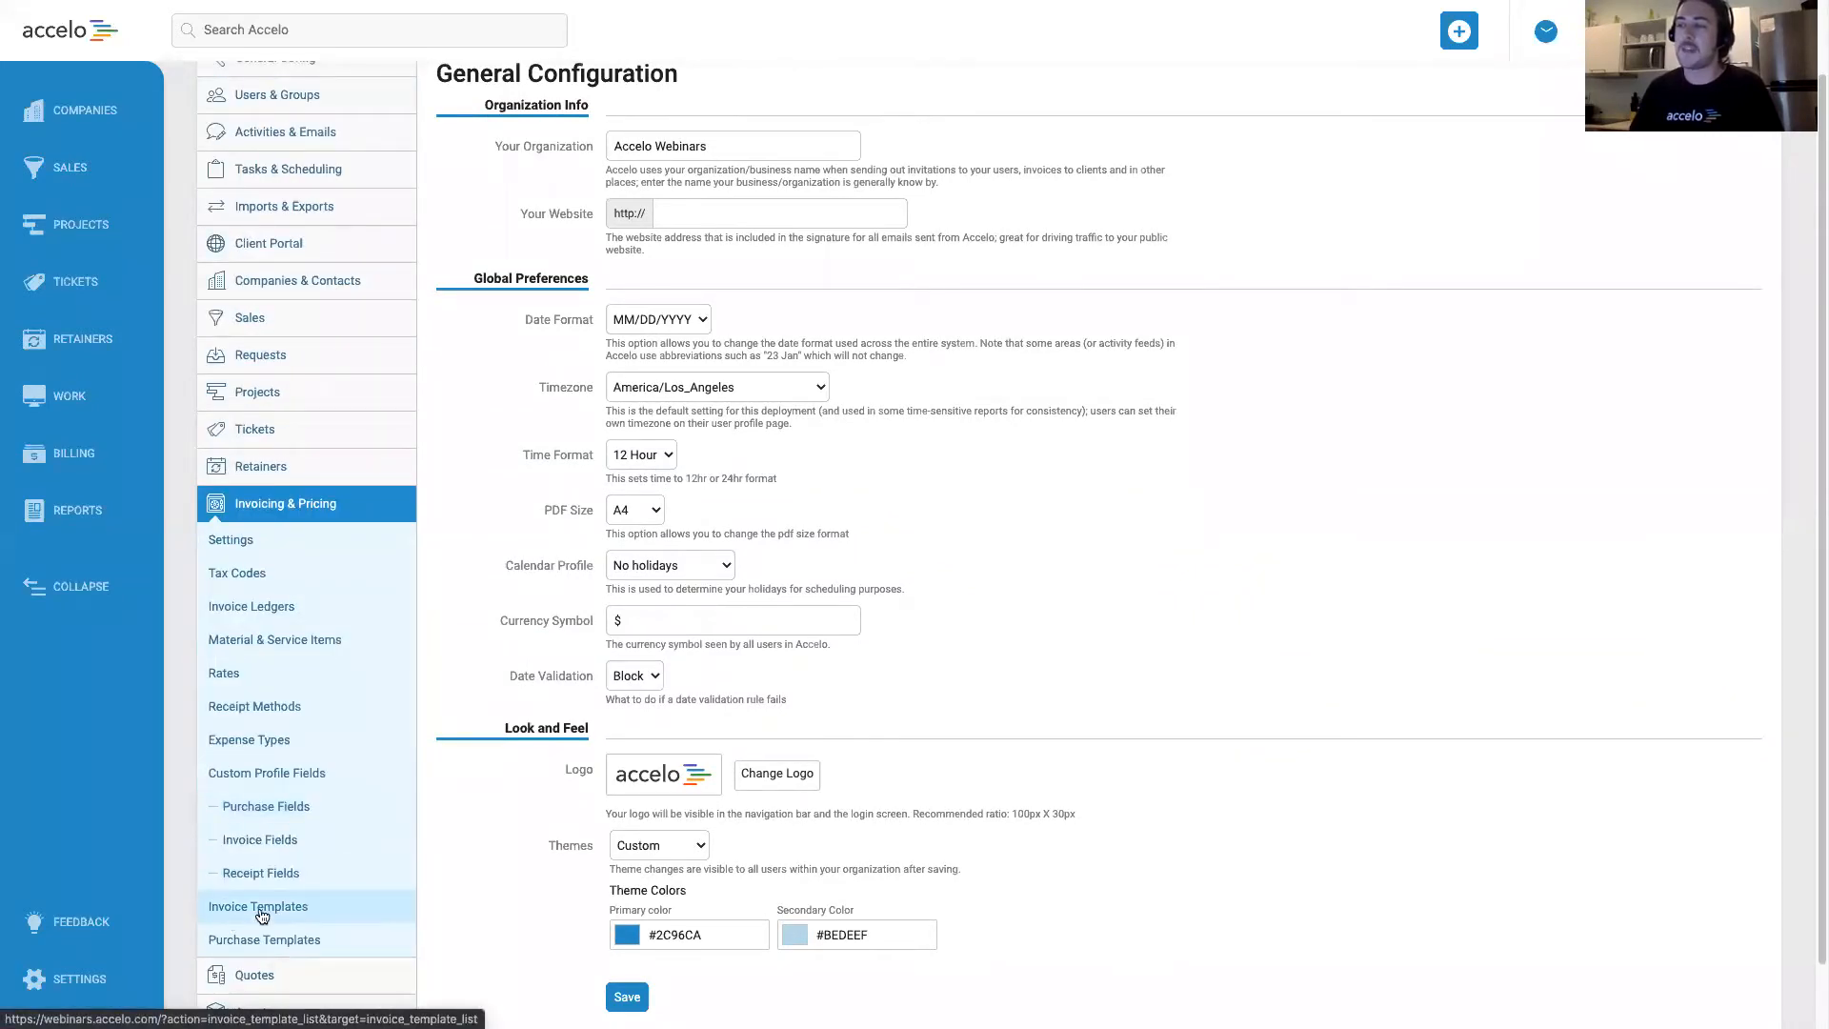
left_click(299, 913)
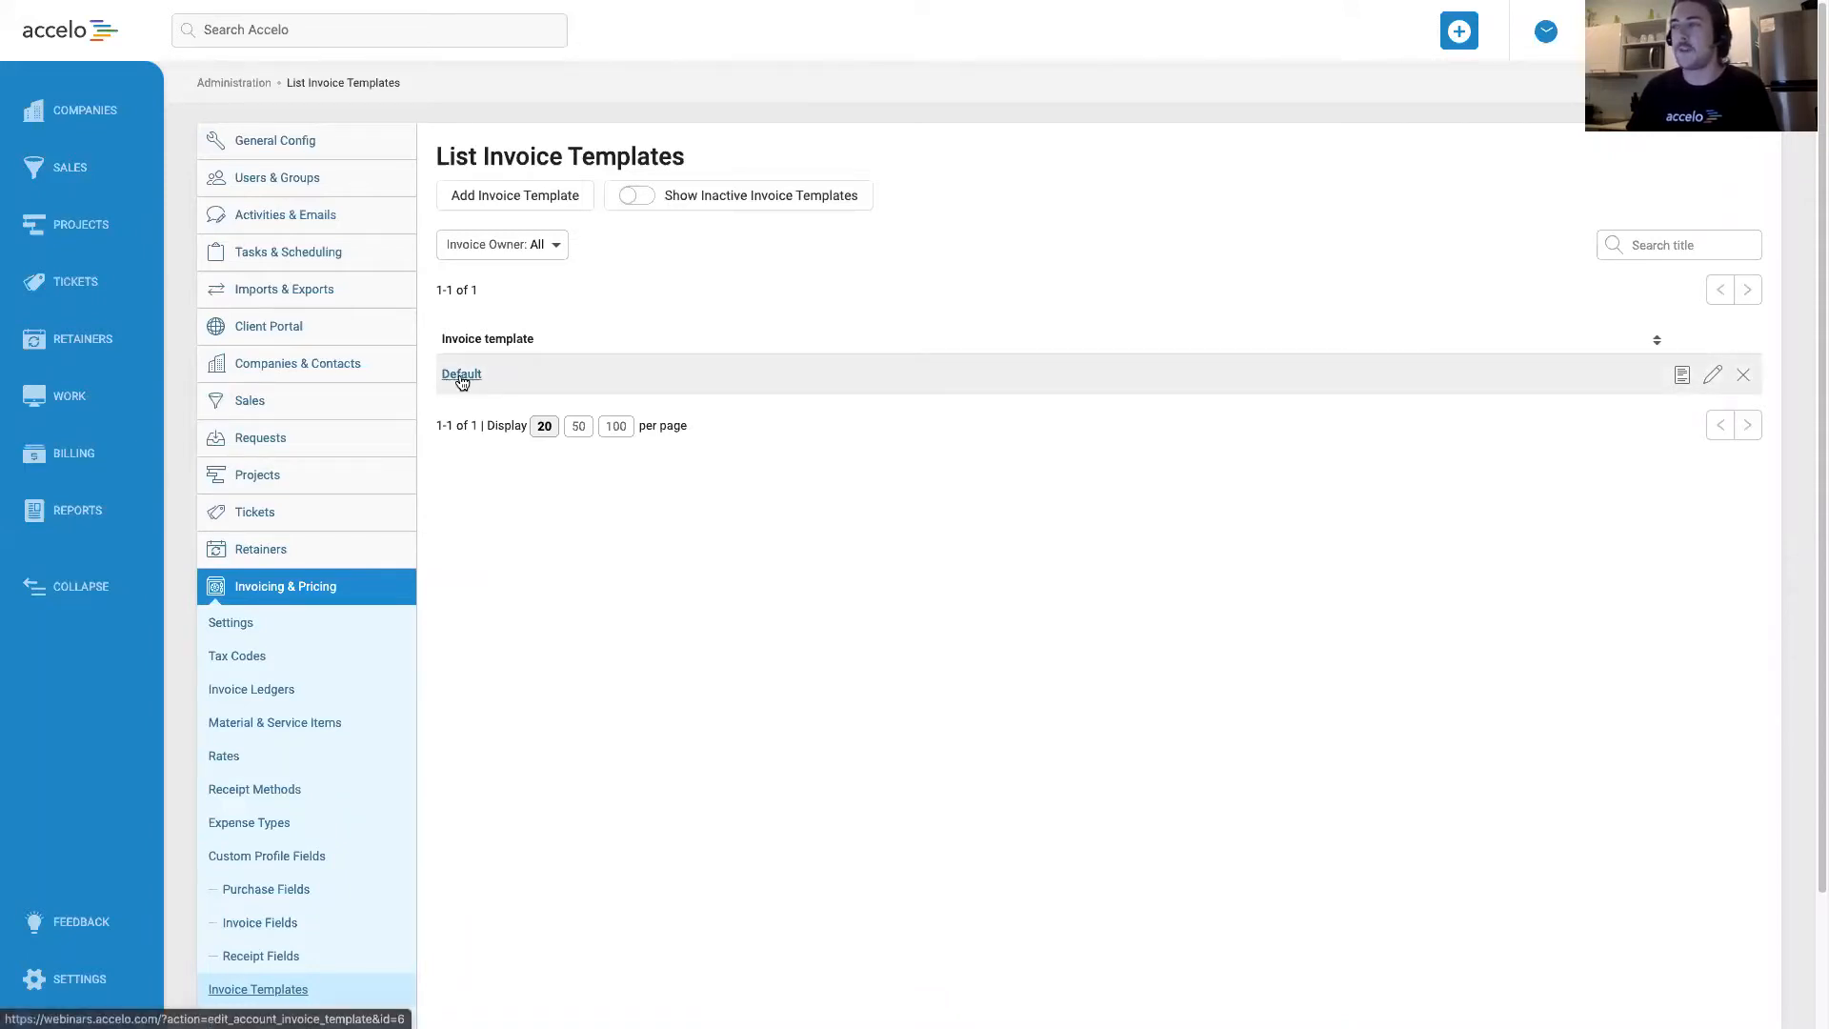
left_click(1714, 376)
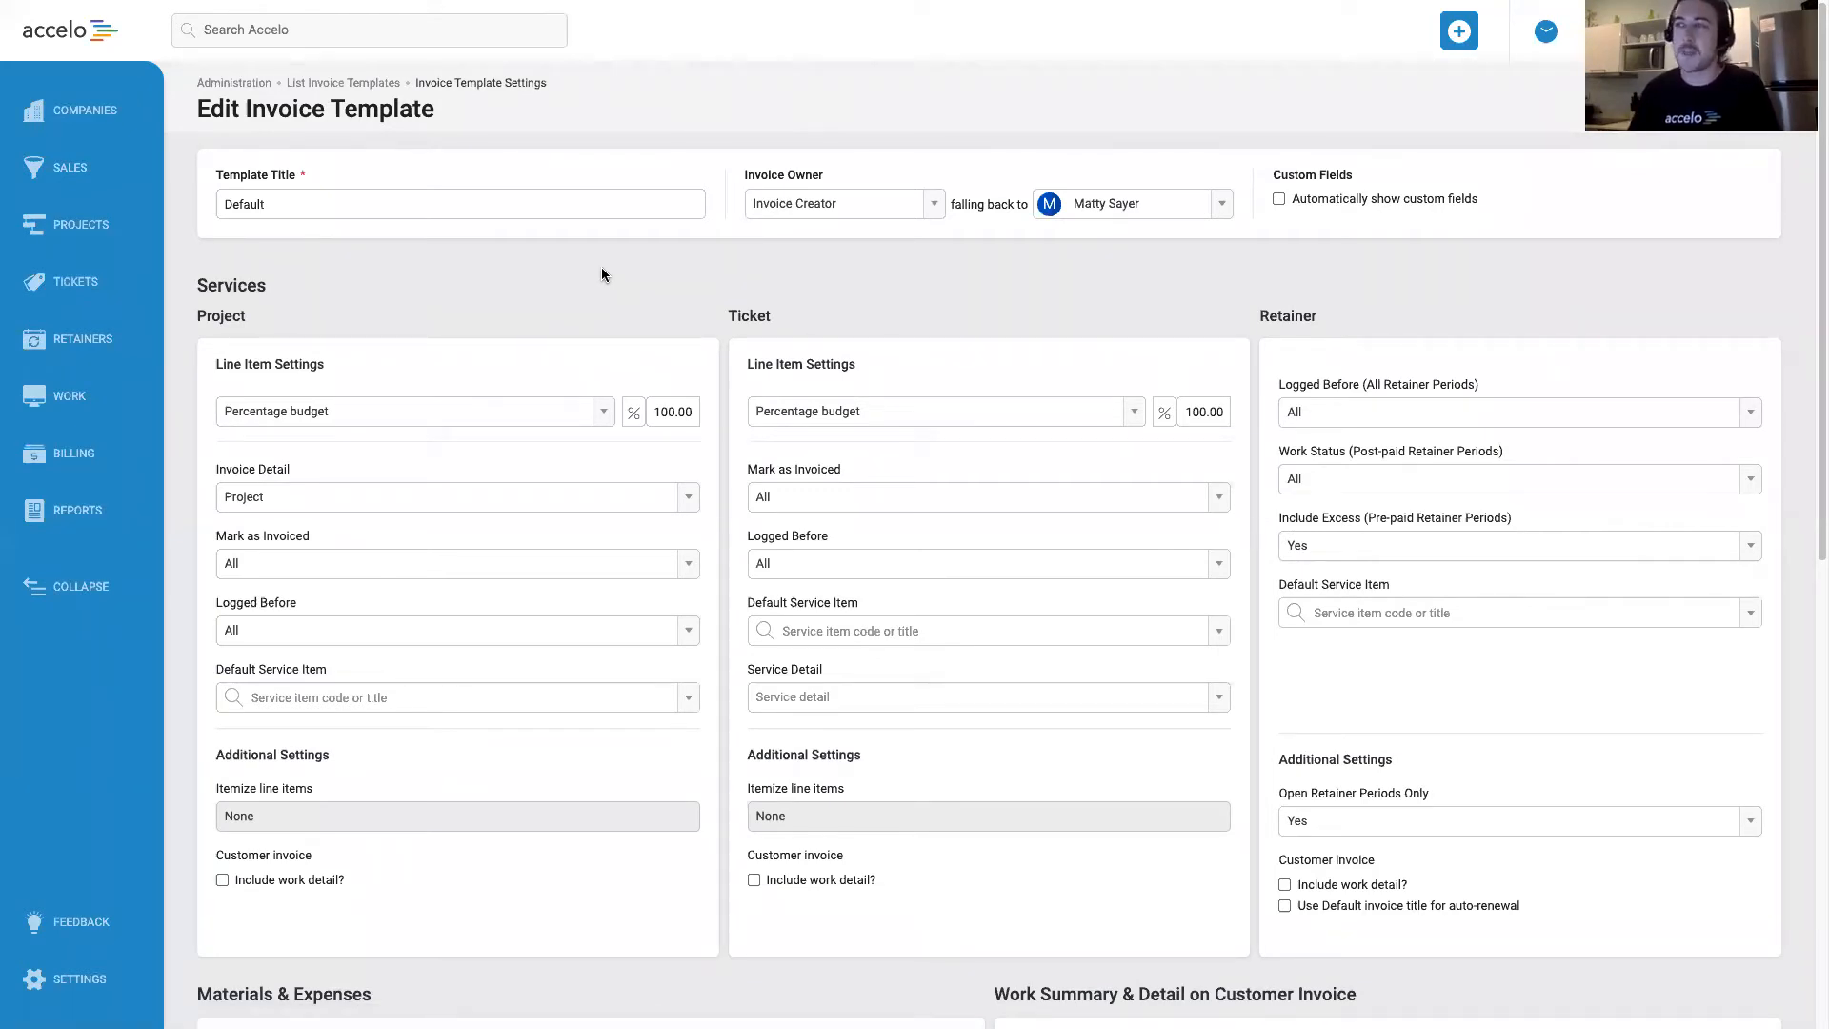
Change the invoice template's title to "Fixed Price".
double_click(392, 208)
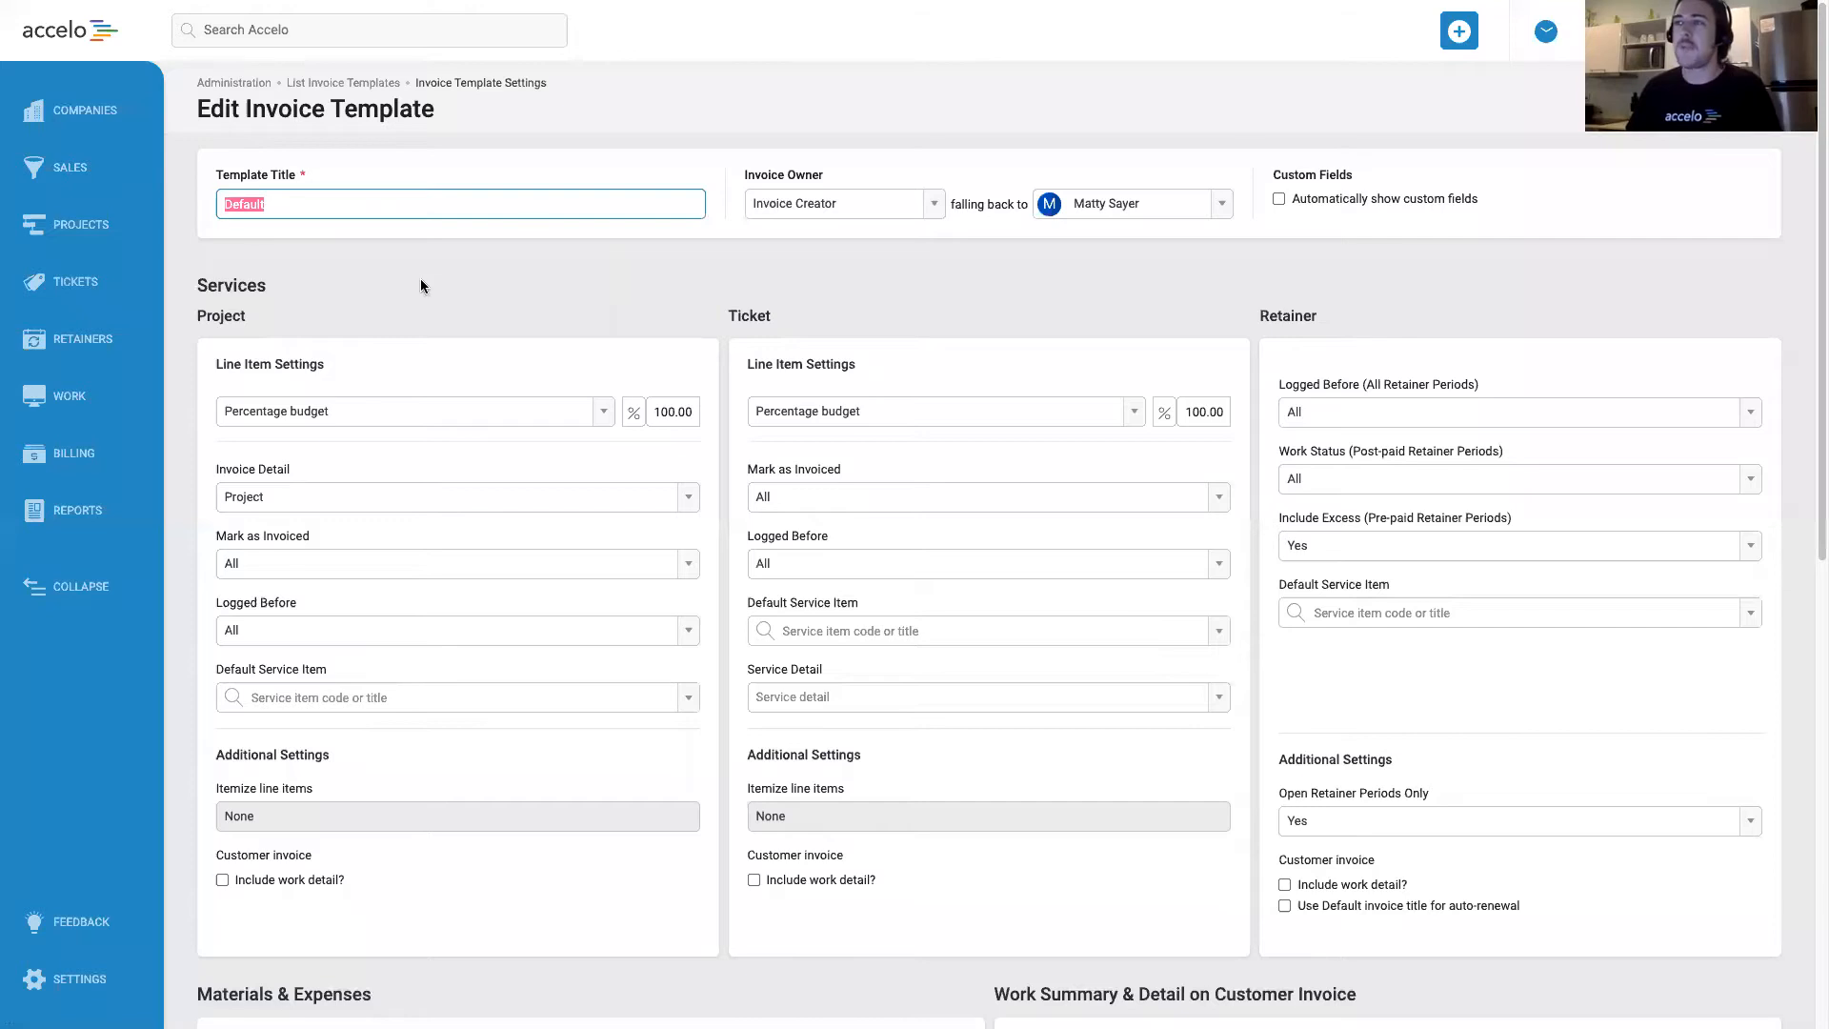
type("Fixed Pri")
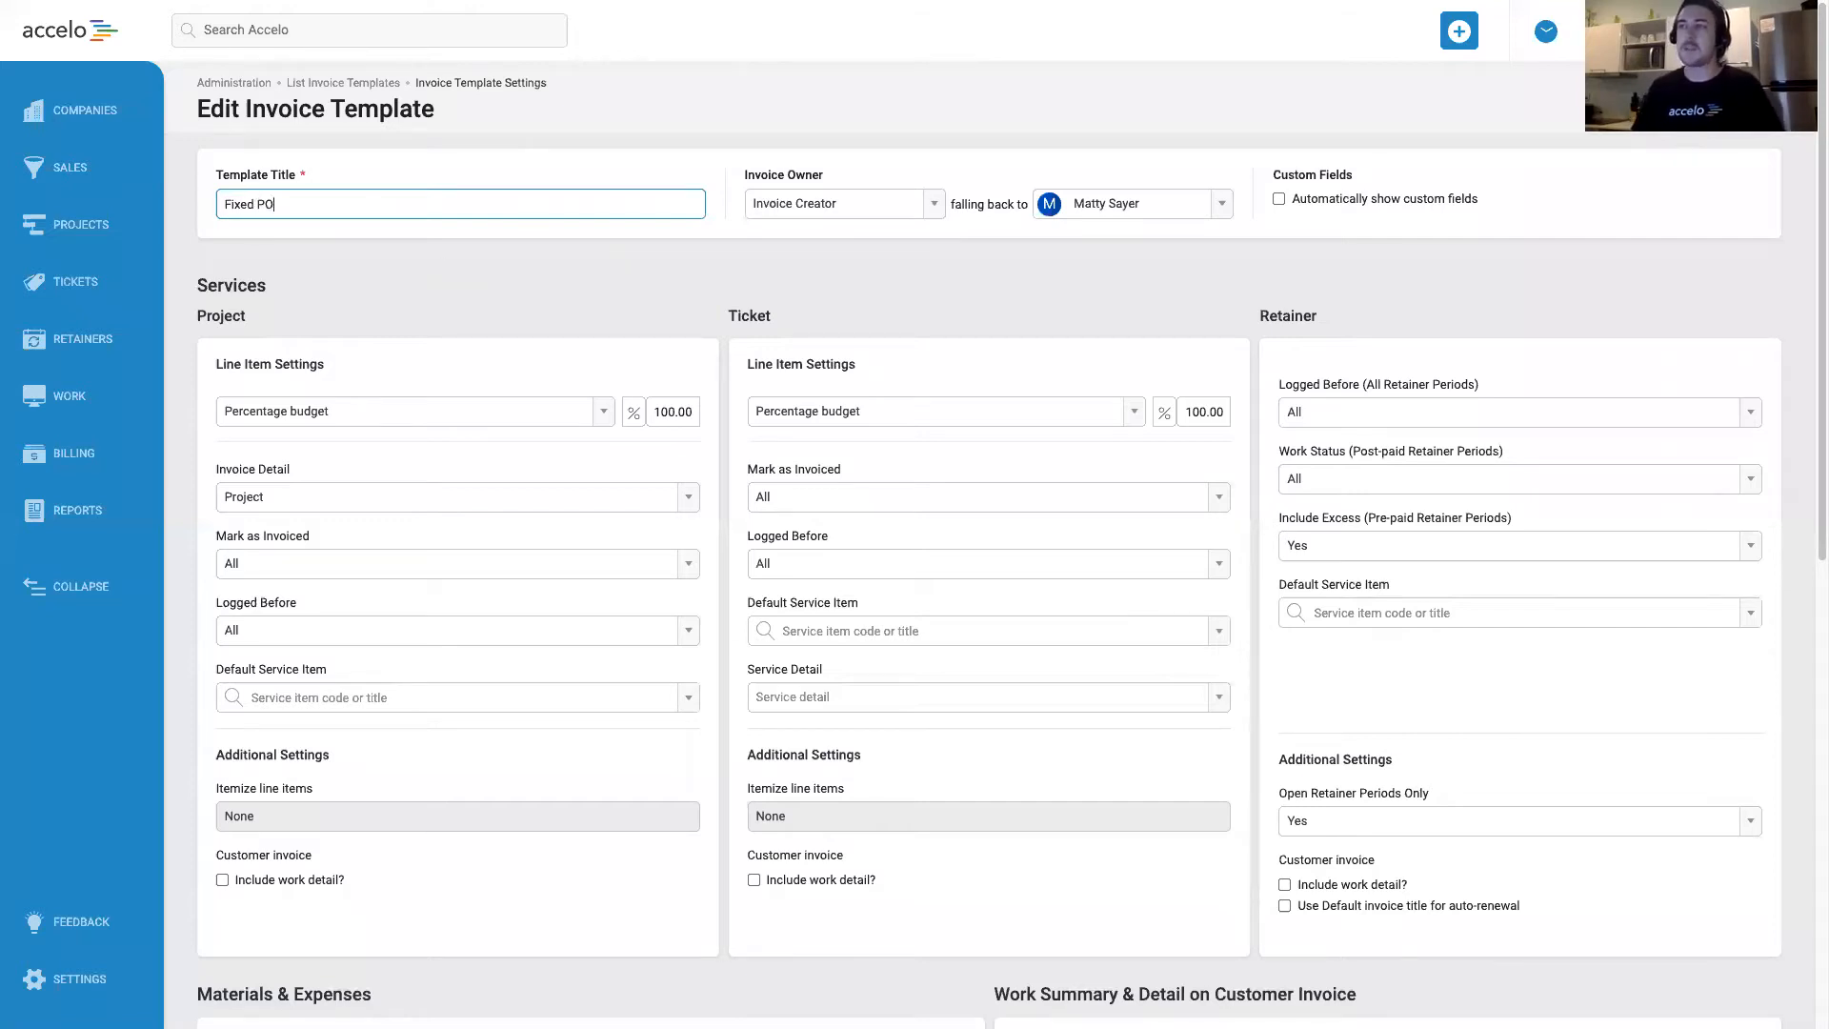
type("ce")
left_click(675, 292)
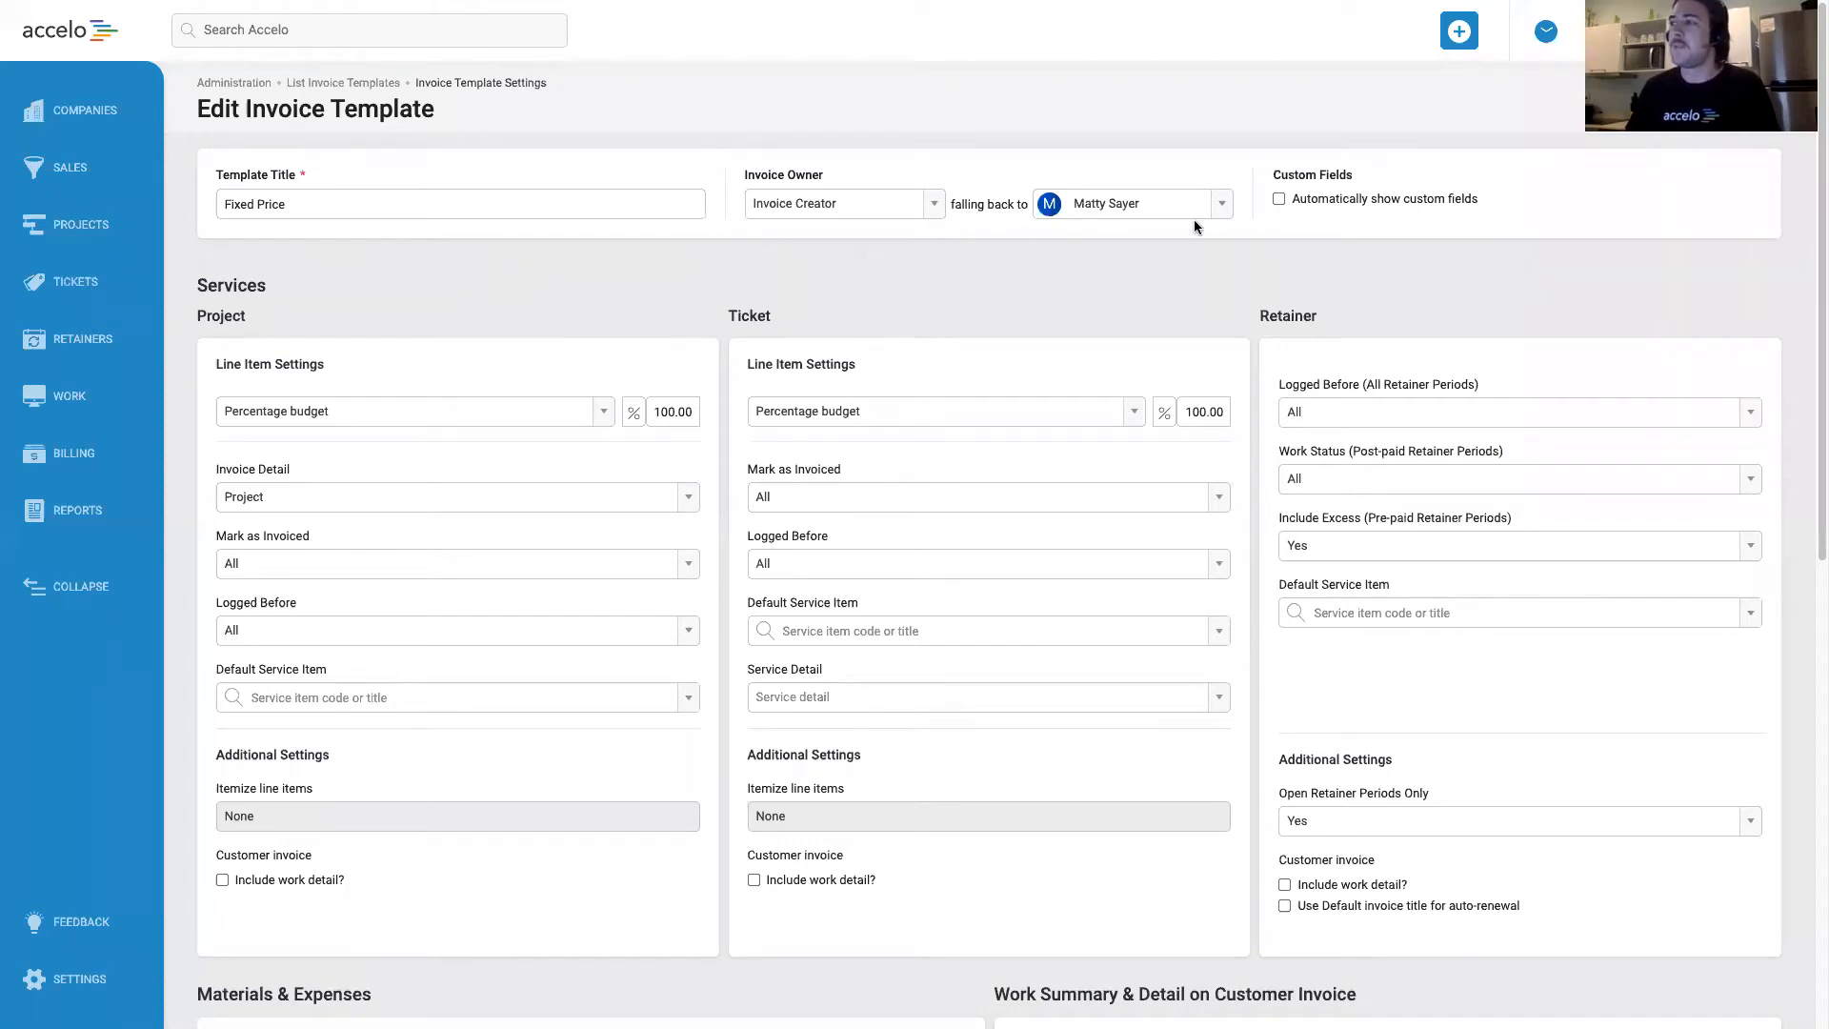
Examine the Project, Ticket and Retainer service settings of the invoice template.
scroll(592, 283, "down", 2)
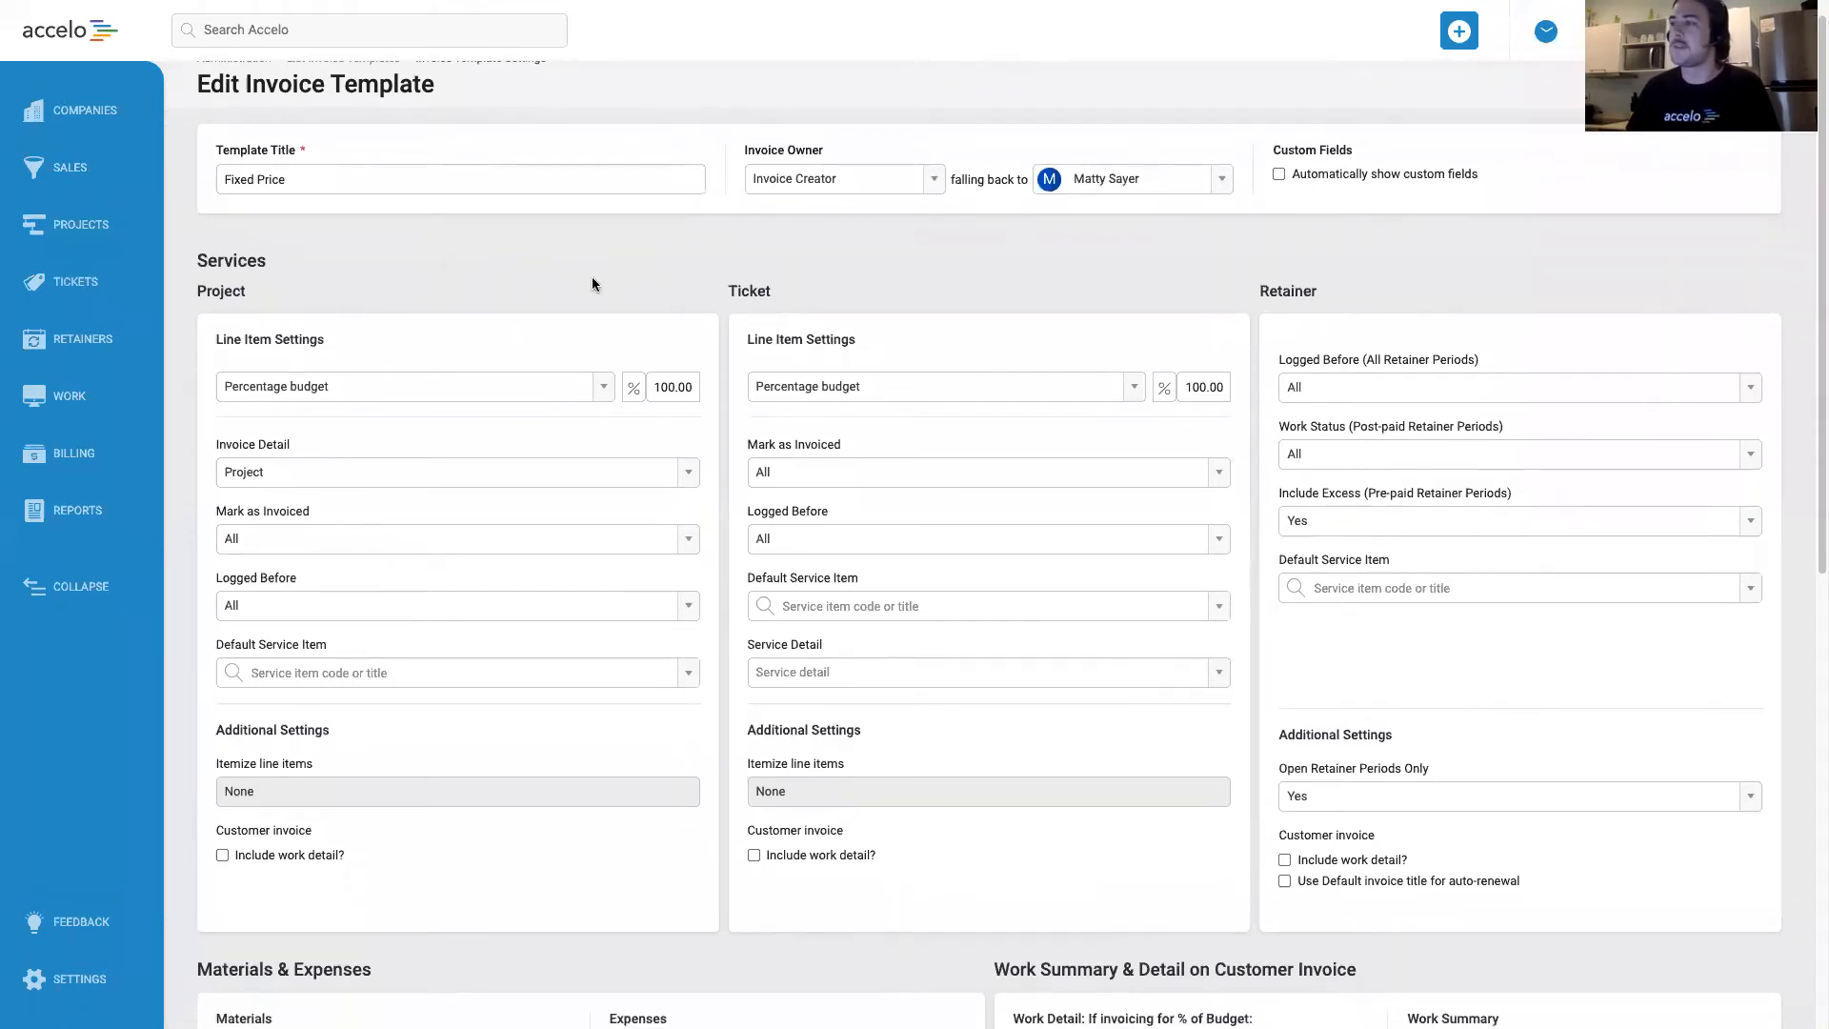
scroll(587, 204, "down", 1)
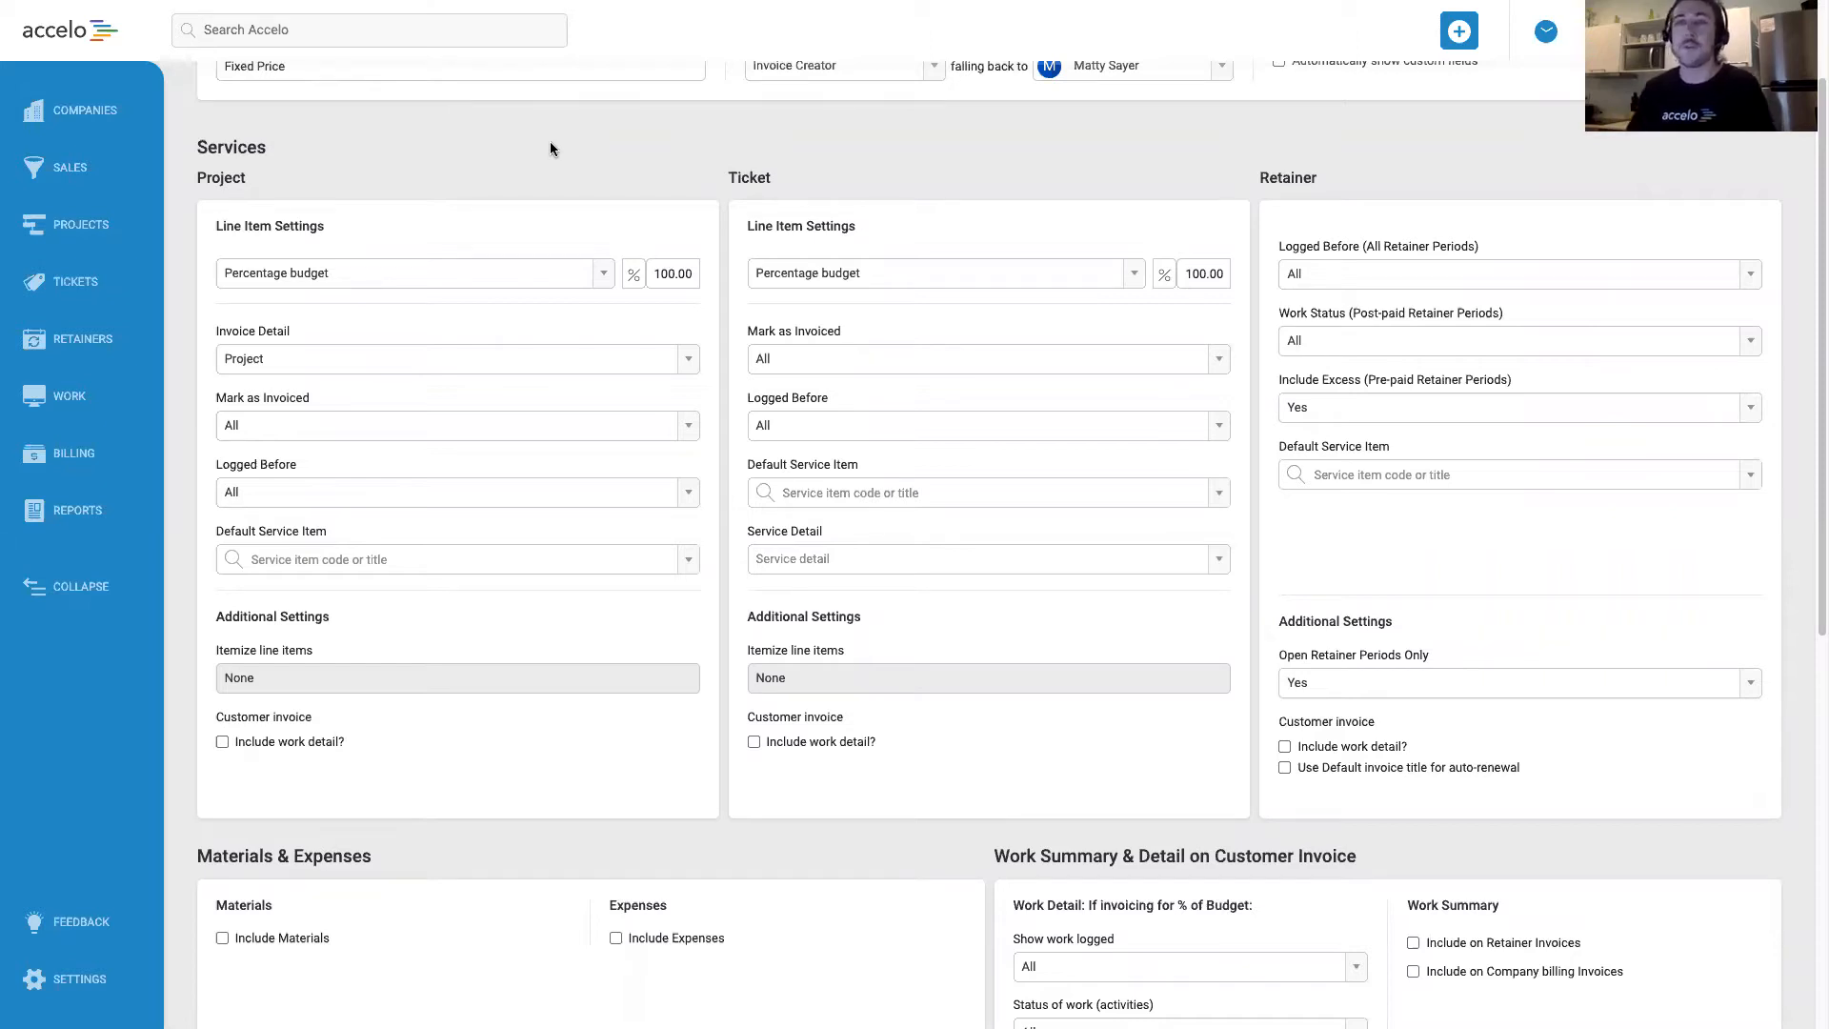
left_click_drag(195, 178, 374, 752)
left_click(443, 168)
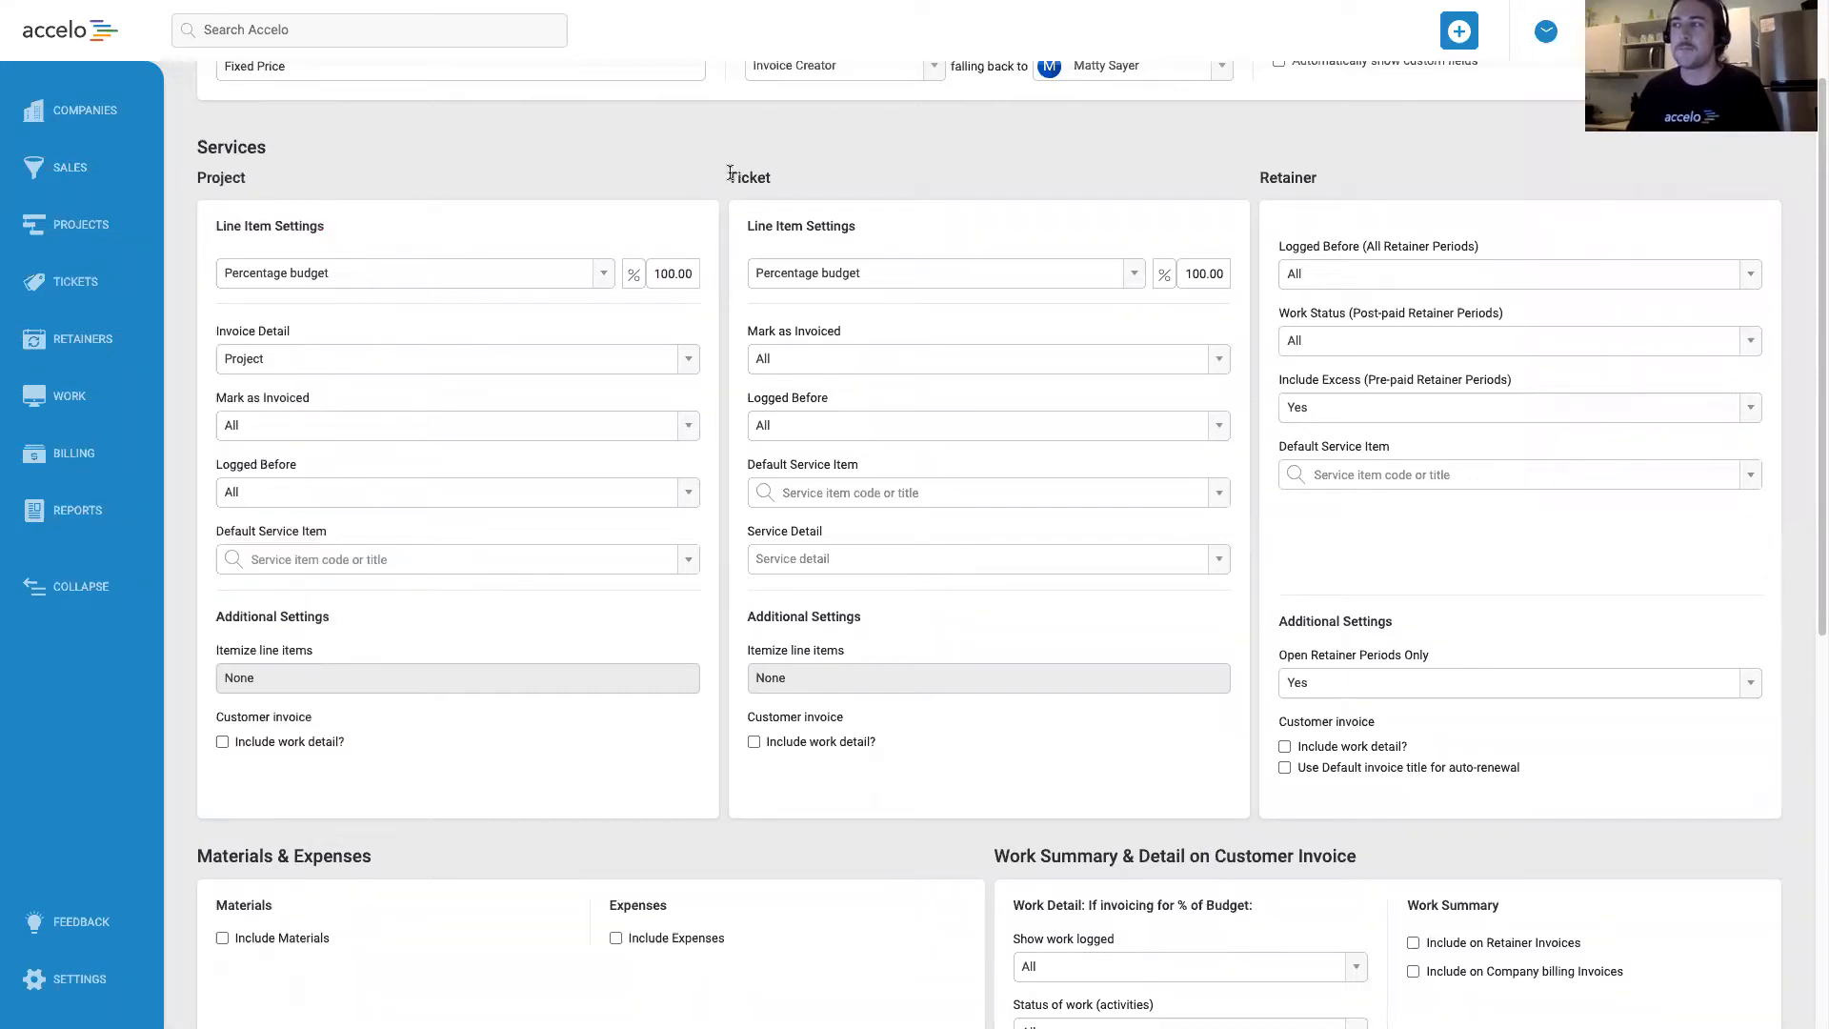
left_click_drag(727, 178, 861, 398)
left_click(1158, 84)
left_click(1341, 187)
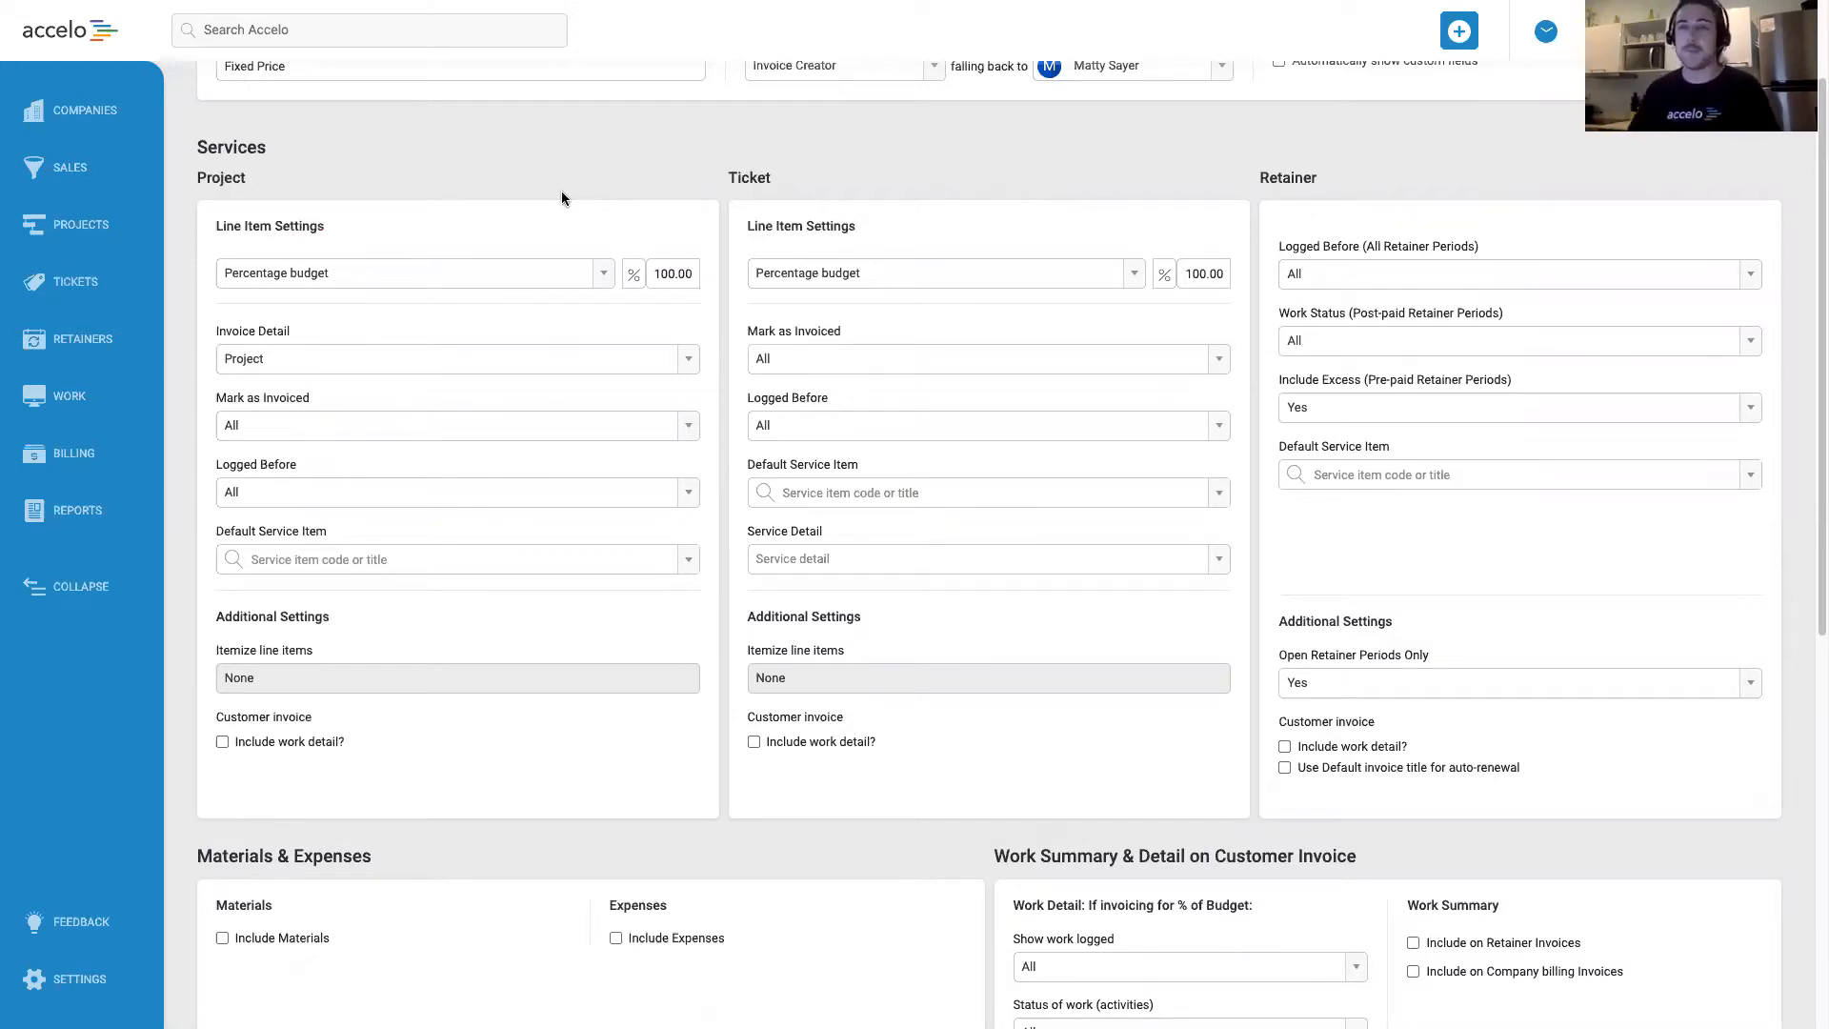
Review the Project service's budget percentage, line item methods, Mark as Invoiced choices and default service item.
left_click(670, 274)
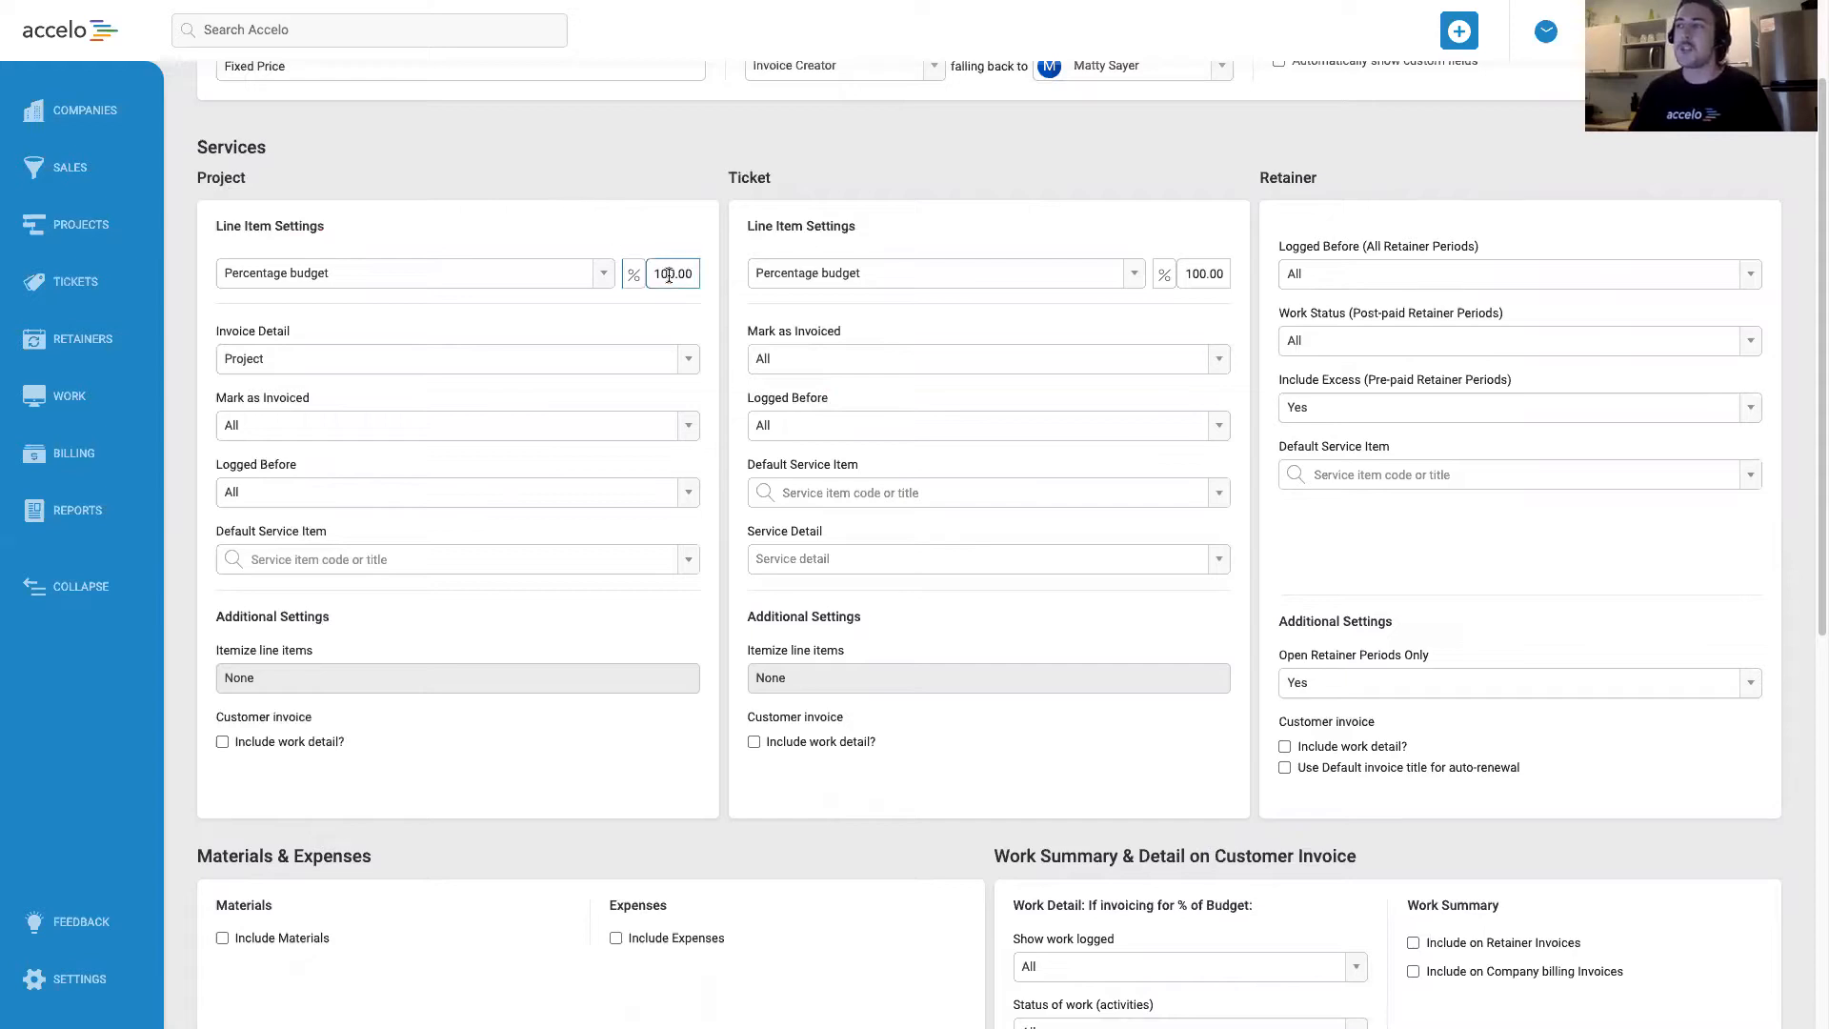
left_click_drag(674, 273, 651, 274)
left_click(649, 216)
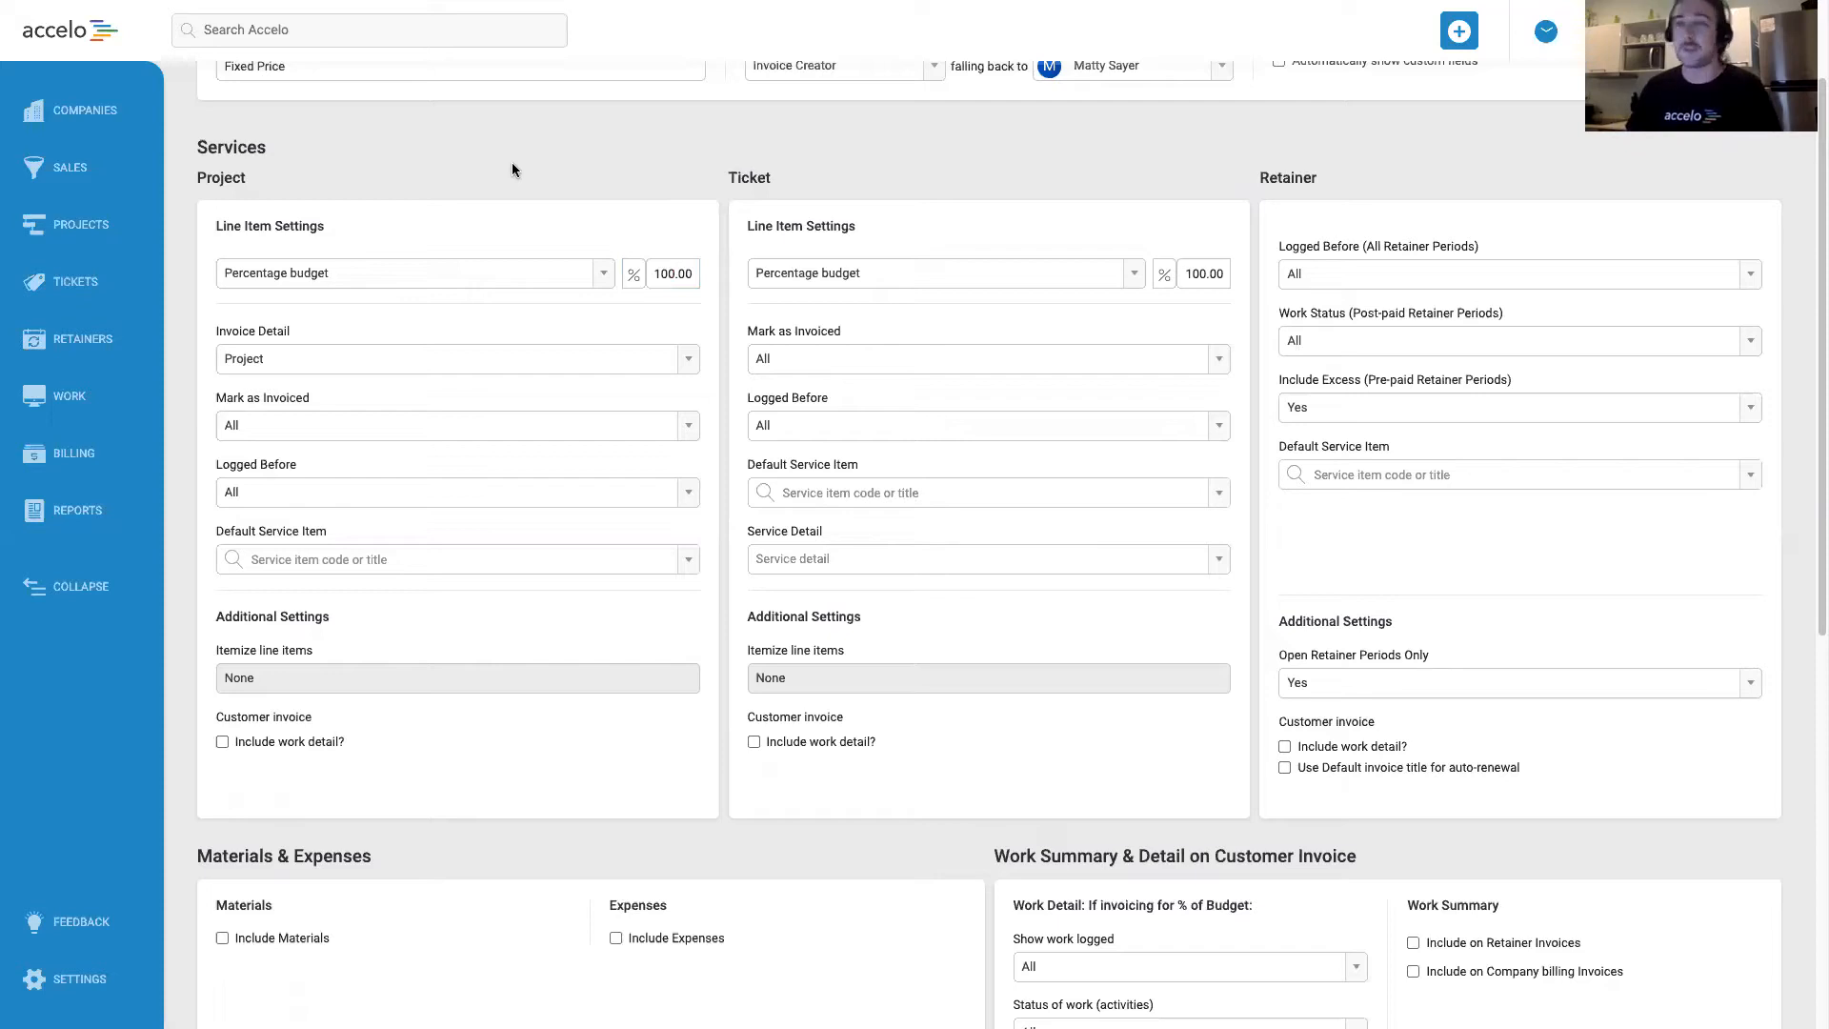
left_click(606, 274)
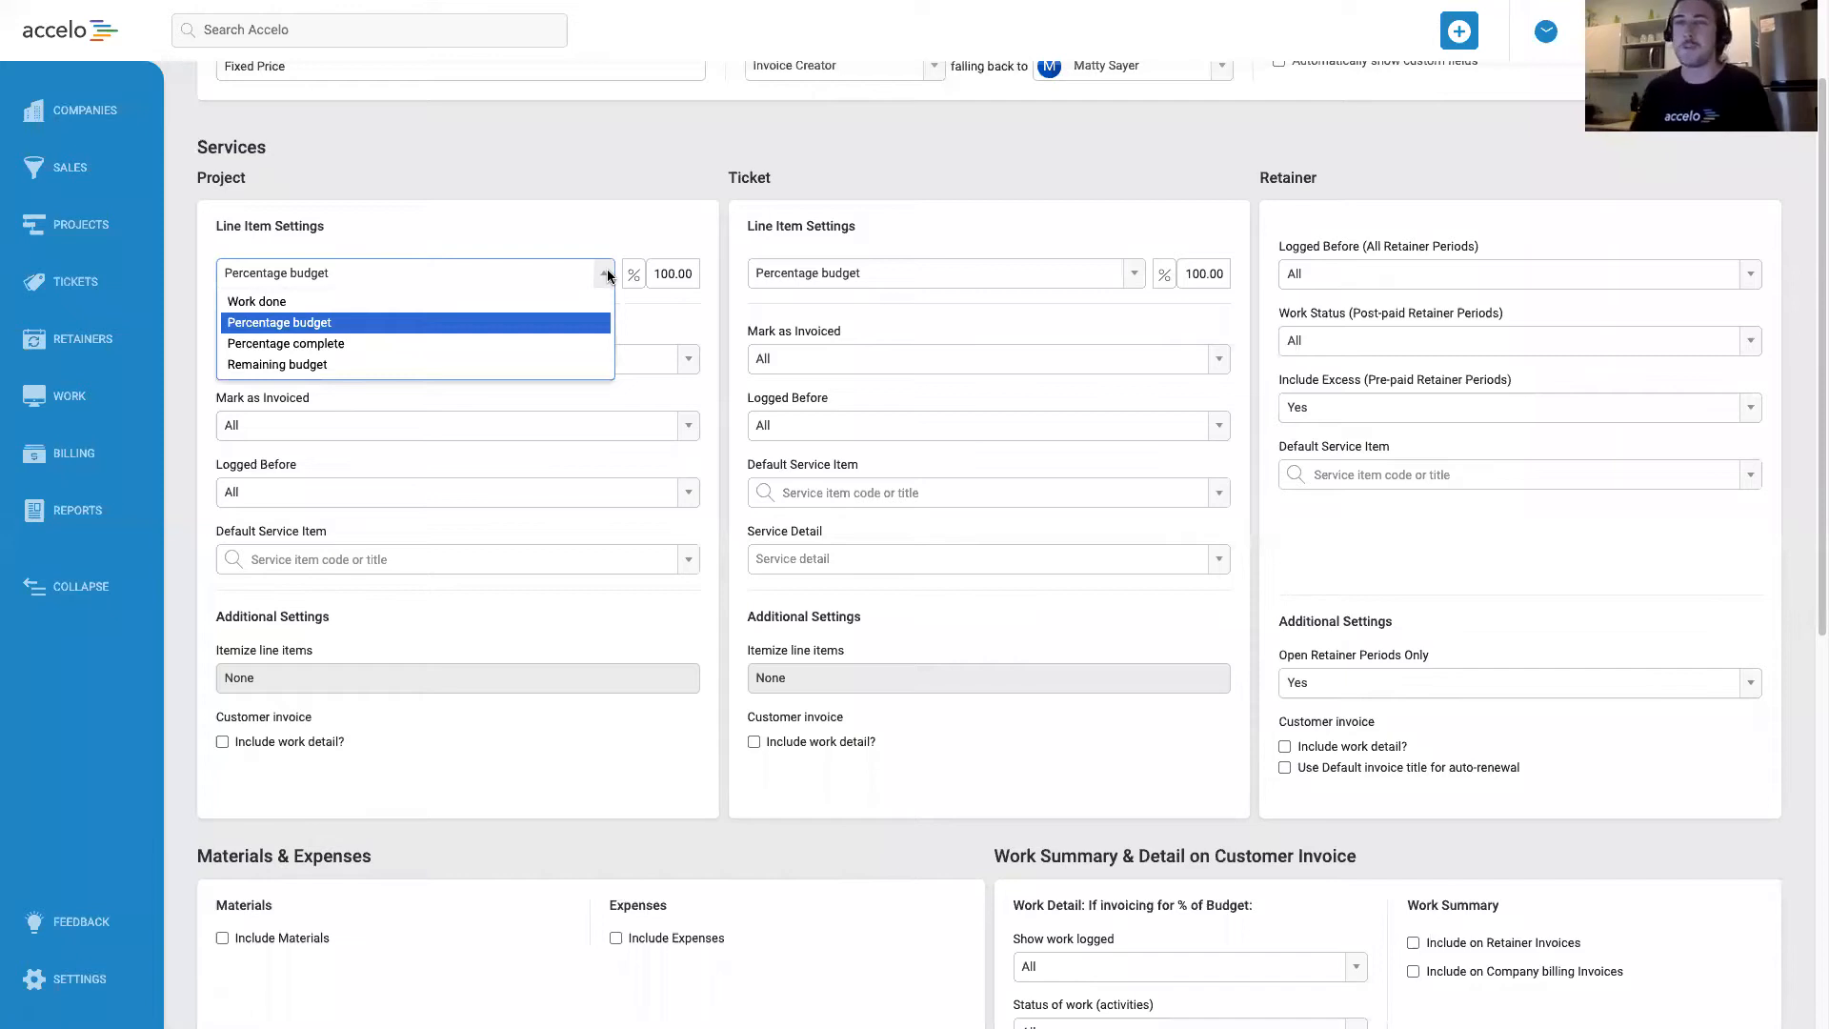
left_click(596, 234)
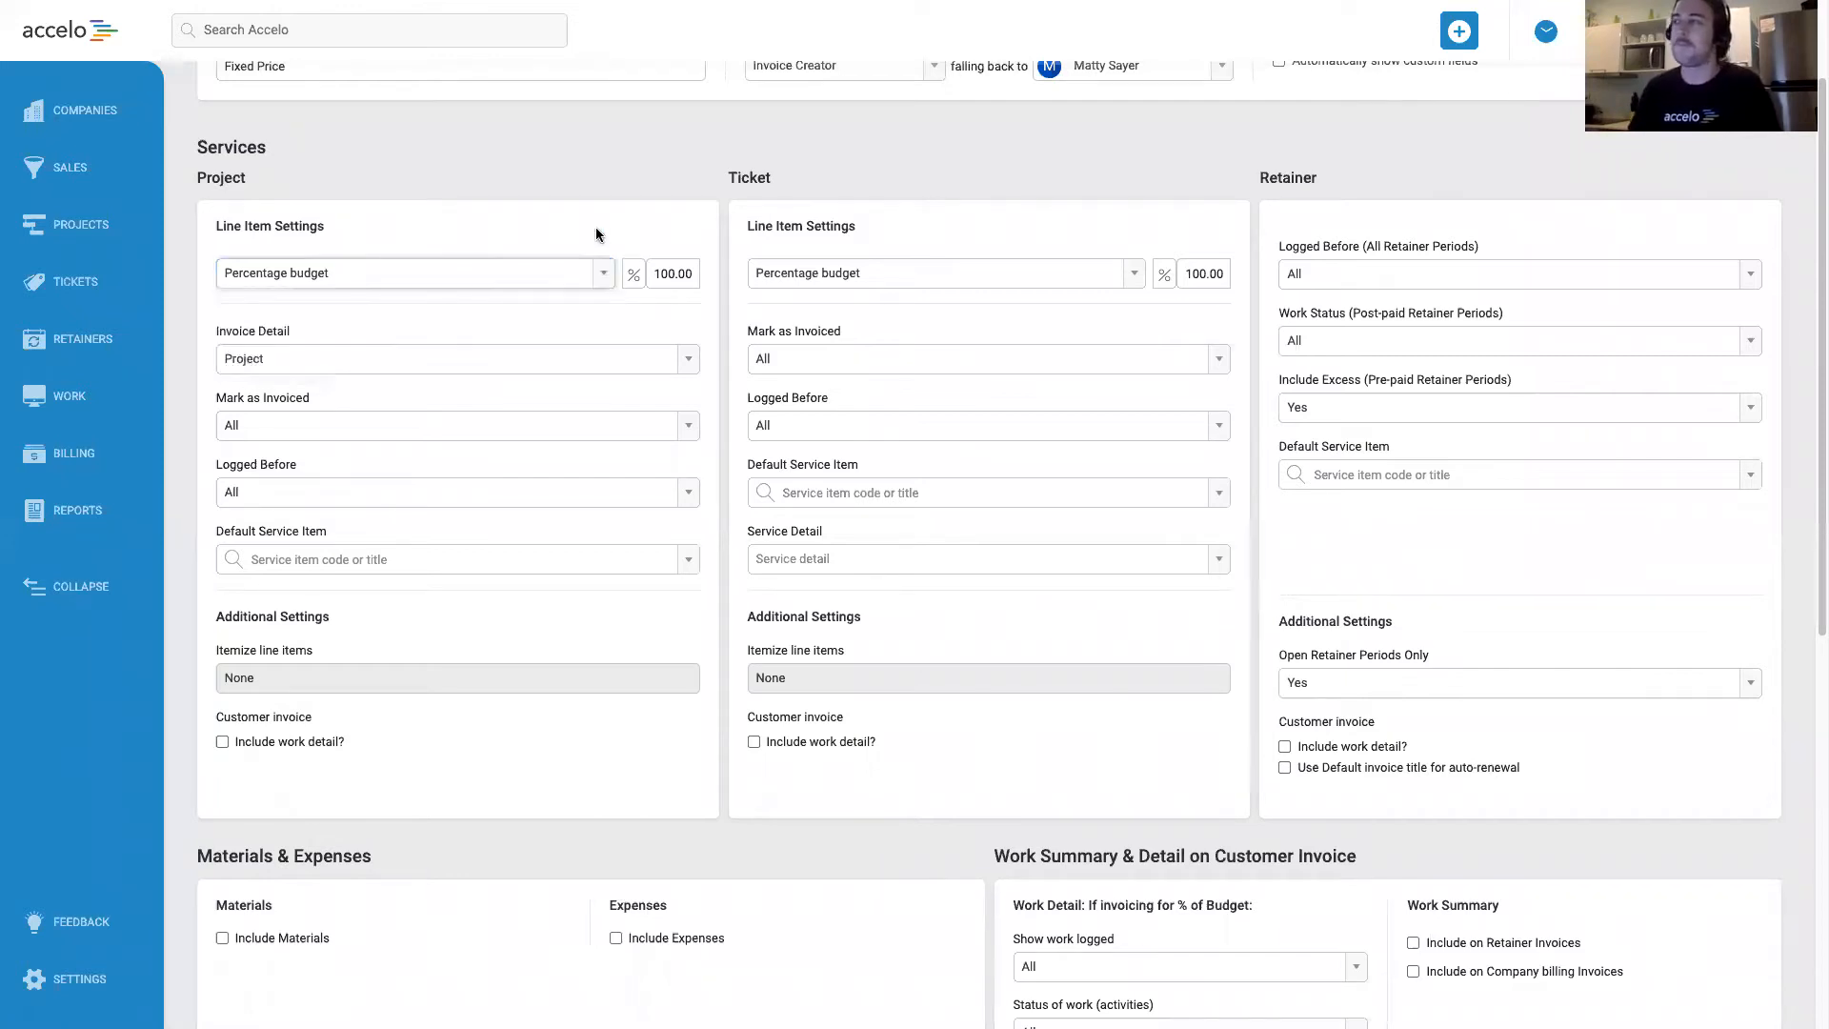
scroll(596, 234, "down", 1)
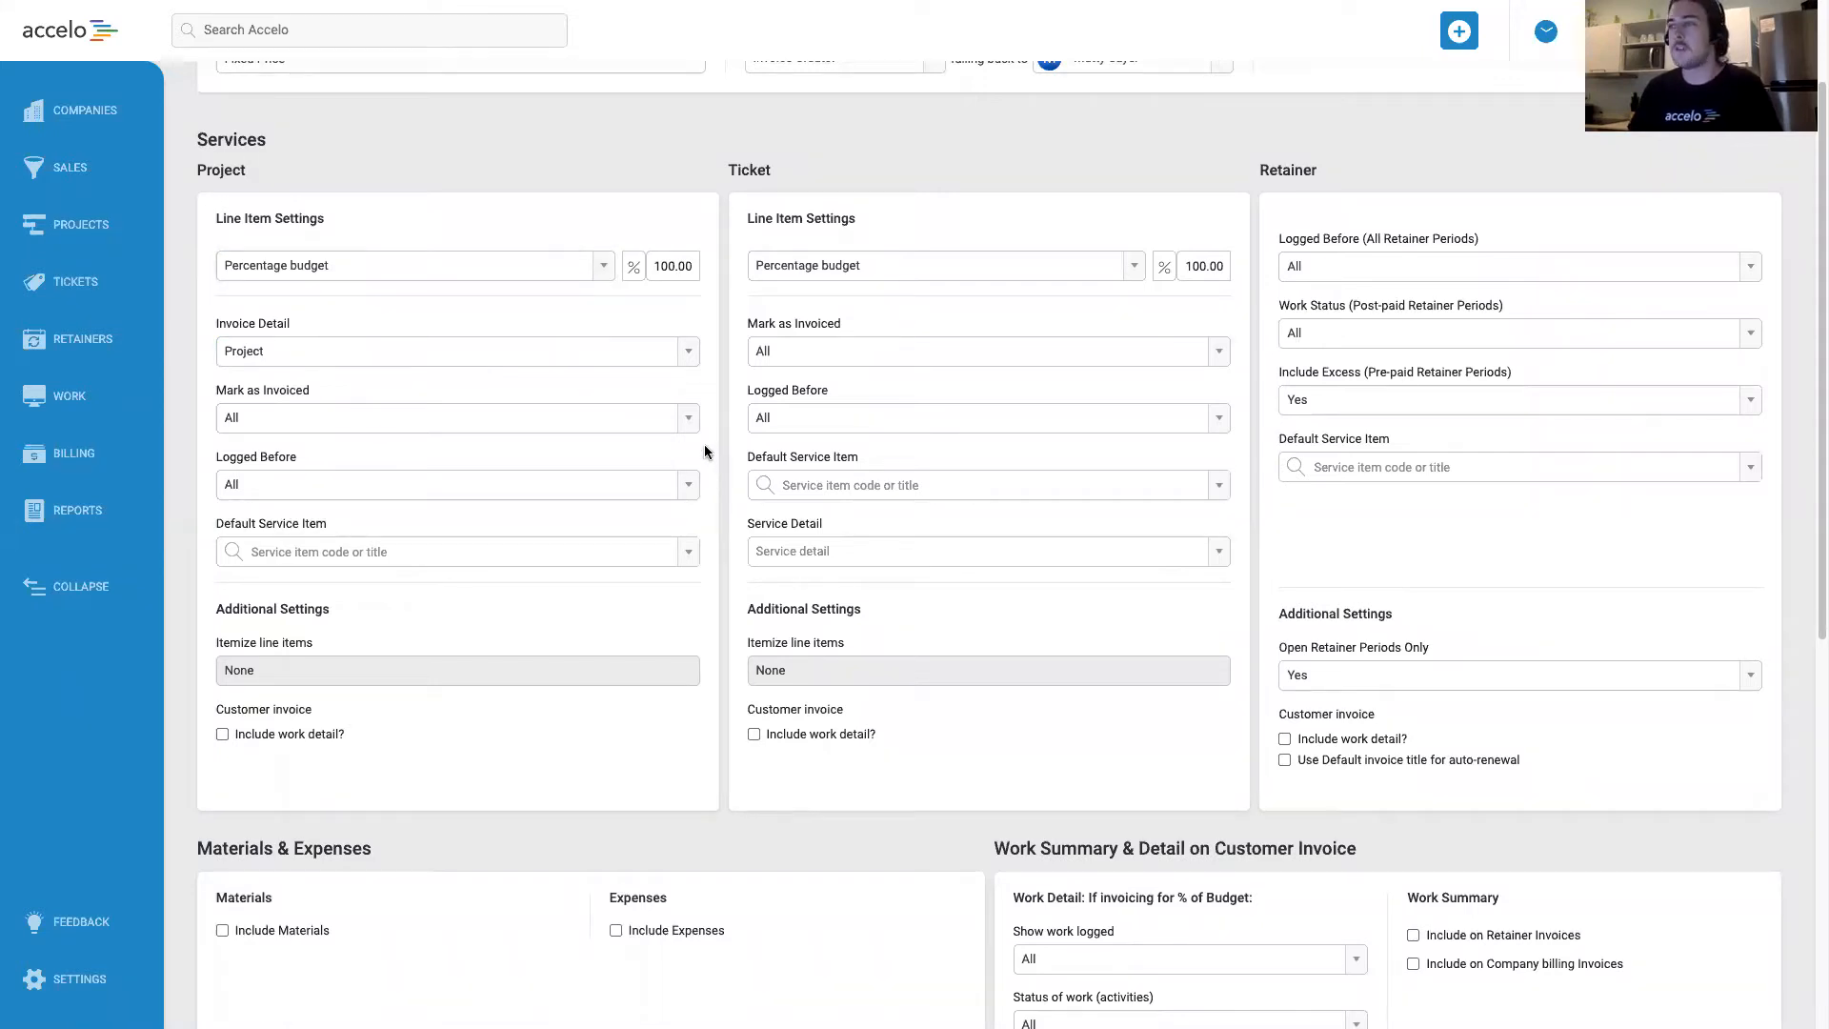
left_click(690, 421)
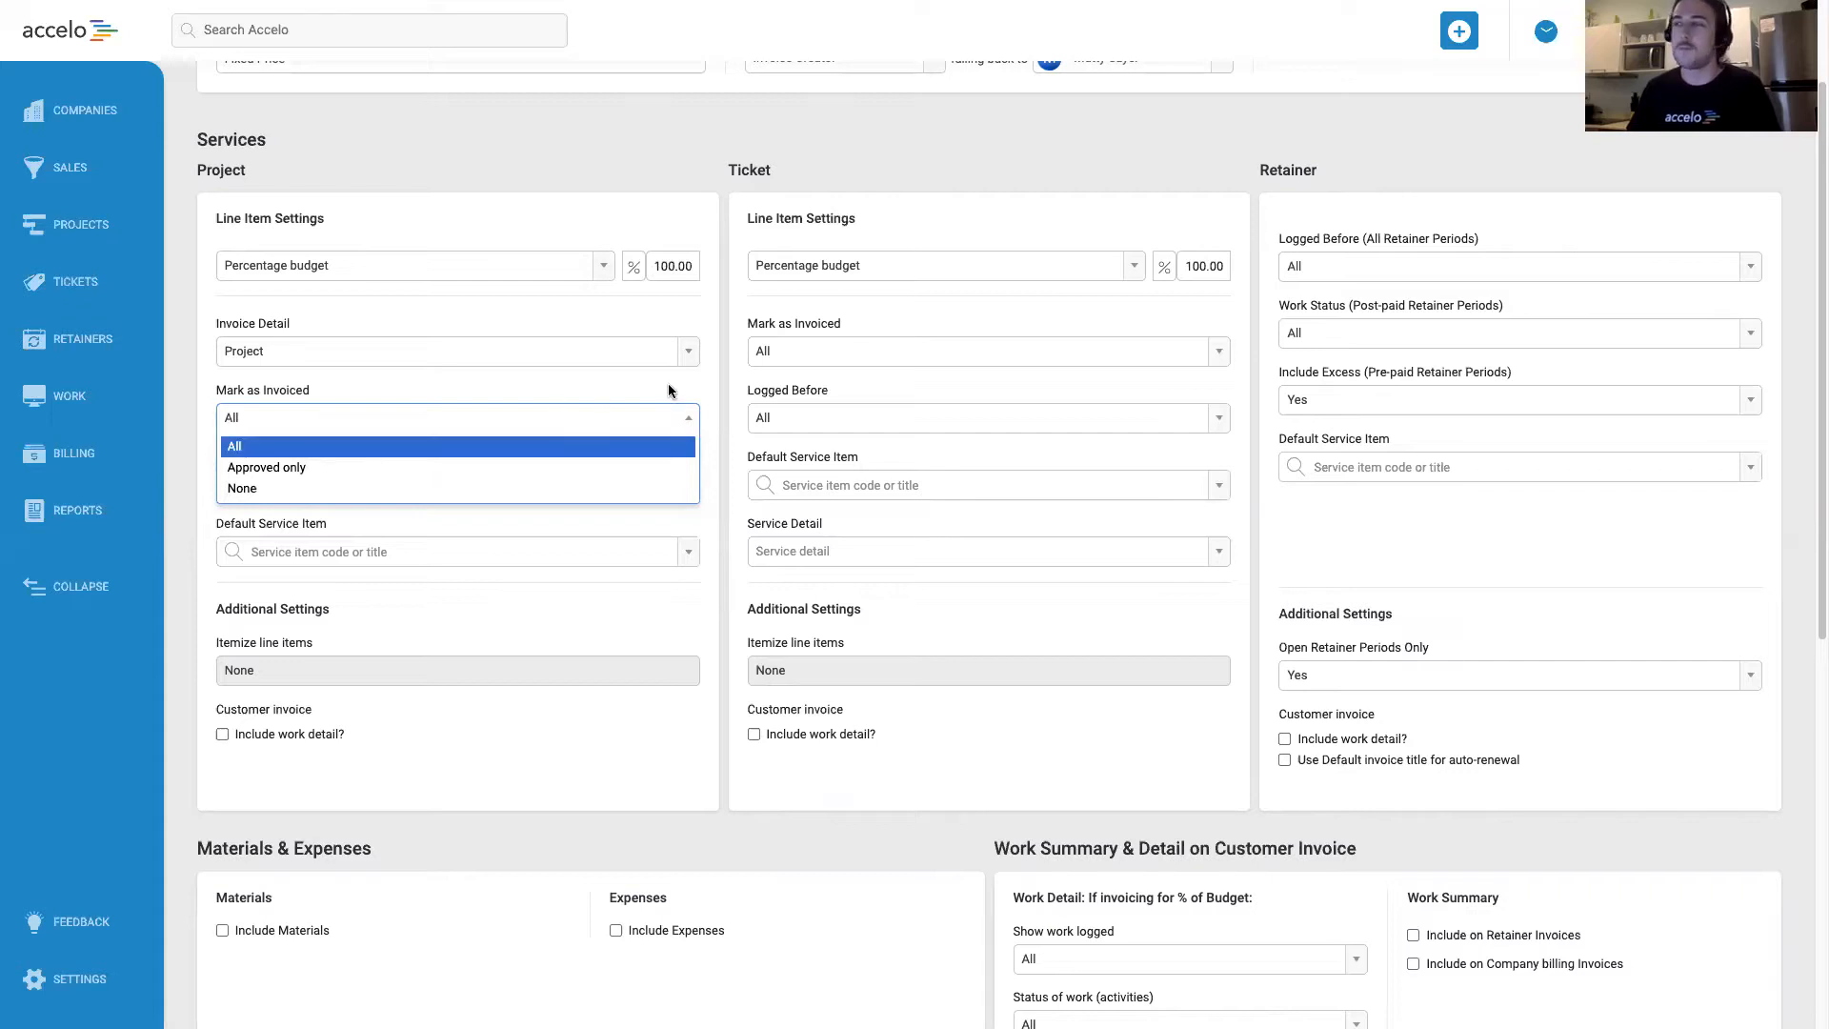
left_click(713, 393)
scroll(712, 392, "down", 1)
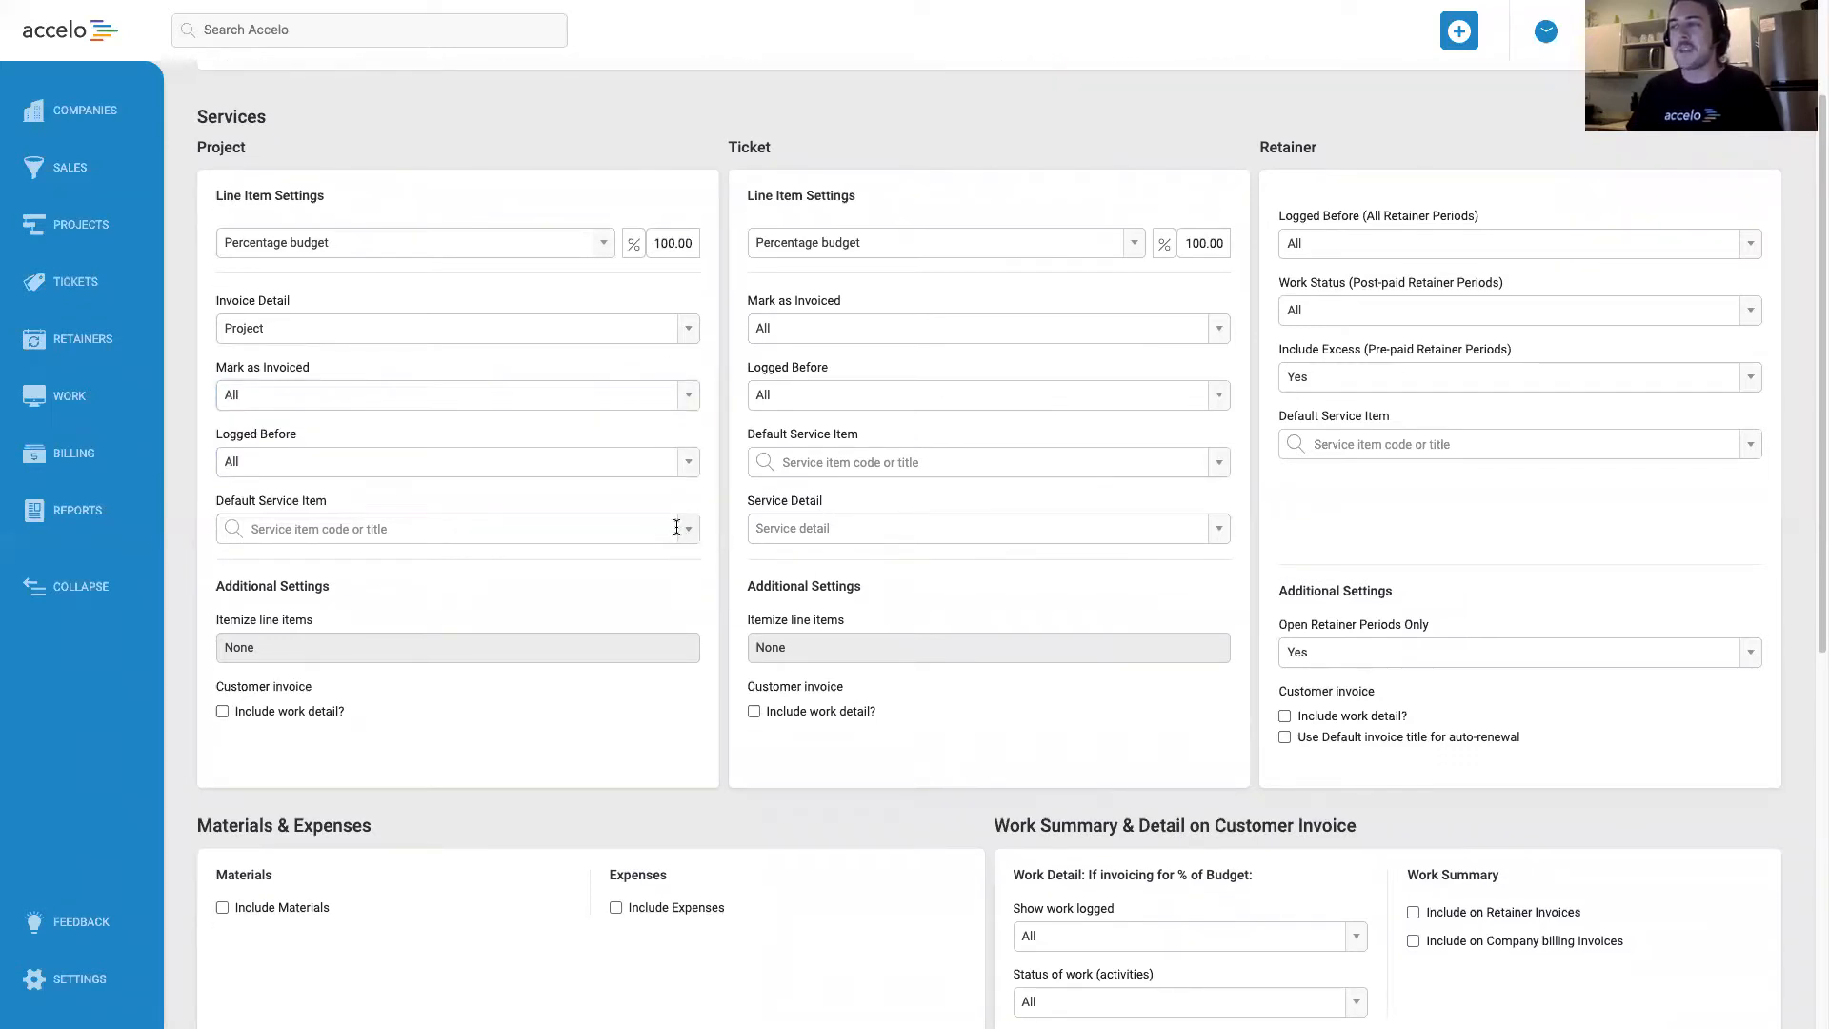
left_click_drag(329, 501, 259, 501)
left_click(351, 497)
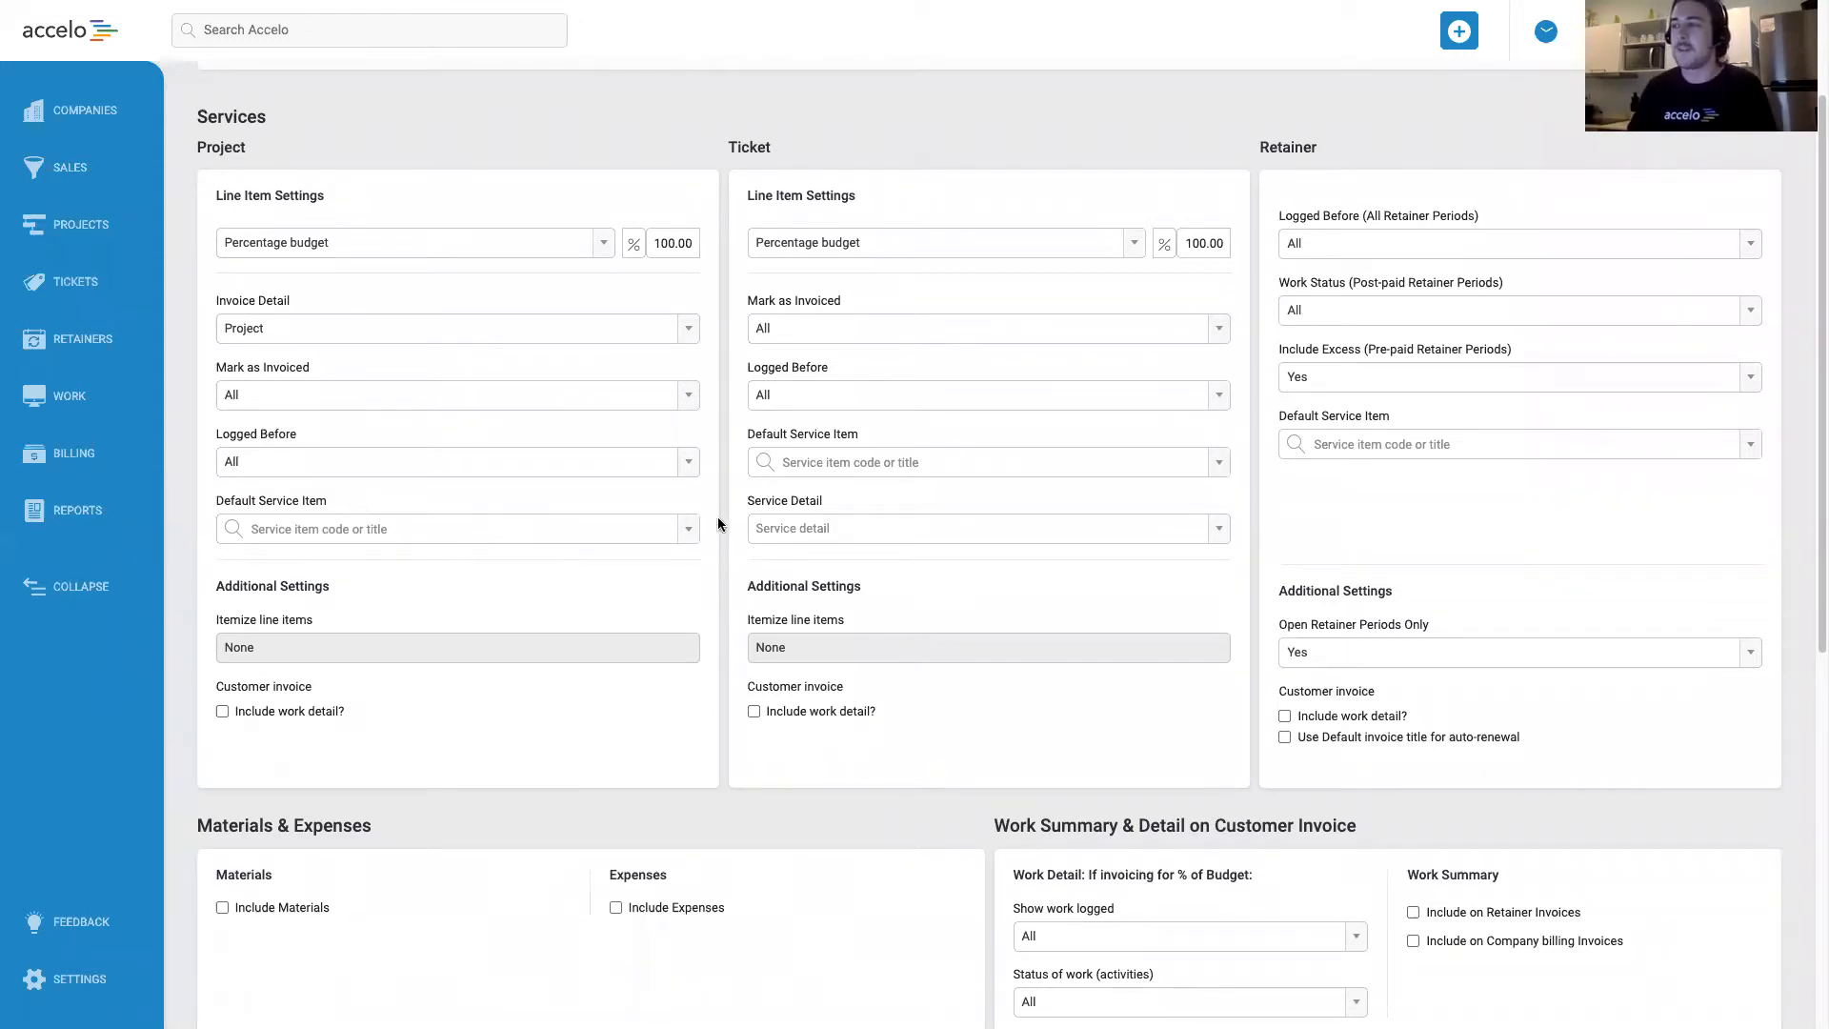
Include both materials and expenses on invoices made from this template.
scroll(721, 524, "down", 1)
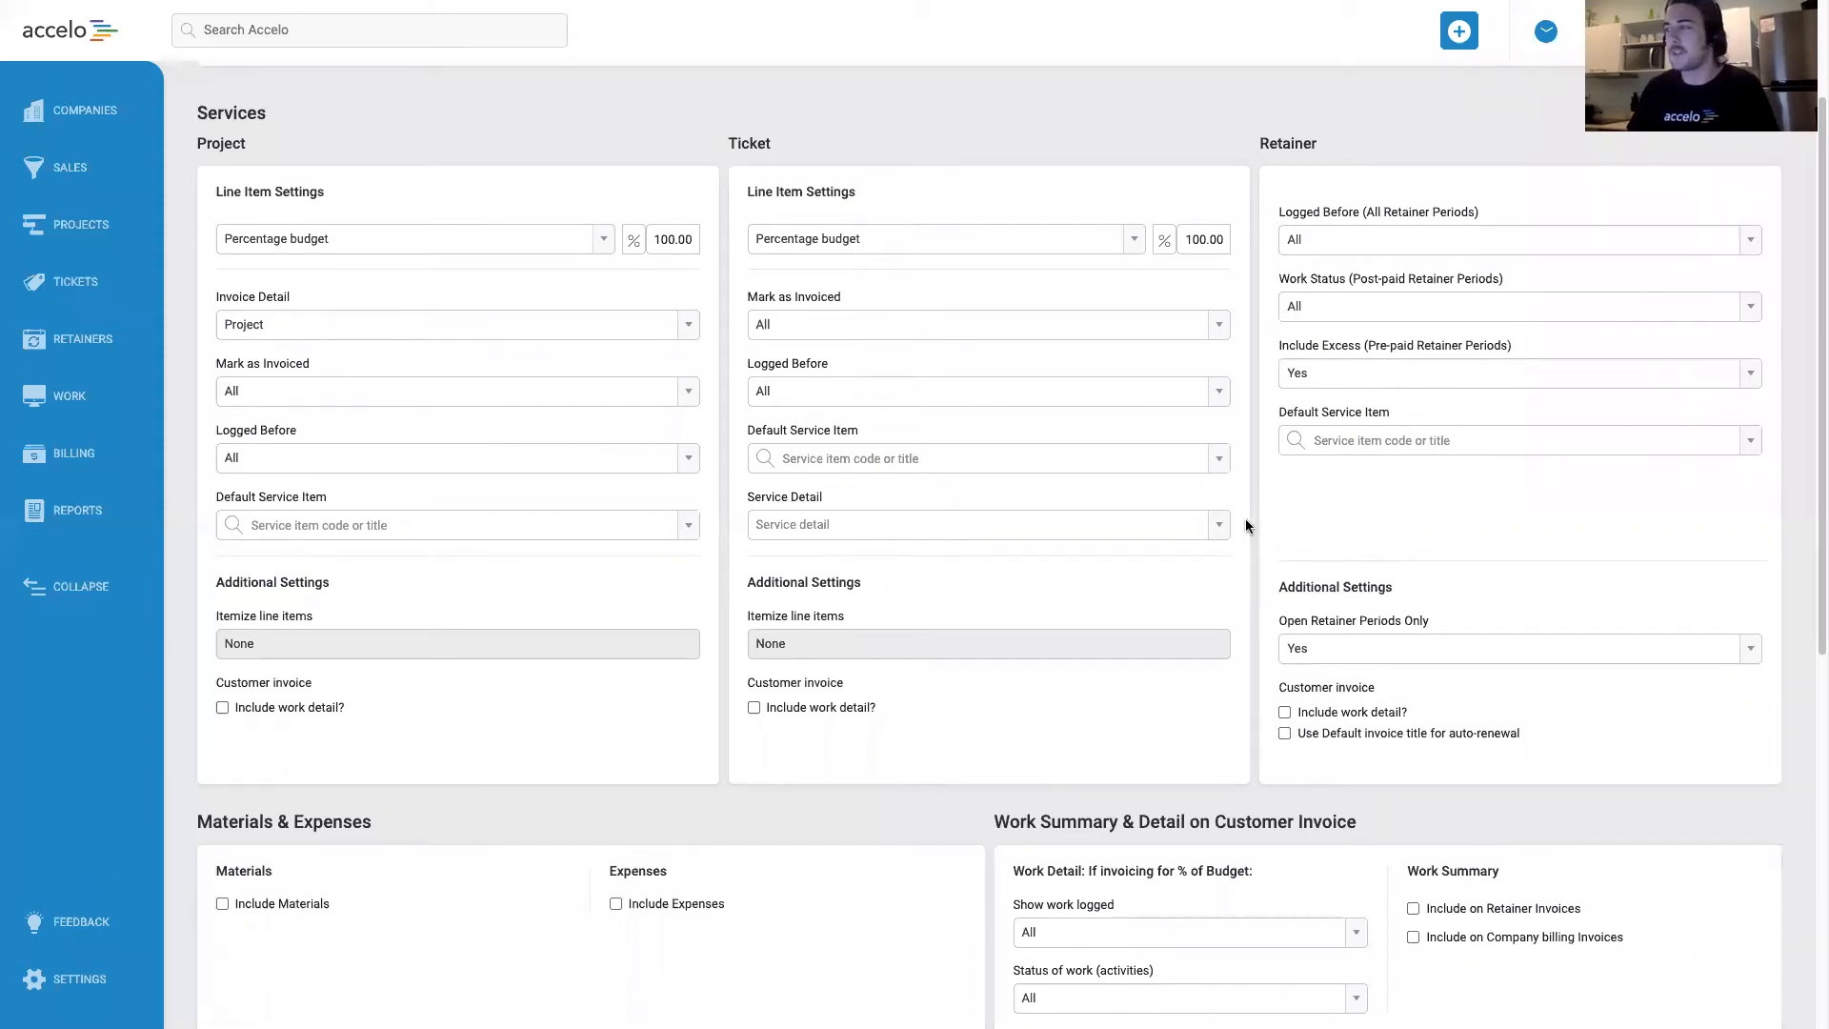
scroll(1255, 517, "down", 1)
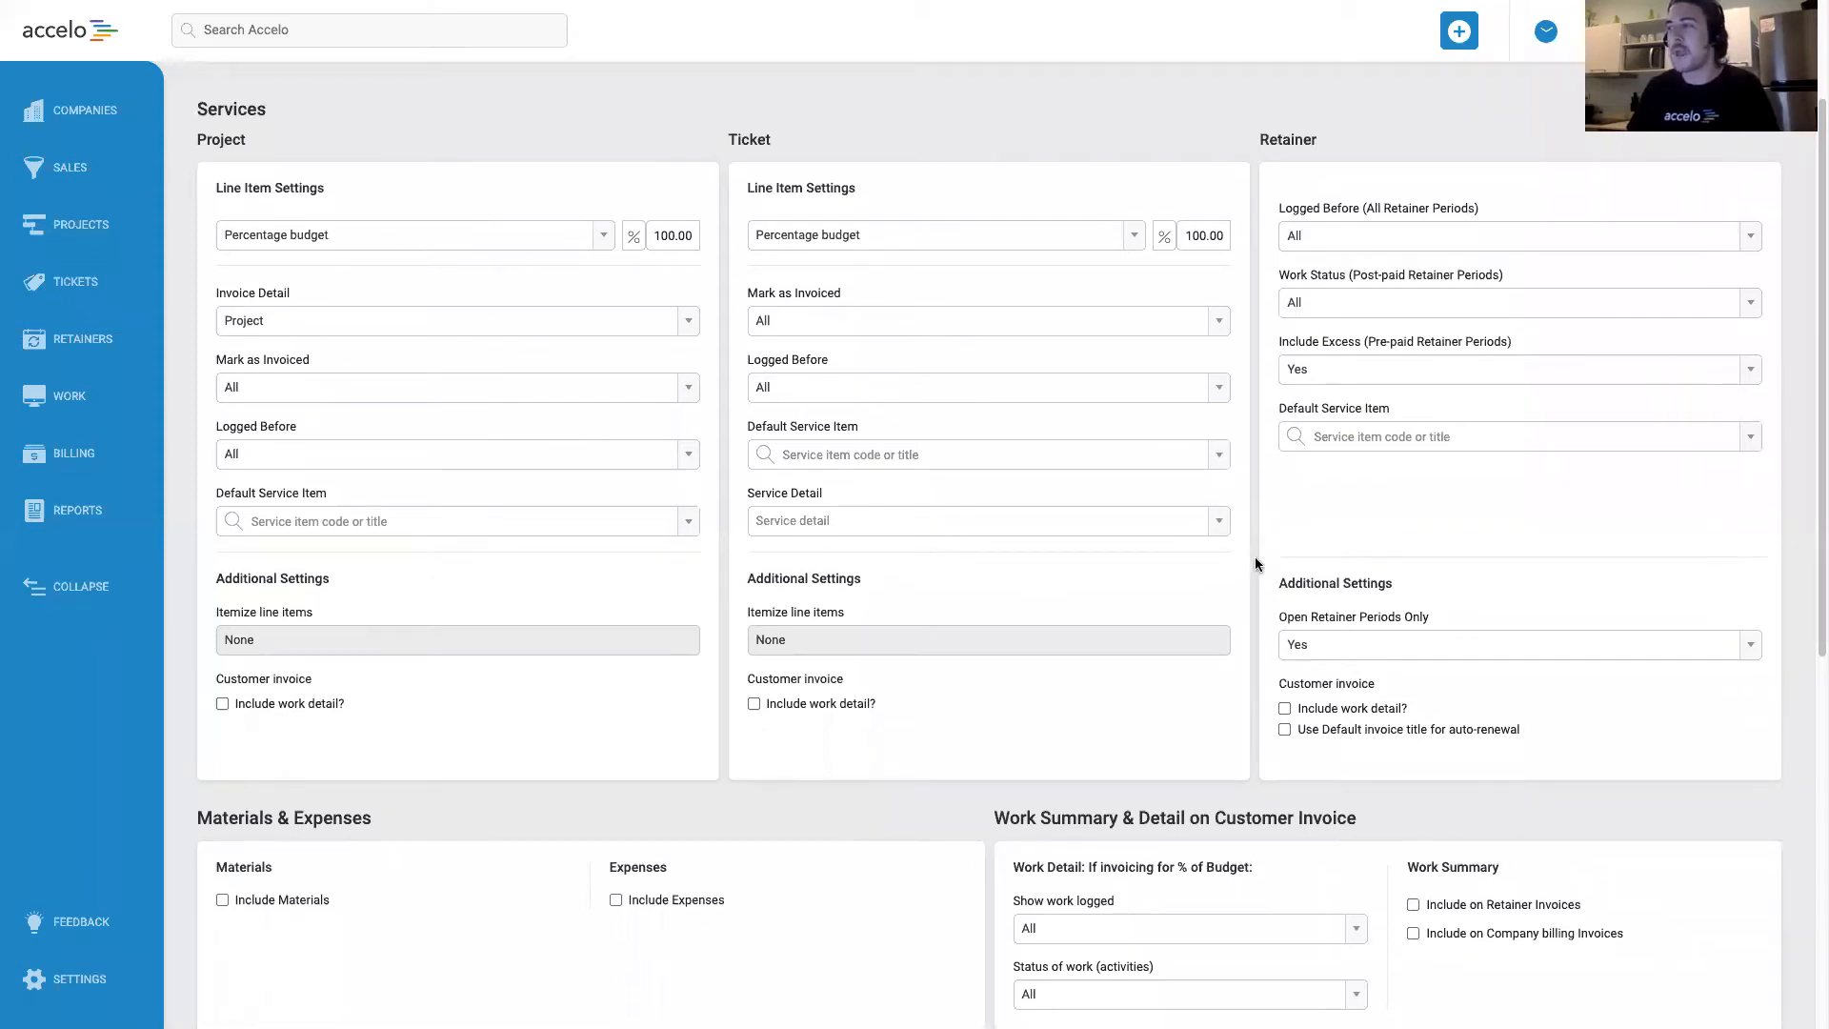
scroll(1255, 564, "down", 1)
scroll(1255, 564, "down", 3)
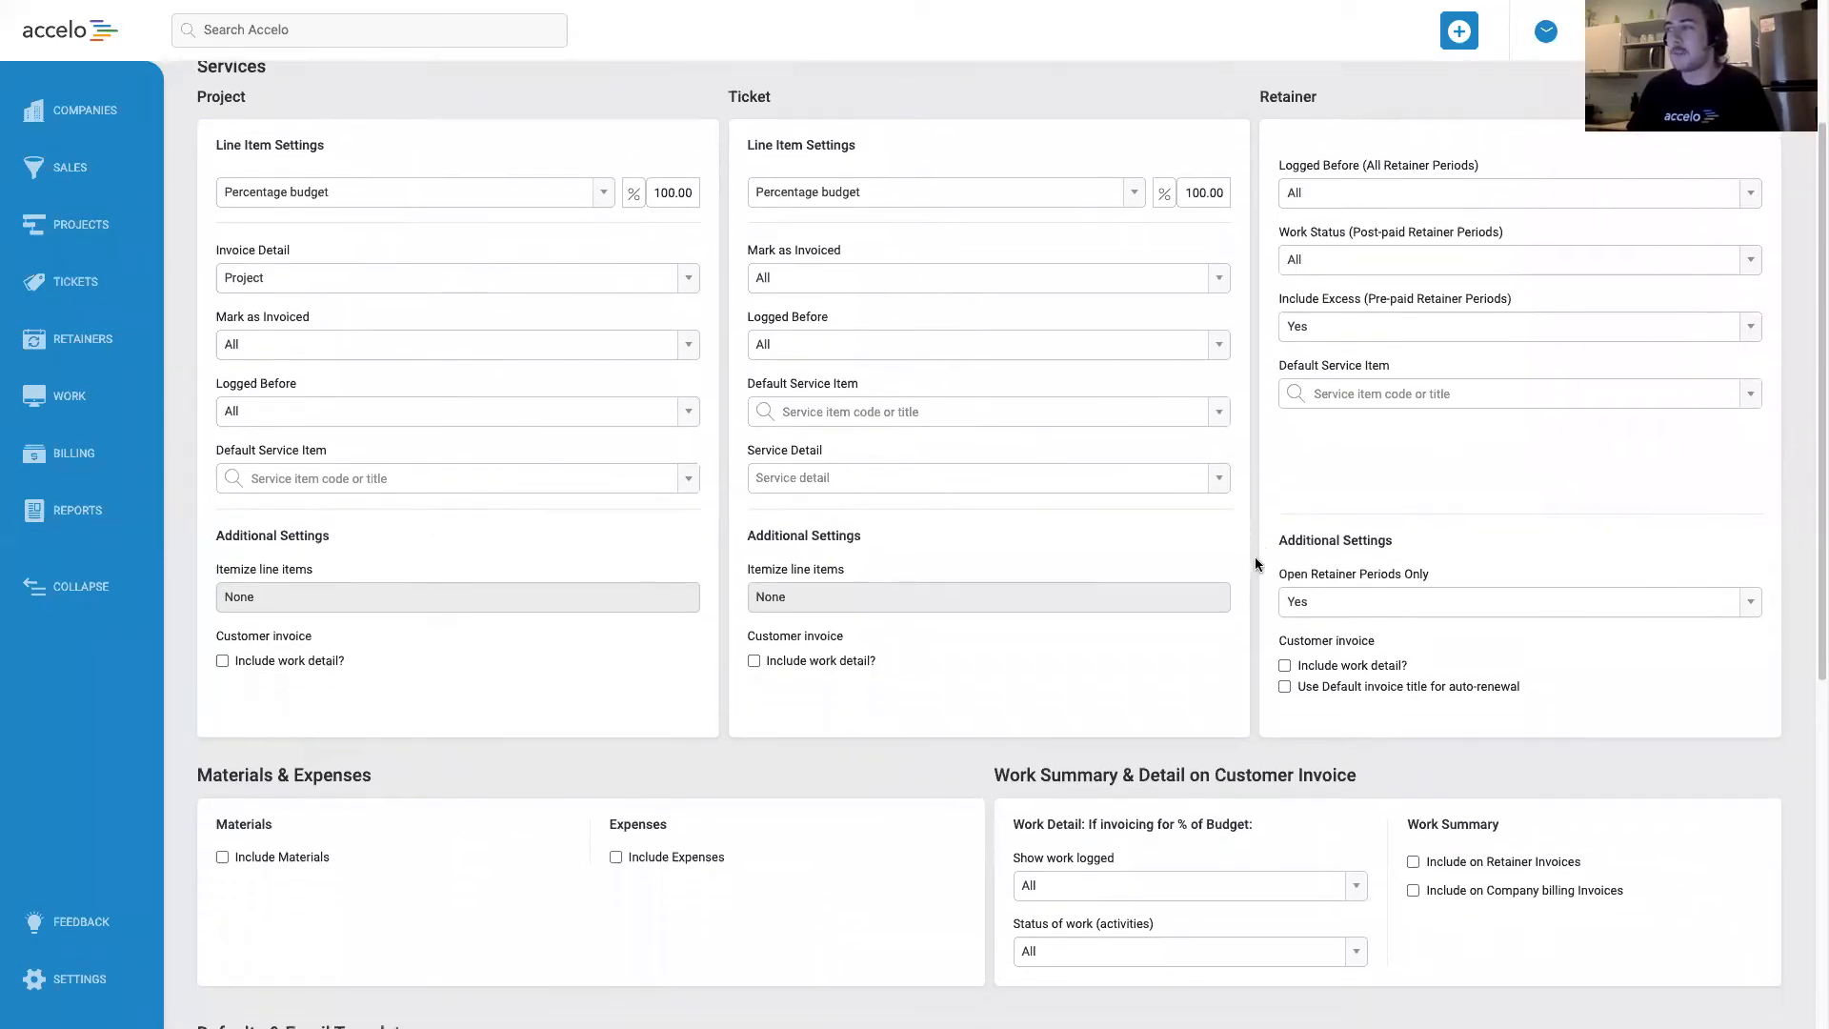
scroll(928, 669, "down", 2)
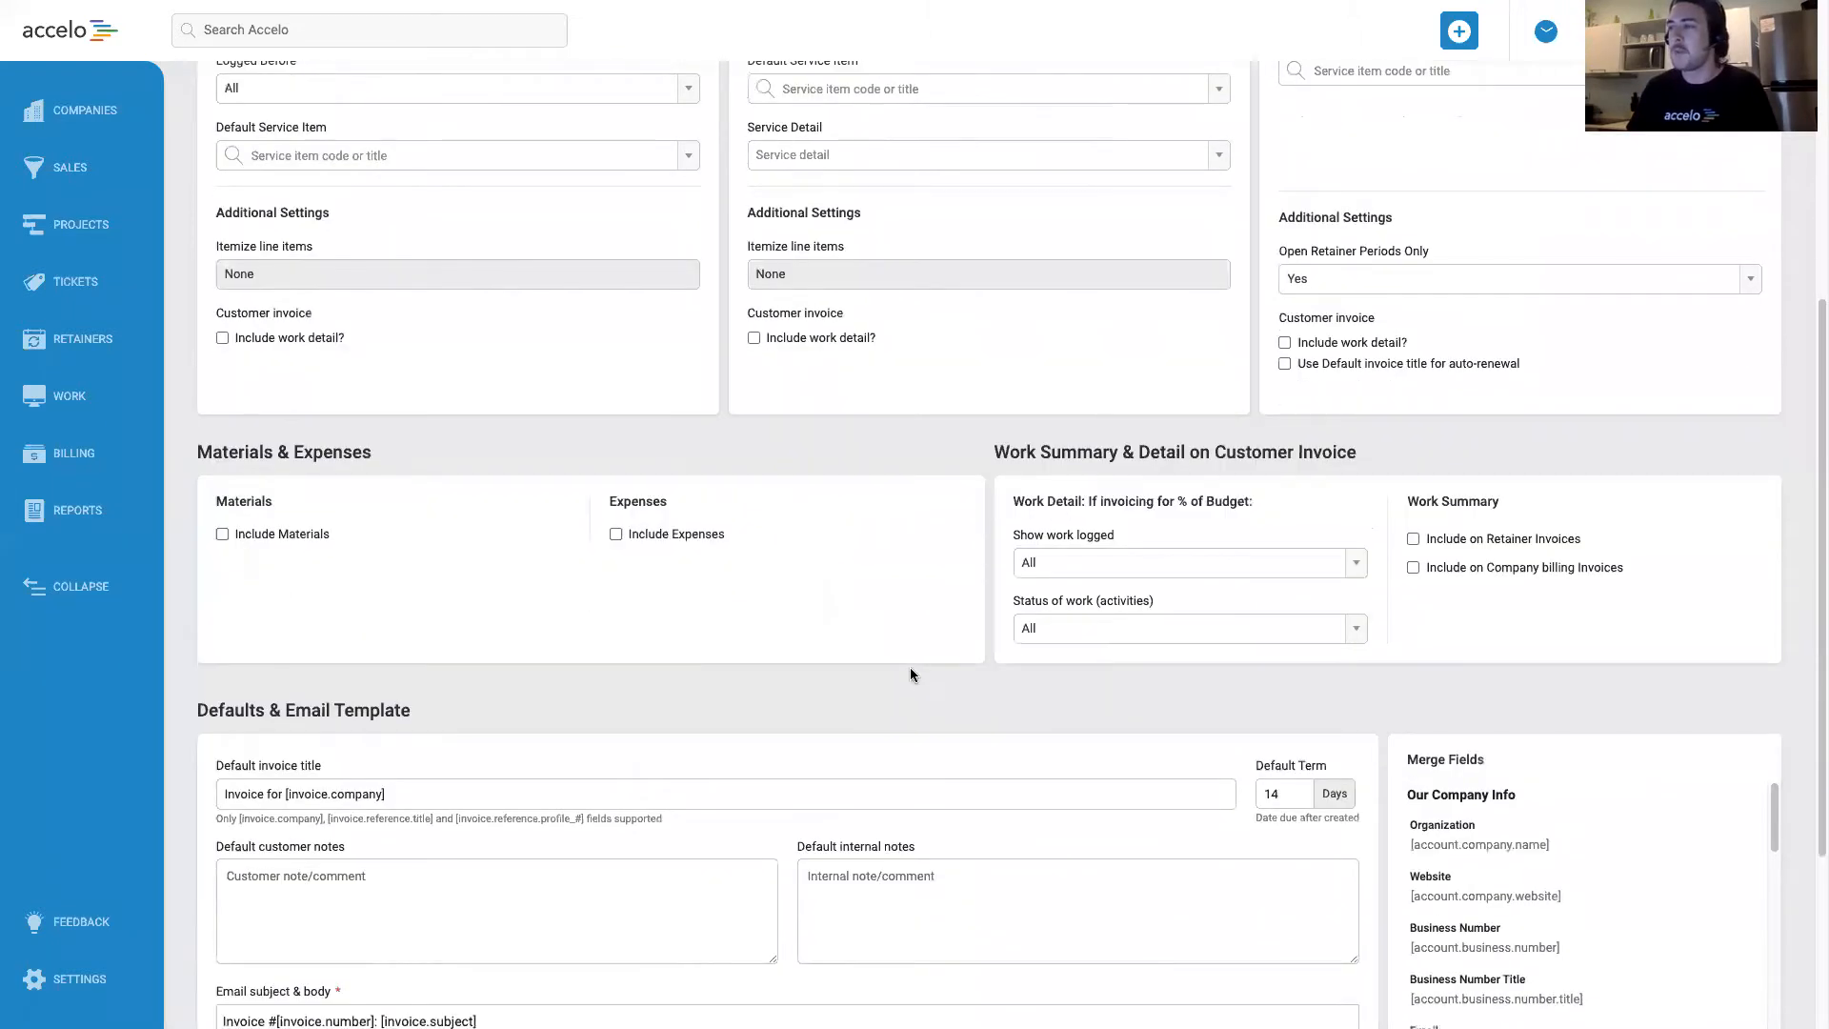
scroll(907, 670, "down", 1)
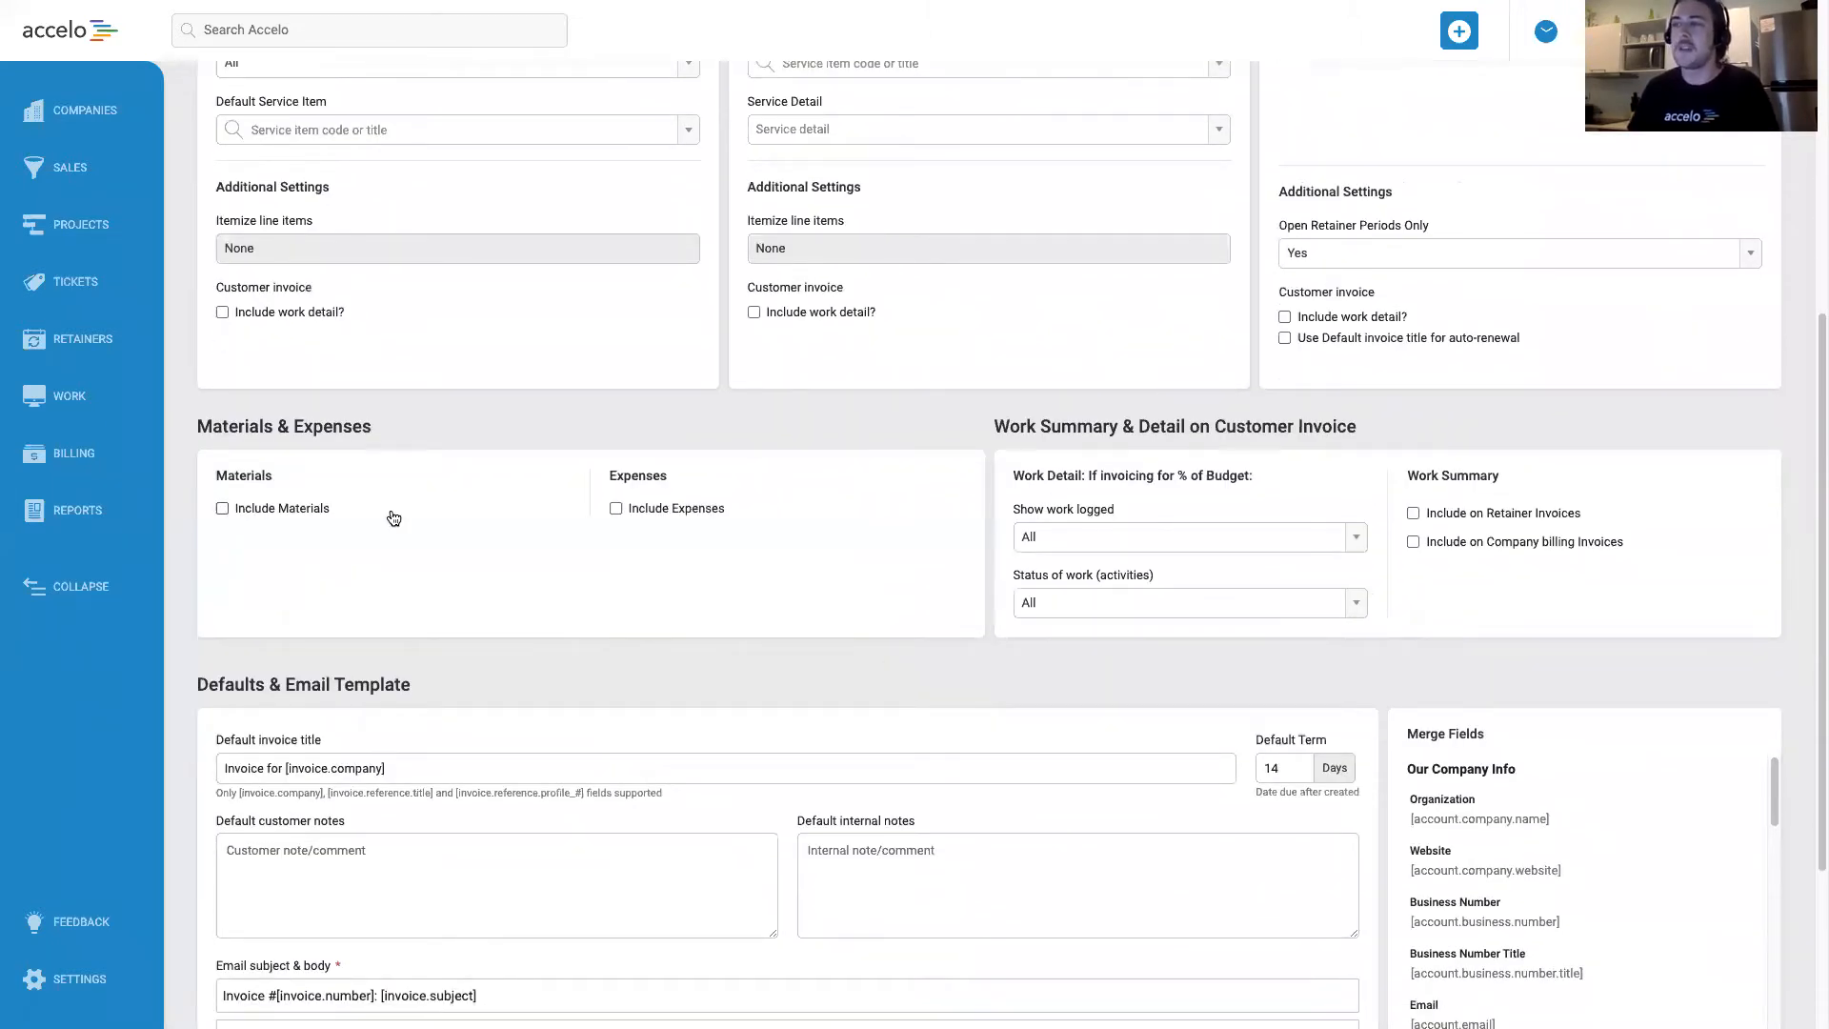
left_click(255, 511)
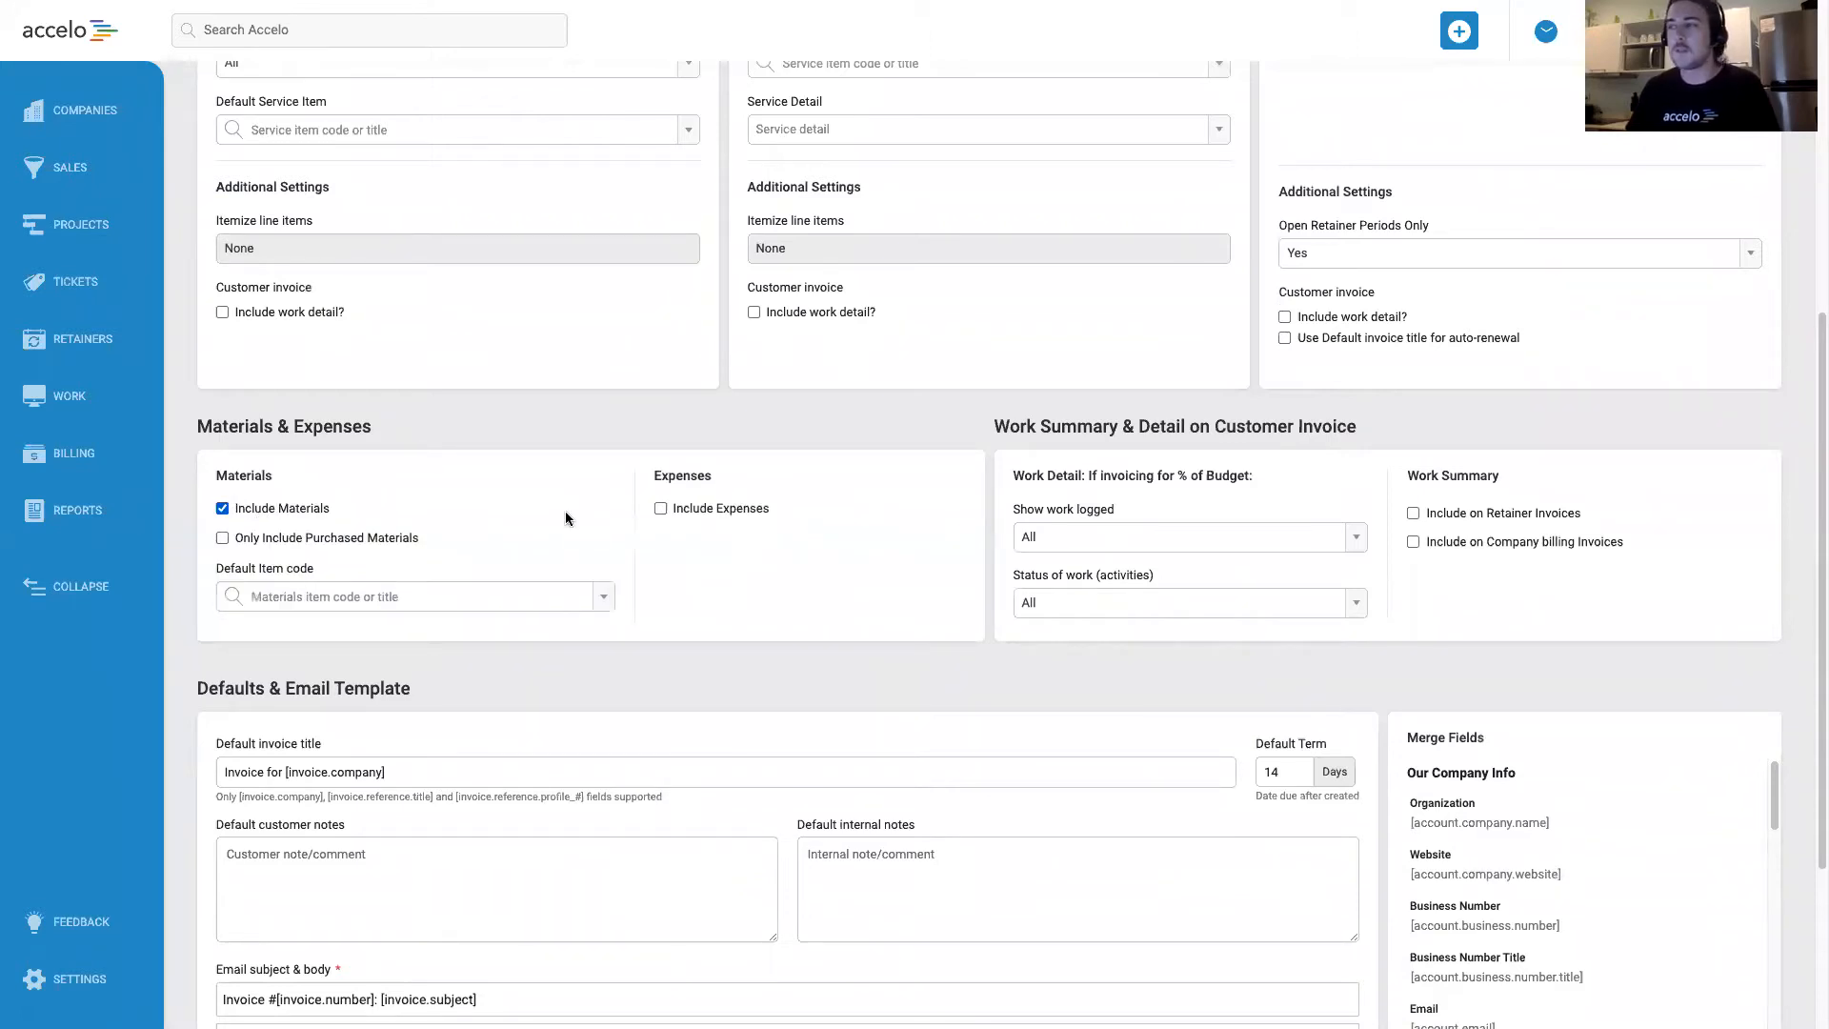
left_click(676, 512)
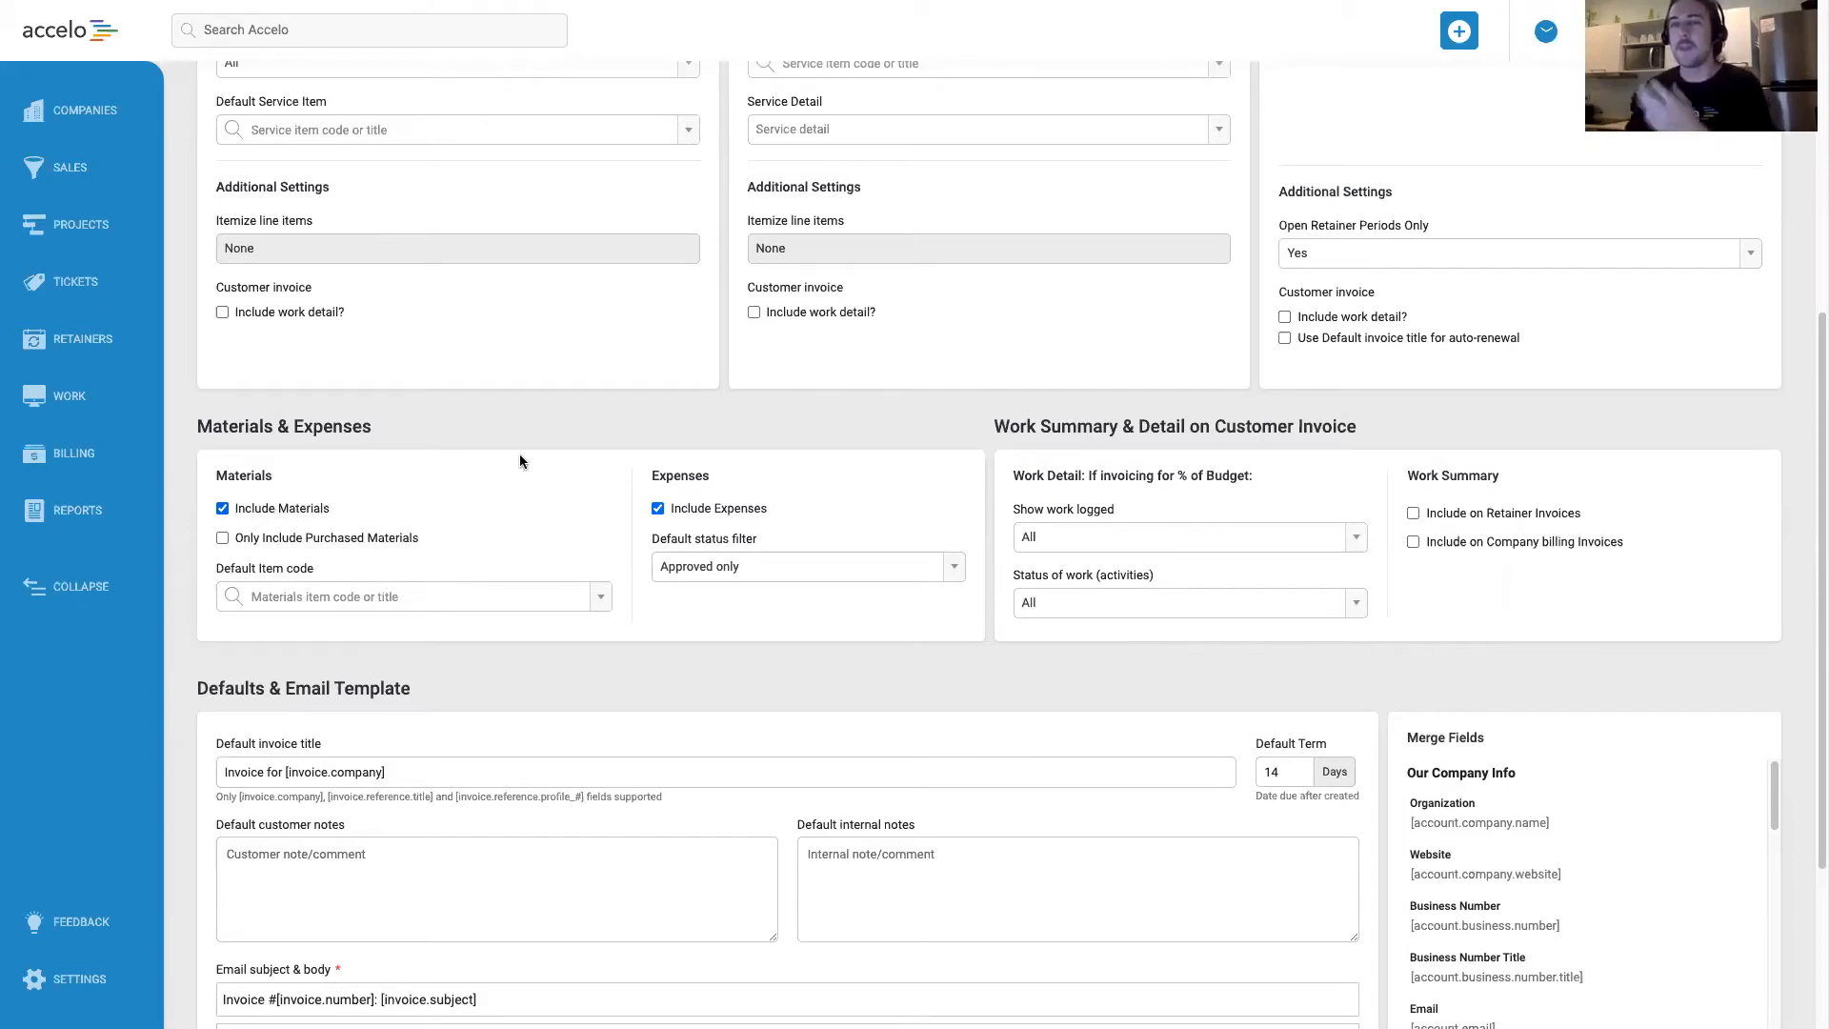
Examine the template's default invoice title, the merge fields it supports and the default payment term.
scroll(540, 447, "down", 3)
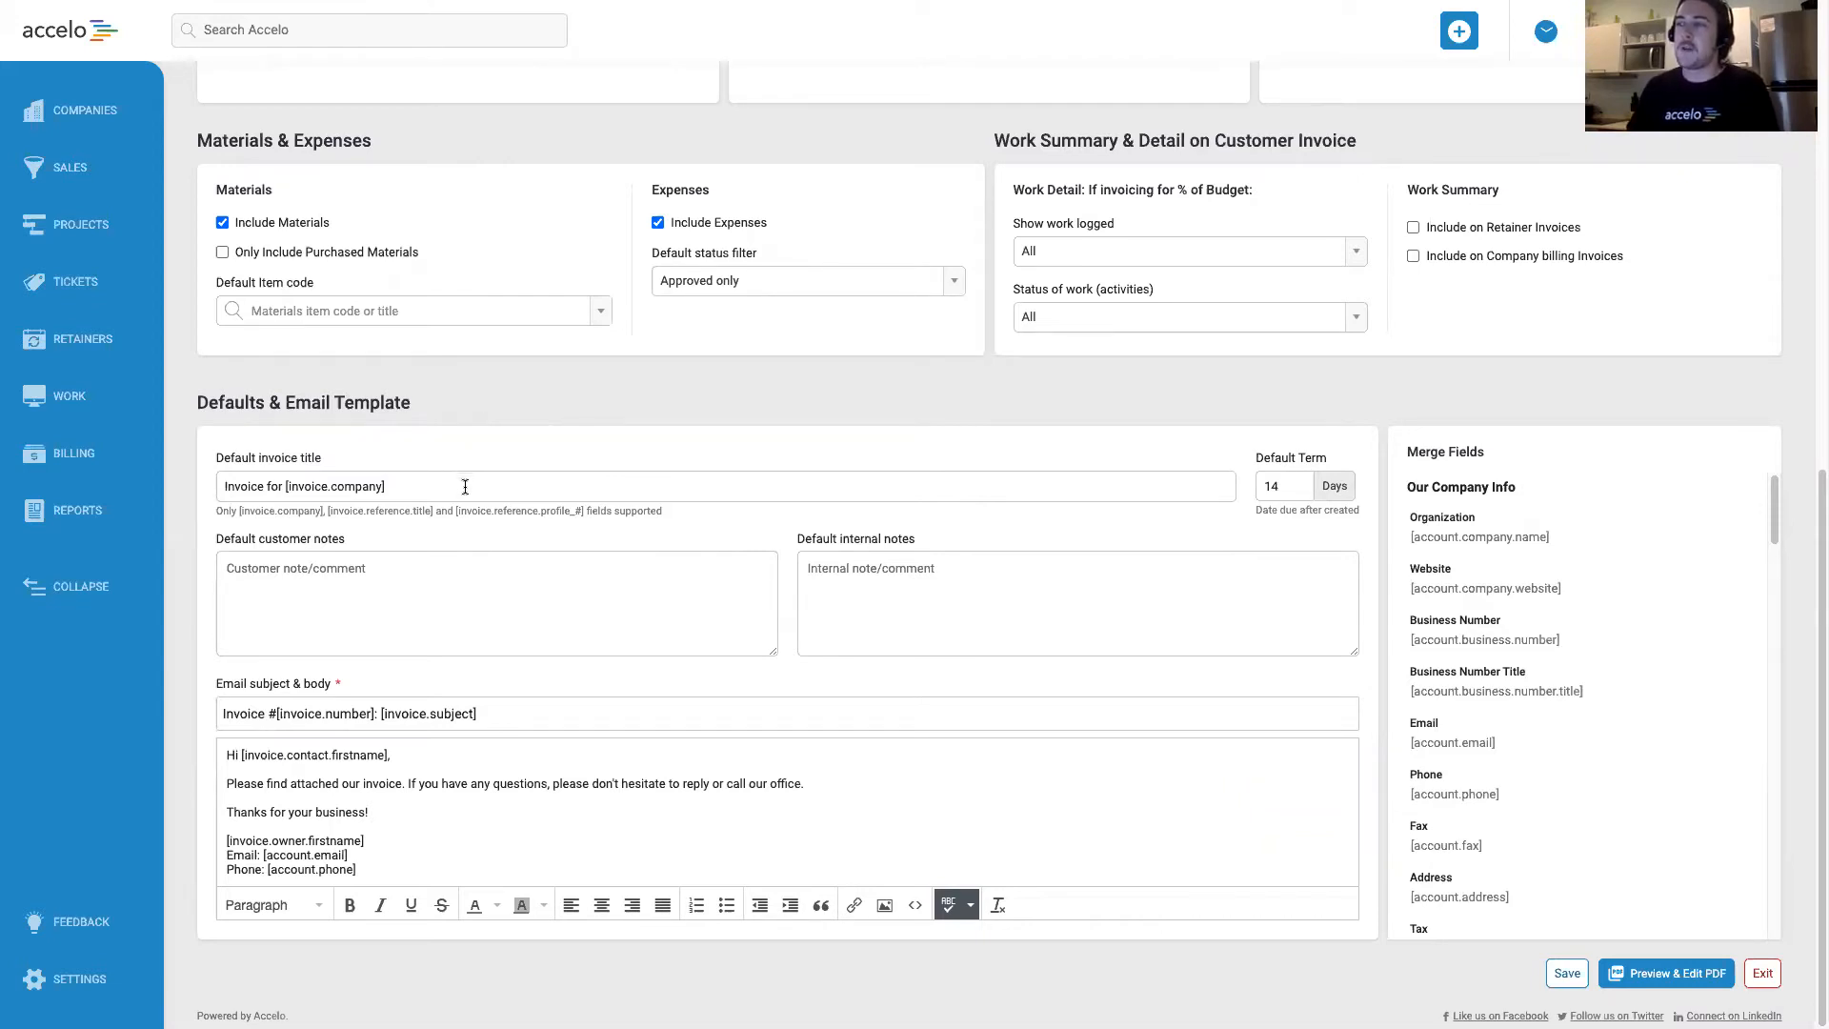
left_click_drag(464, 486, 192, 492)
left_click(419, 459)
left_click(425, 489)
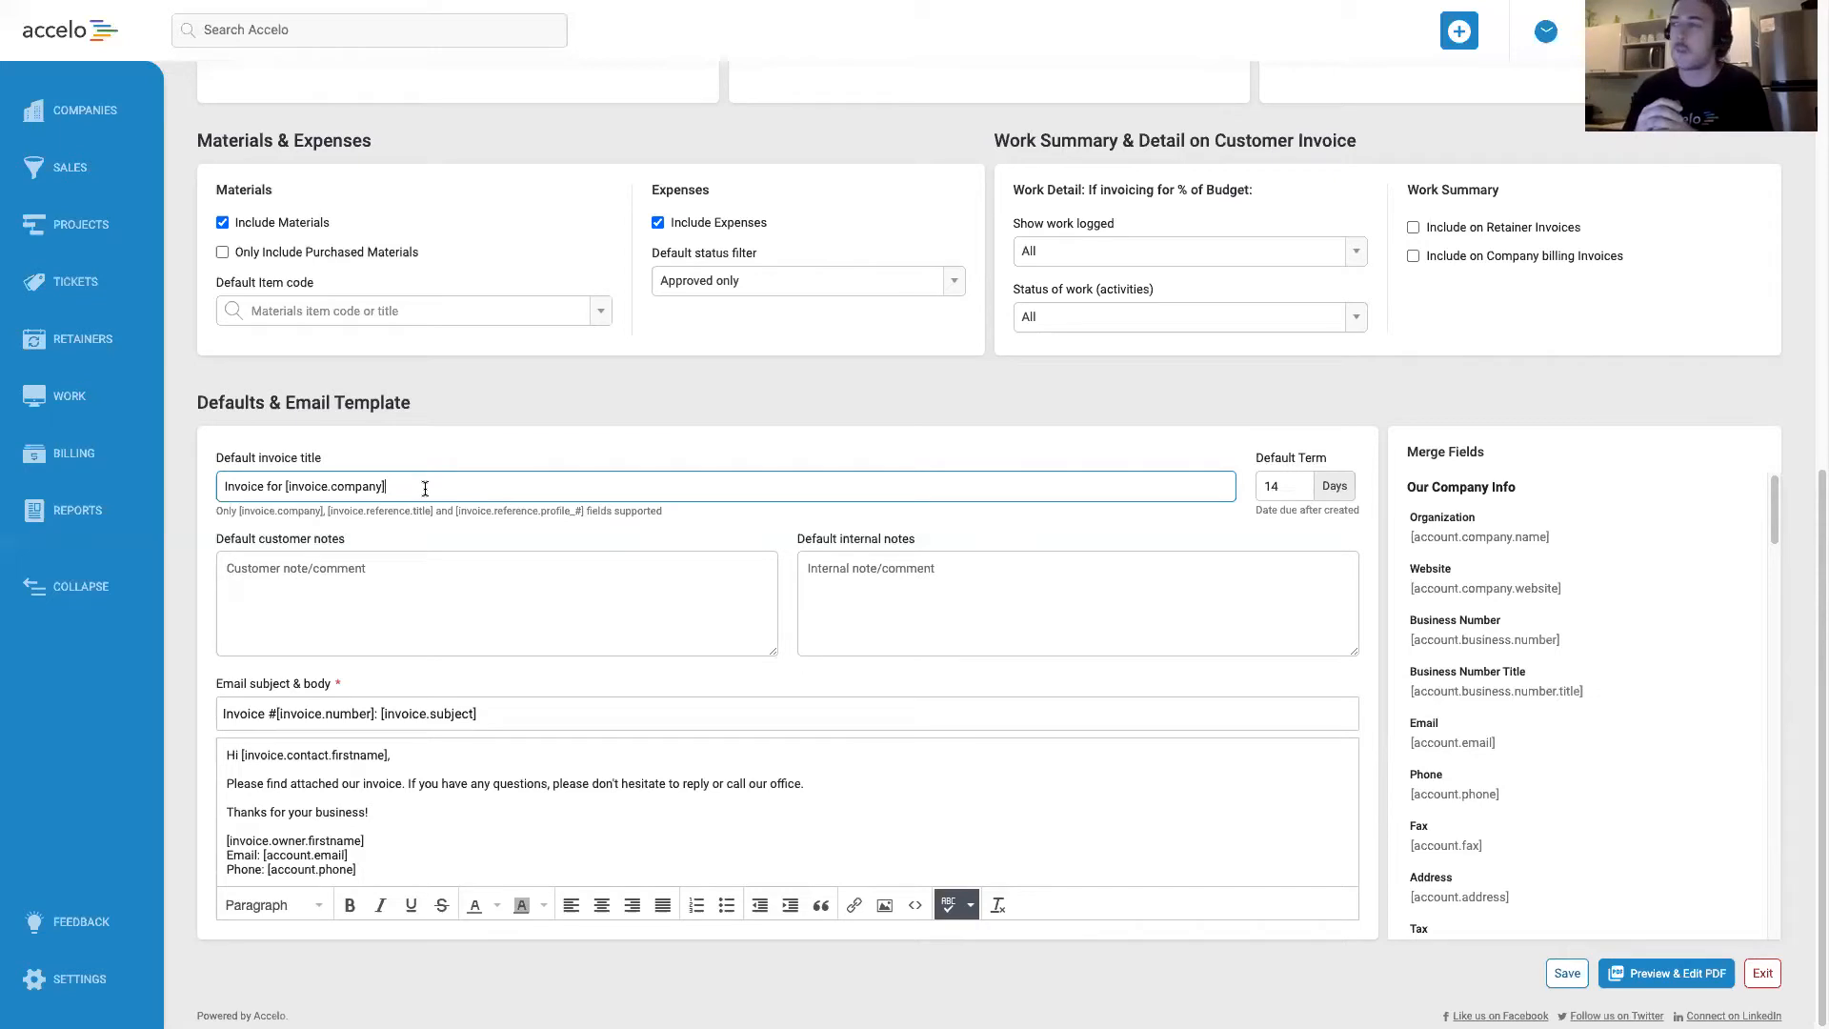
left_click_drag(270, 511, 421, 512)
left_click(419, 515)
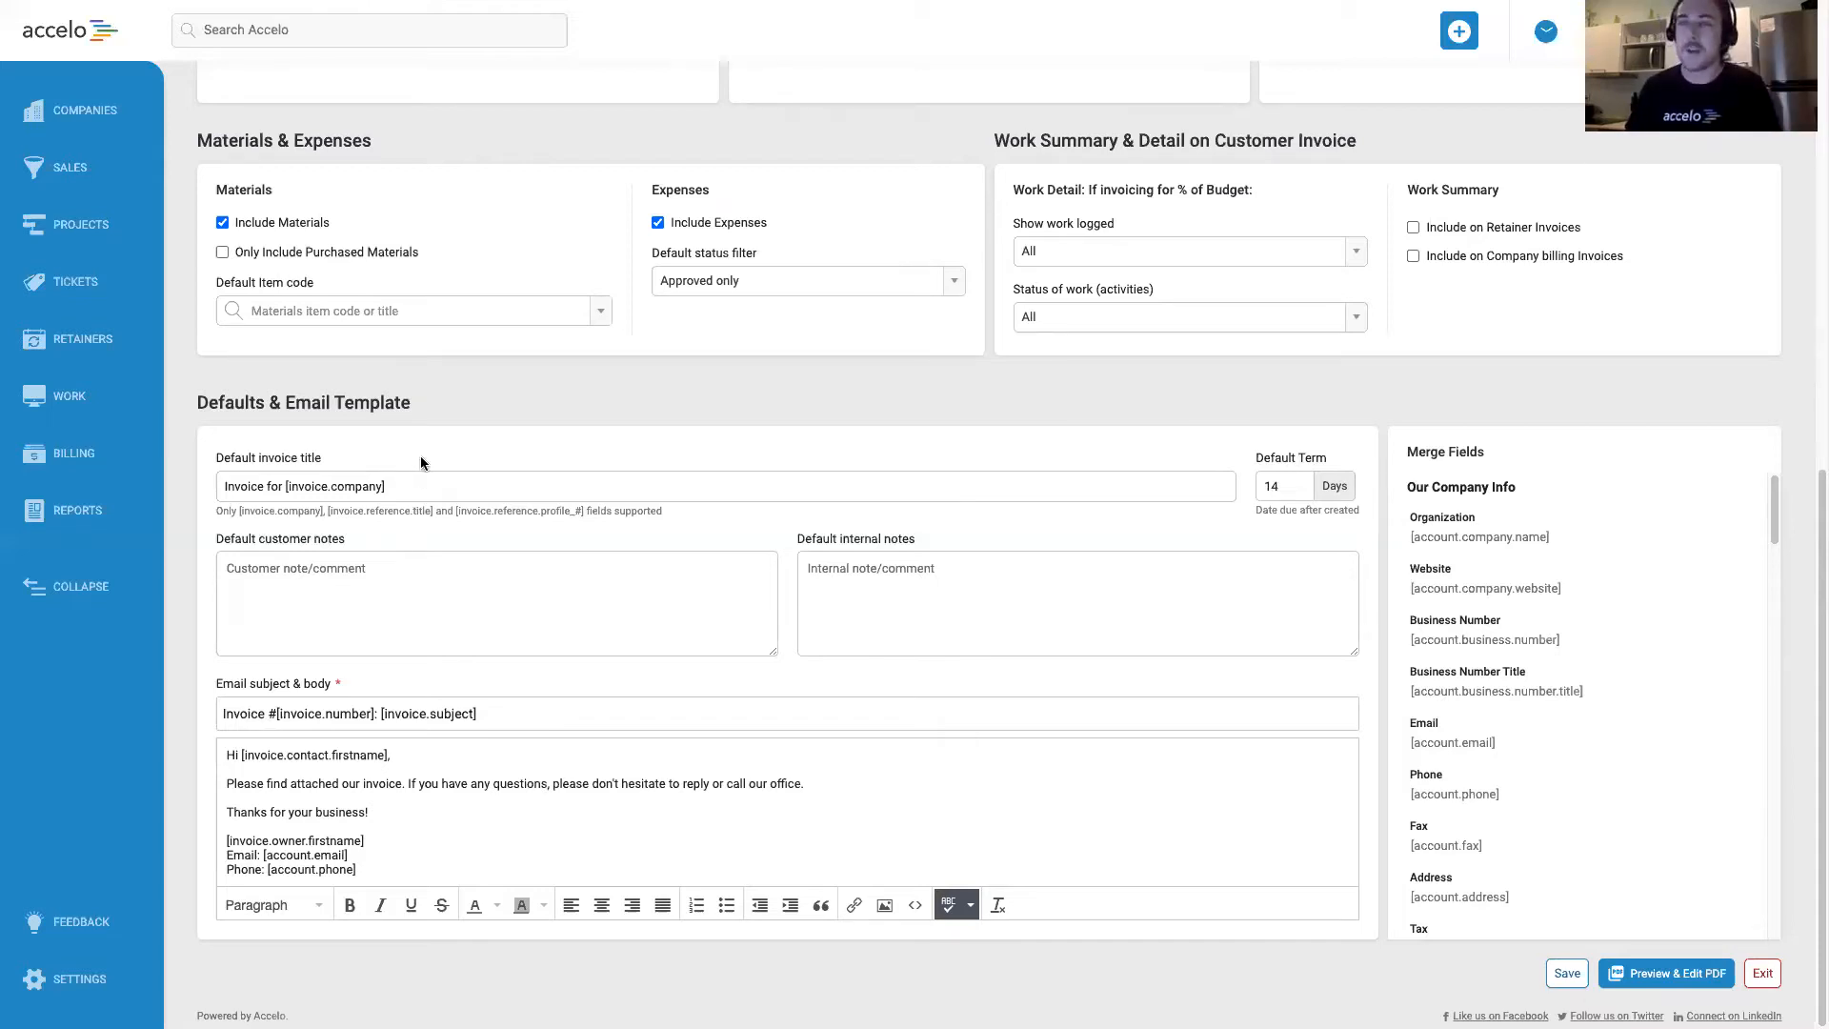
left_click_drag(249, 514, 467, 514)
left_click(470, 515)
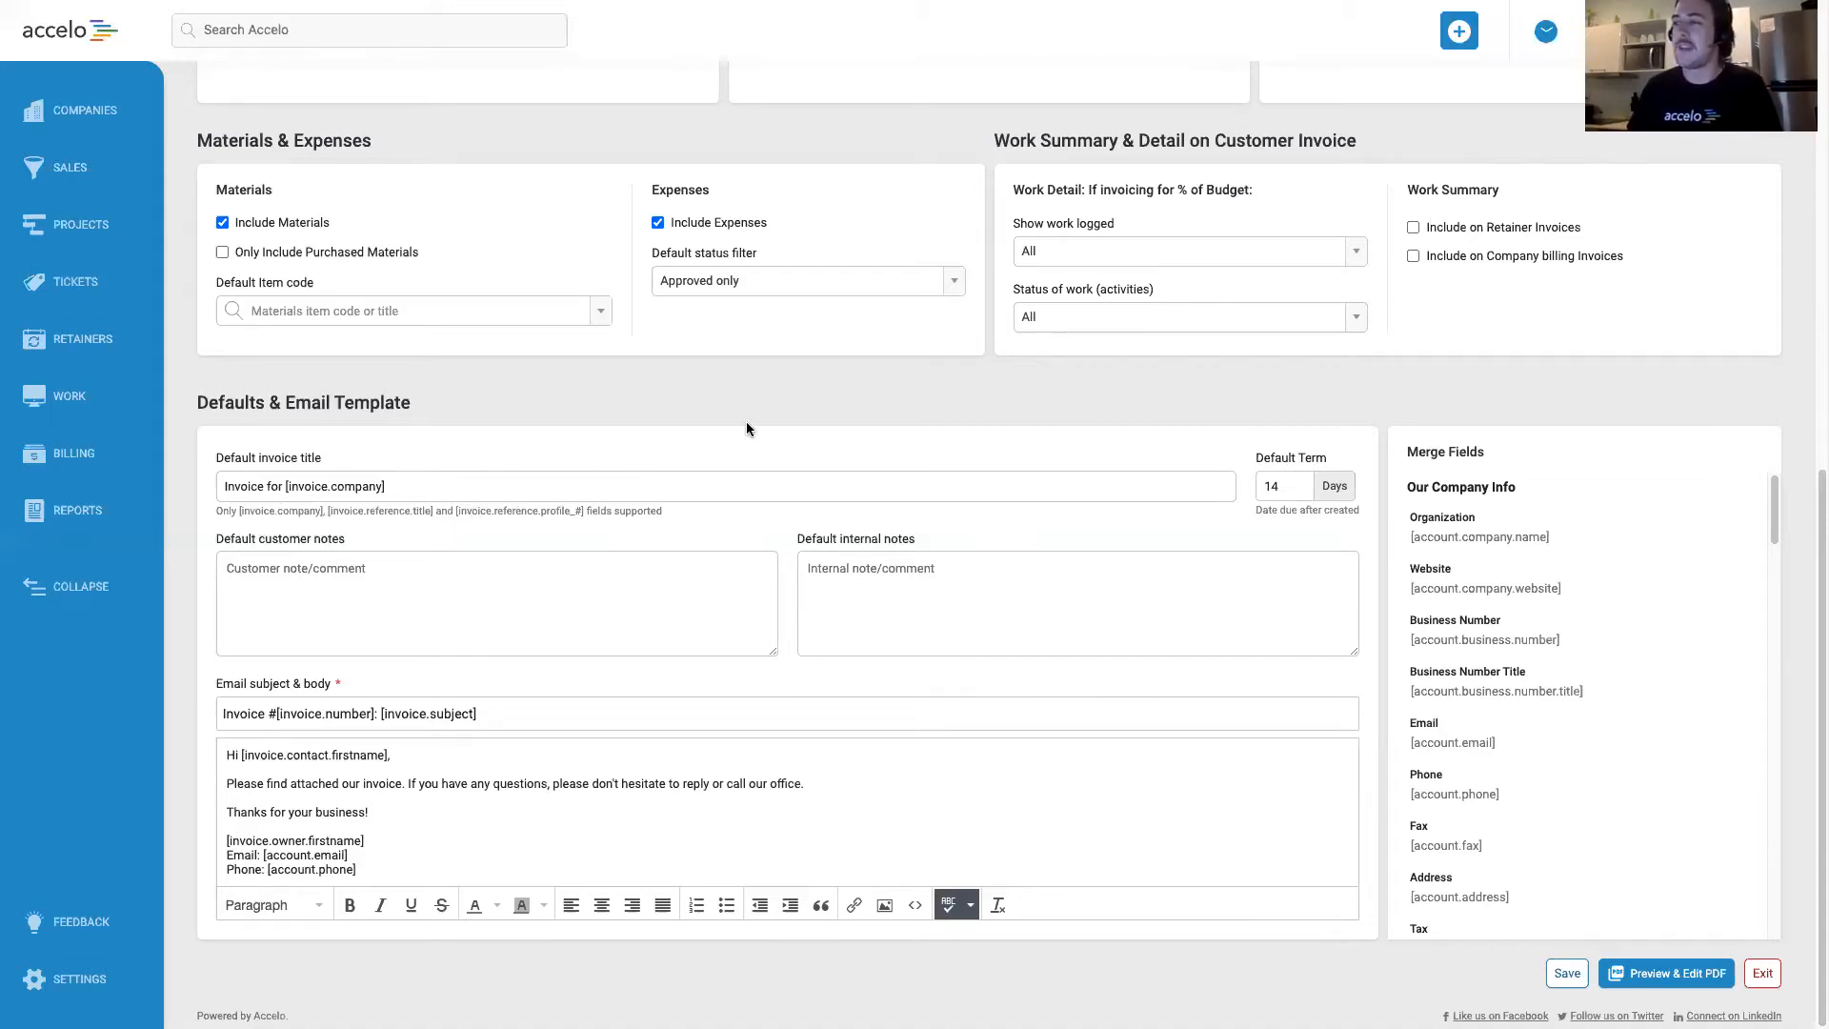
double_click(1281, 487)
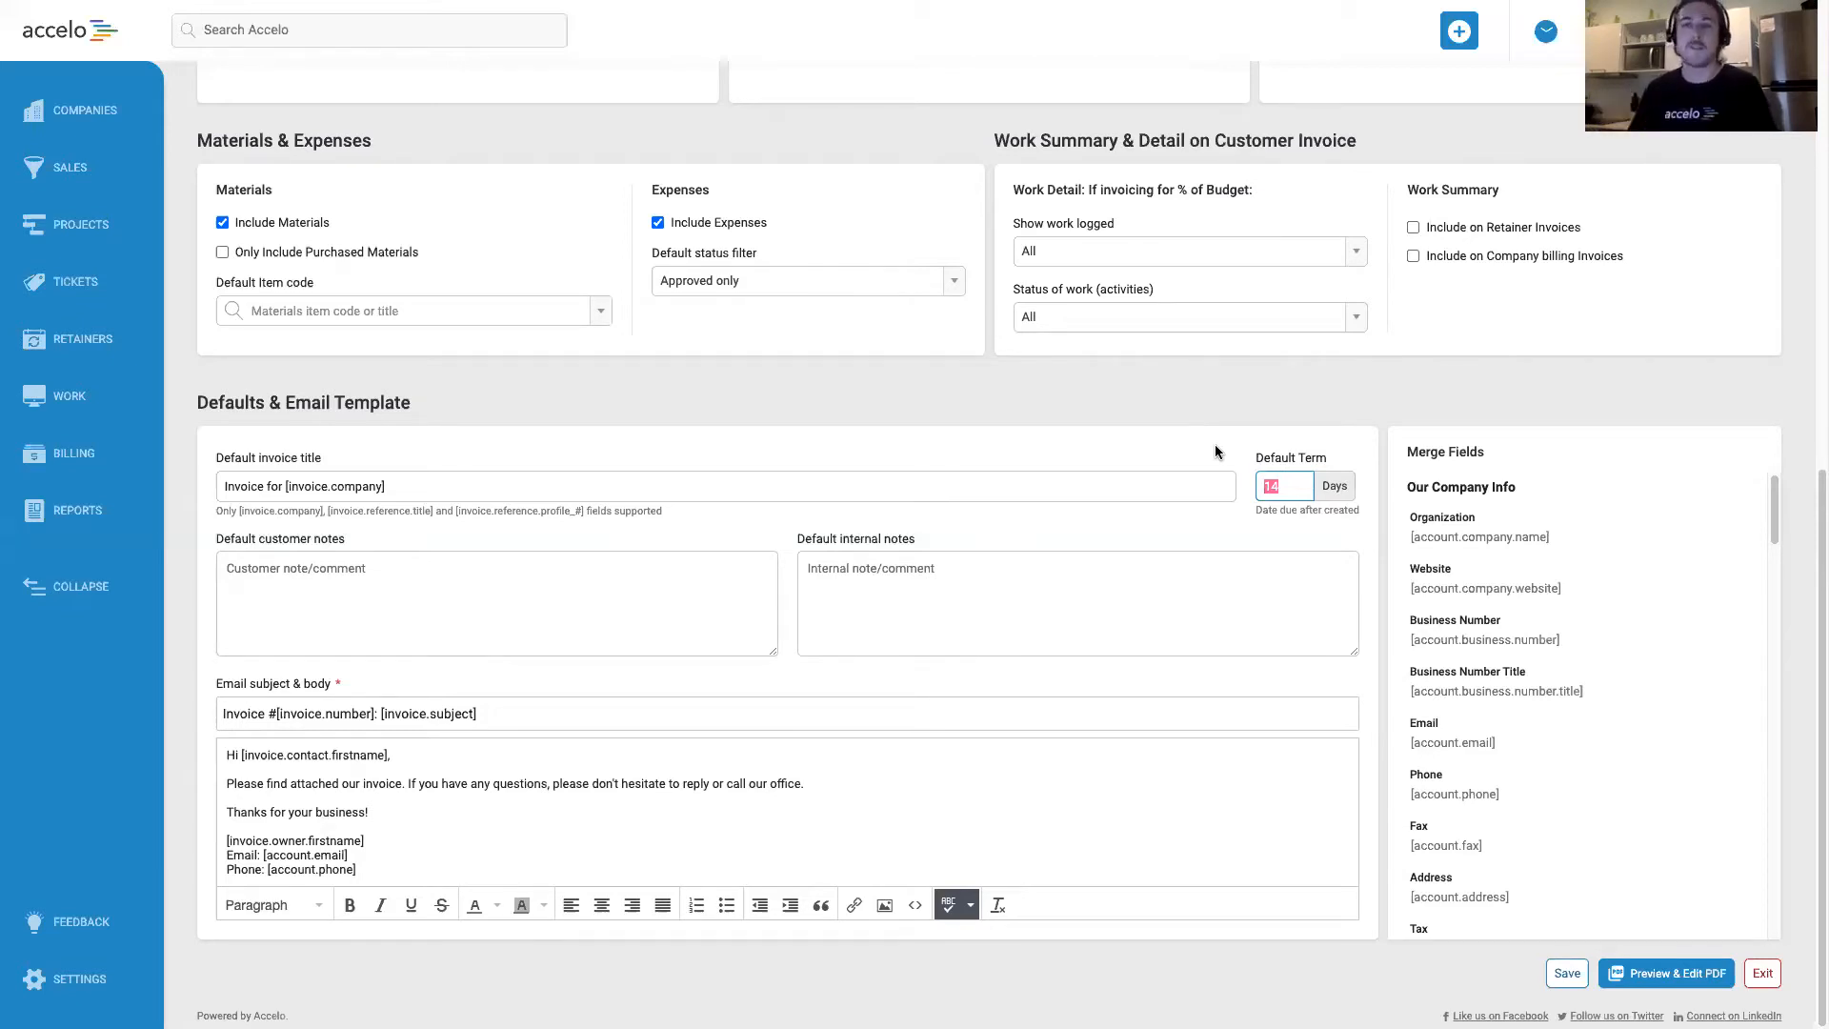
left_click(1185, 432)
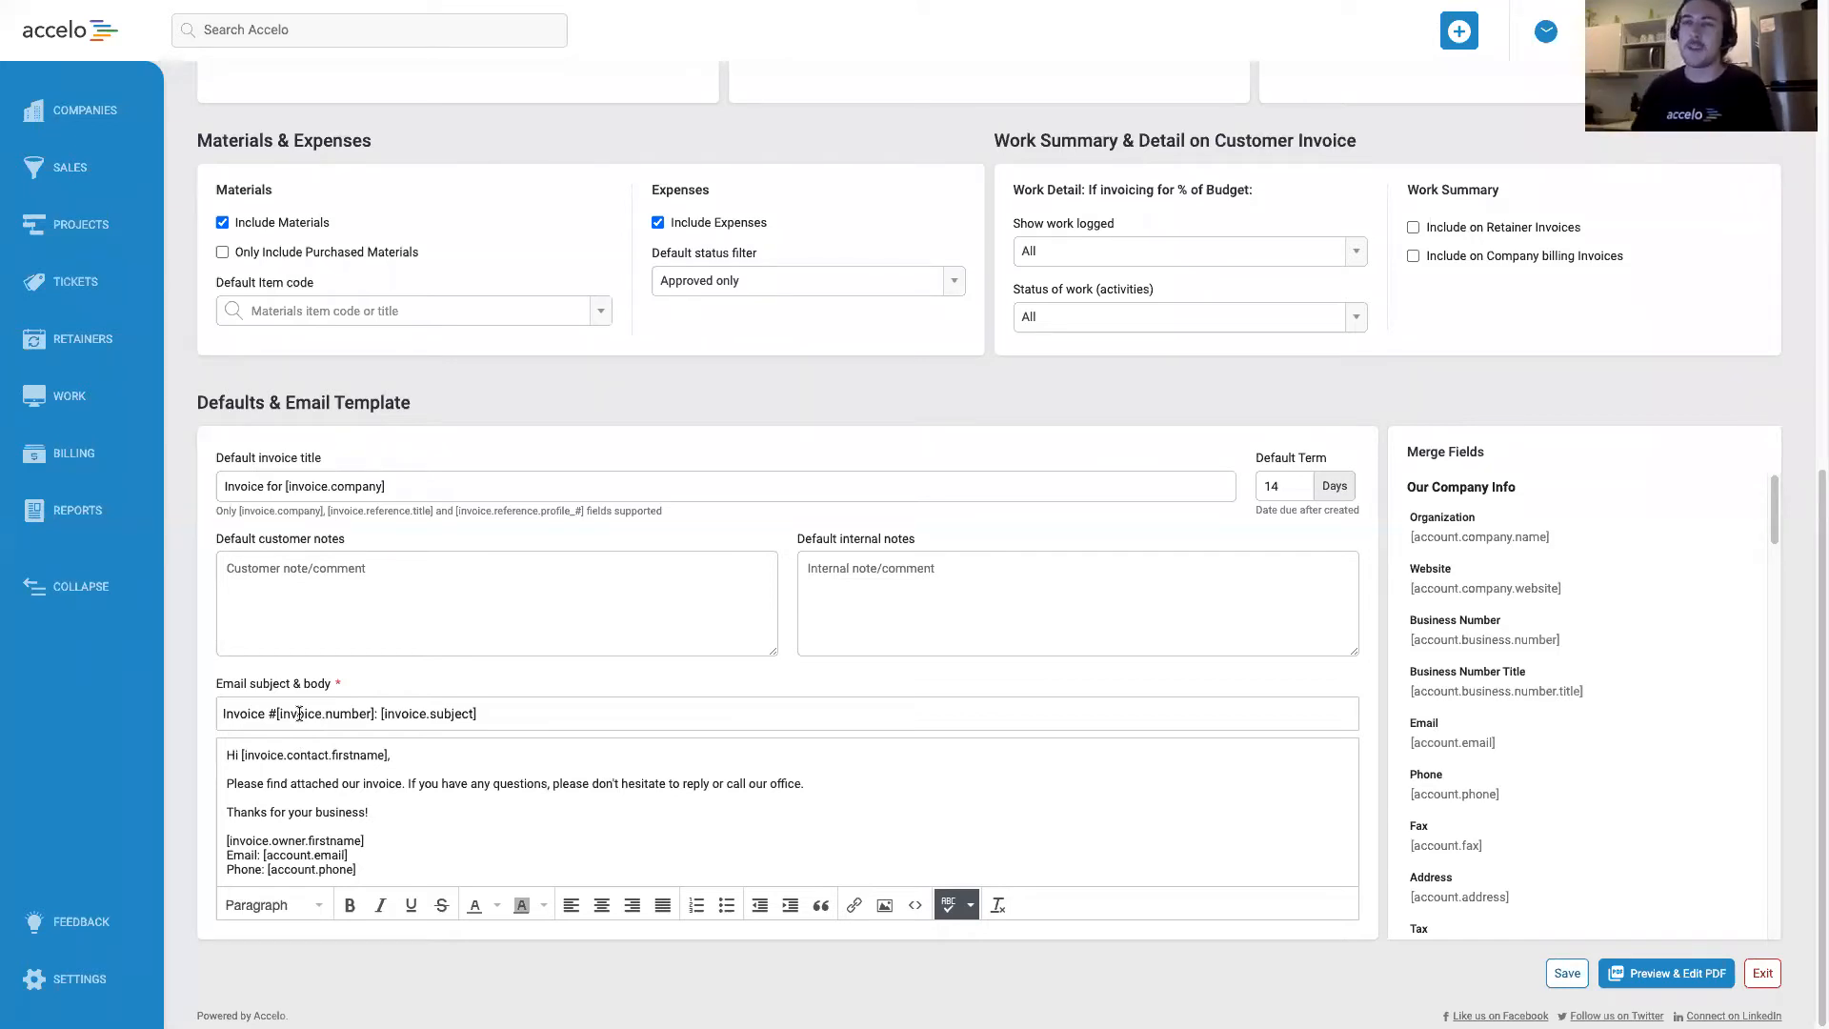
Review the invoice email's subject and body, and browse the merge fields available for it.
left_click_drag(231, 713, 492, 724)
left_click(491, 724)
left_click_drag(300, 752, 428, 865)
left_click(433, 857)
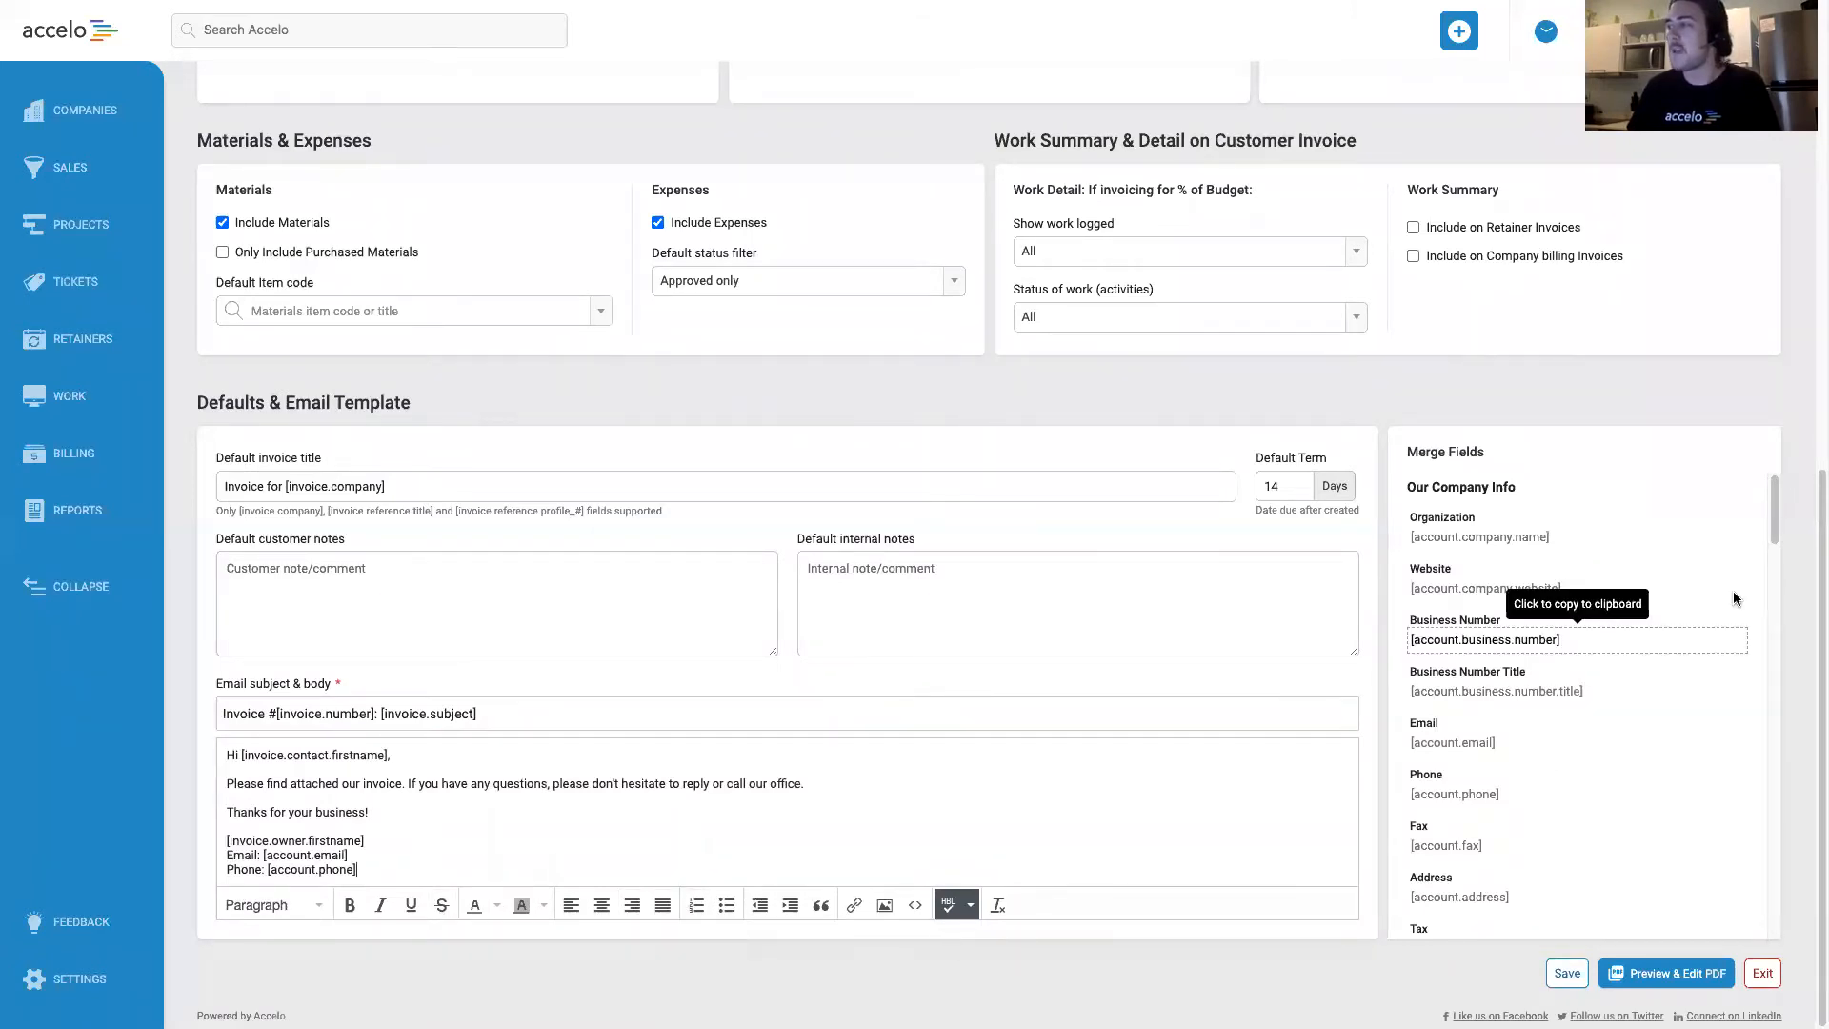
left_click_drag(1773, 510, 1776, 624)
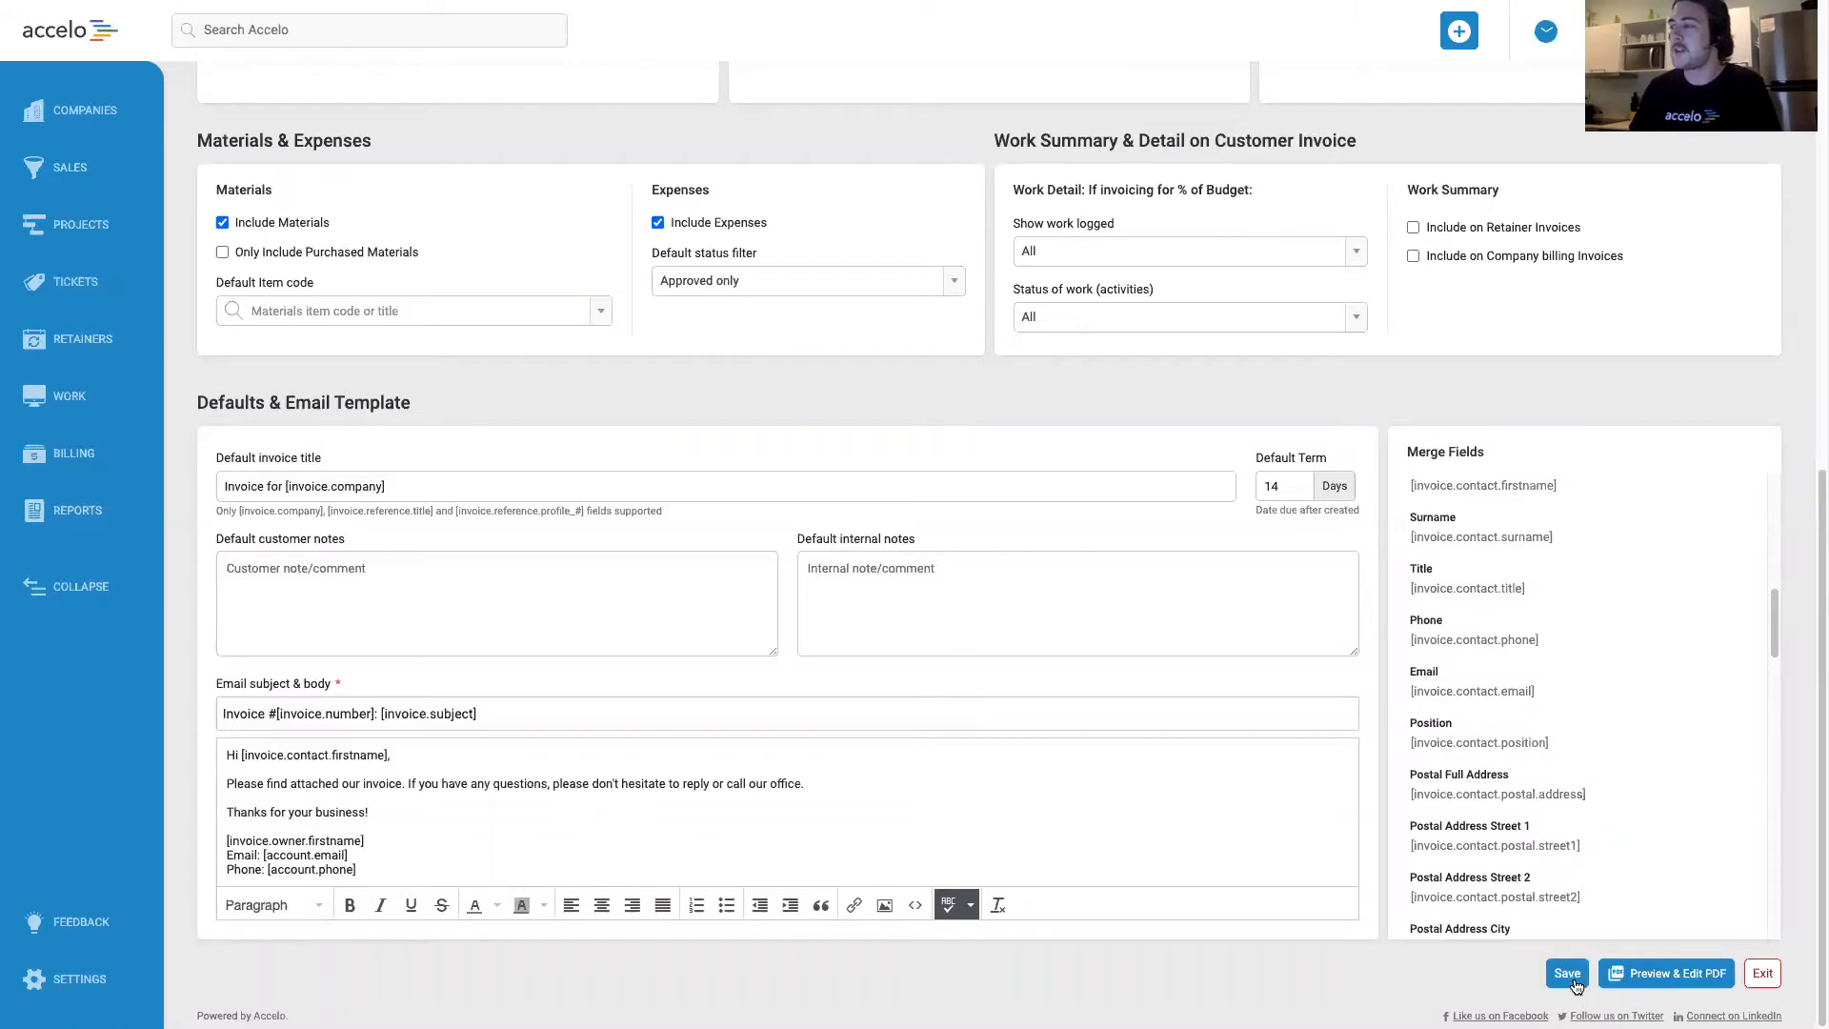
Save the template's settings and open the PDF layout editor of the Fixed Price invoice template.
left_click(1574, 981)
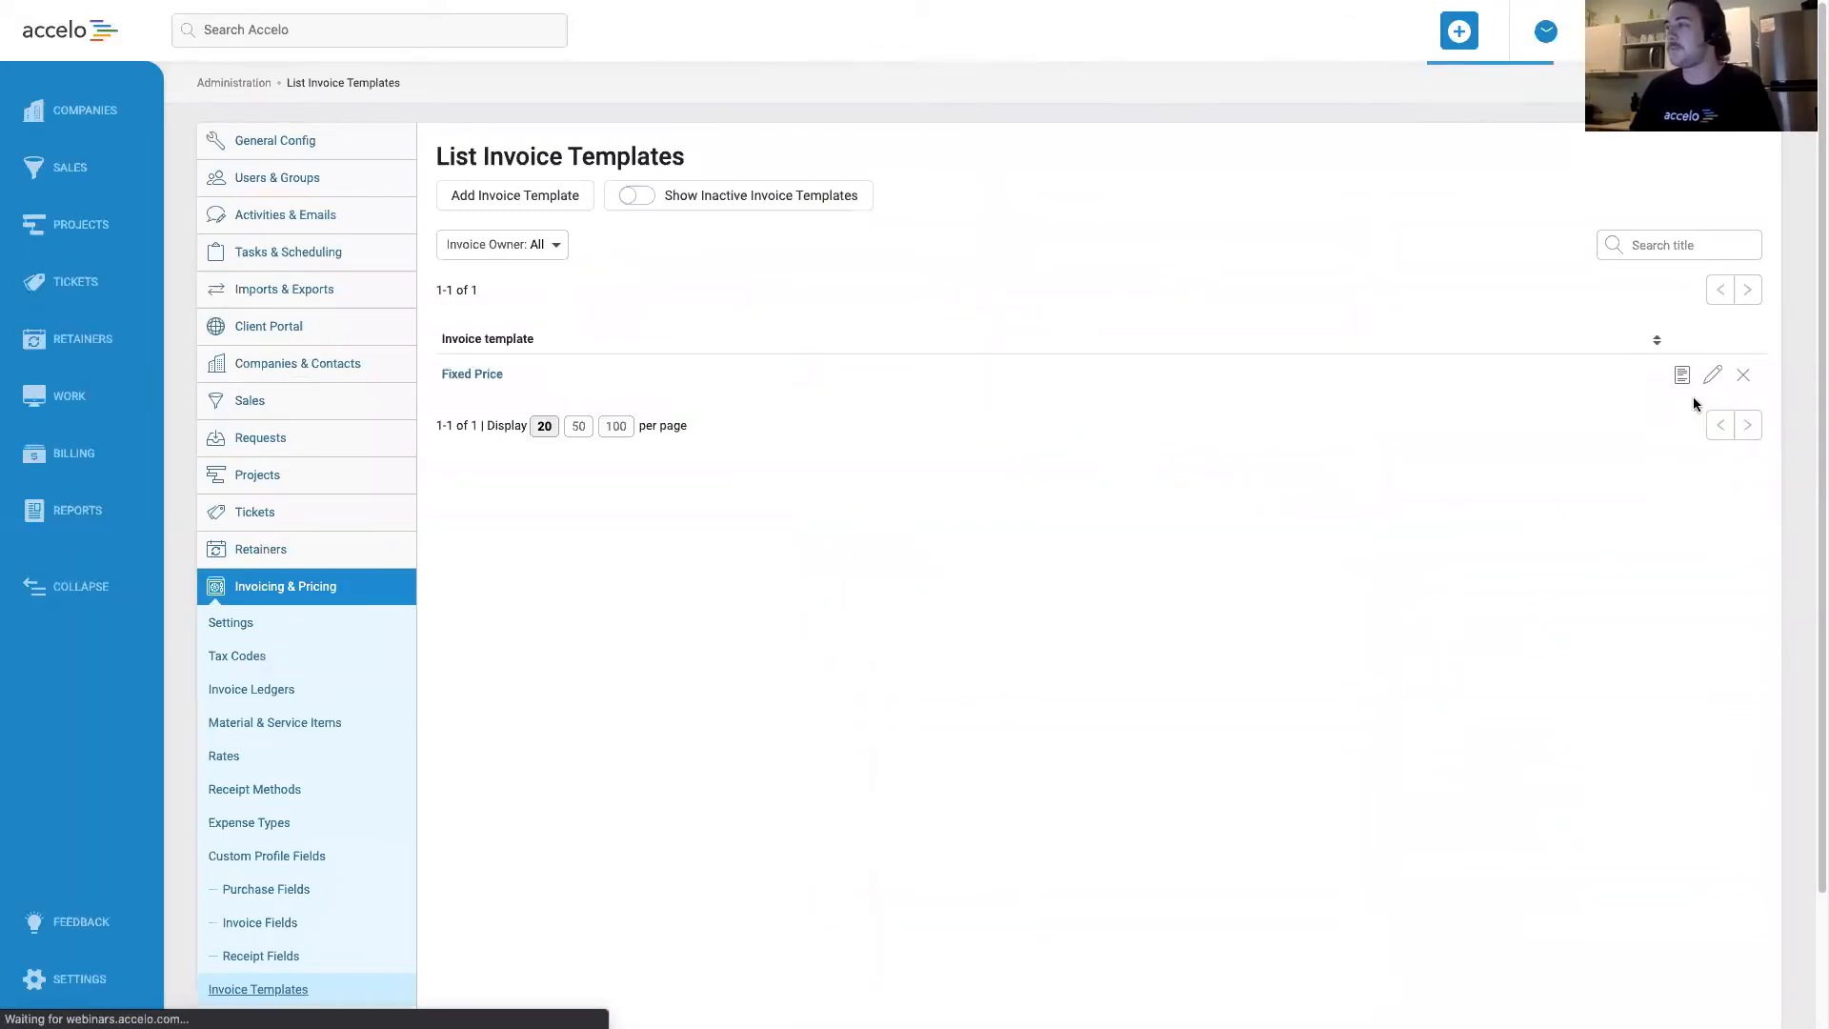
left_click(1711, 377)
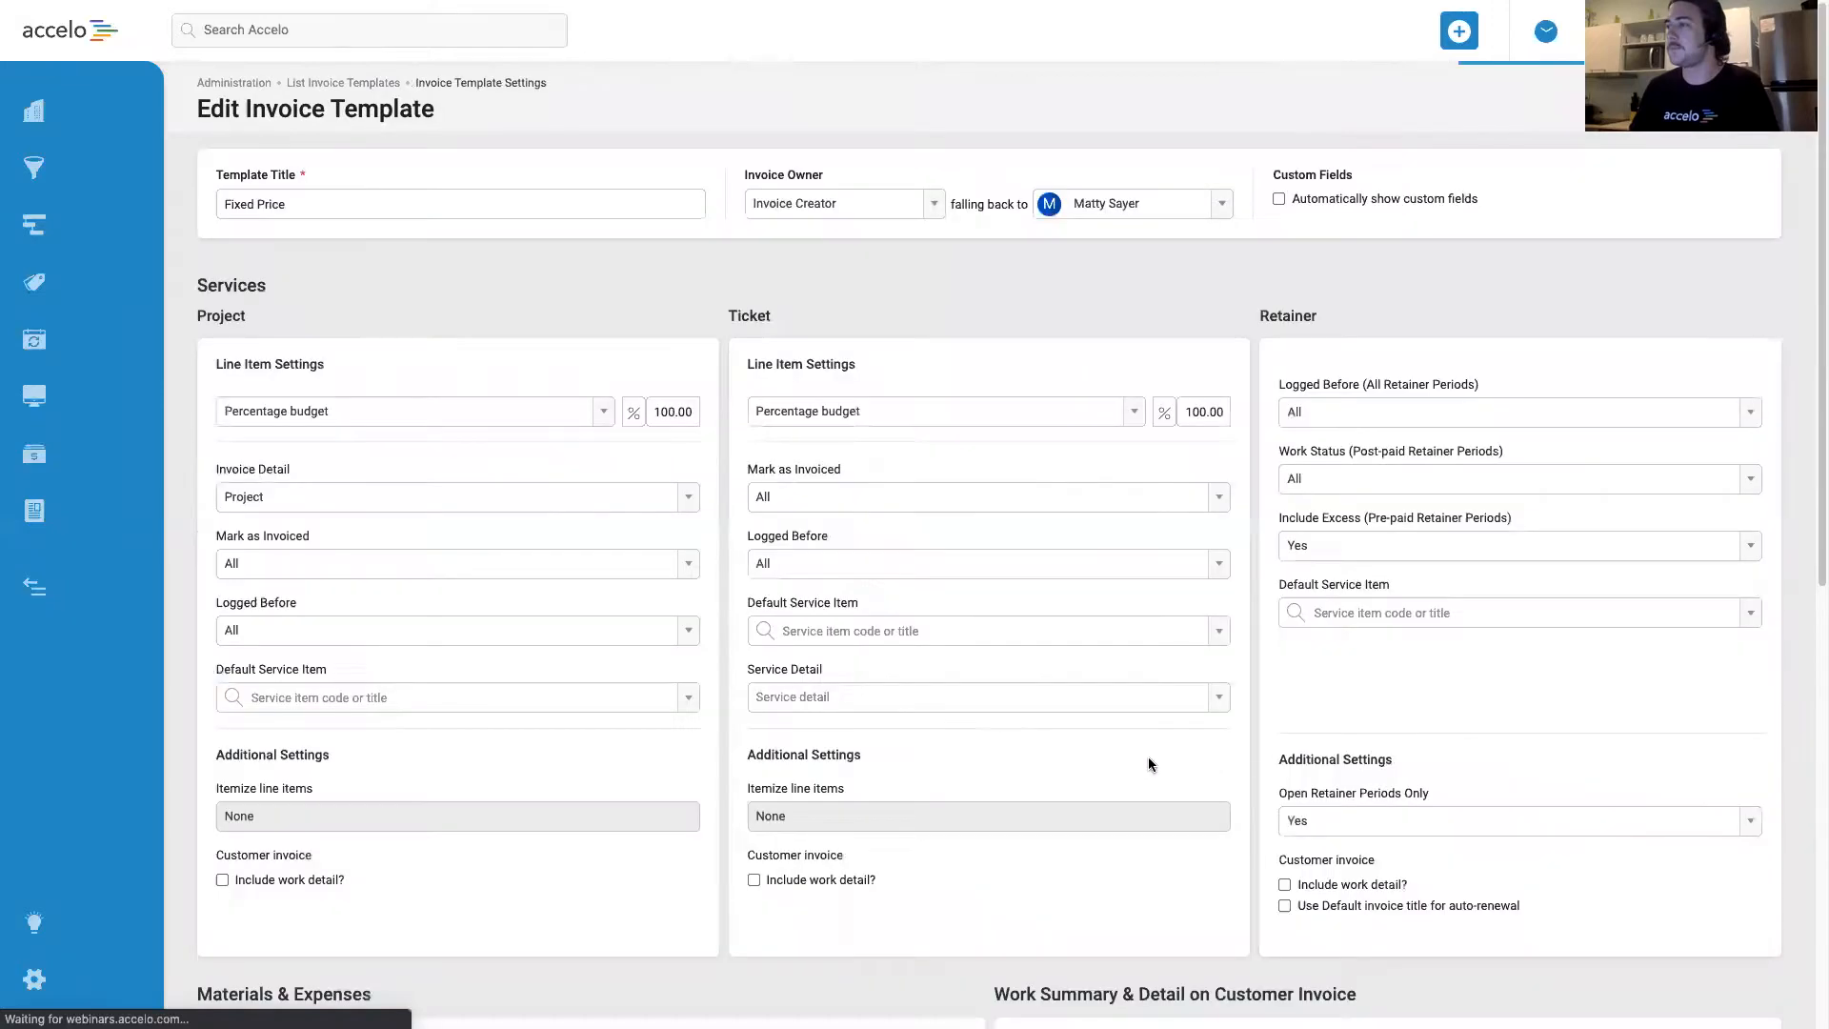
scroll(1246, 764, "down", 8)
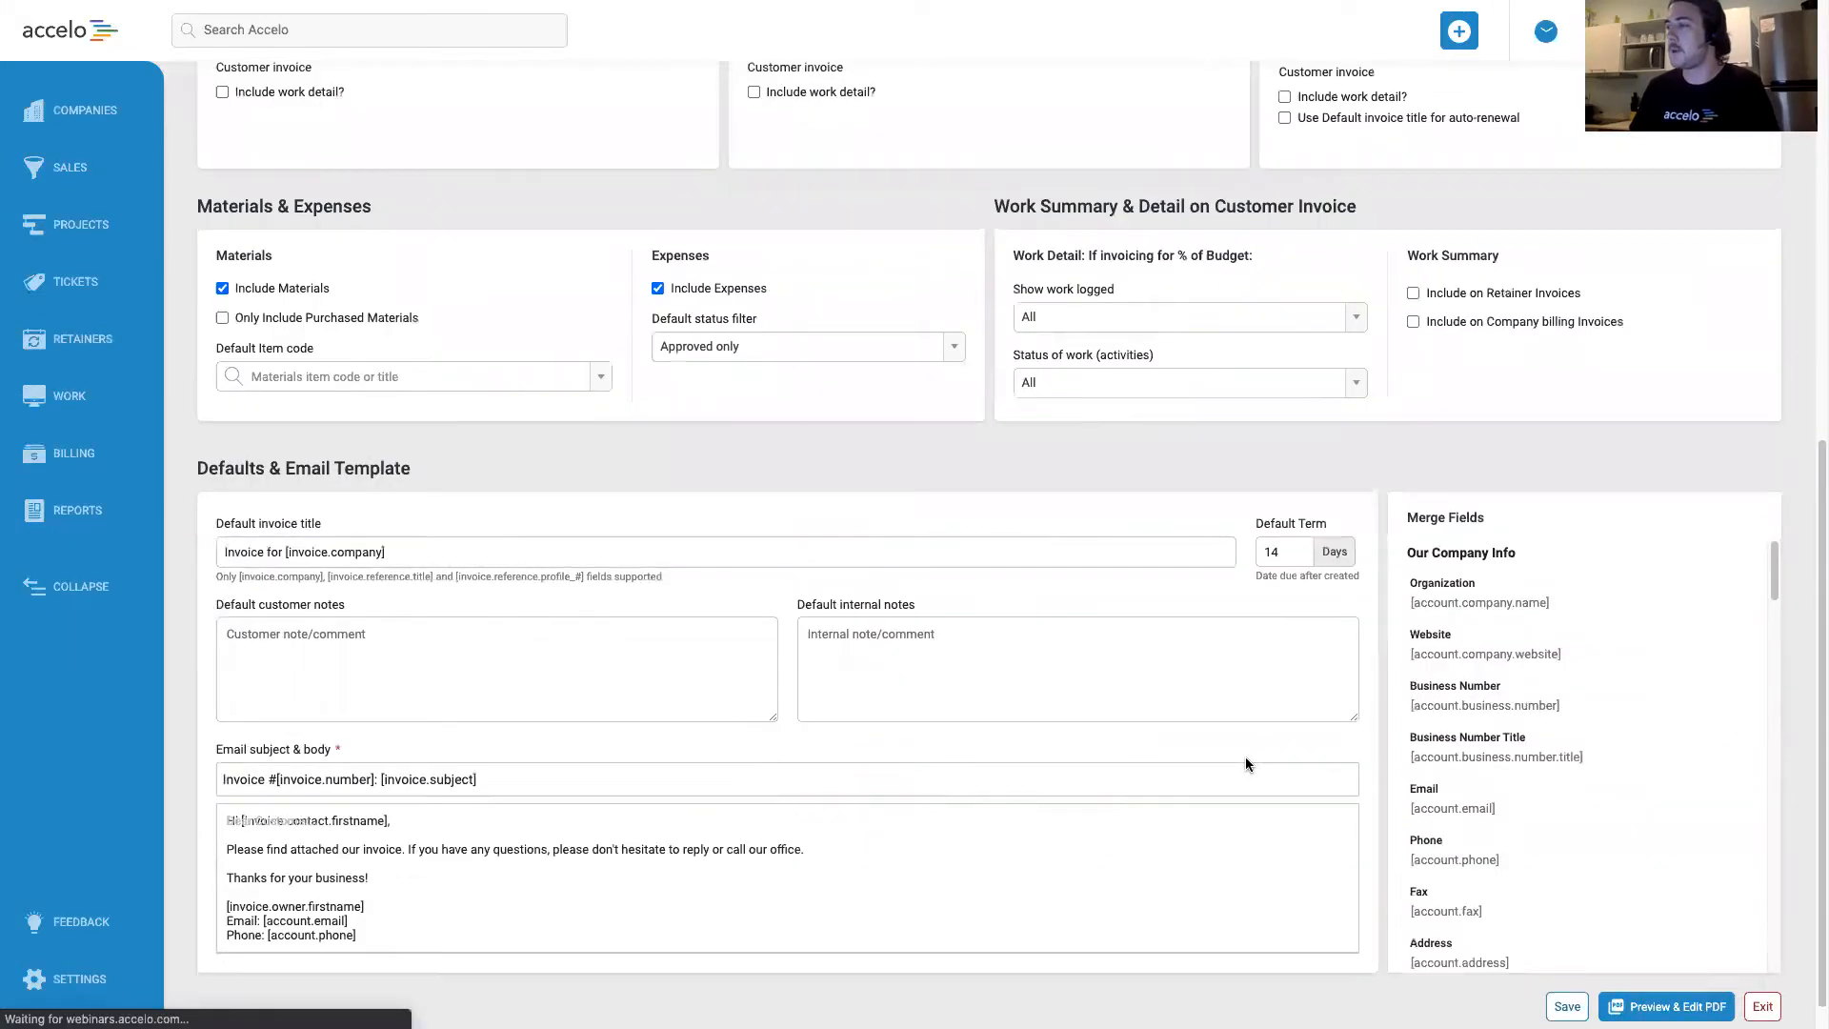
scroll(1309, 724, "down", 1)
left_click(1691, 972)
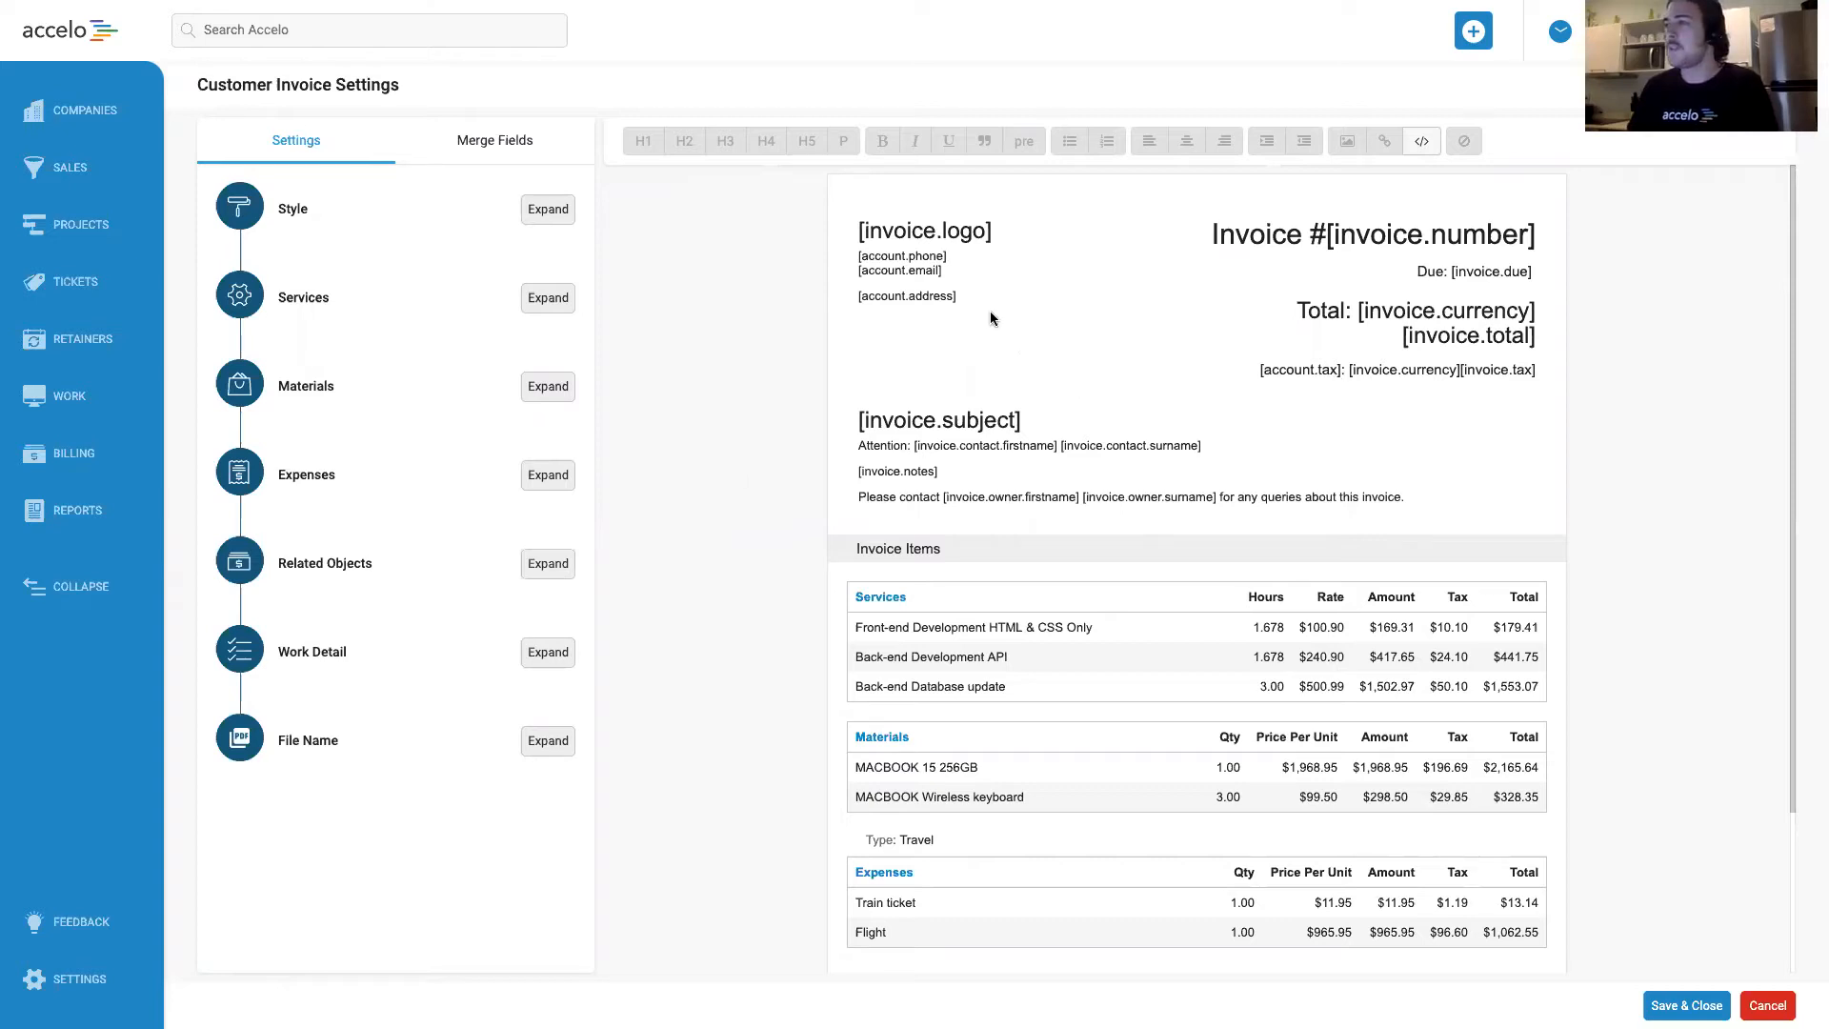
Examine the editable sections of the invoice layout, from the header and subject blocks down to the footer.
left_click(1297, 502)
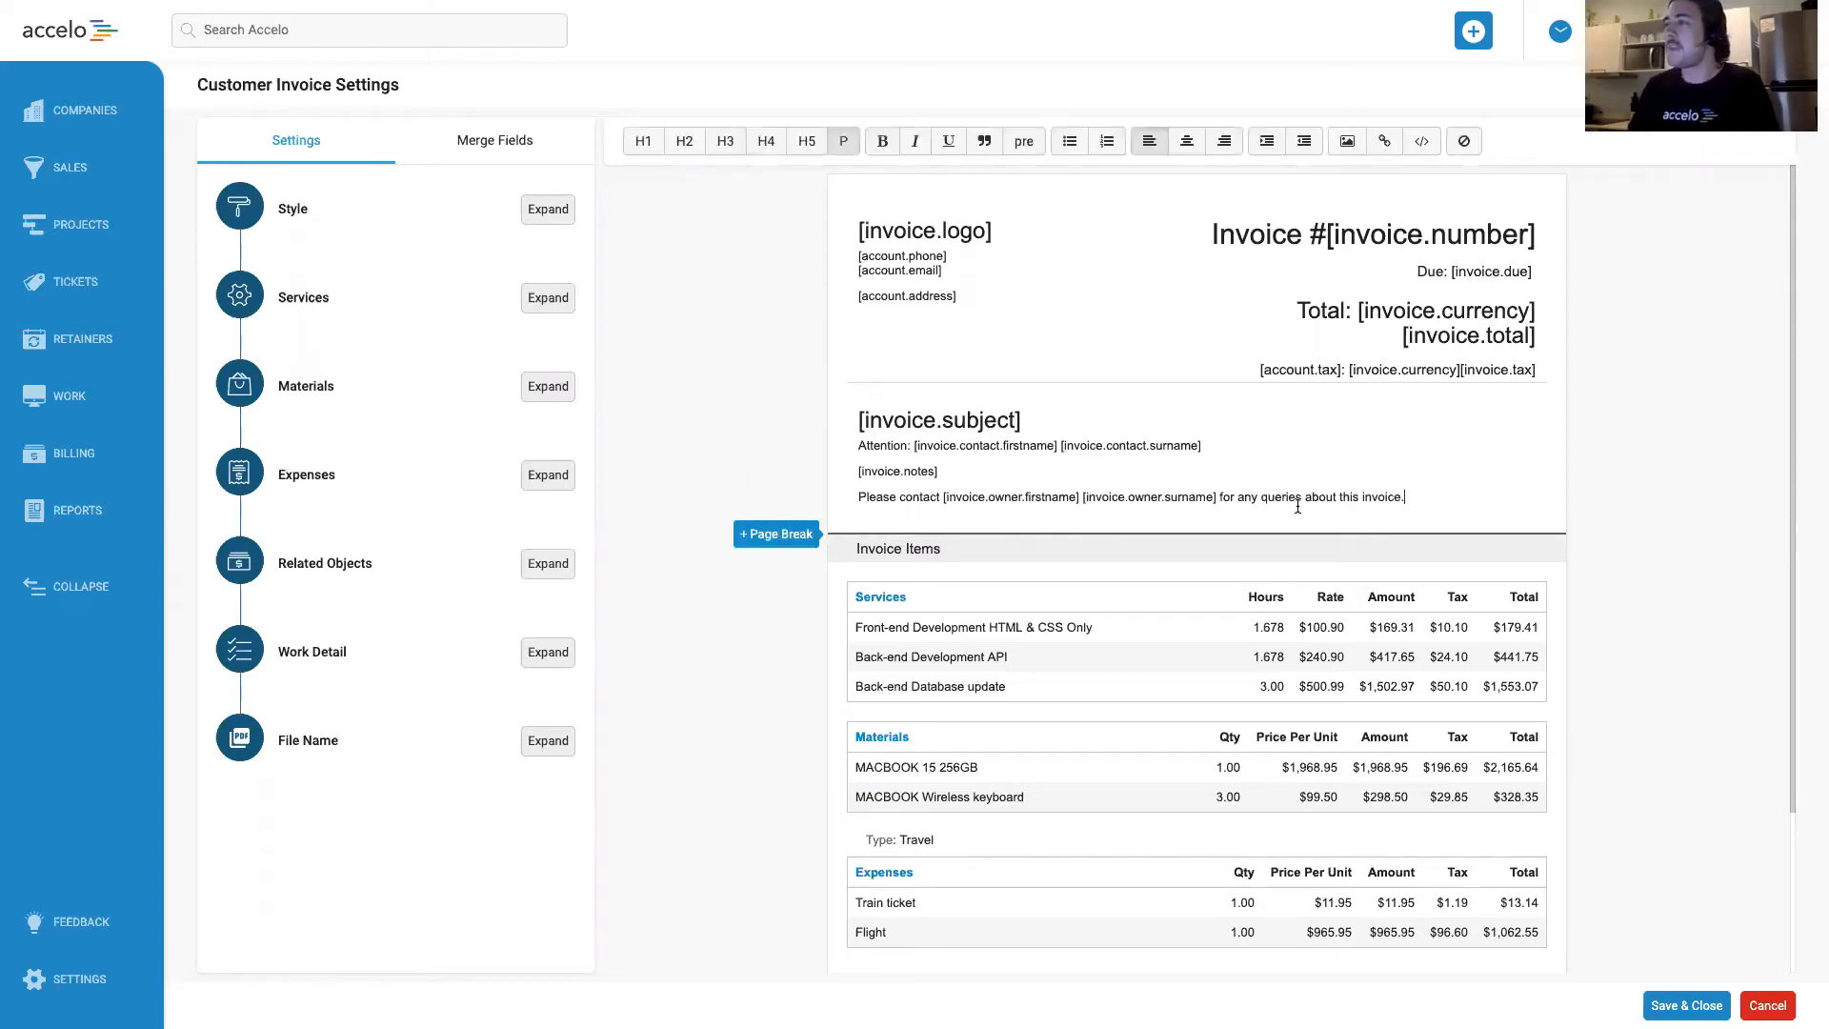
left_click(987, 264)
left_click(1383, 283)
left_click(1093, 289)
left_click(1309, 295)
left_click(1242, 496)
left_click(1210, 467)
scroll(1212, 469, "down", 3)
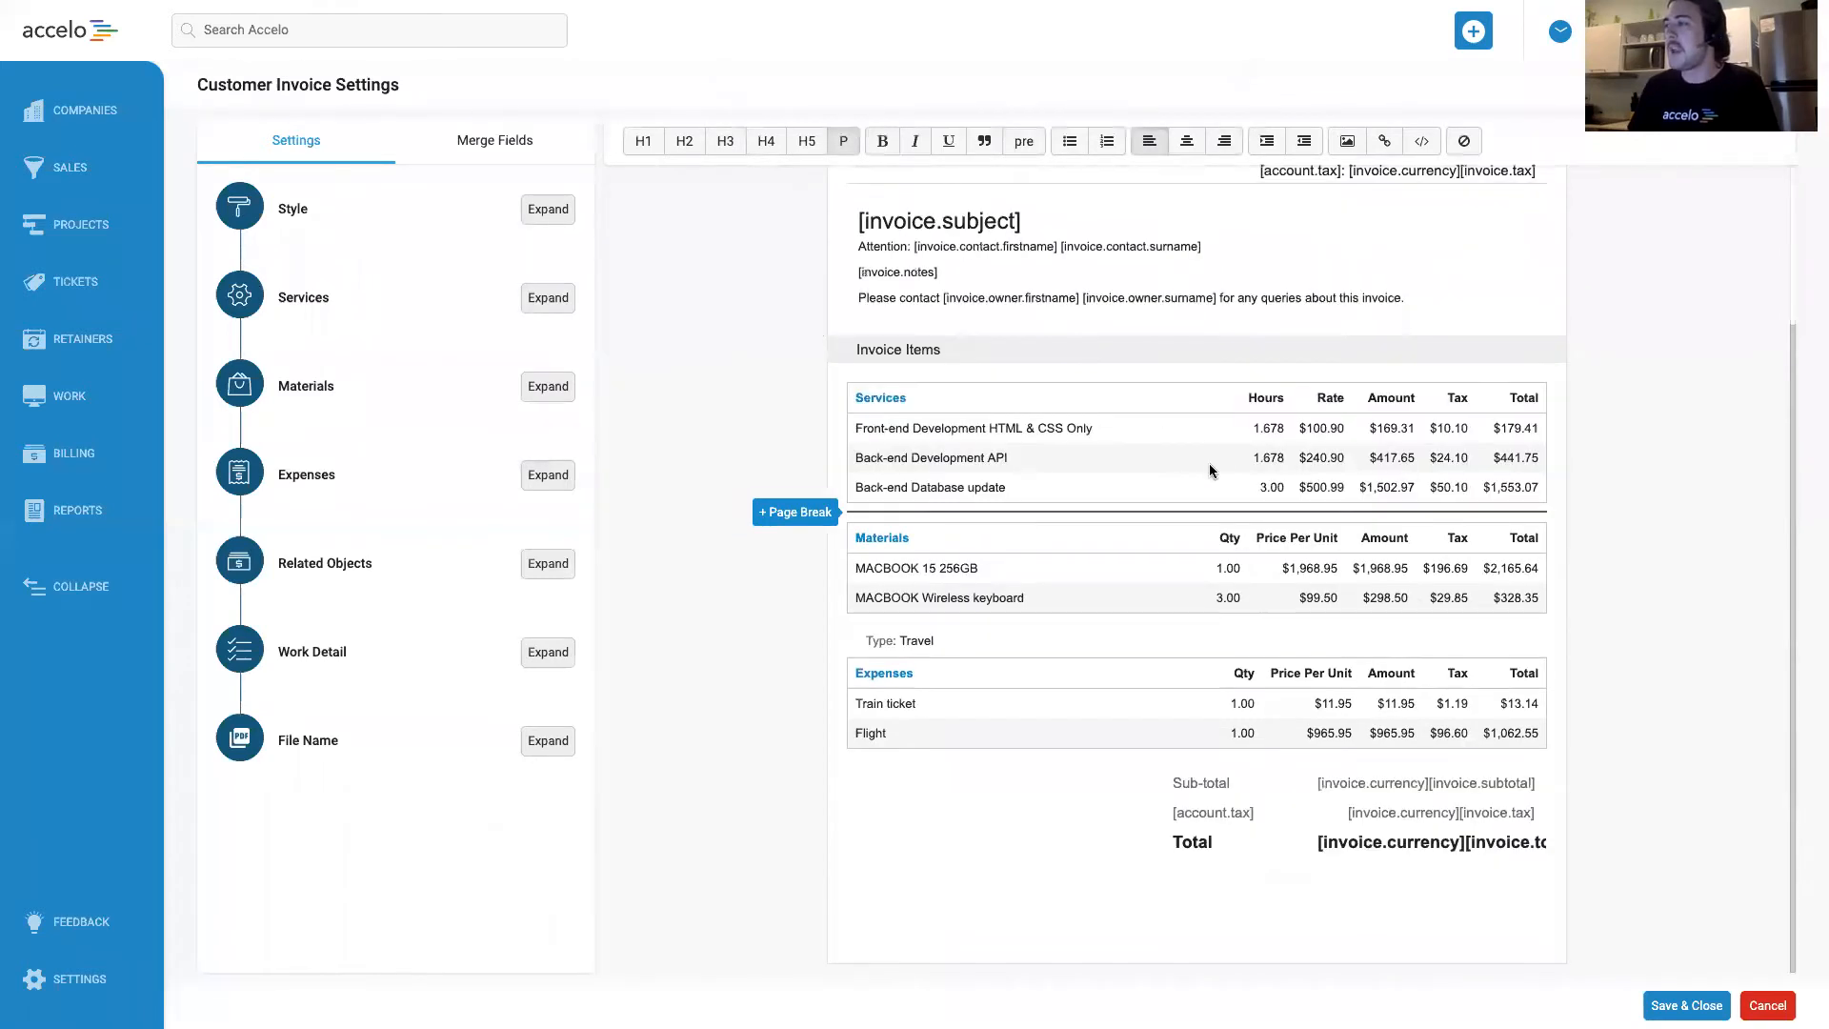
left_click(958, 915)
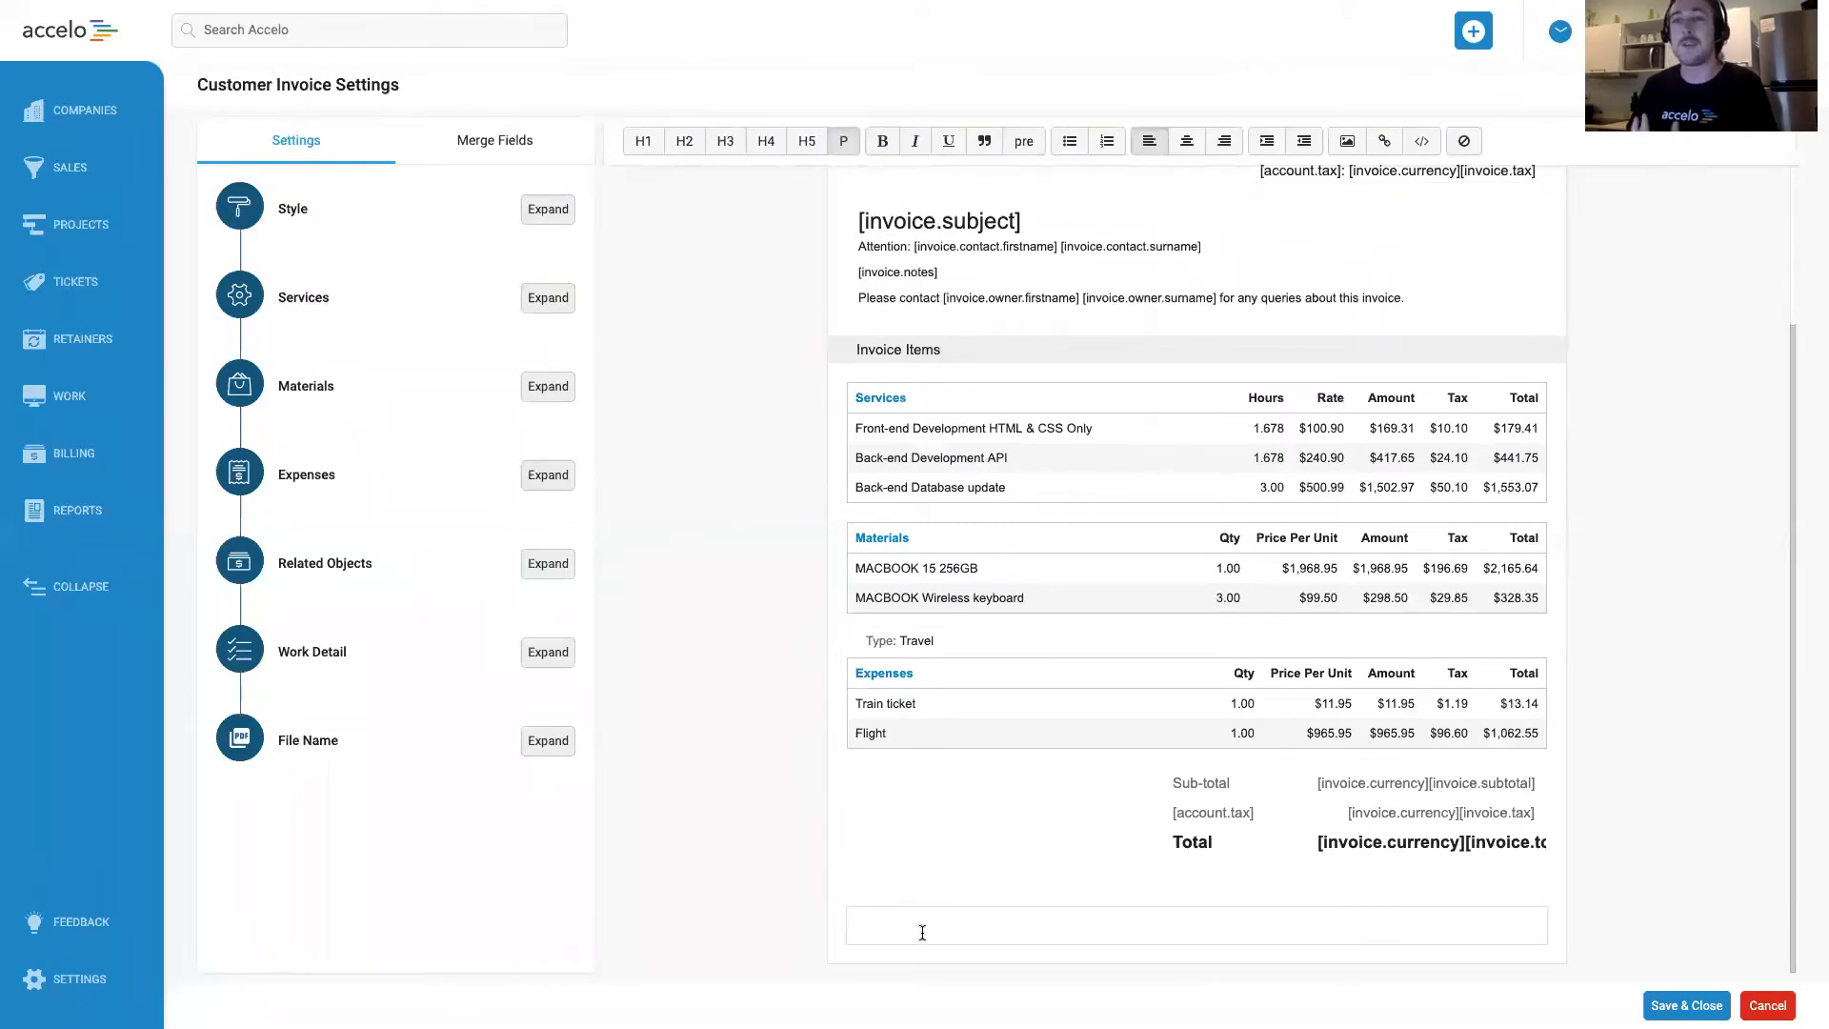
scroll(1009, 765, "up", 3)
left_click(1071, 426)
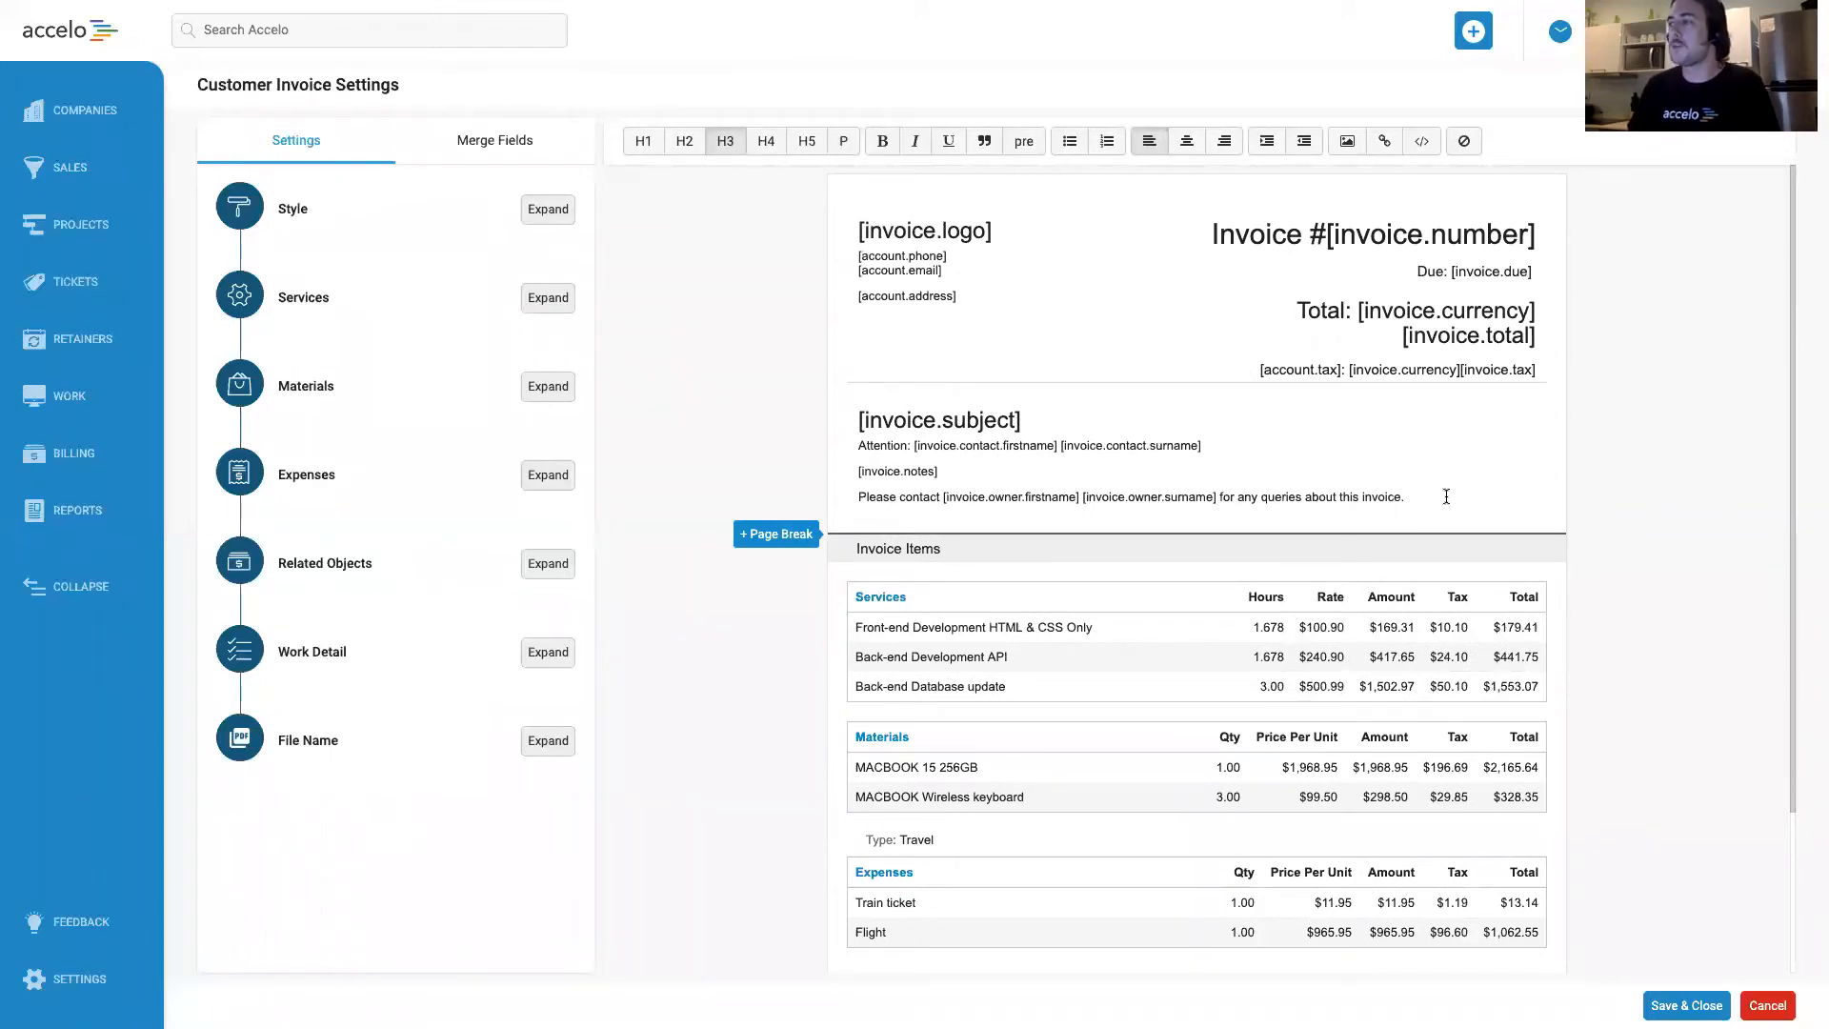
Try centring the invoice subject, attention, notes and contact text, and restore its left alignment.
left_click_drag(1423, 500, 843, 408)
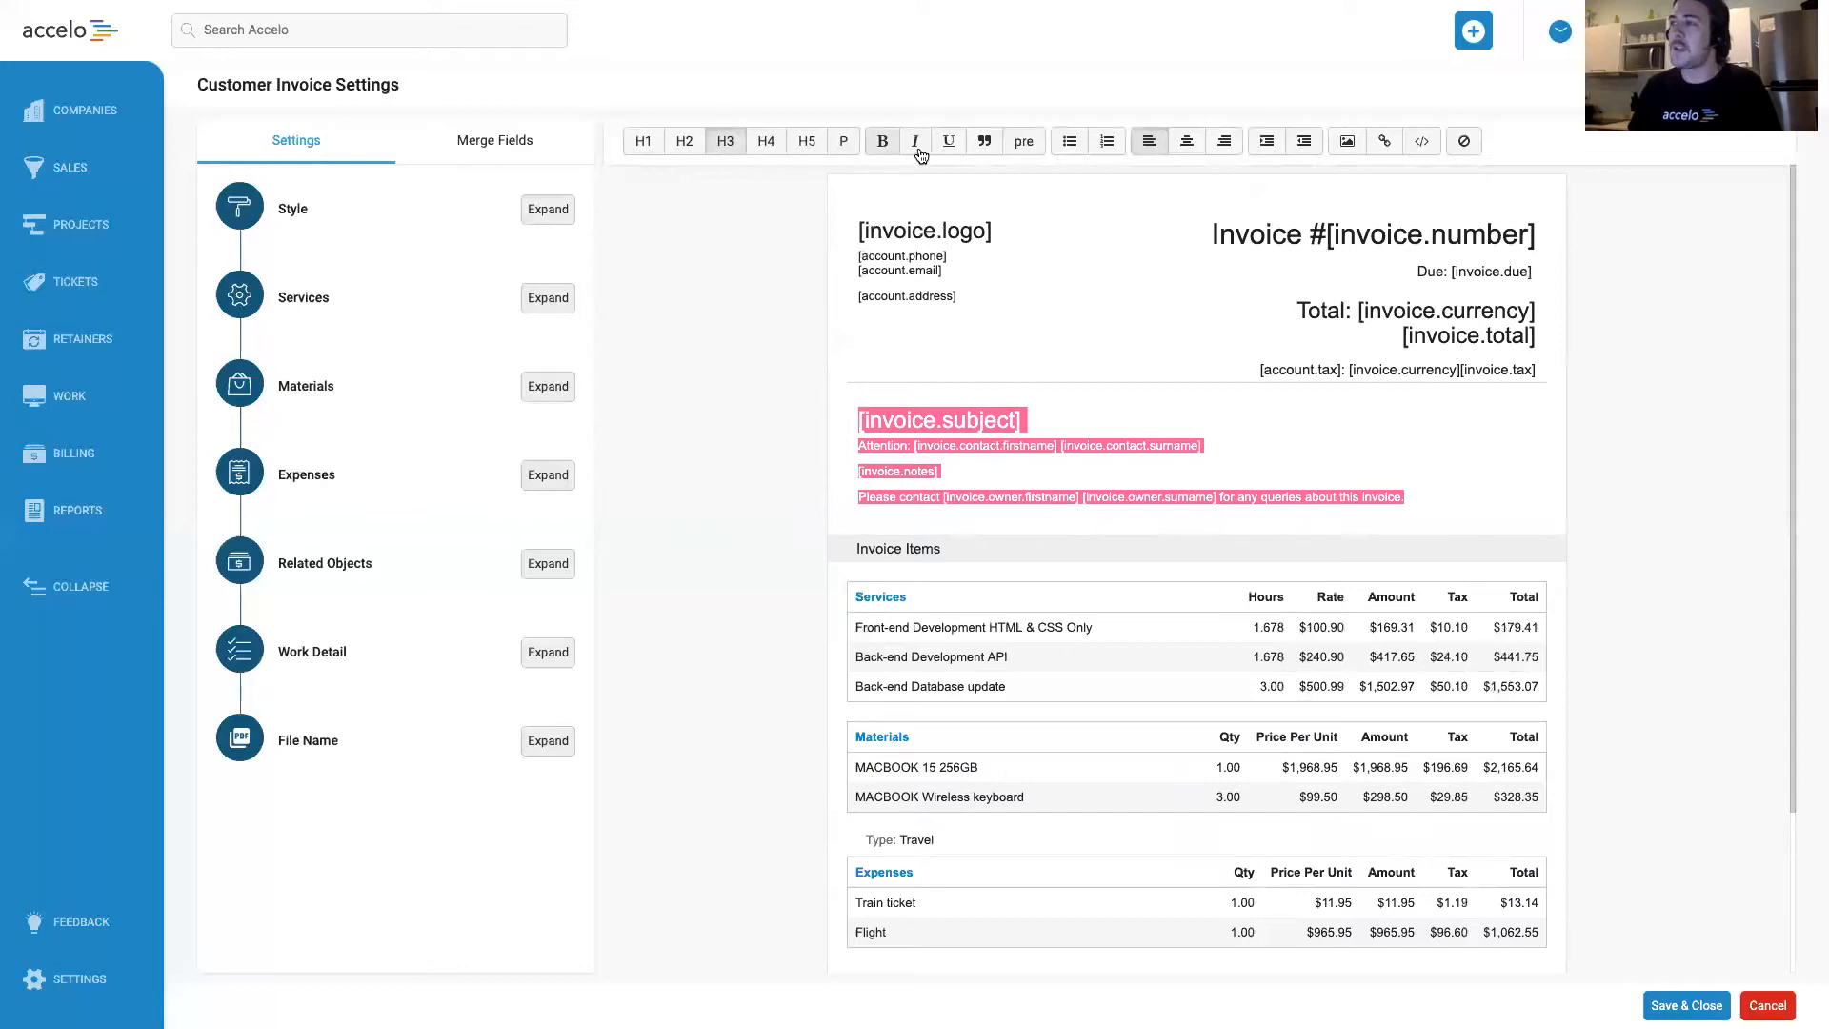
left_click(1187, 143)
left_click(1150, 141)
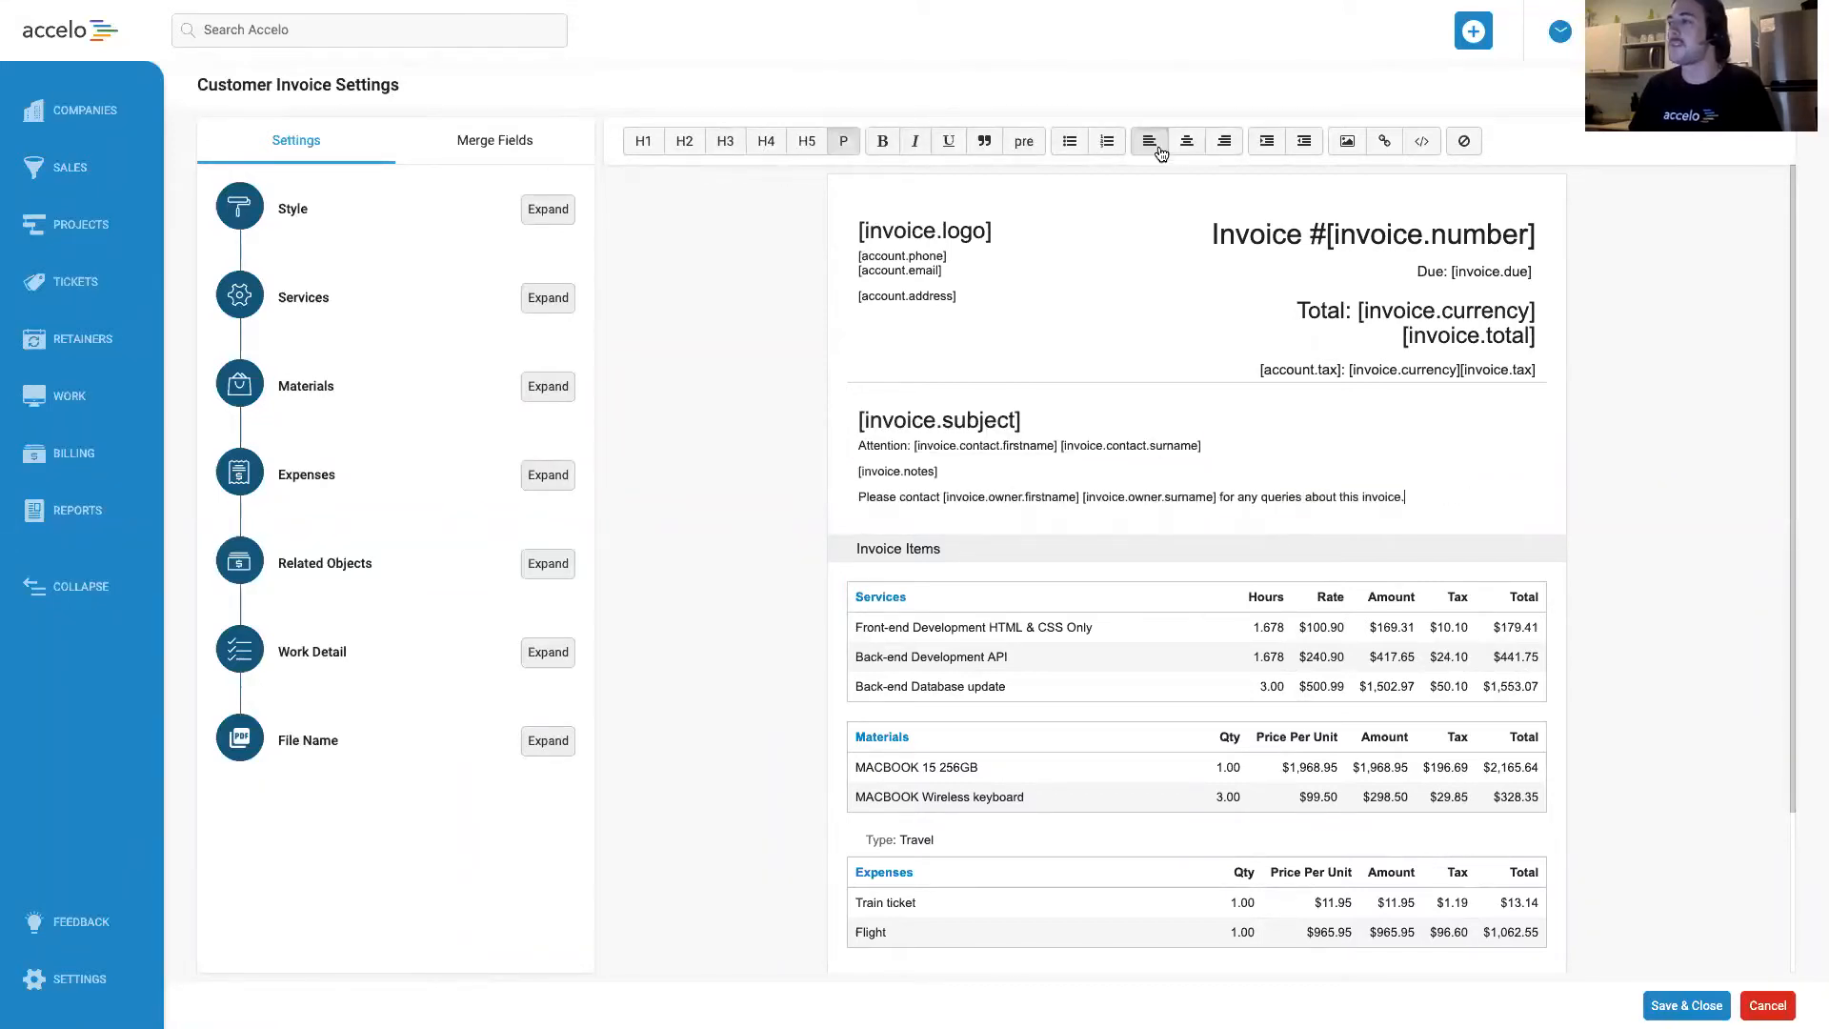
Delete the subject and contact text above Invoice Items, and the invoice number, due date and totals text from the header.
left_click_drag(1410, 497, 835, 409)
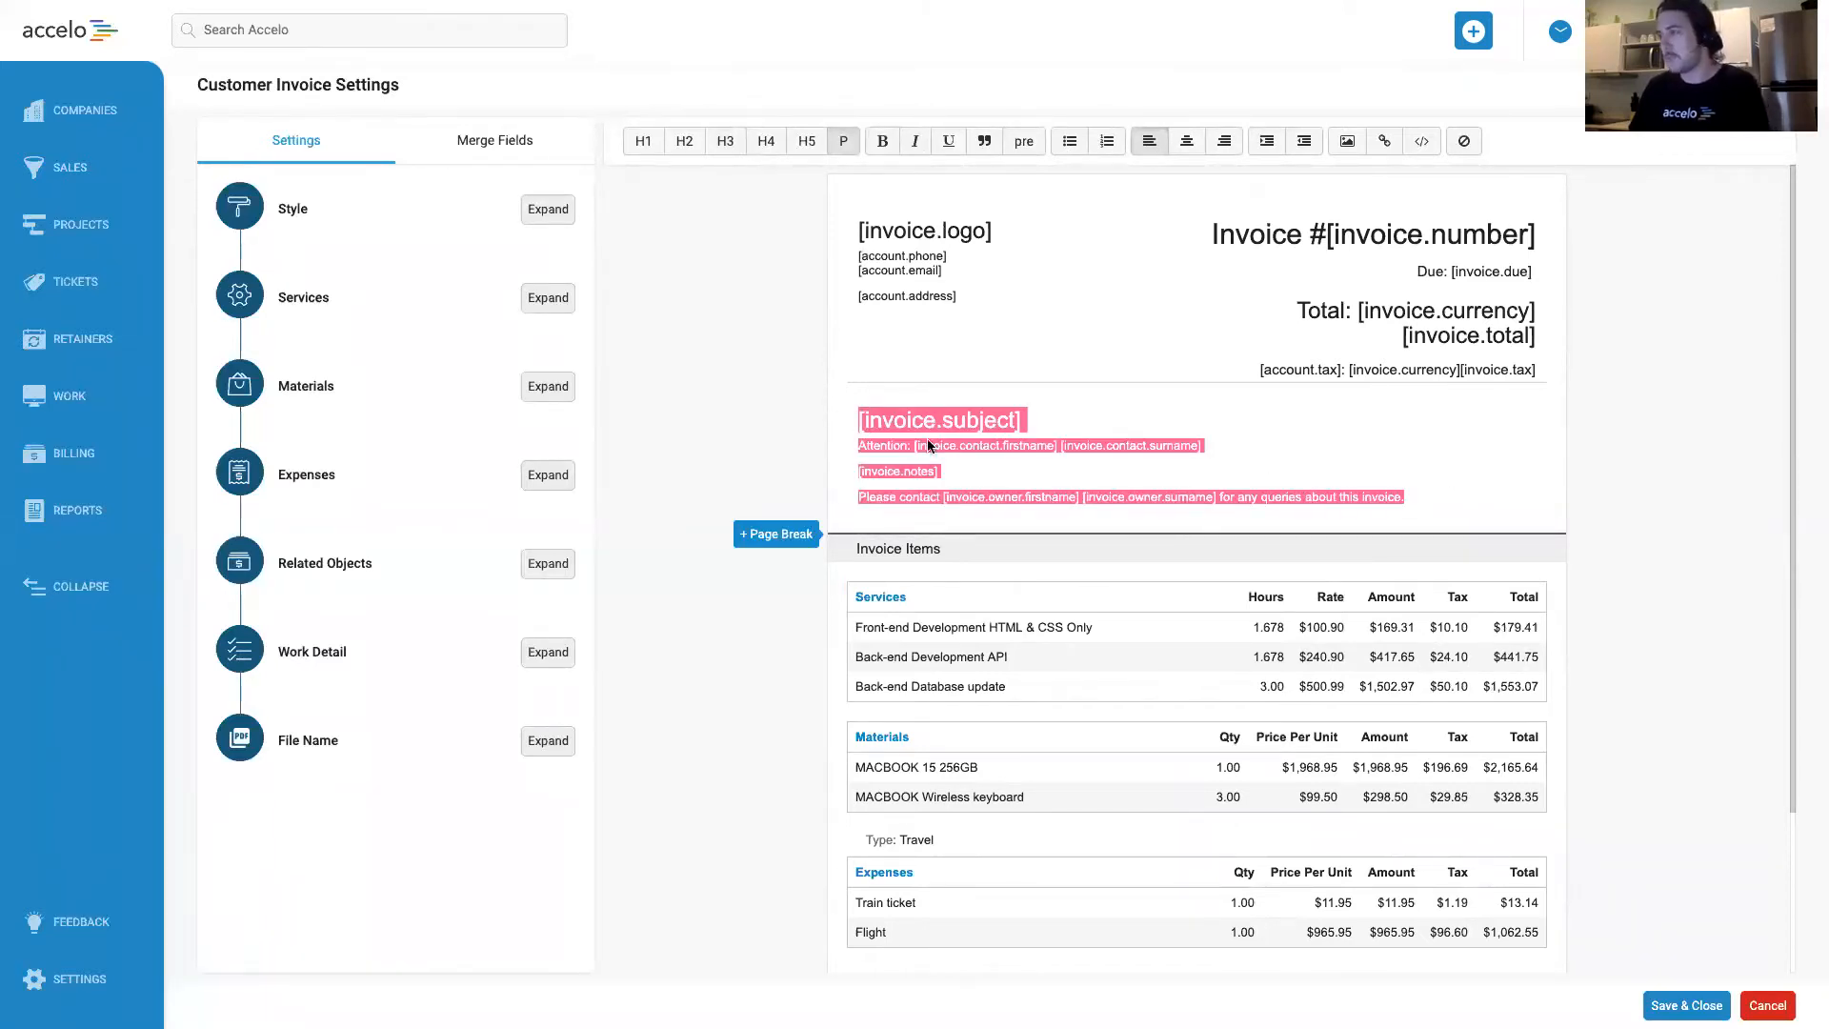
key("BackSpace")
left_click_drag(1535, 371, 1226, 203)
key("BackSpace")
left_click(1151, 349)
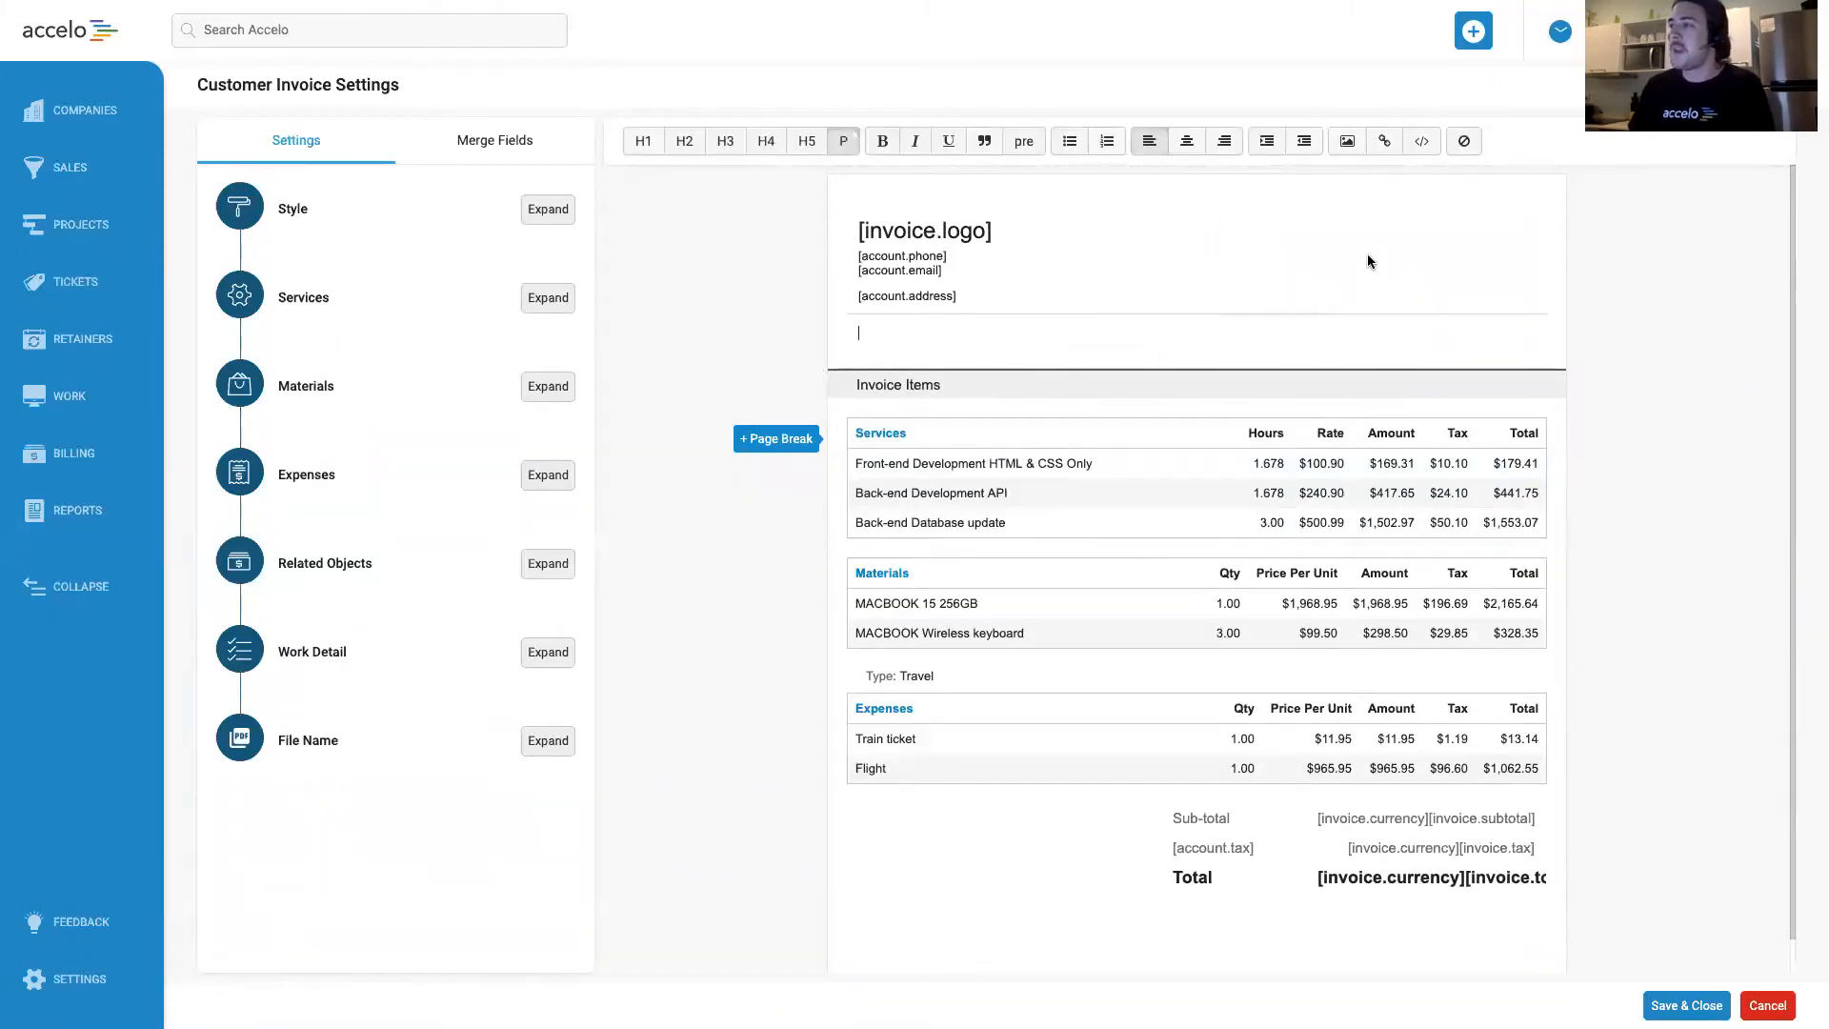
Open the HTML source of the empty section above Invoice Items and undo the code pasted into it.
left_click(1423, 143)
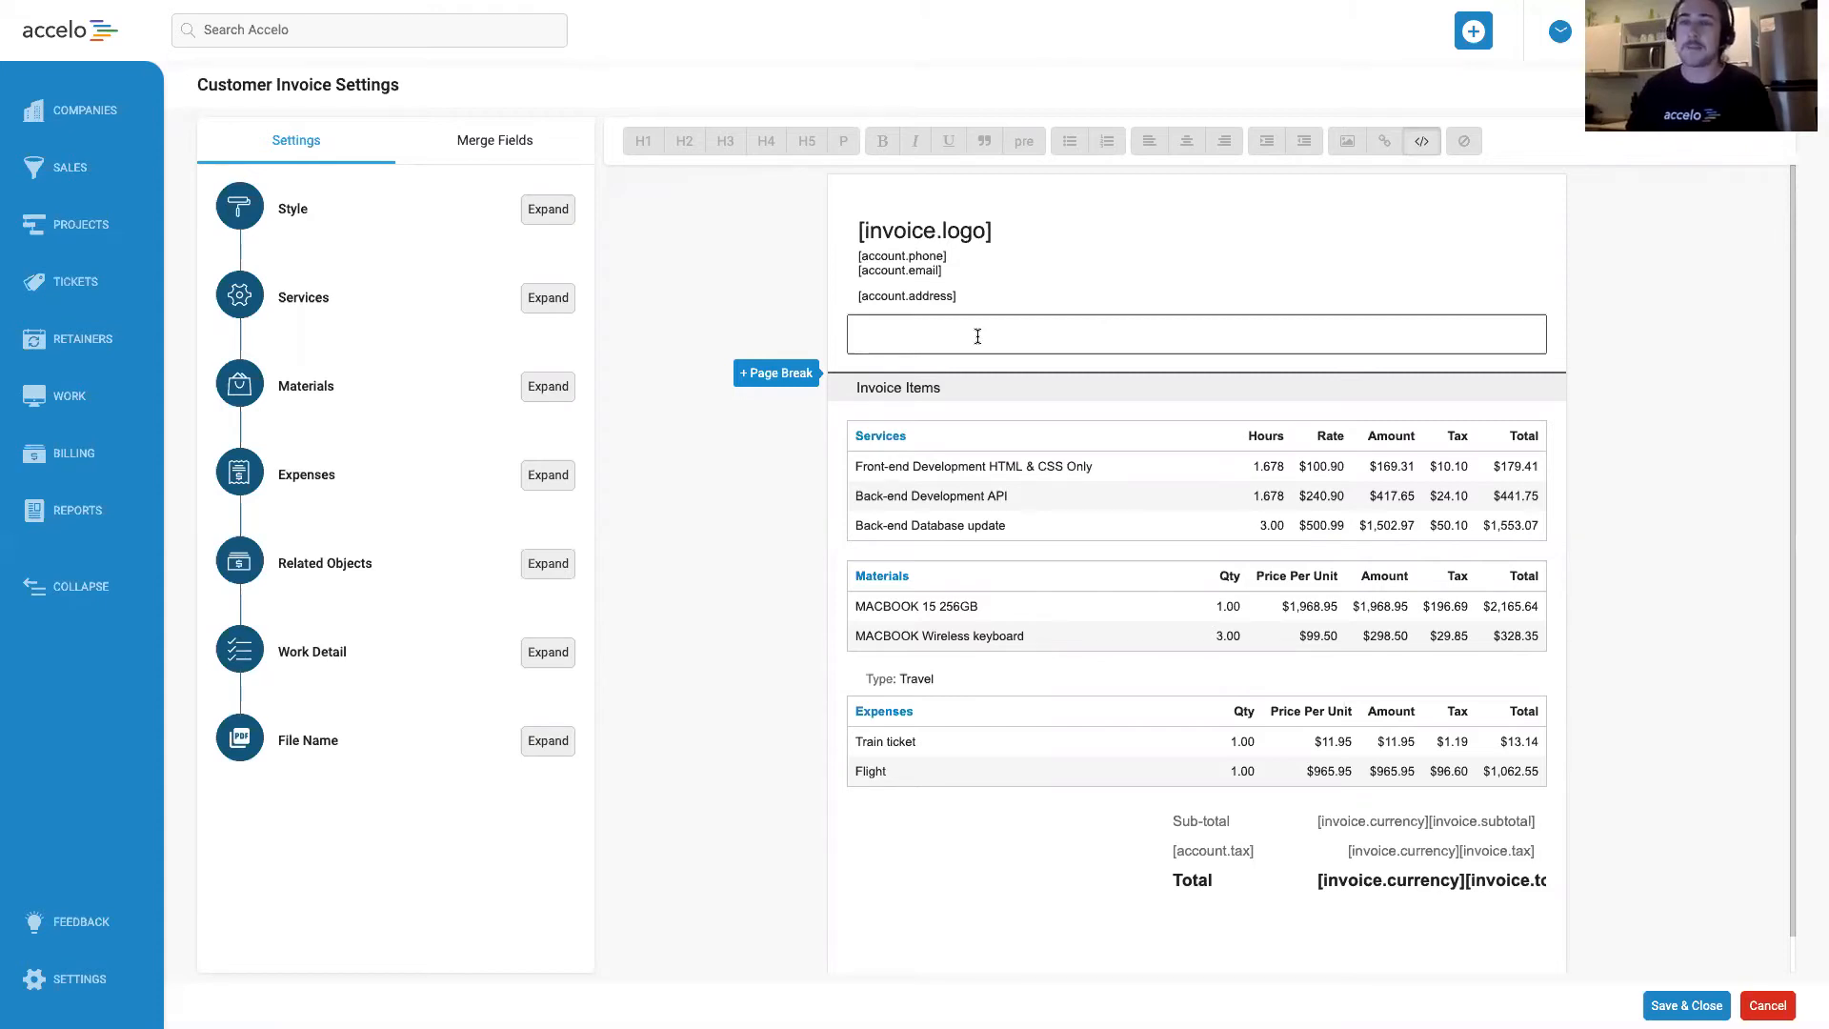
type("<p><br></p> <p><br></p> <p><br></p>")
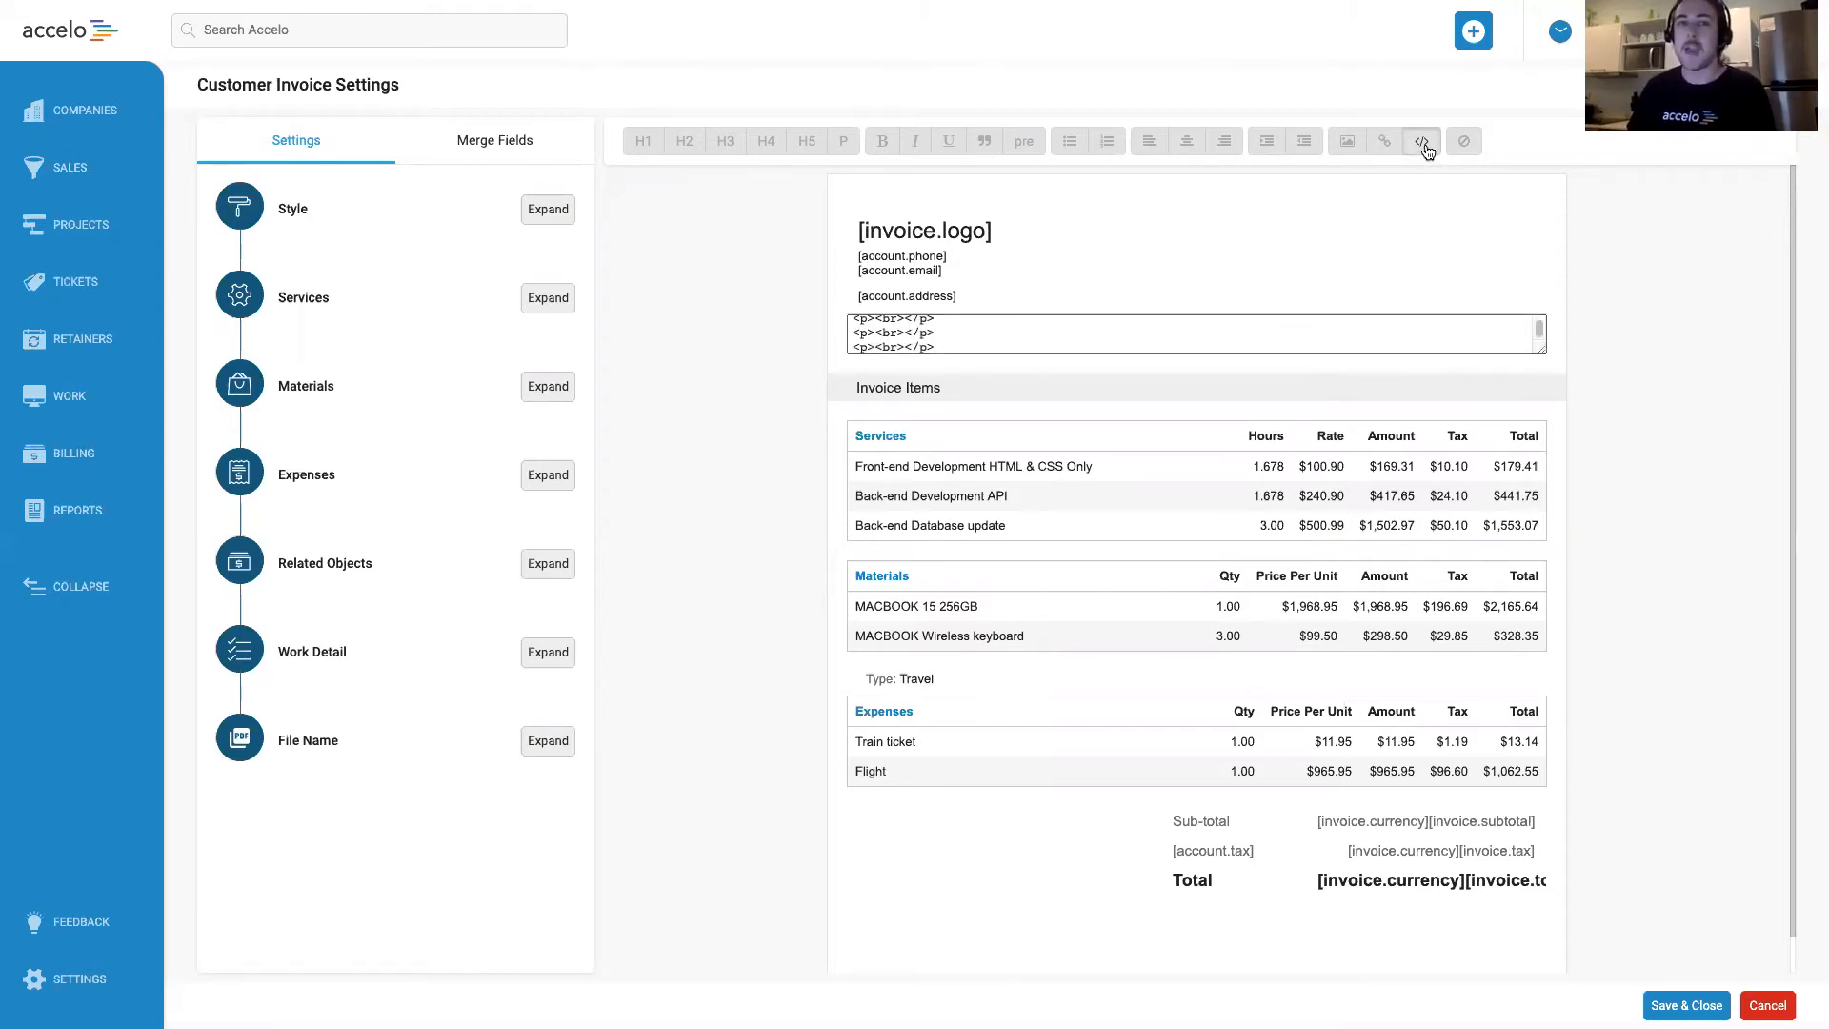
key("super+z")
Paste HTML code into the header's empty section for an Invoice #[invoice.number] heading and a table with Raised and Due columns.
left_click(1439, 227)
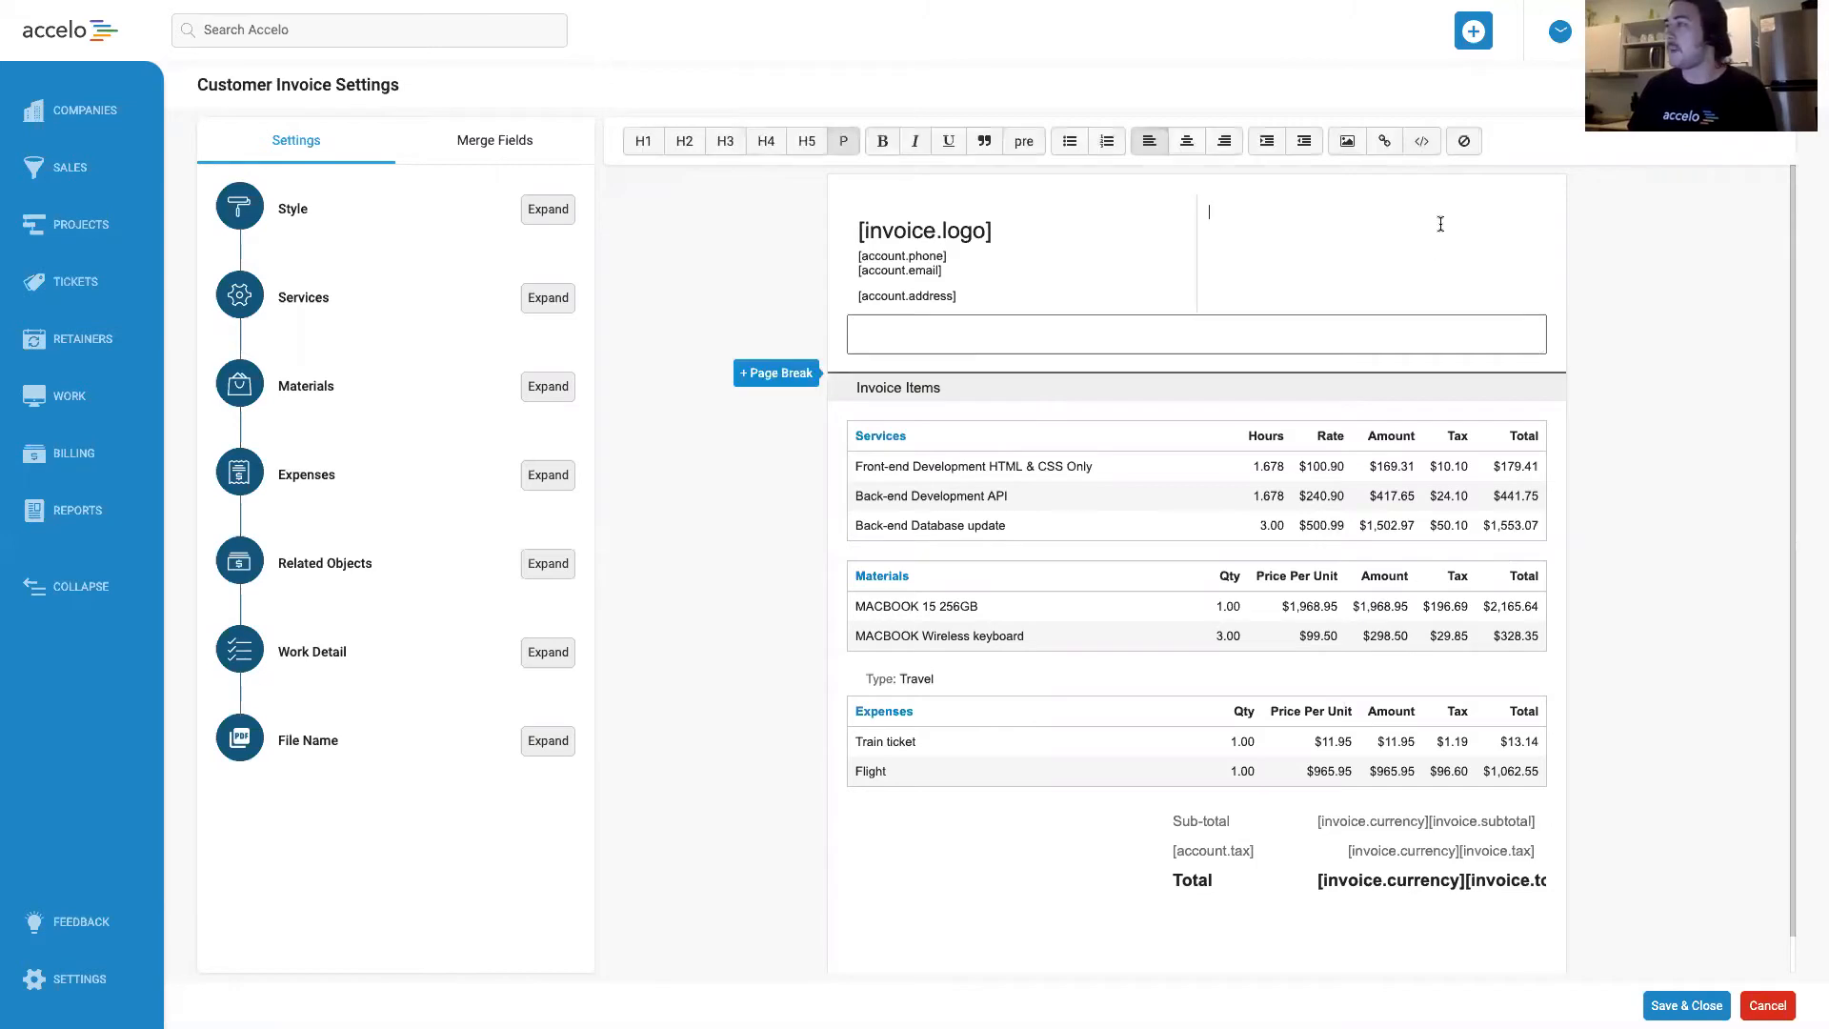
left_click(1422, 144)
key("super+v")
left_click(1422, 141)
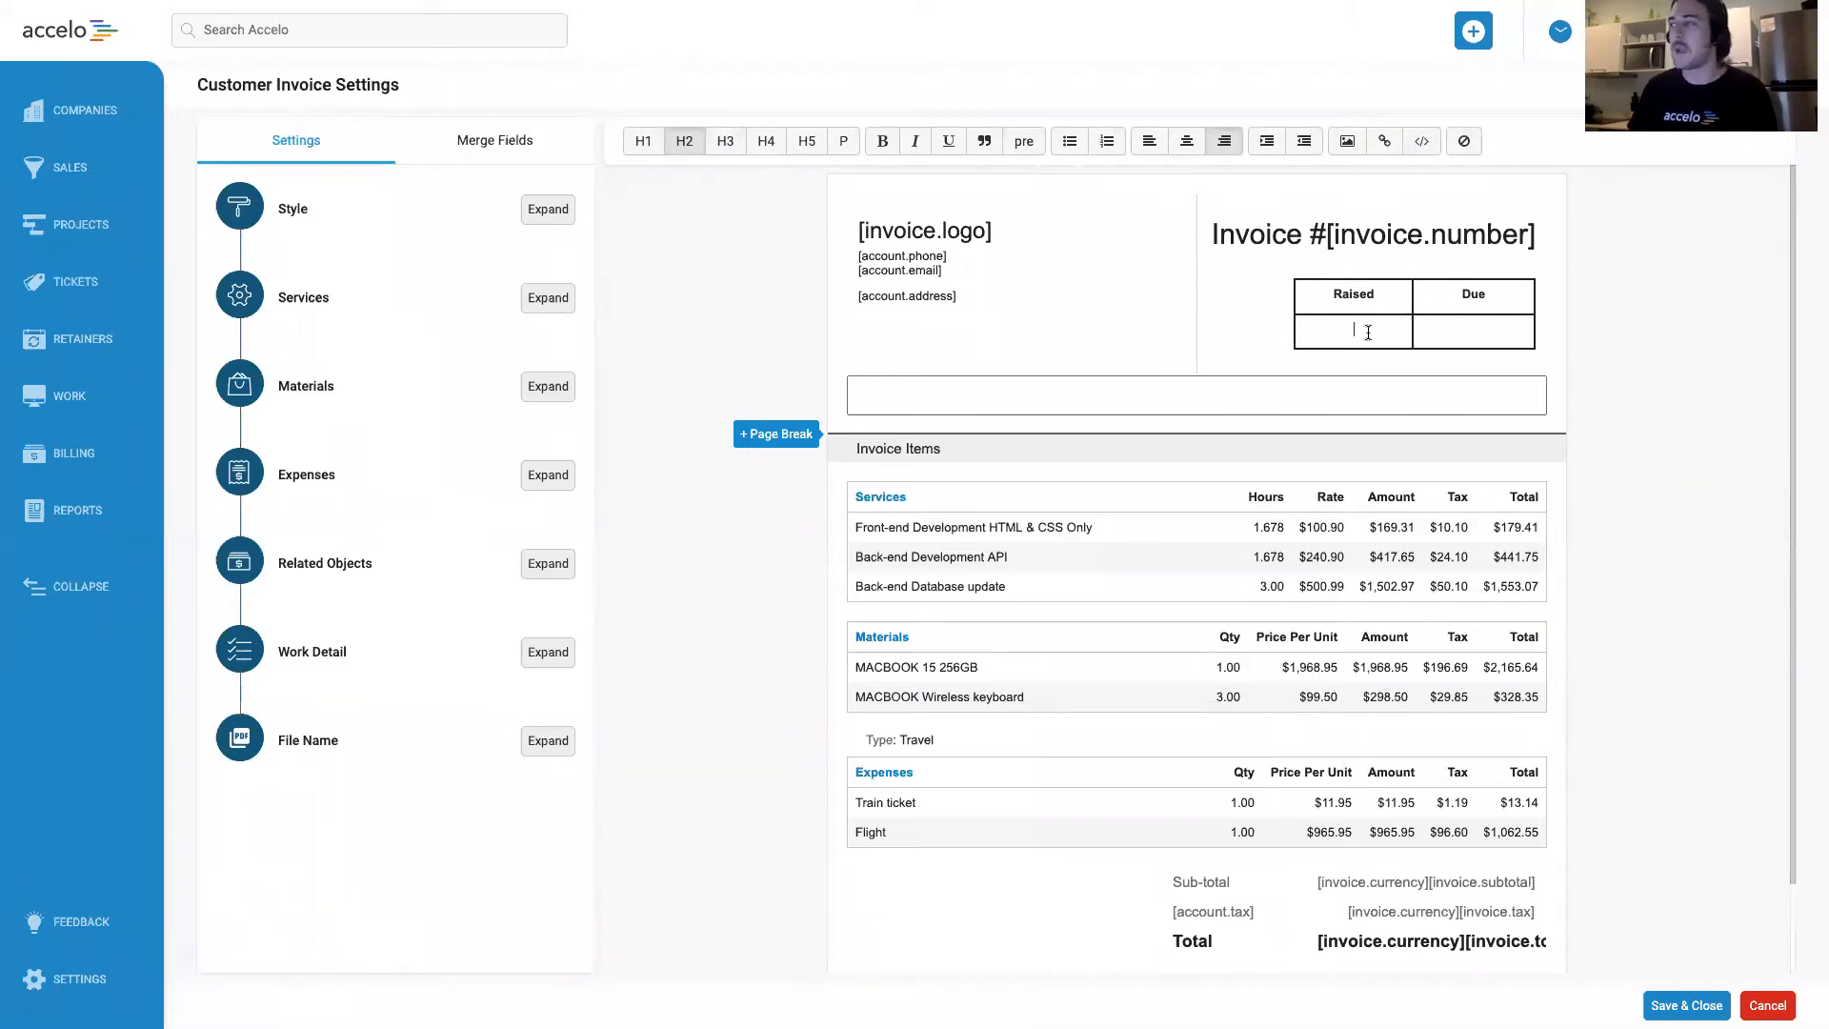
left_click(1360, 337)
left_click(1482, 328)
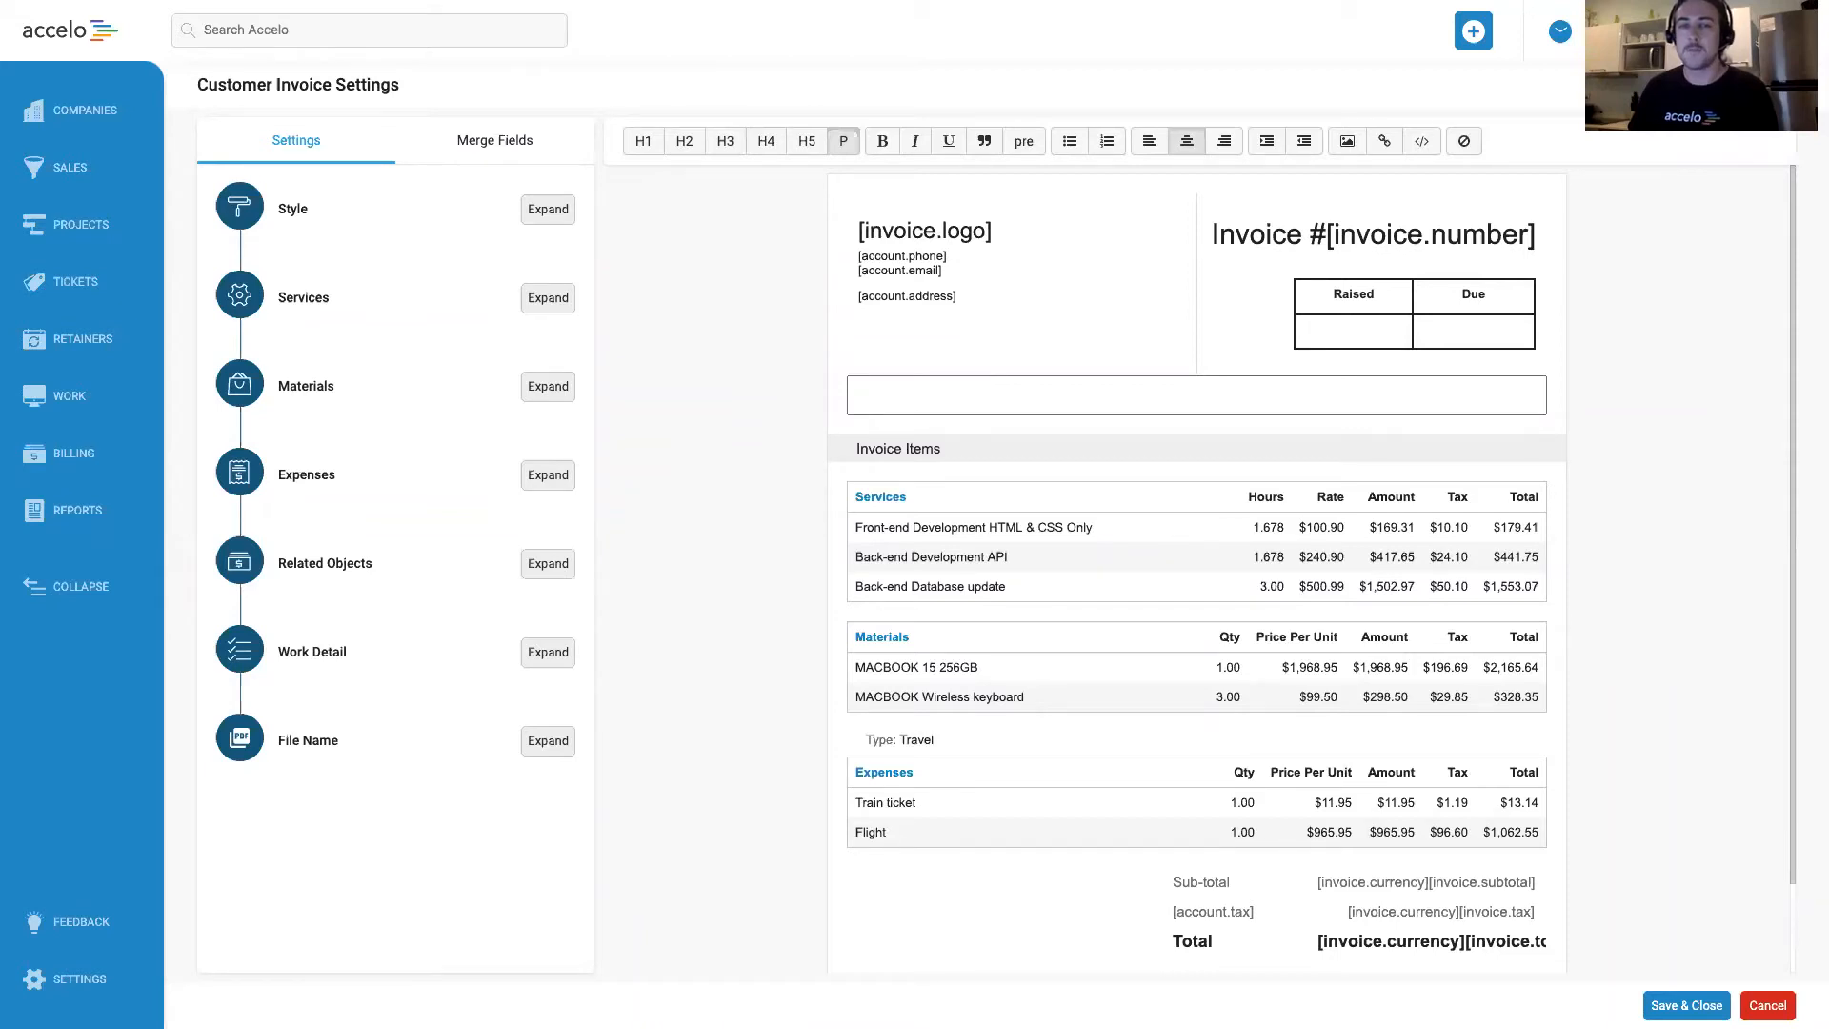
Paste HTML code into the section above Invoice Items for a Bill To box and a PO Number box.
left_click(1029, 396)
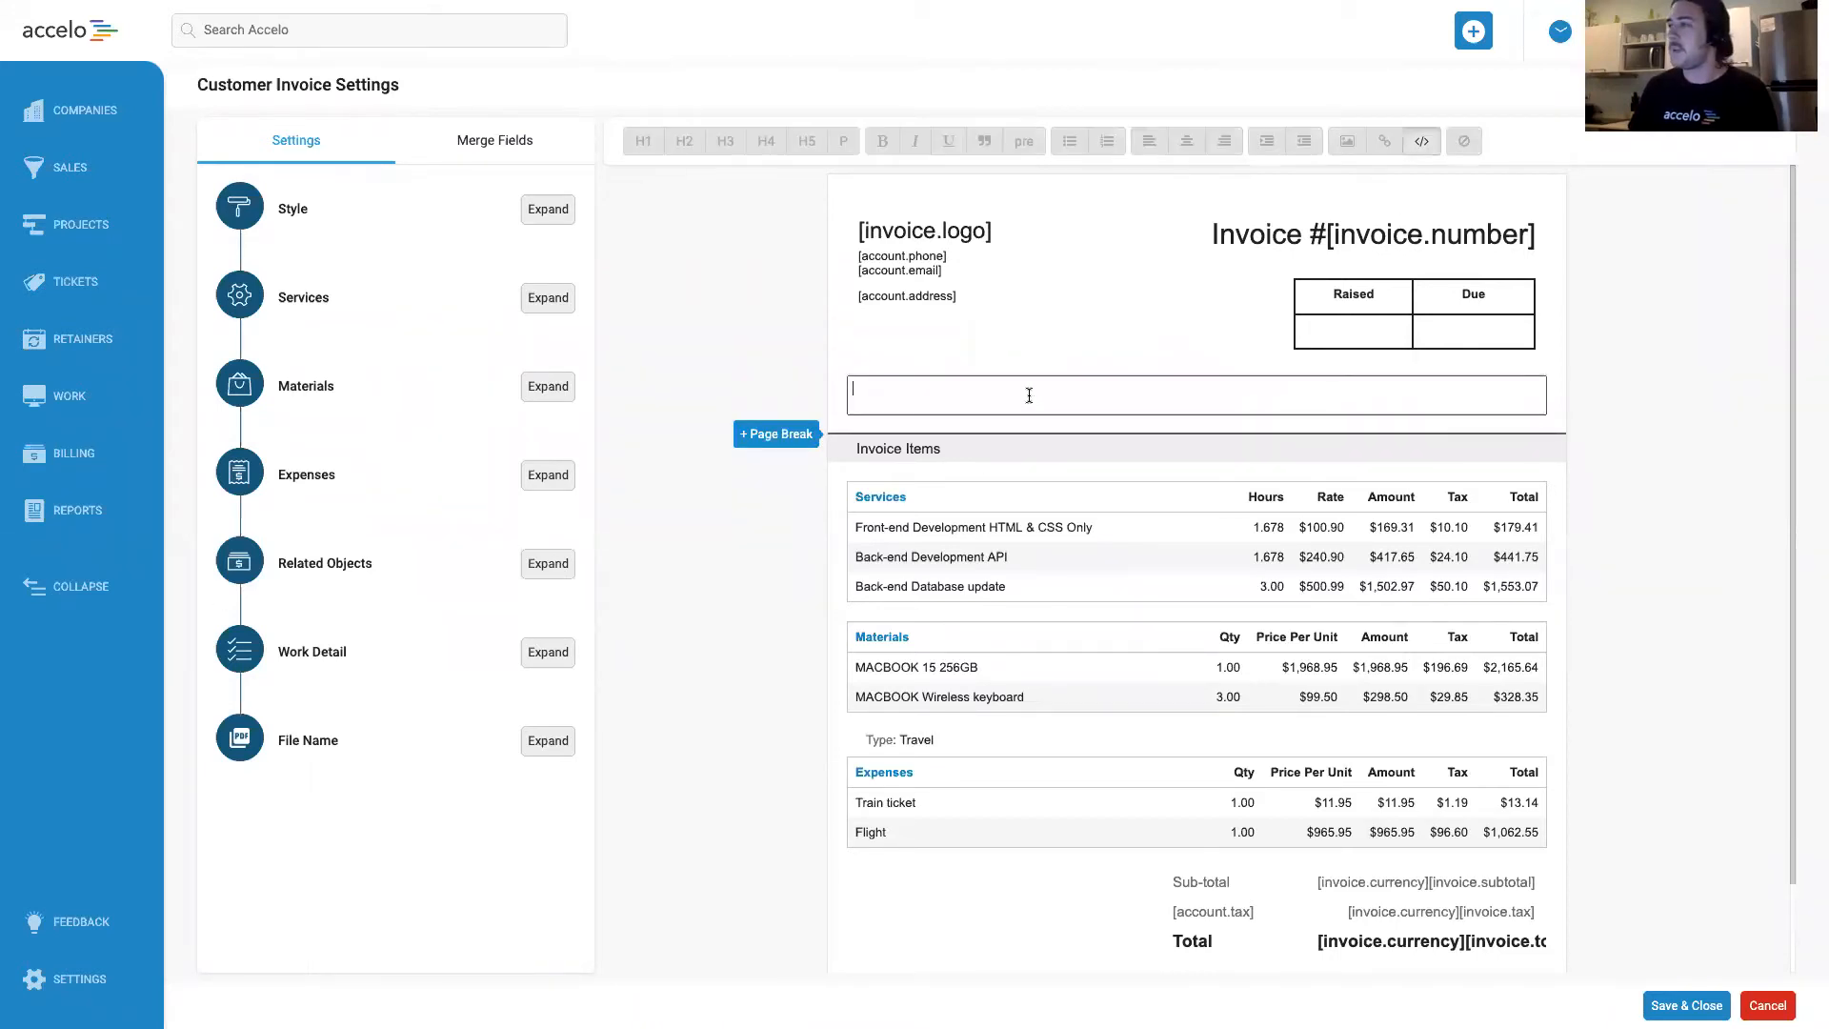
key("ctrl+v")
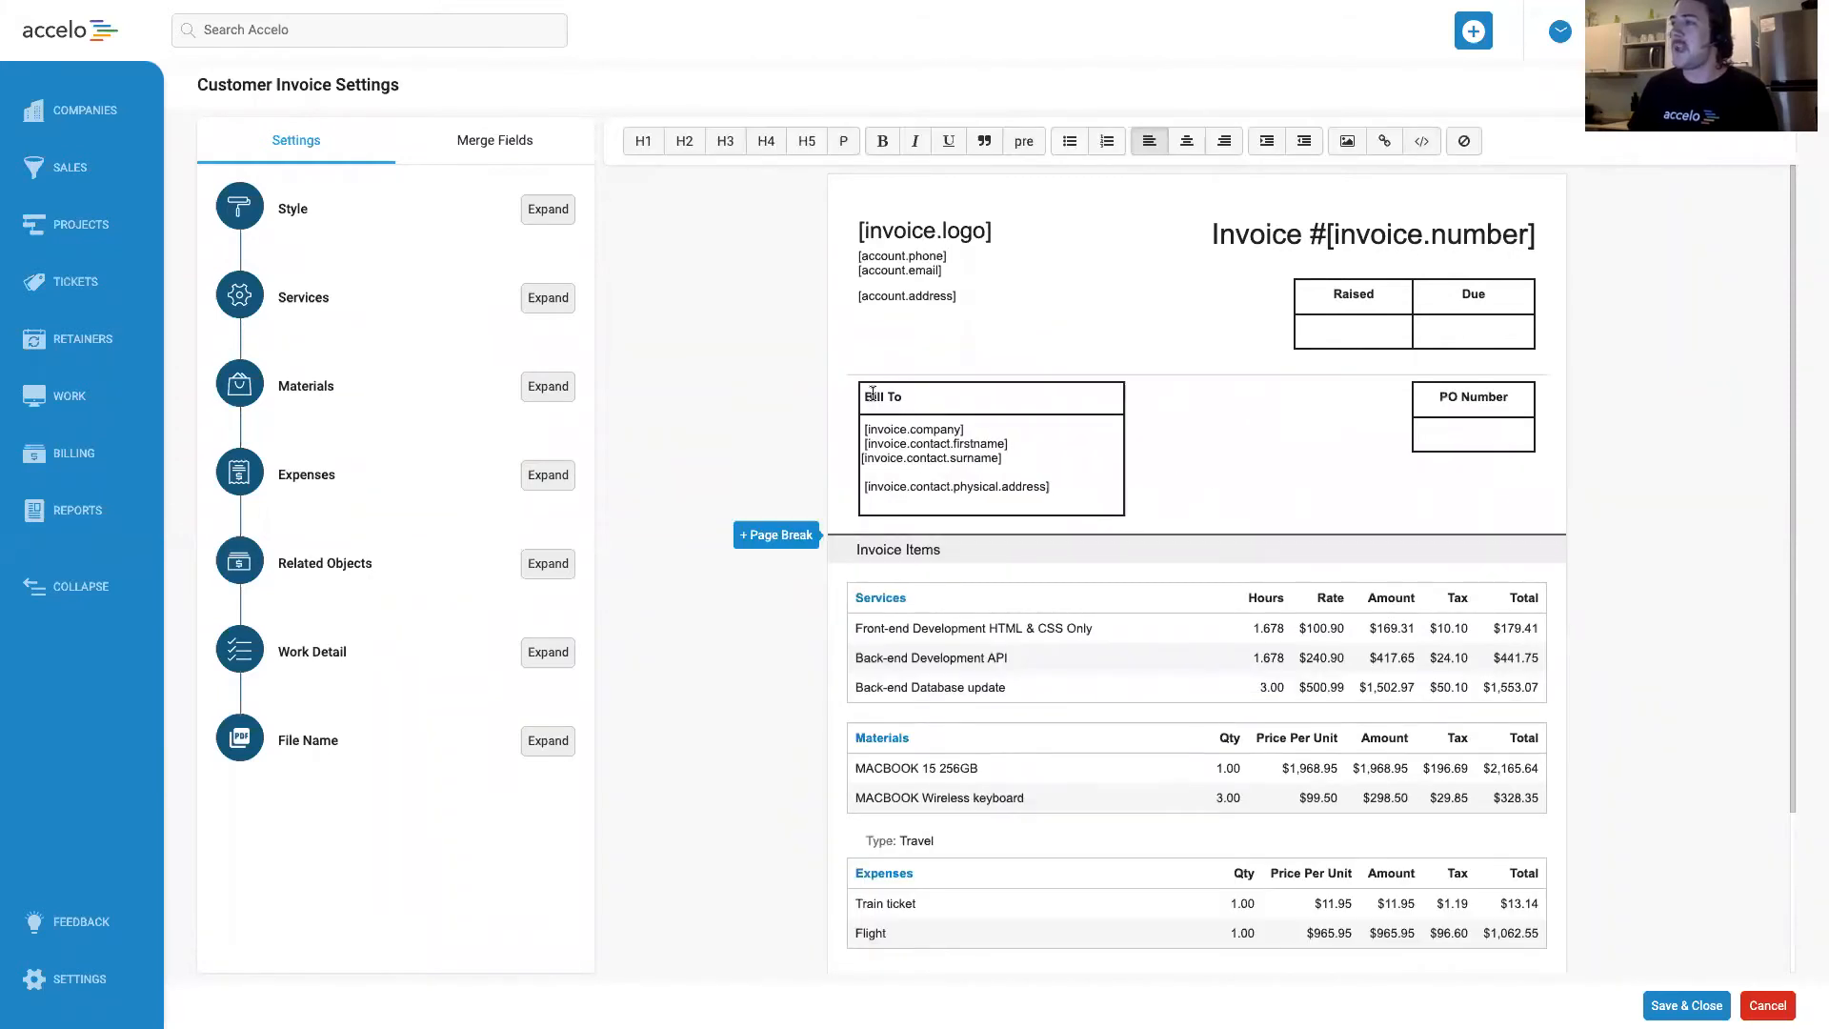
left_click(1481, 431)
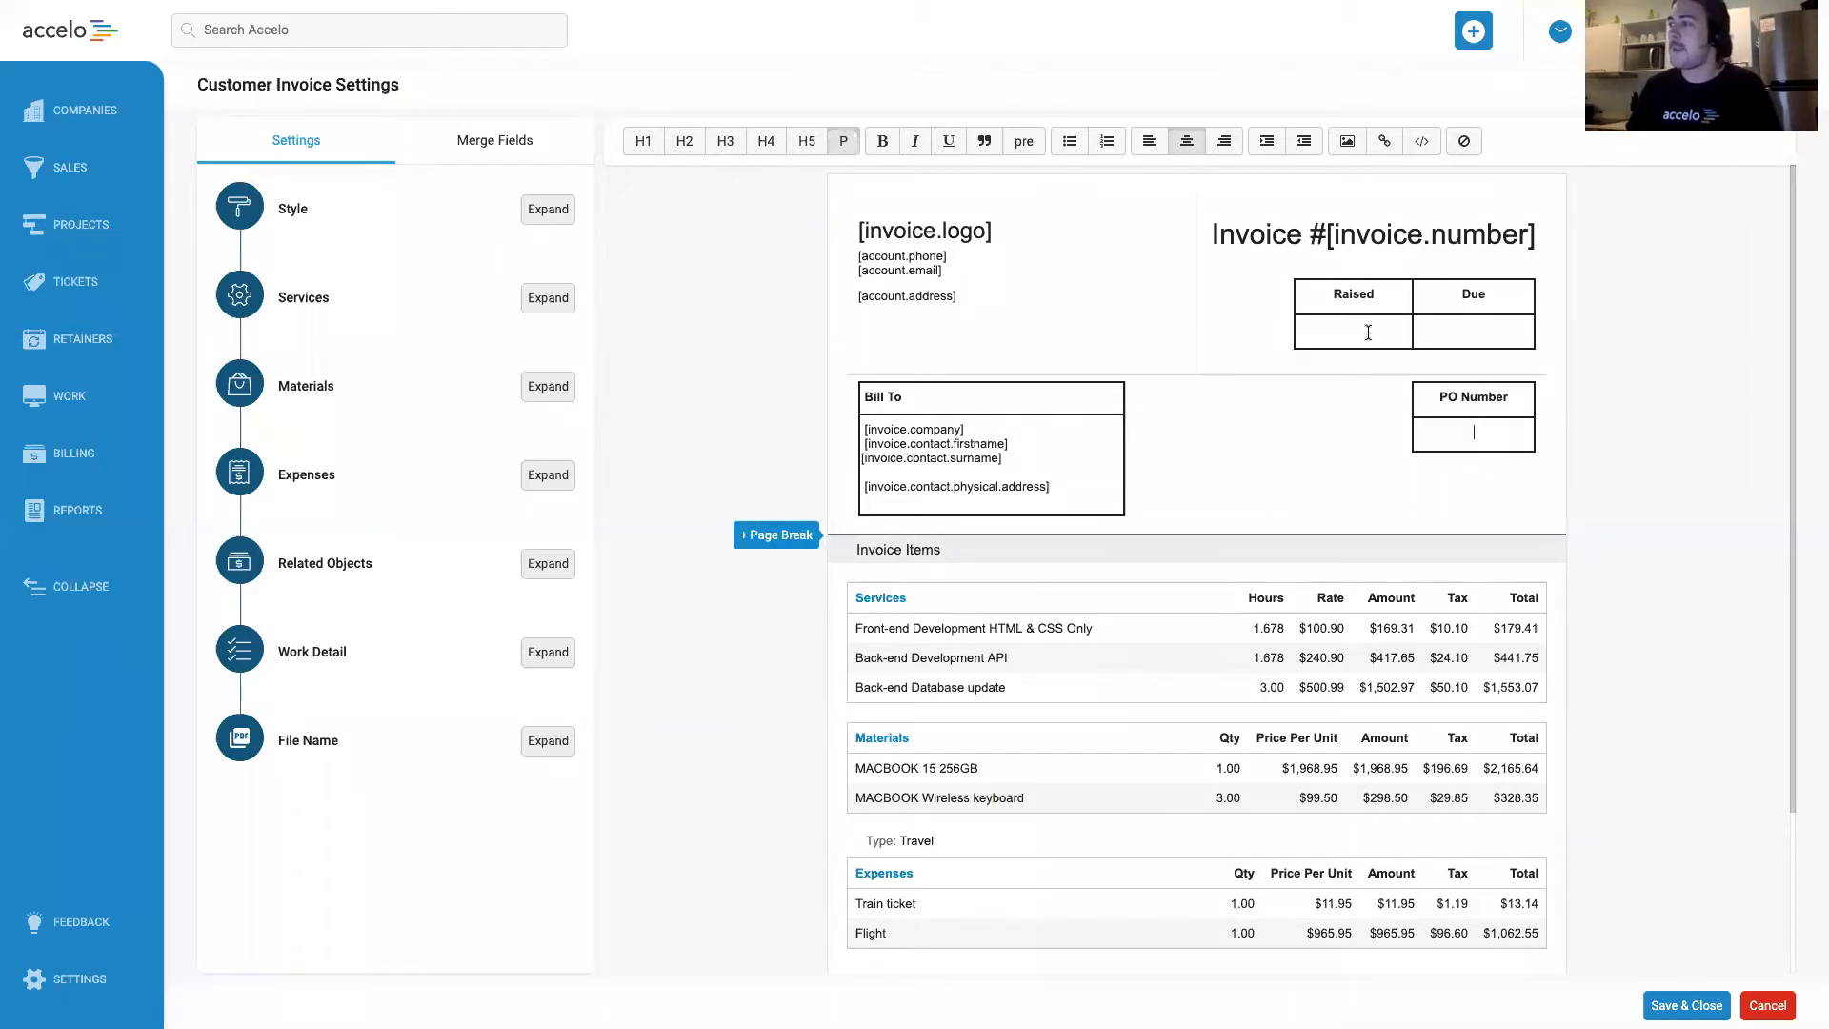
left_click(1478, 325)
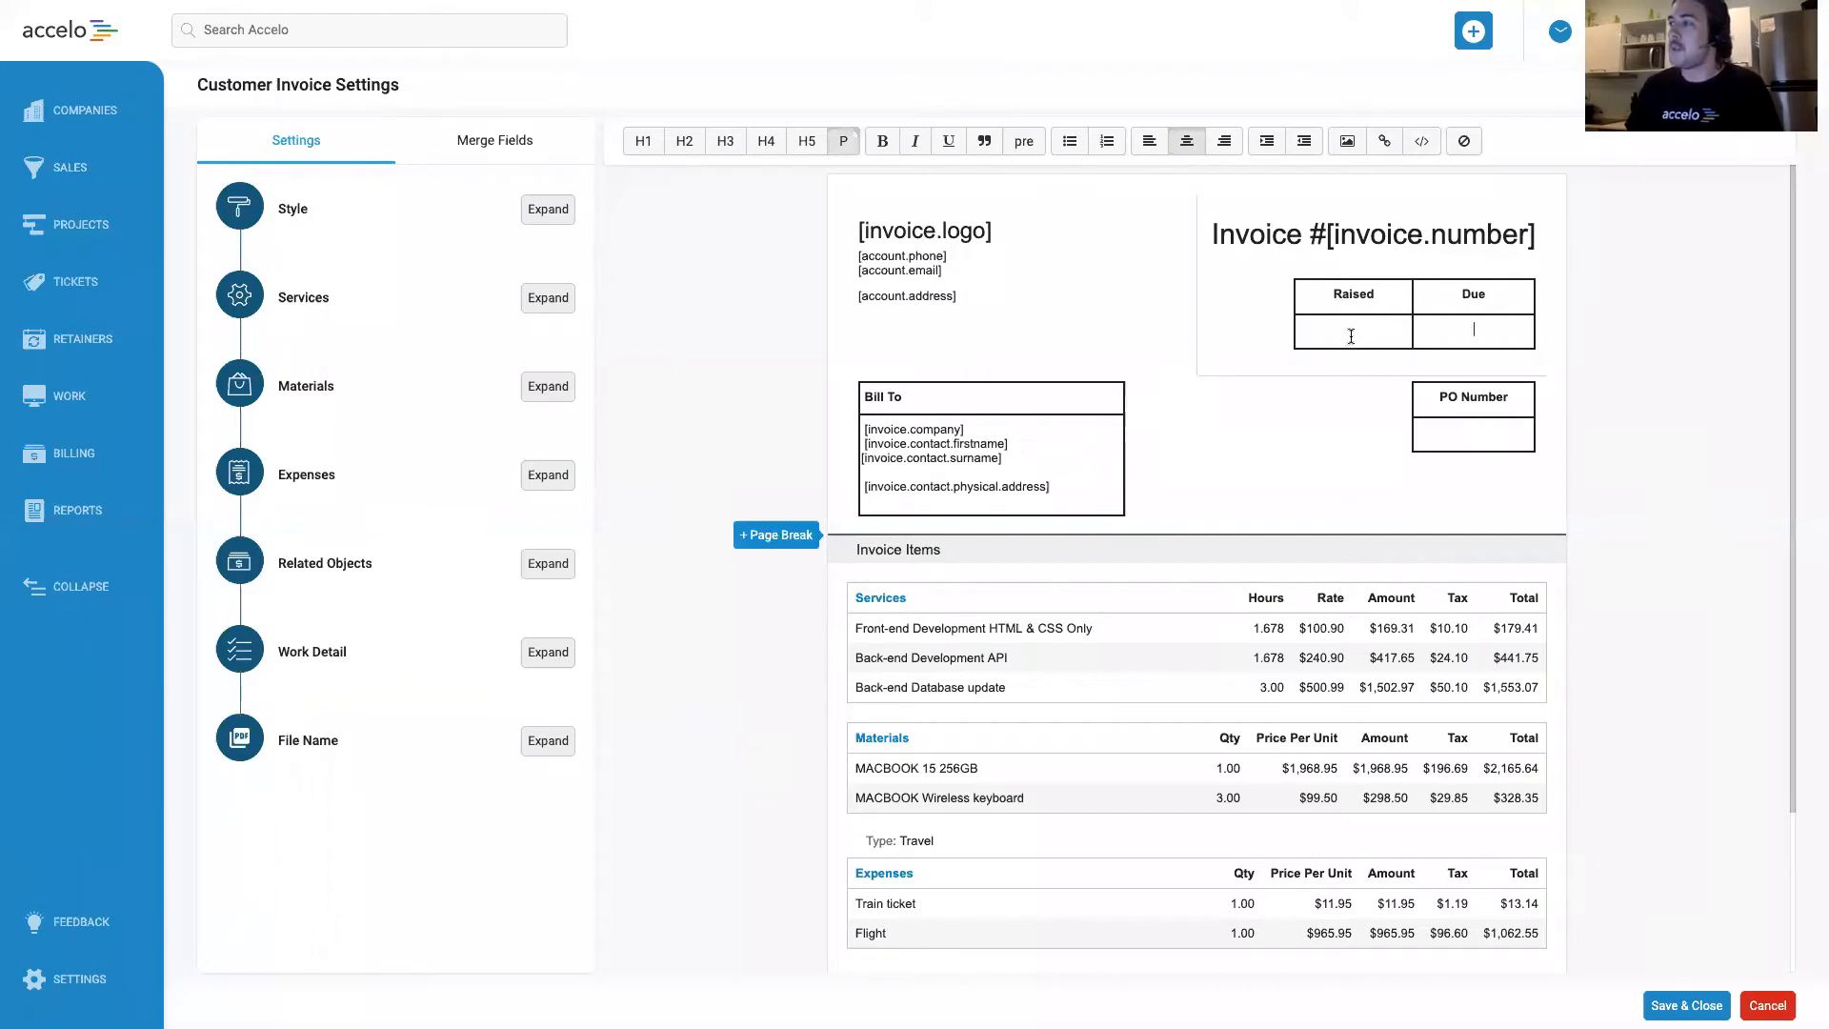
Copy the Created Date merge field [invoice.created] into the empty cell under Raised.
left_click(504, 148)
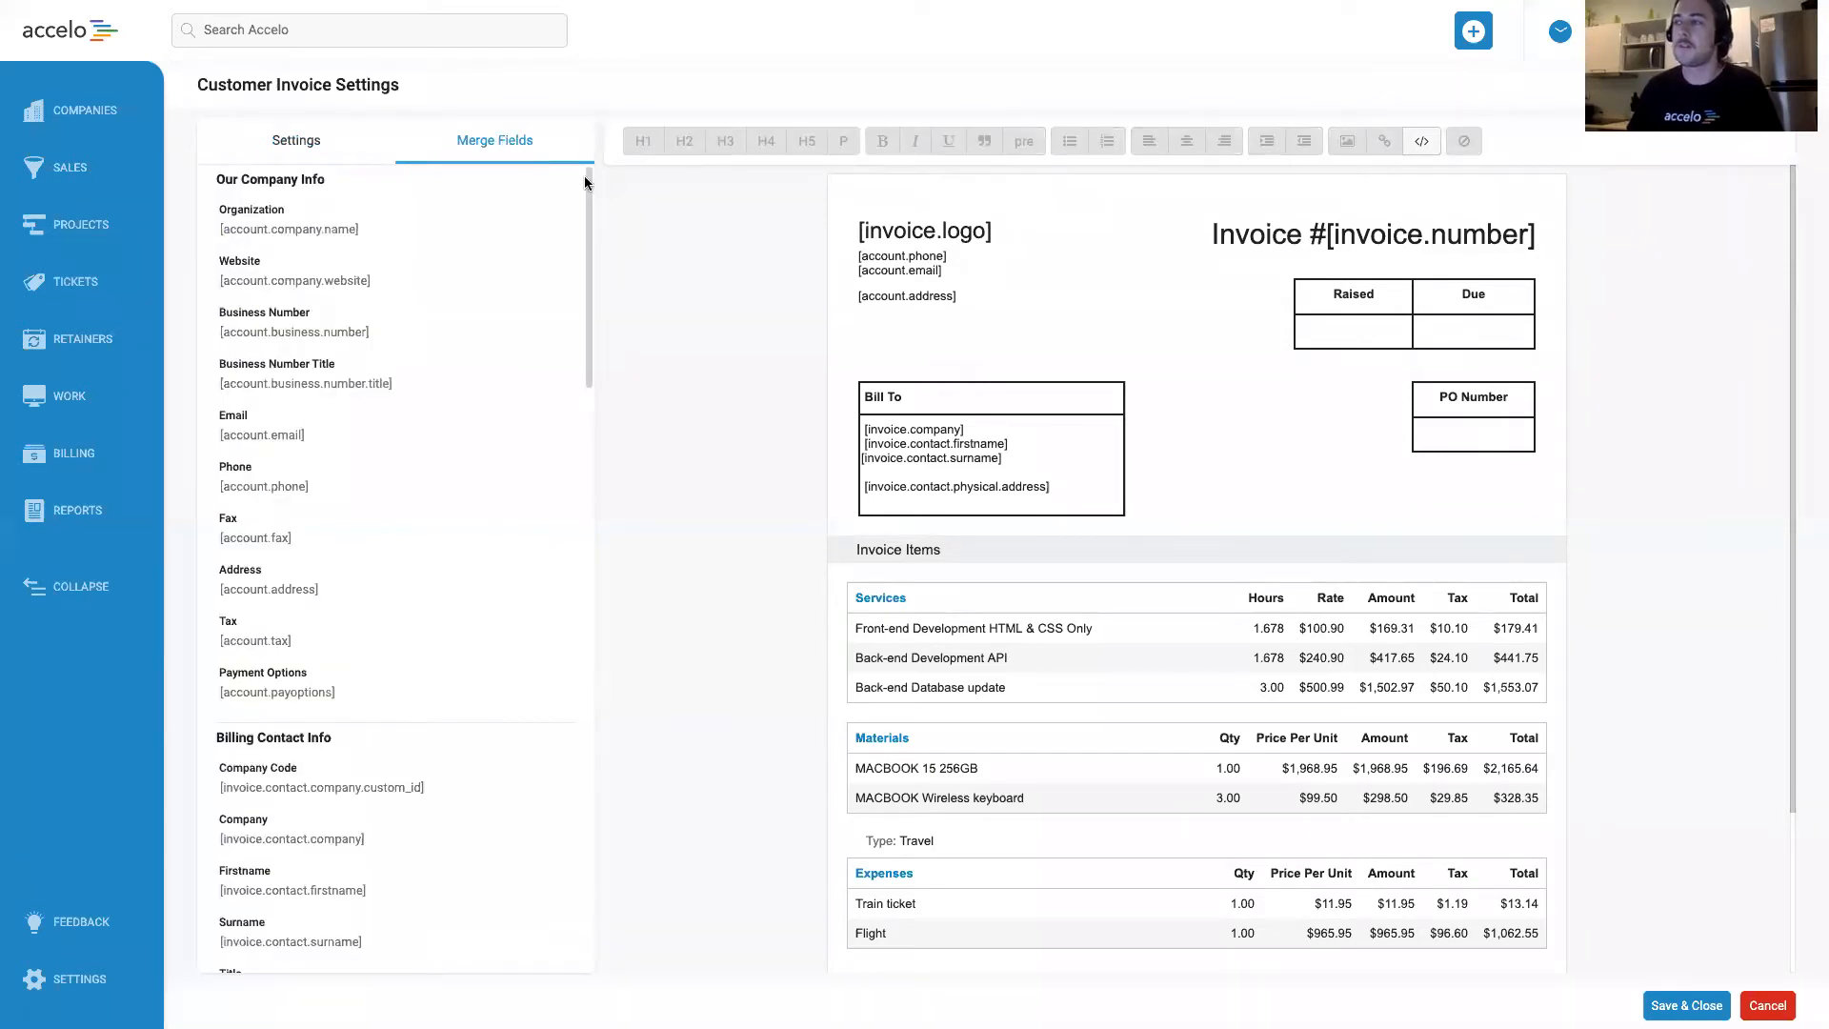
left_click_drag(590, 183, 607, 666)
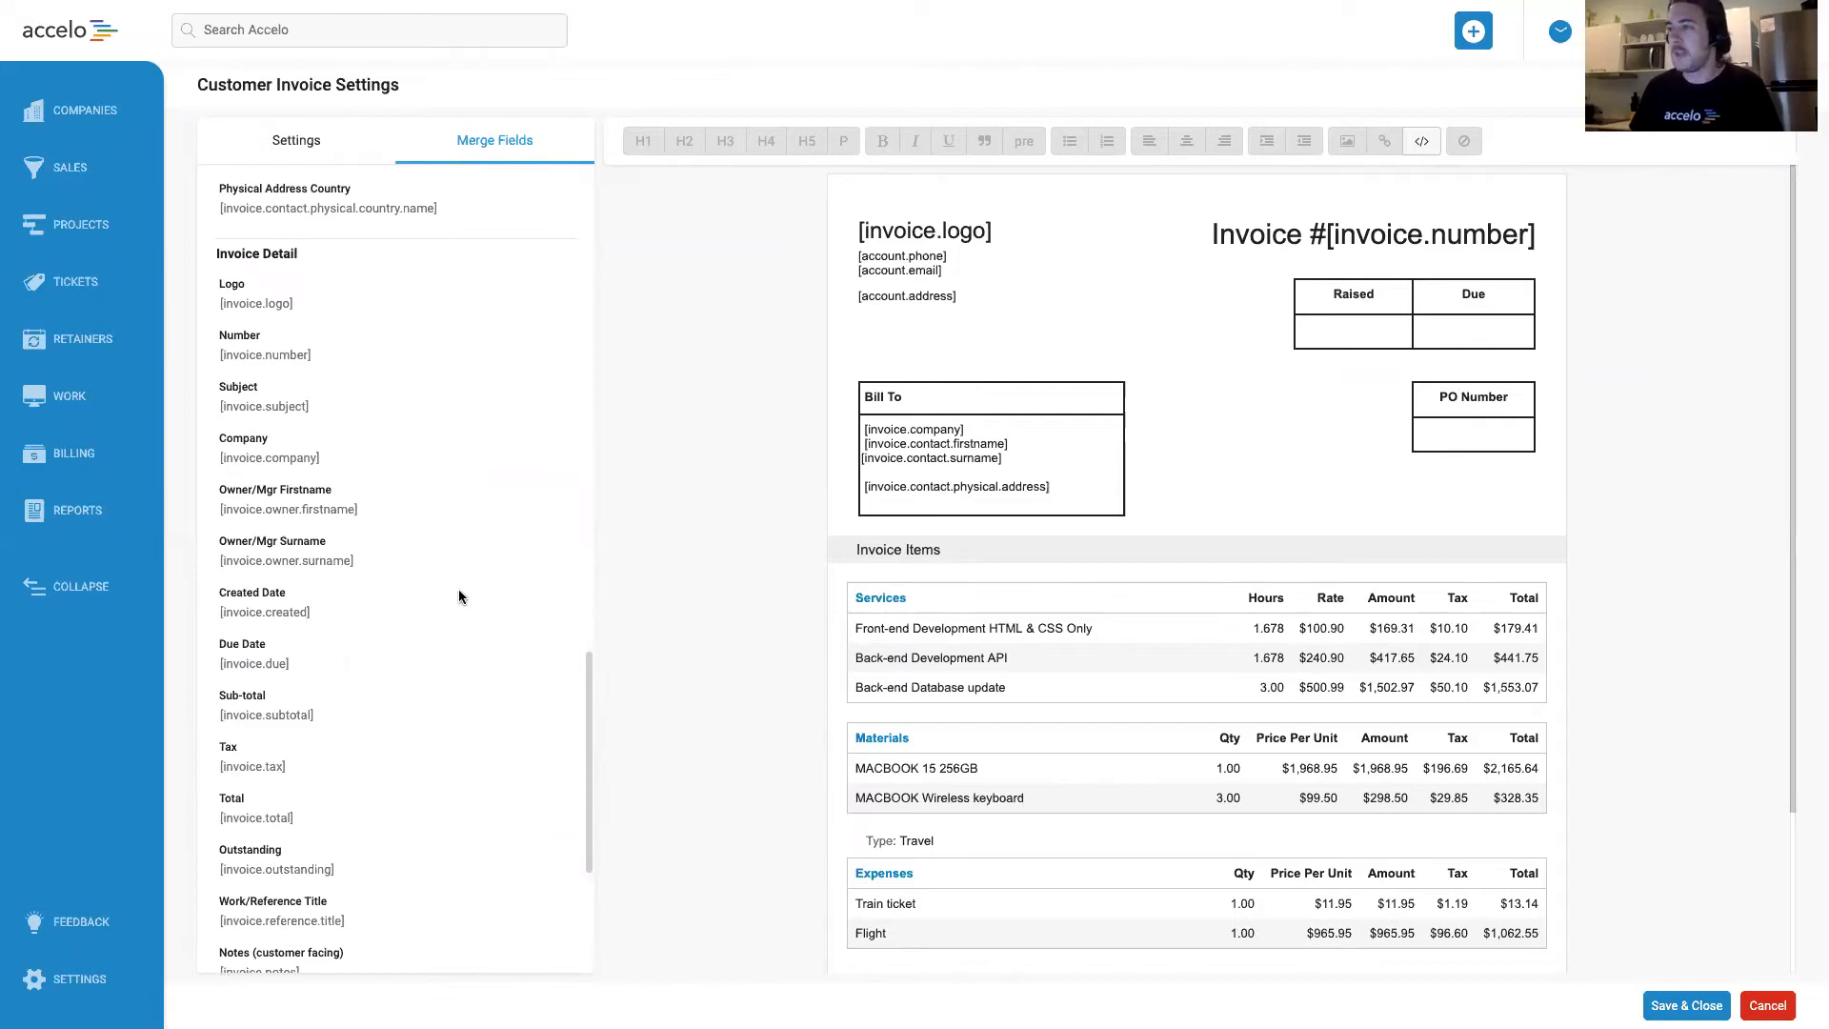
left_click(275, 621)
left_click(1371, 329)
type("[invoice.created]")
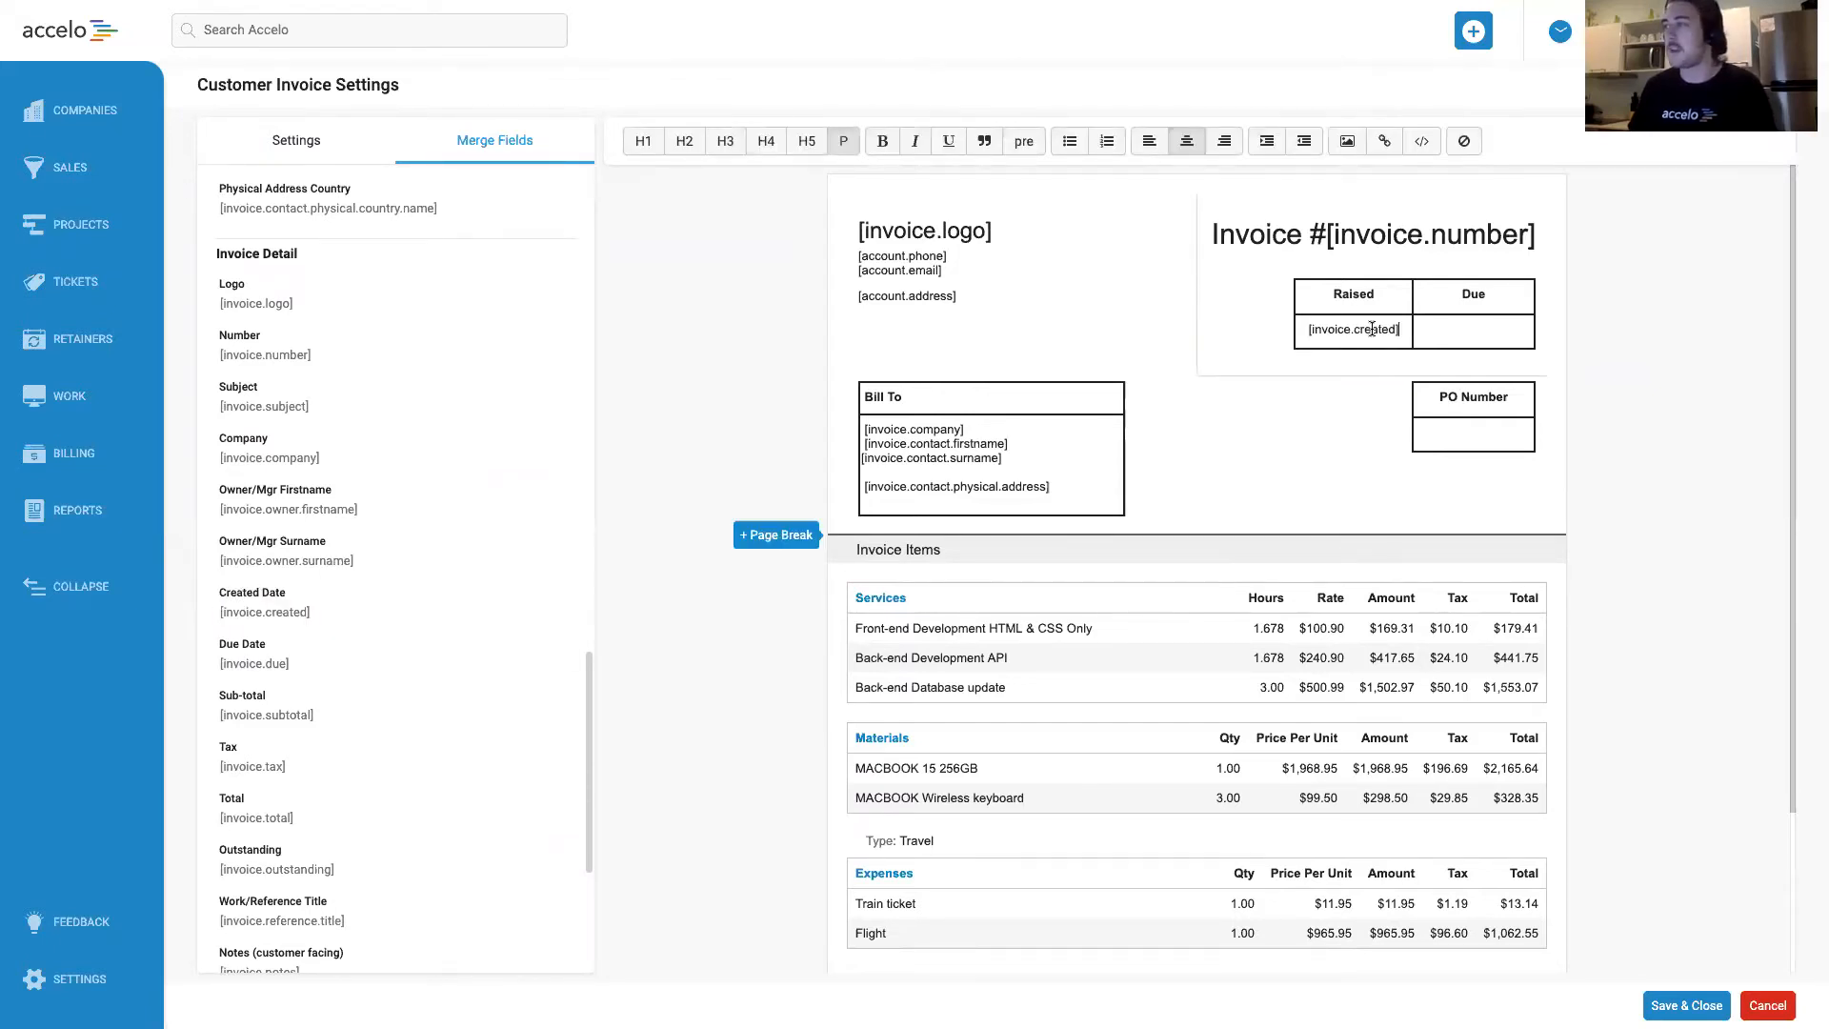
Copy the Due Date merge field [invoice.due] into the empty cell under Due.
left_click(285, 666)
left_click(1481, 332)
type("[invoice.due]")
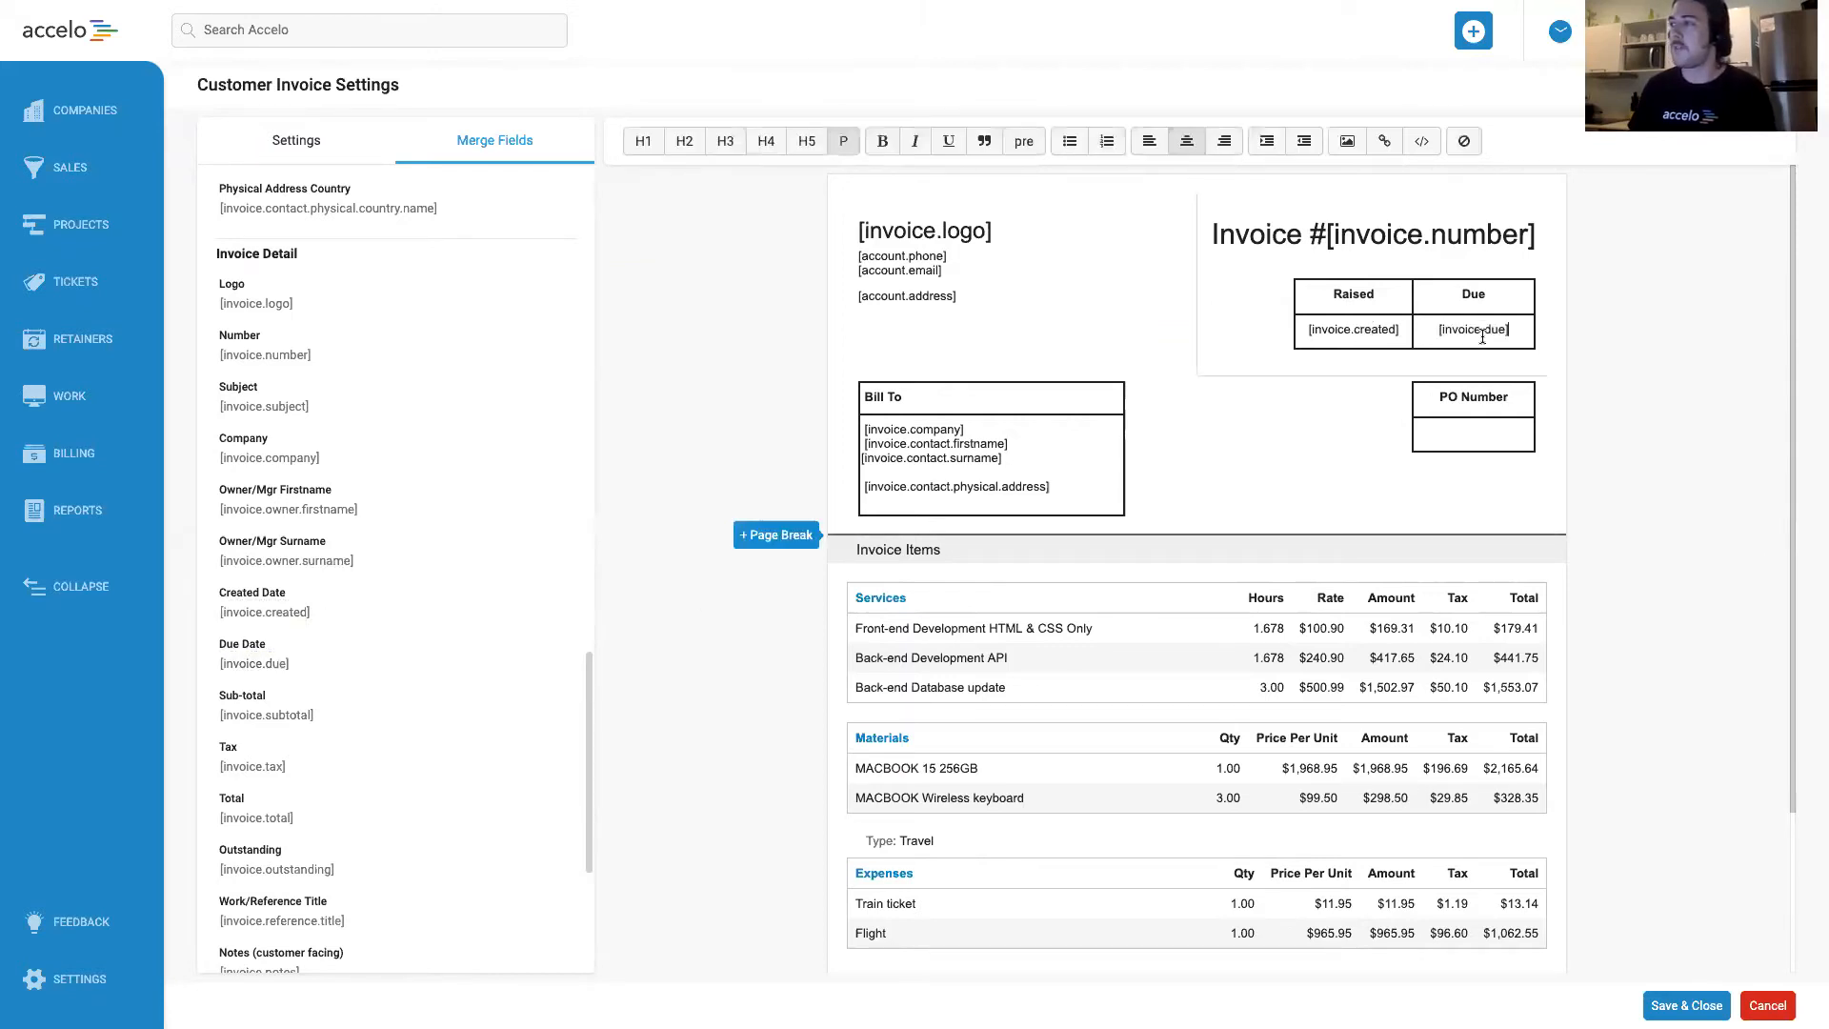
left_click(1637, 379)
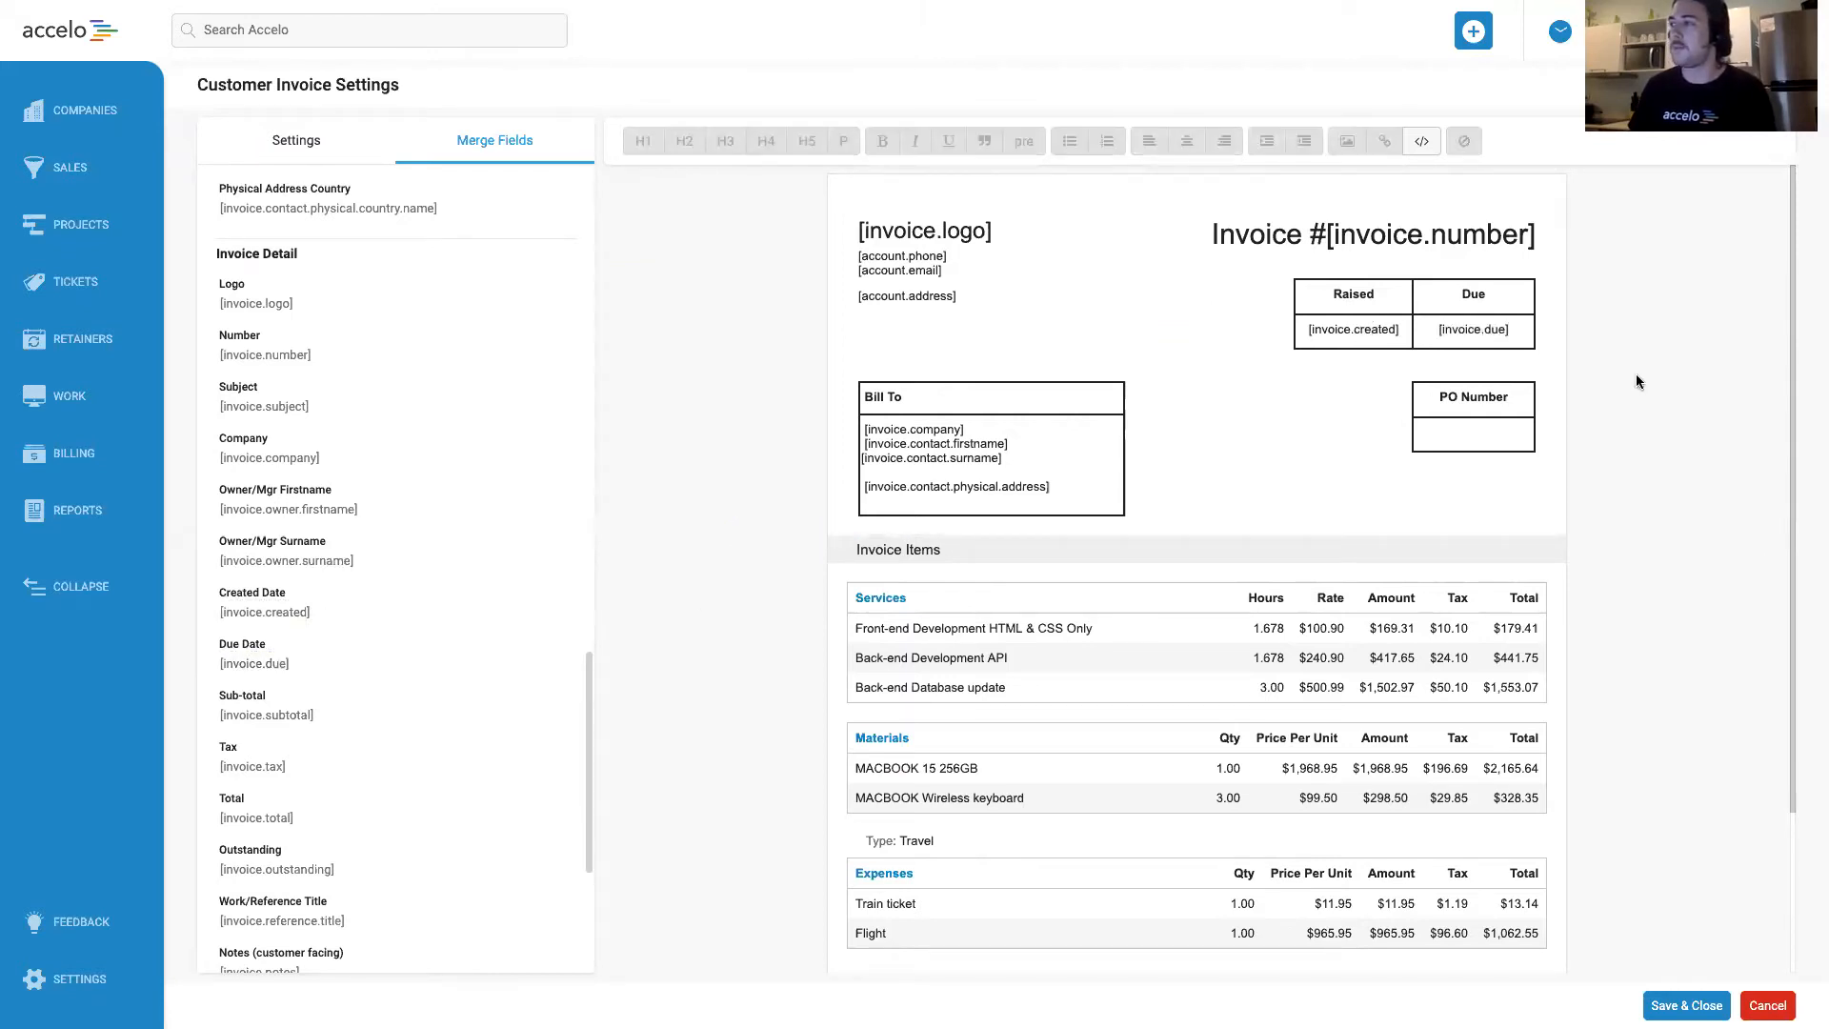
Try replacing the phone, email and address merge fields below the logo with a fixed company address, and undo the replacement.
left_click(987, 295)
left_click_drag(981, 294, 848, 255)
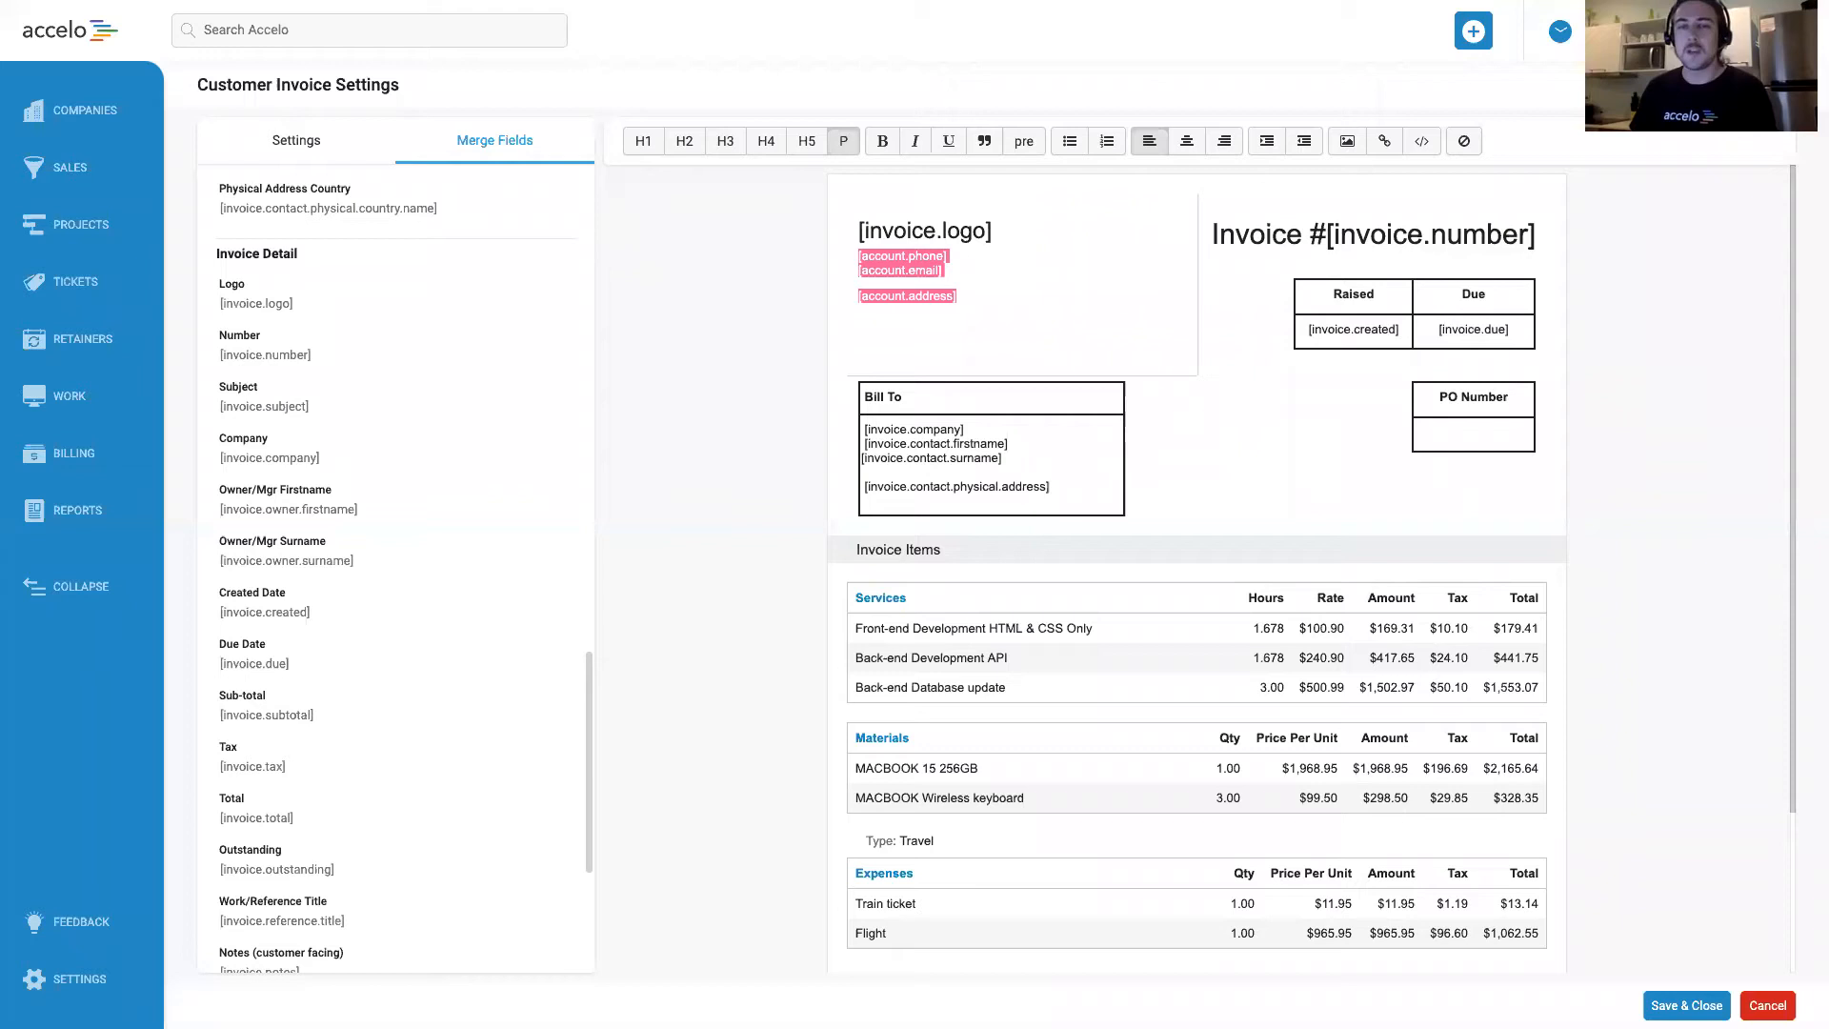
left_click_drag(985, 295, 837, 255)
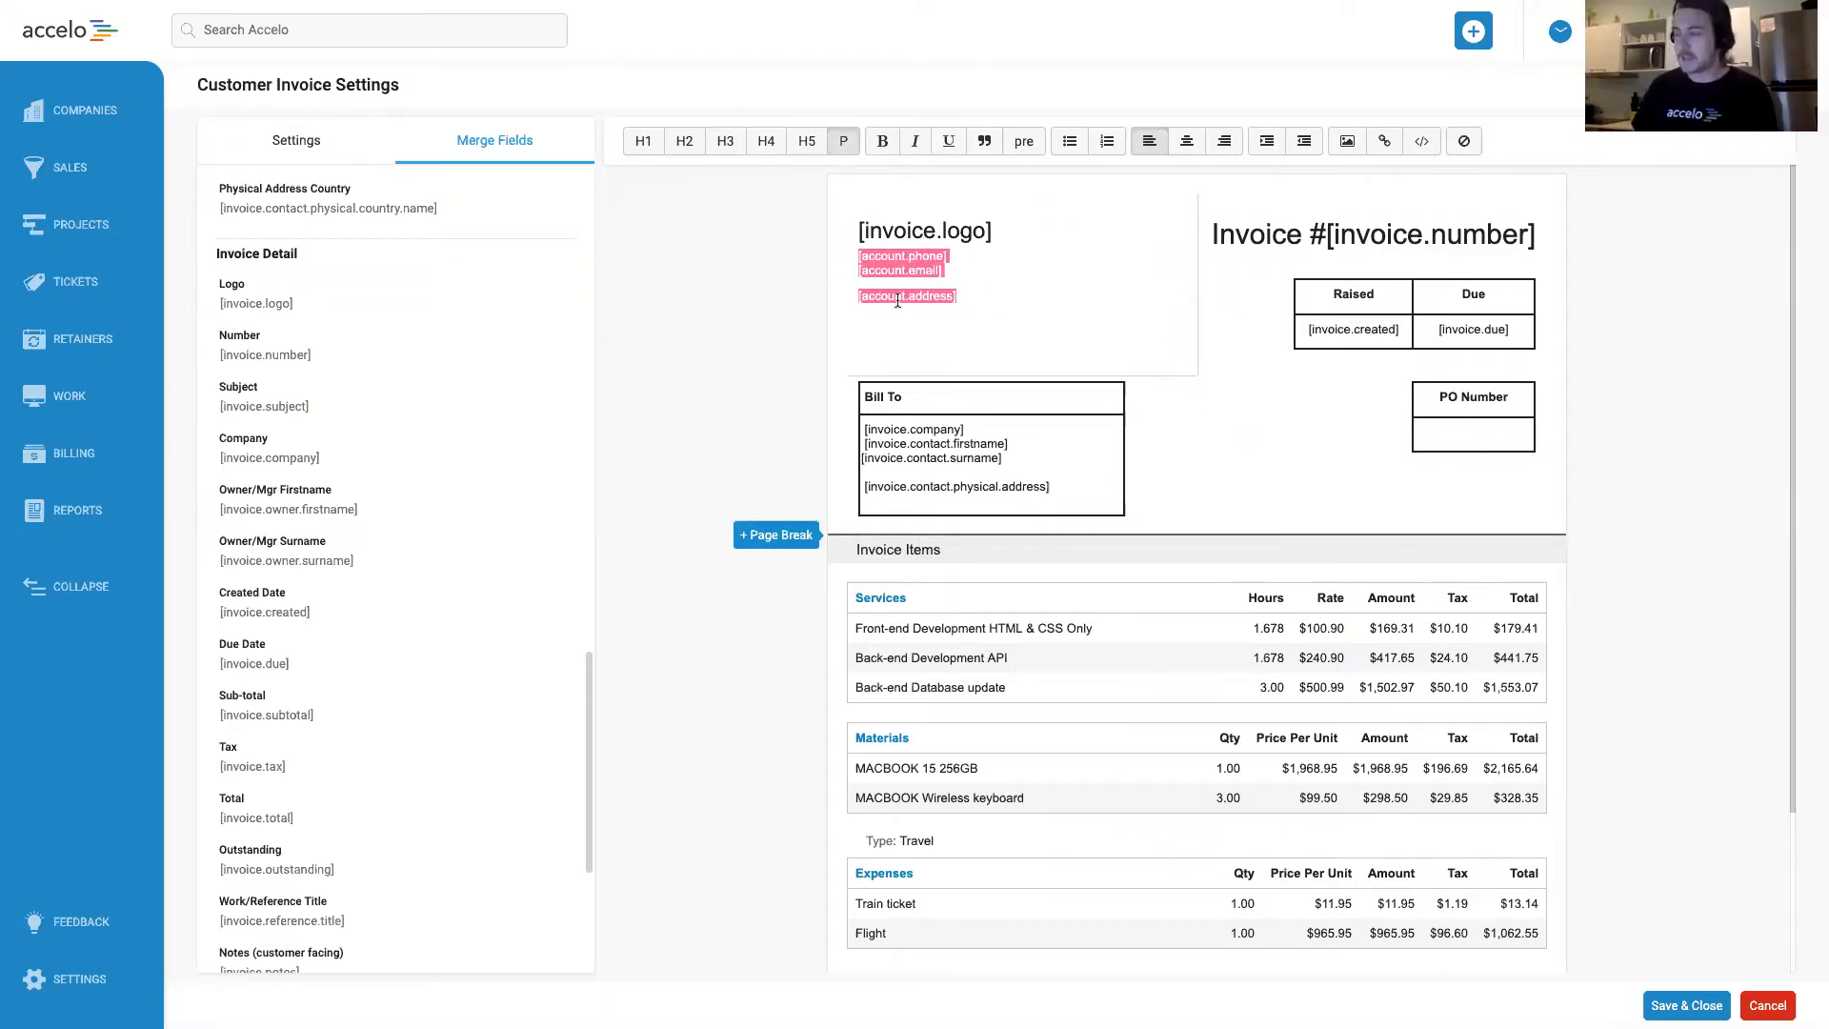
key("BackSpace")
type("530 Howard Street, Floor 2 San Francisco, CA 94105 United States")
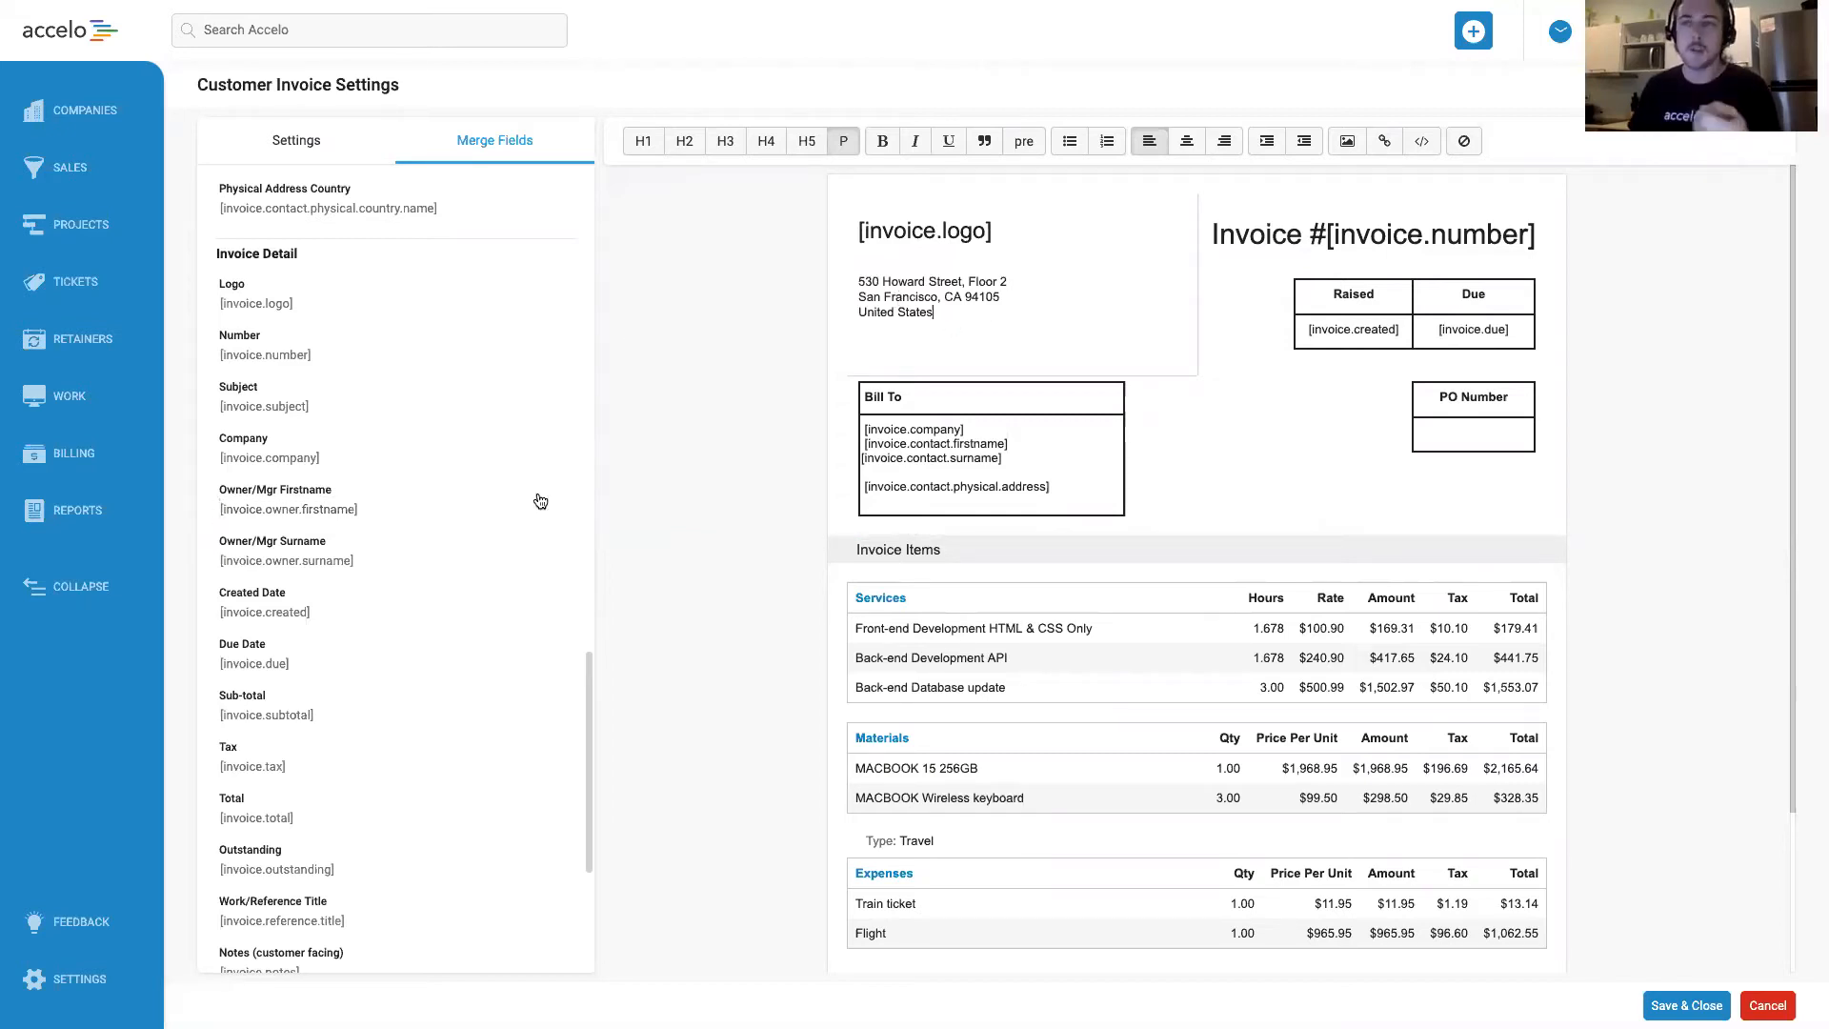
key("super+z")
key("super+z")
key("super+z")
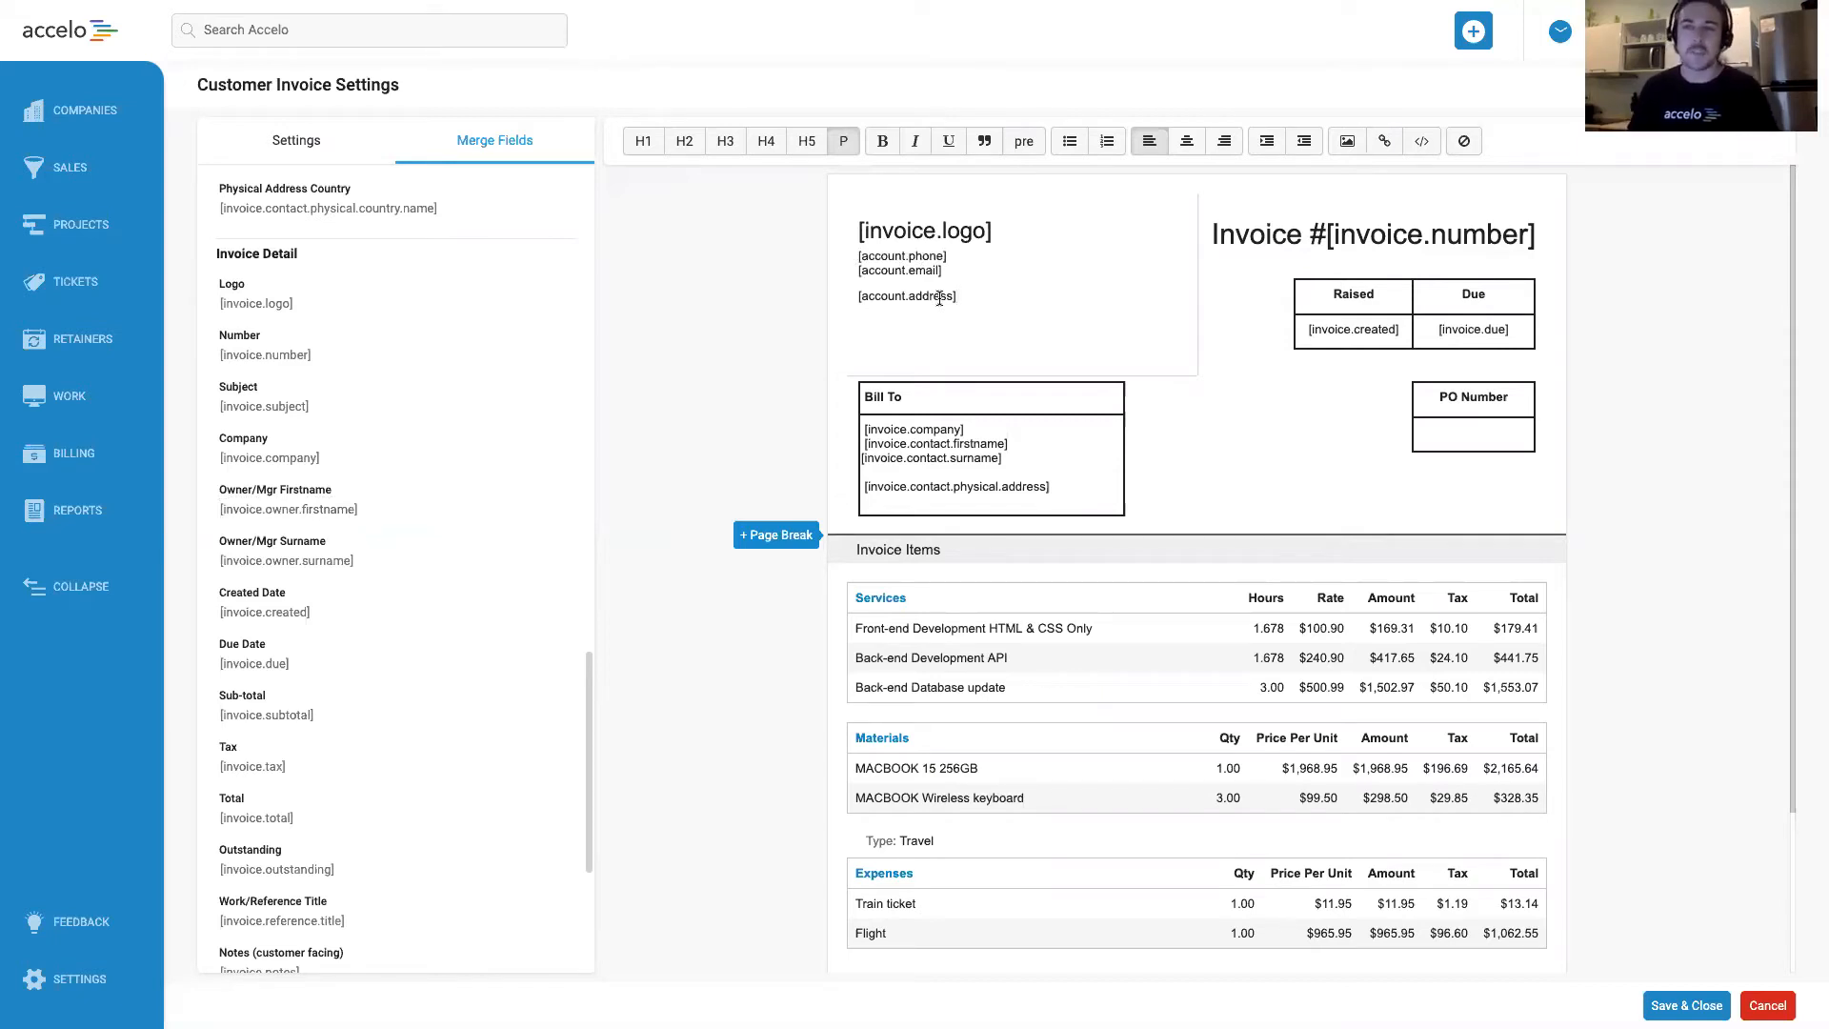
Replace the account phone, email and address merge fields below the logo with the company's fixed postal address.
left_click_drag(958, 296, 871, 260)
key("BackSpace")
type("530 Howard Street, Floor 2 San Francisco, CA 94105 United States")
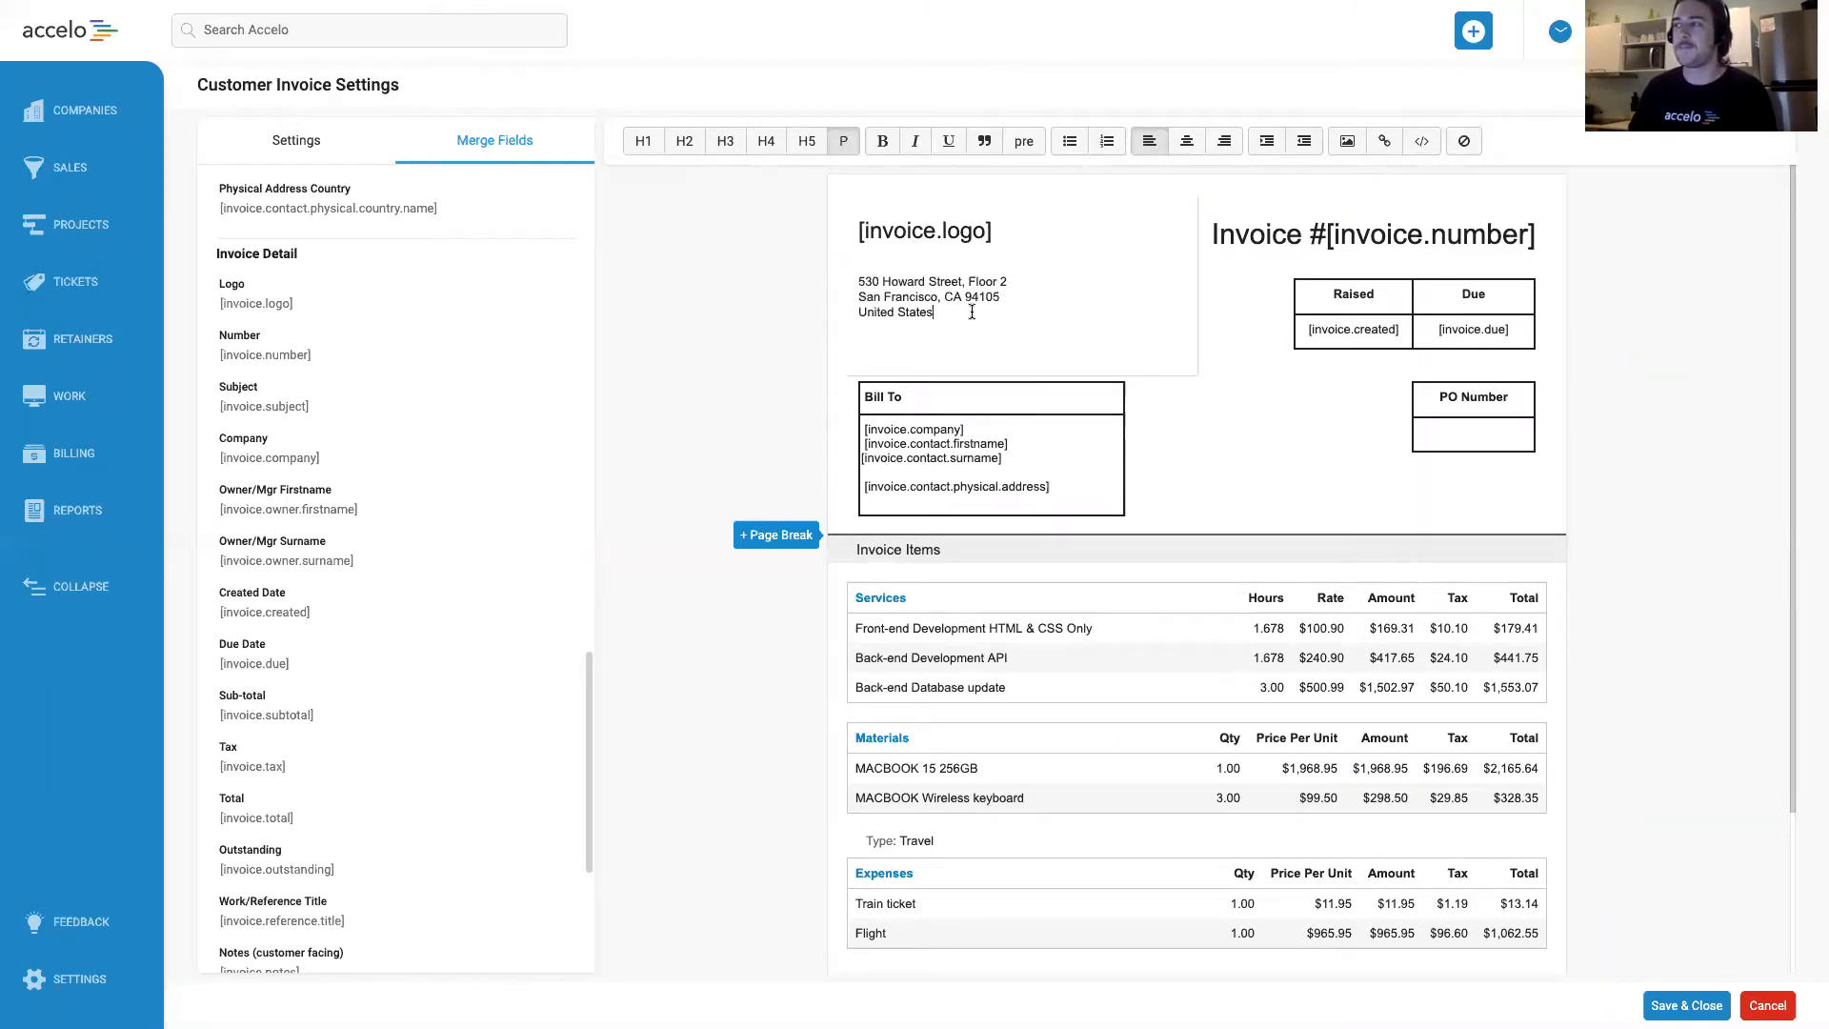
Replace the [invoice.logo] merge field in the header block with the Accelo logo image from the page header.
left_click_drag(1028, 228, 829, 225)
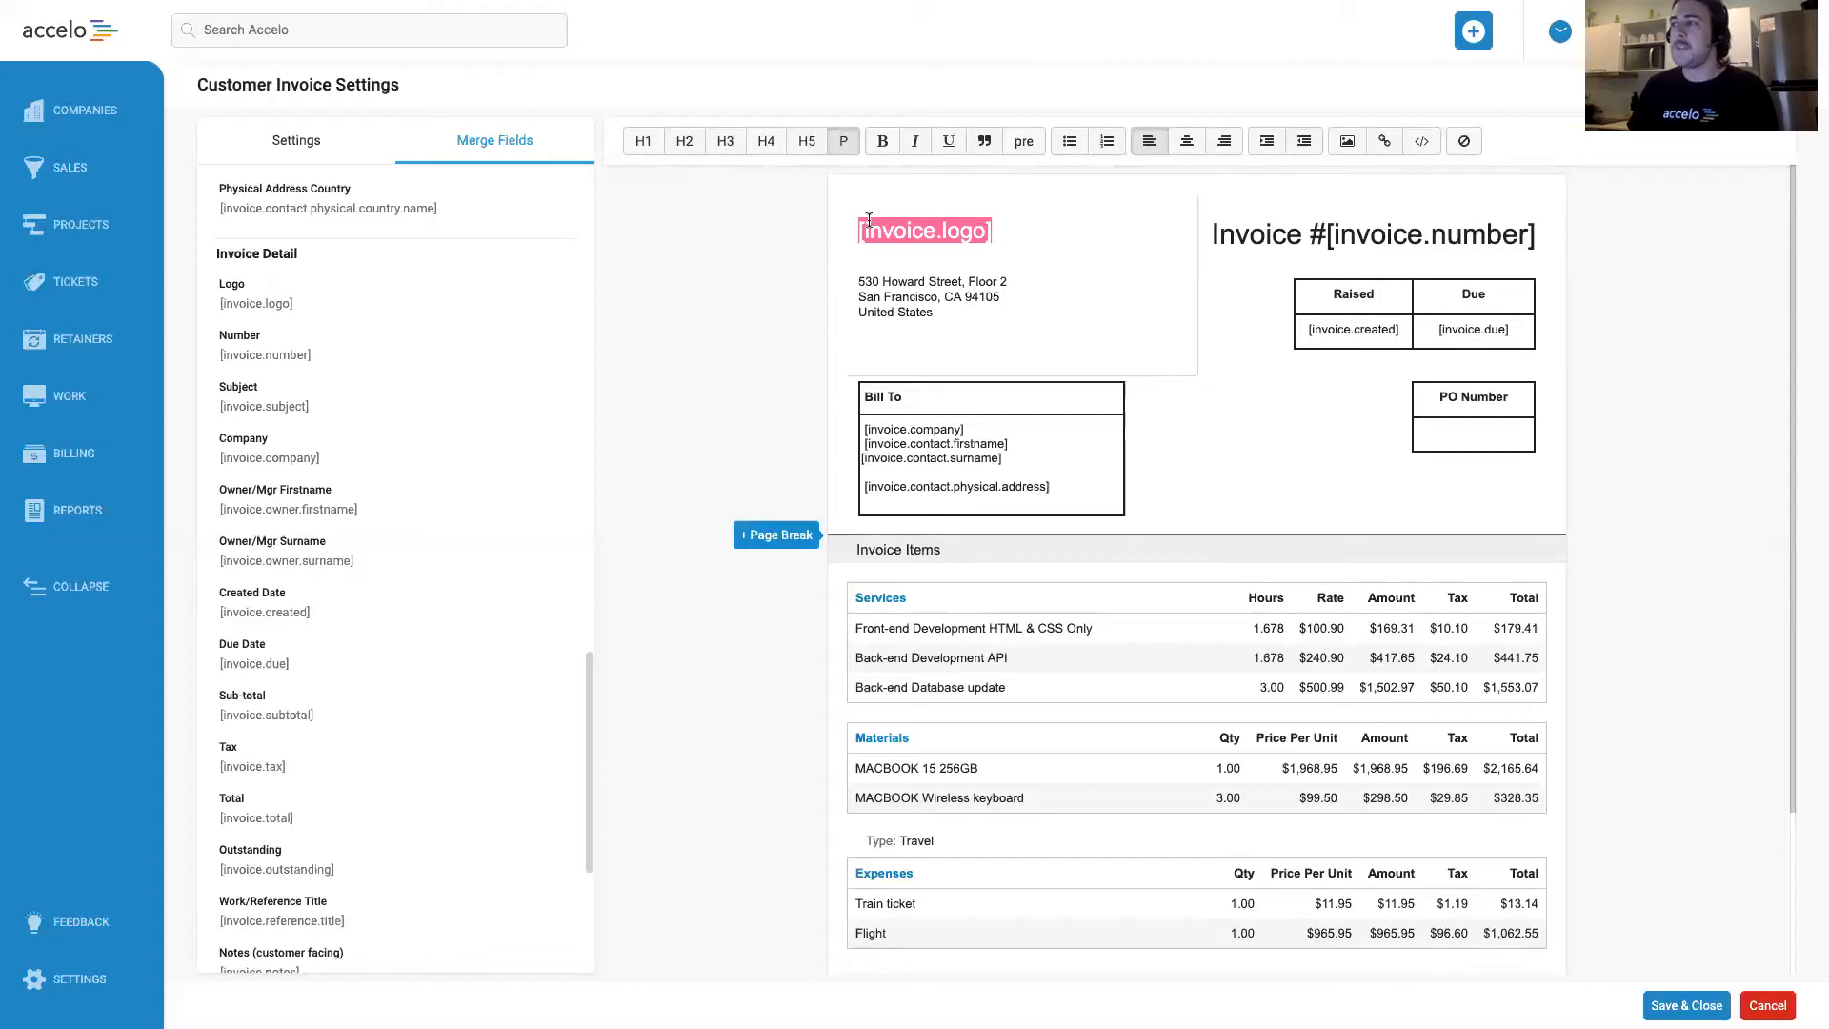
left_click(1021, 241)
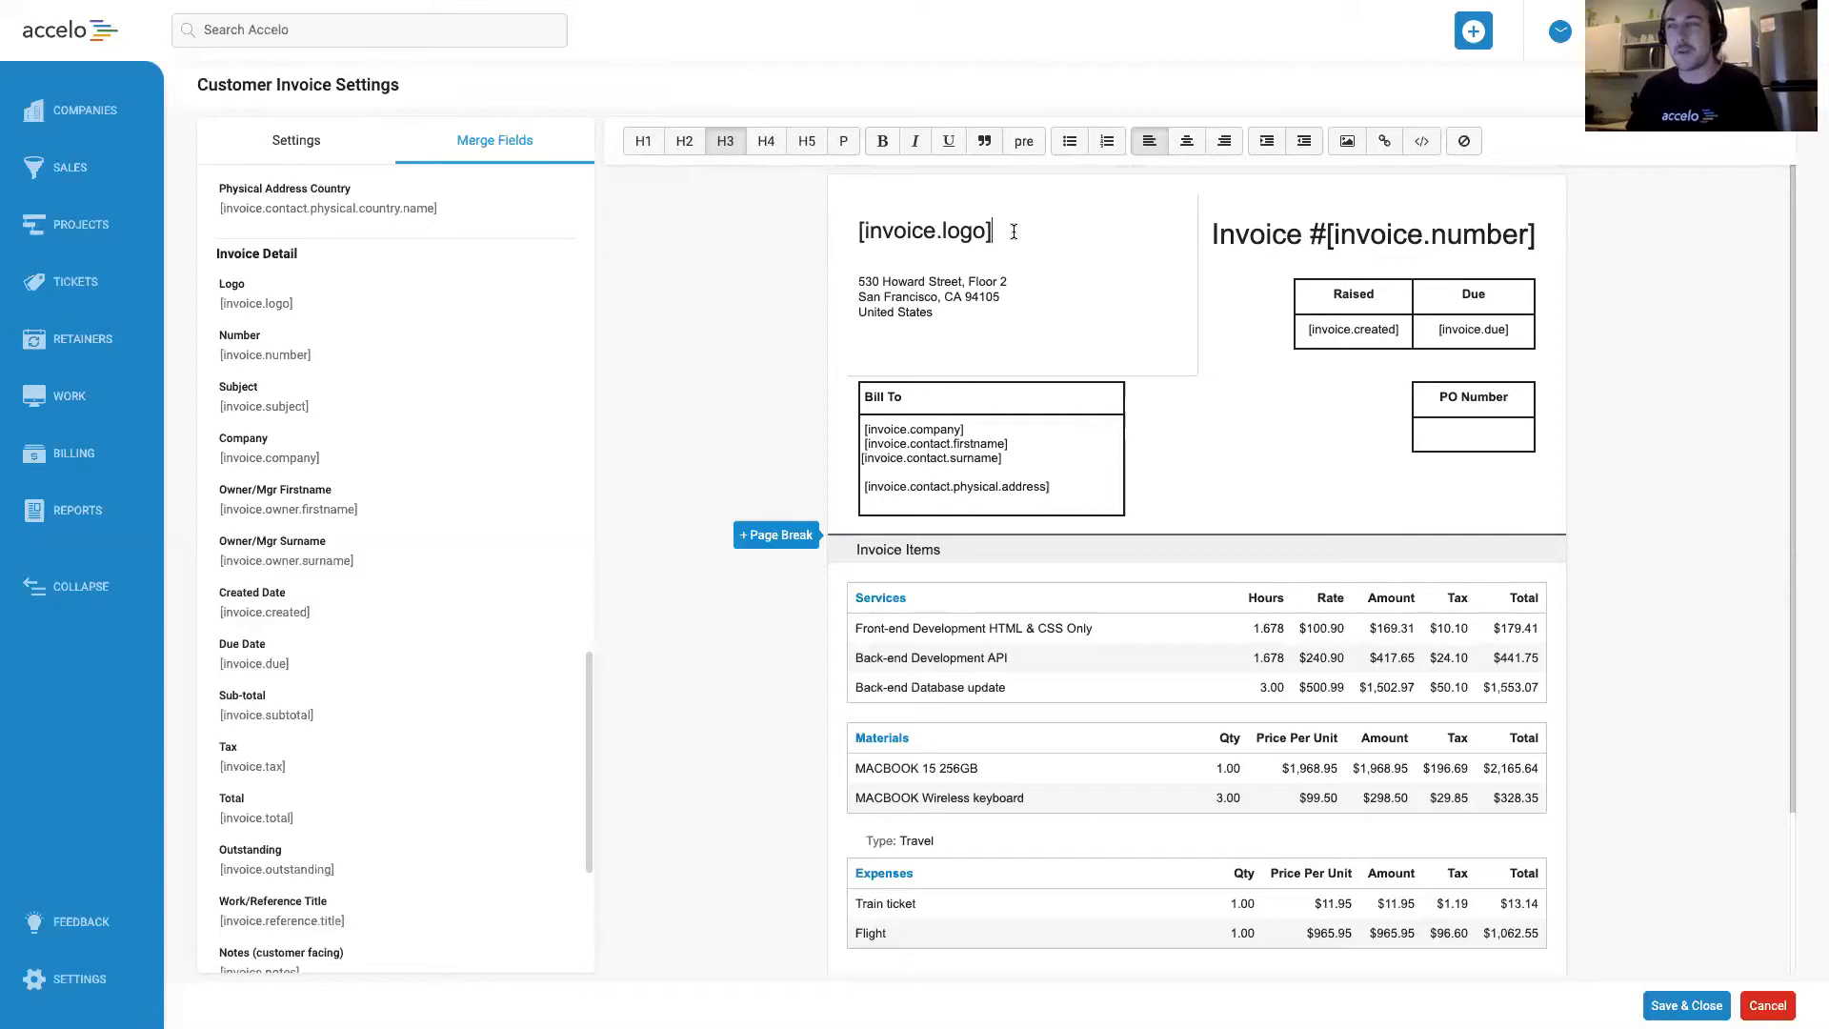
left_click_drag(1007, 228, 860, 229)
key("BackSpace")
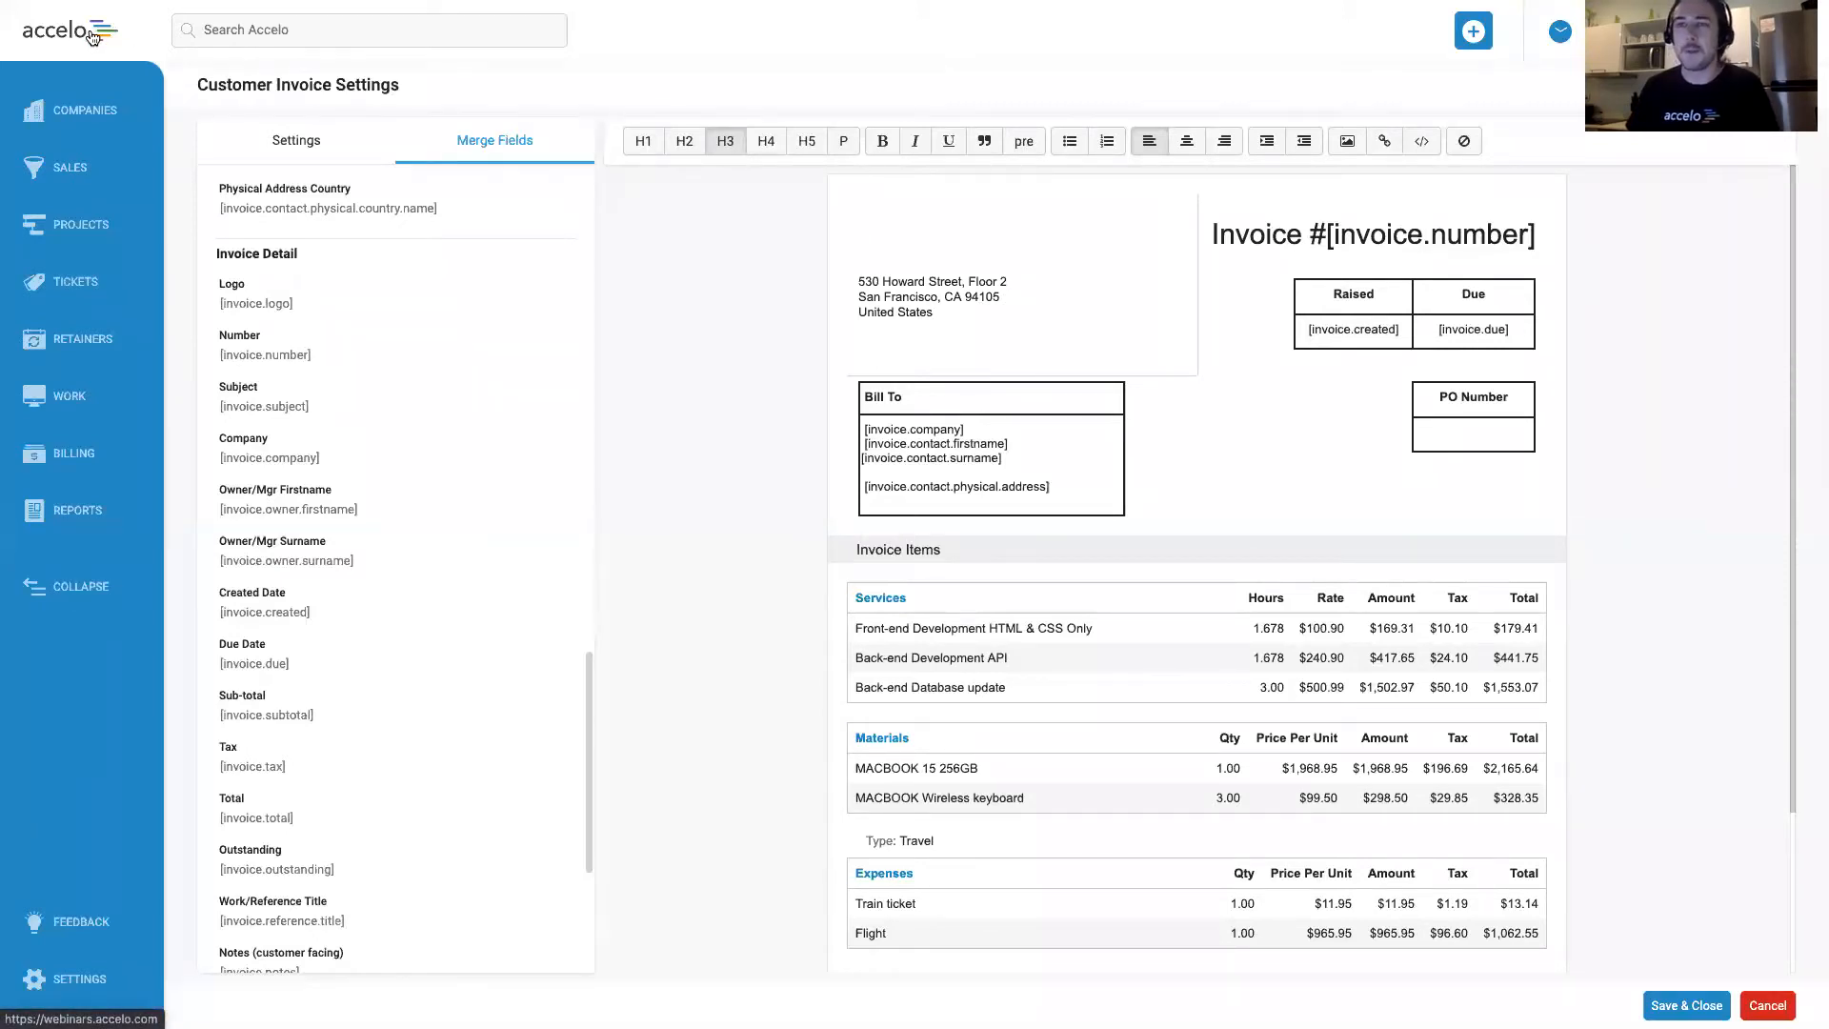
left_click_drag(91, 36, 873, 228)
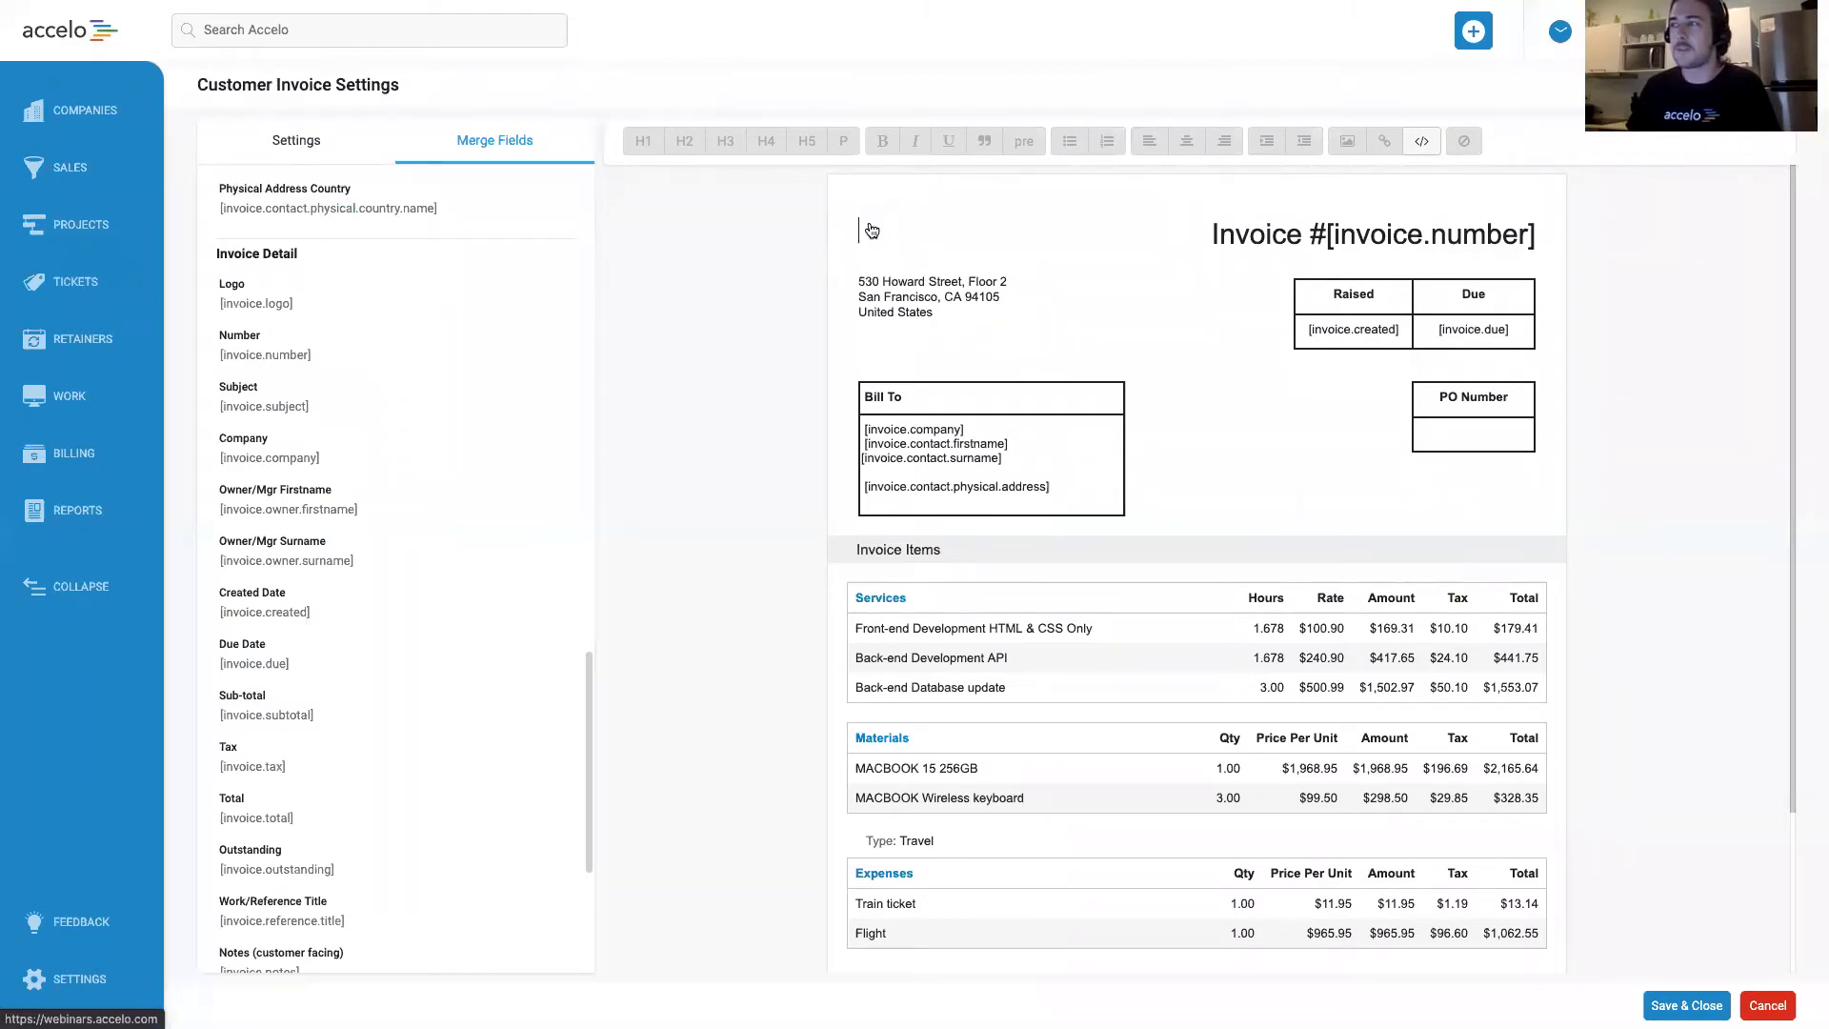
left_click(1016, 297)
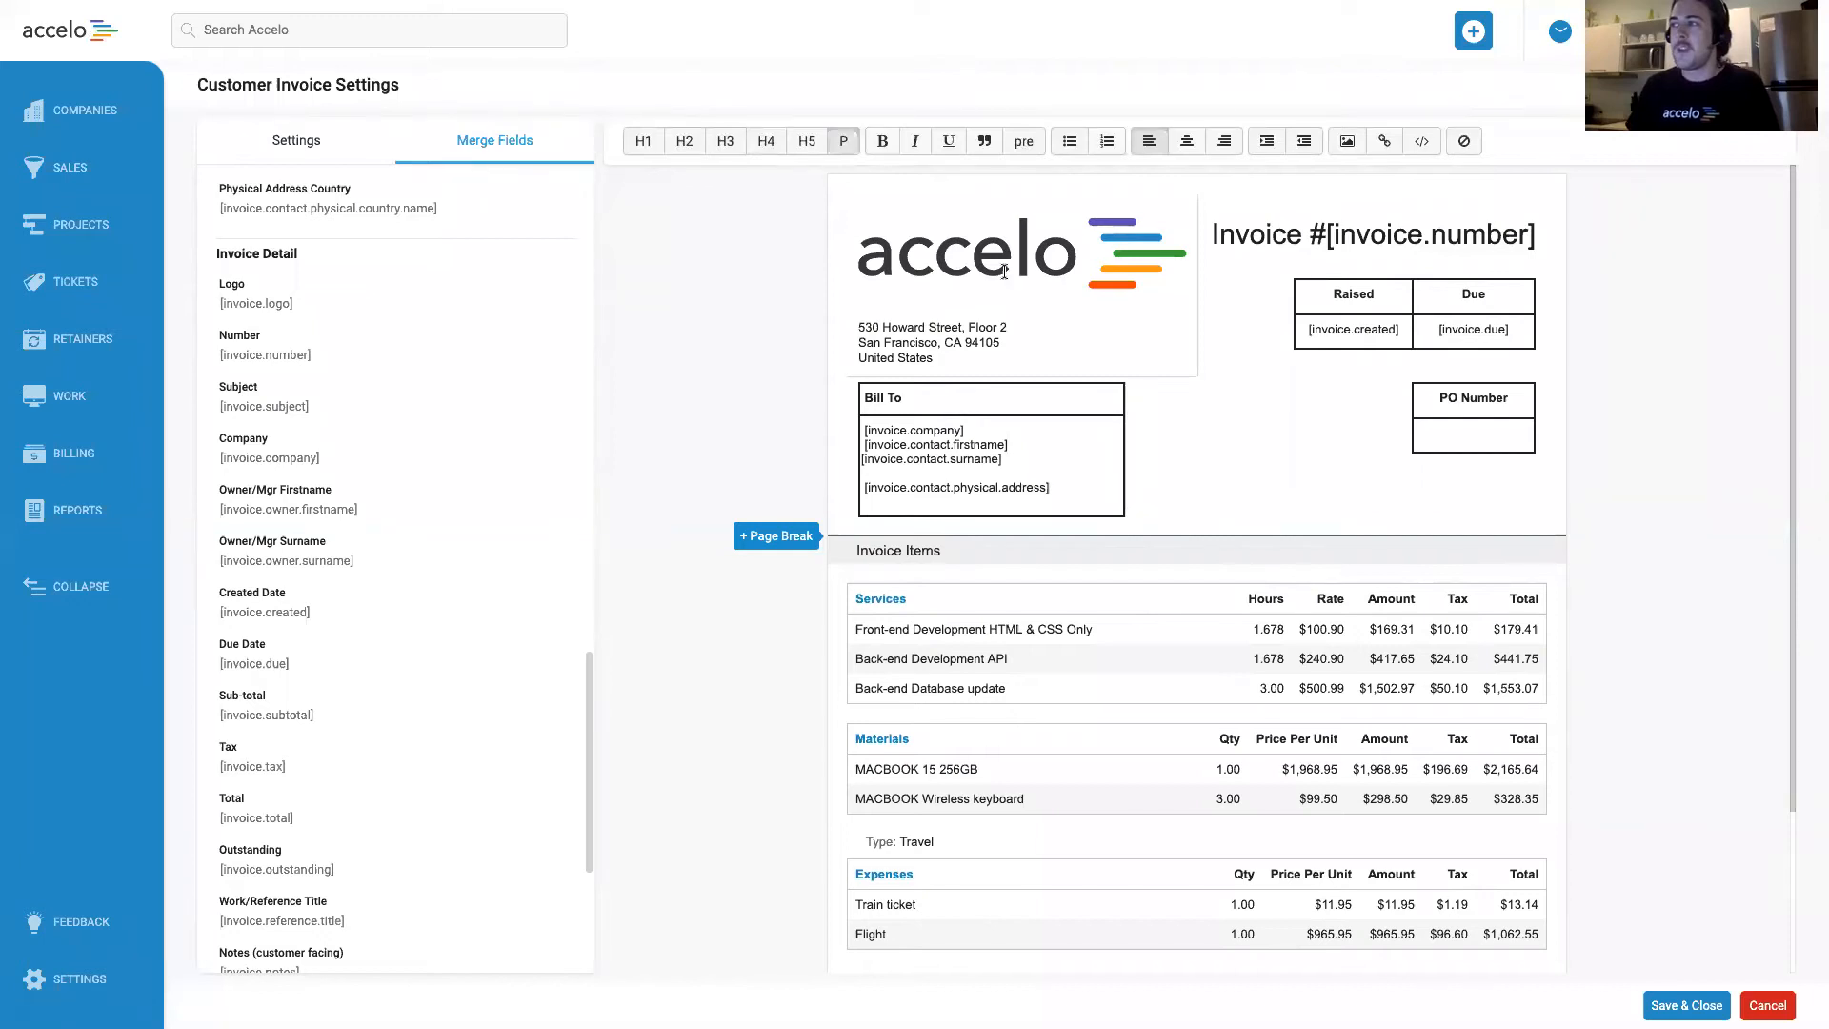
Scale the inserted Accelo logo above the company address to 50%.
left_click(1005, 271)
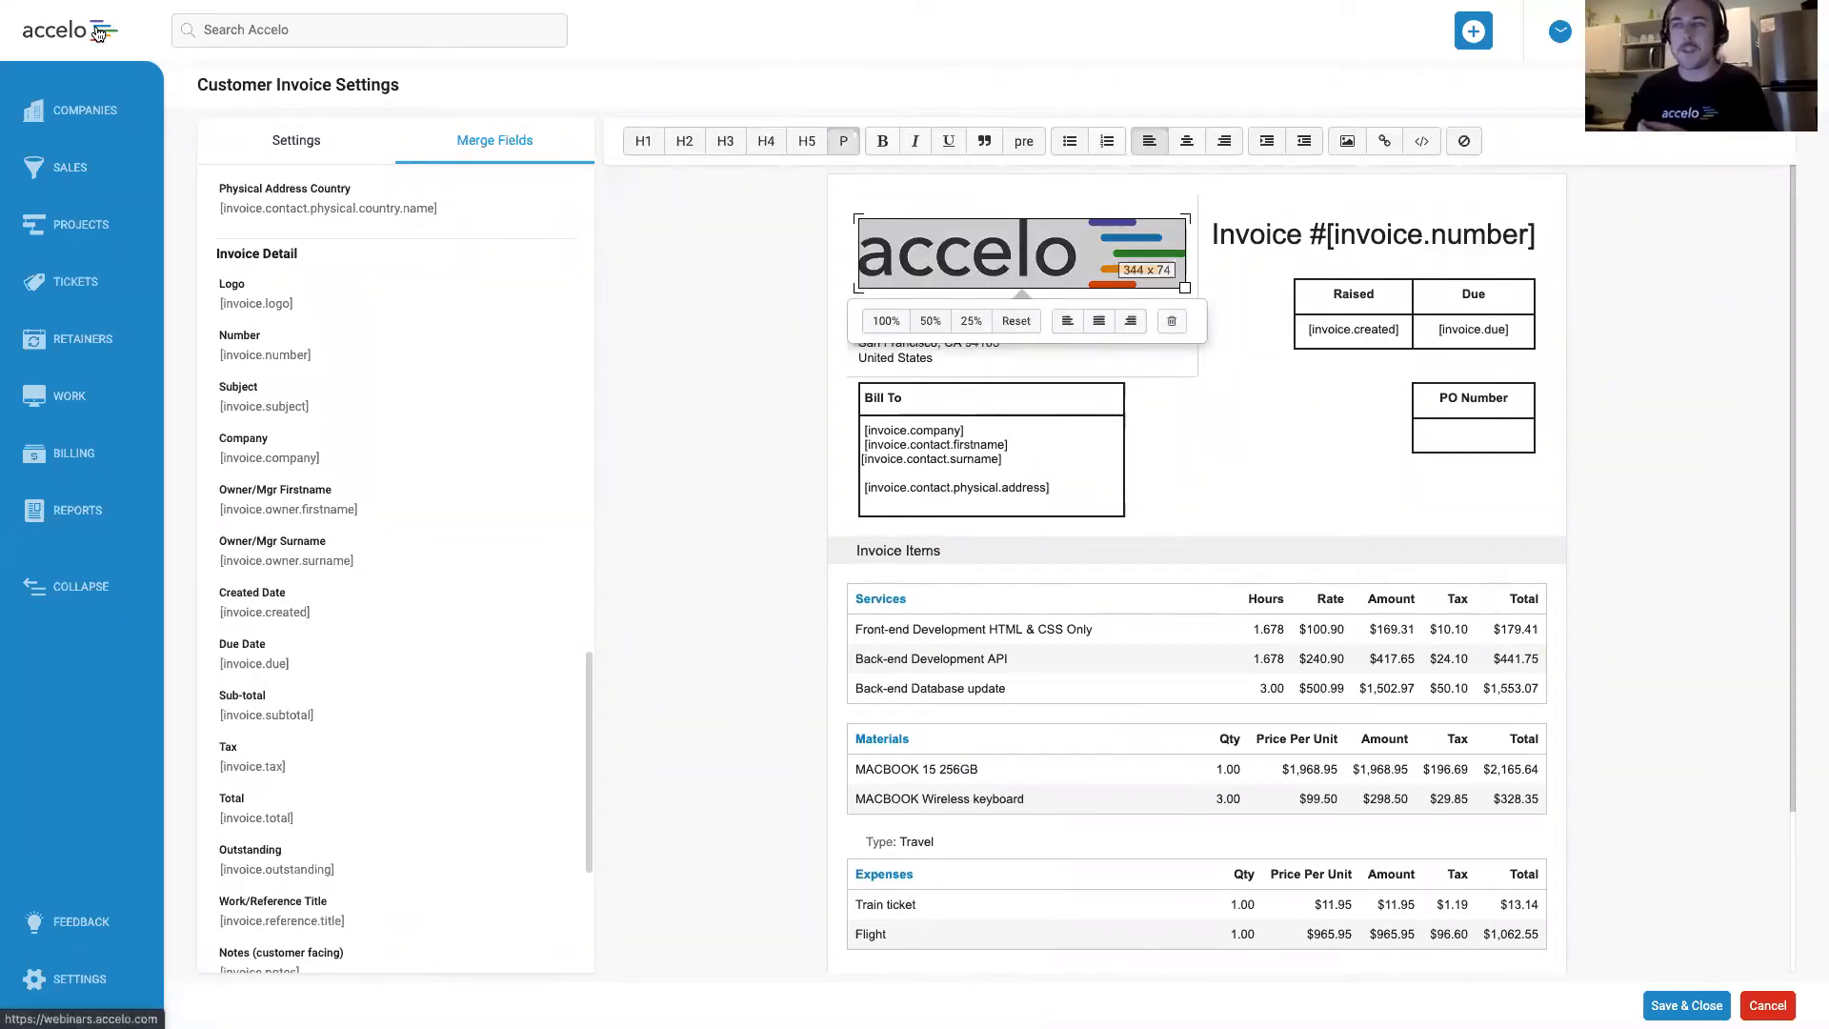
left_click(1029, 283)
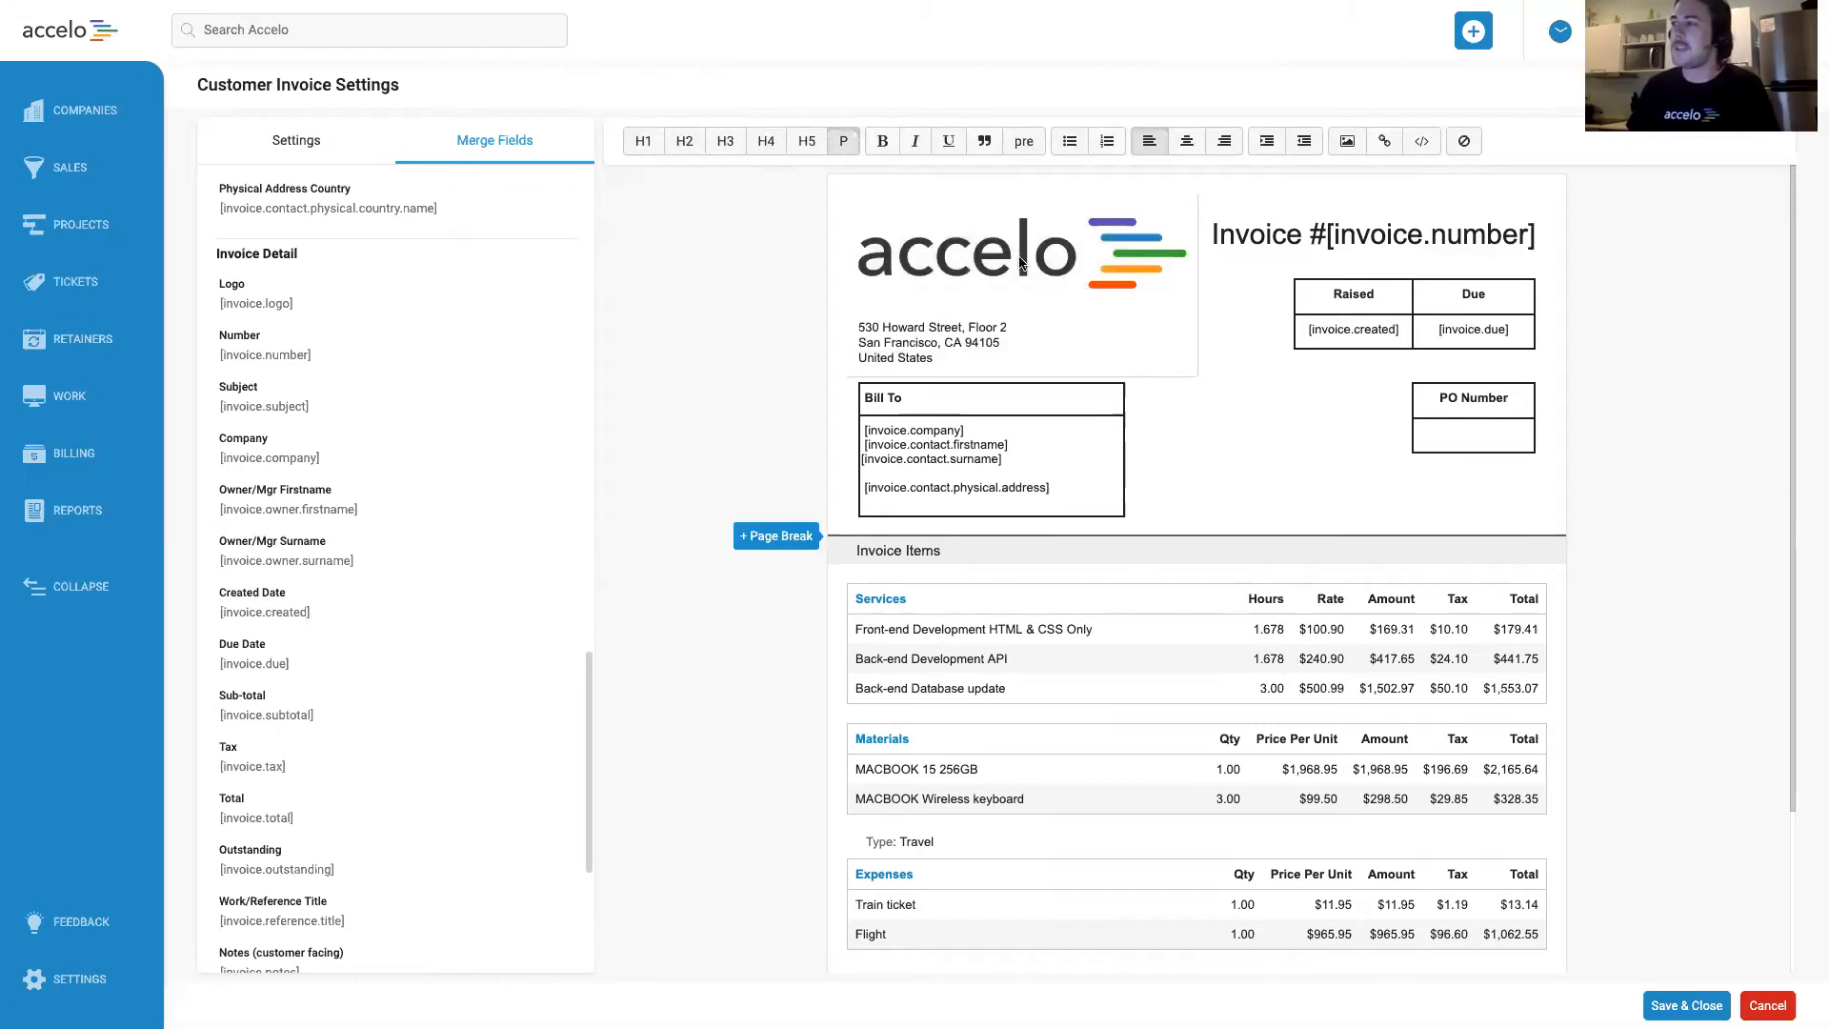
left_click(1019, 259)
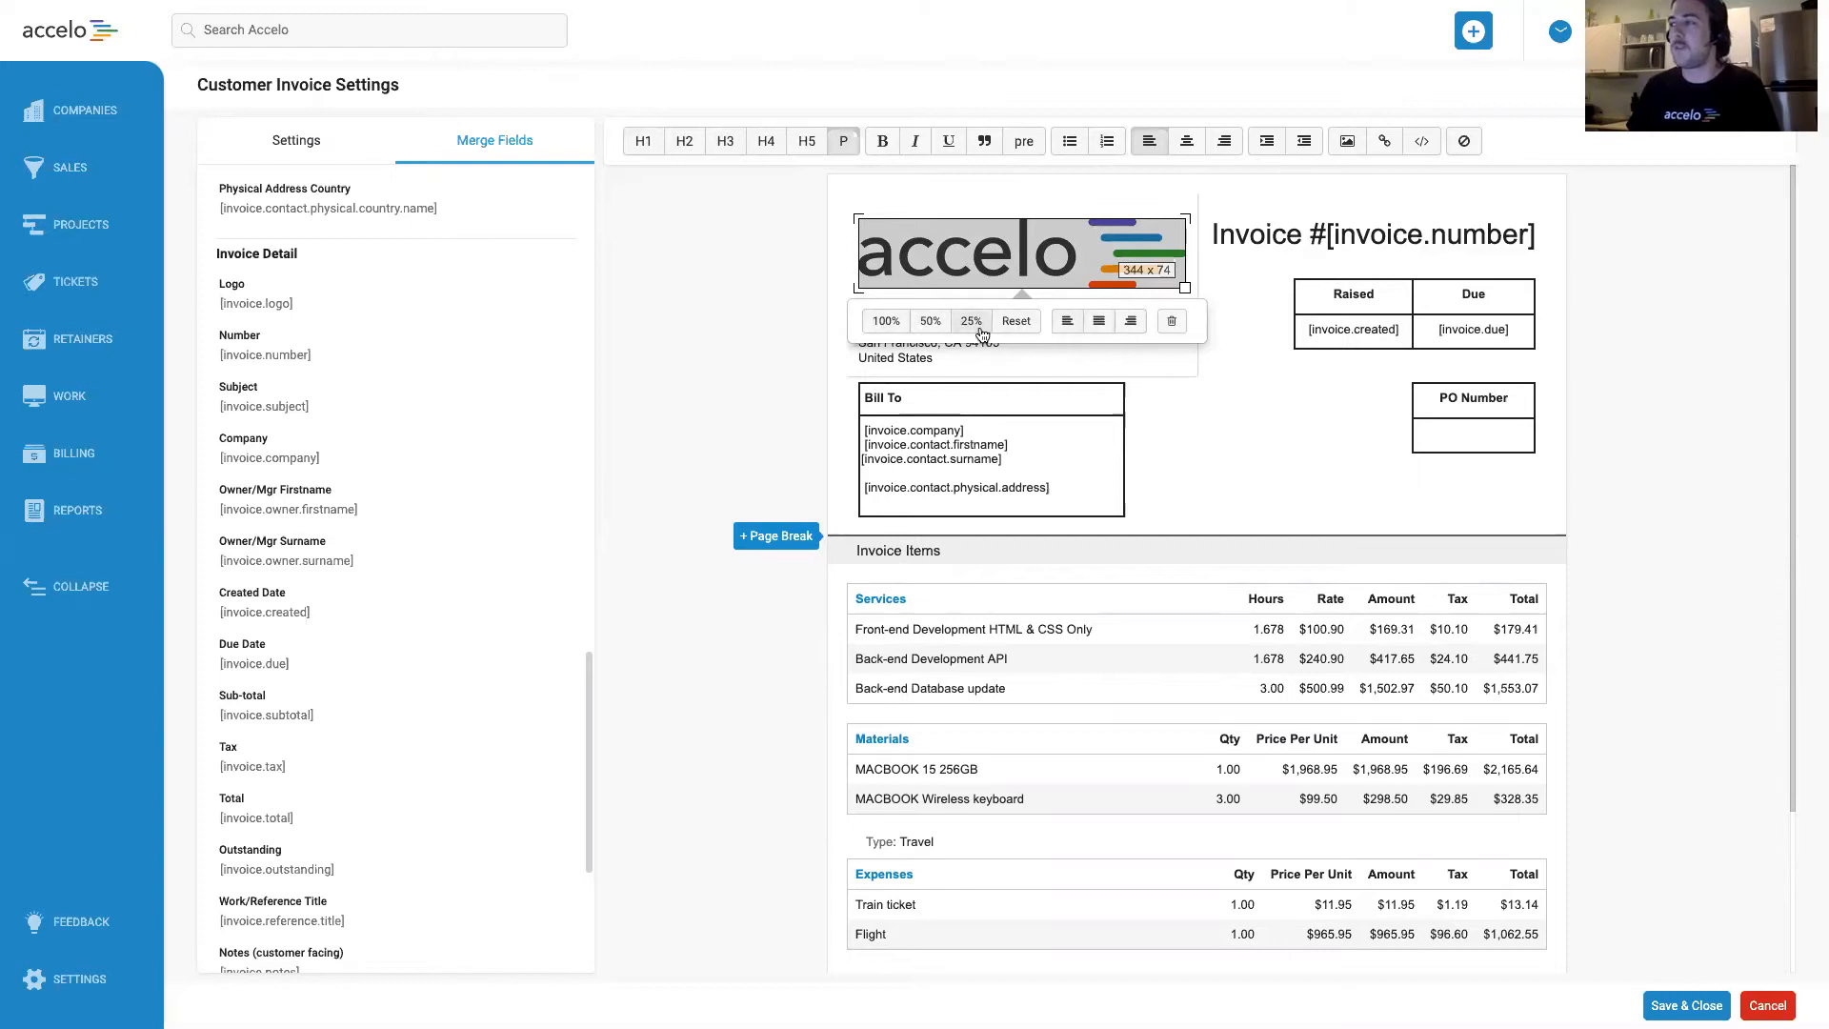
left_click(930, 321)
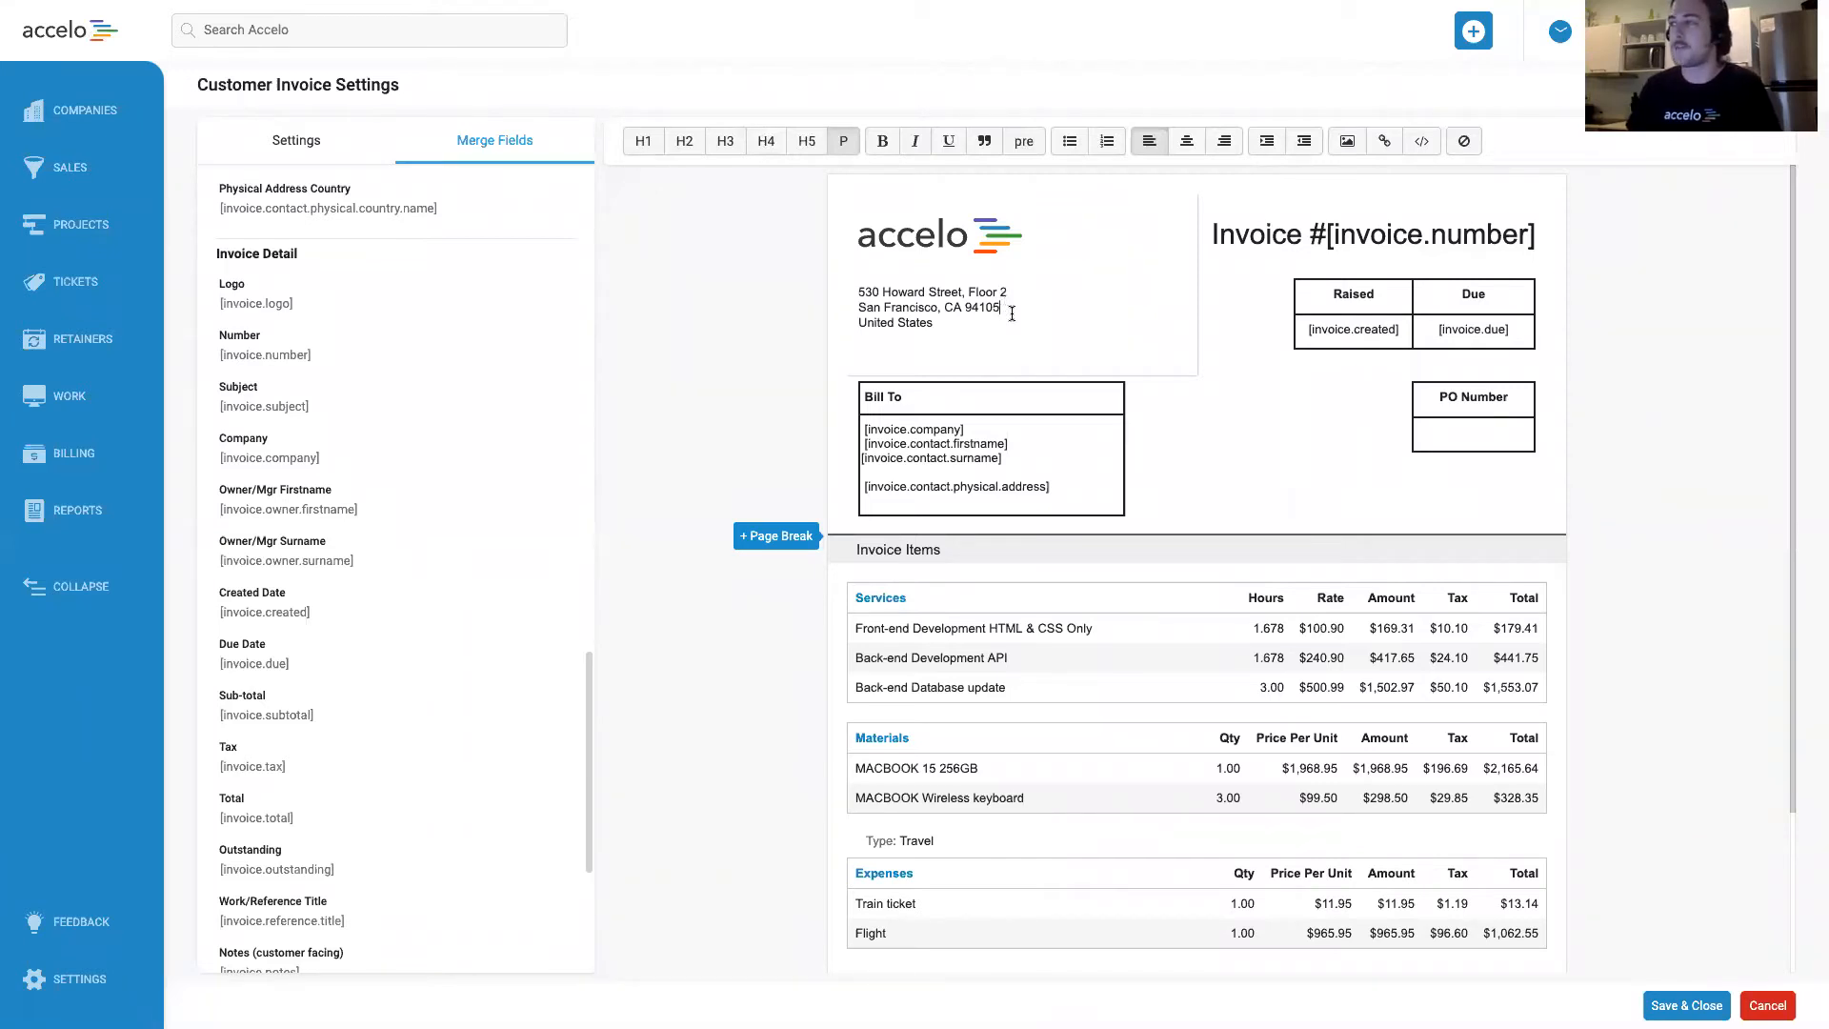
left_click(967, 232)
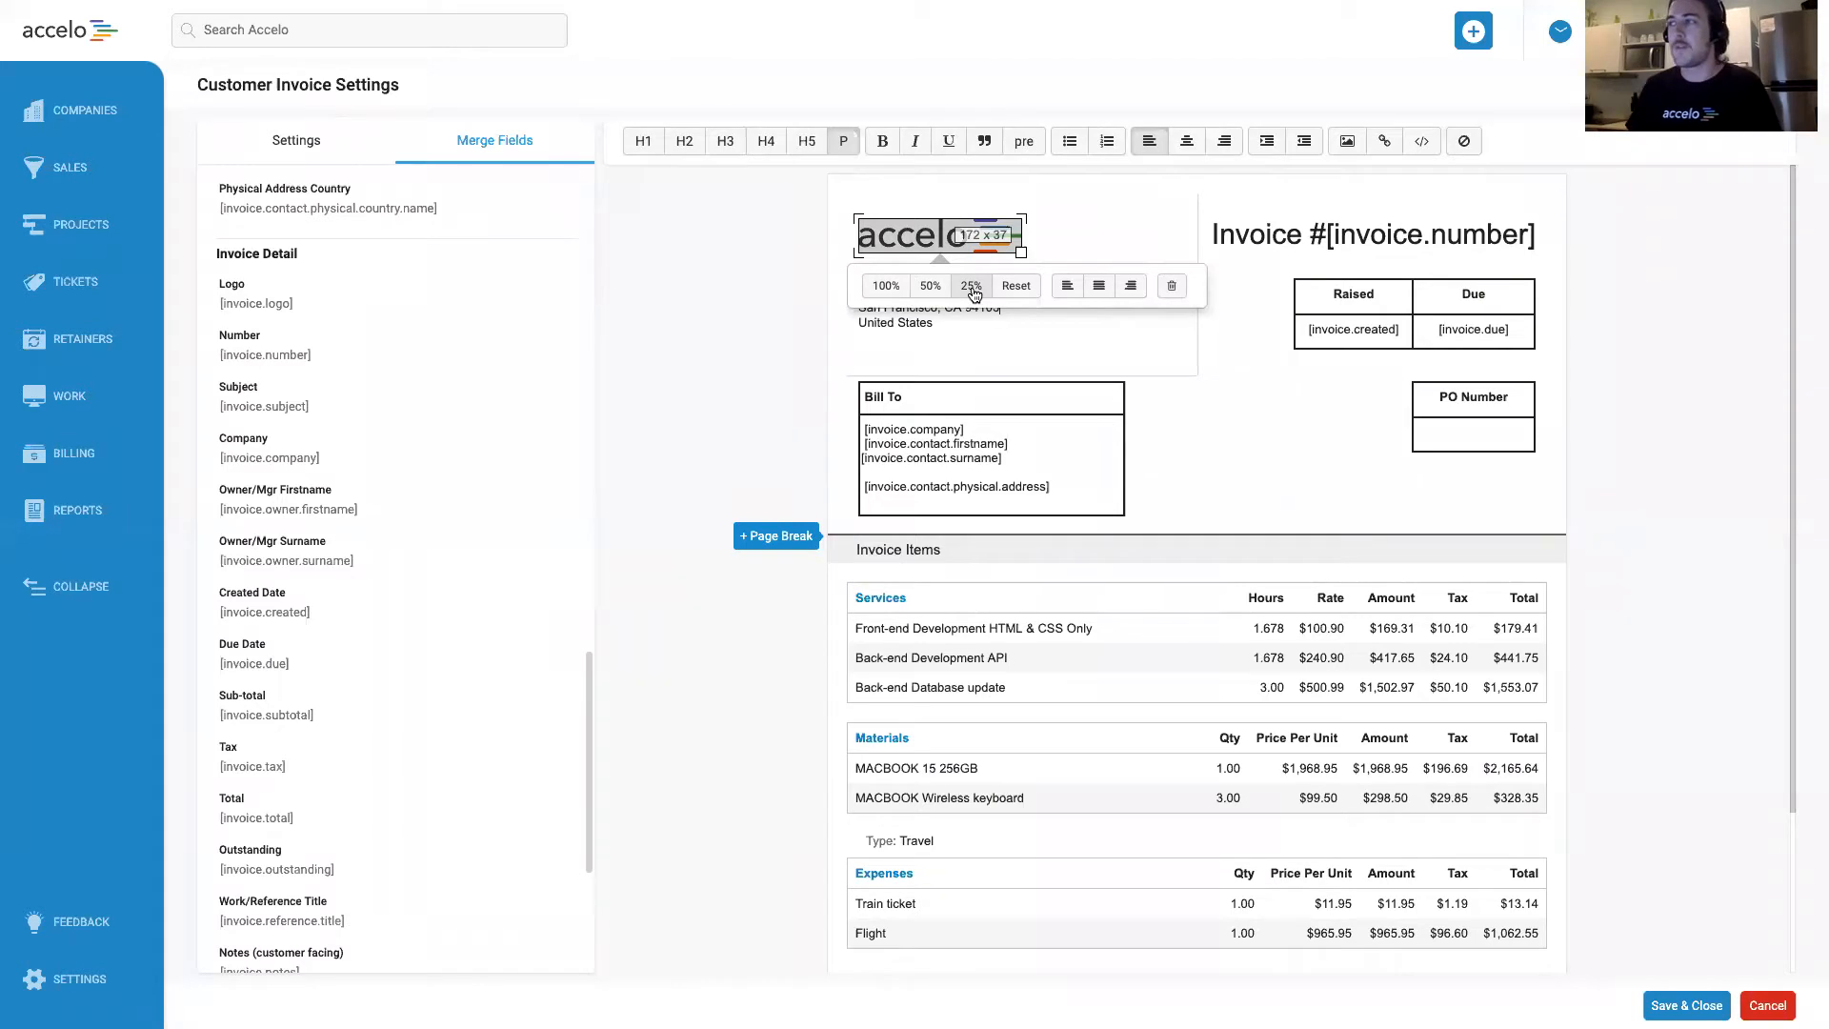
left_click(1089, 243)
Examine the logo's width style in the HTML source of the logo and address block, and return to the normal view.
left_click(1421, 143)
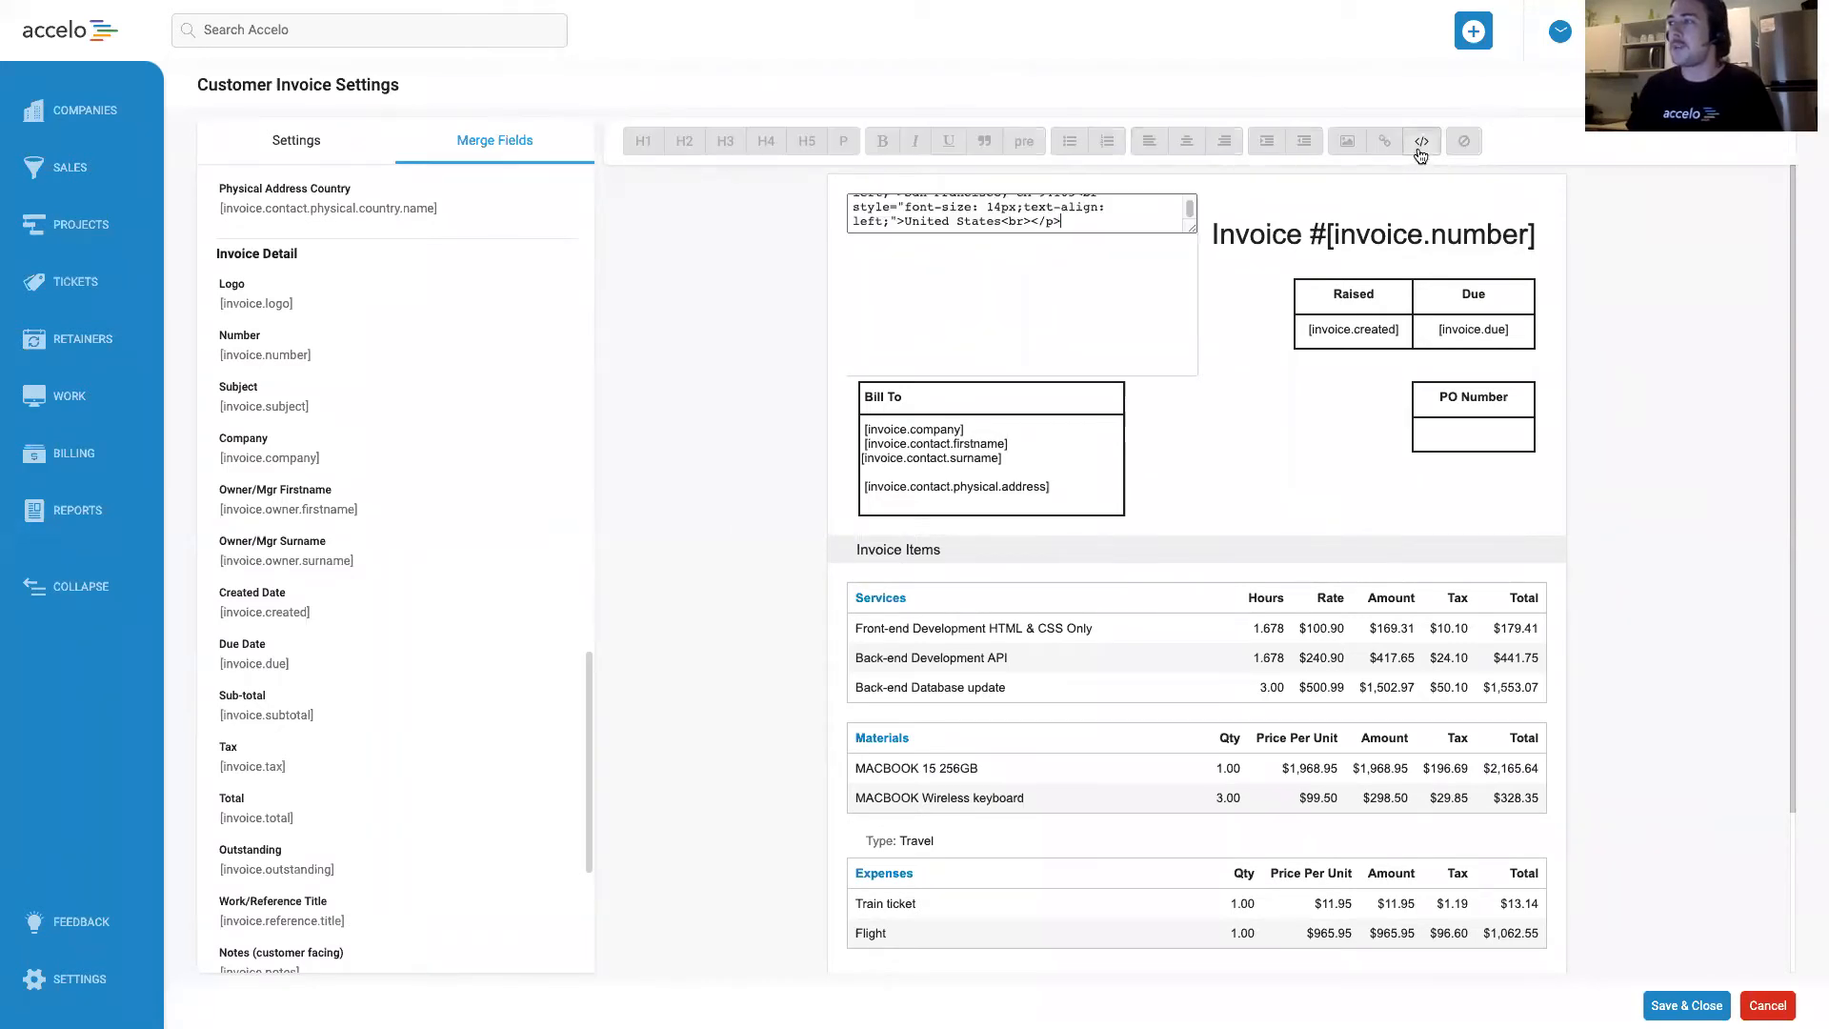
left_click_drag(1190, 228, 1190, 504)
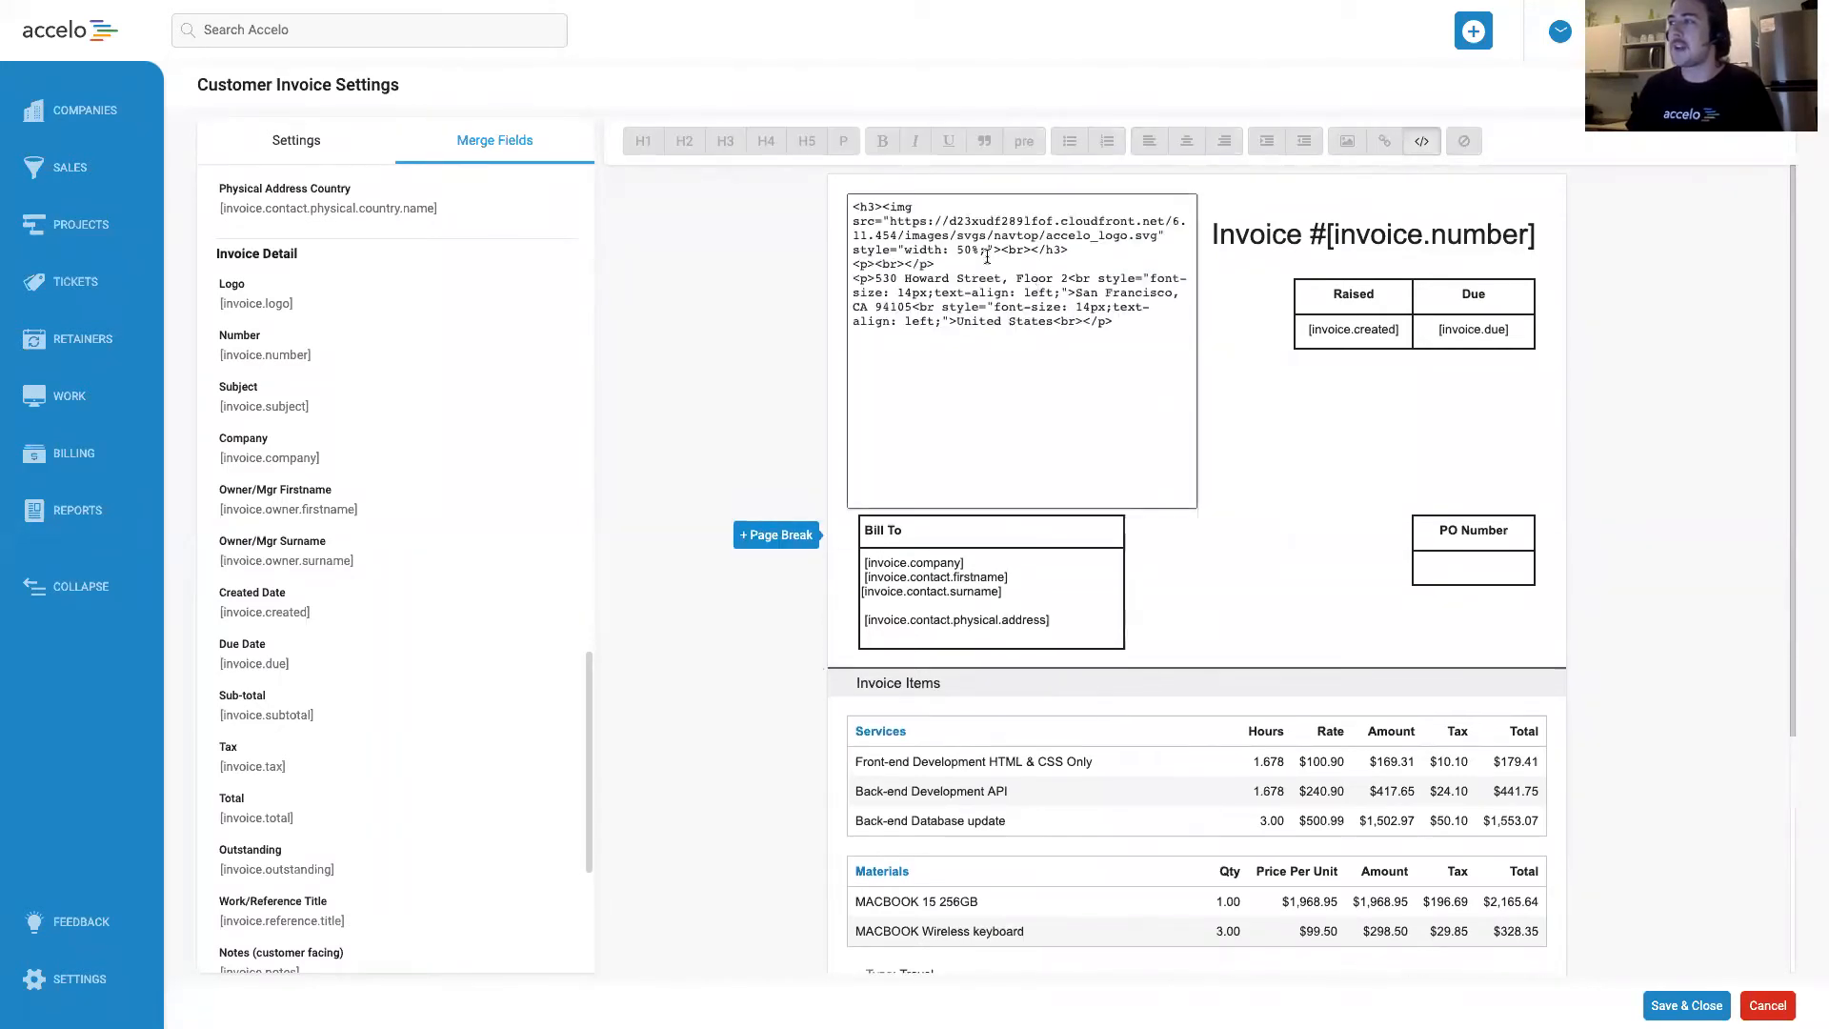
double_click(964, 250)
left_click(1120, 264)
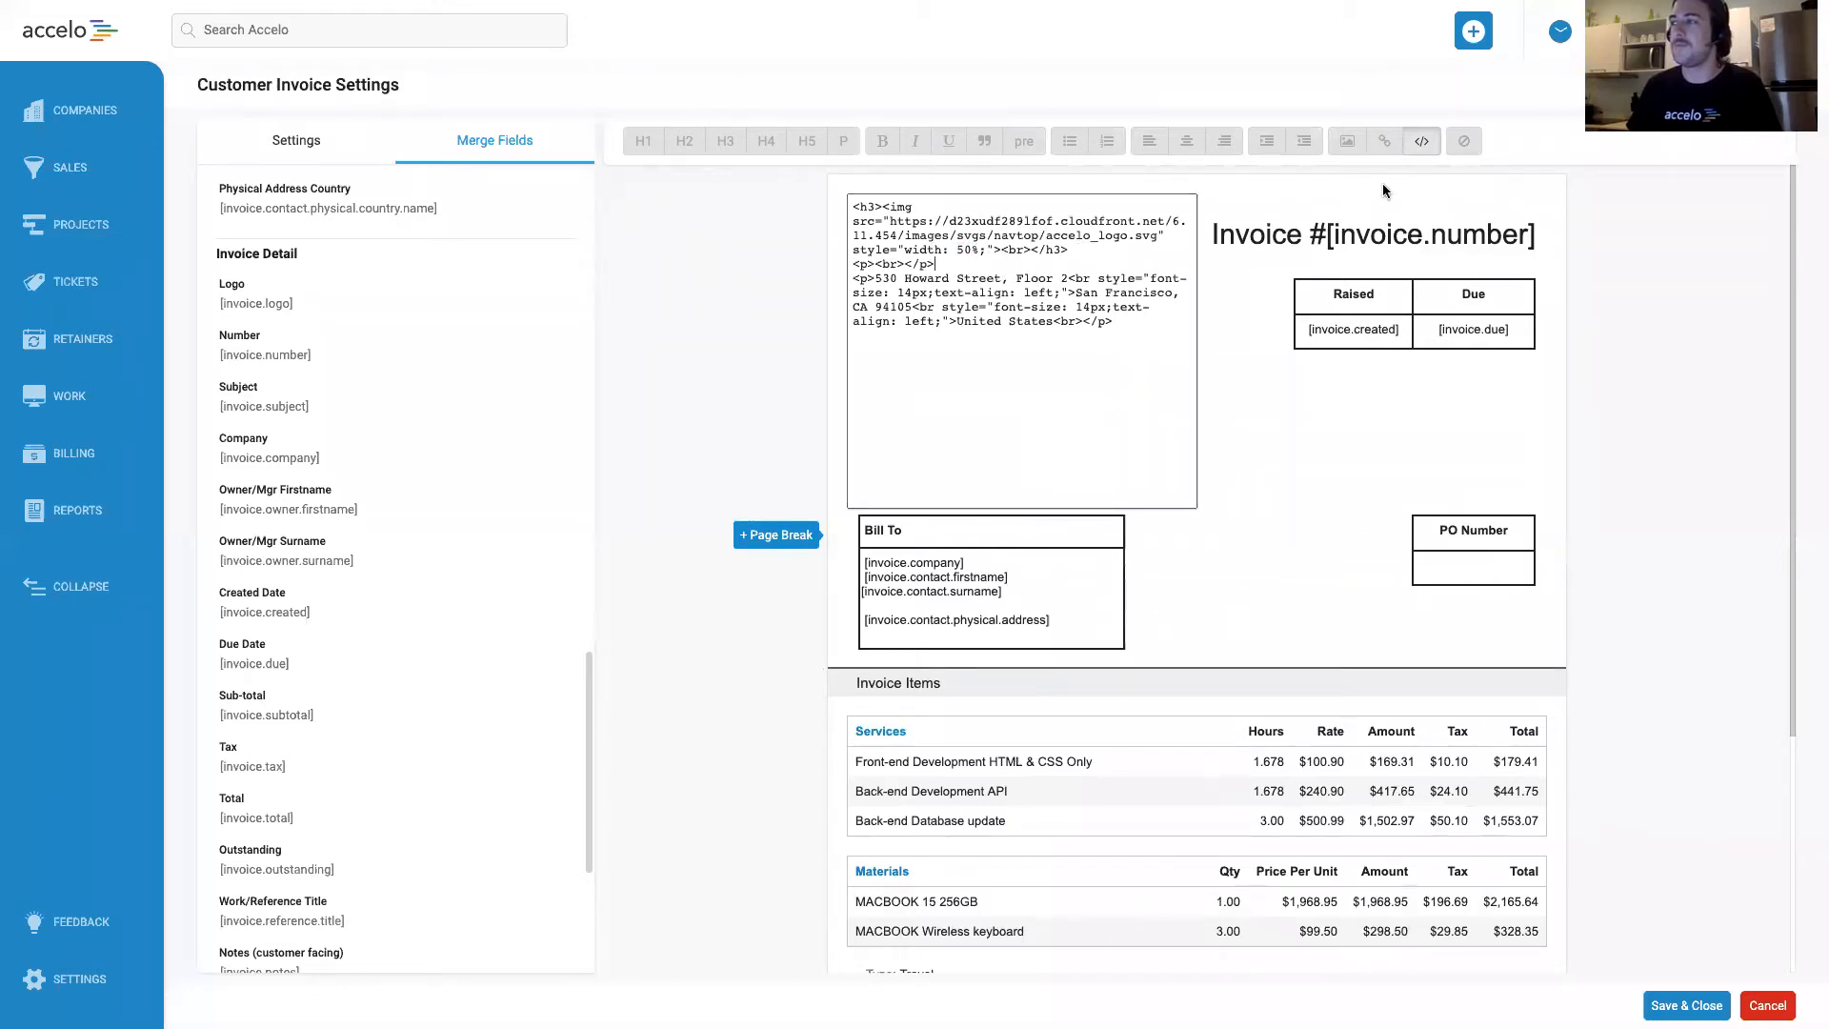
left_click(1421, 141)
left_click(1029, 313)
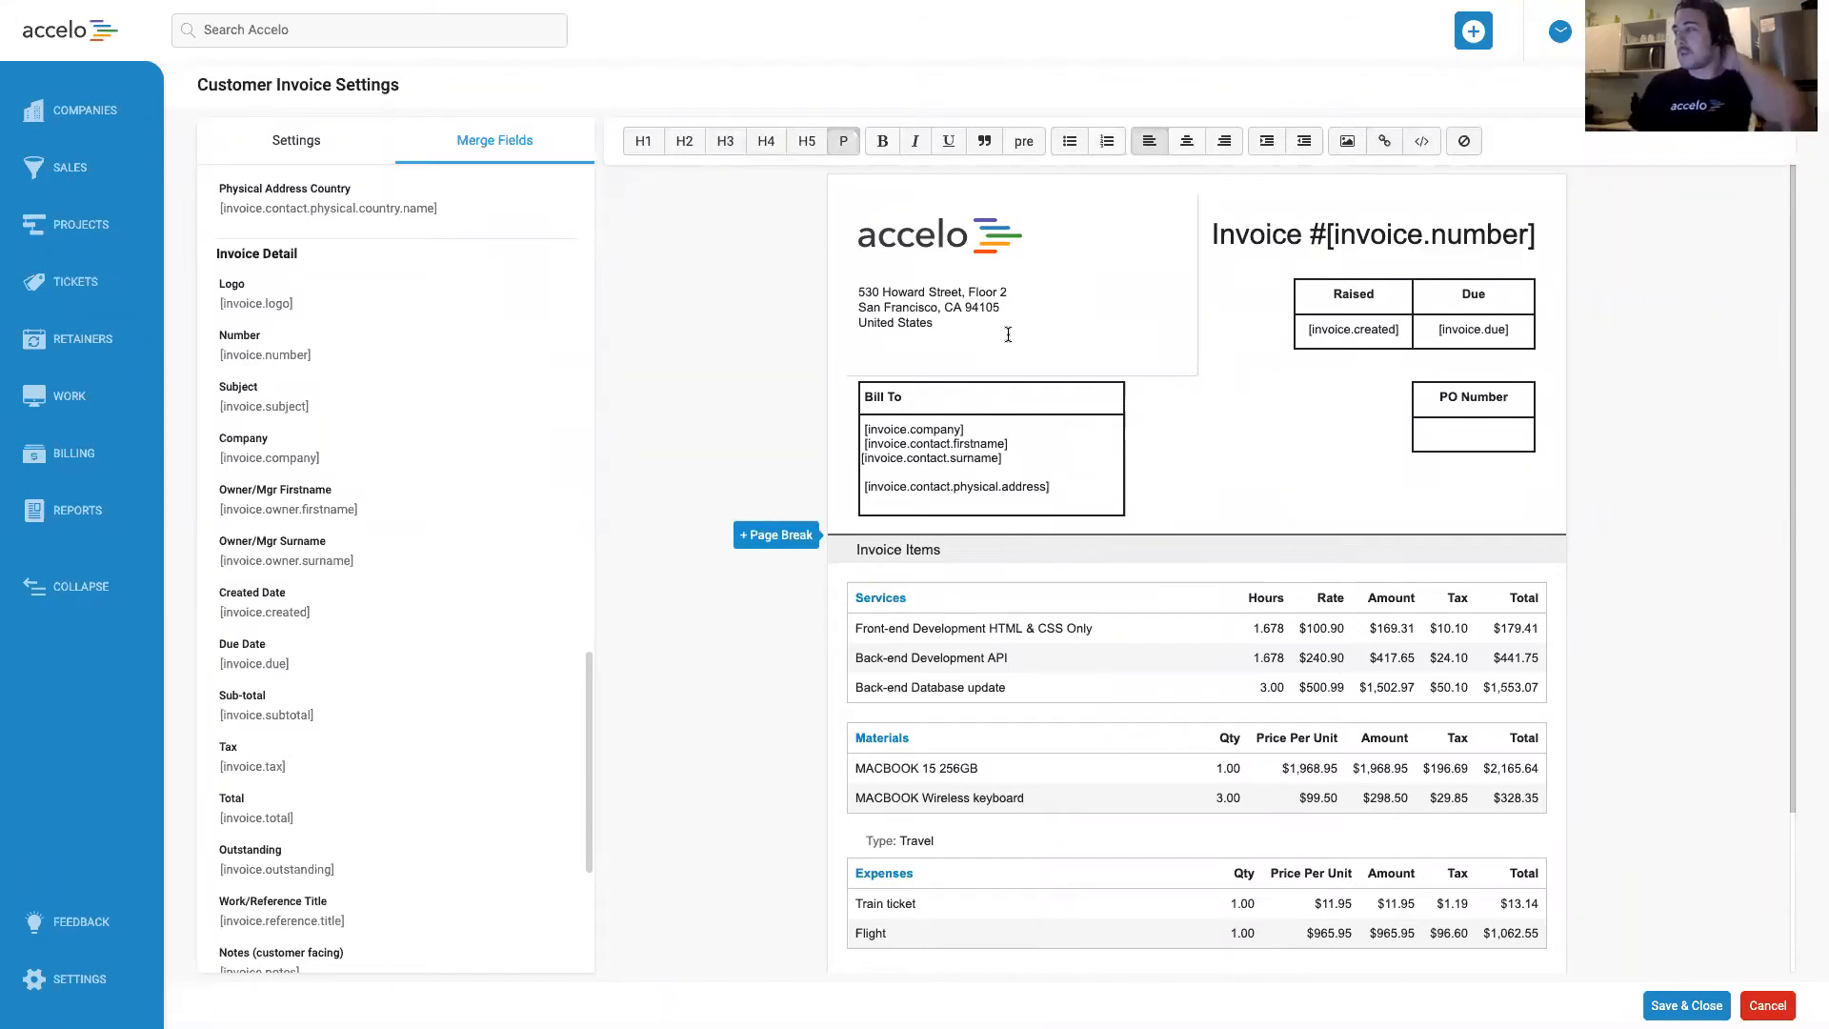
left_click(1237, 460)
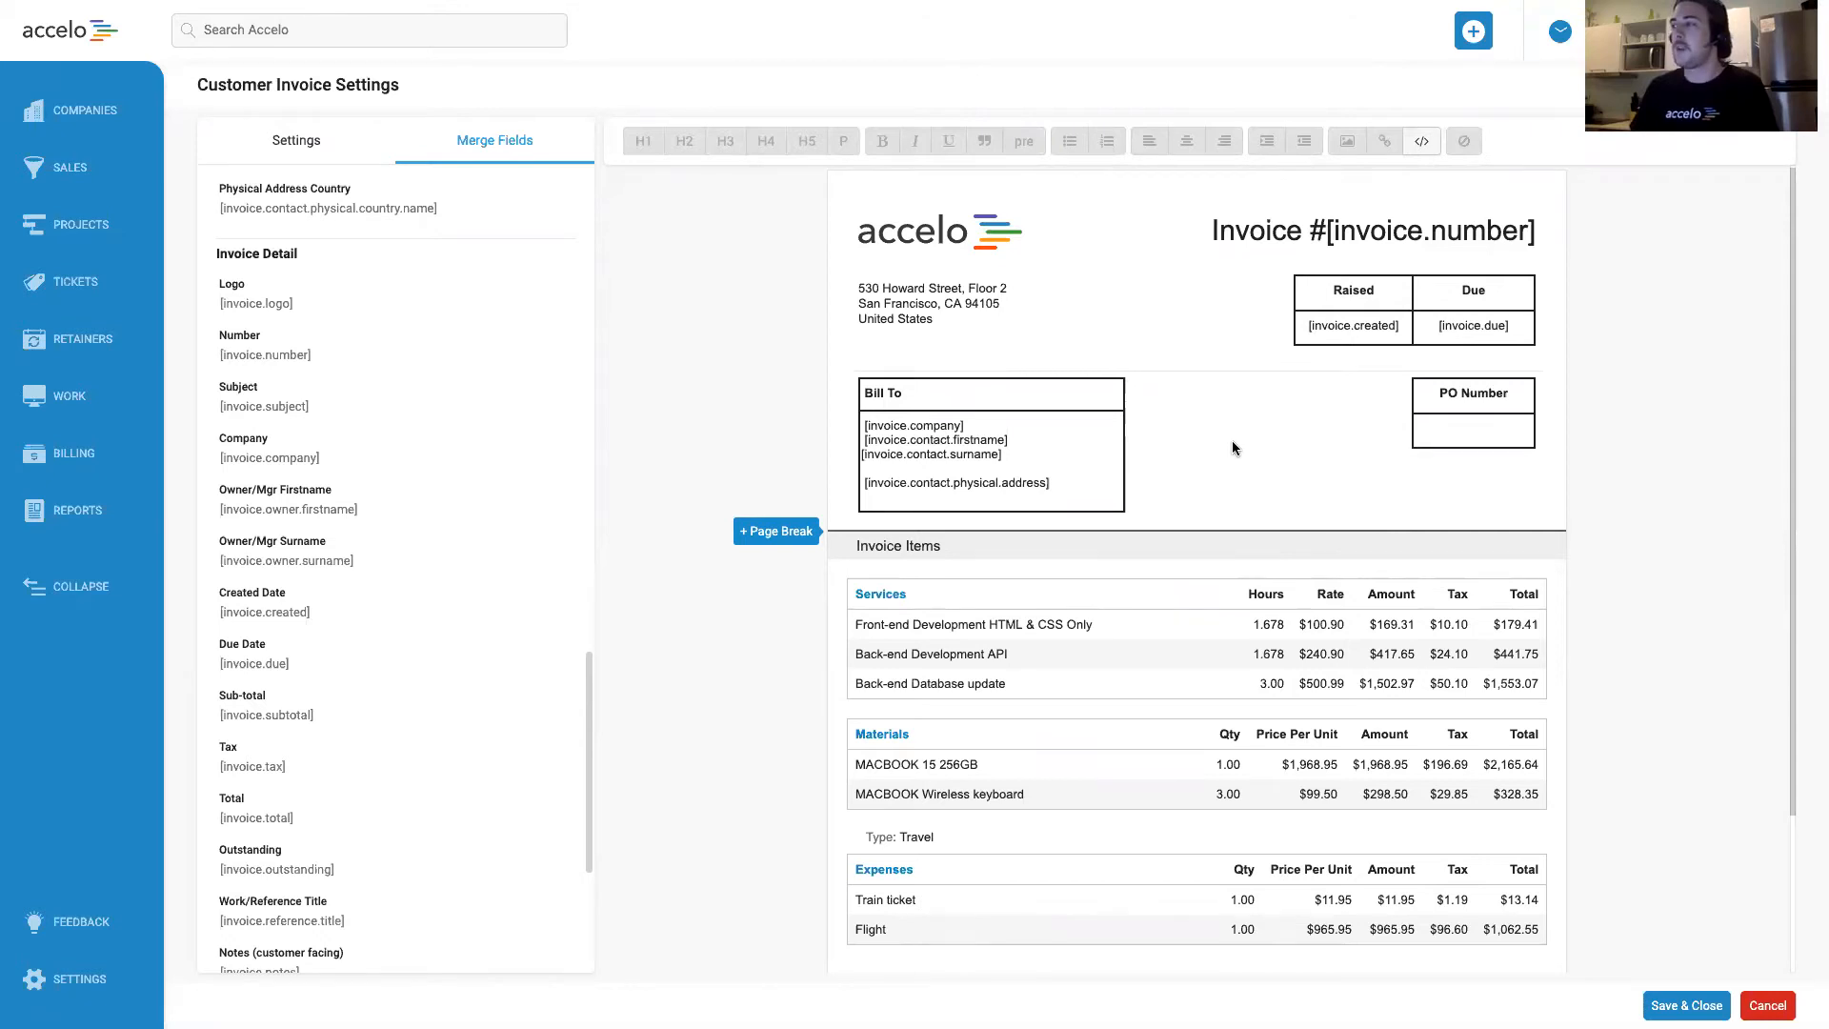
Clear the sub-total and tax rows below the invoice items.
scroll(1231, 438, "down", 4)
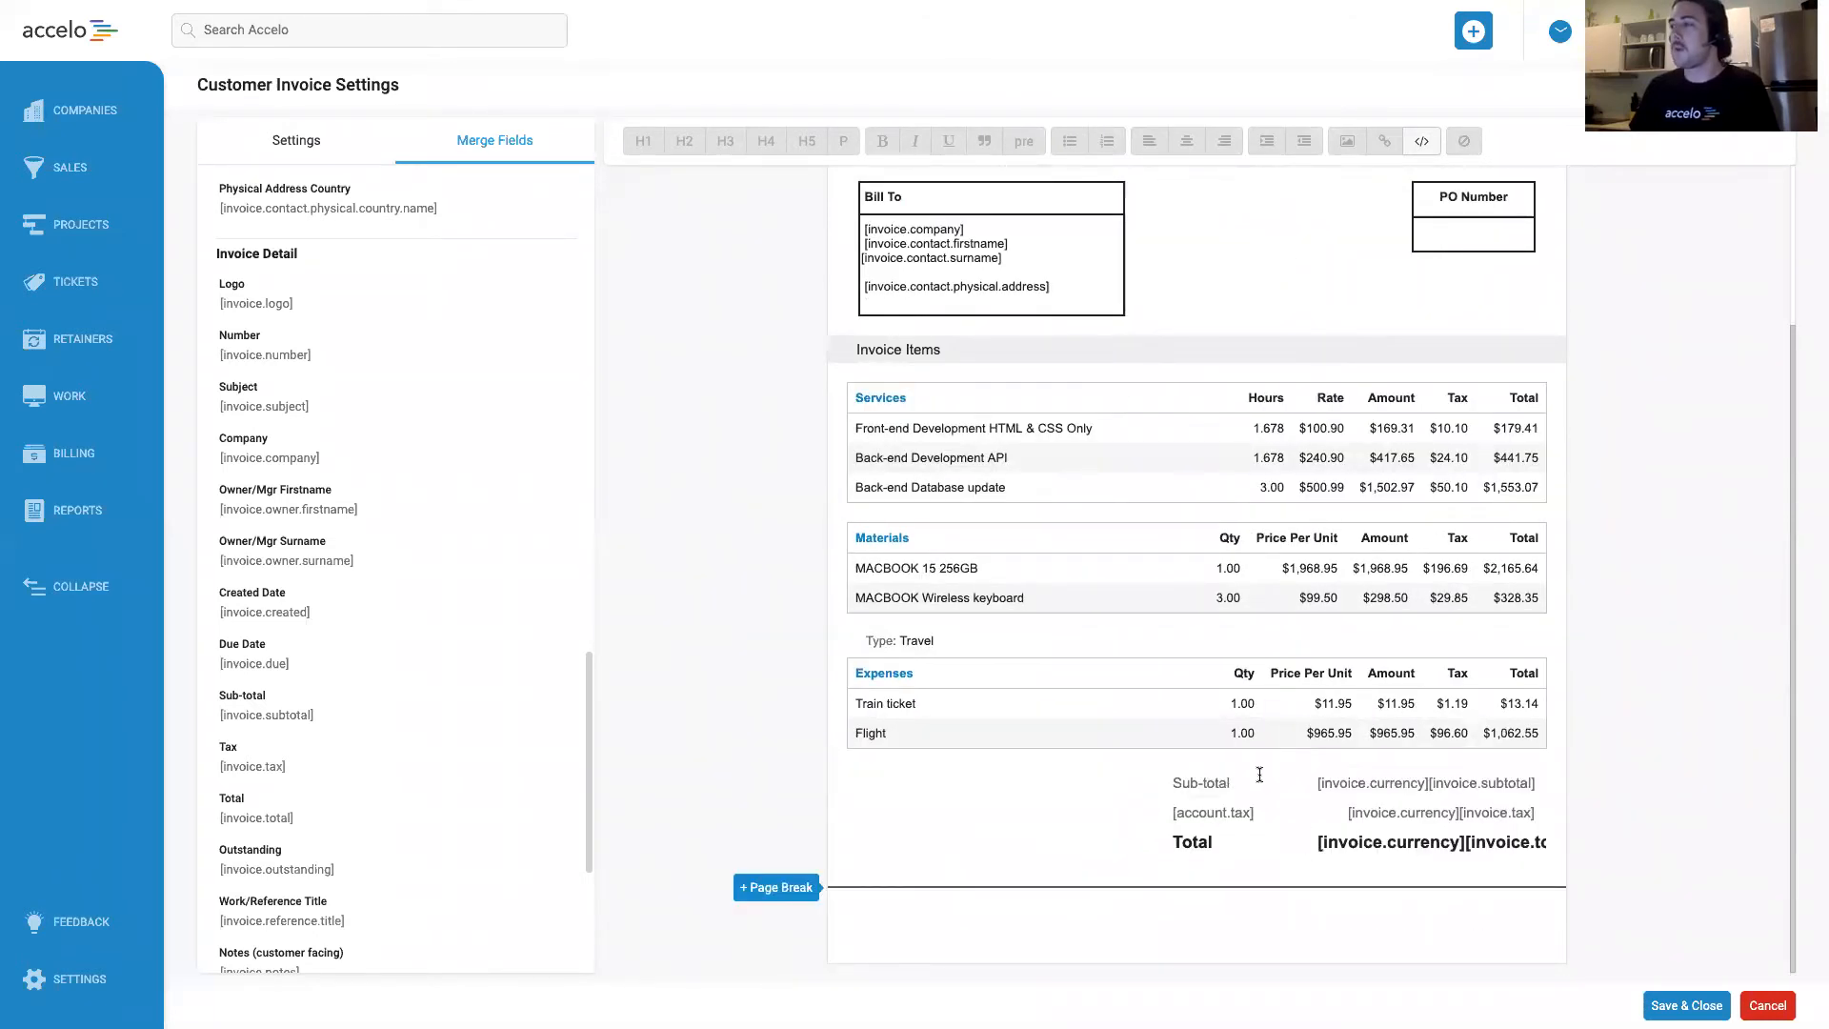
left_click(1263, 778)
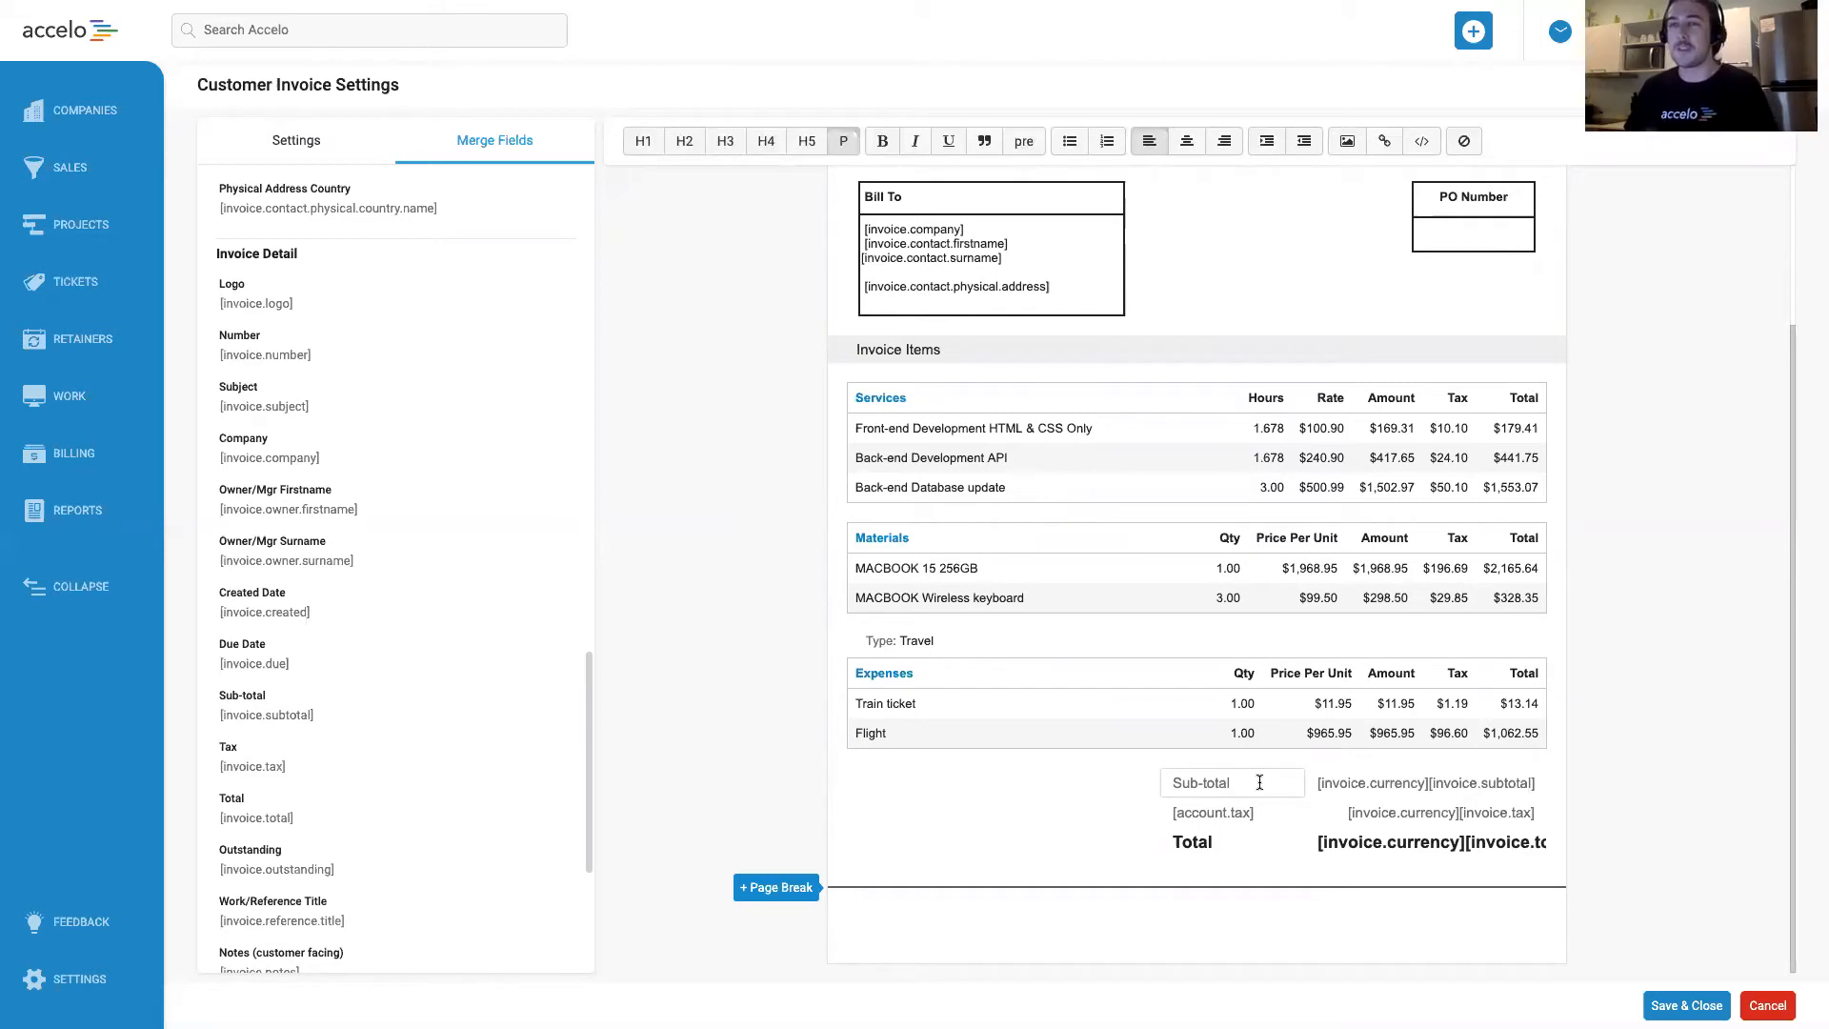
left_click_drag(1261, 779, 1137, 785)
key("BackSpace")
left_click_drag(1267, 820, 1117, 823)
key("BackSpace")
triple_click(1432, 824)
key("BackSpace")
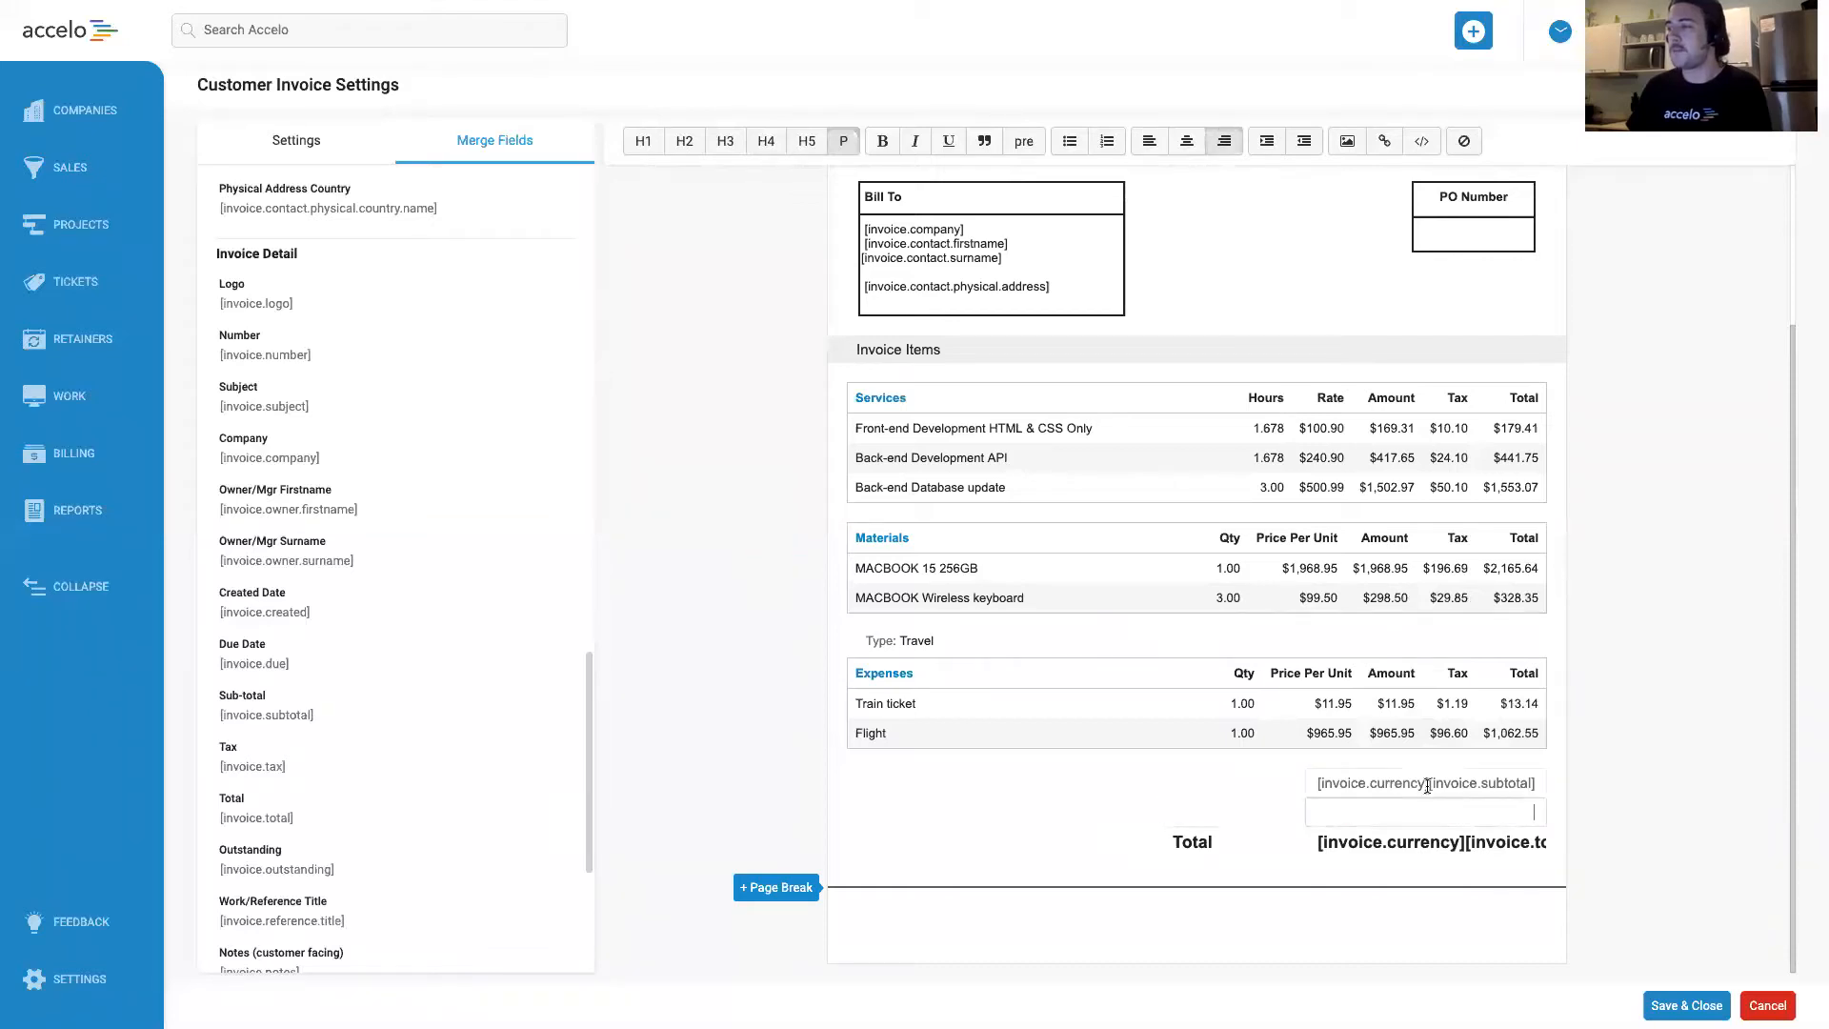
Copy the Total label and its amount merge fields into the first summary row, right-aligning the label.
left_click_drag(1238, 850, 1137, 846)
key("ctrl+c")
left_click(1221, 783)
key("ctrl+v")
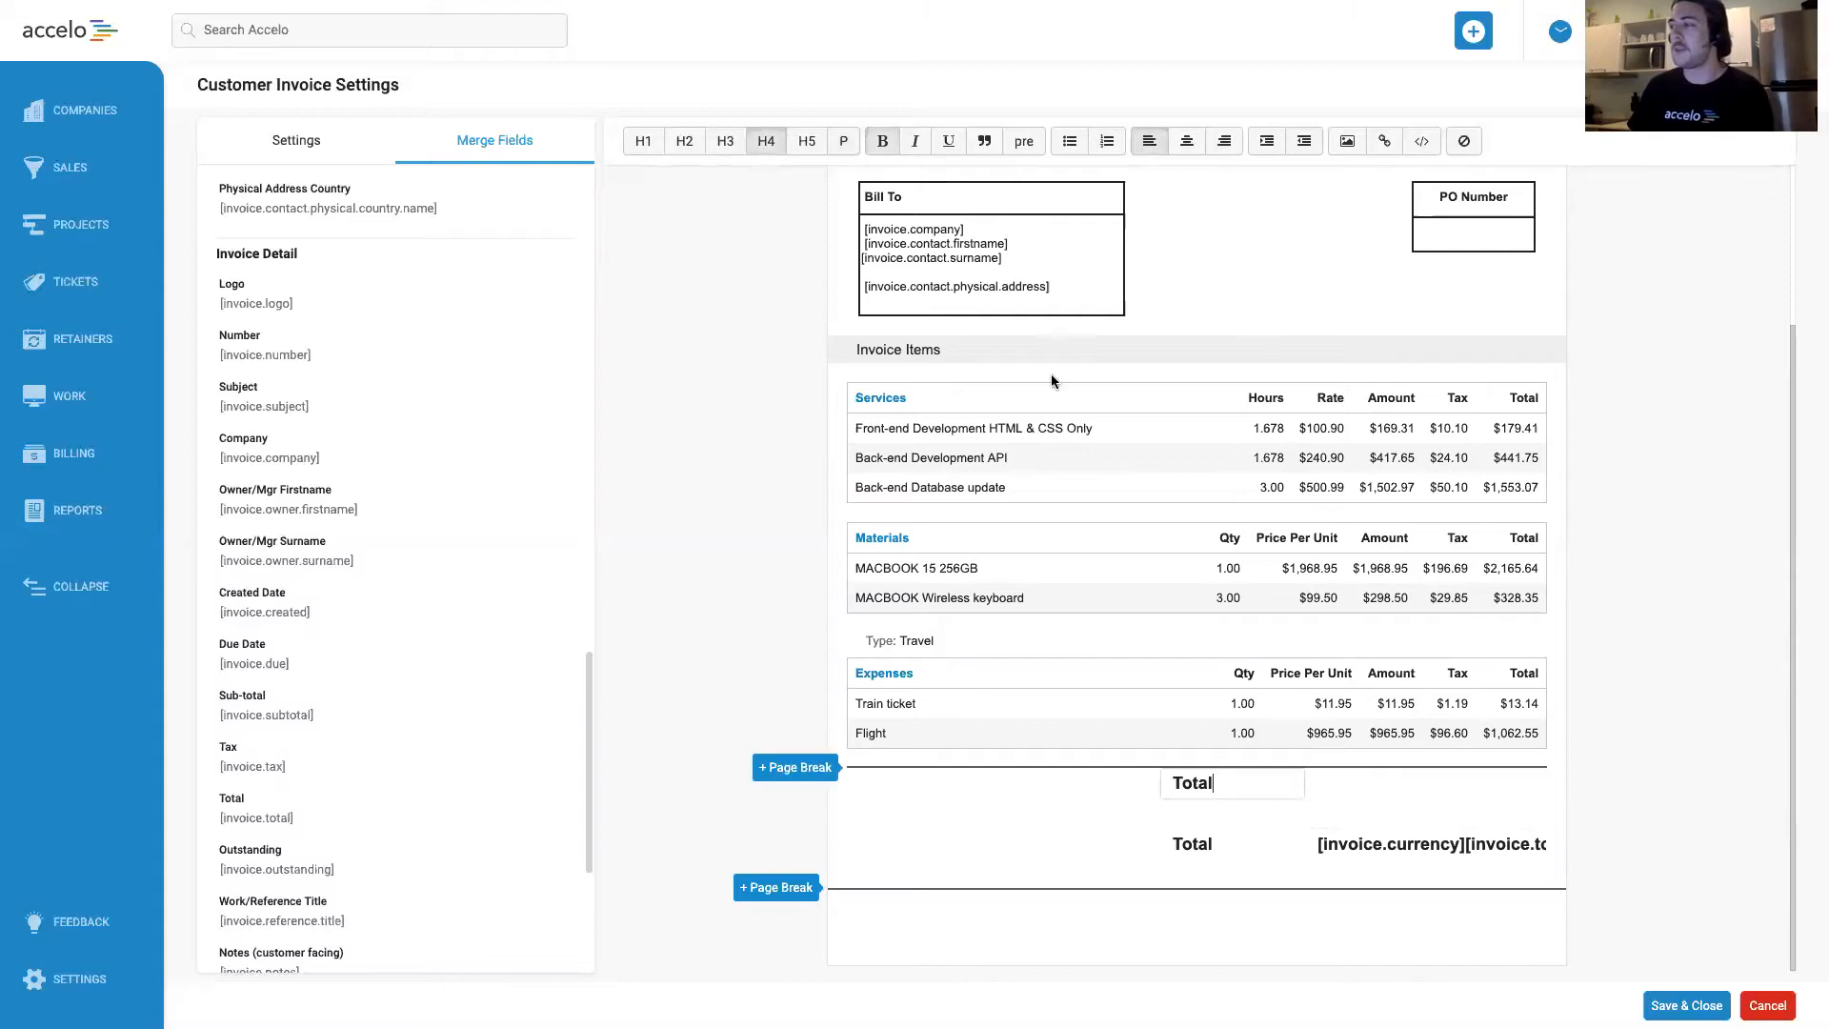
left_click(1224, 141)
triple_click(1416, 844)
key("ctrl+c")
left_click(1398, 769)
key("ctrl+v")
Delete the original Total label and amount from the last summary row.
triple_click(1398, 846)
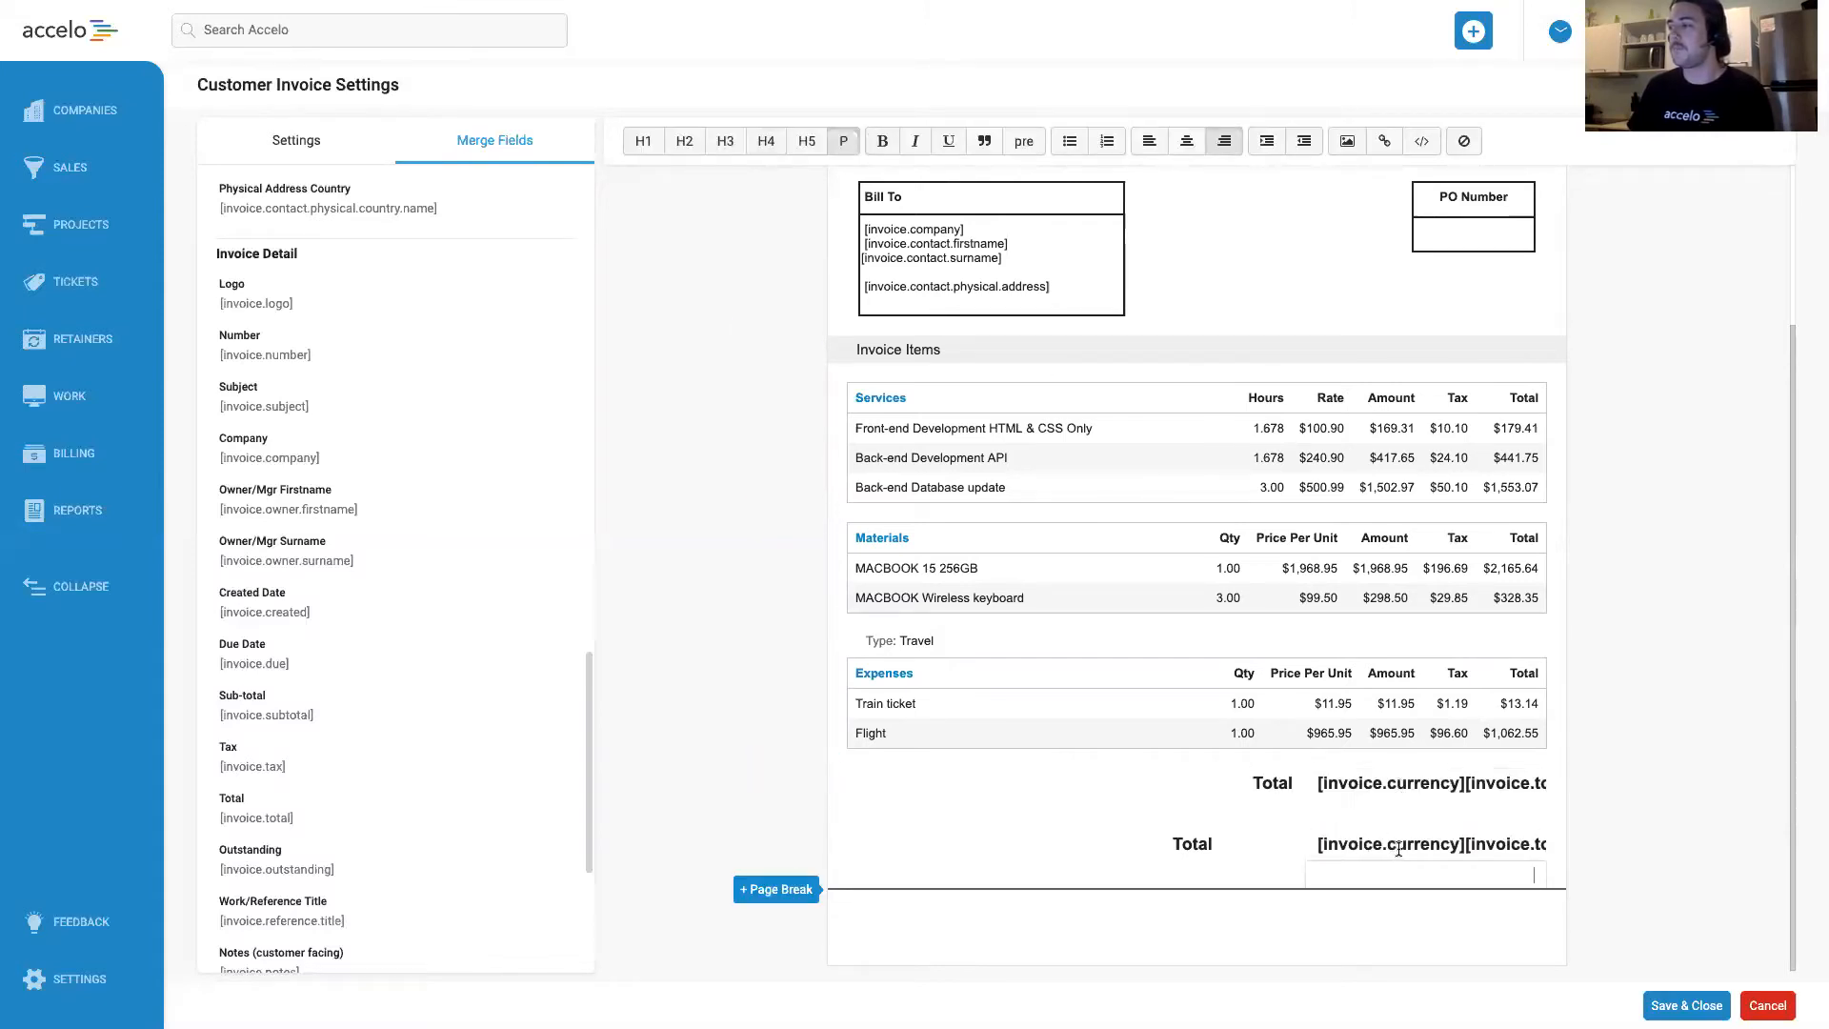
key("Delete")
left_click(1238, 836)
triple_click(1238, 837)
key("Delete")
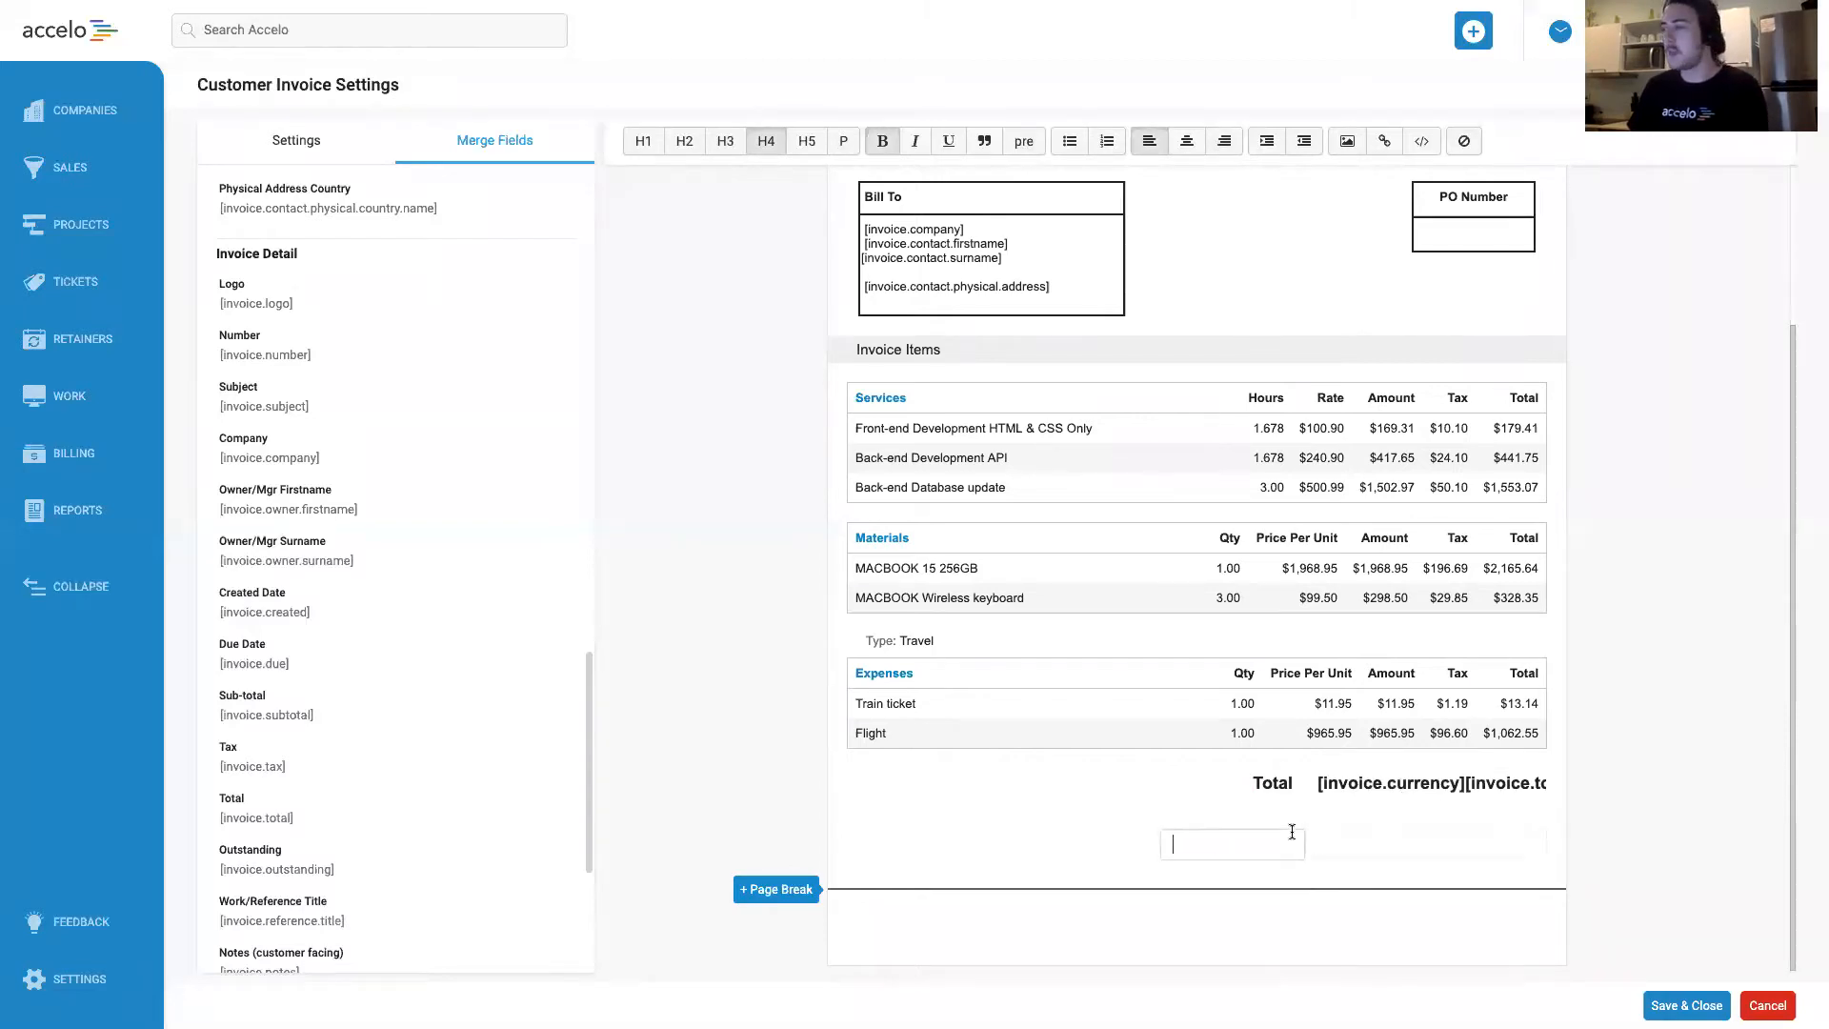
Try entering "Thanks!" in the empty amount cell of the last summary row, and clear it.
left_click(1353, 805)
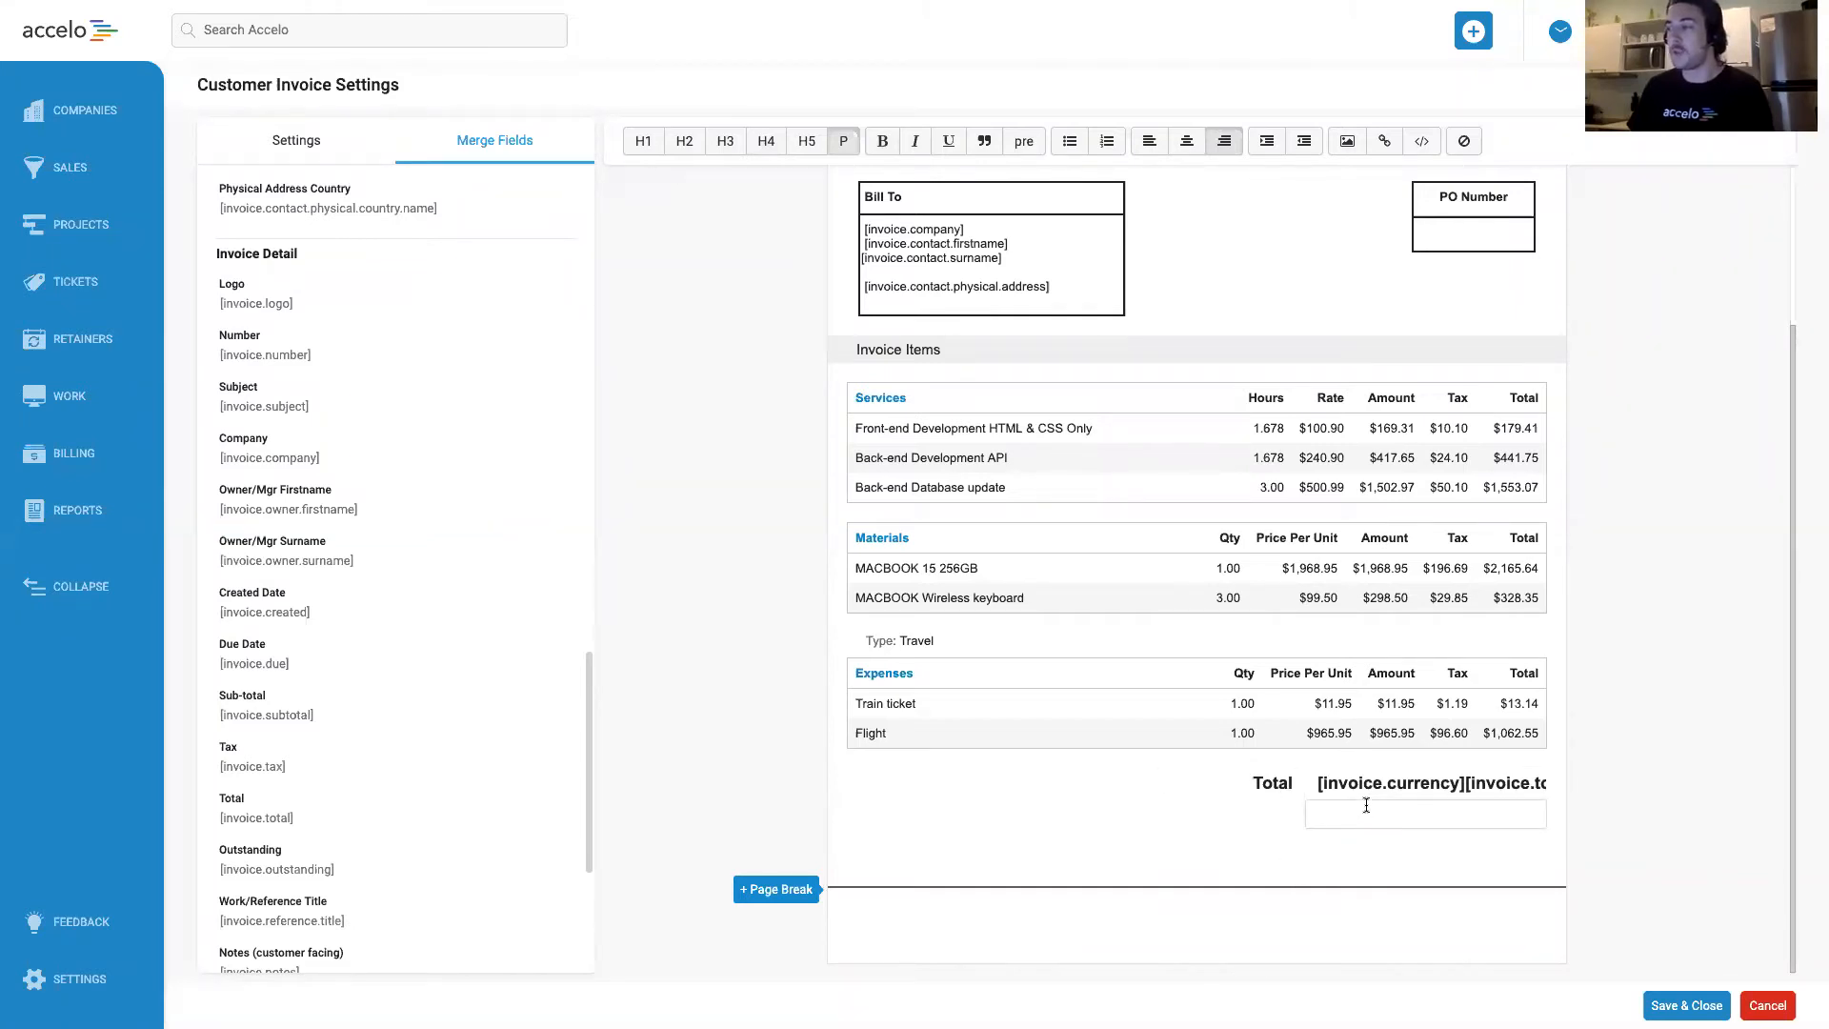
left_click(1259, 848)
left_click(1416, 846)
type("Thanks!")
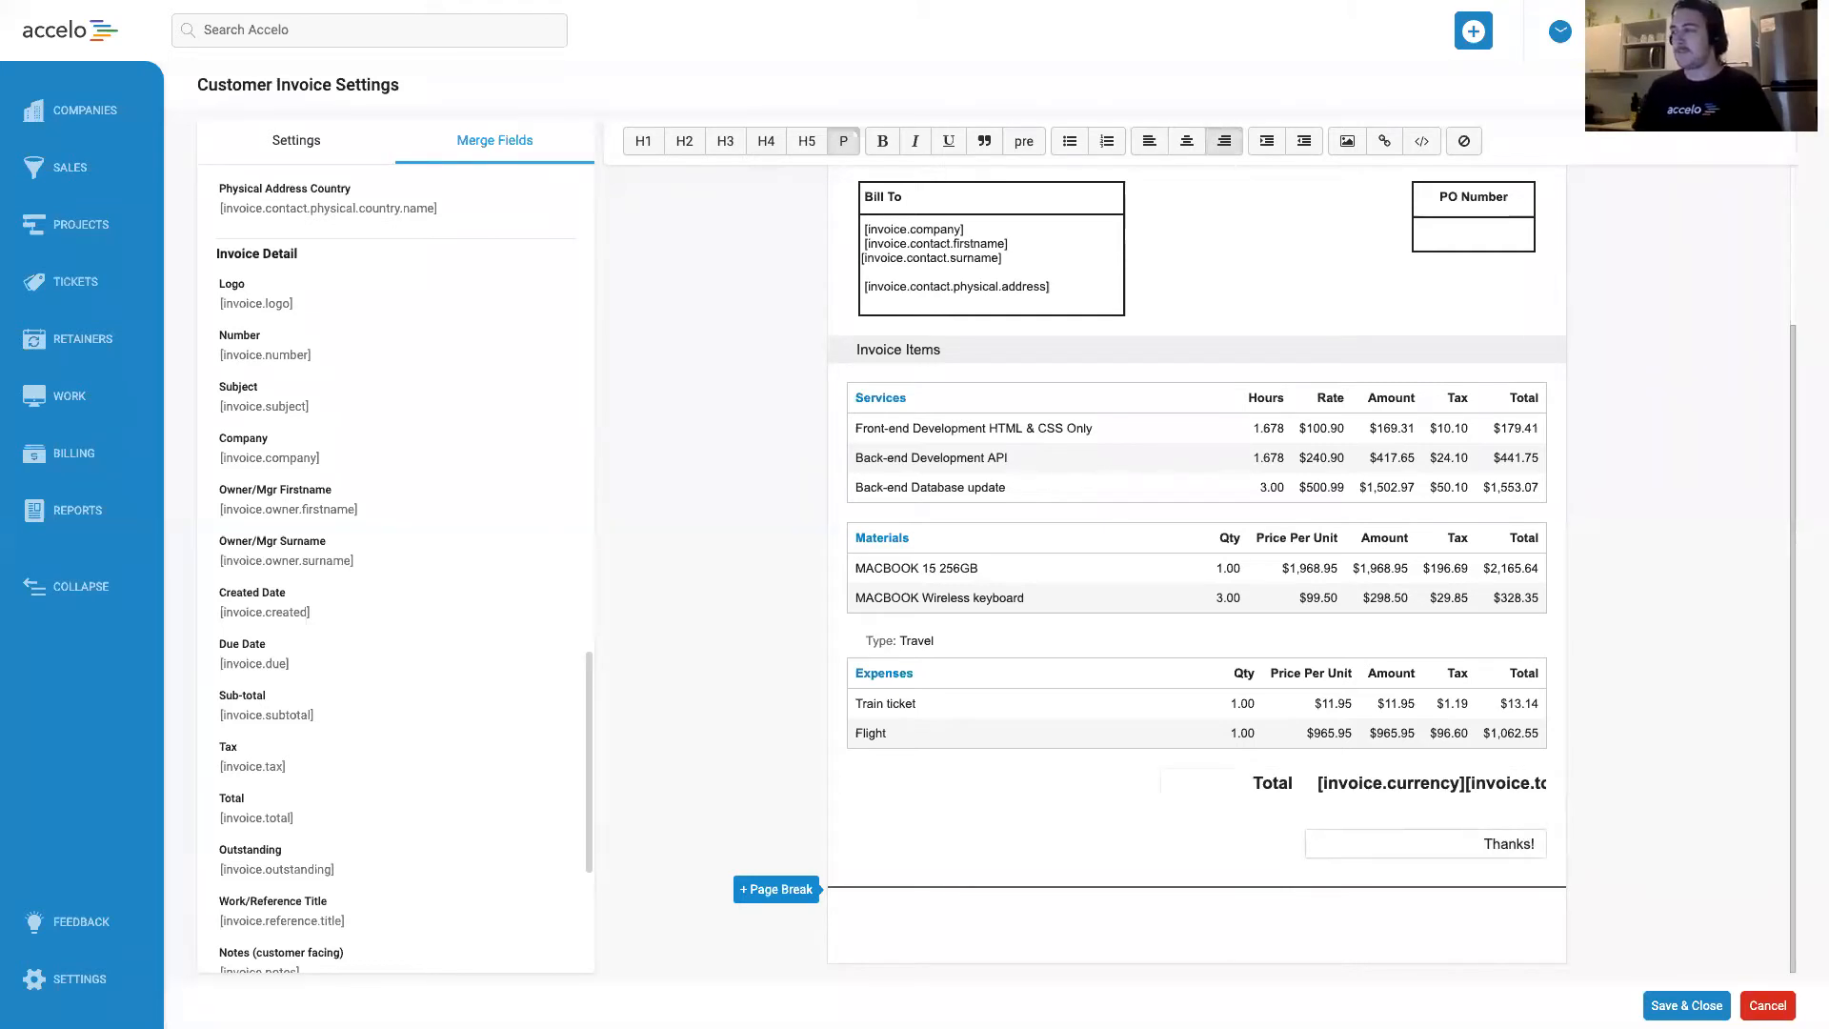
key("super+a")
key("BackSpace")
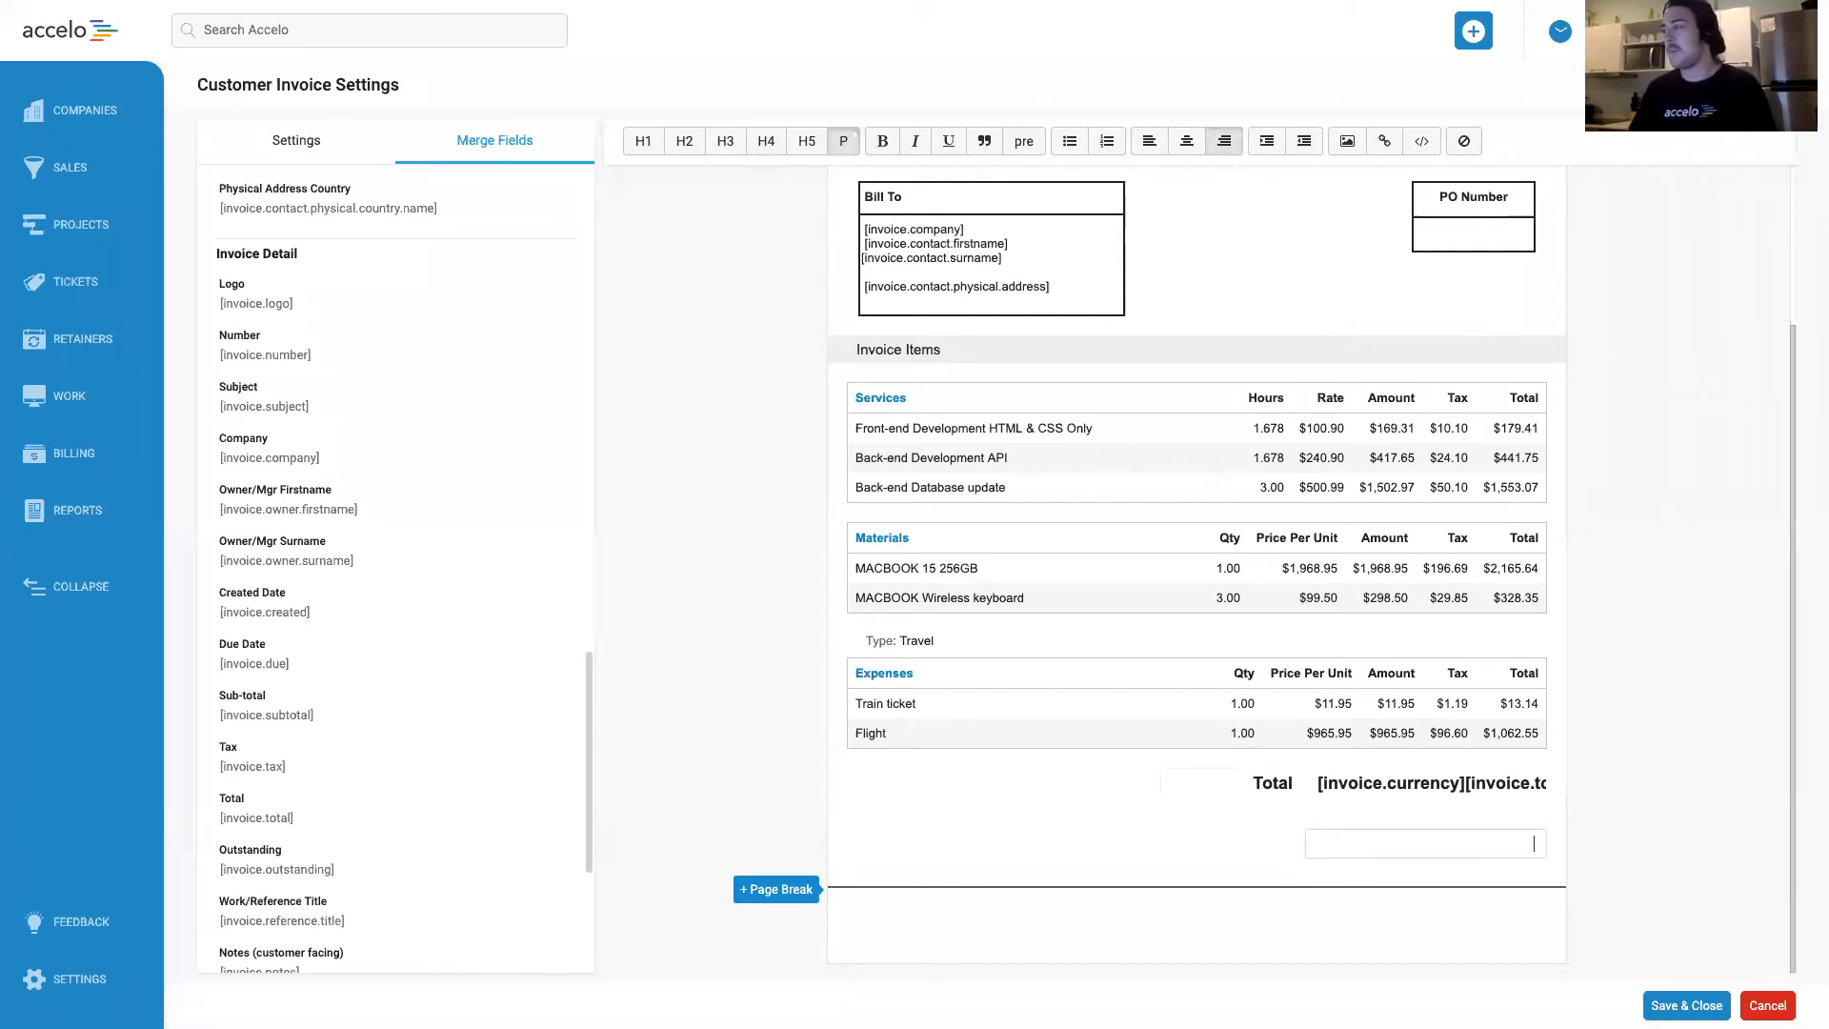
Replace the [invoice.currency] merge field in the Total amount with "$", keeping [invoice.total].
left_click(1472, 784)
double_click(1468, 783)
double_click(1311, 791)
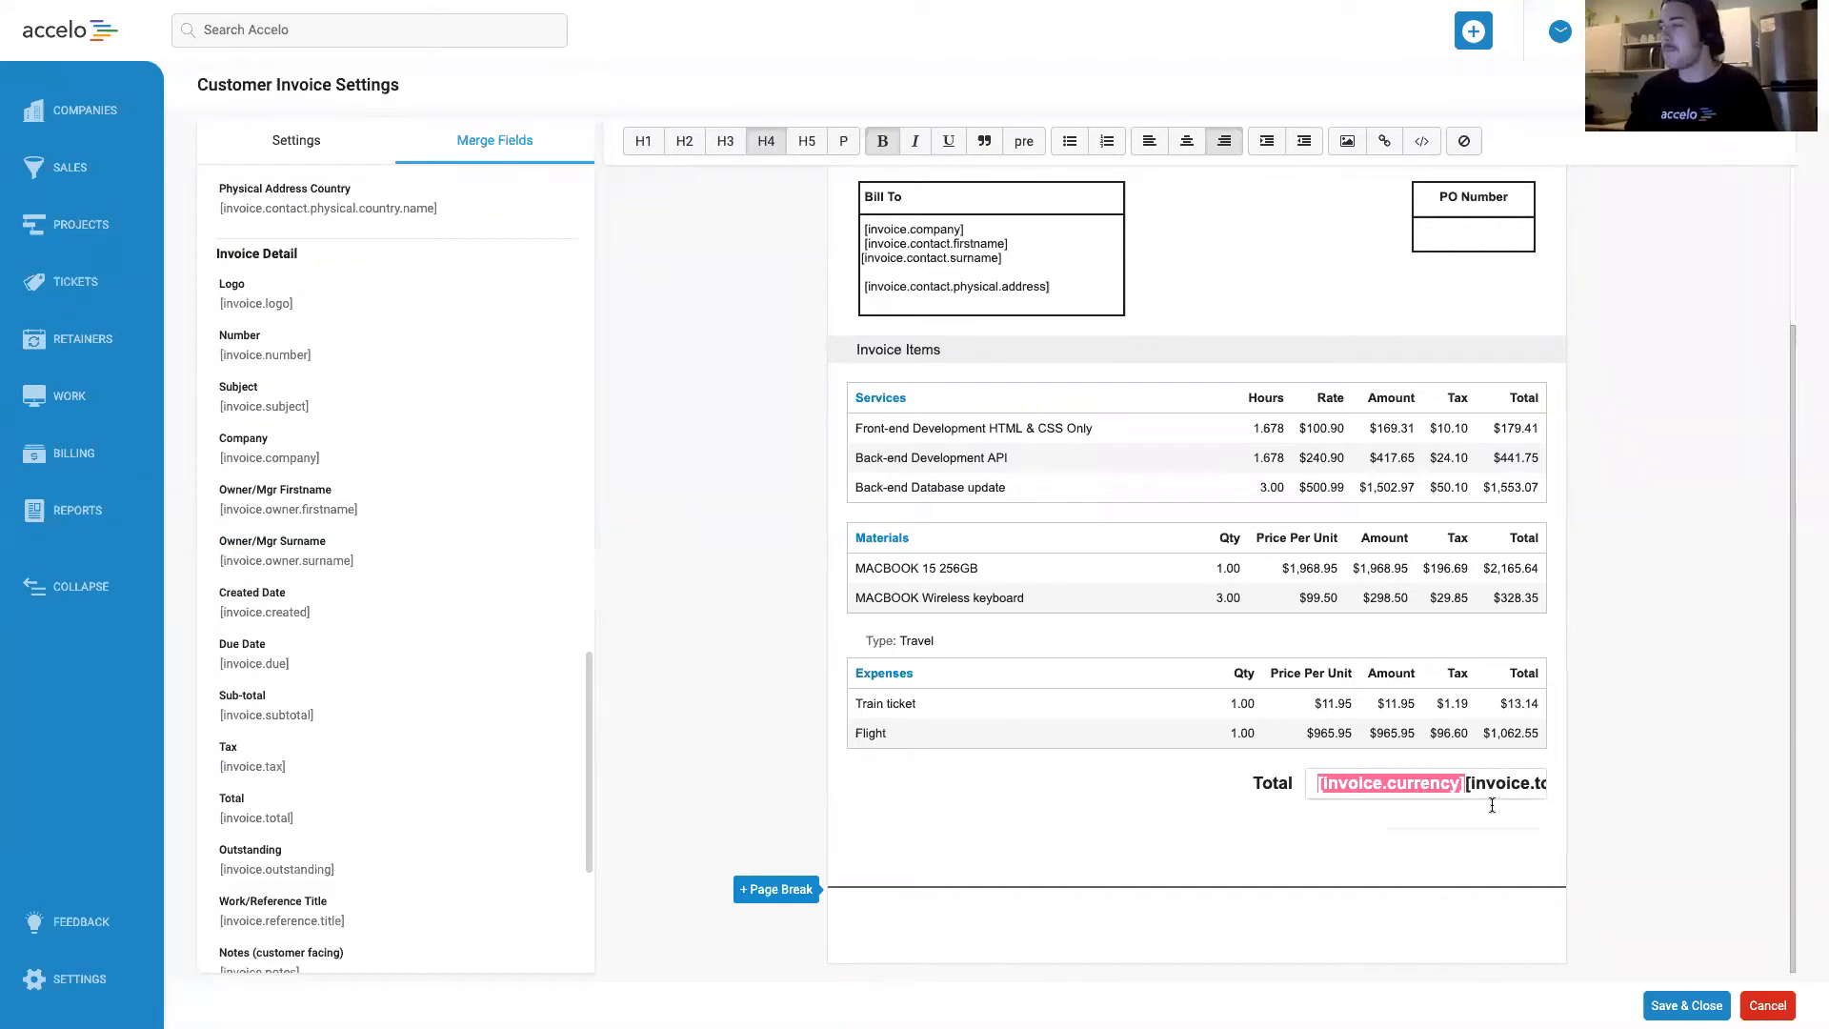
type("$[invoice.total")
left_click_drag(1388, 789, 1544, 789)
left_click(1544, 790)
left_click(1551, 791)
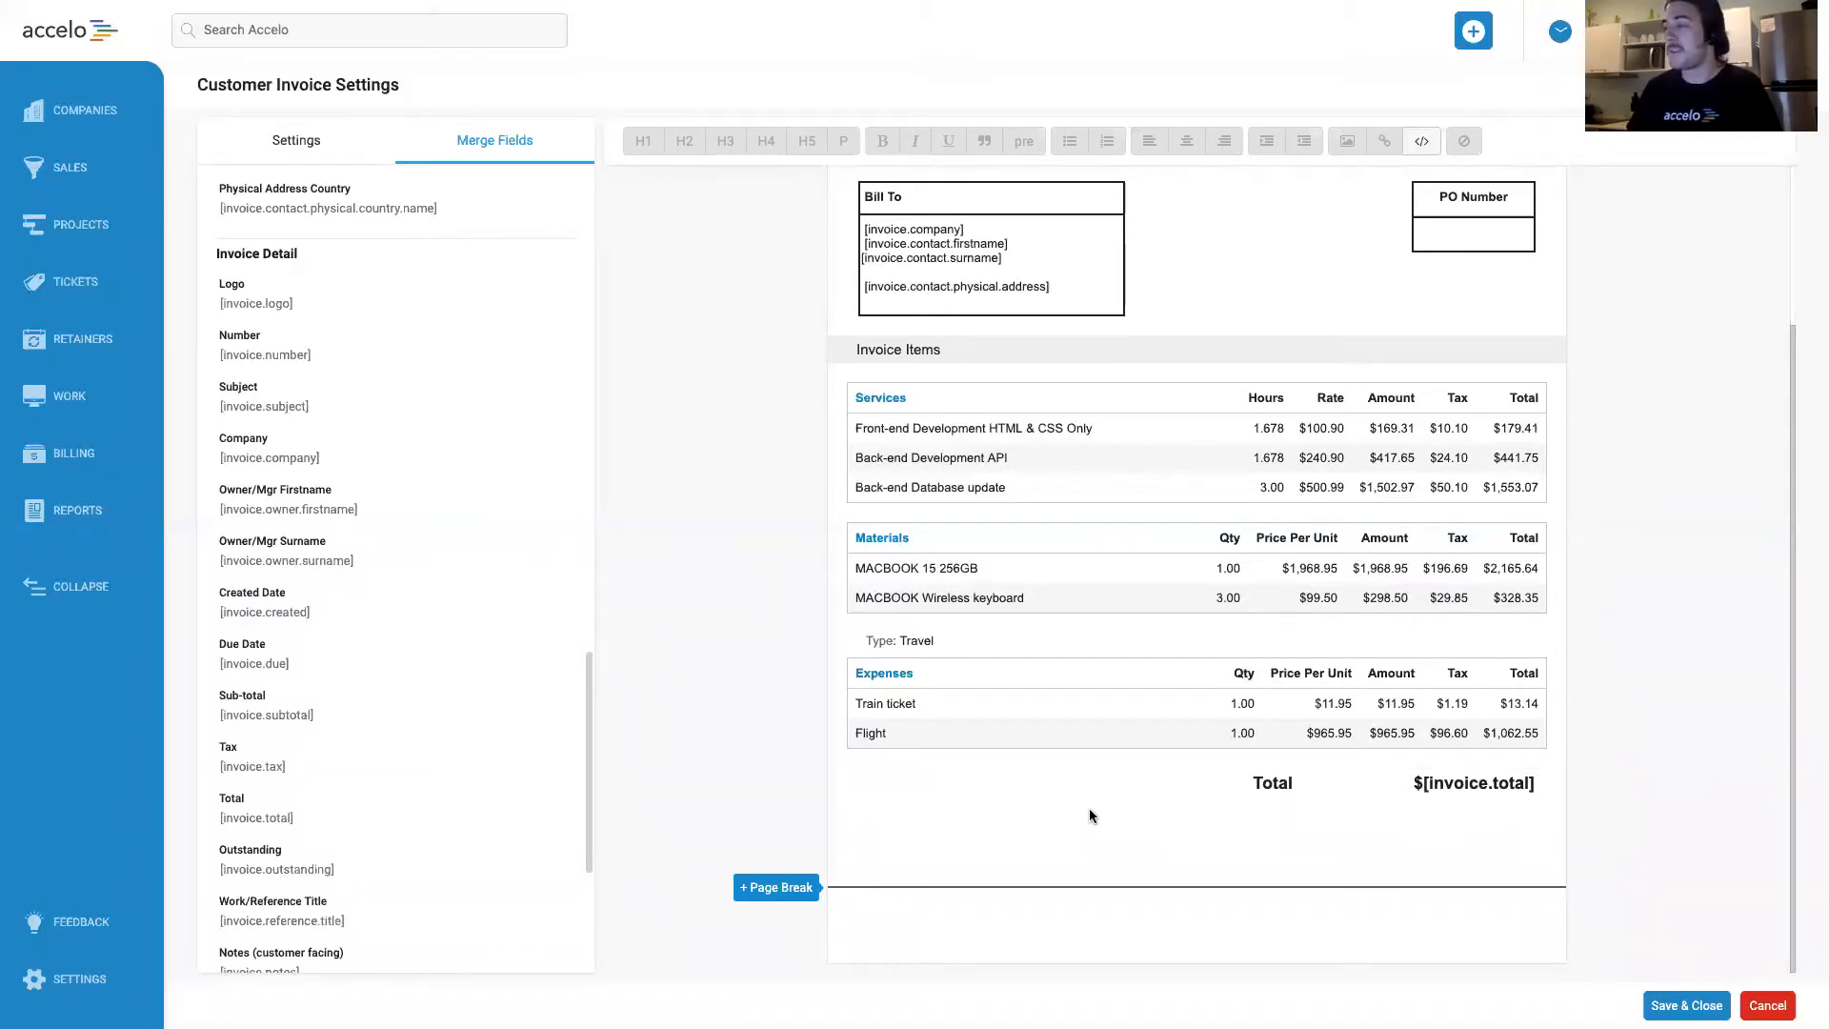
Try inserting the Pay via Paypal Link merge field [invoice.paypal] in the footer block, and delete it.
left_click(938, 939)
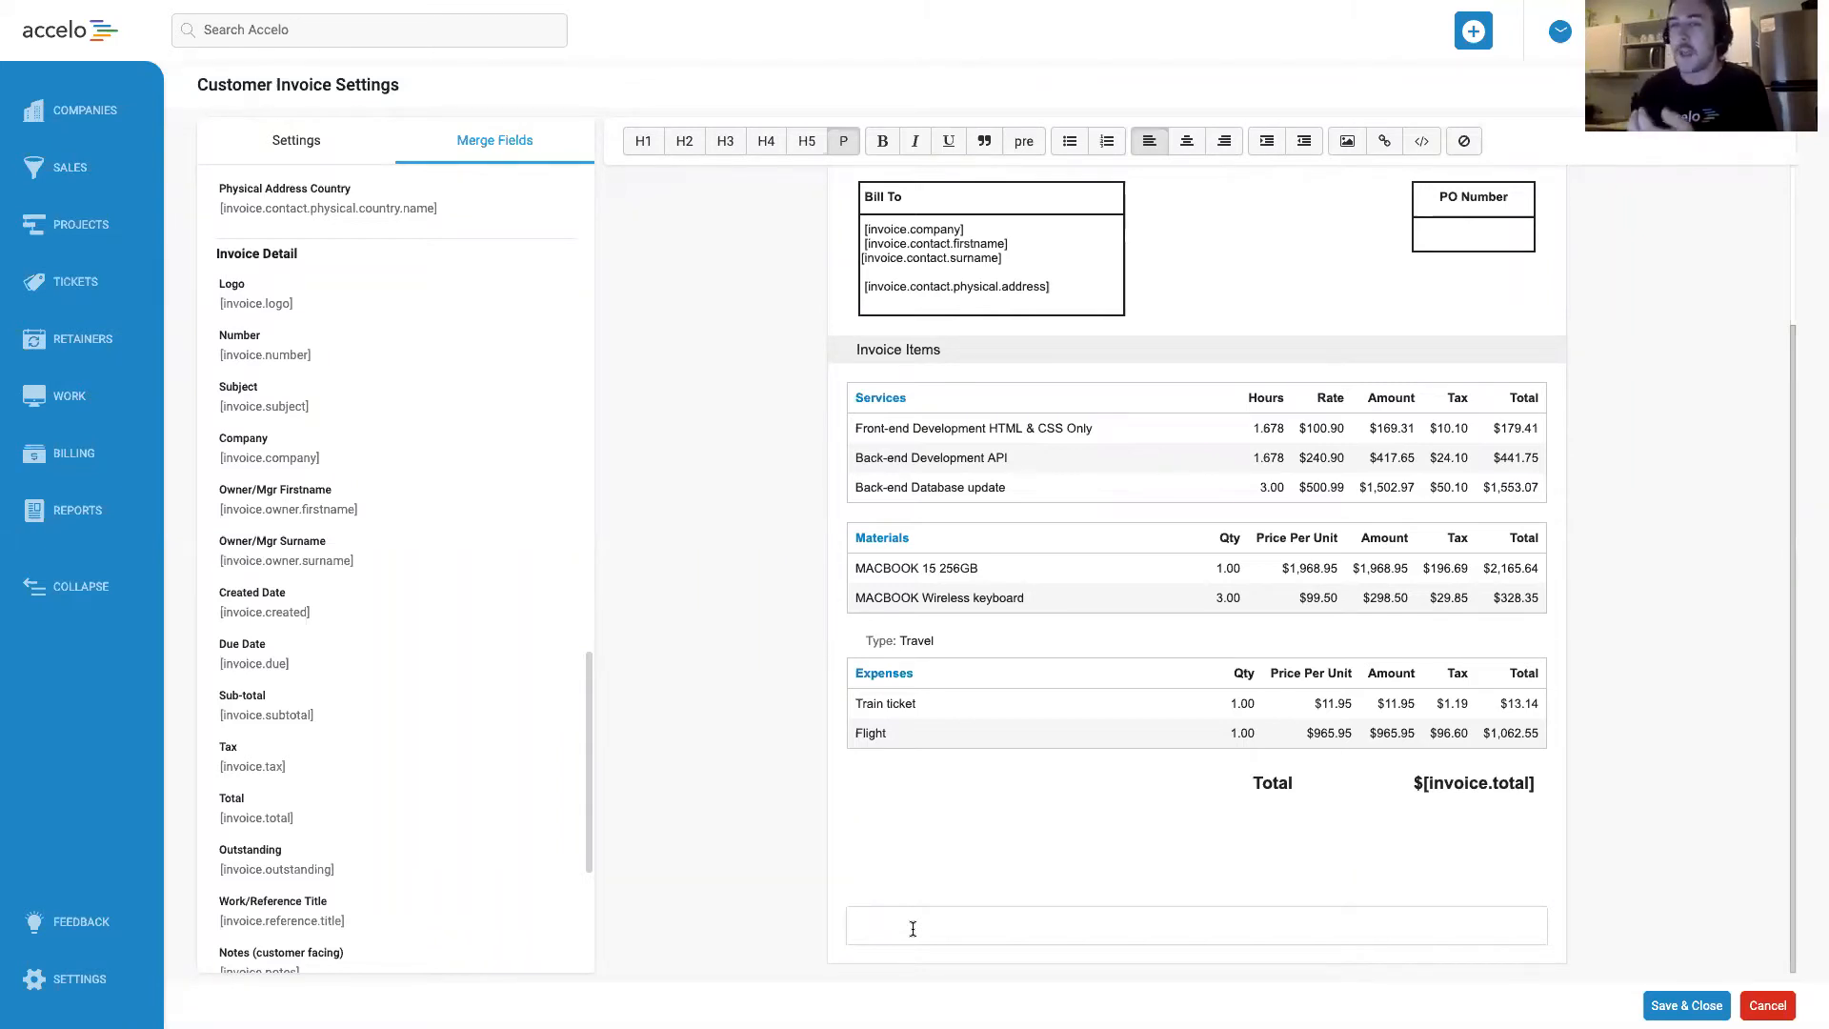
scroll(457, 624, "down", 4)
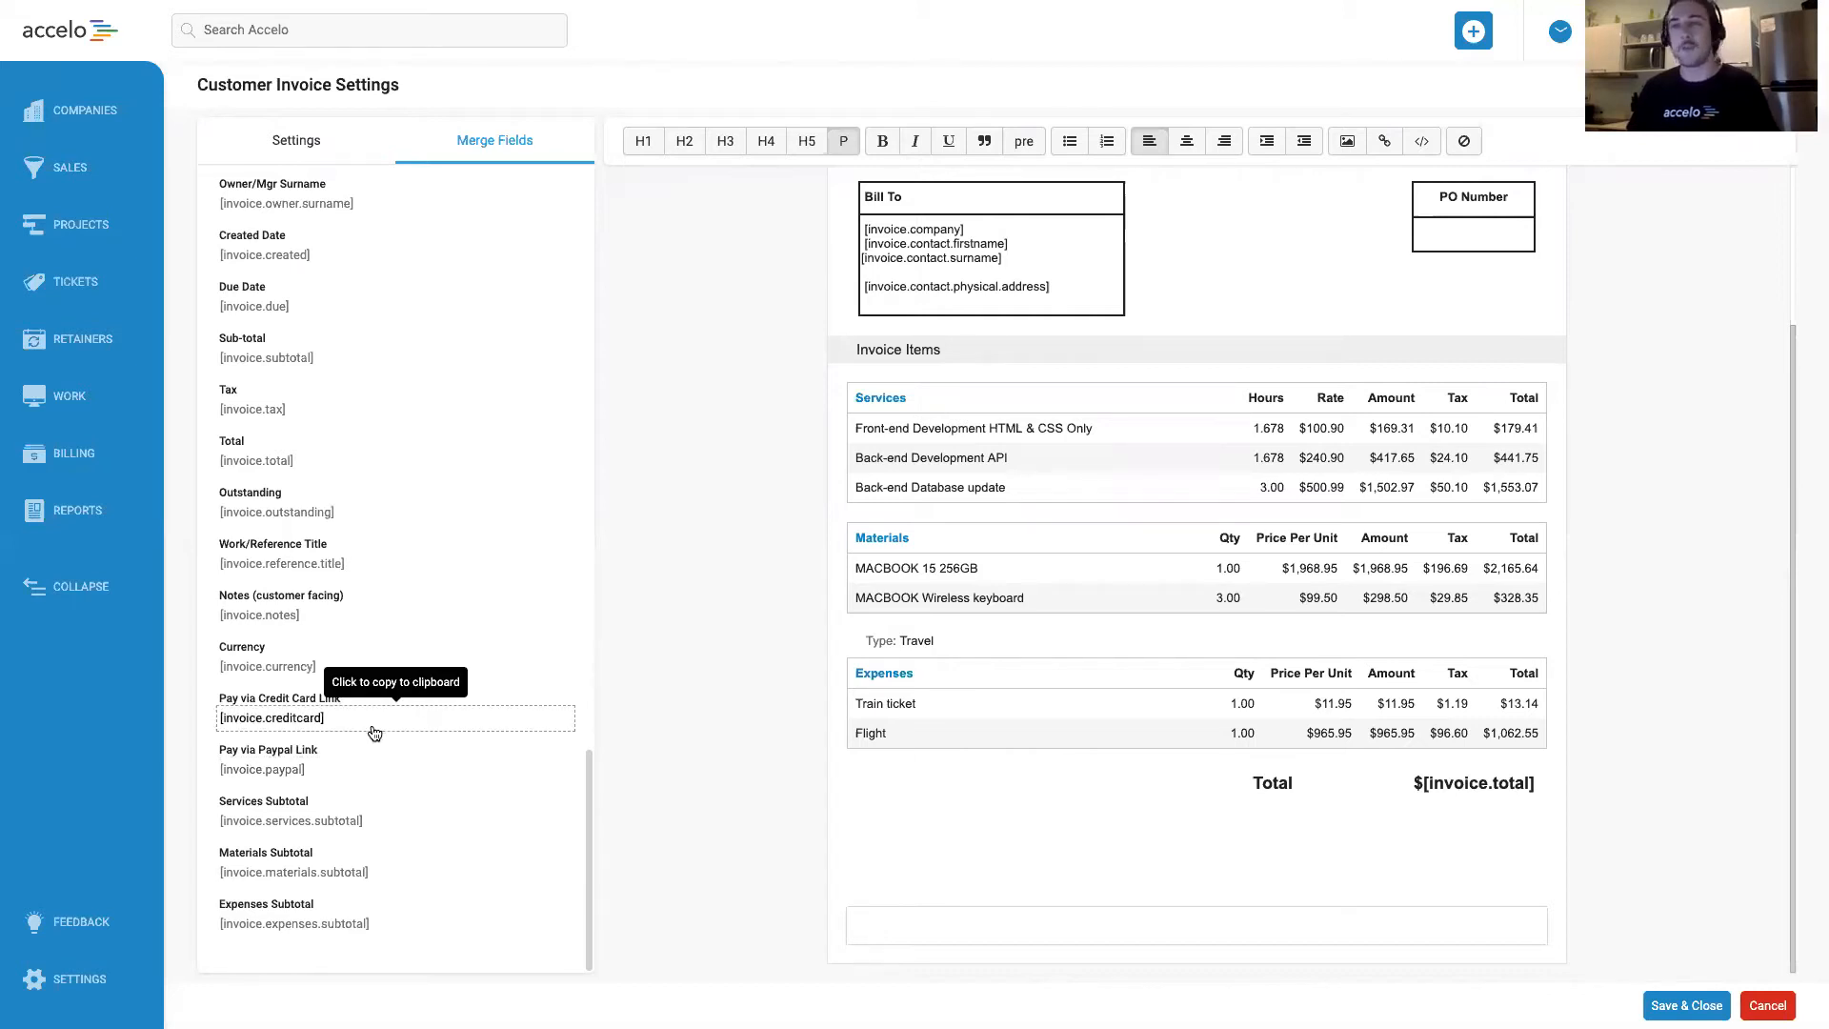
left_click(344, 781)
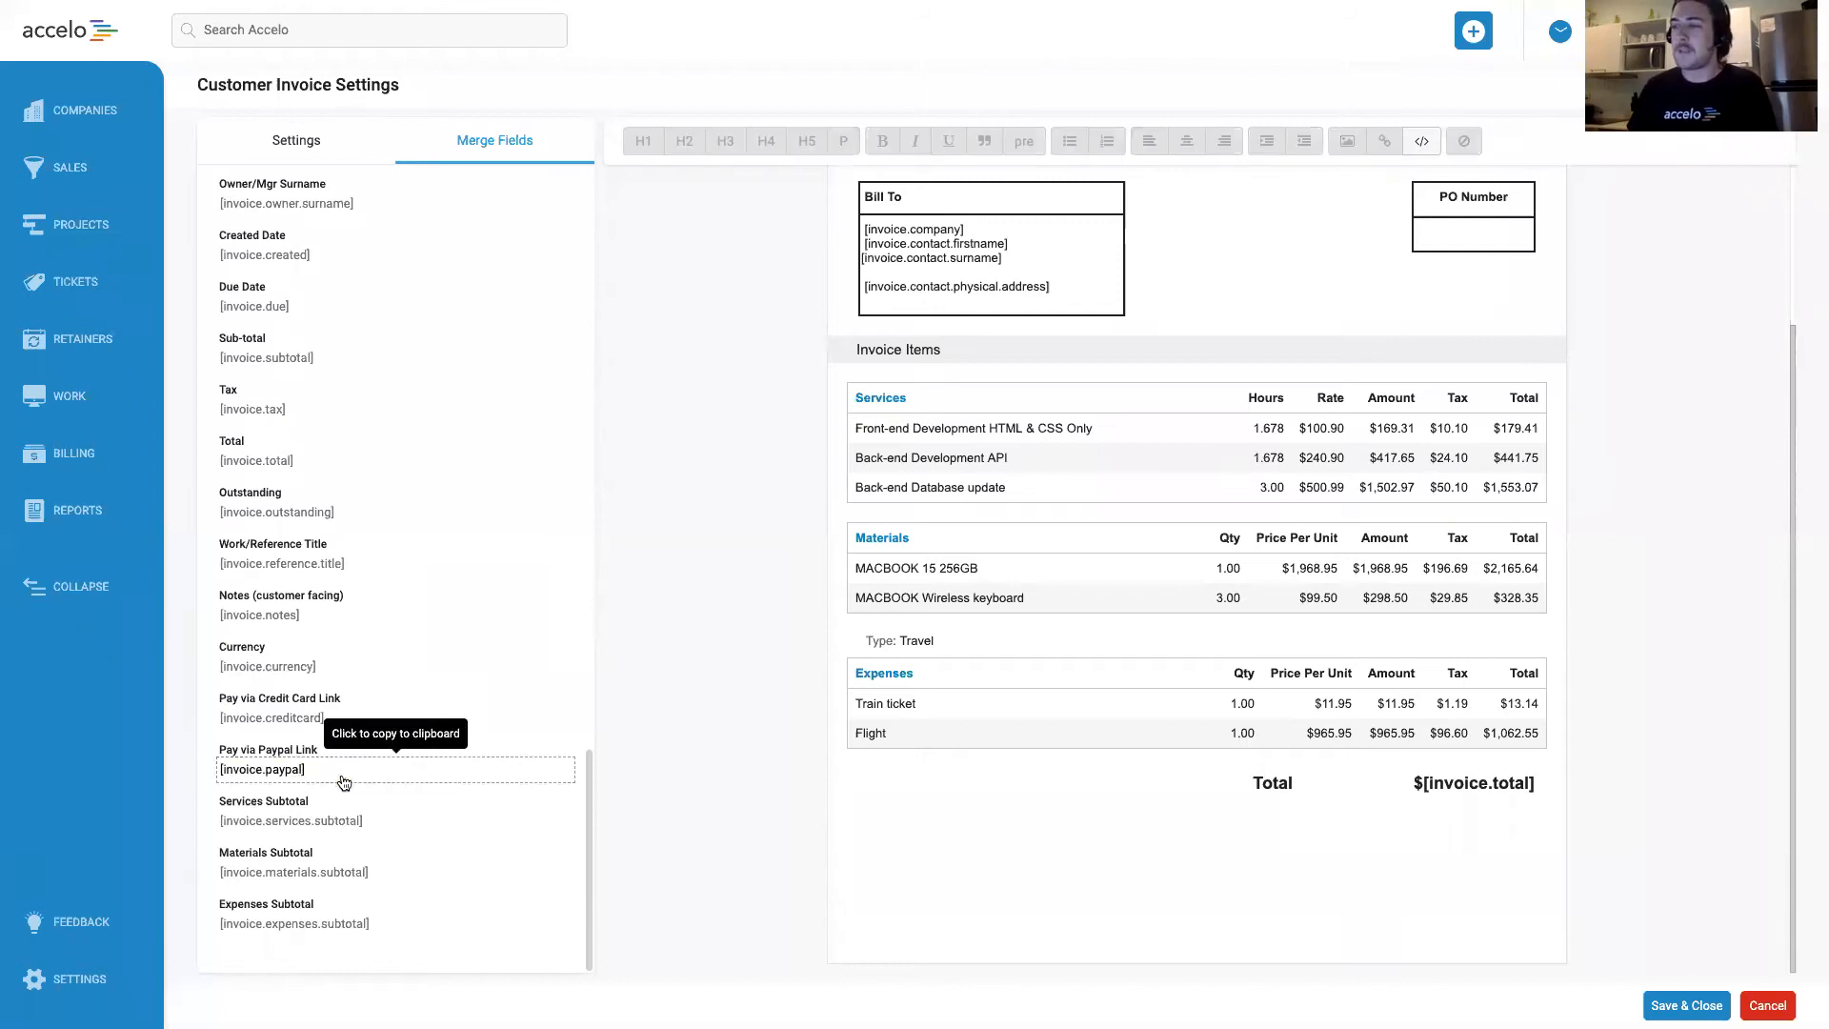
left_click(915, 917)
key("ctrl+v")
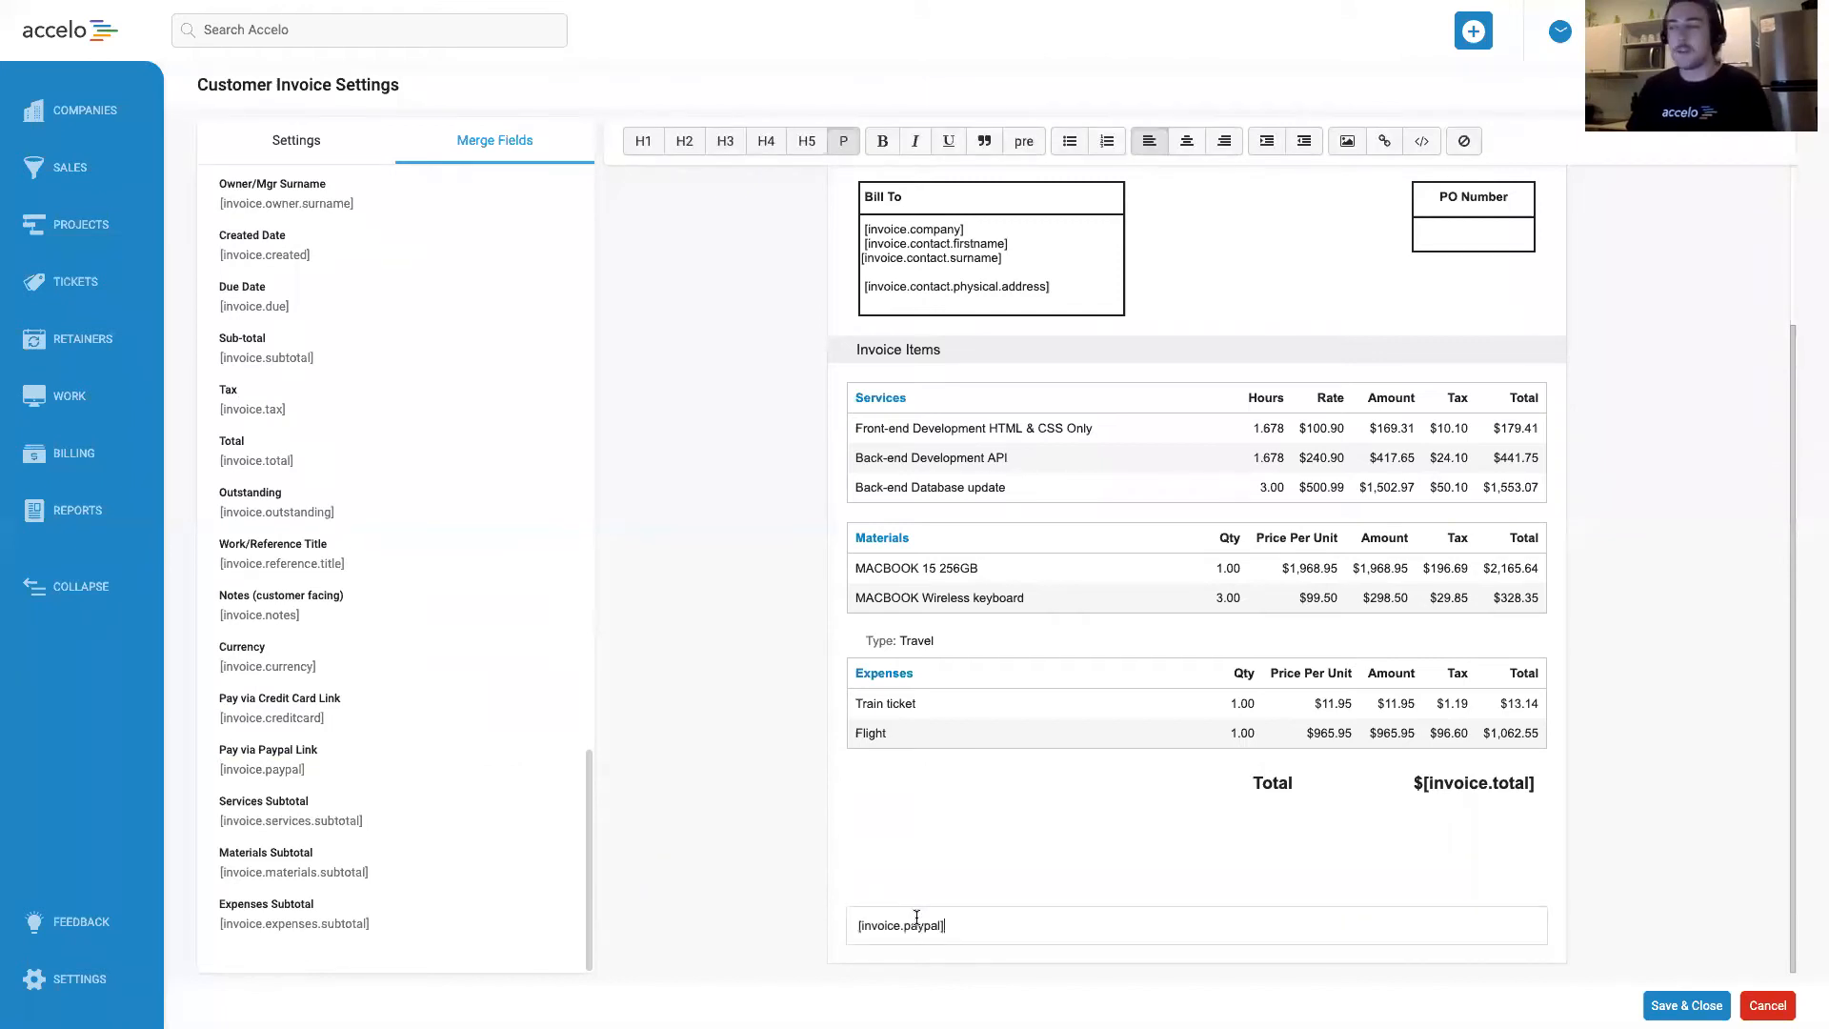
triple_click(970, 924)
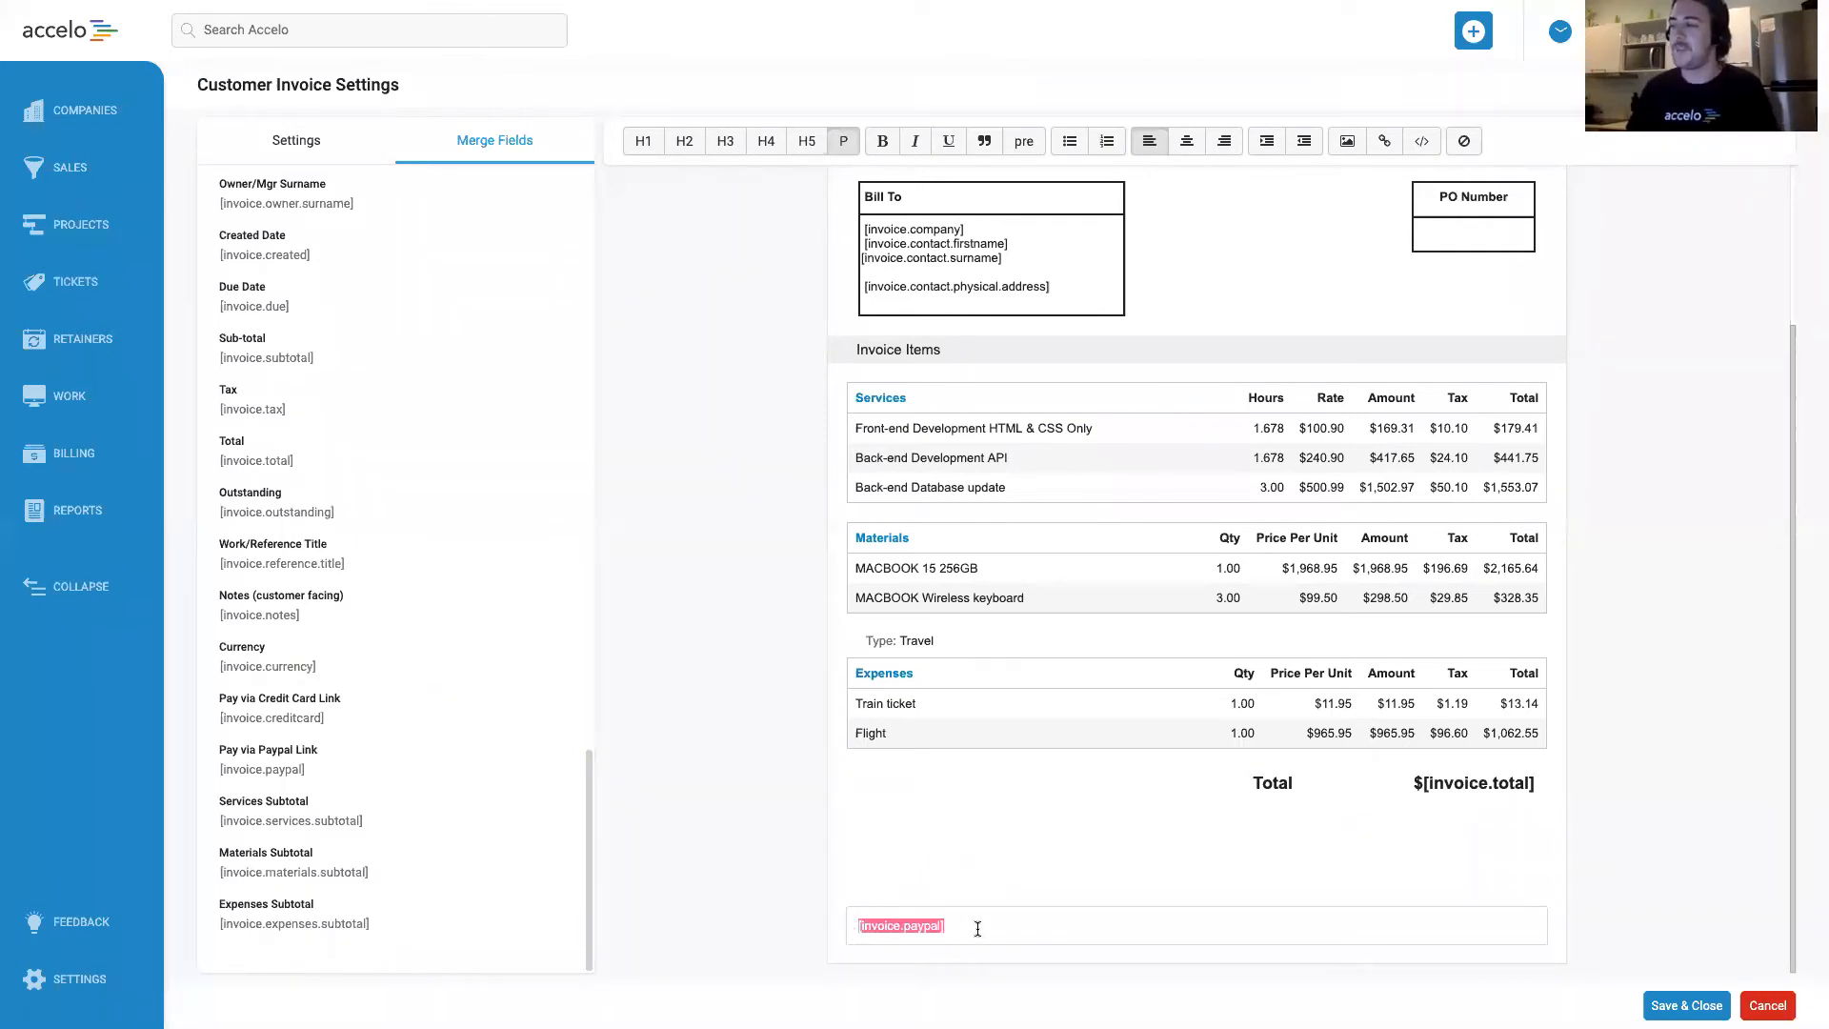
key("BackSpace")
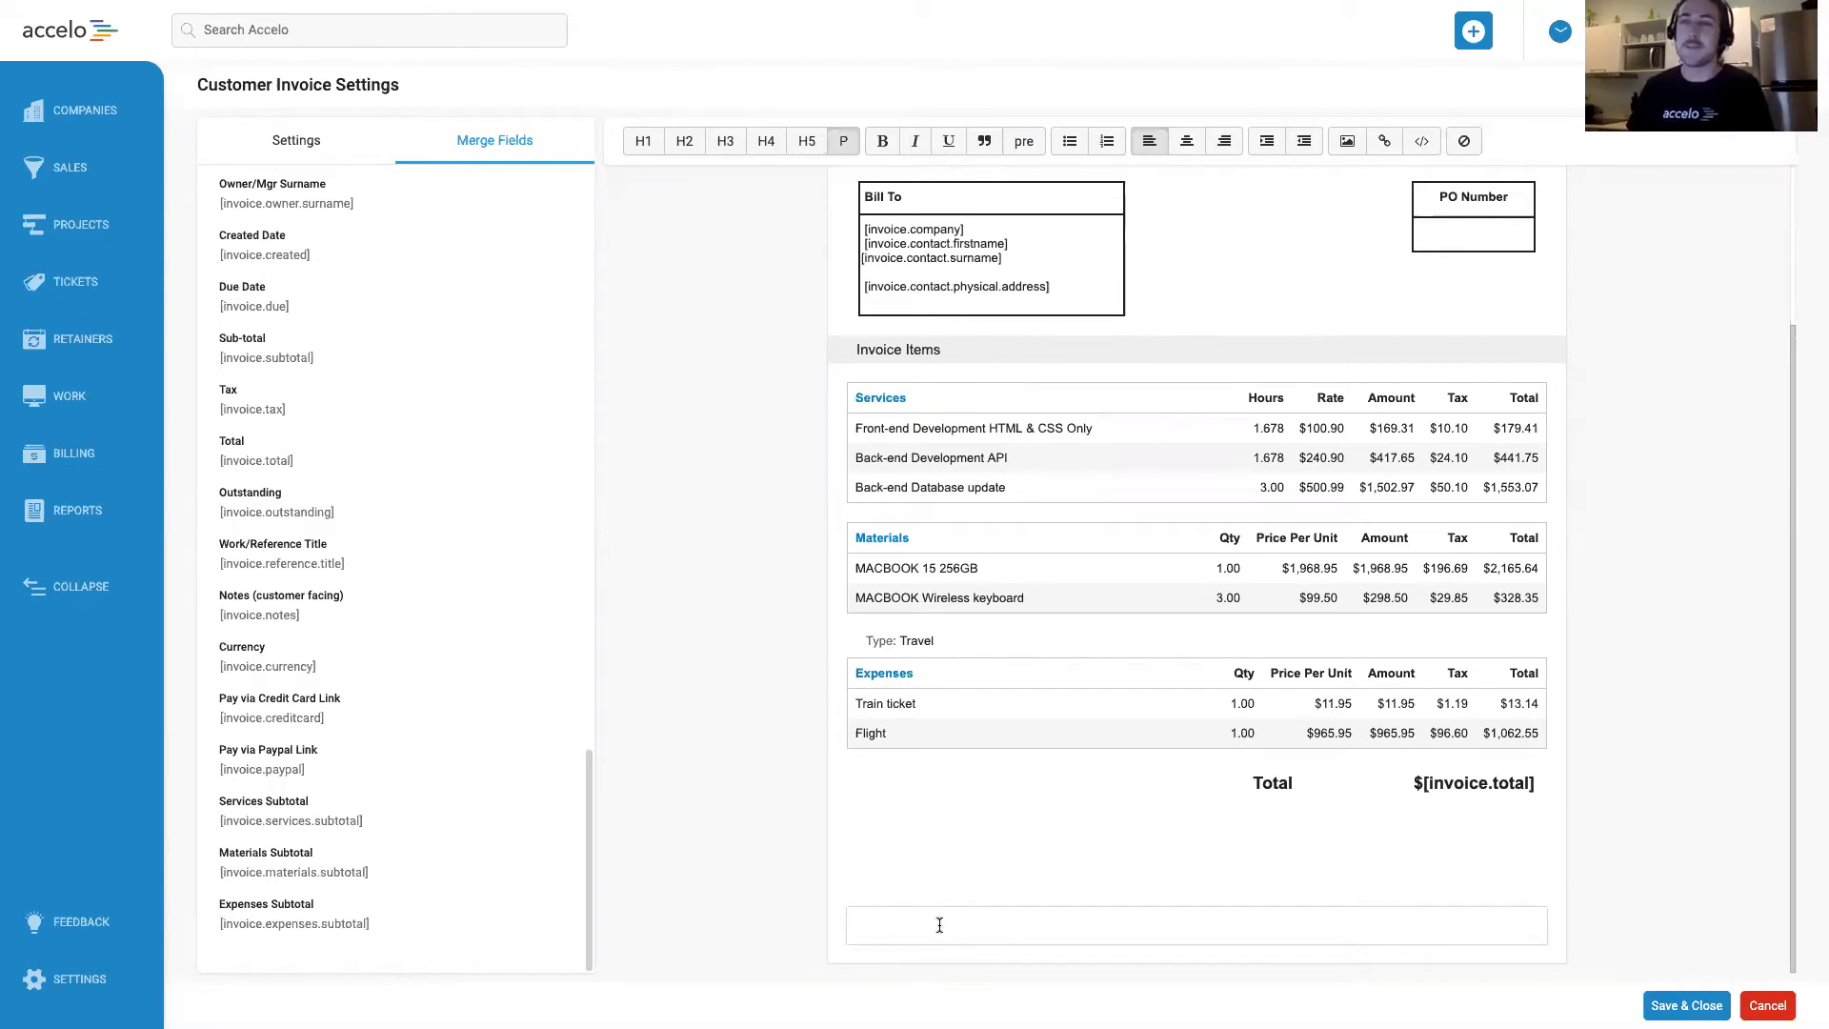
left_click(1701, 680)
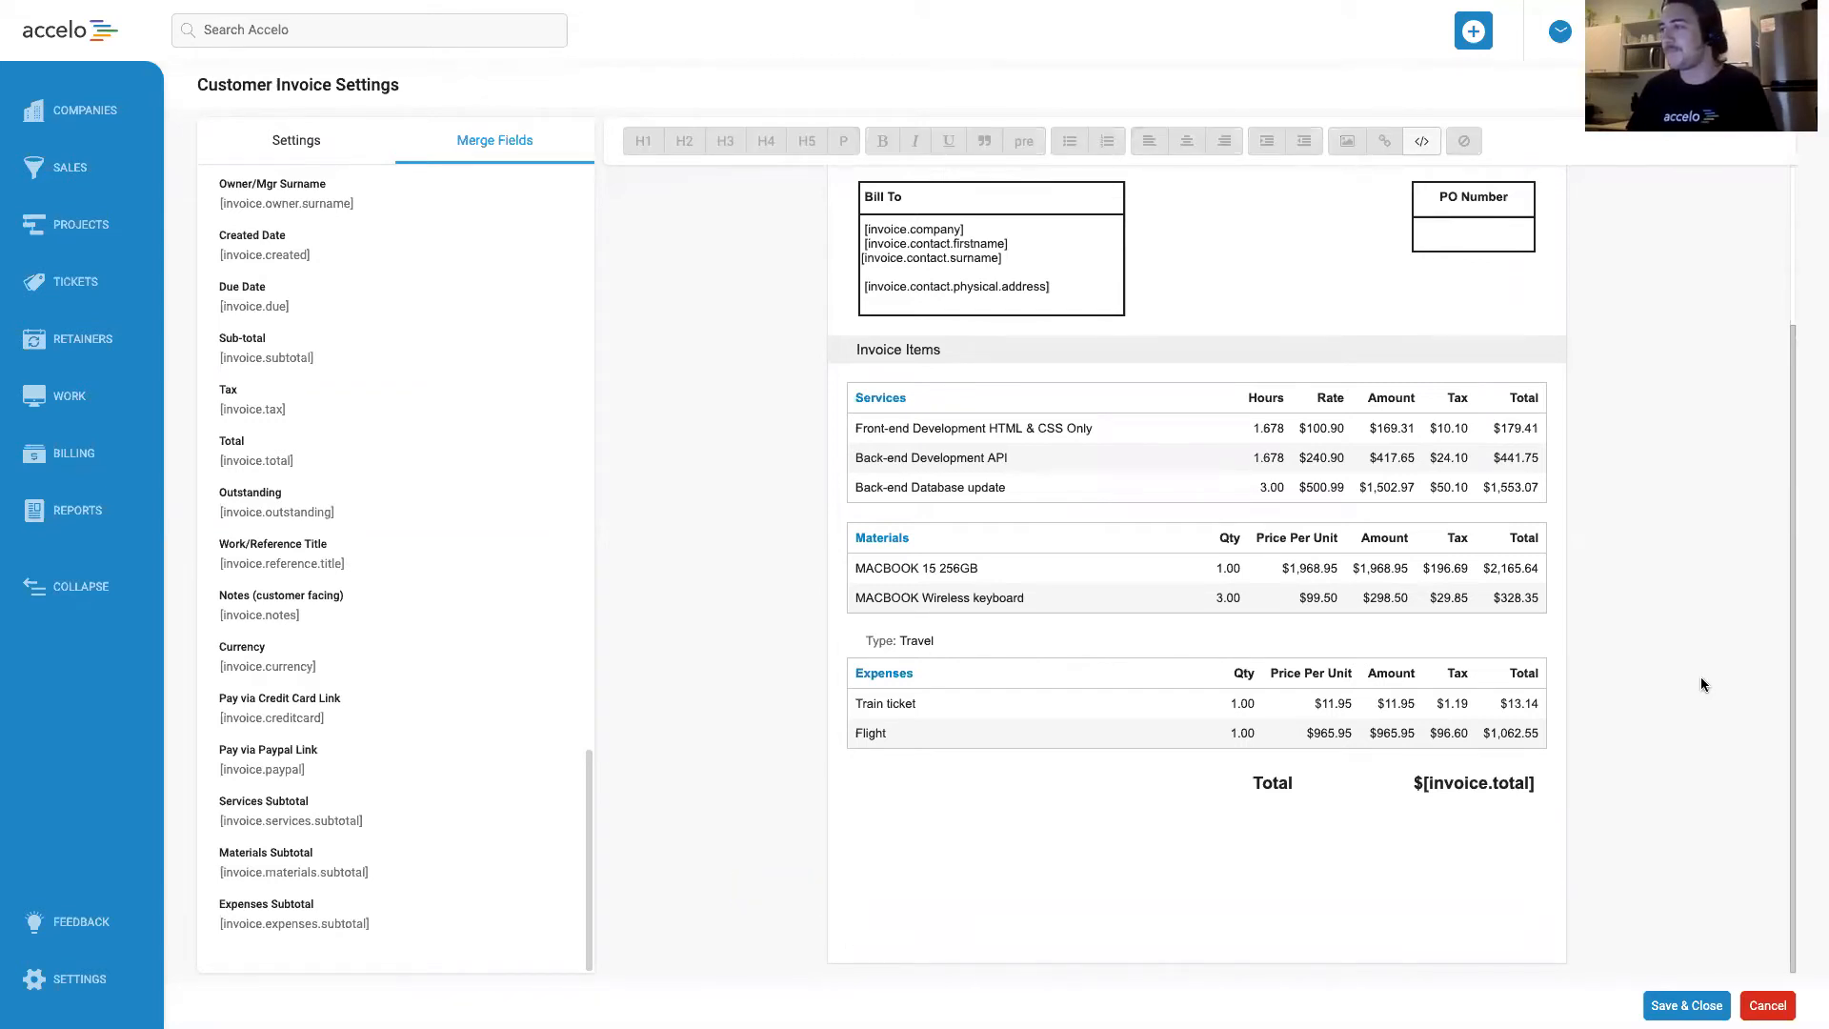
scroll(1701, 571, "up", 1)
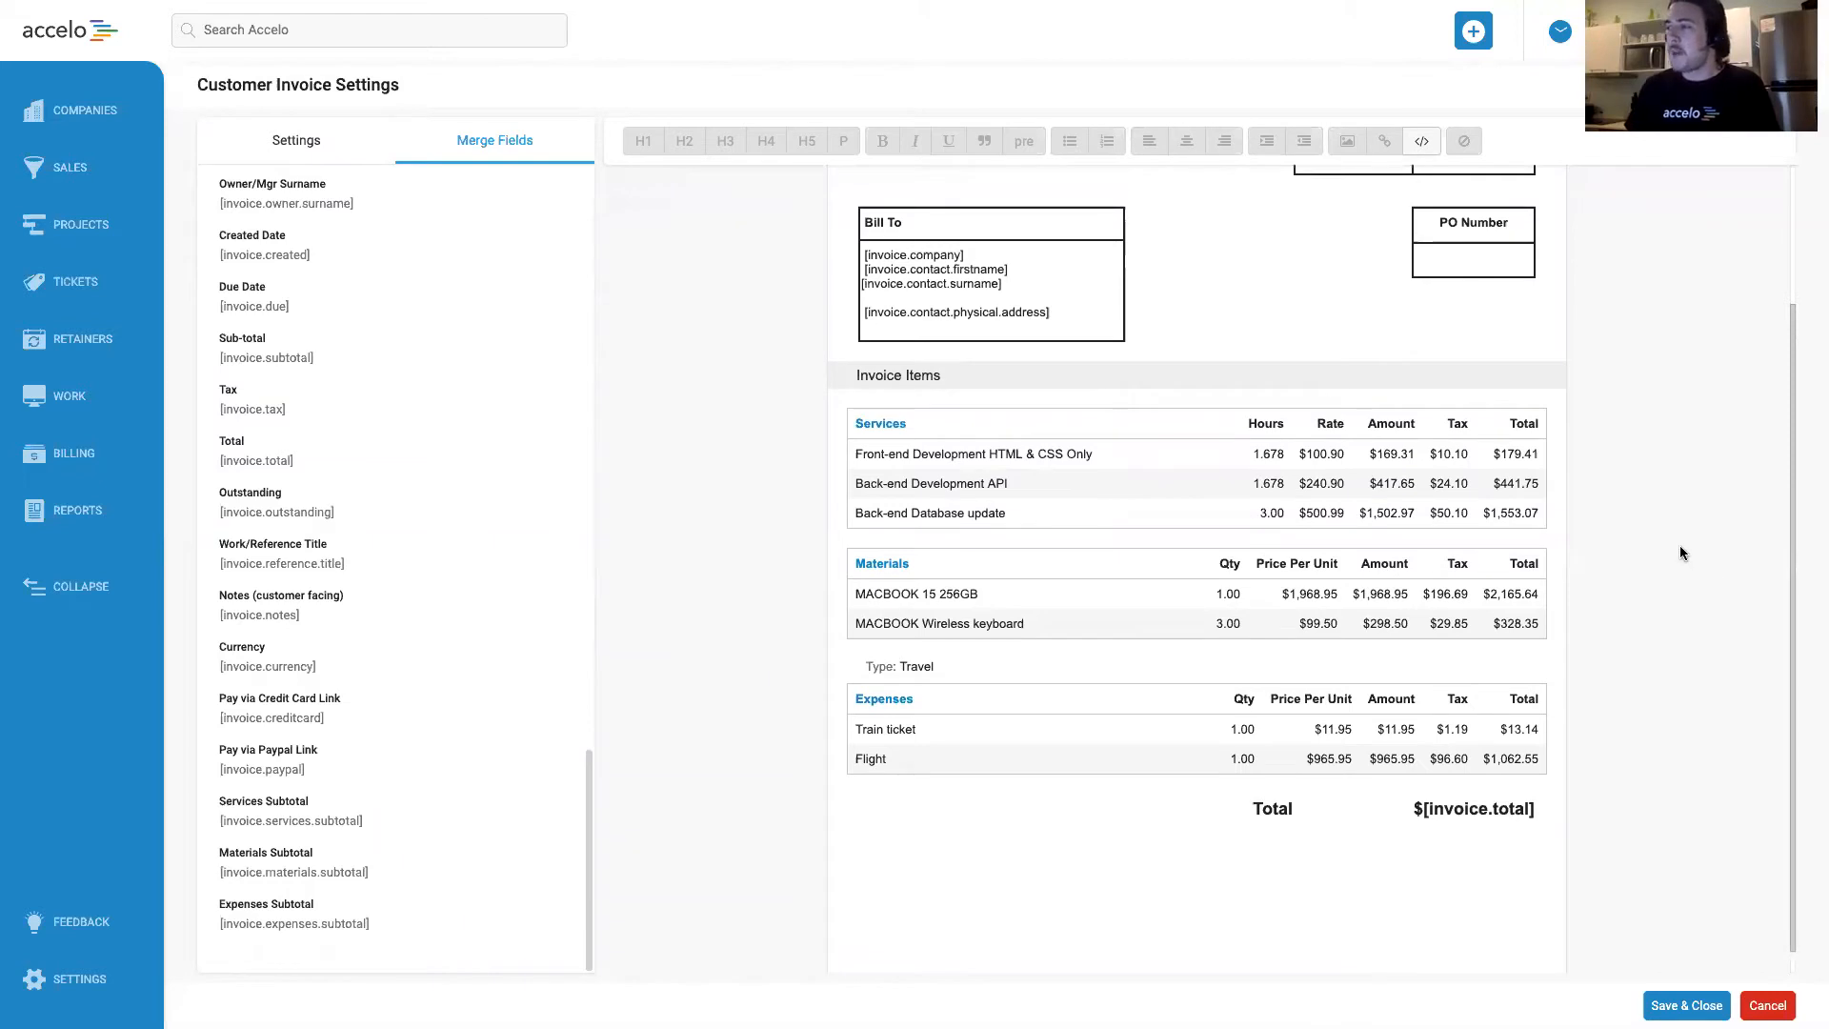
scroll(1675, 550, "up", 3)
scroll(1675, 555, "down", 3)
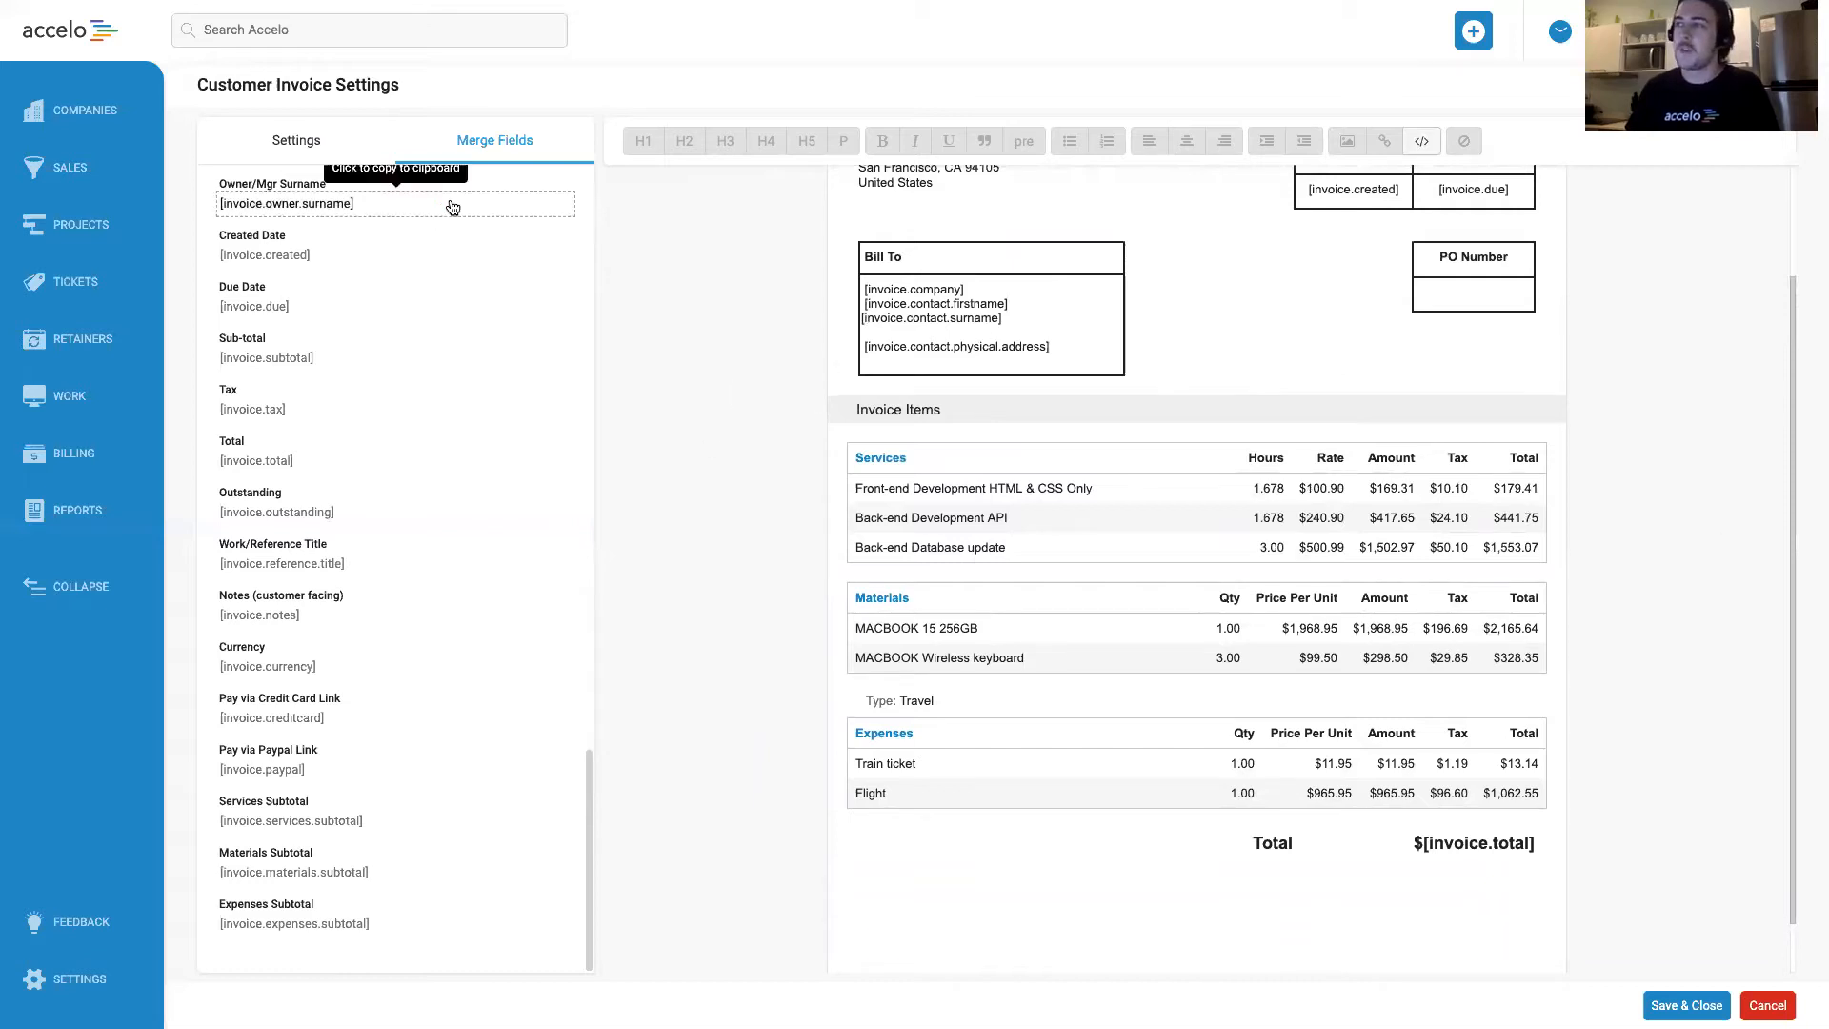
Set the invoice style theme to Blue.
left_click(310, 145)
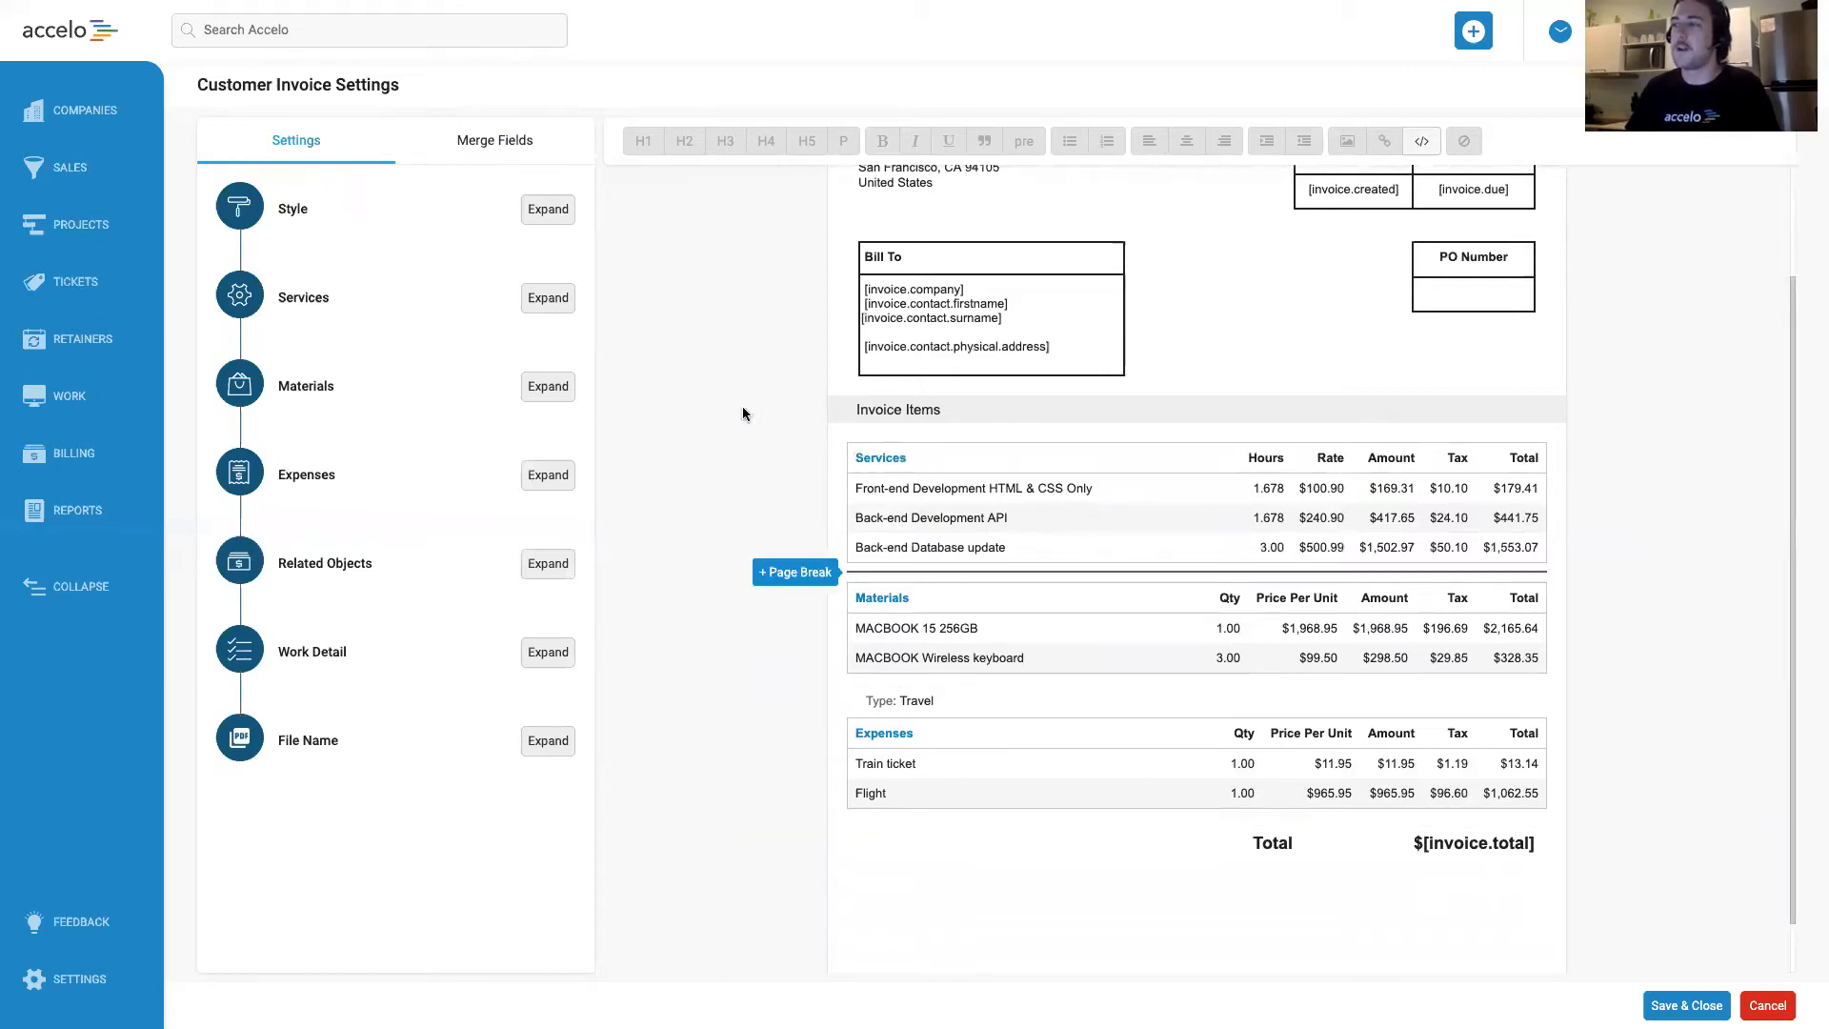
left_click(541, 213)
left_click(562, 287)
left_click(563, 290)
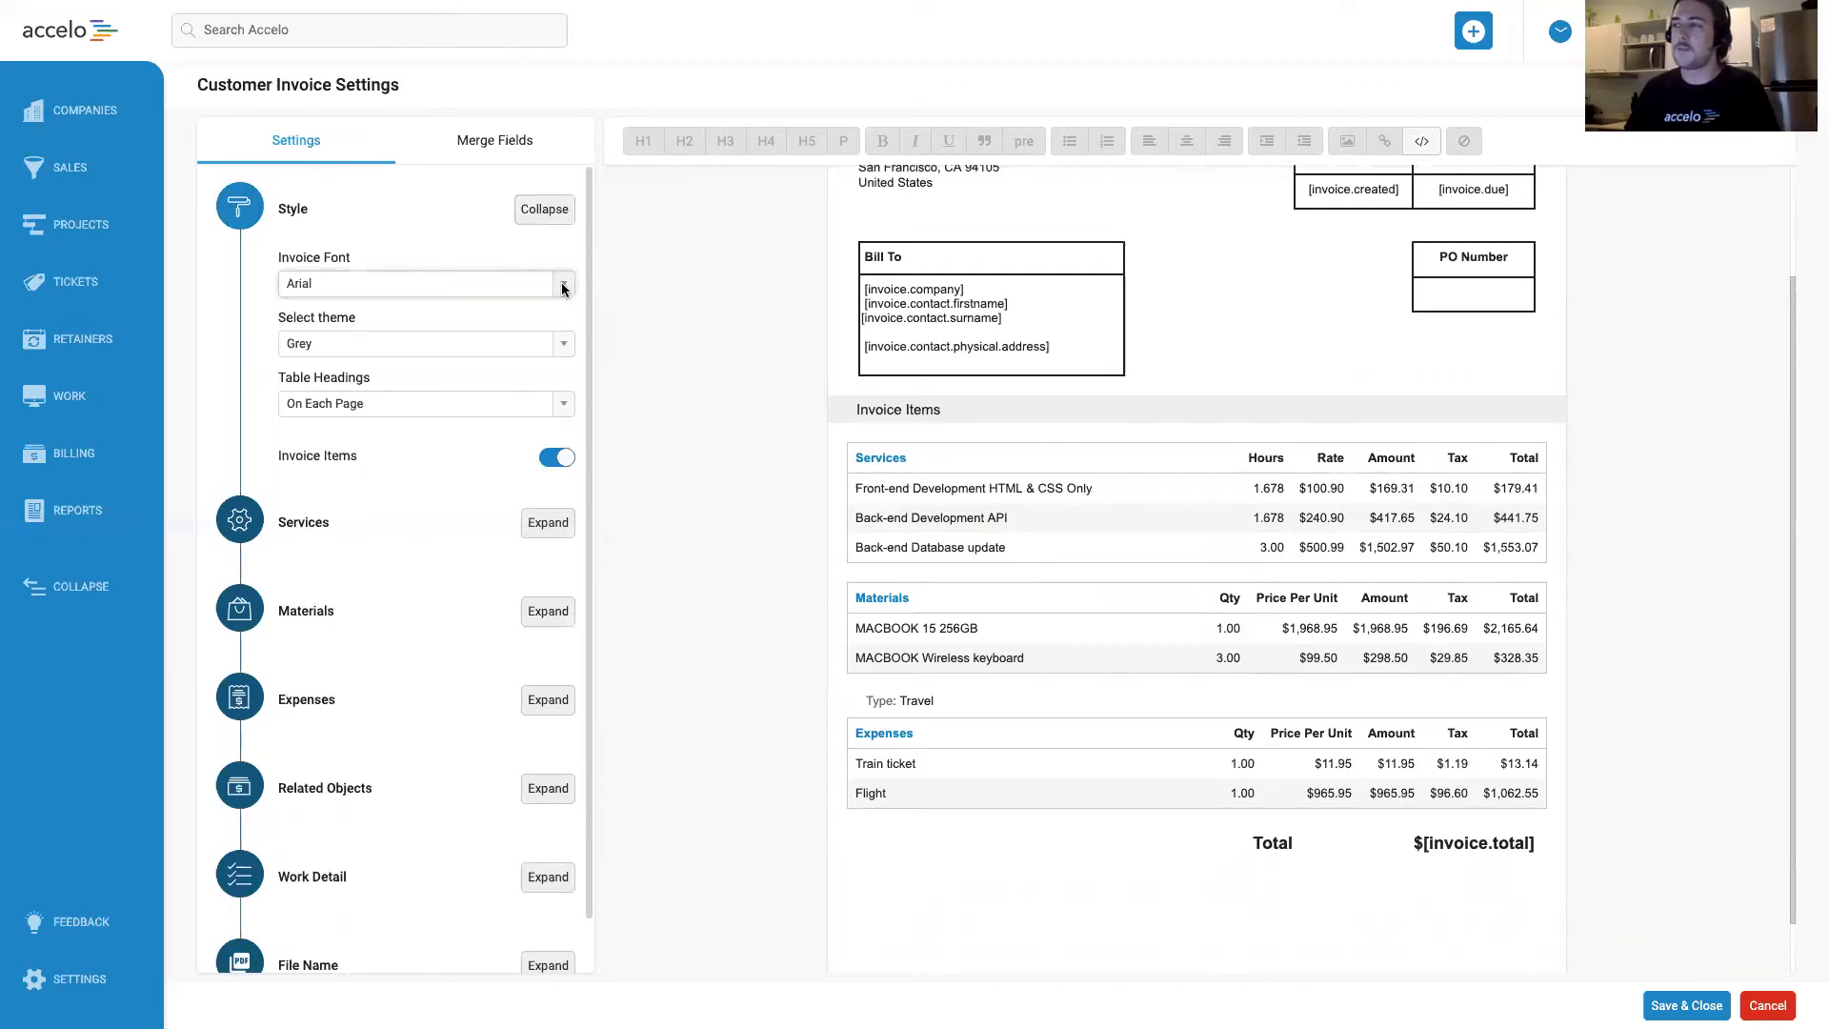
left_click(563, 341)
left_click(542, 370)
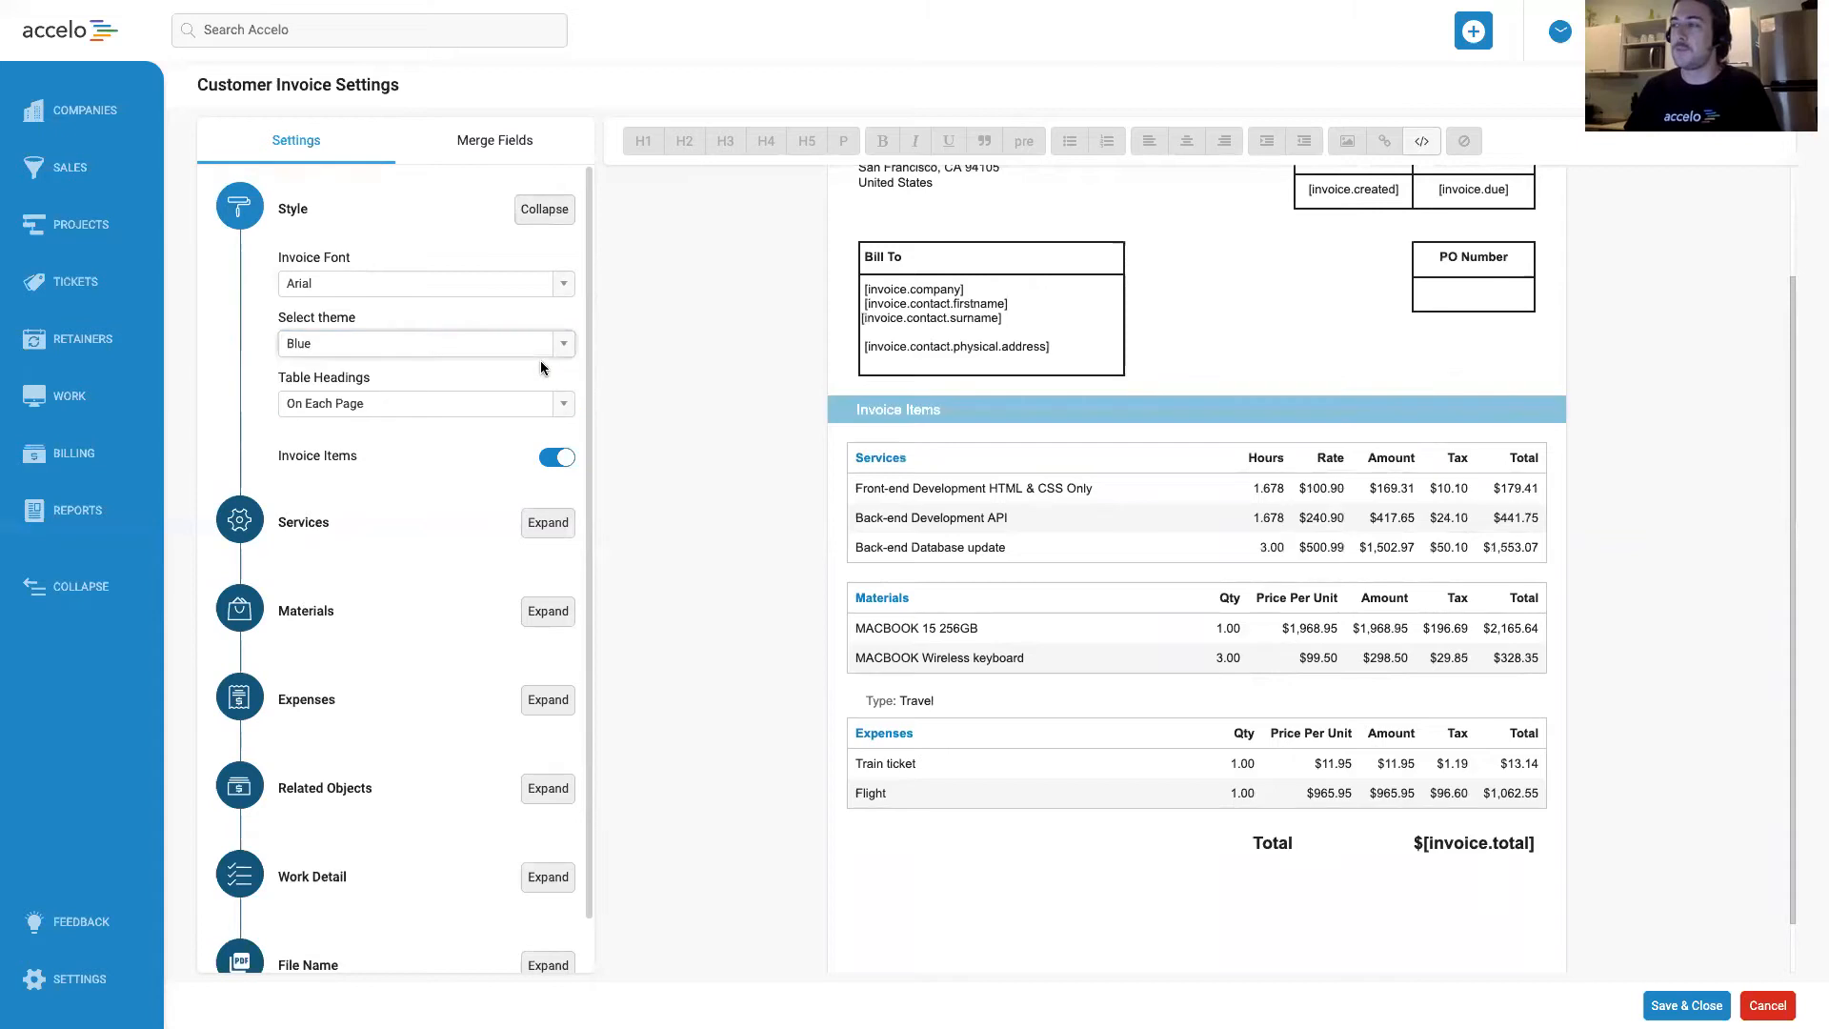
left_click(546, 215)
Hide the Tax and Amount columns in the Services table.
left_click(548, 299)
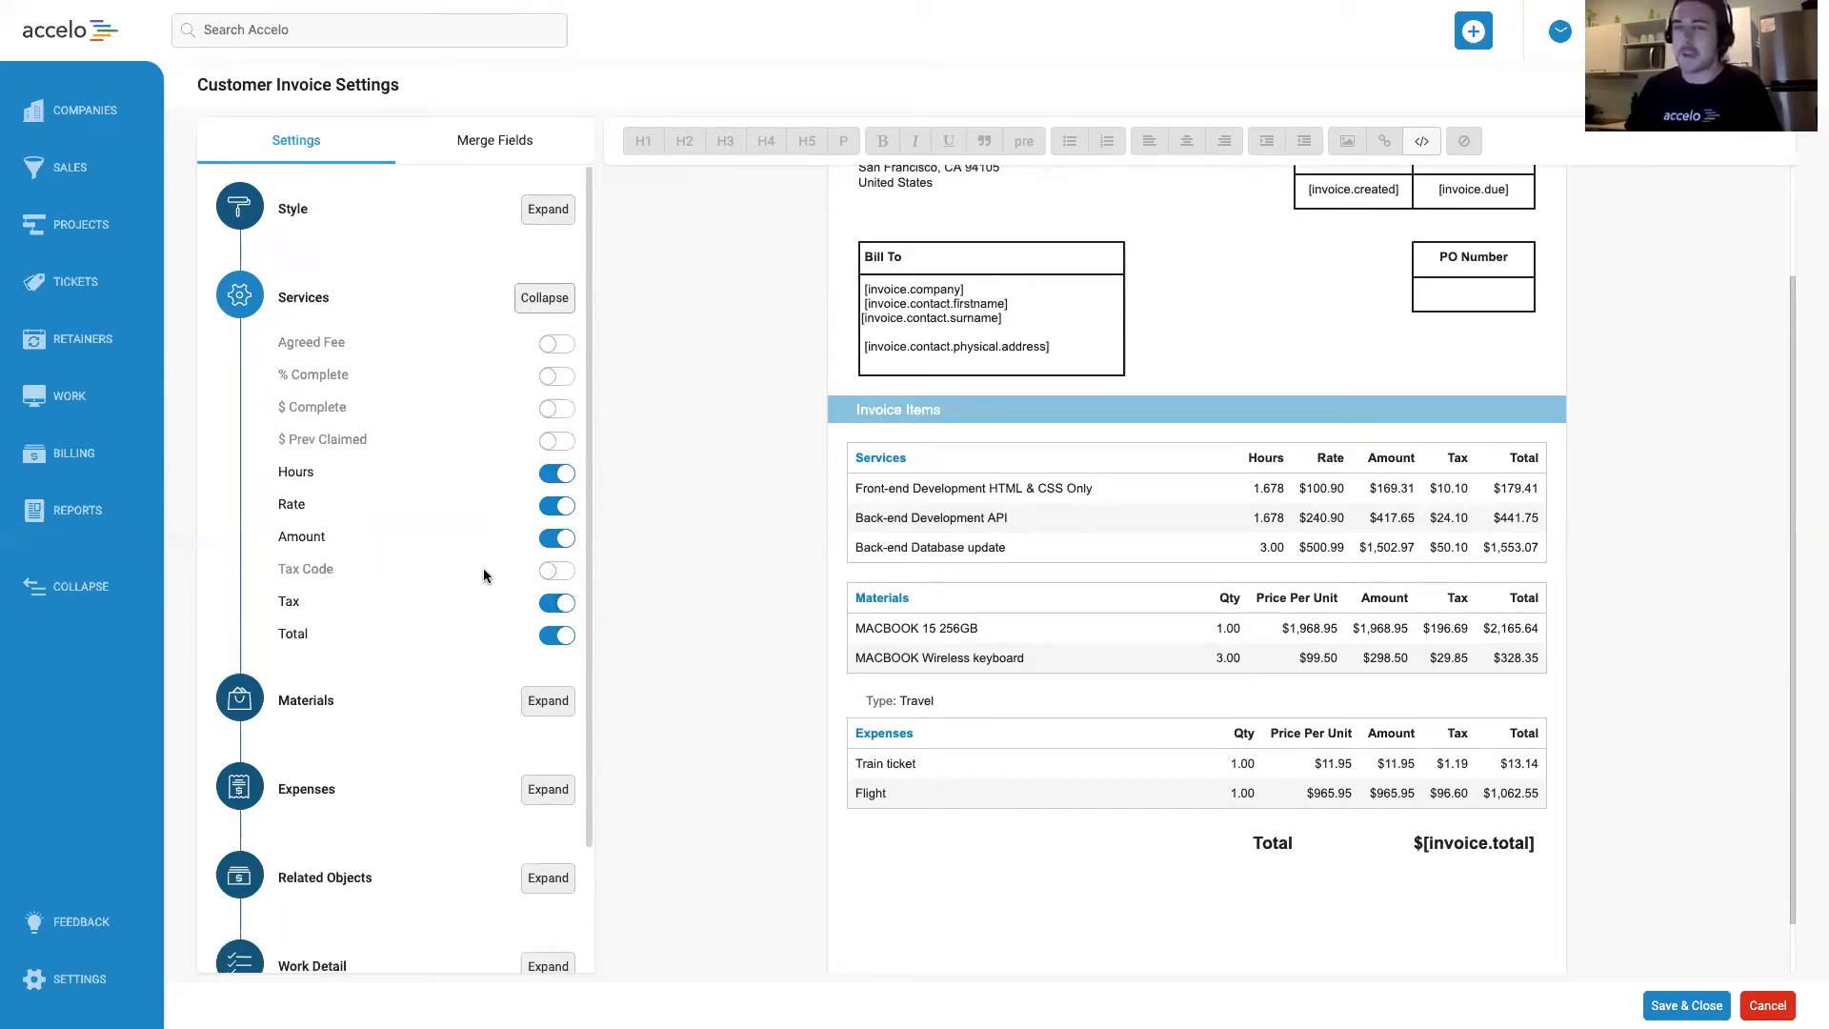
left_click(558, 603)
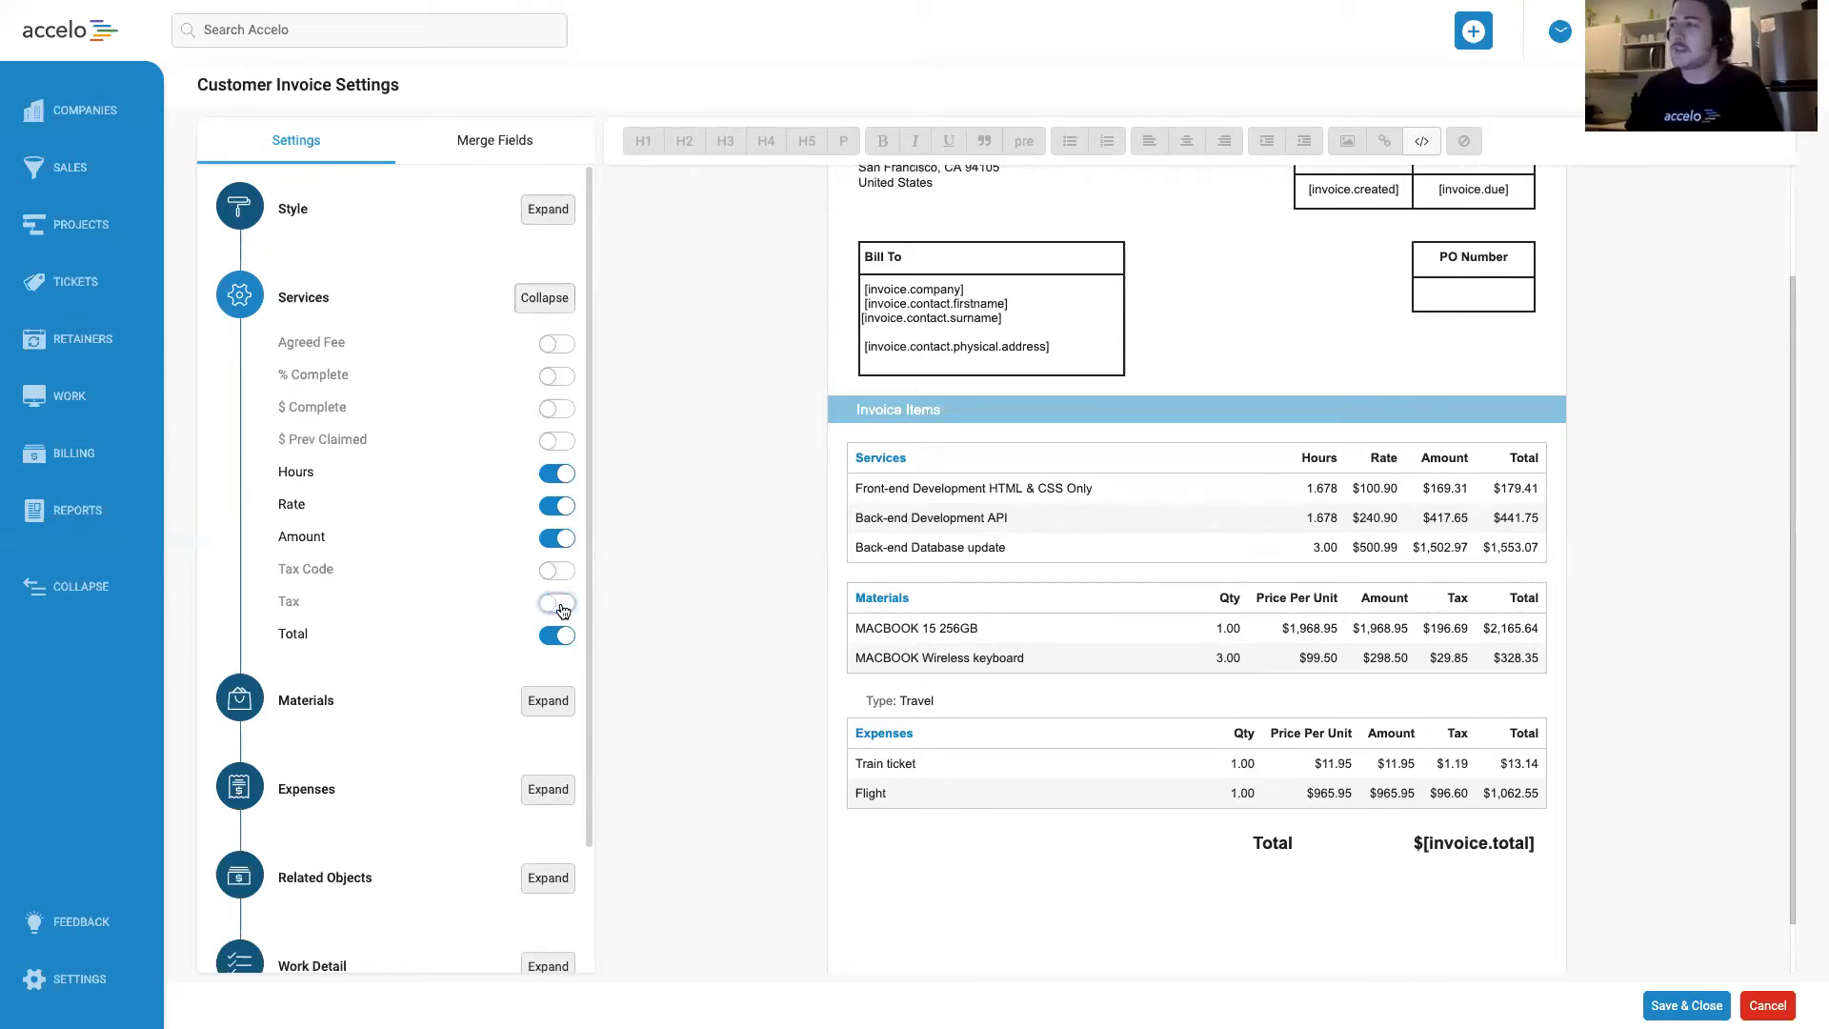
left_click(557, 540)
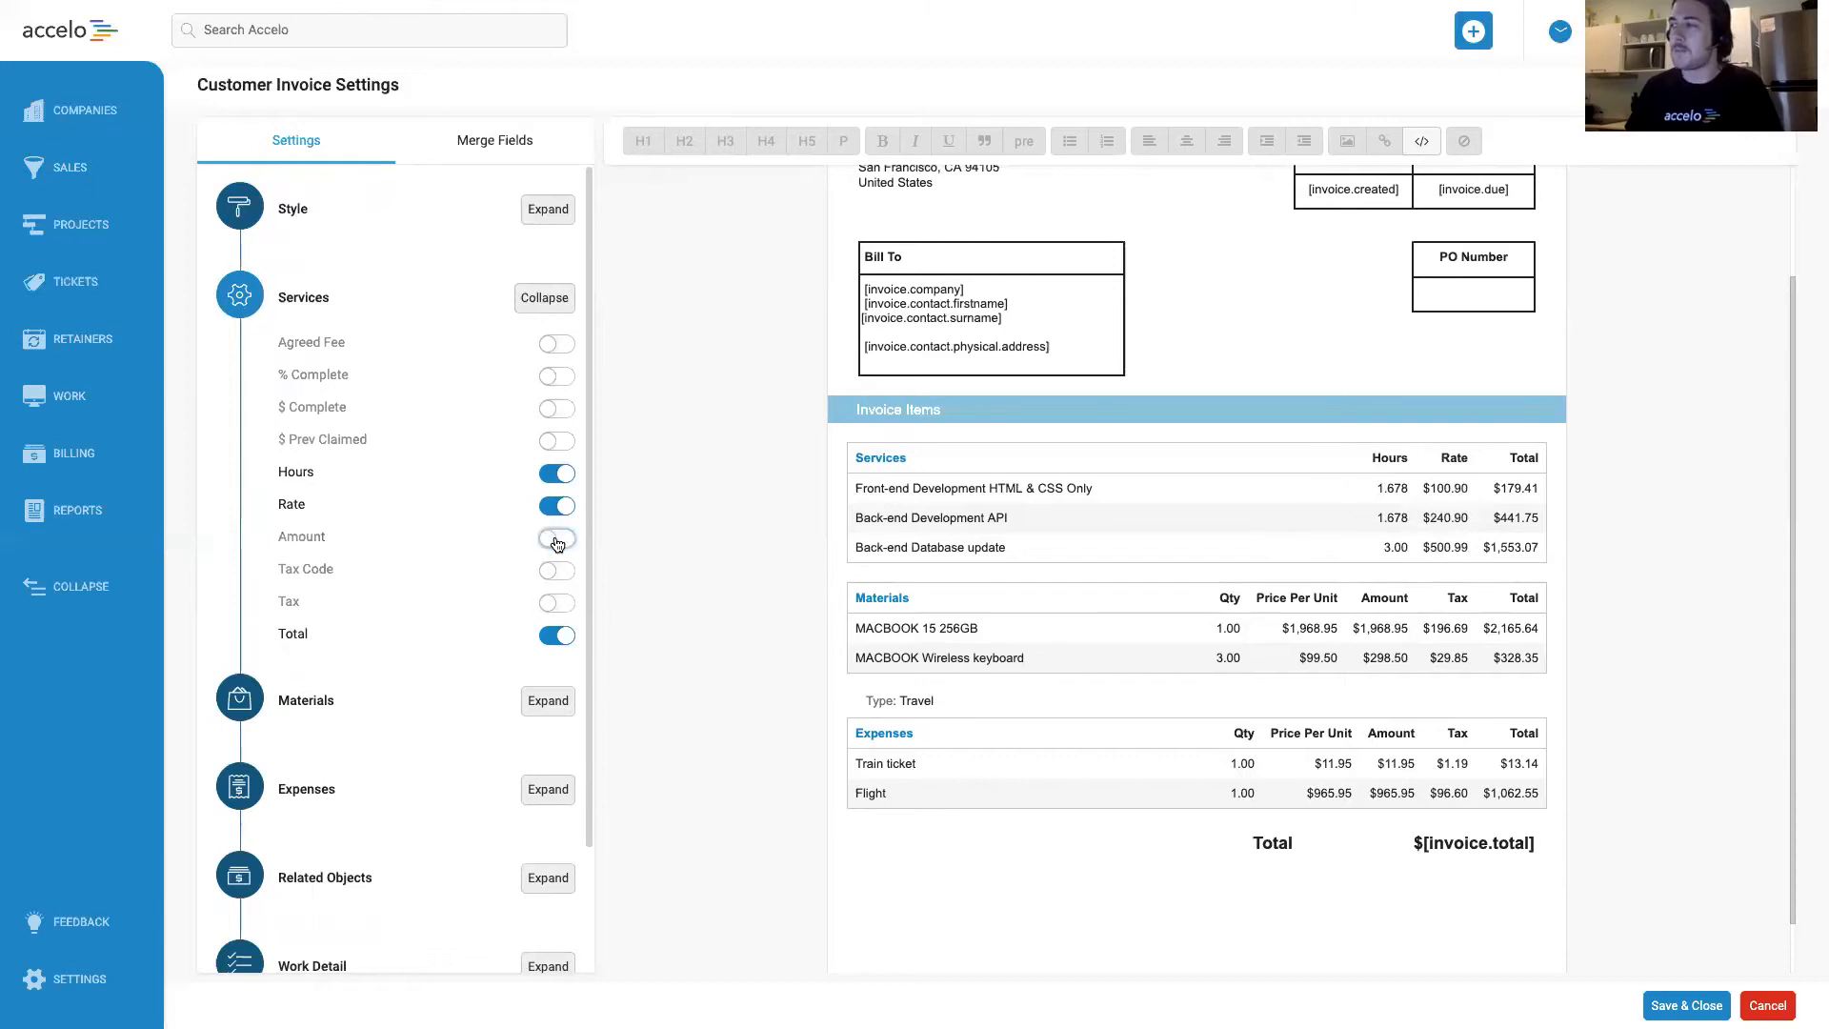
Rename the Services table's Hours column to "QTY" and its Rate column to "PRICE".
left_click(334, 472)
type("QTY")
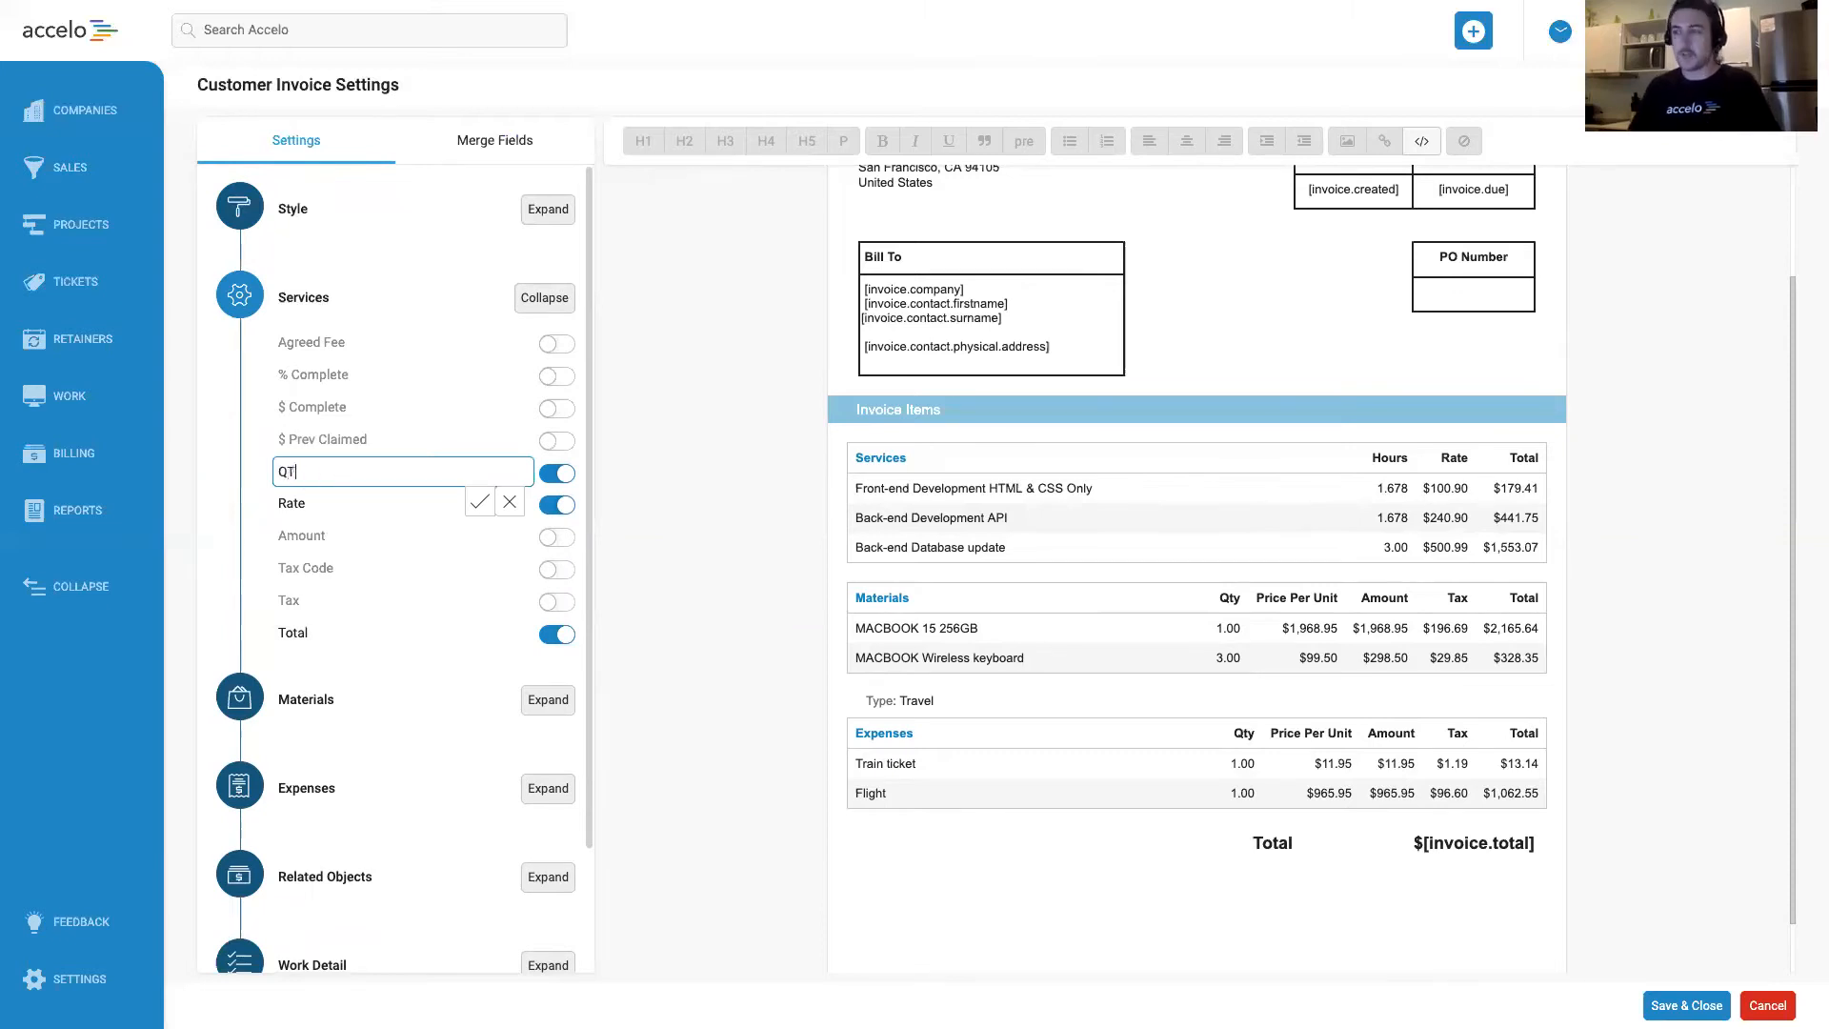
left_click(476, 515)
left_click(479, 502)
type("PRICE")
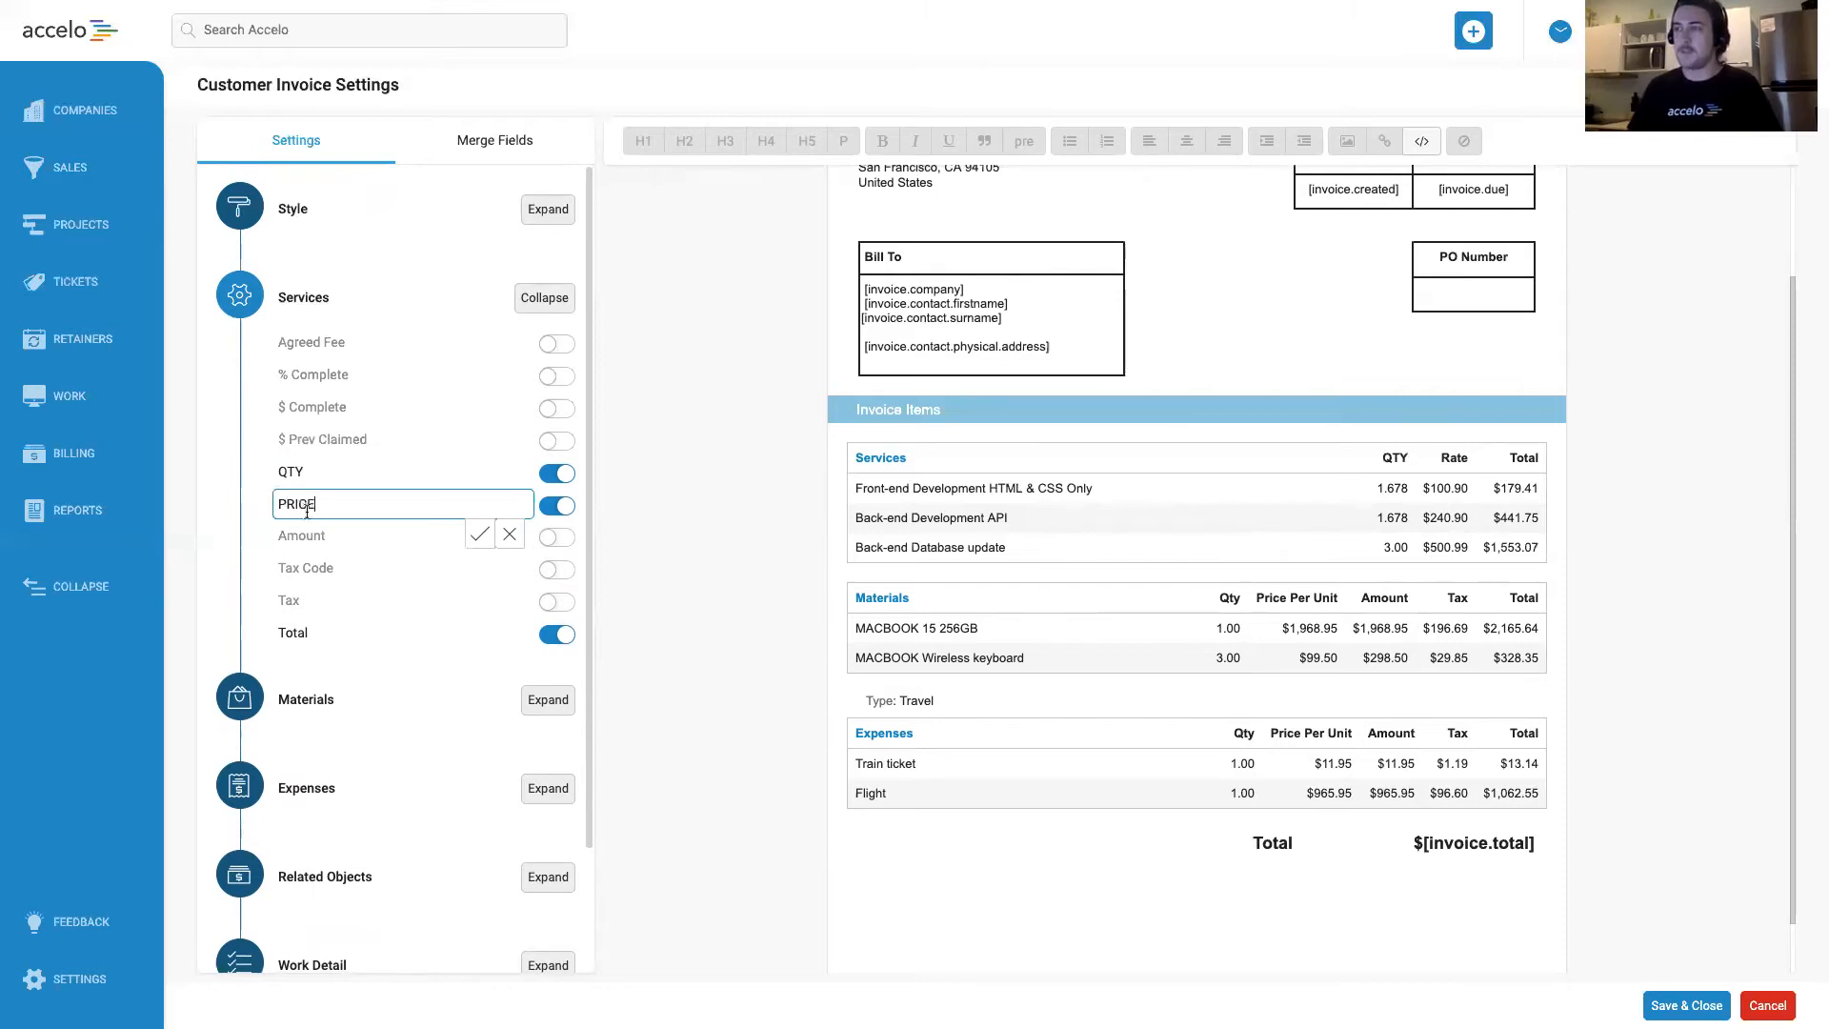
left_click(476, 537)
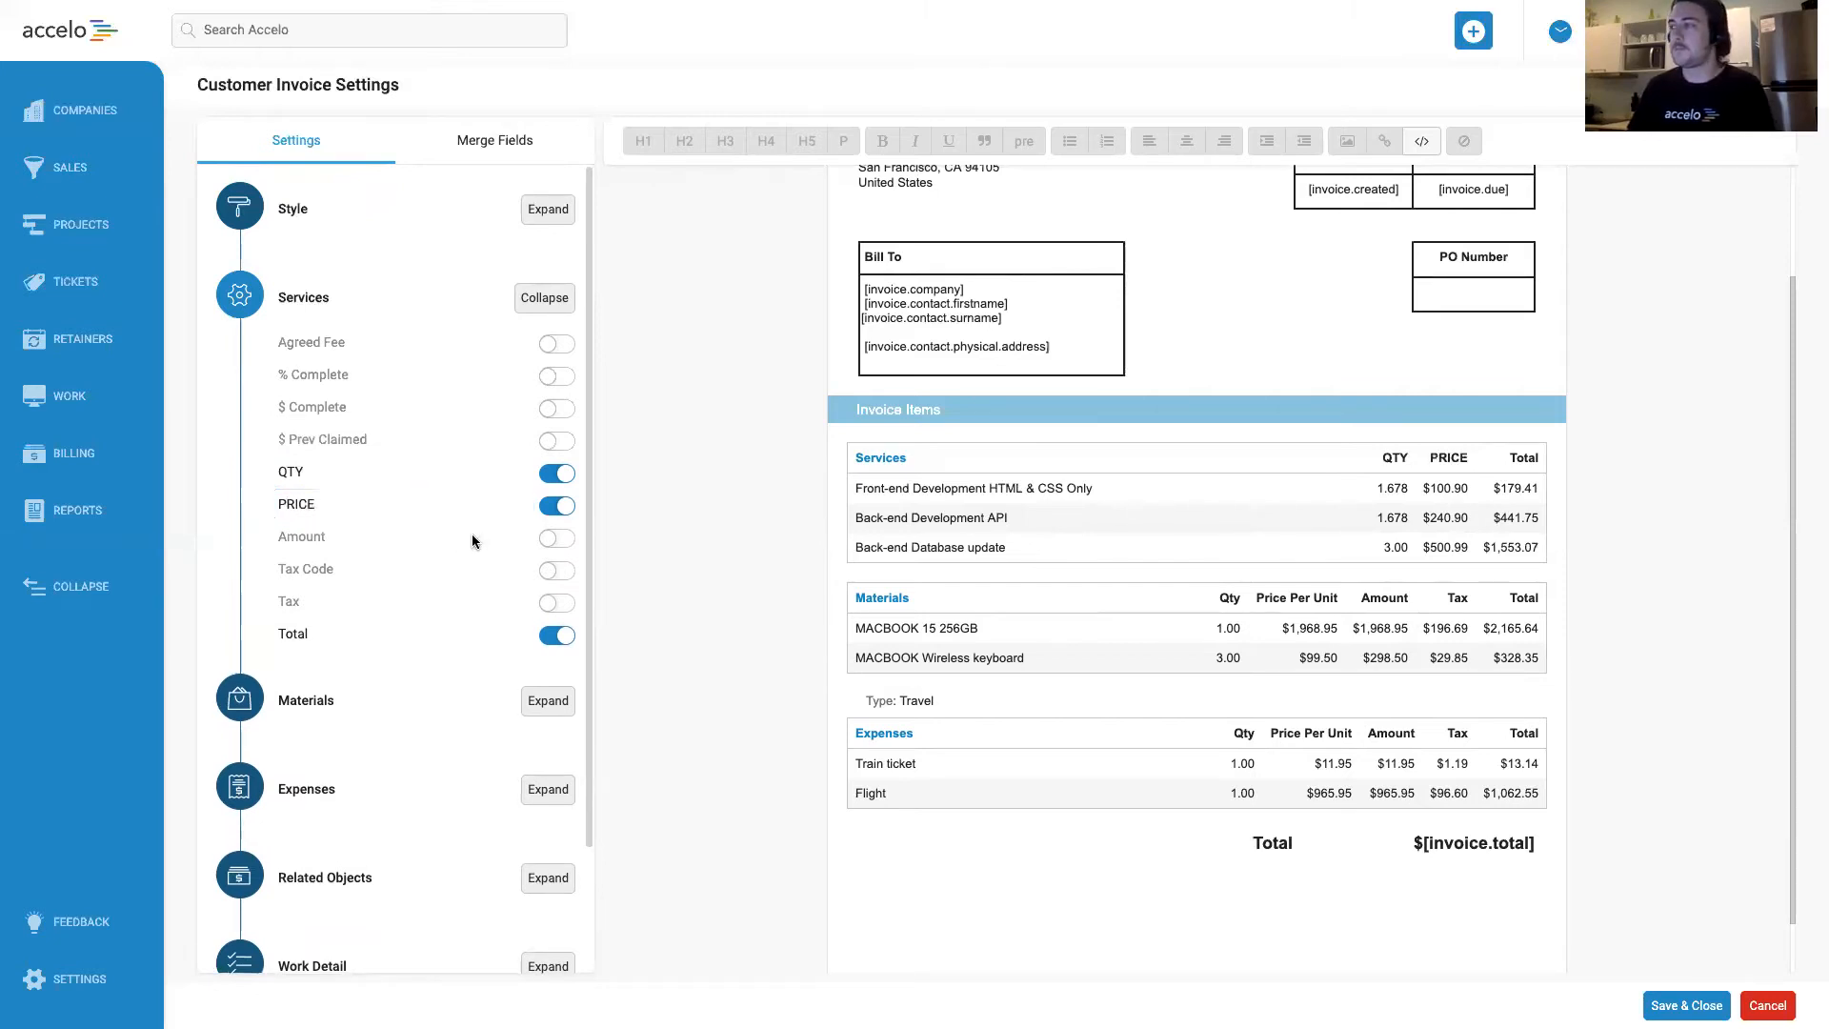
Change the PRICE column heading in the Services table to "Price".
mouse_move(305, 636)
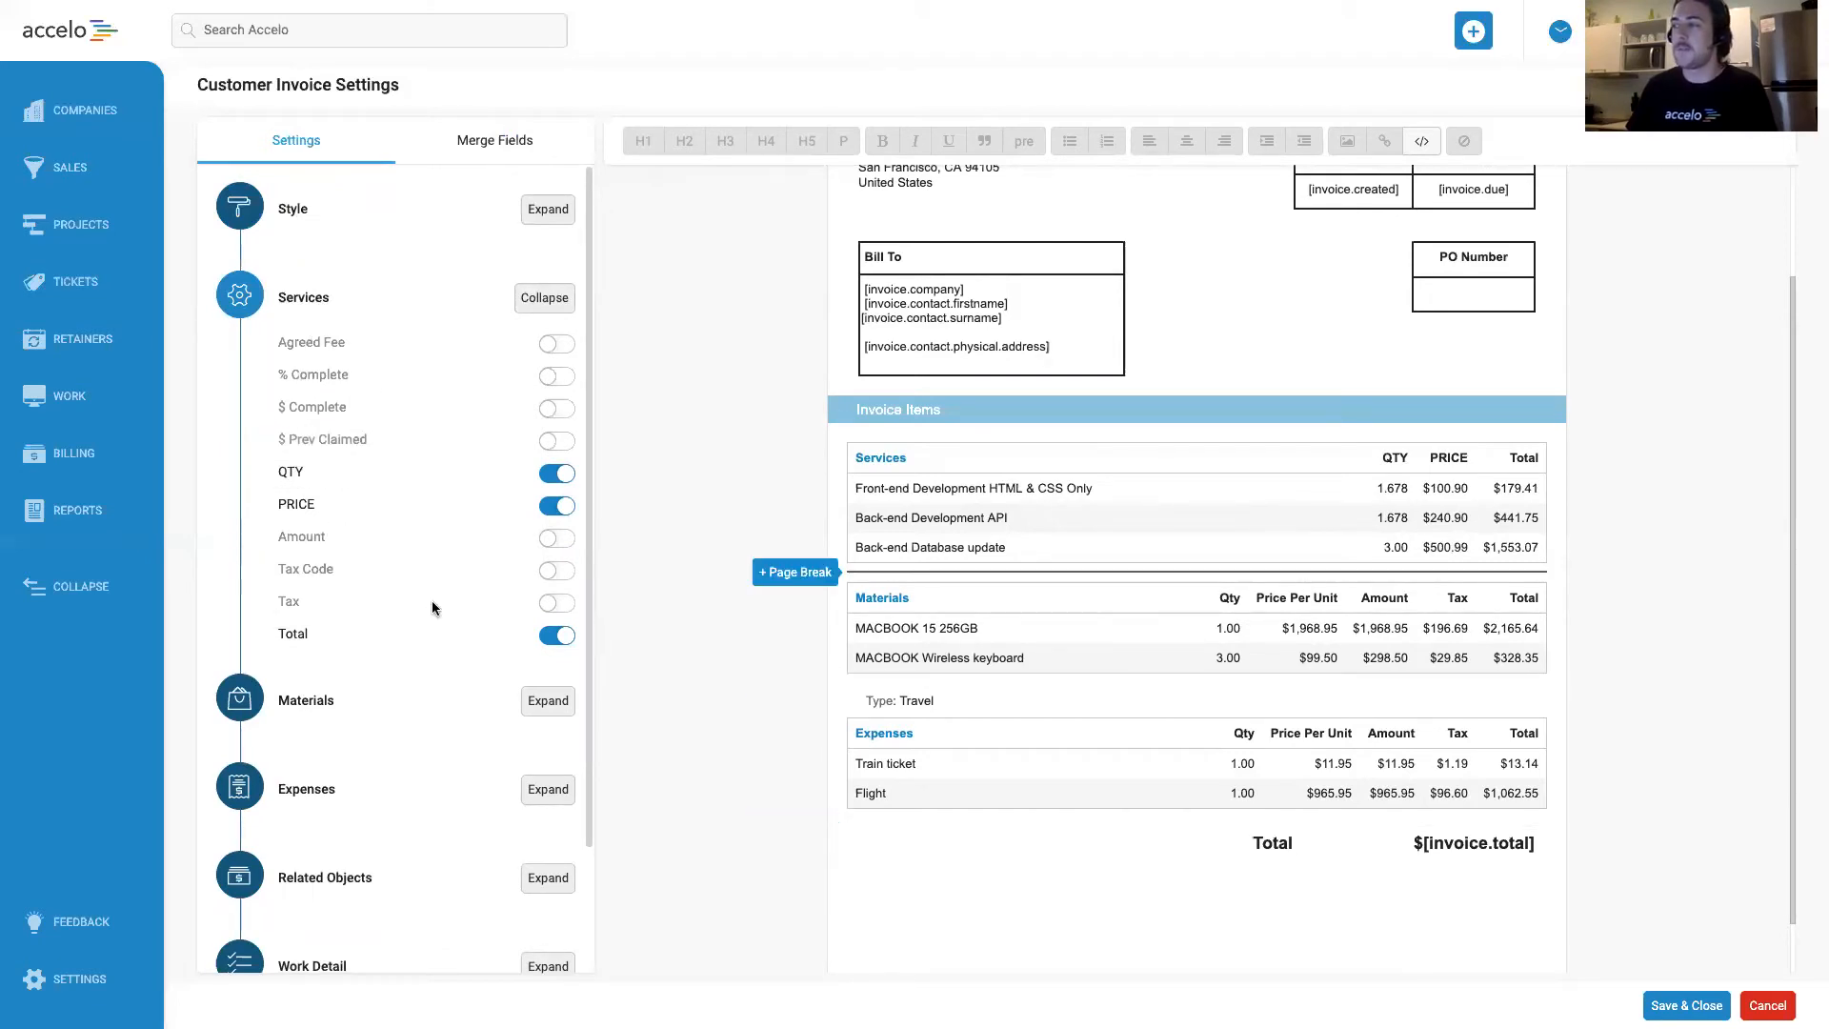
left_click_drag(322, 505, 284, 507)
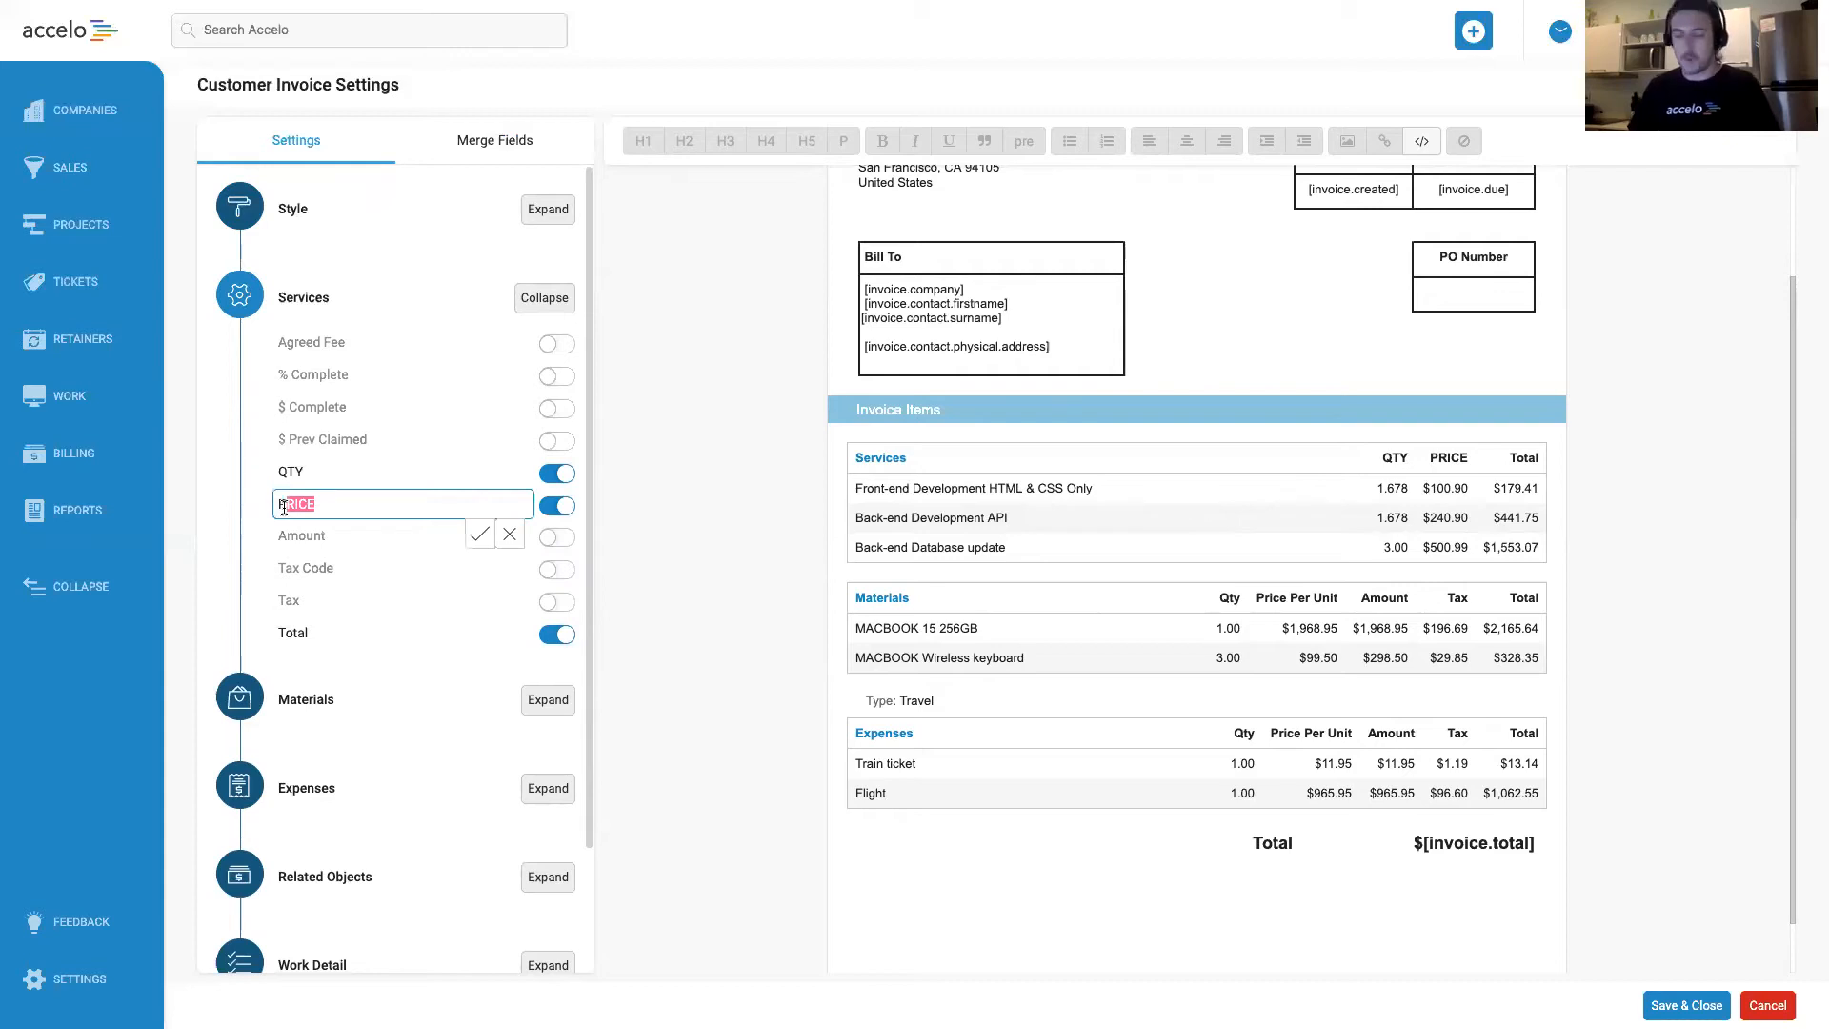
double_click(291, 511)
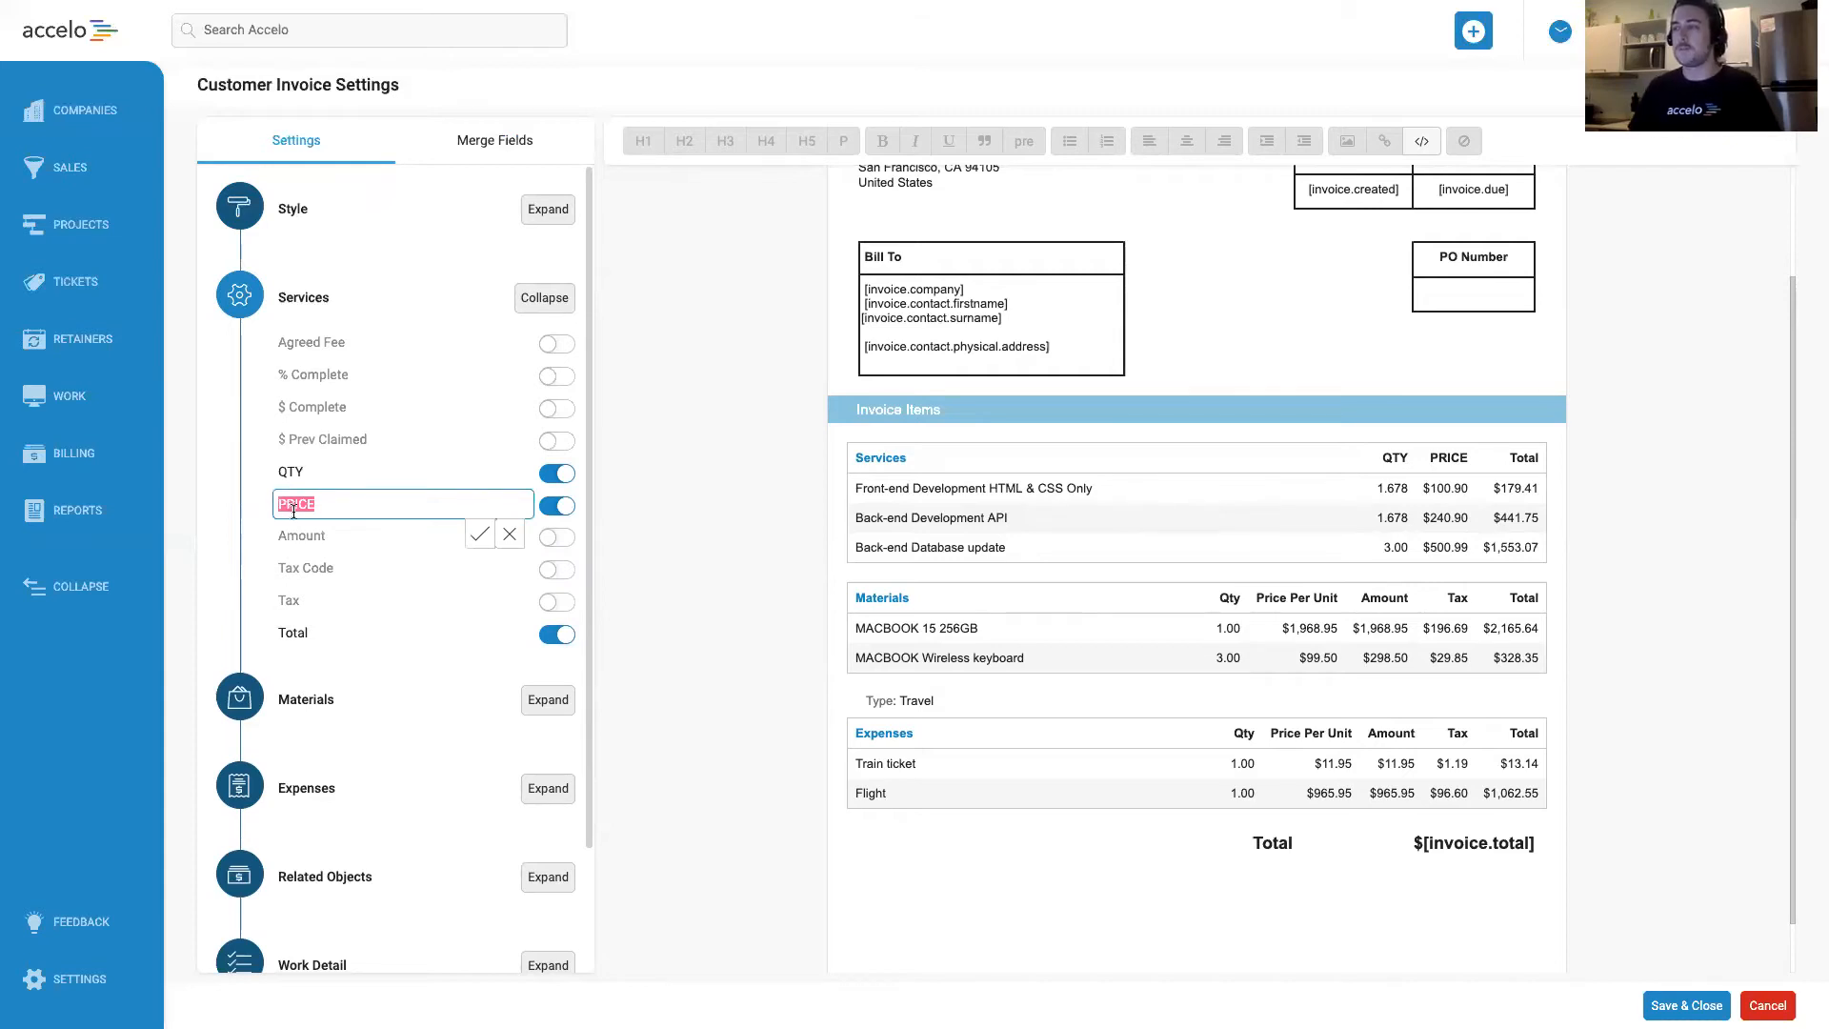
type("Price")
left_click(479, 534)
Rename the Services table heading to "Work".
mouse_move(295, 296)
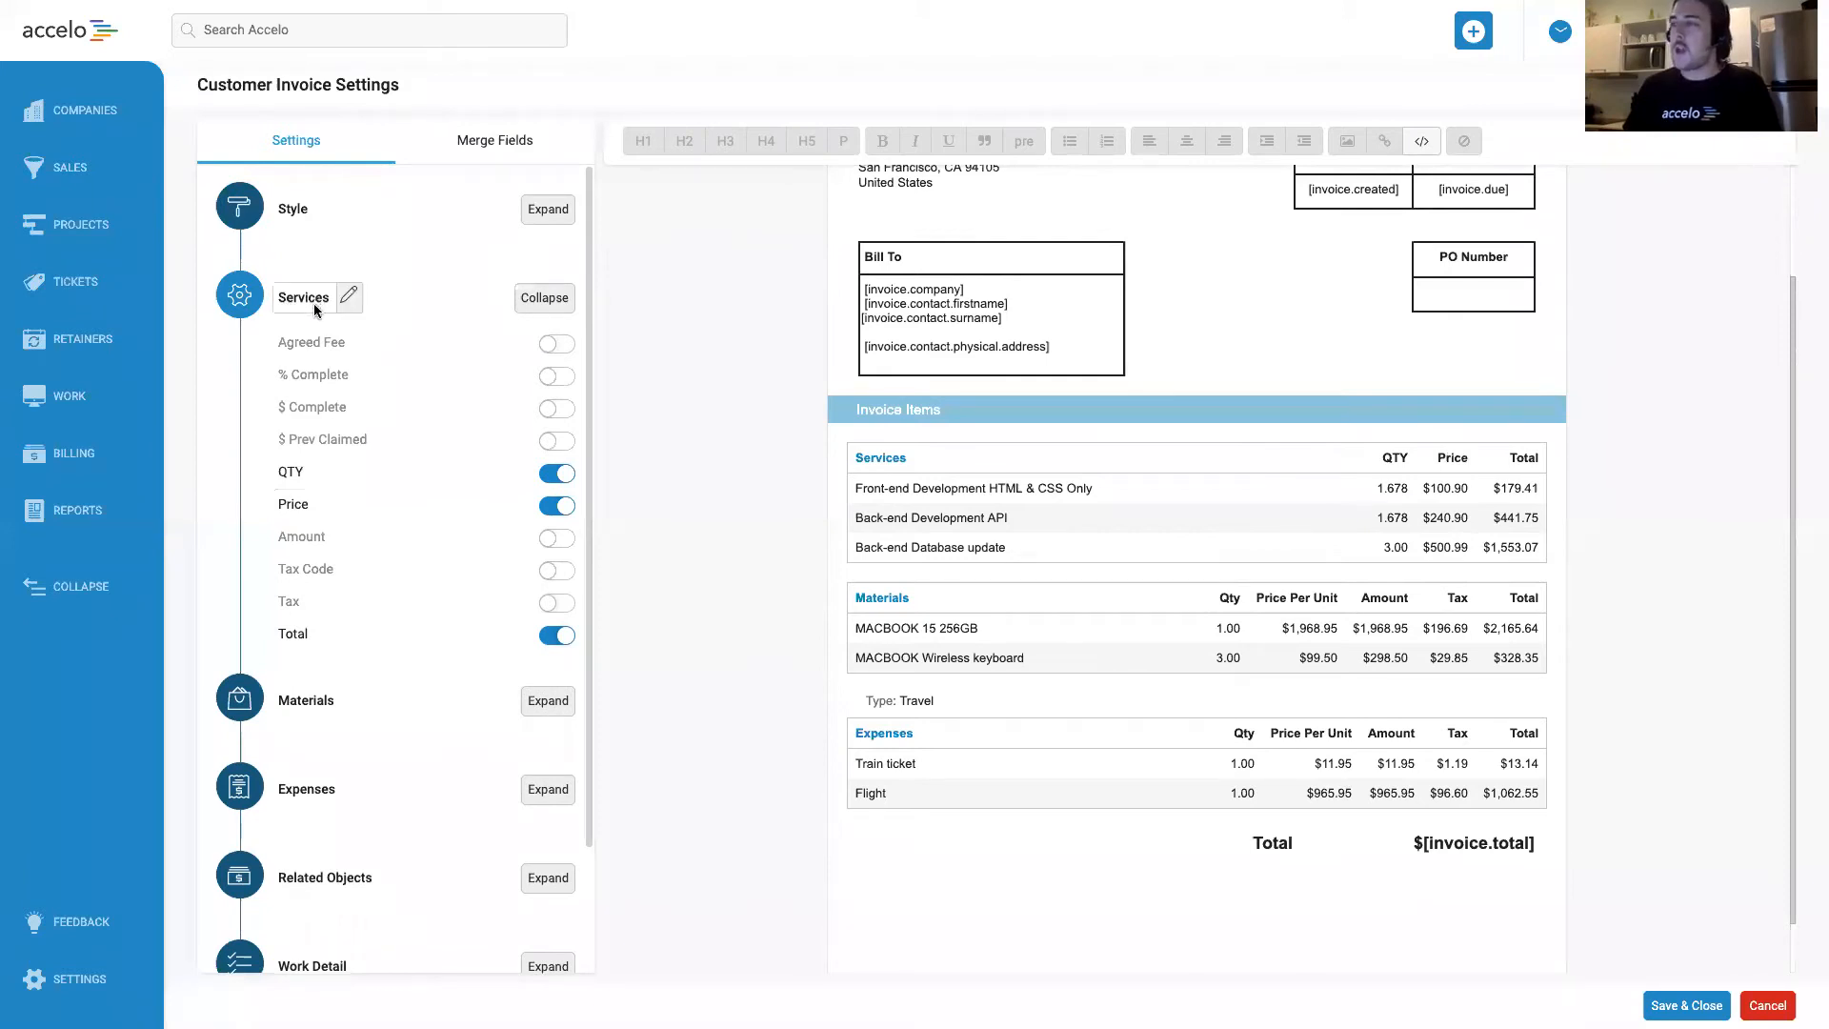
left_click(322, 312)
double_click(315, 299)
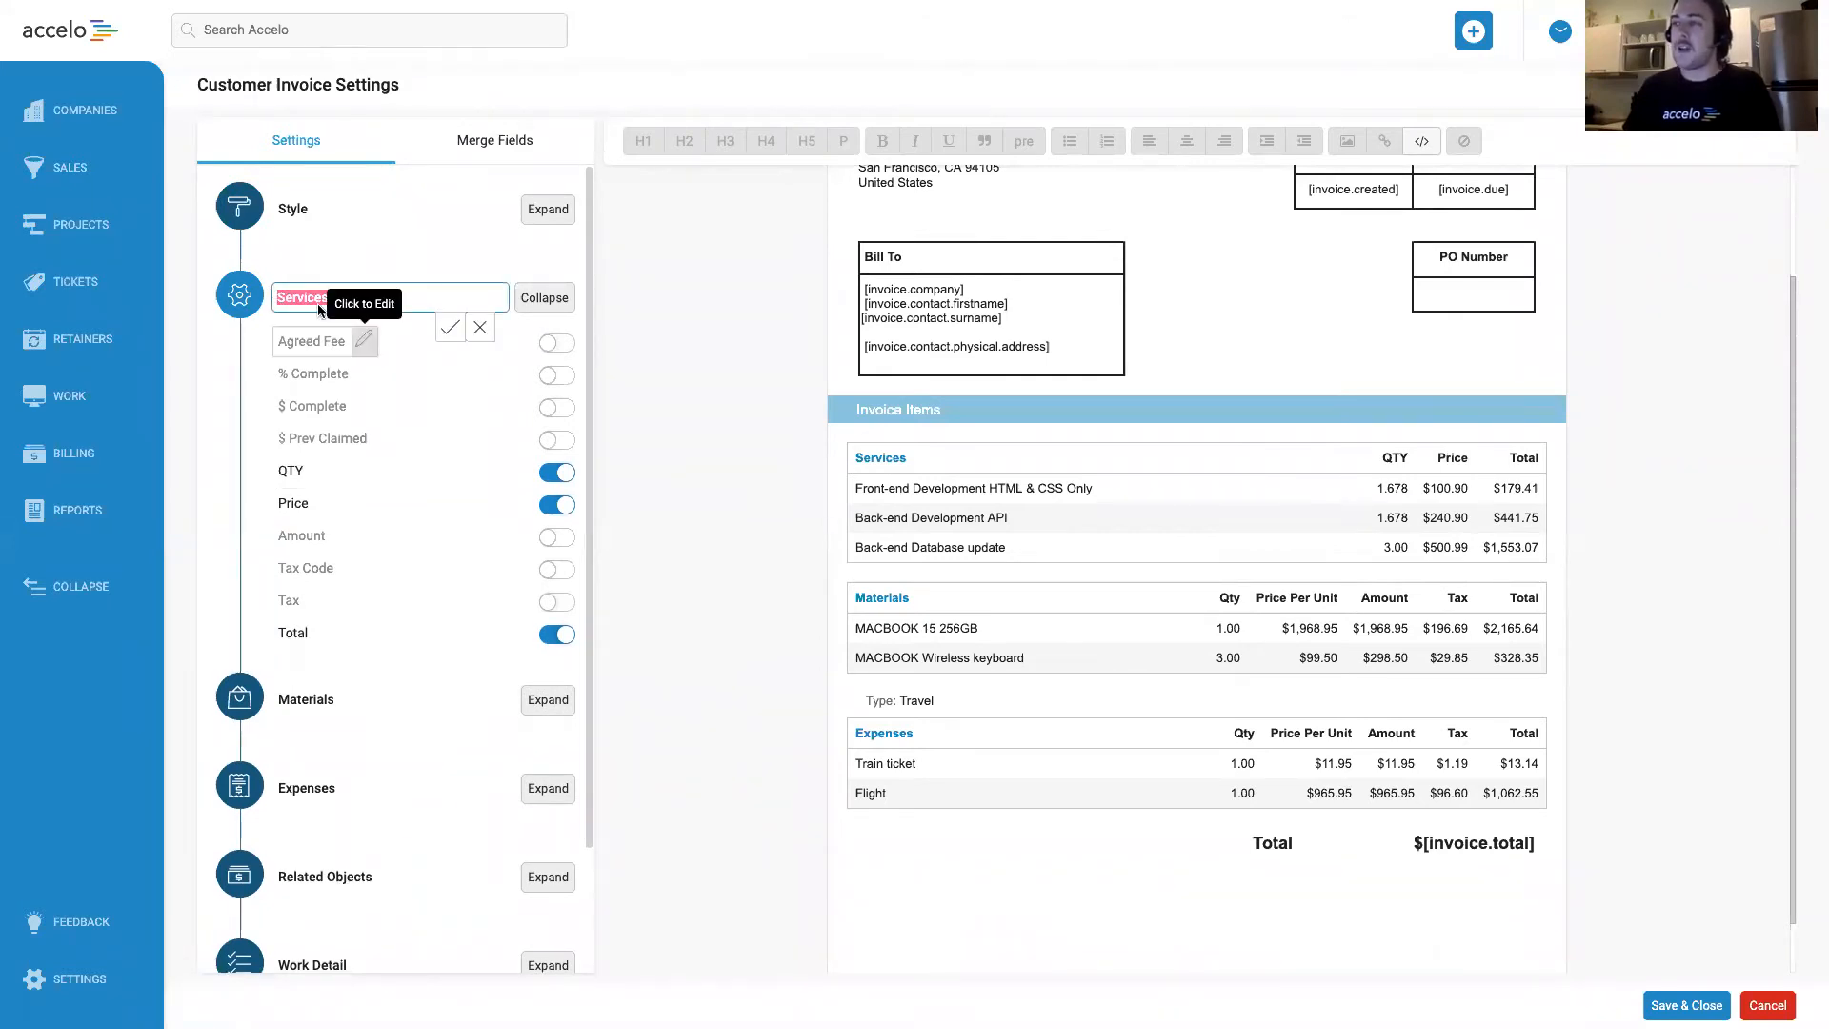
left_click_drag(906, 458, 854, 458)
left_click(904, 458)
left_click_drag(333, 300, 275, 290)
type("Work To")
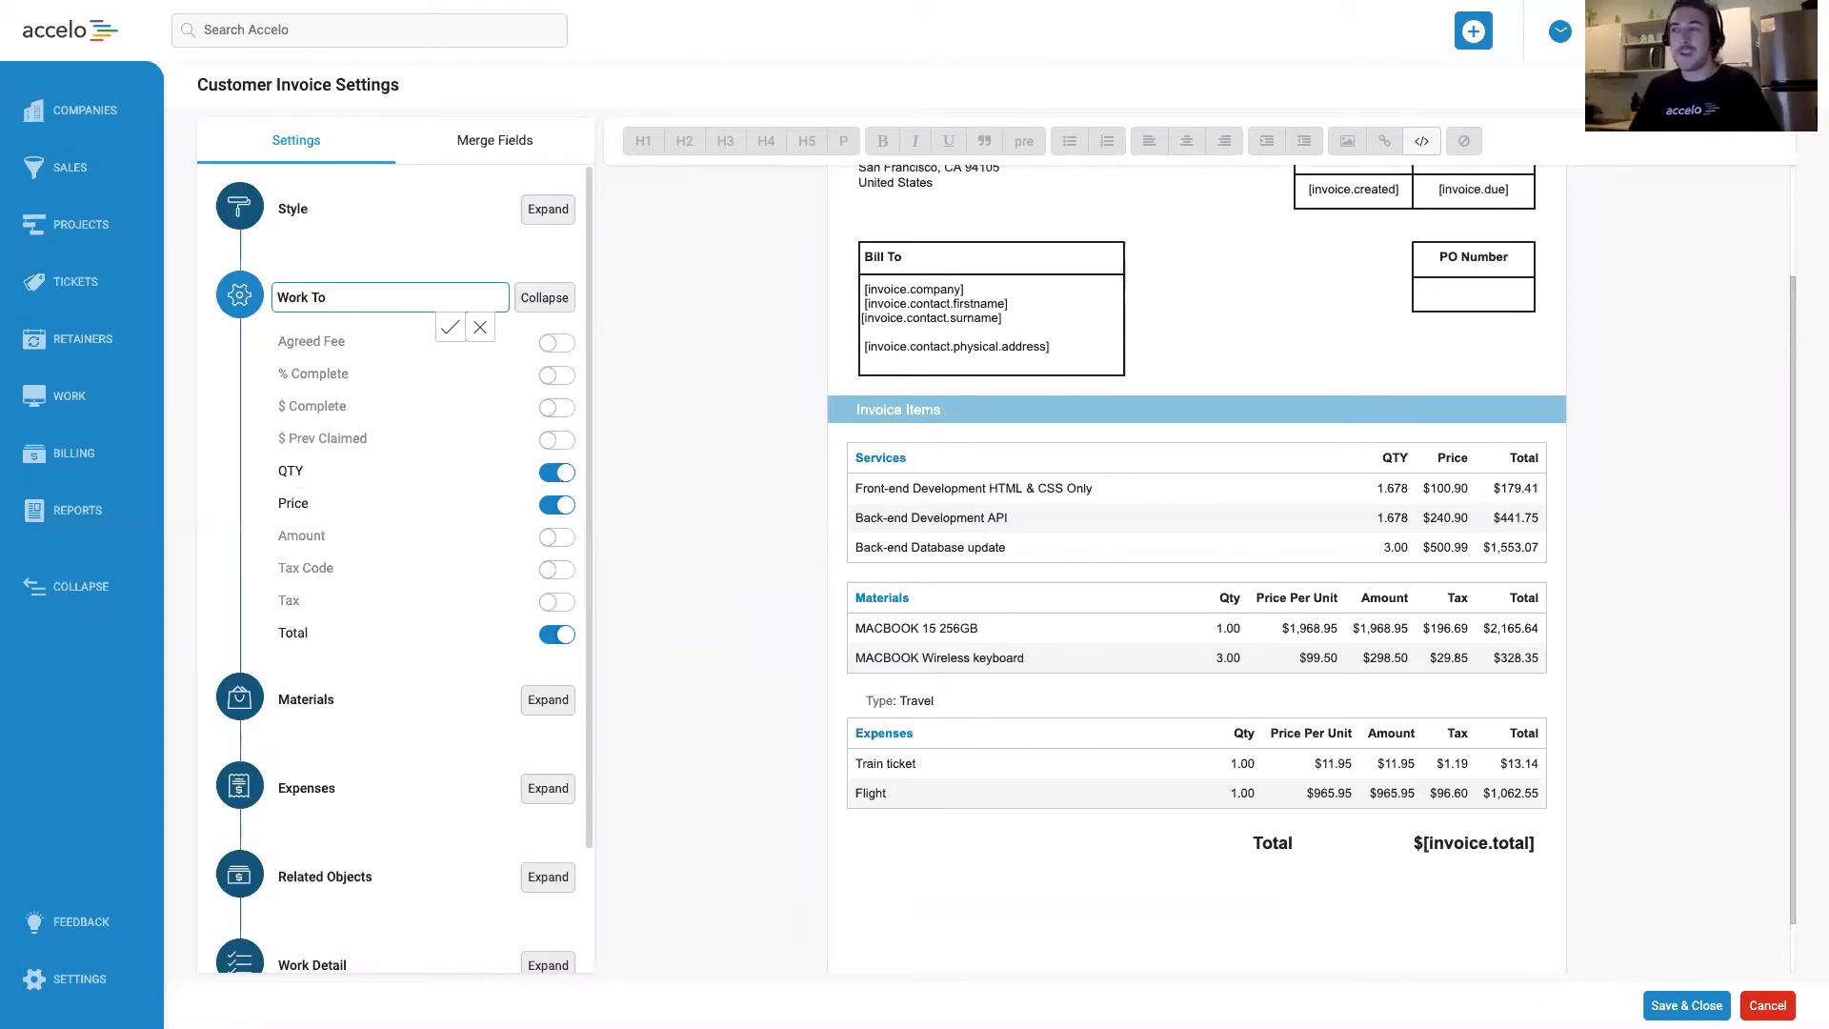
type(" T")
key("BackSpace")
key("BackSpace")
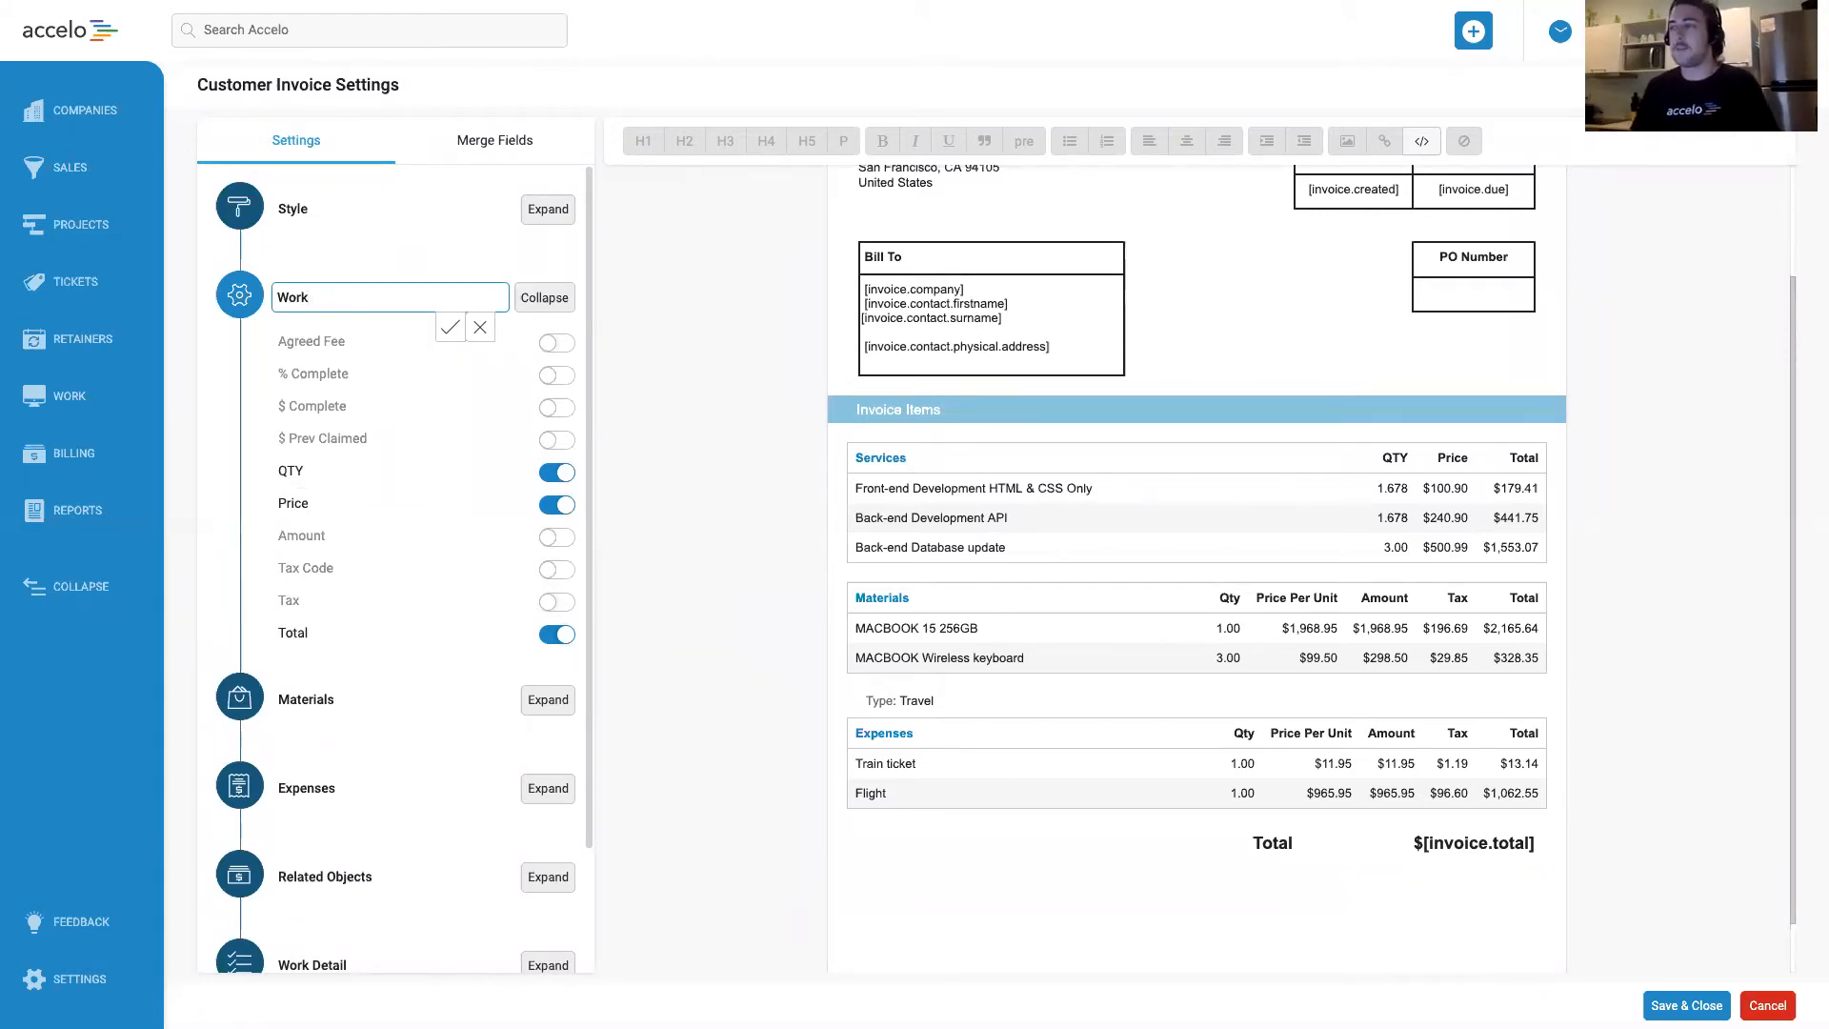
left_click(450, 328)
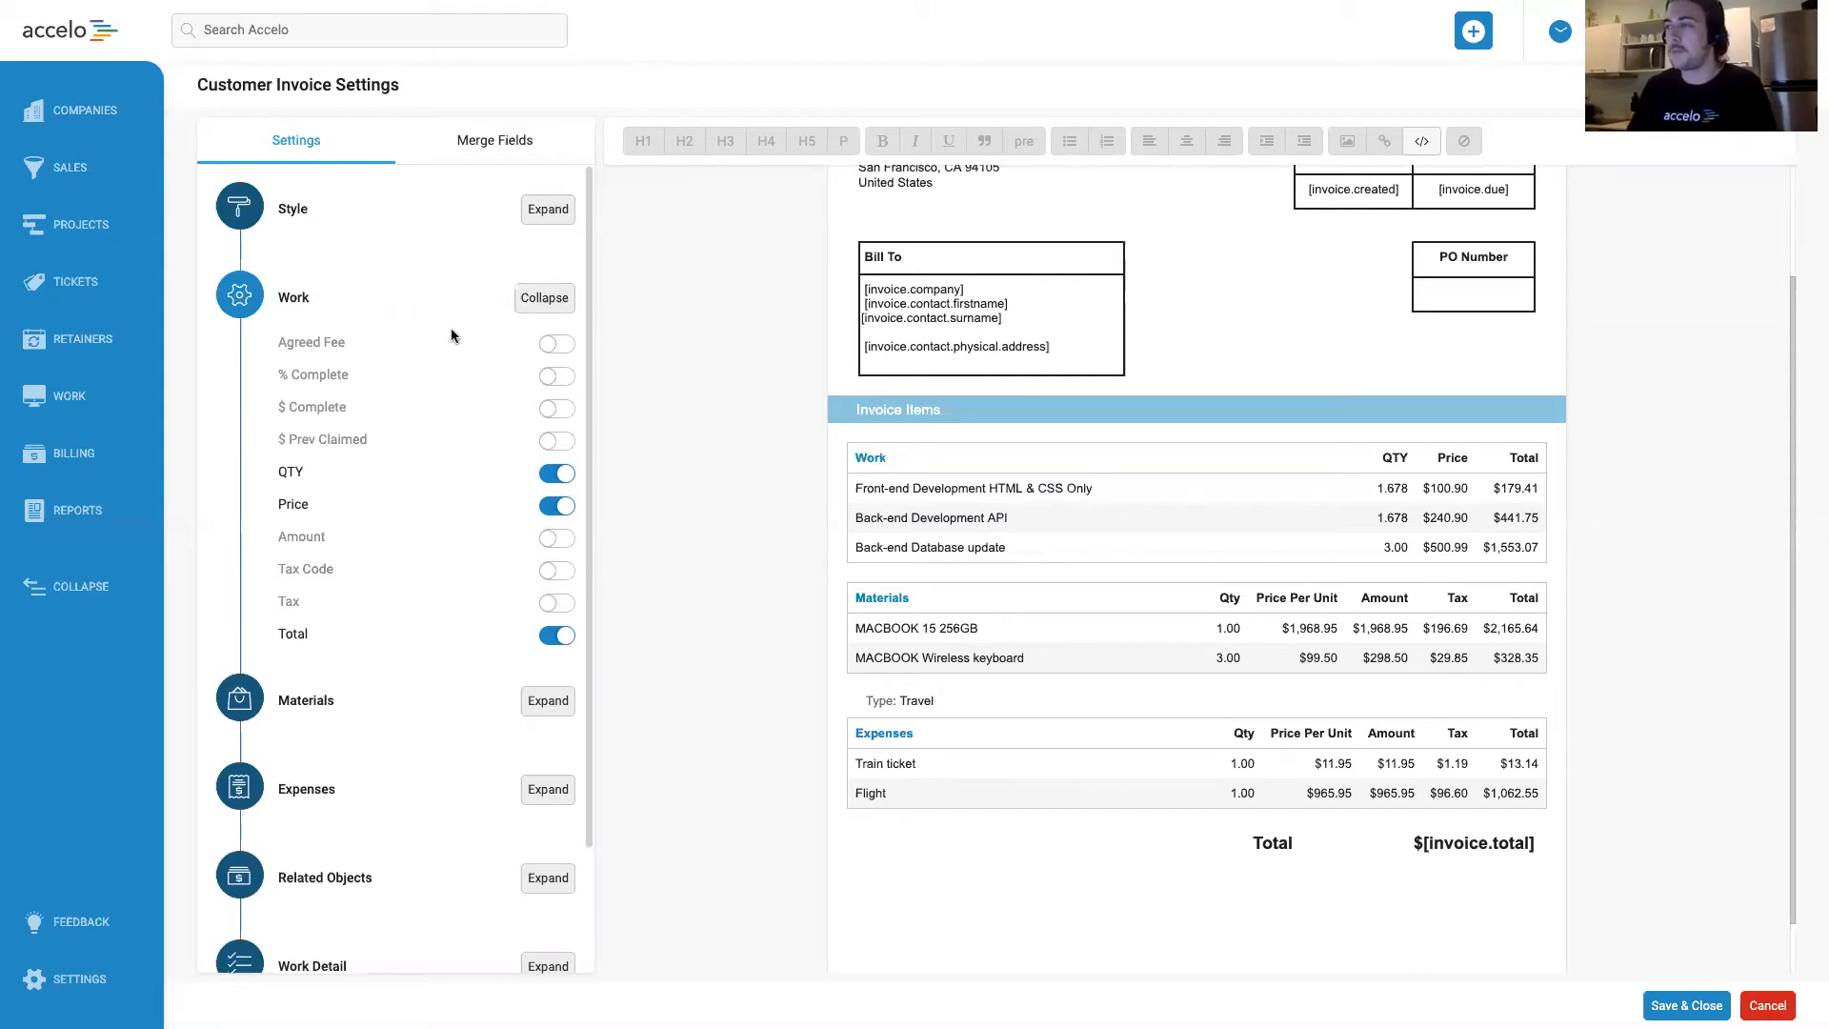
Examine the column options available for the Materials table.
left_click(561, 301)
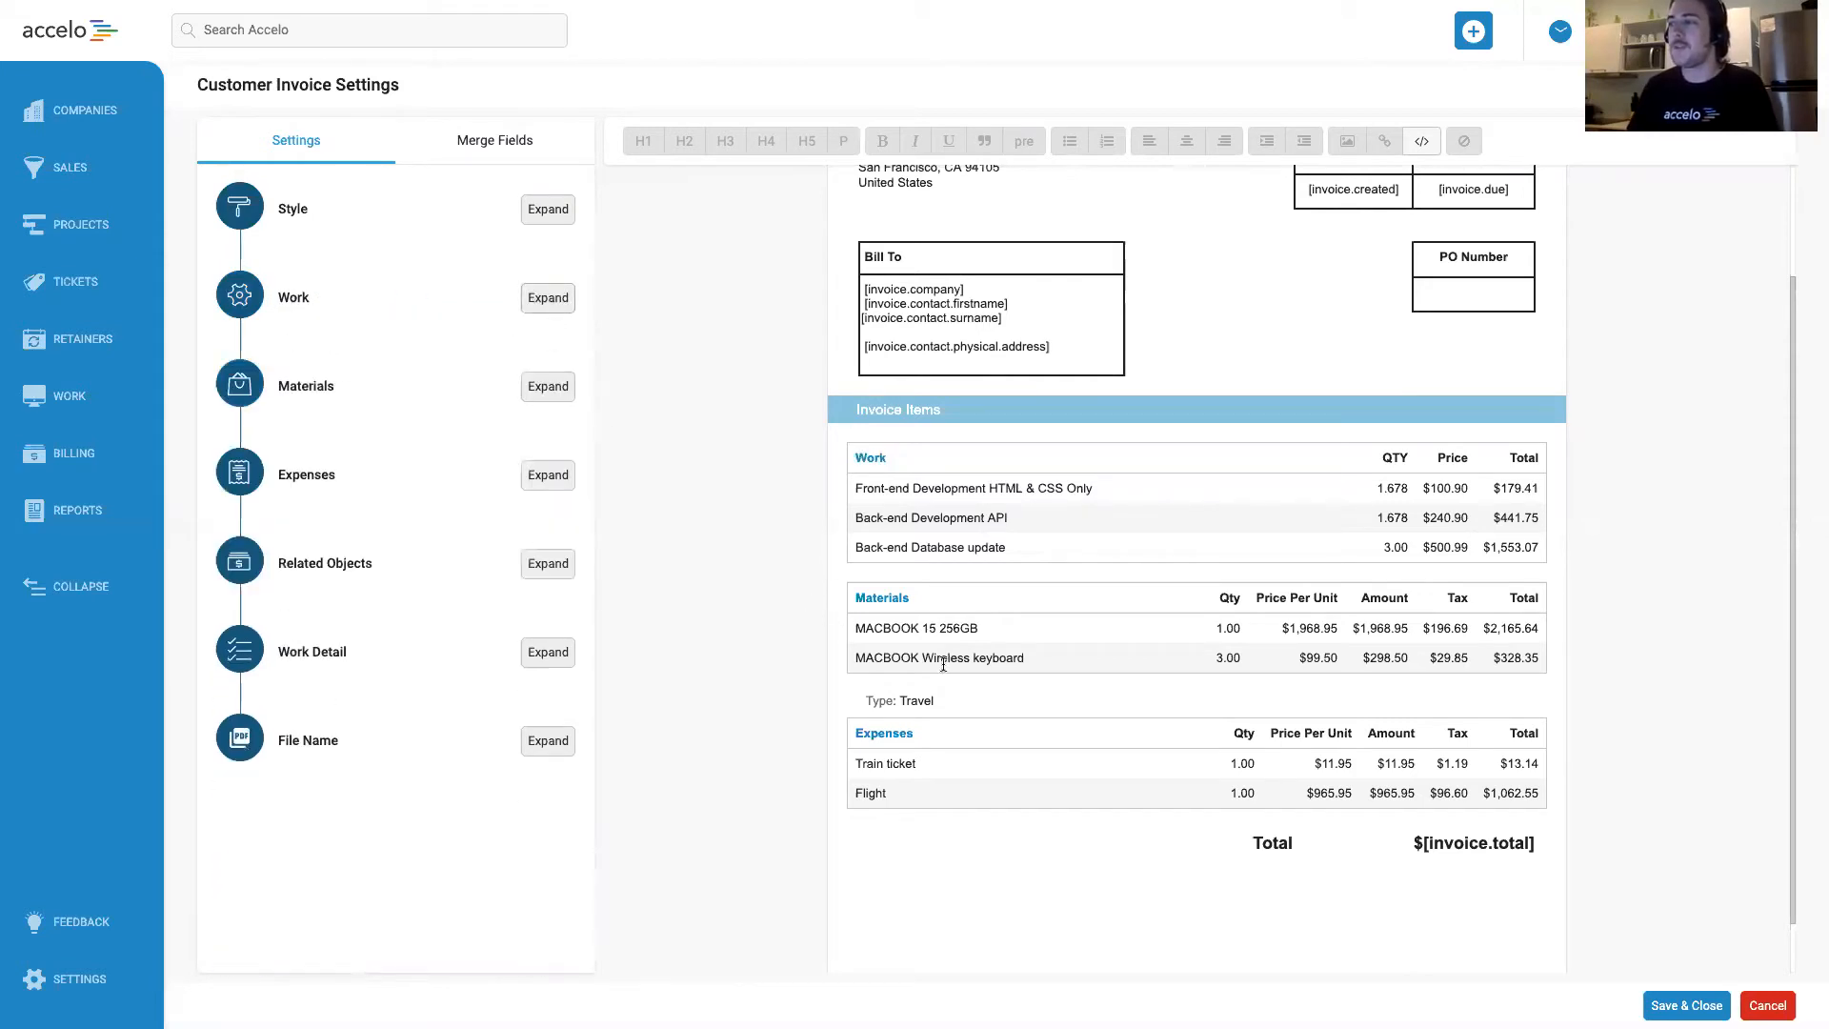
left_click(548, 387)
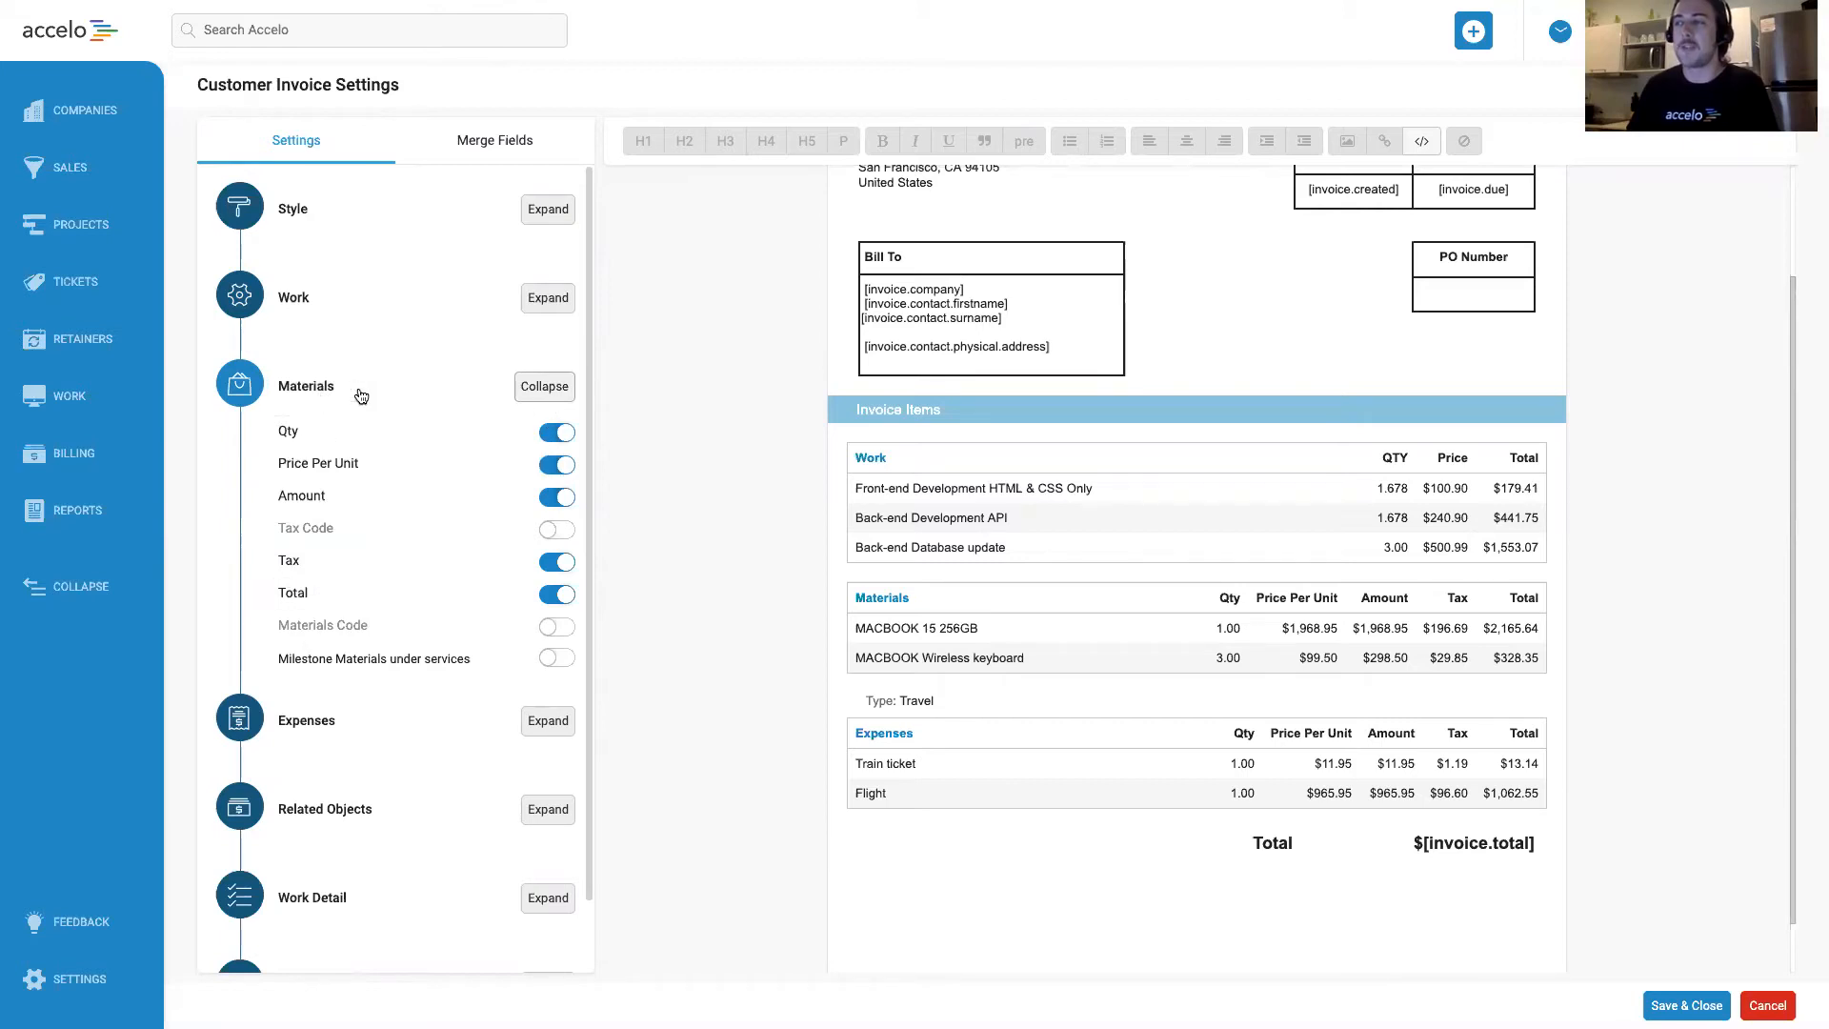
left_click(523, 395)
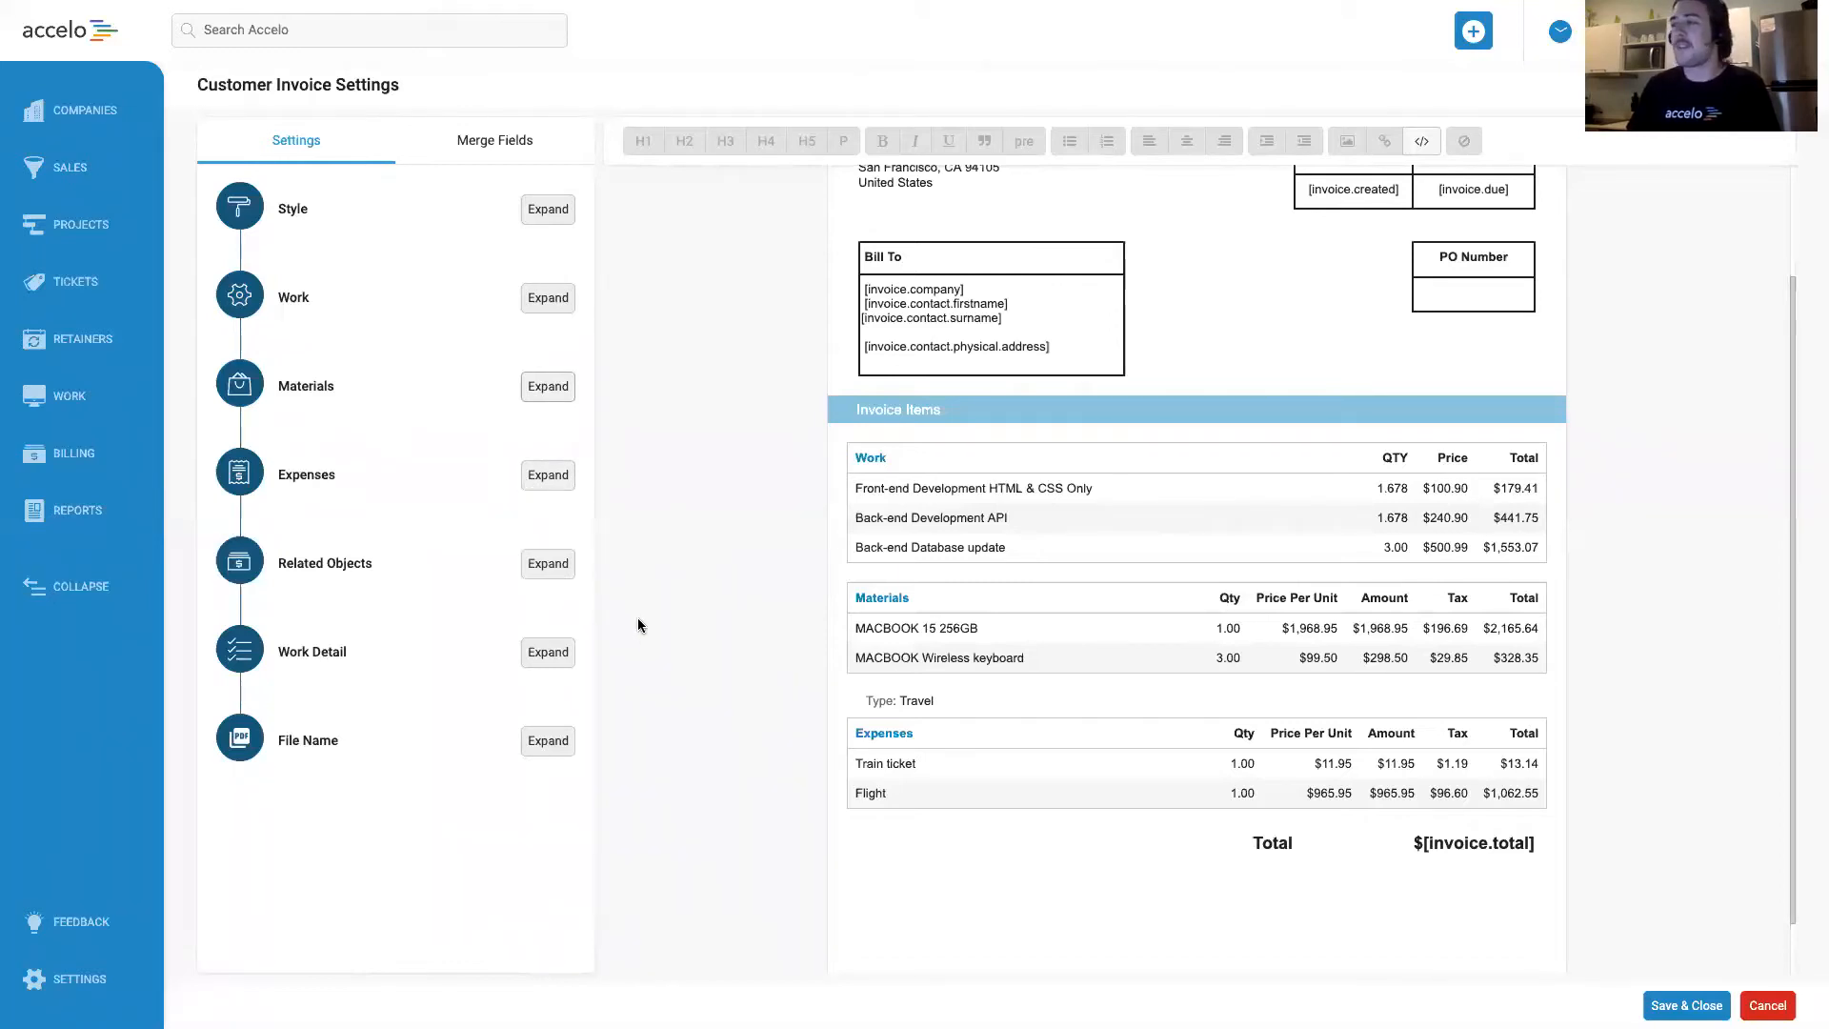
Append an underscore and the billing contact's Company merge field to the PDF file name, making it "Invoice_[invoice.number]_[invoice.contact.company]".
left_click(538, 741)
left_click(398, 789)
left_click_drag(351, 792, 514, 804)
left_click(516, 802)
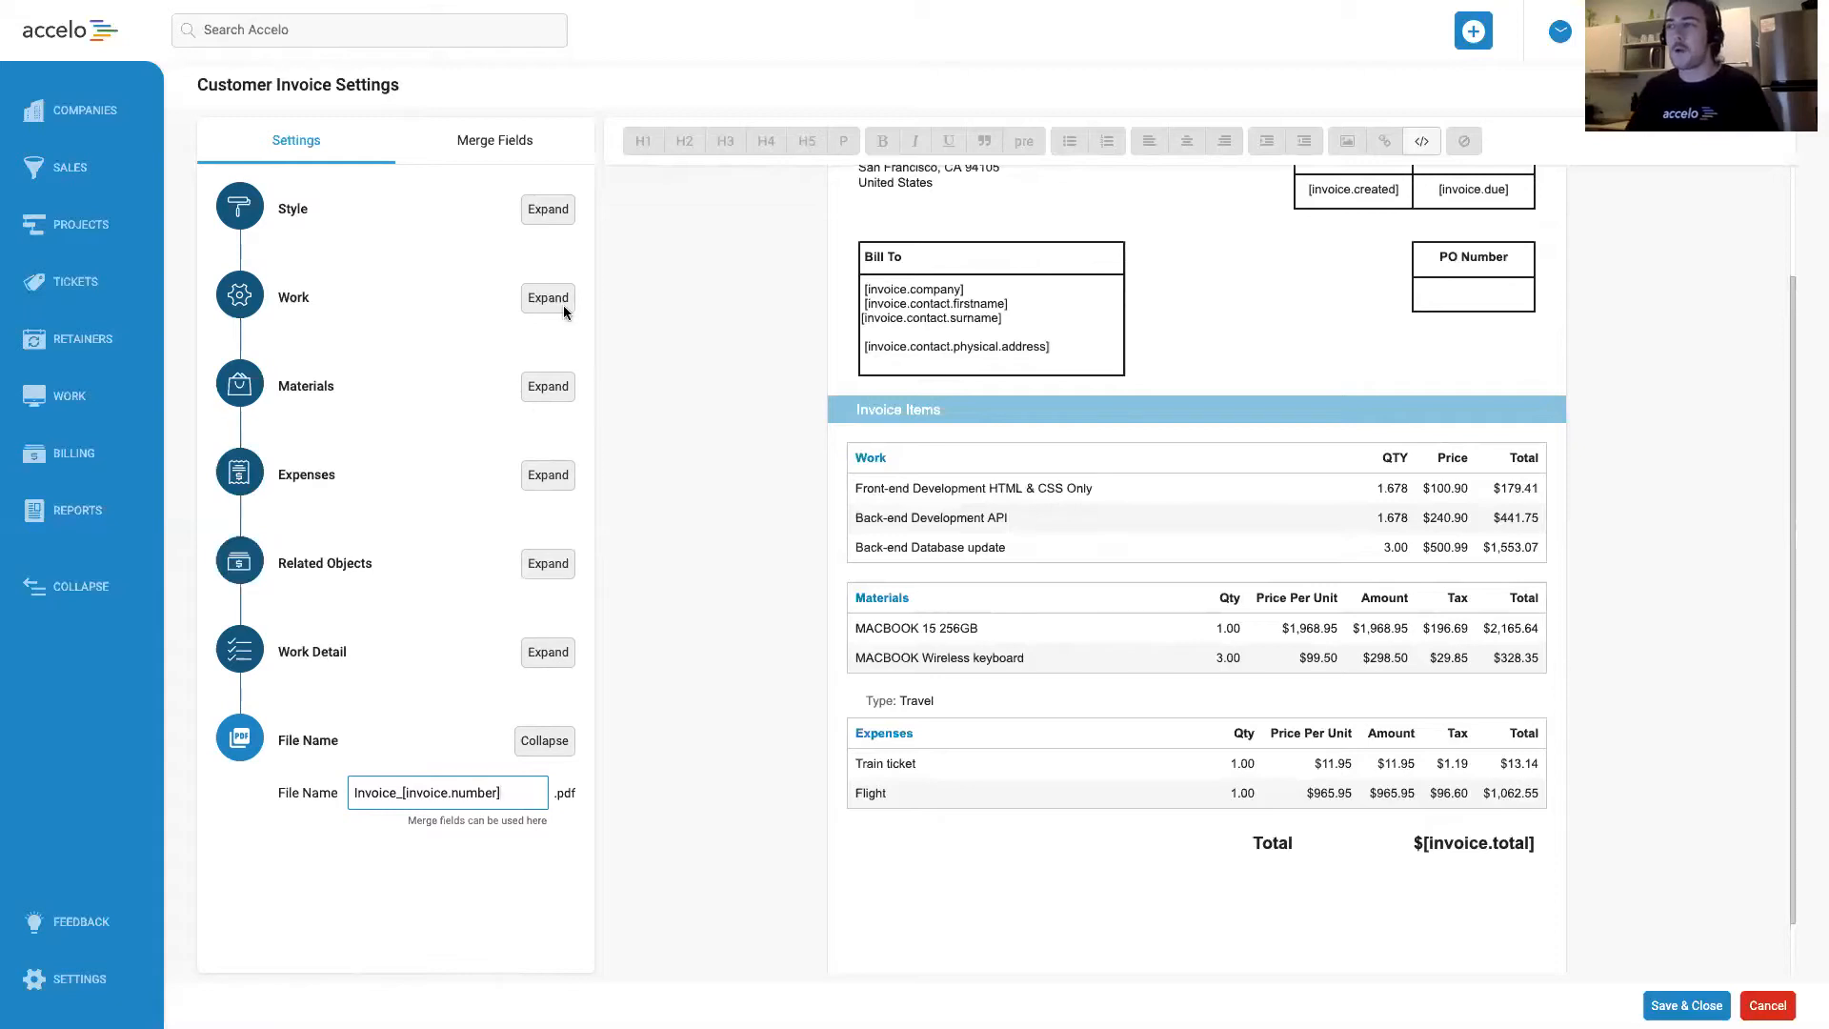
left_click(503, 153)
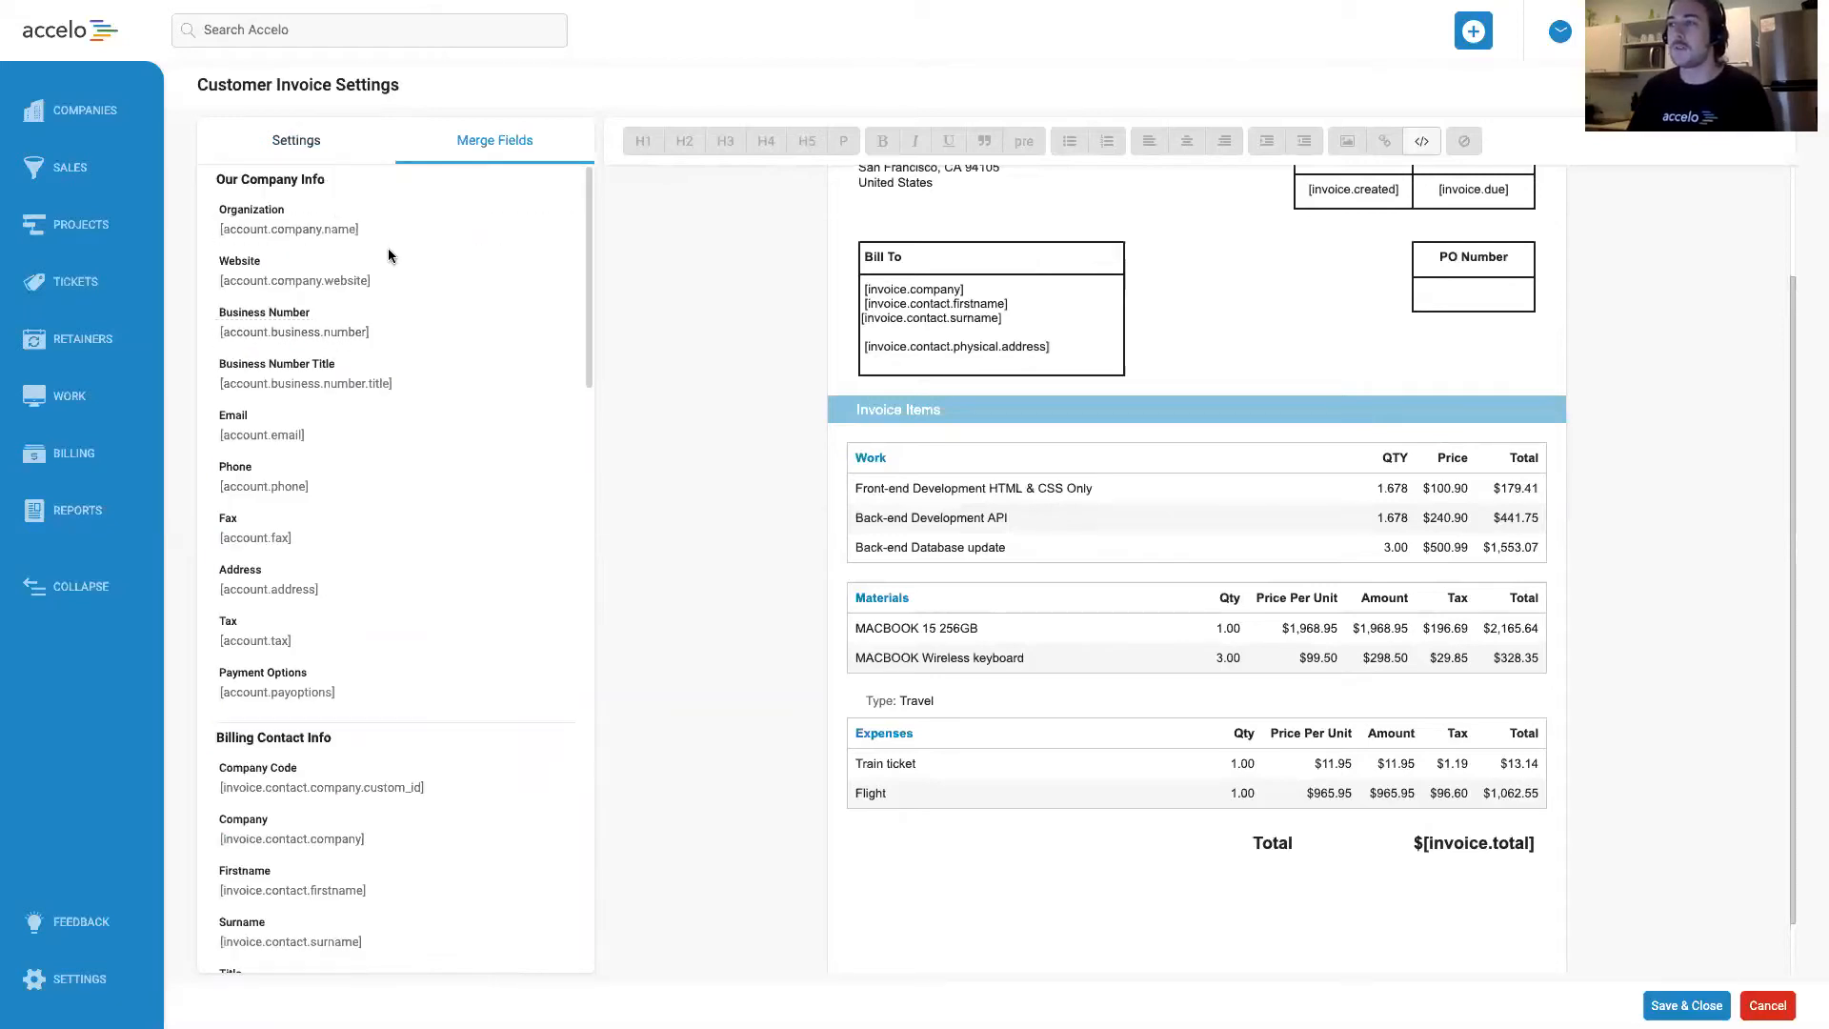
scroll(430, 492, "down", 4)
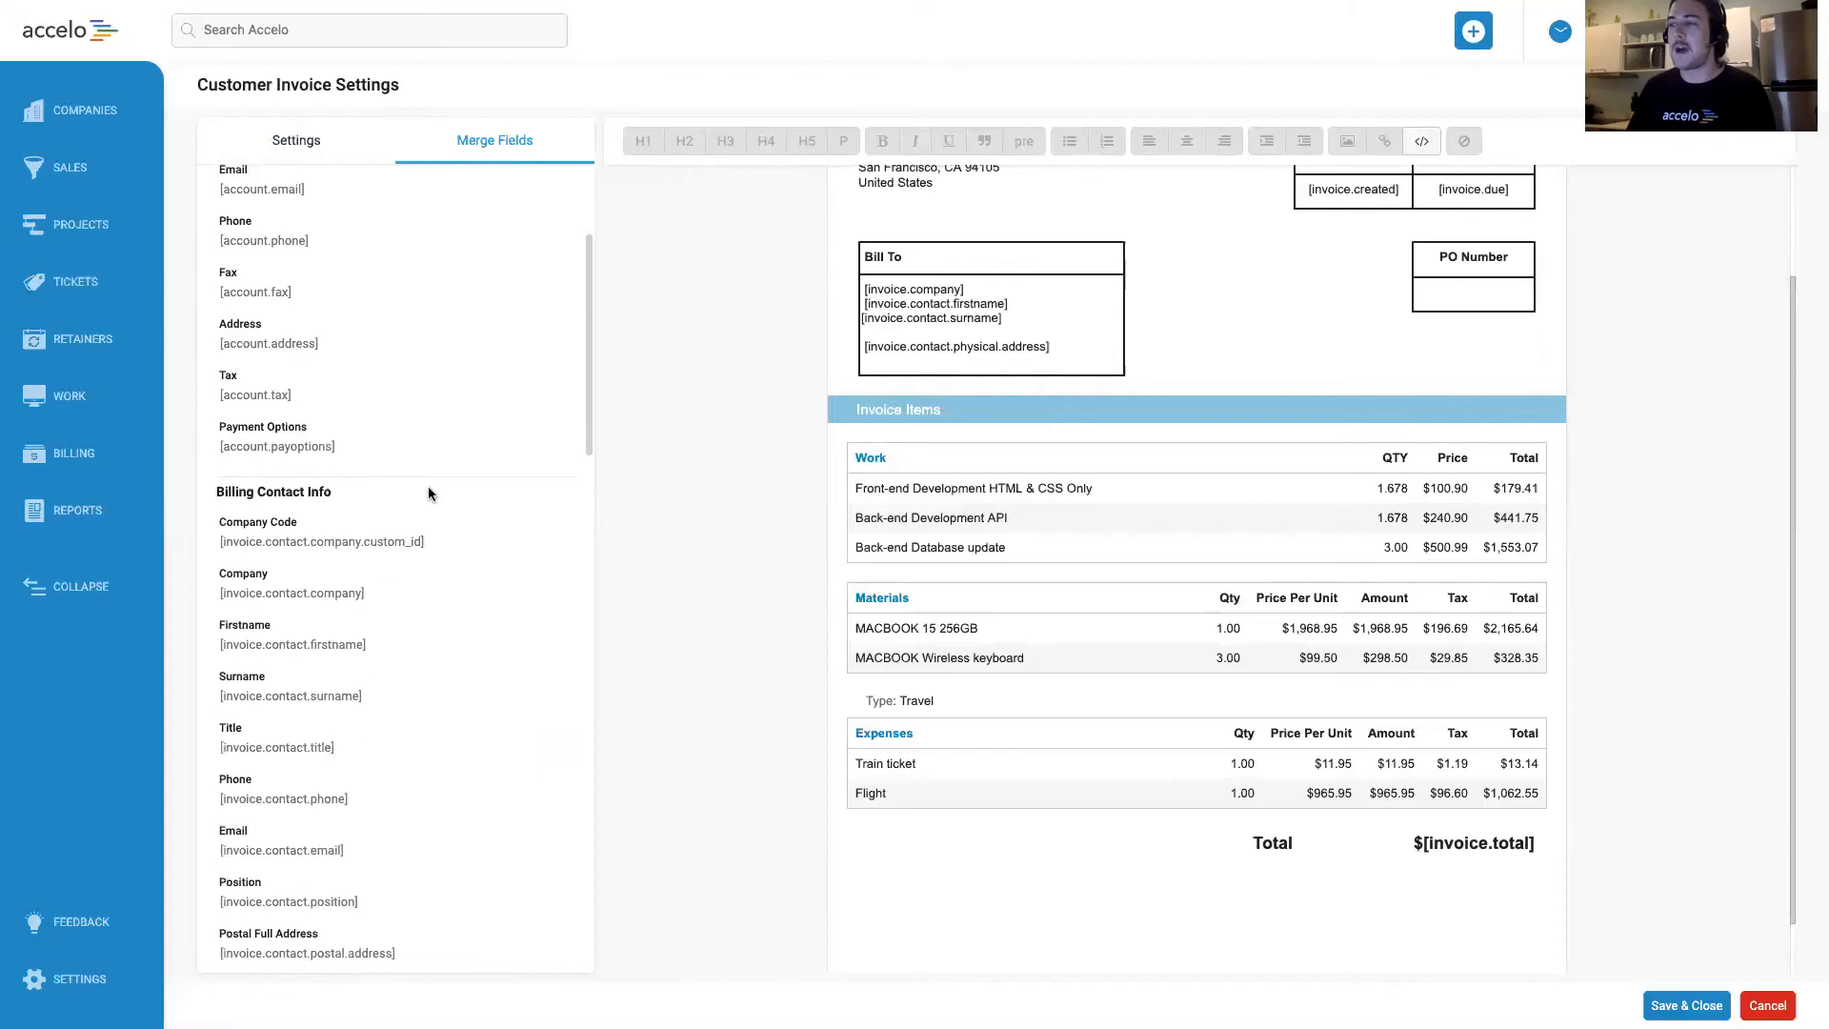
left_click(315, 143)
left_click(522, 789)
type("_")
type("[invoice.contact.company]")
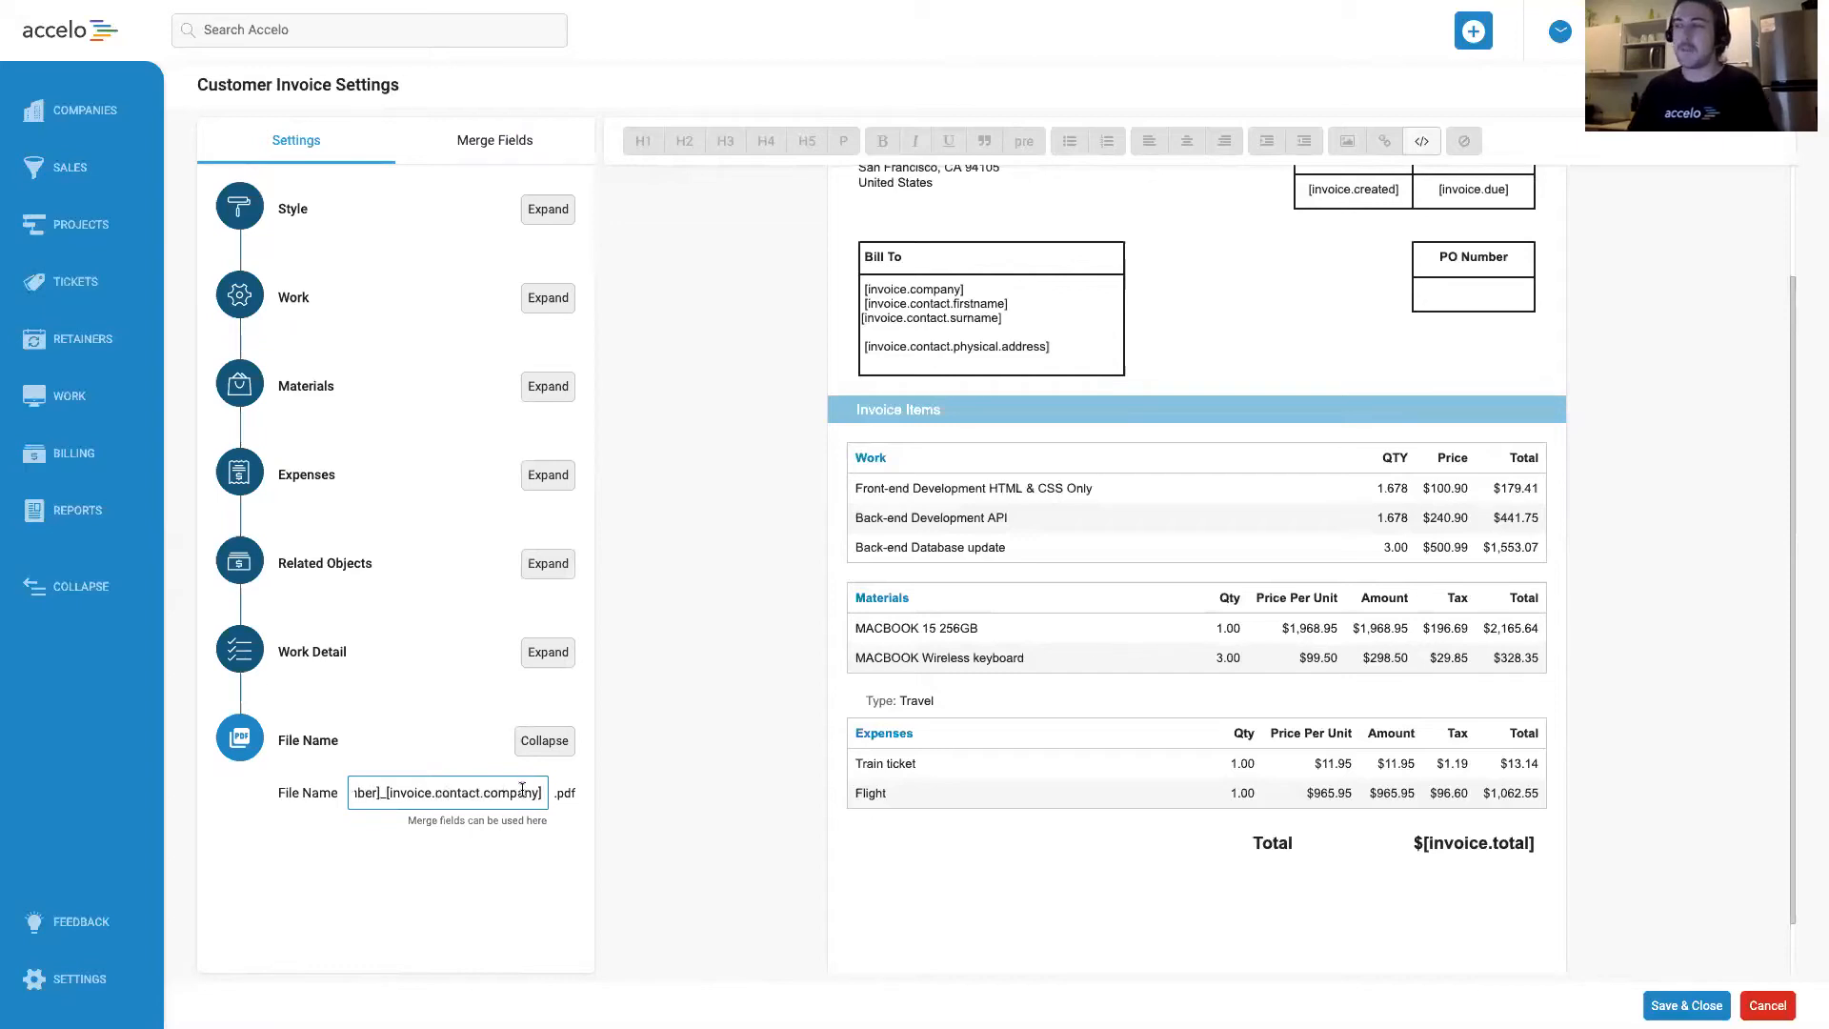
left_click(535, 747)
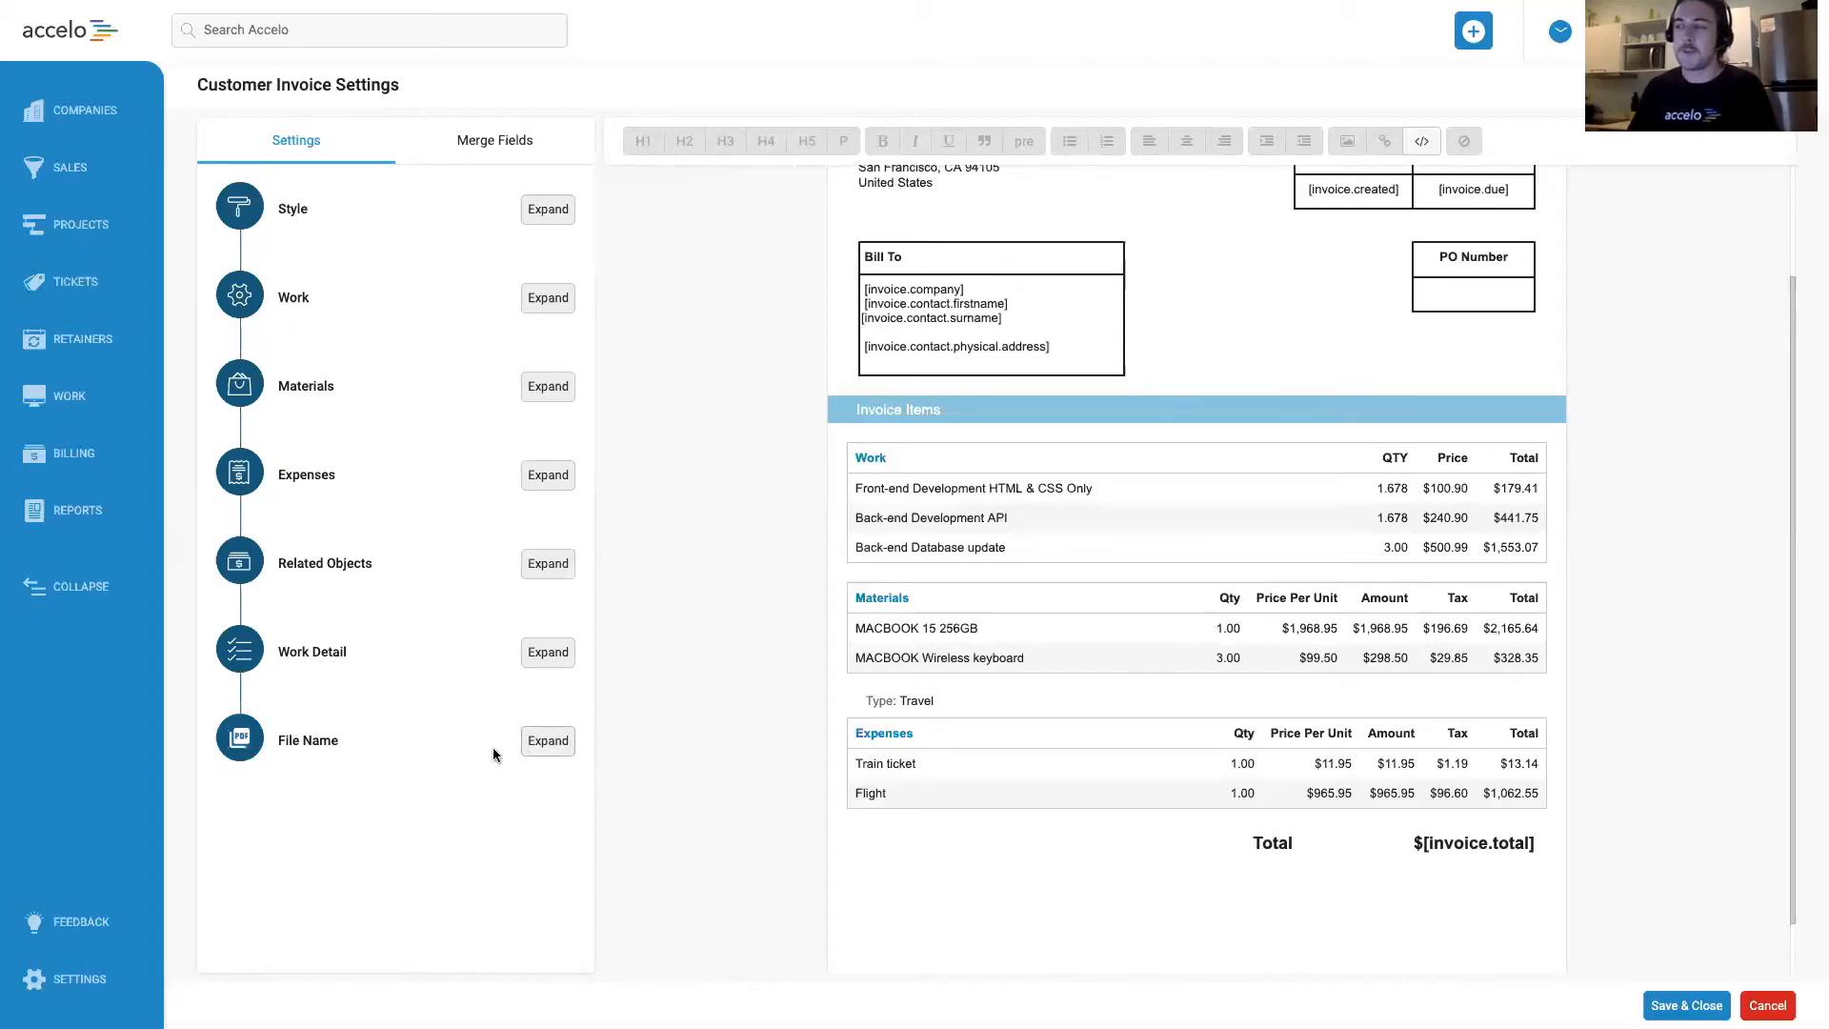
left_click(550, 758)
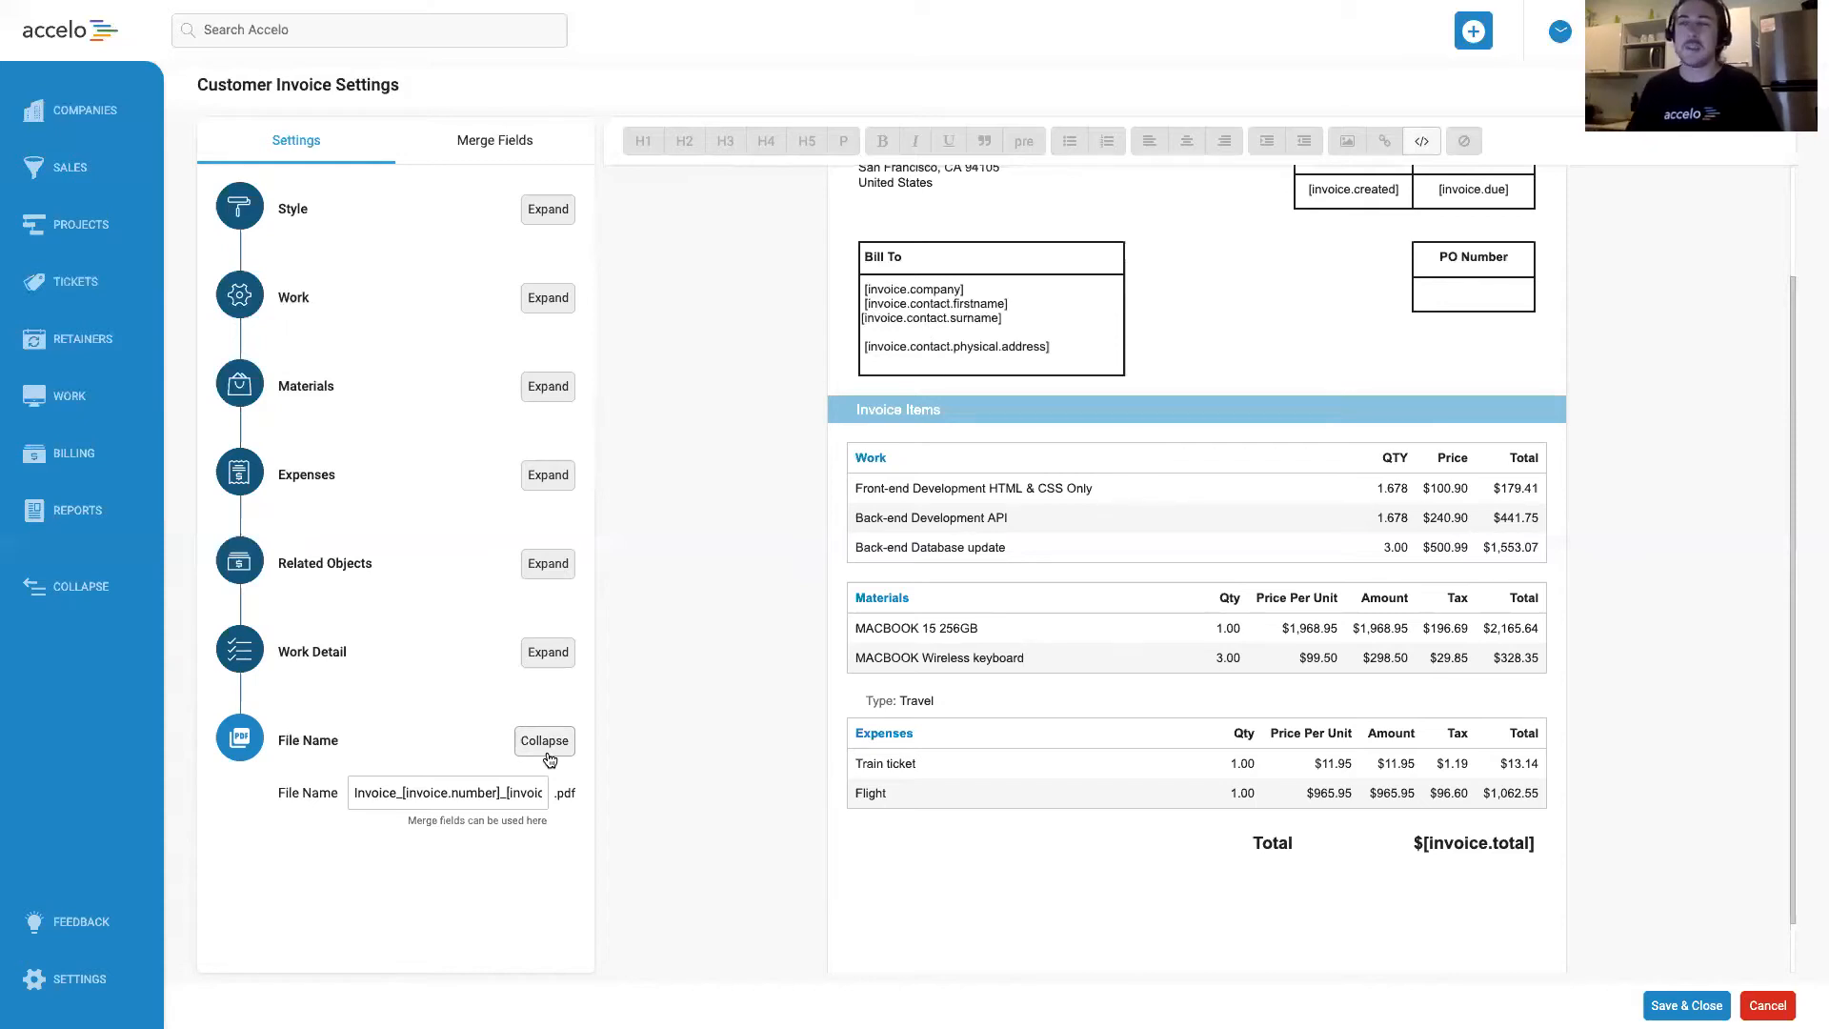
left_click(545, 748)
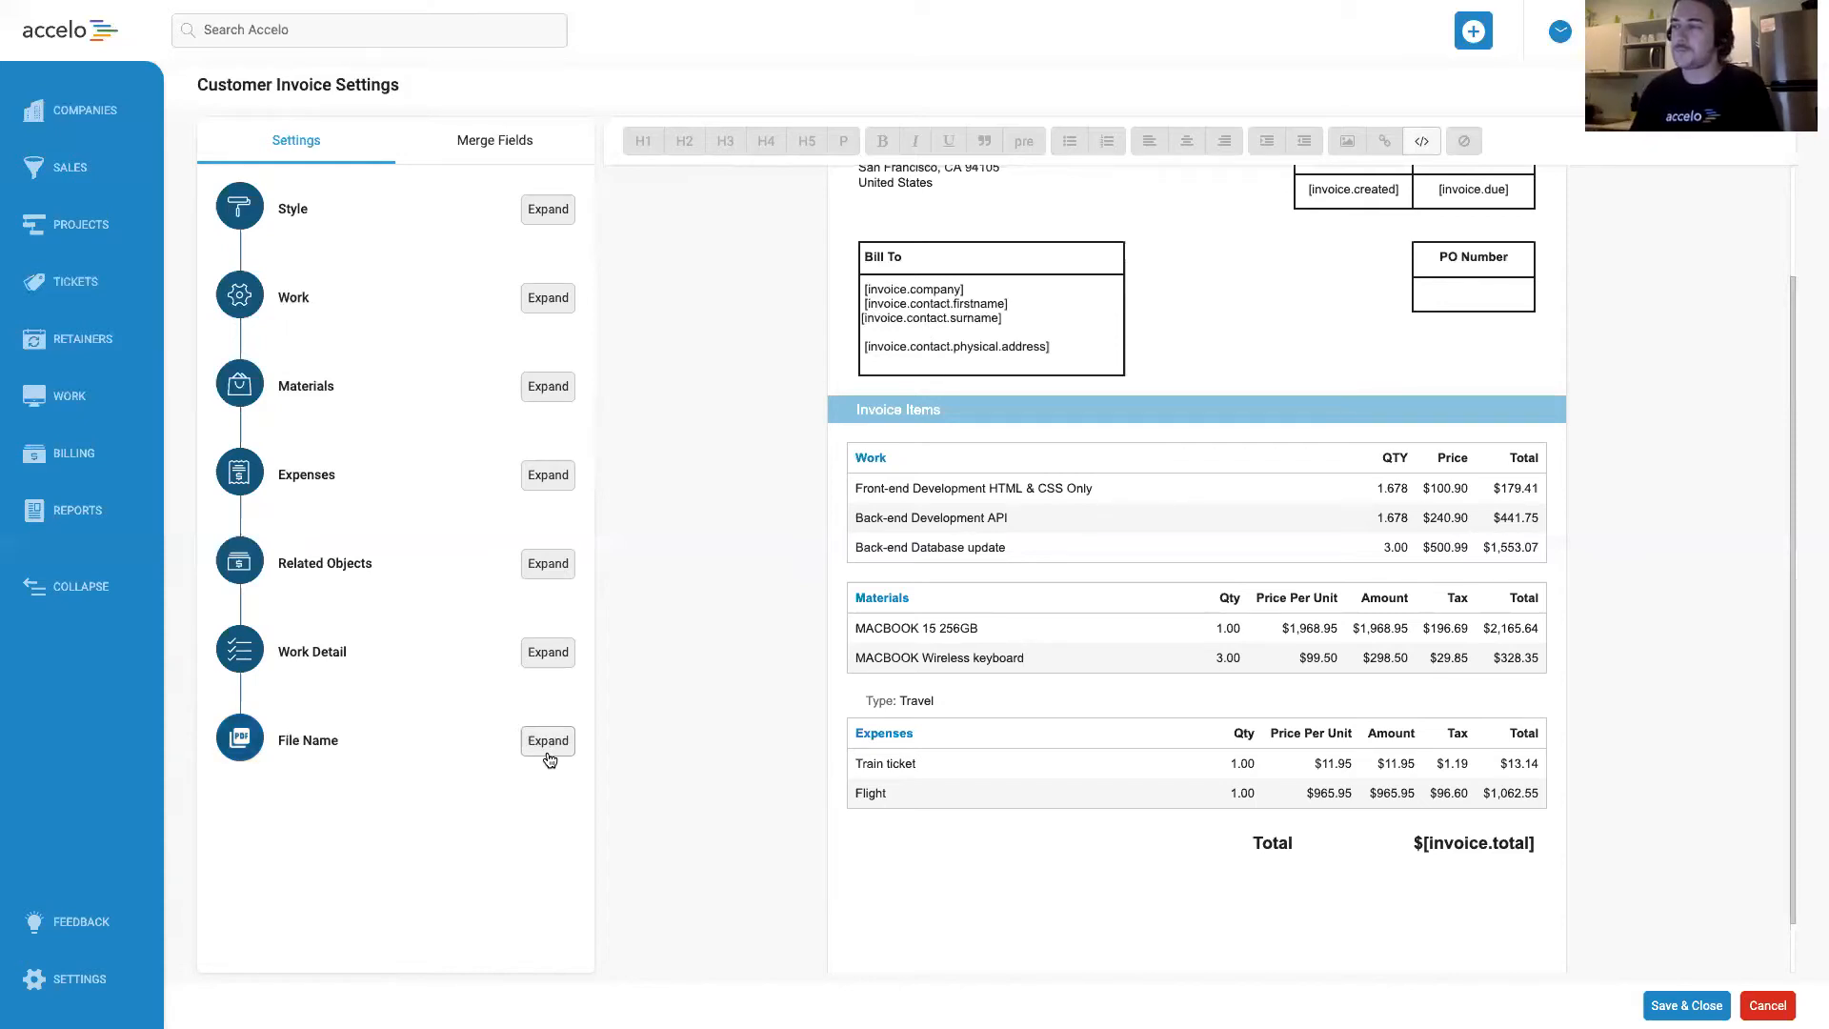
Save the customised PDF layout and the Fixed Price invoice template.
scroll(686, 746, "up", 3)
left_click(1686, 1004)
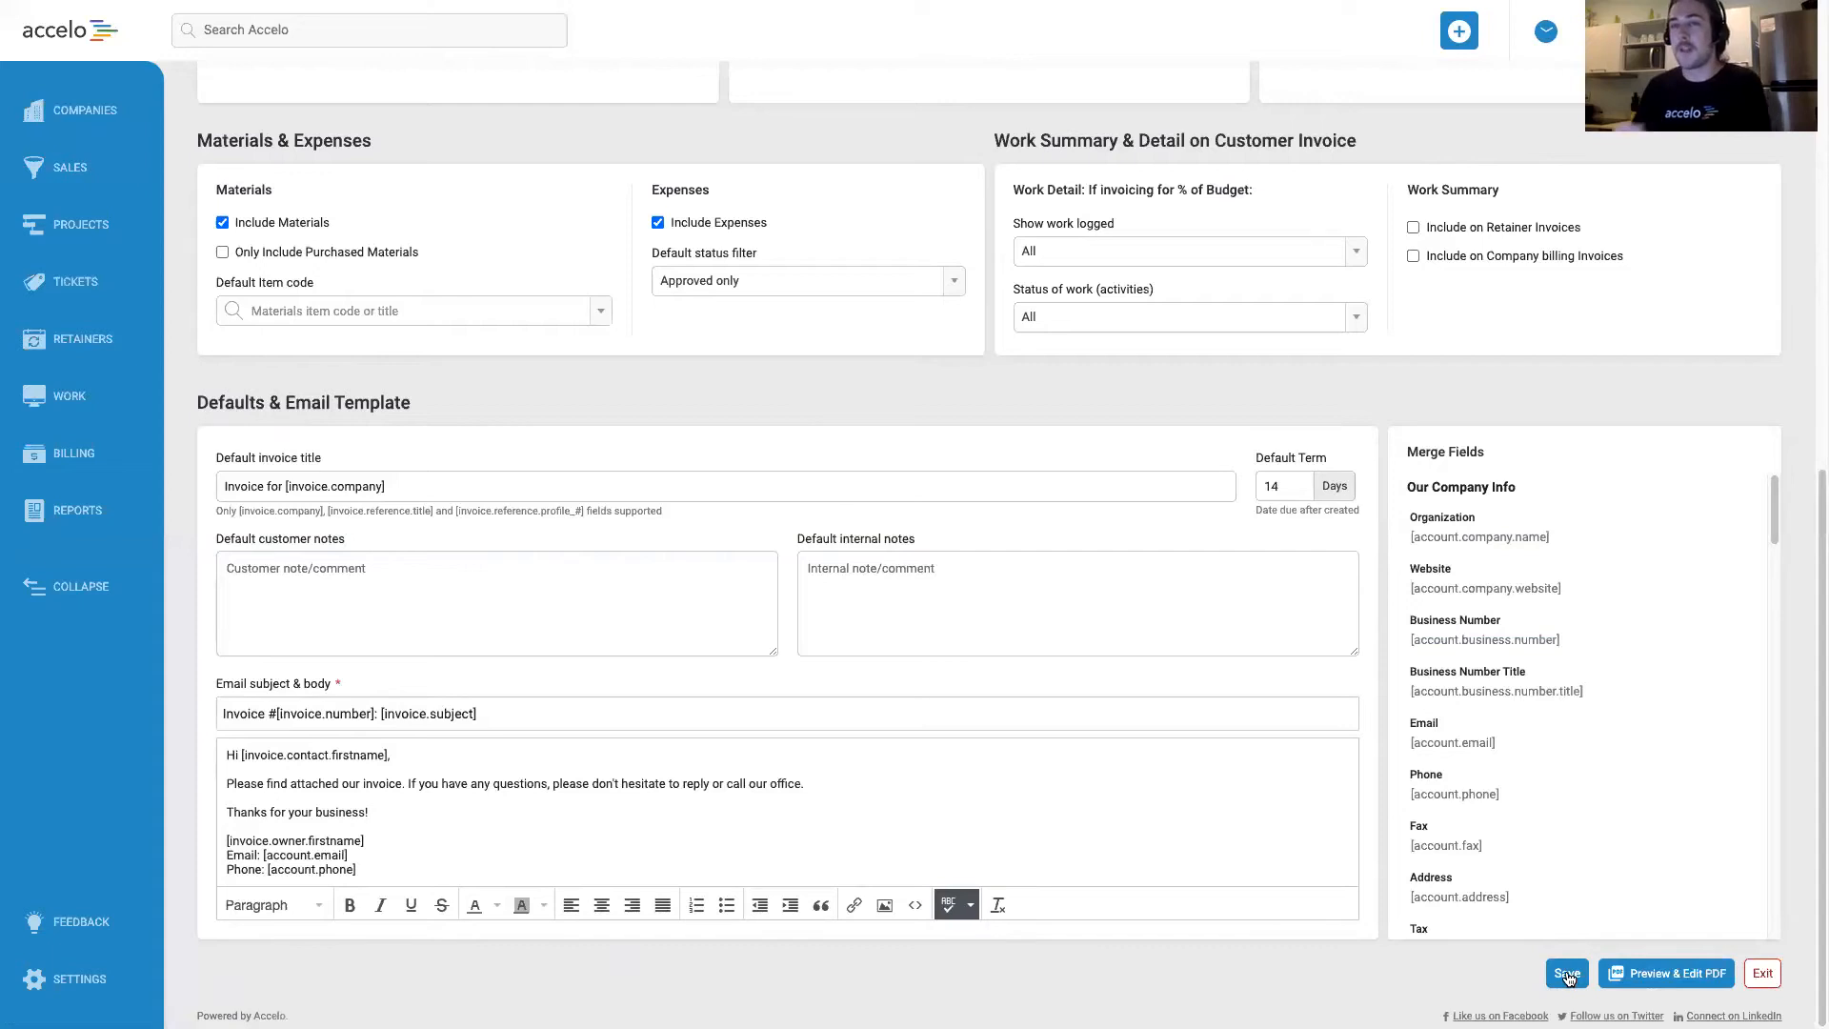
left_click(1567, 975)
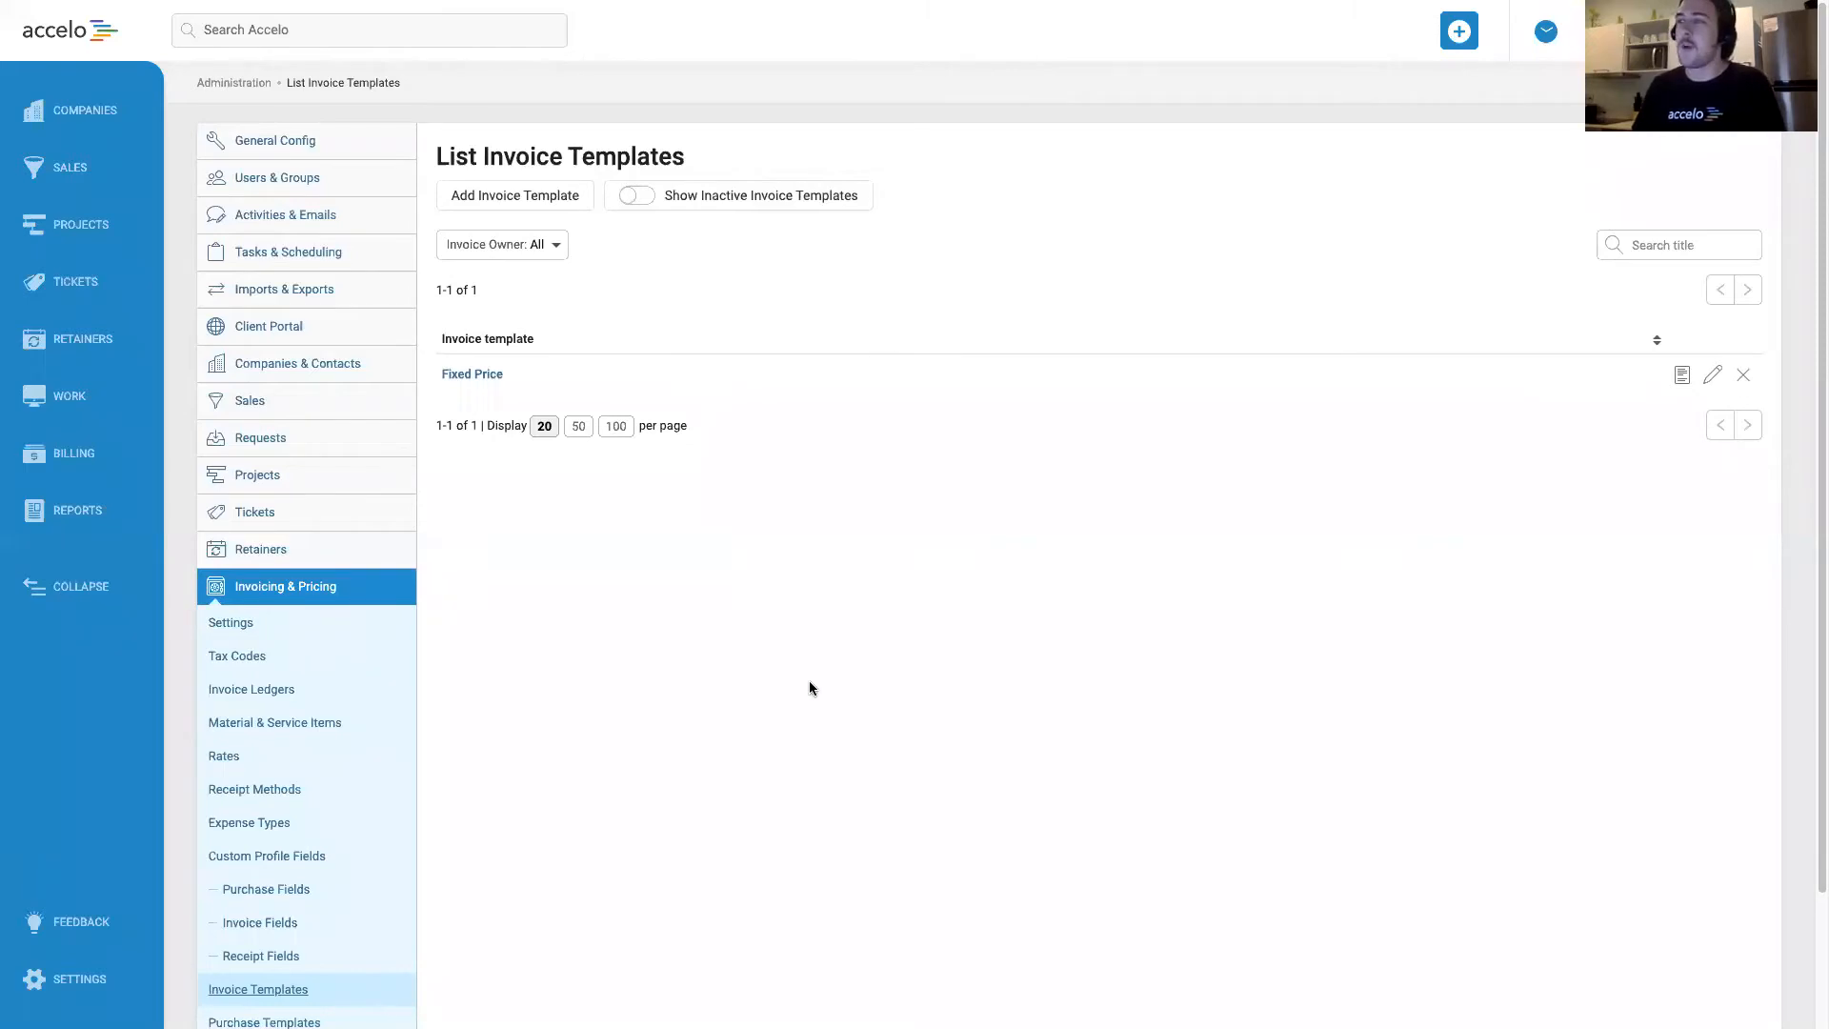
Open the types, progressions and fields configuration for sales to examine the Default sale type.
left_click(270, 407)
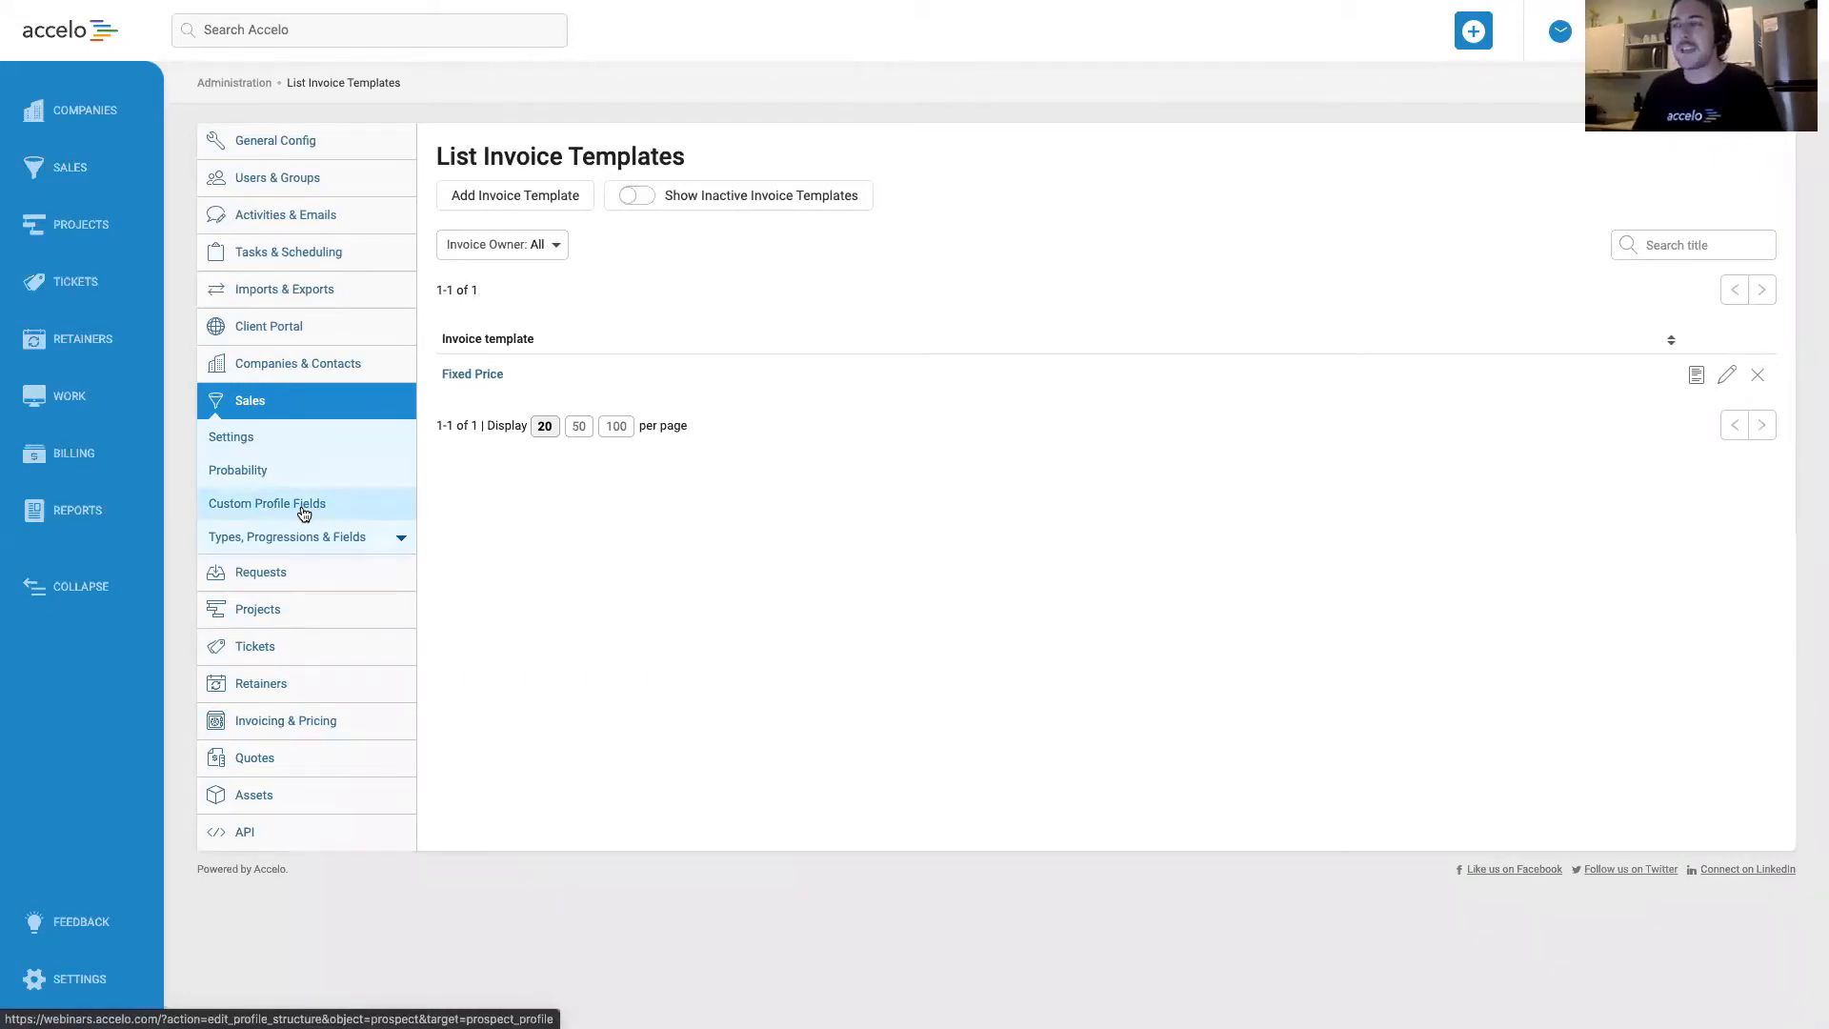
left_click(302, 539)
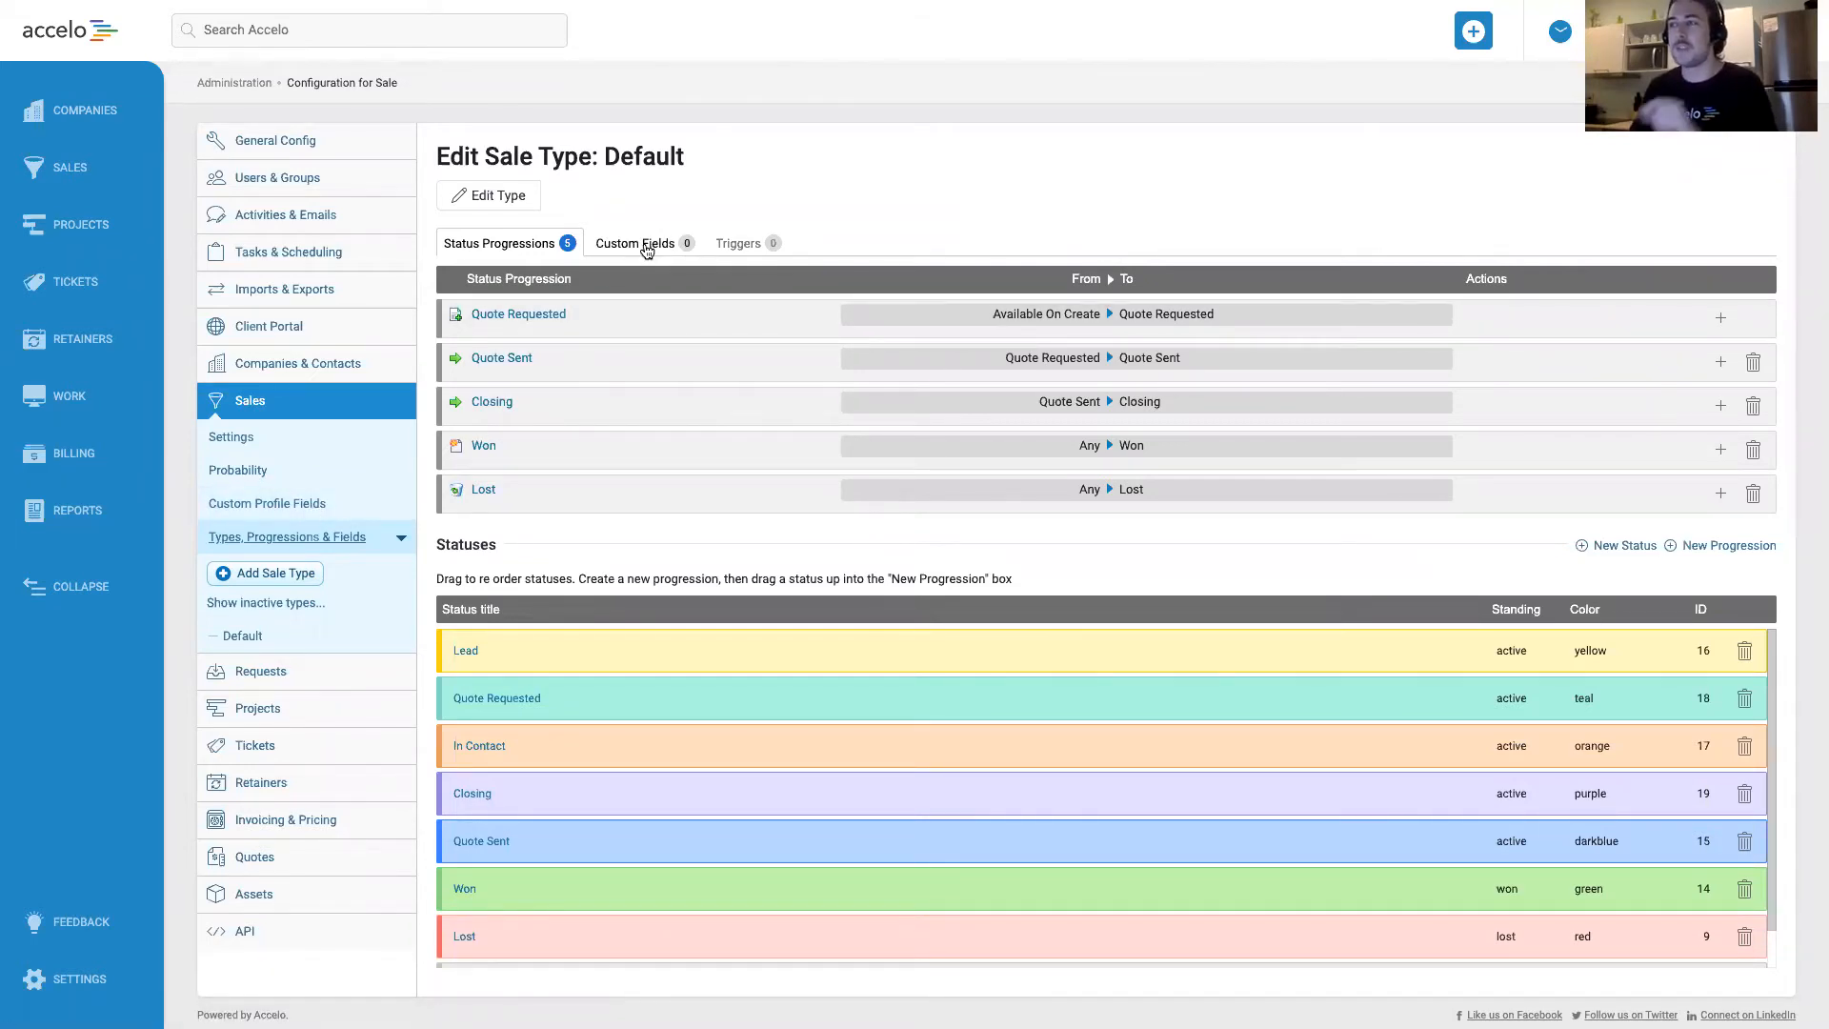
double_click(614, 156)
left_click(767, 170)
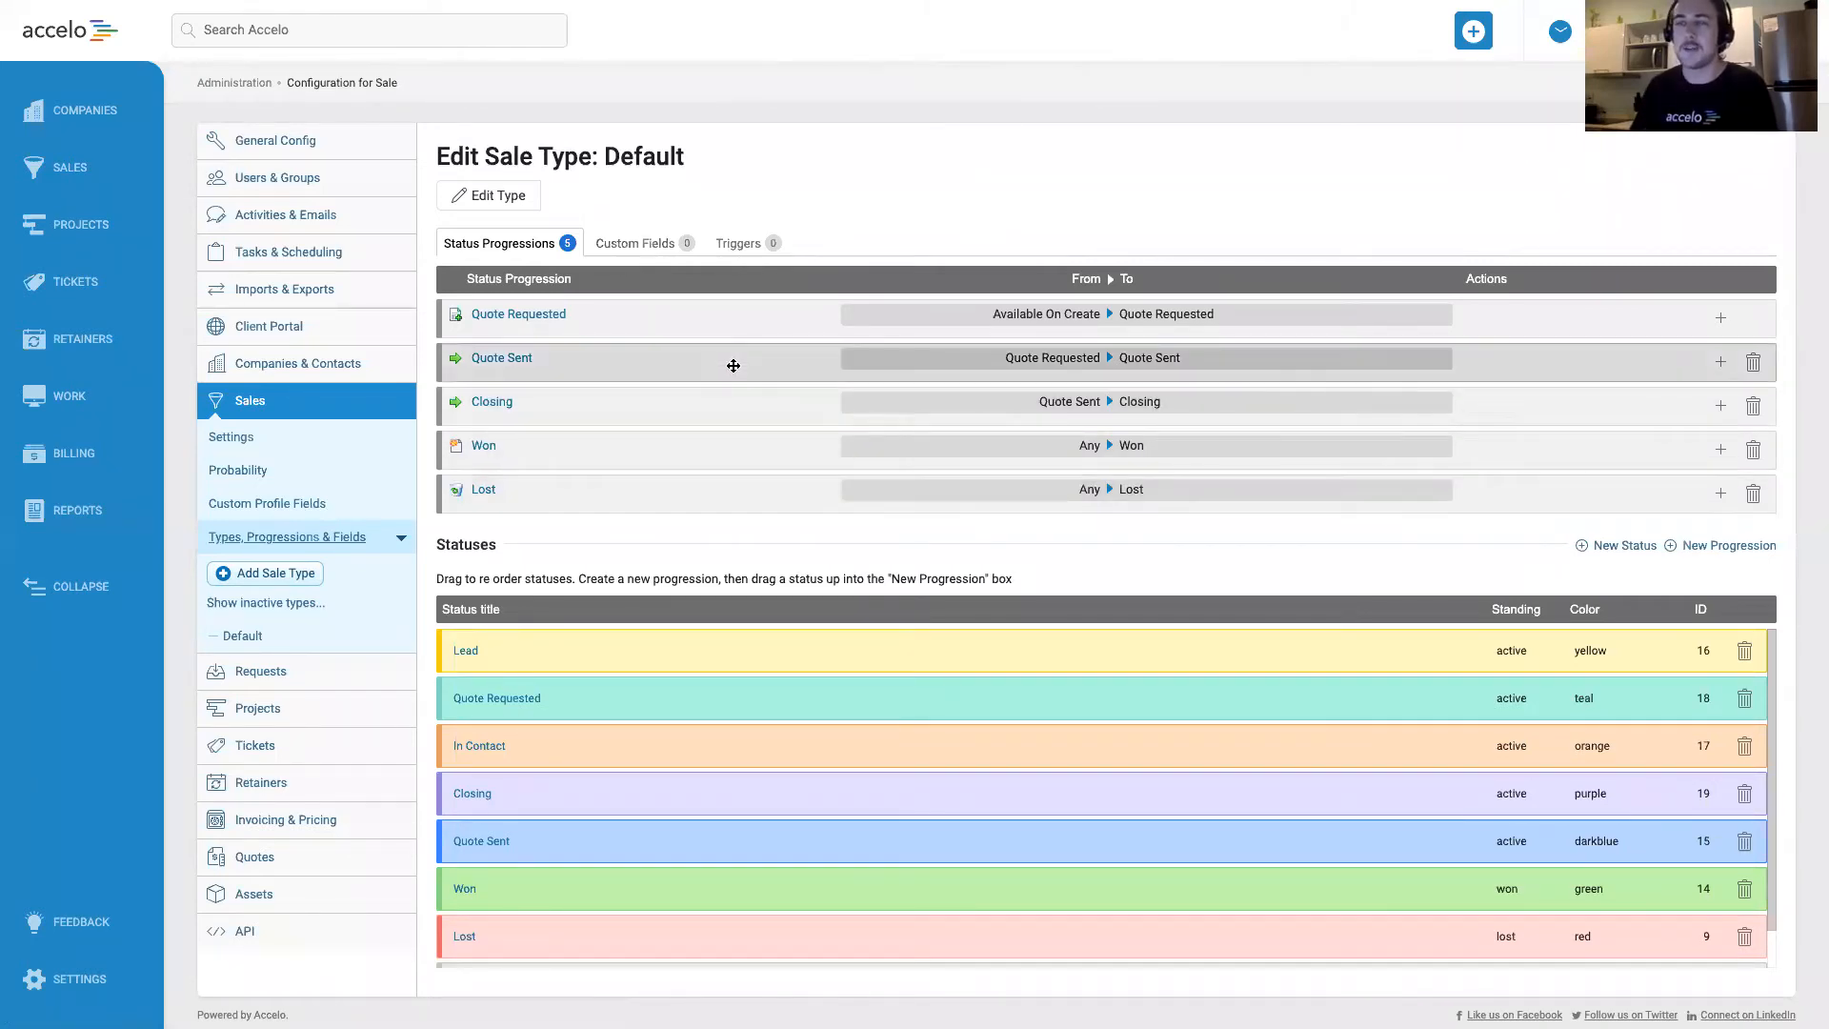
Start a new custom profile field for sales and title it "PO Number".
left_click(306, 512)
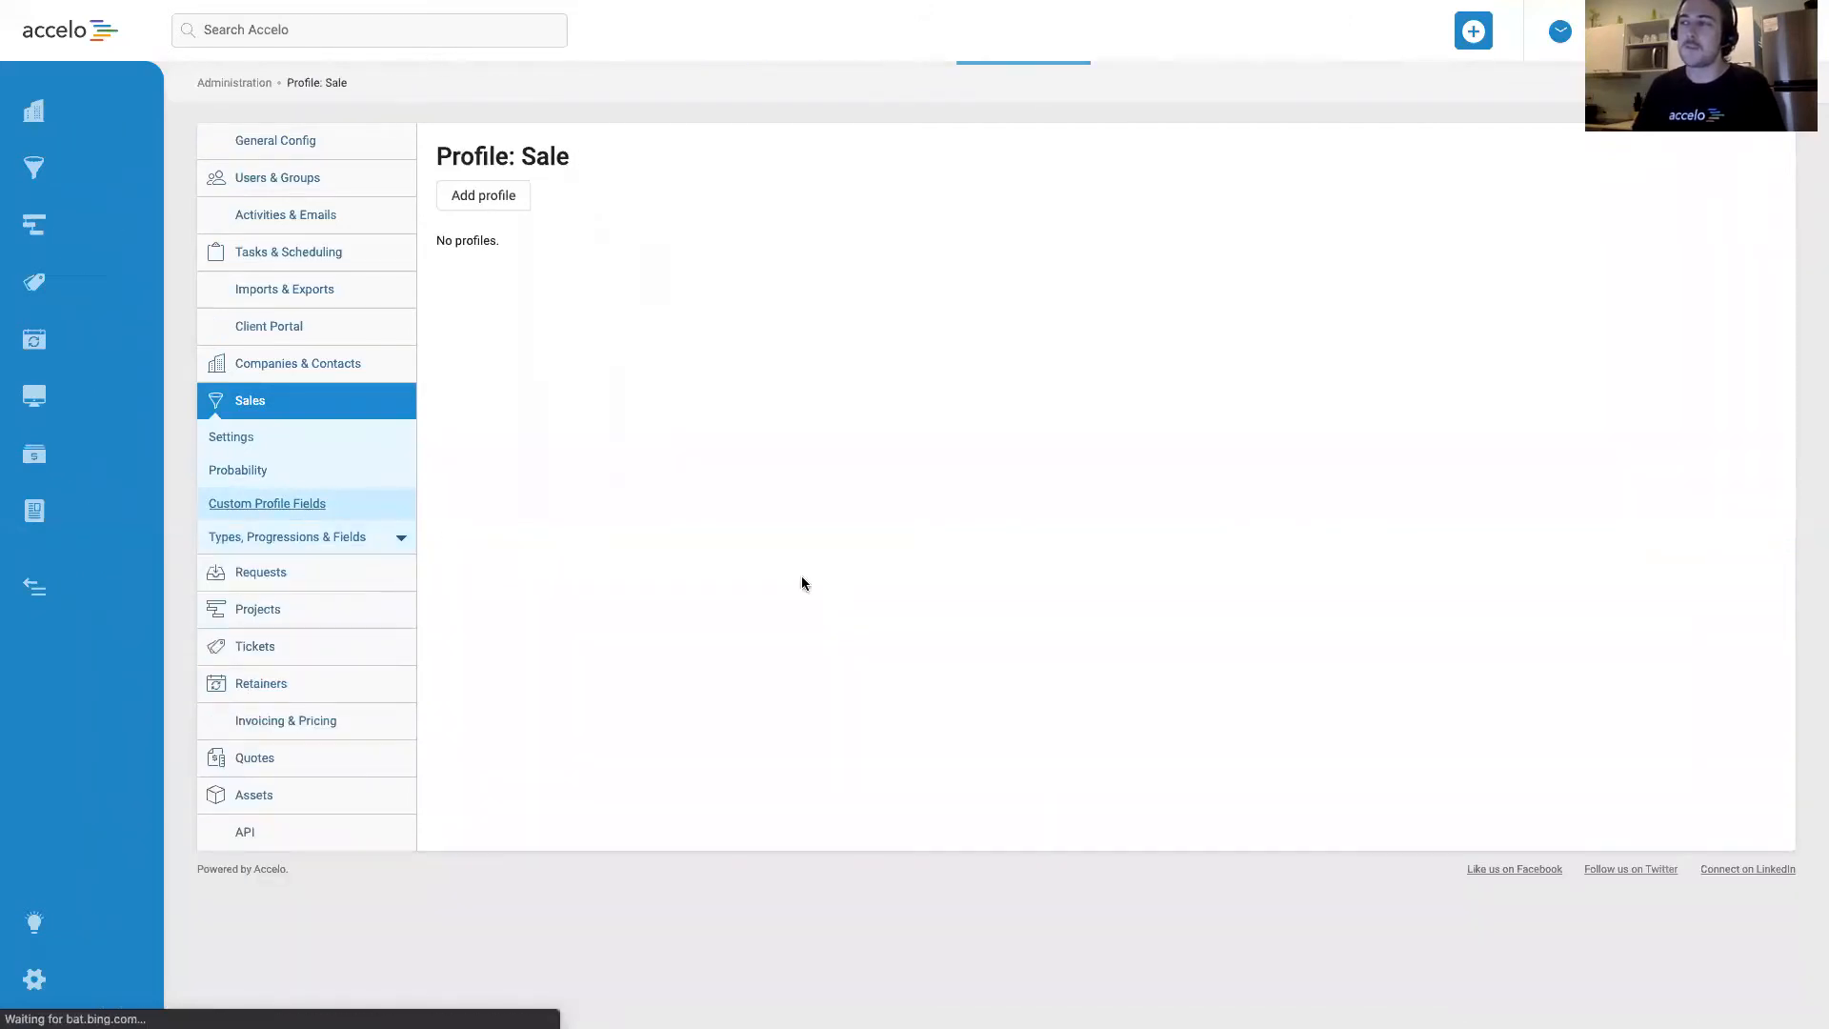
left_click(494, 206)
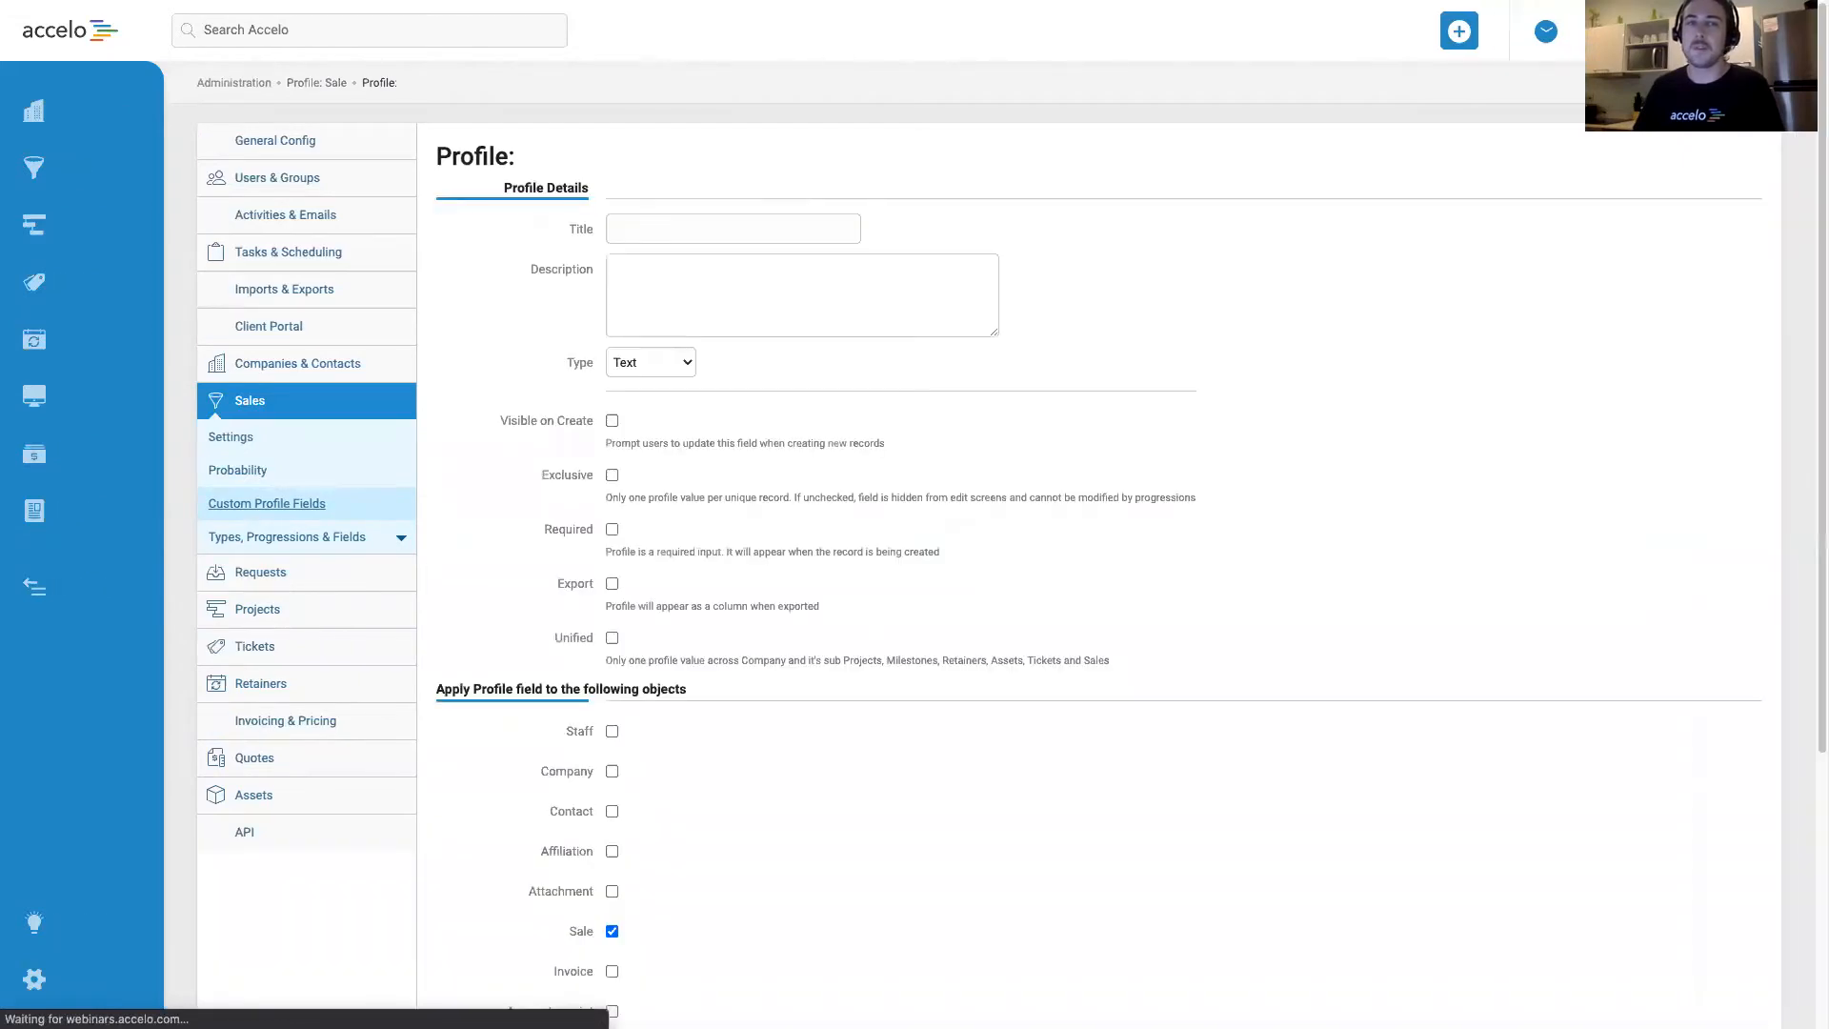
left_click(693, 225)
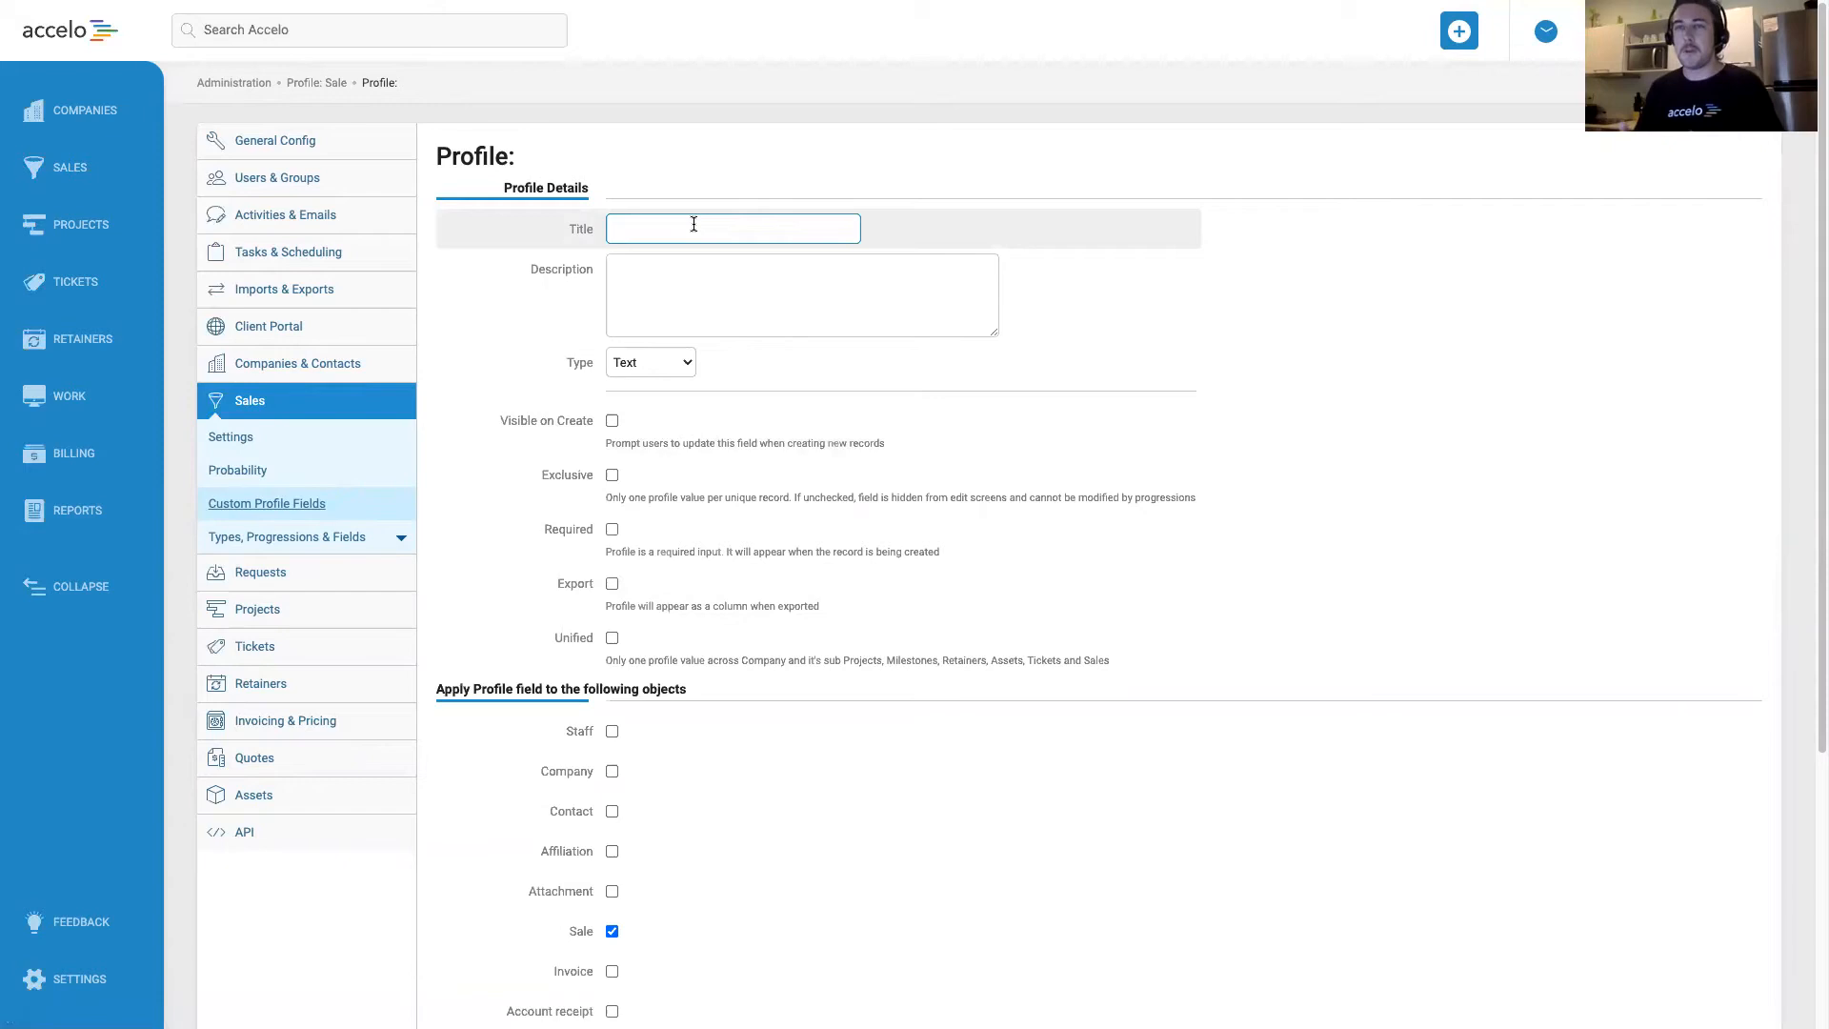
type("PO Number")
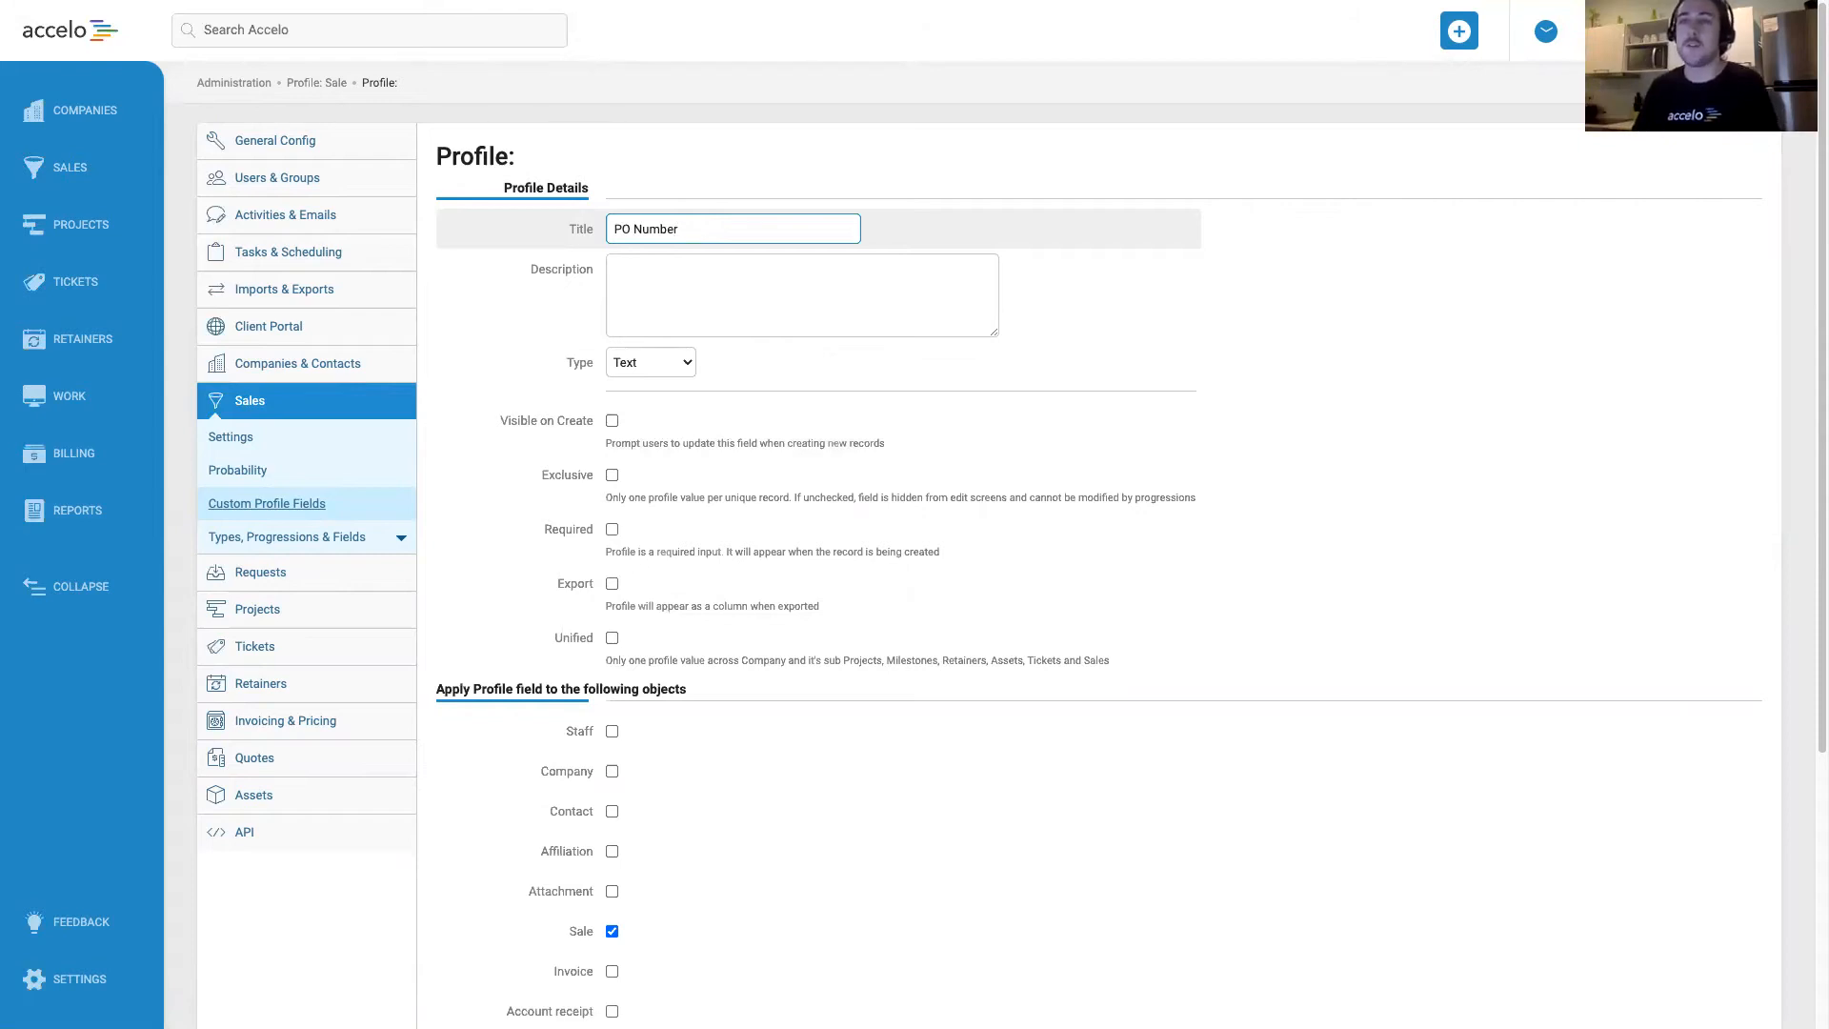
left_click(856, 276)
left_click_drag(695, 229, 614, 229)
left_click(784, 298)
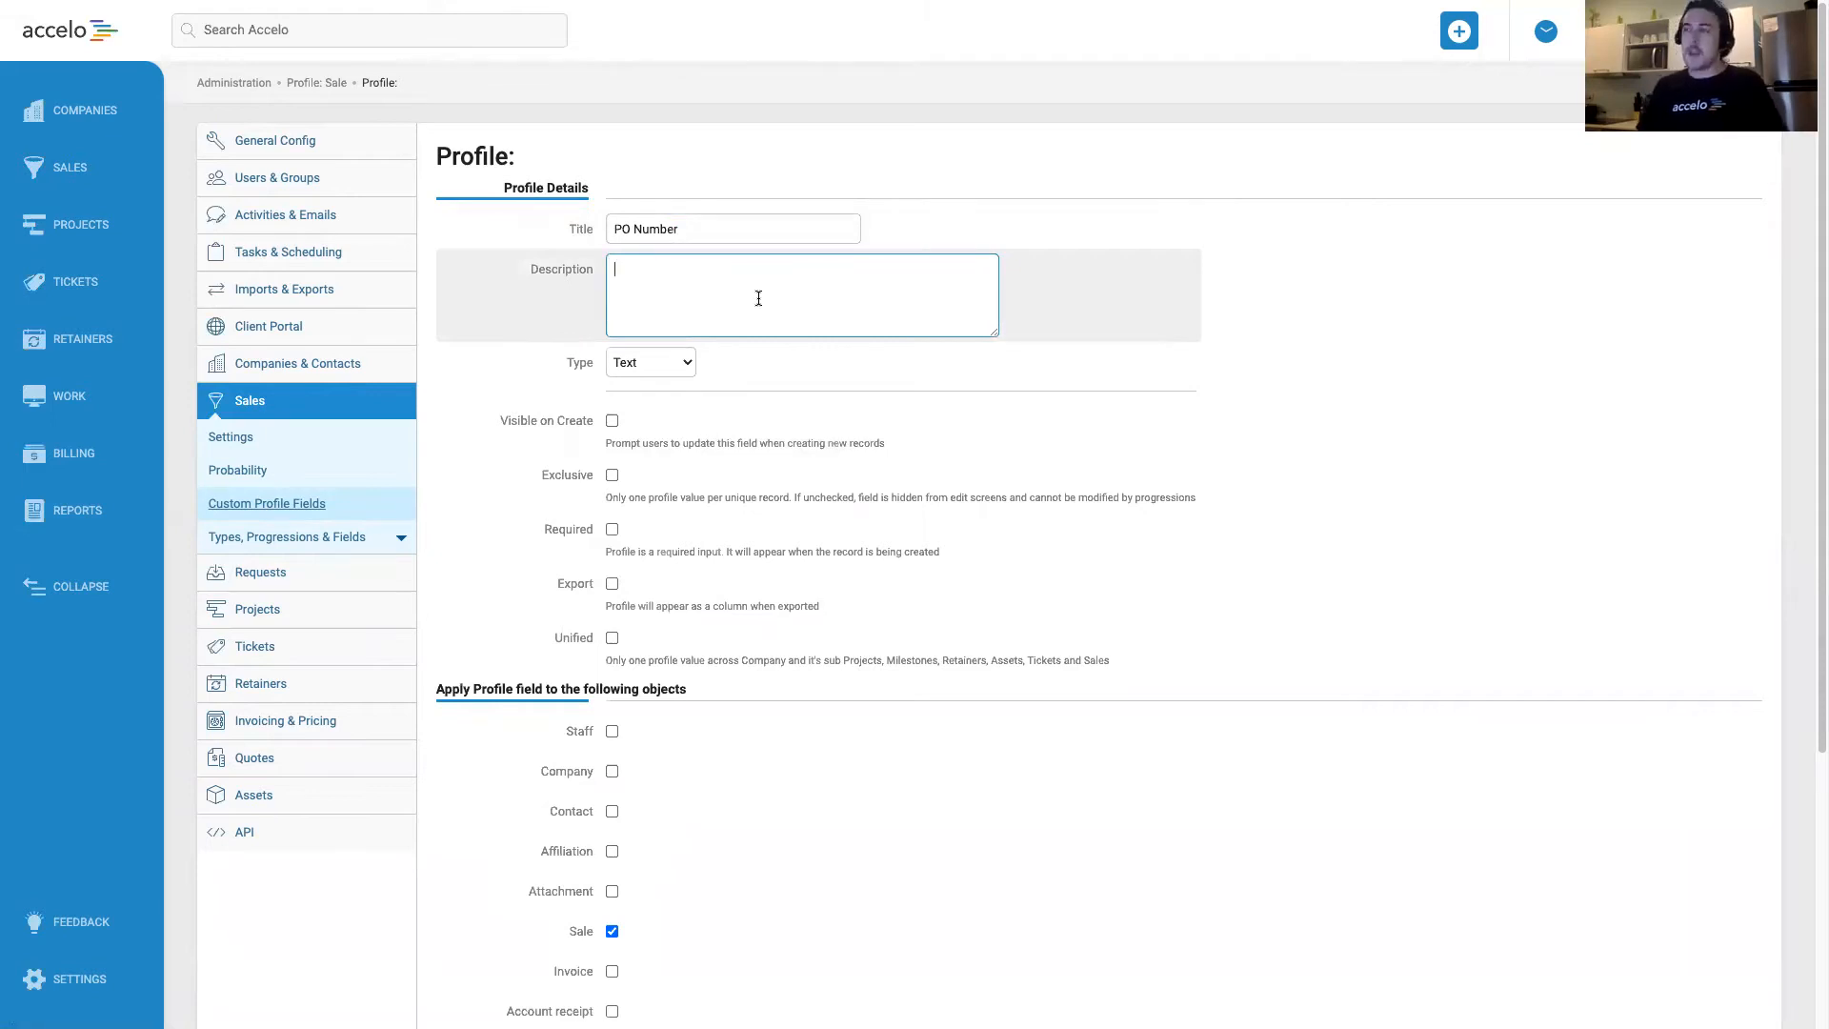
type("ABC")
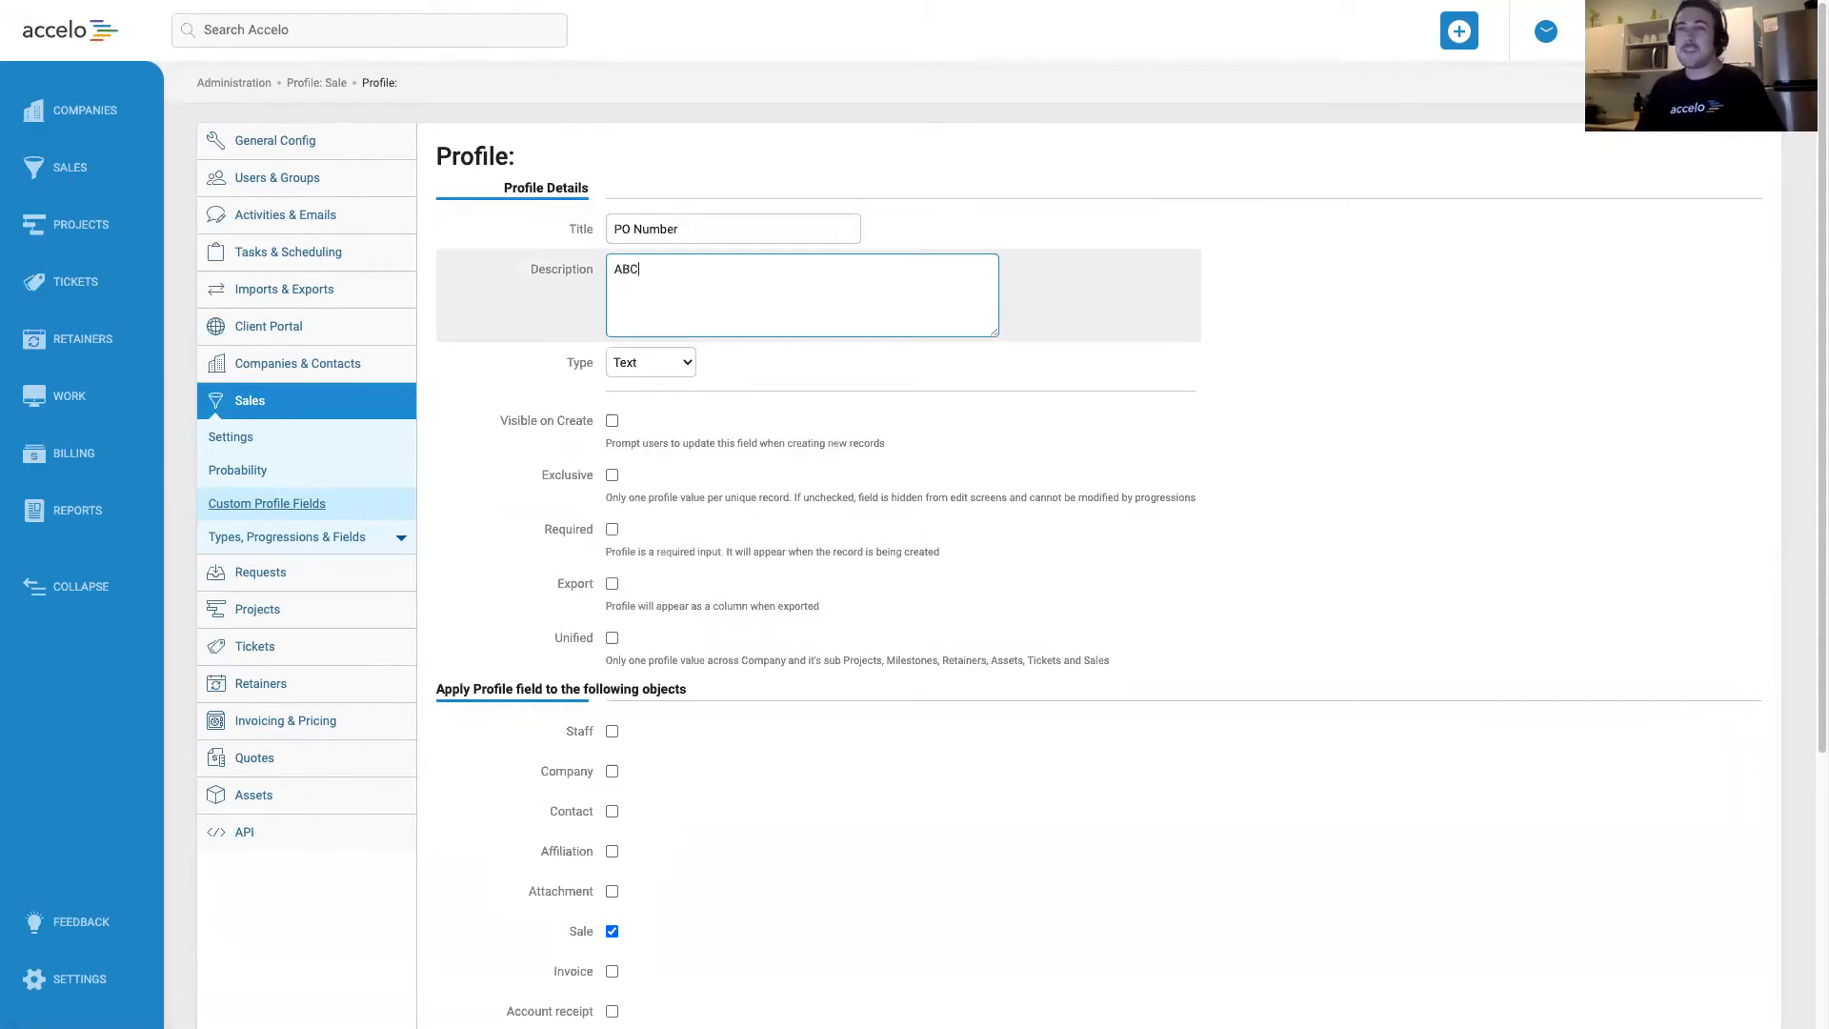
type("123")
key("ctrl+a")
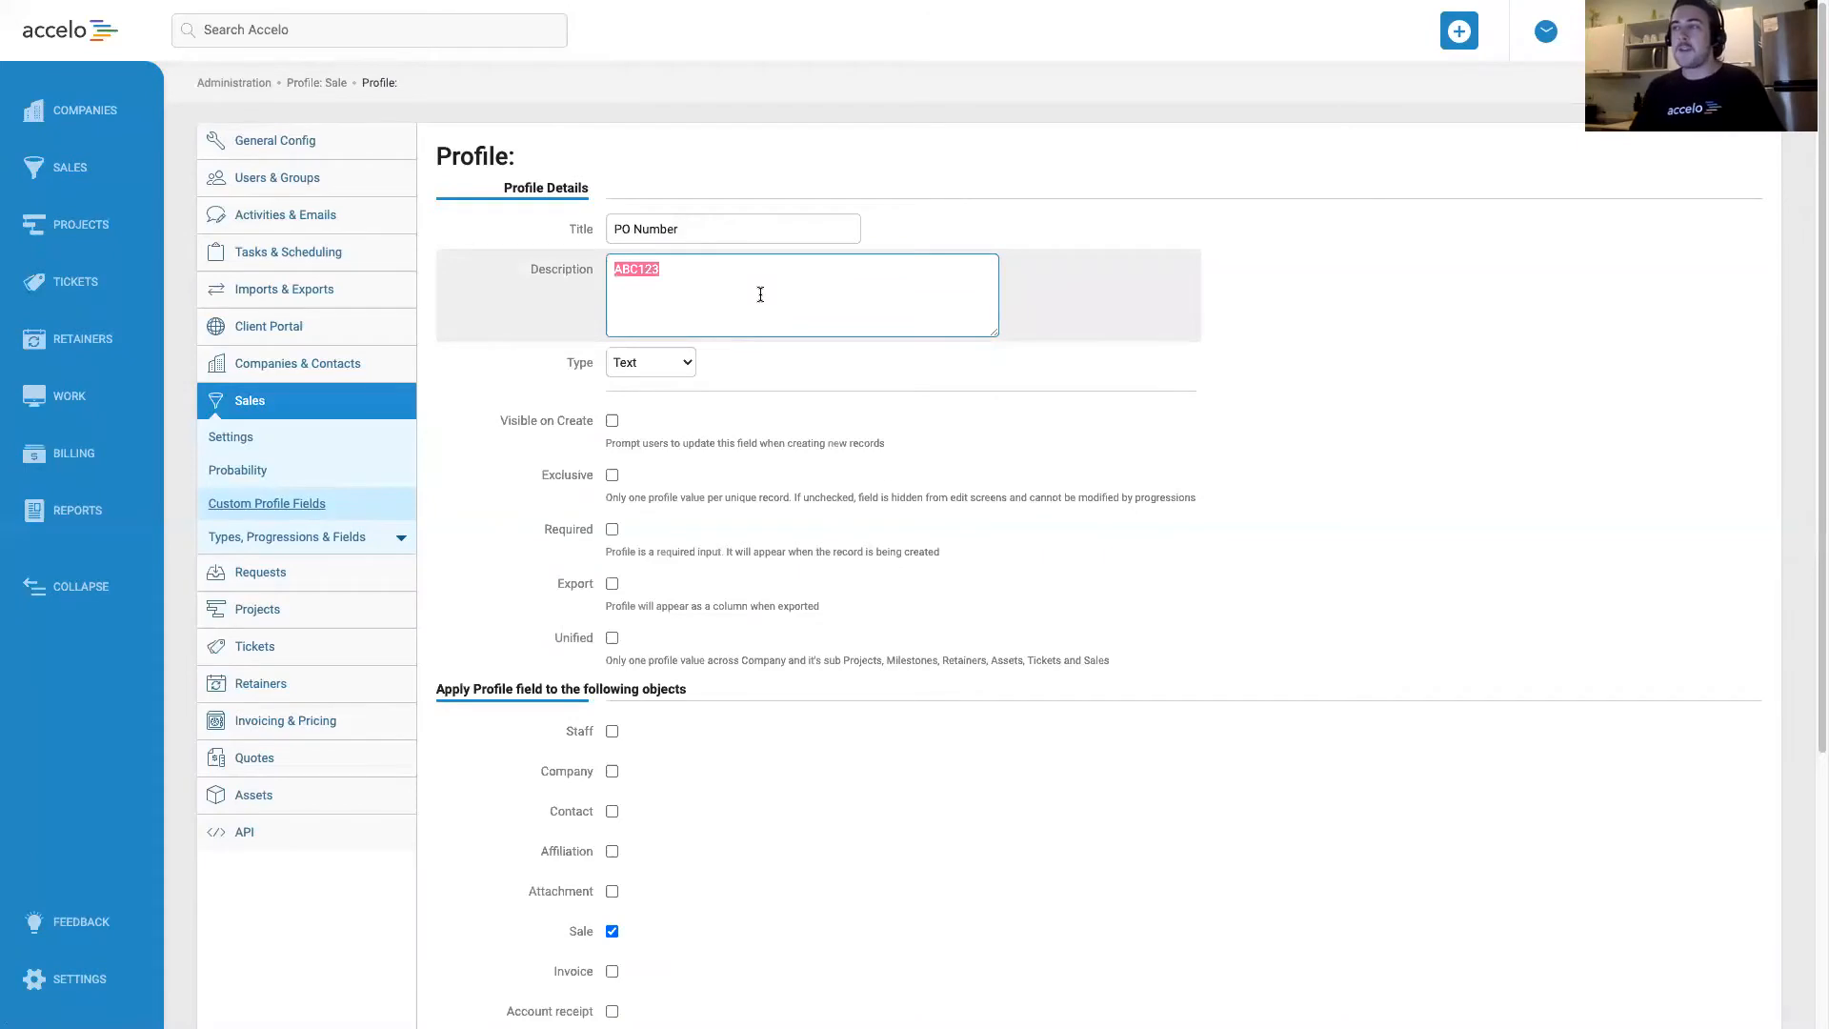
key("BackSpace")
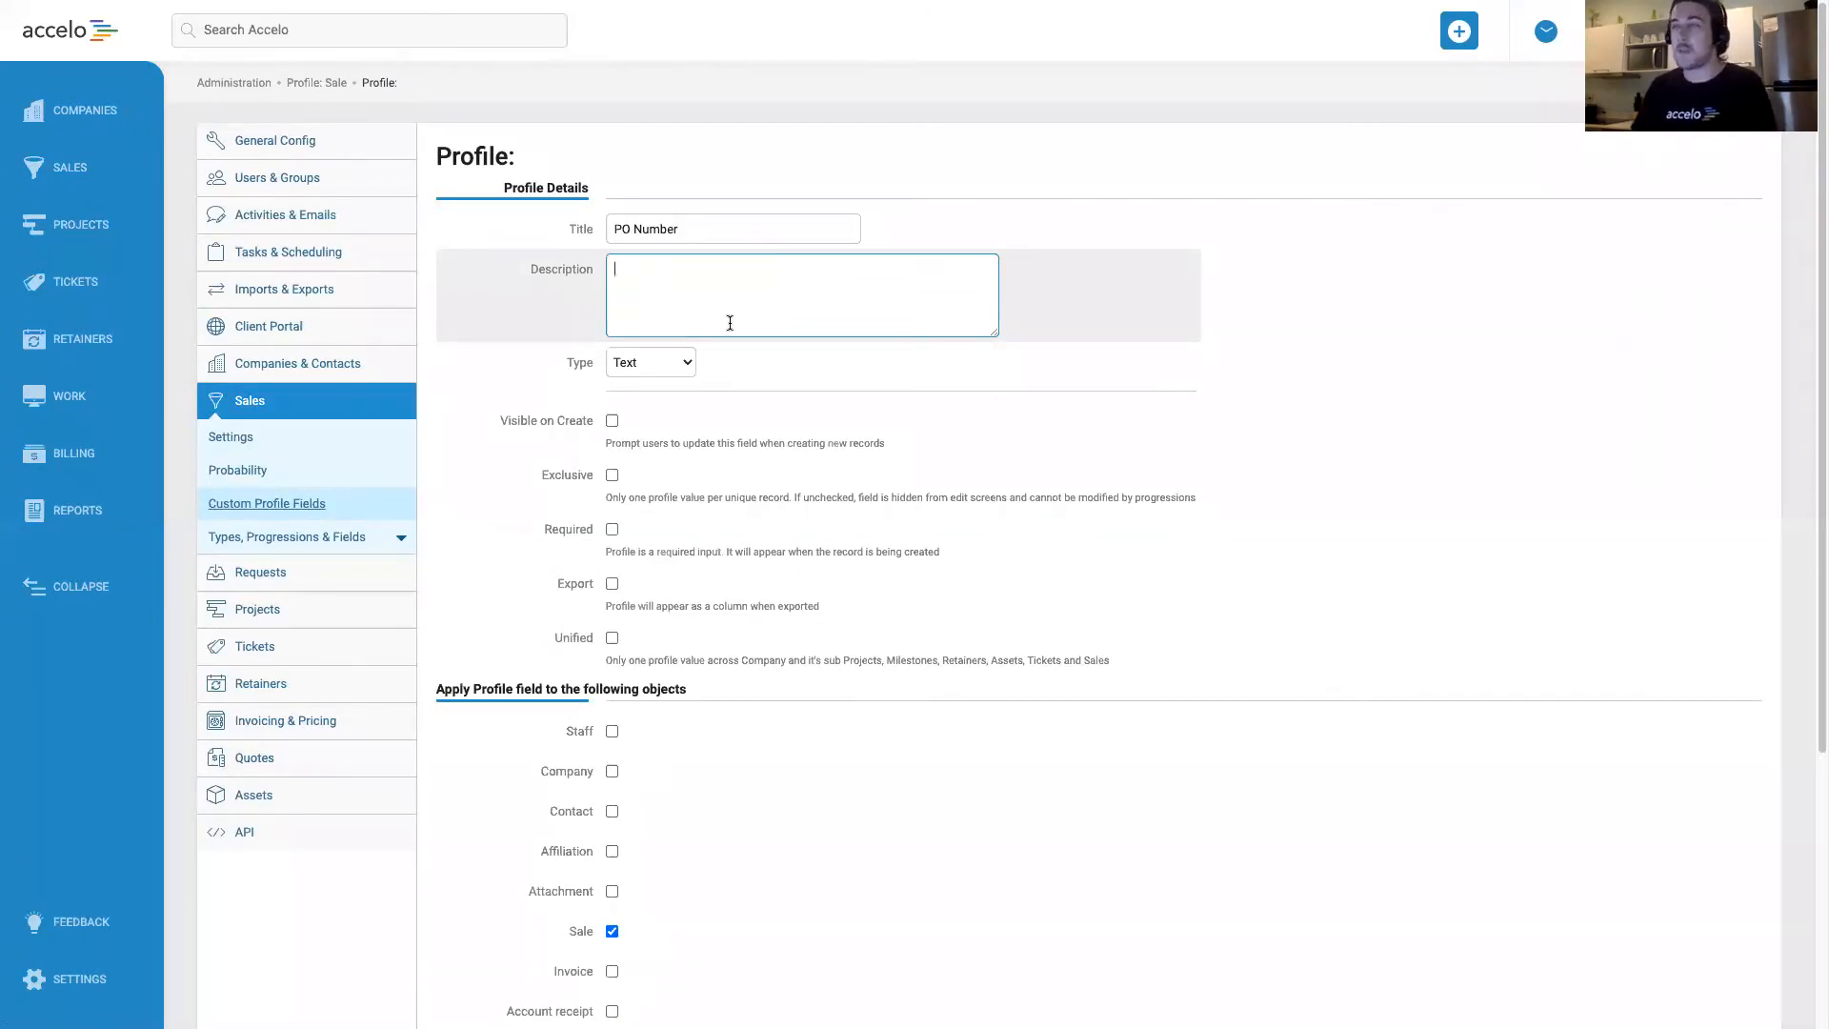
Keep the PO Number field's type as Text and enable Visible on Create.
left_click(682, 358)
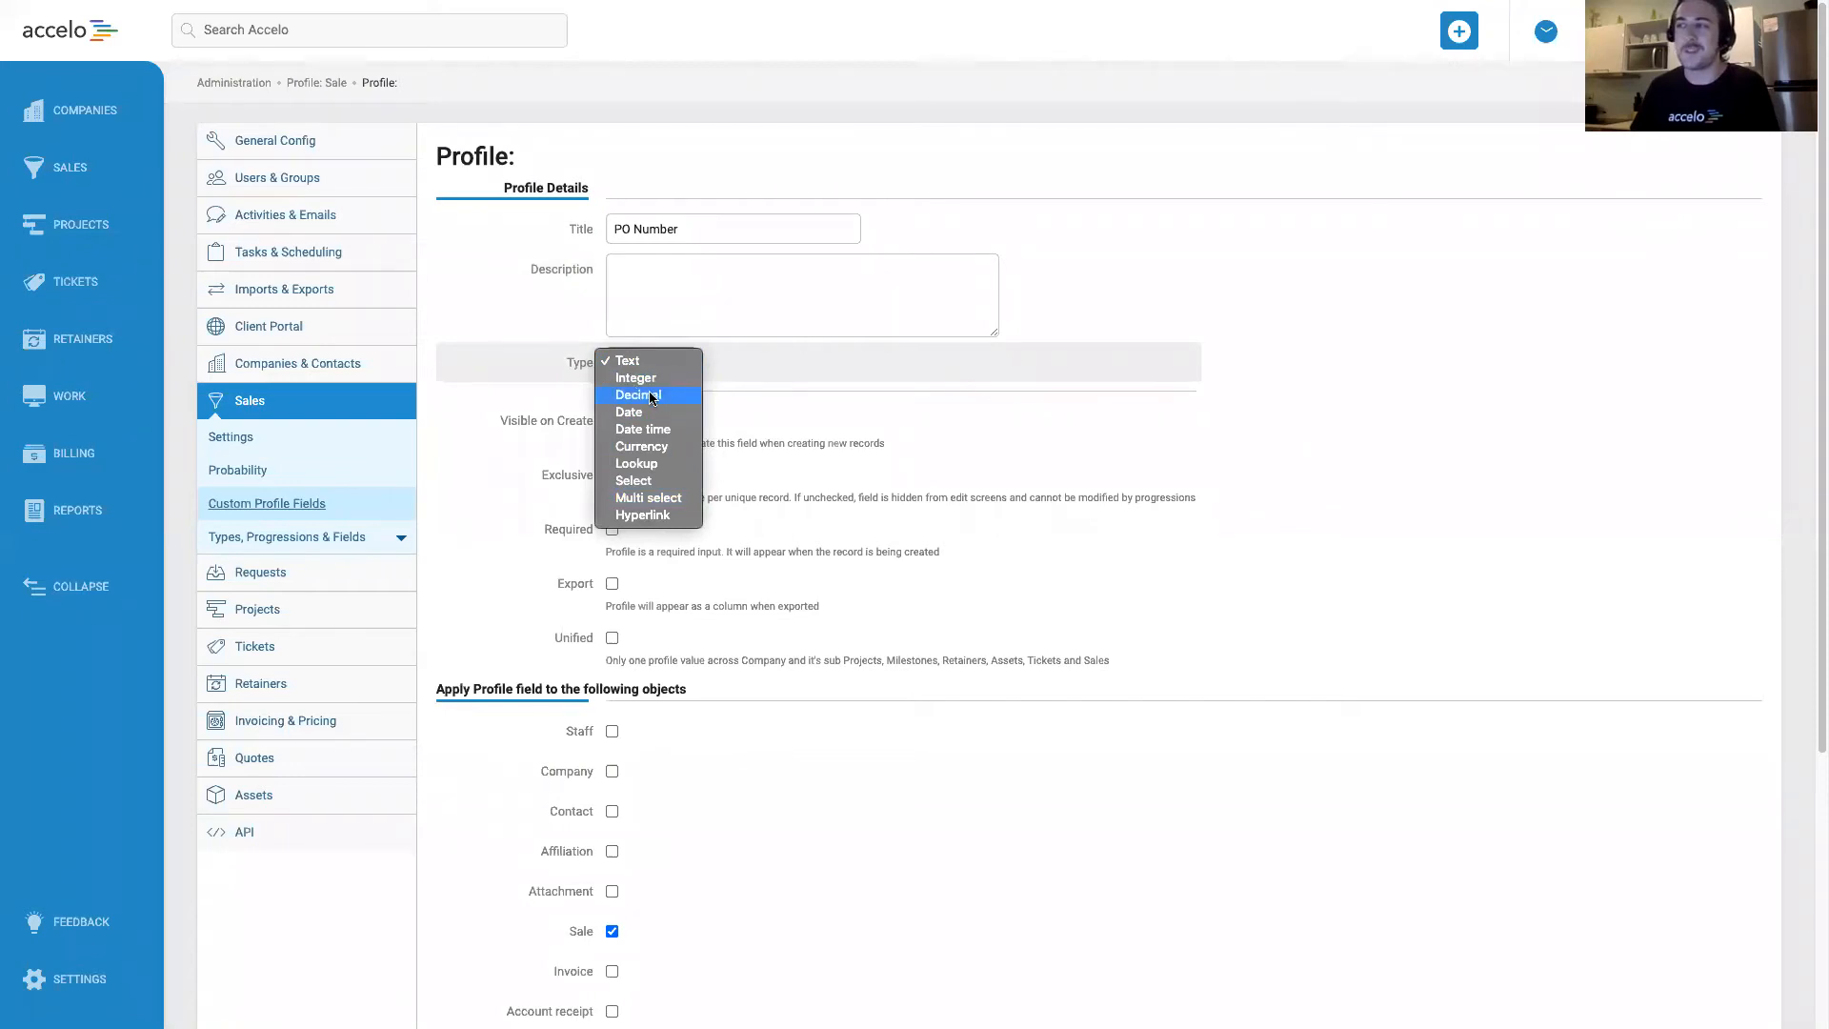
left_click(516, 375)
scroll(518, 375, "down", 1)
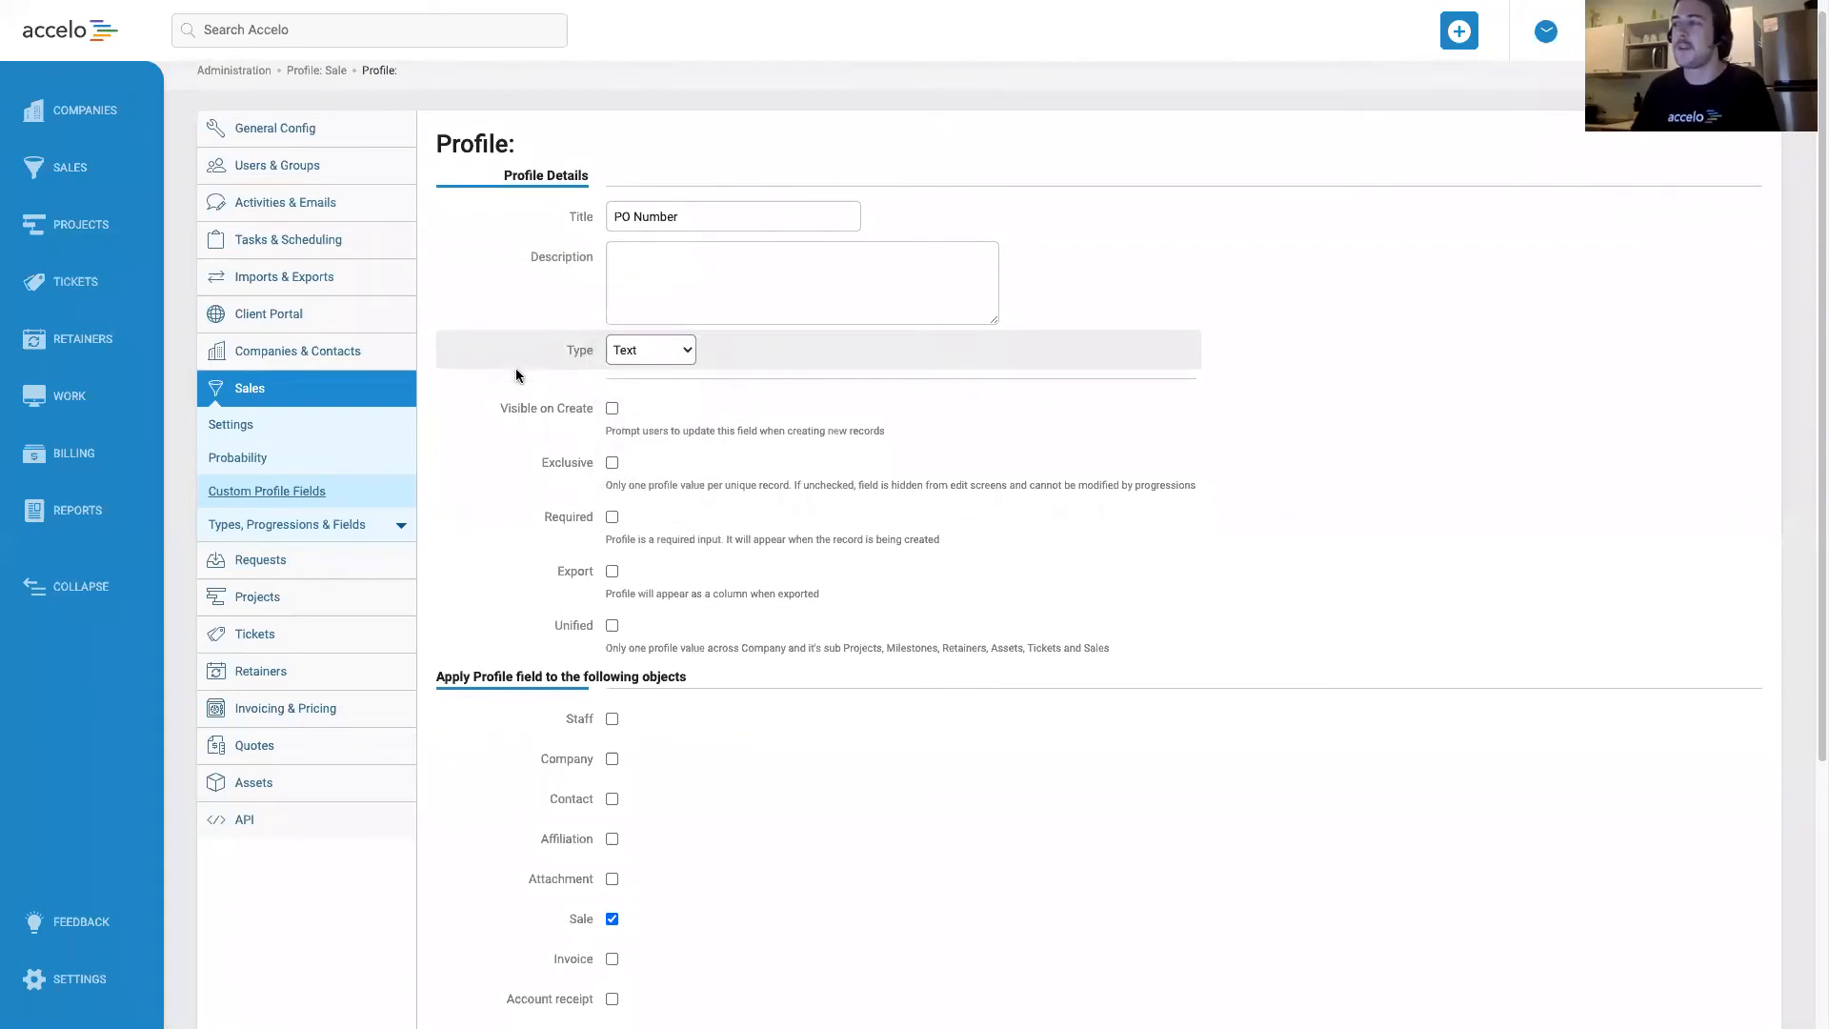
scroll(517, 375, "down", 1)
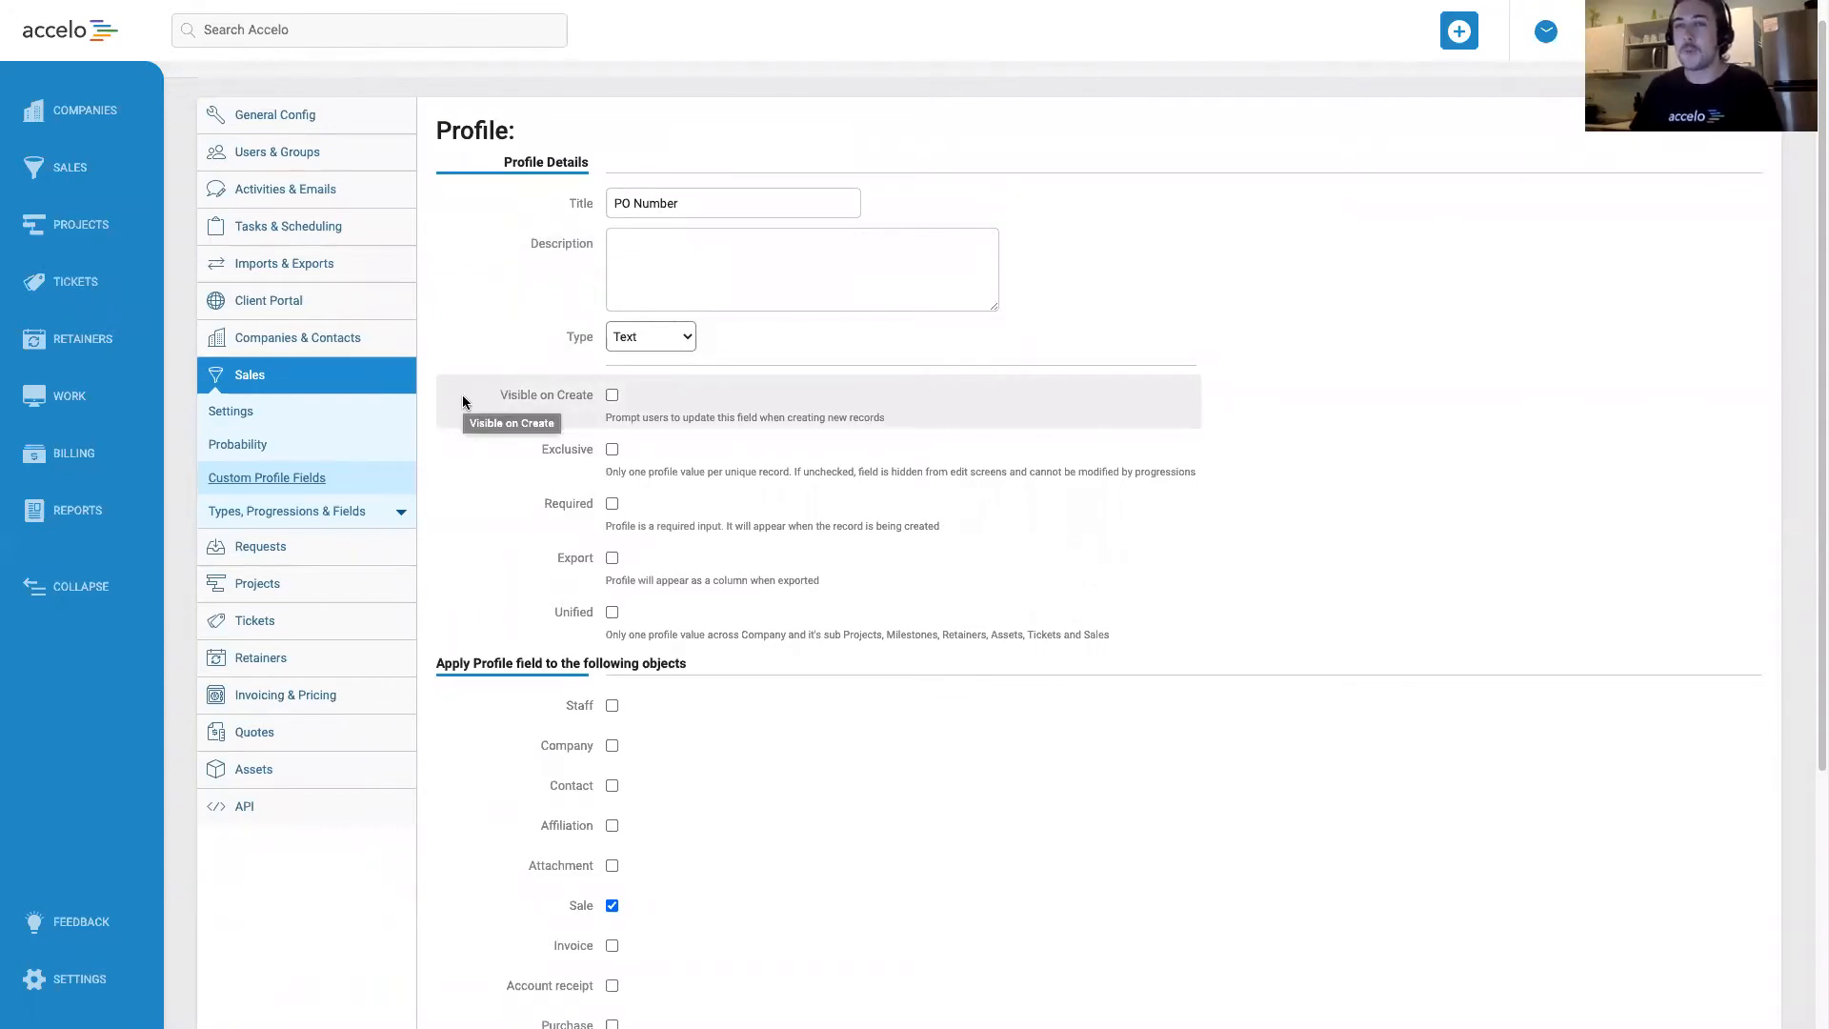
left_click(611, 394)
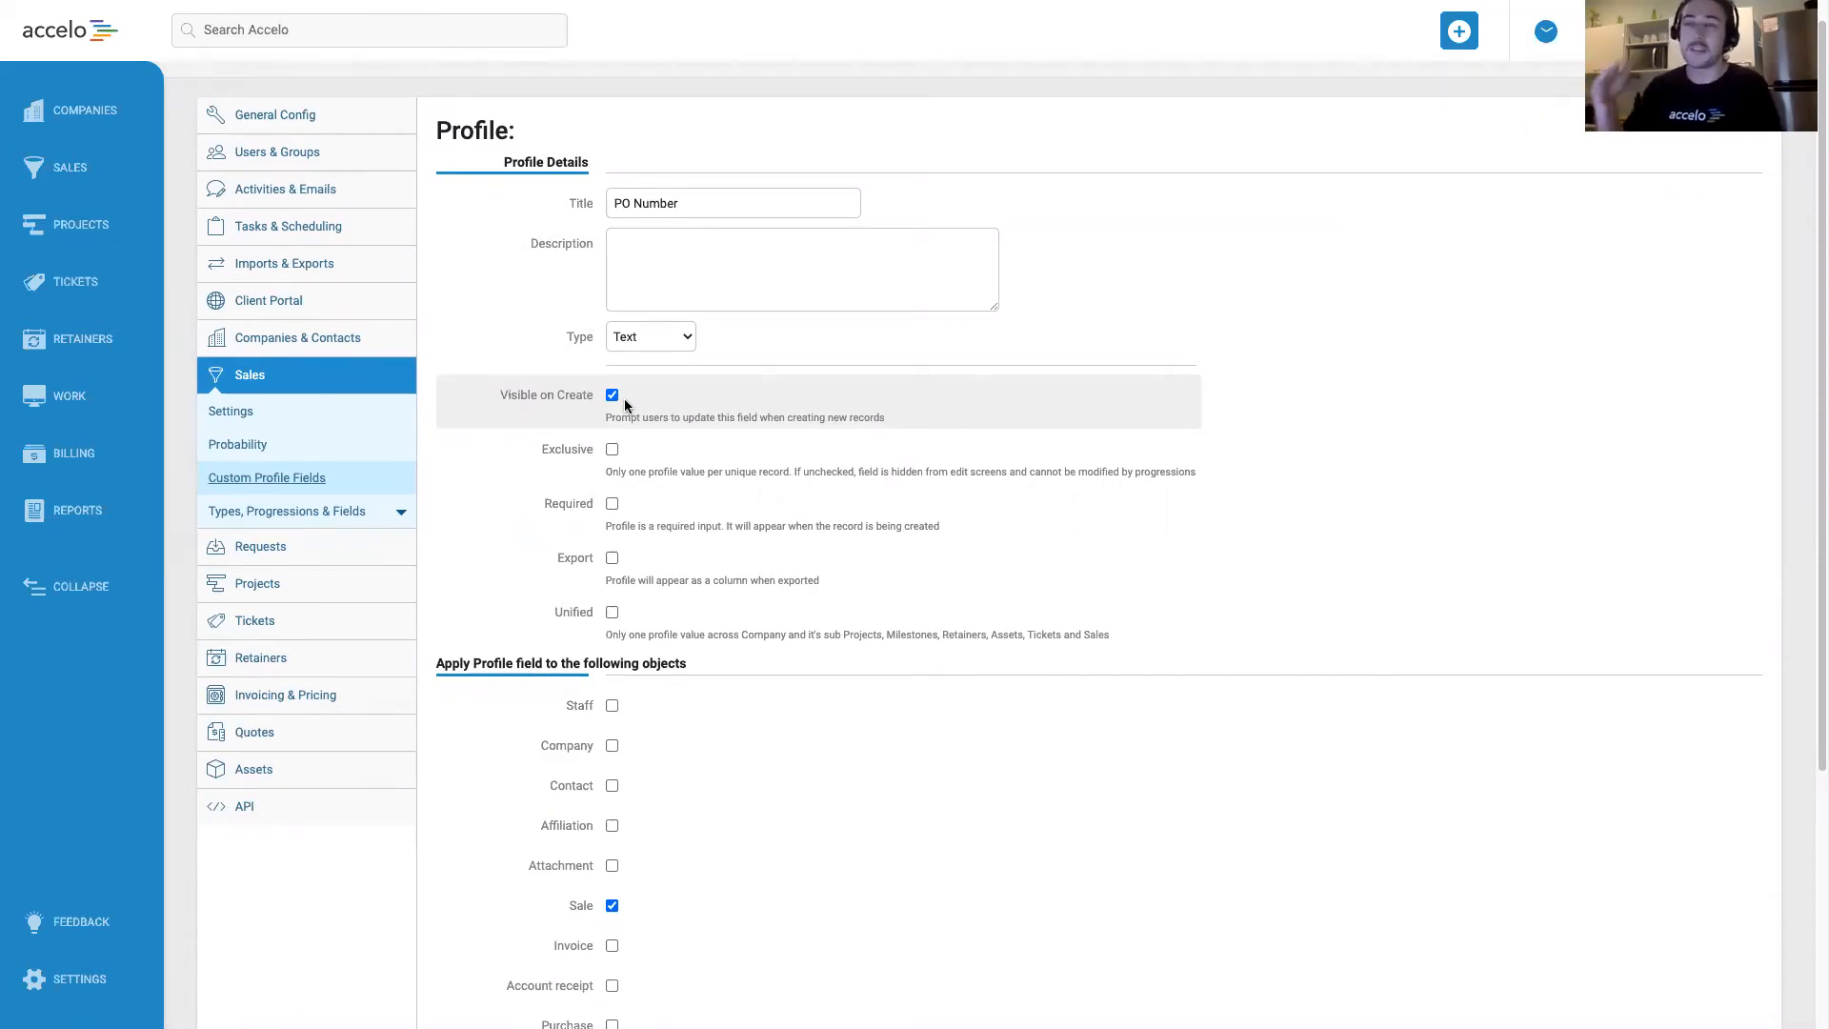
Enable the Exclusive and Export options for the PO Number field, leaving Required off.
scroll(626, 405, "down", 1)
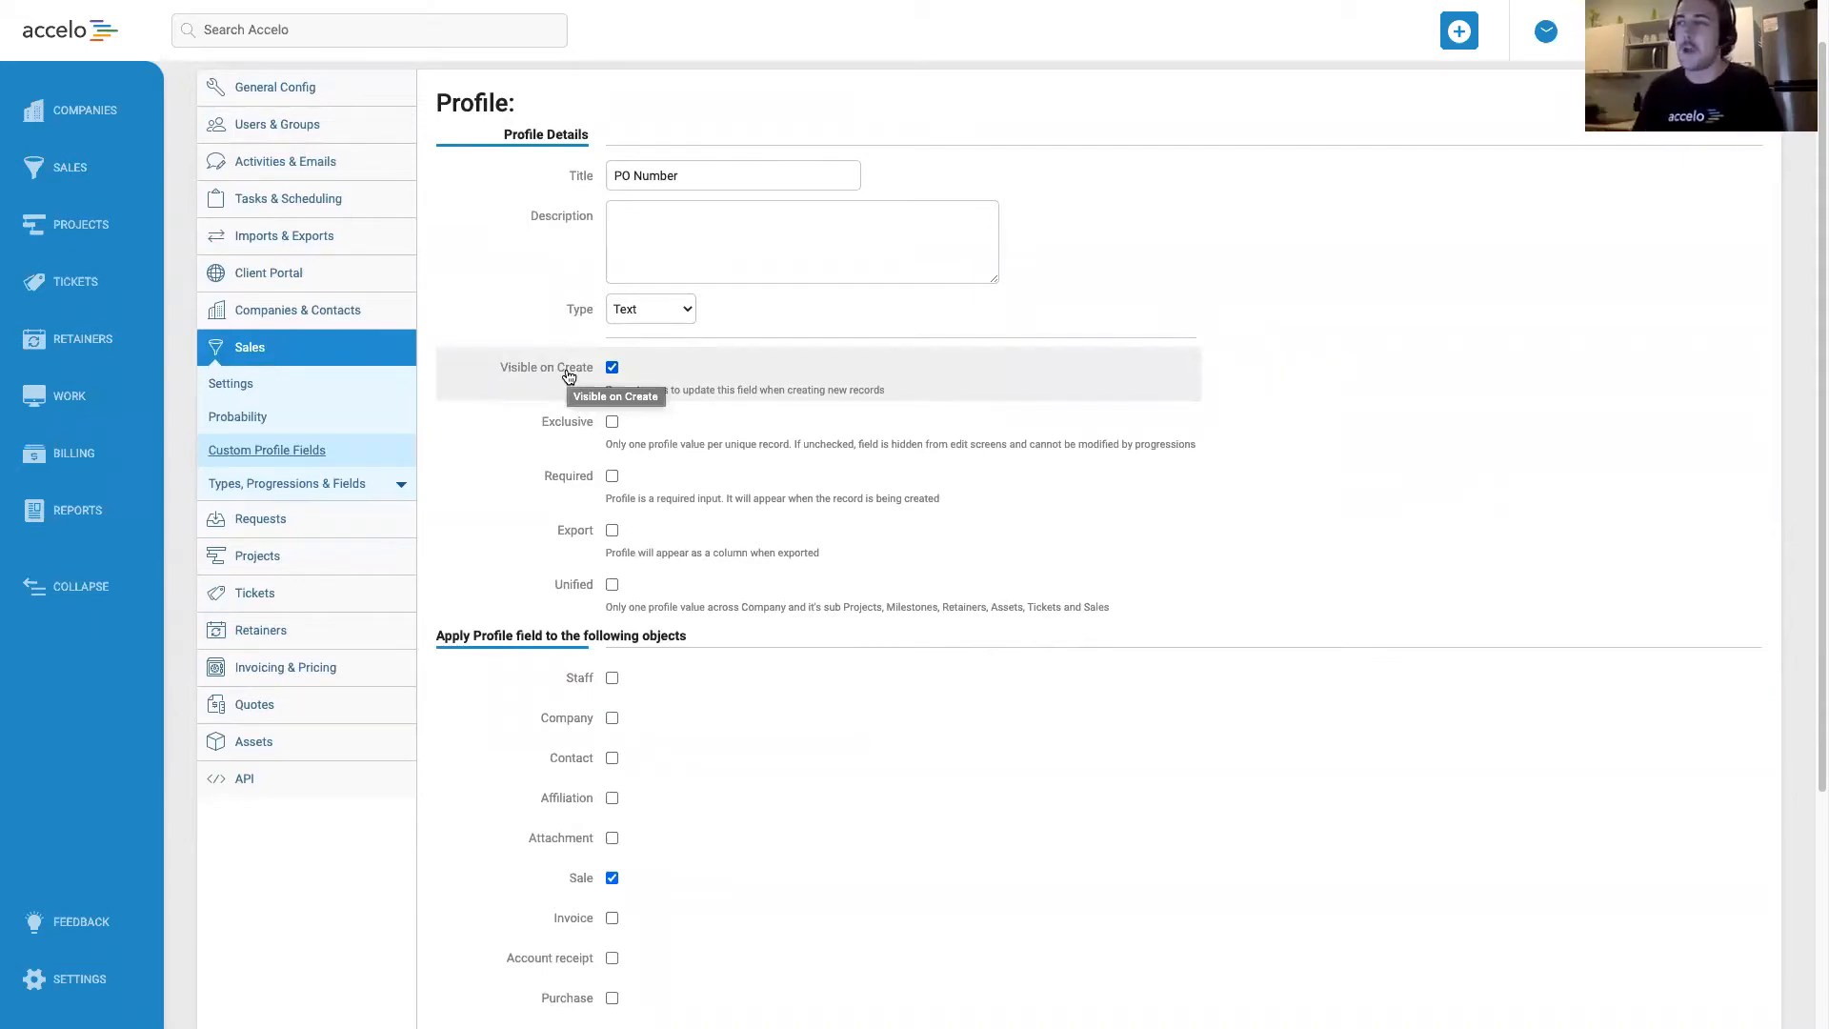
scroll(568, 375, "down", 1)
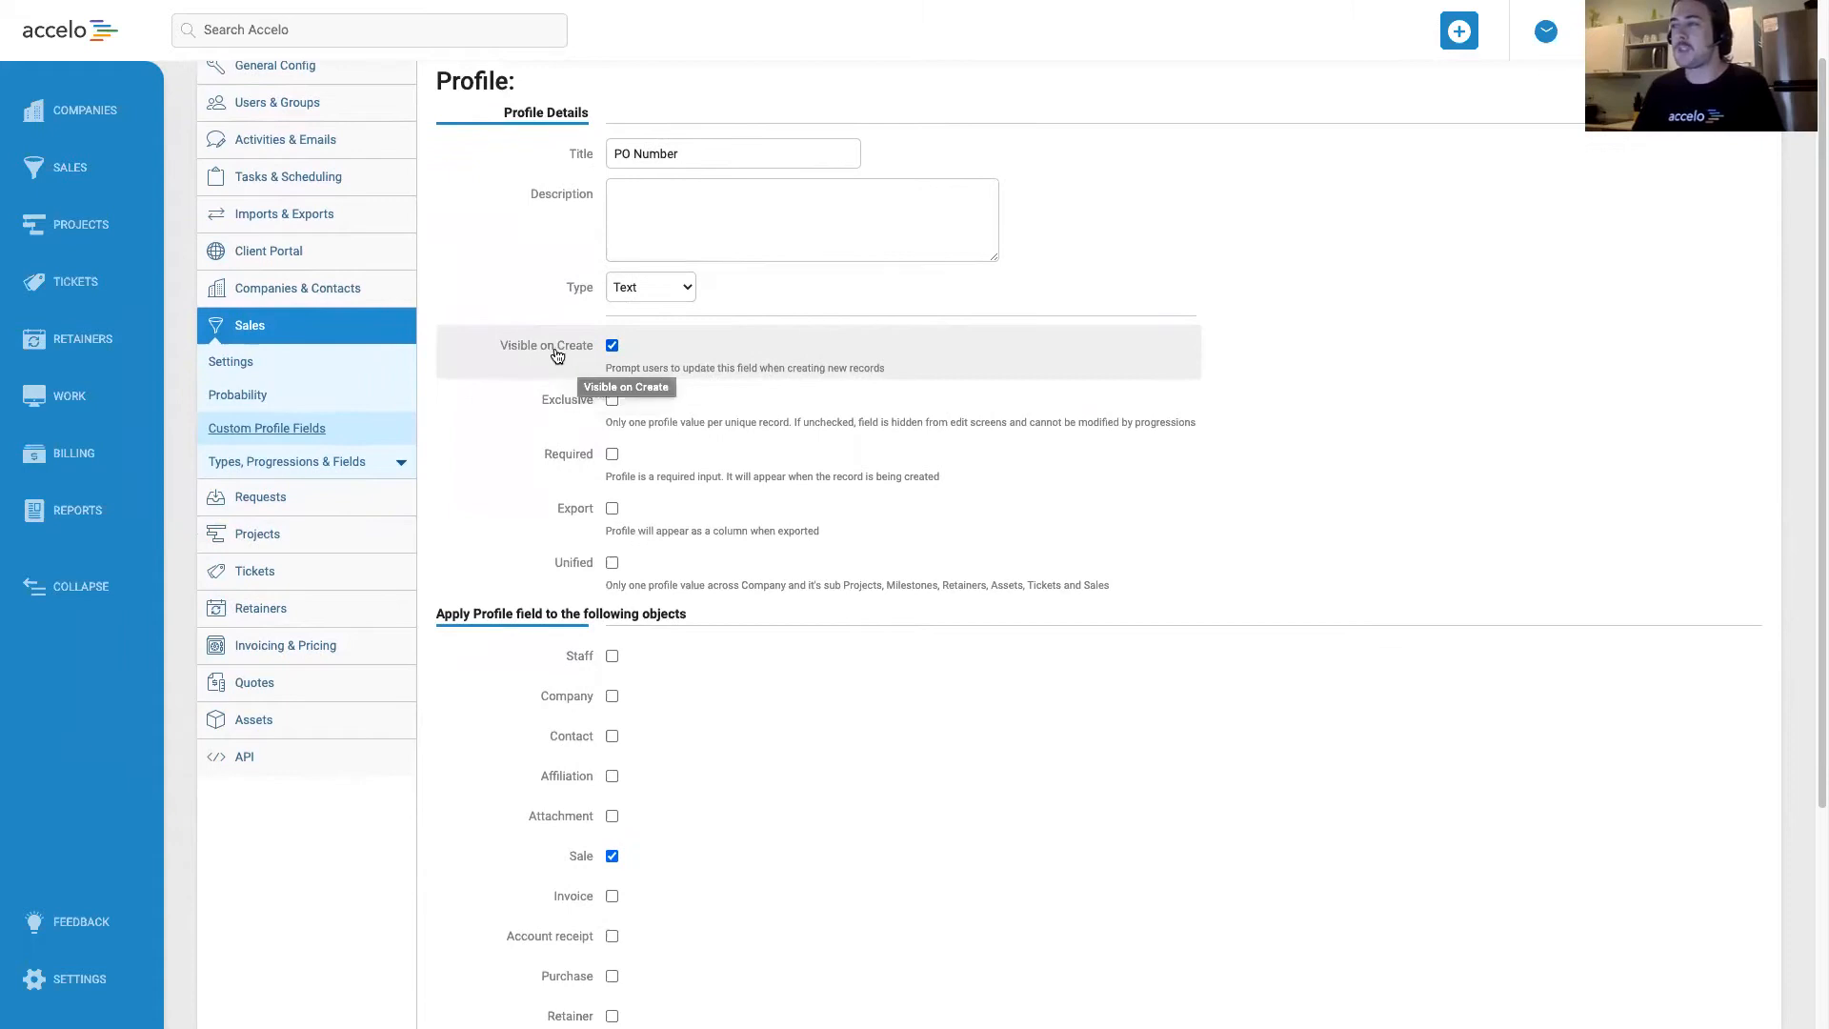
scroll(522, 368, "down", 1)
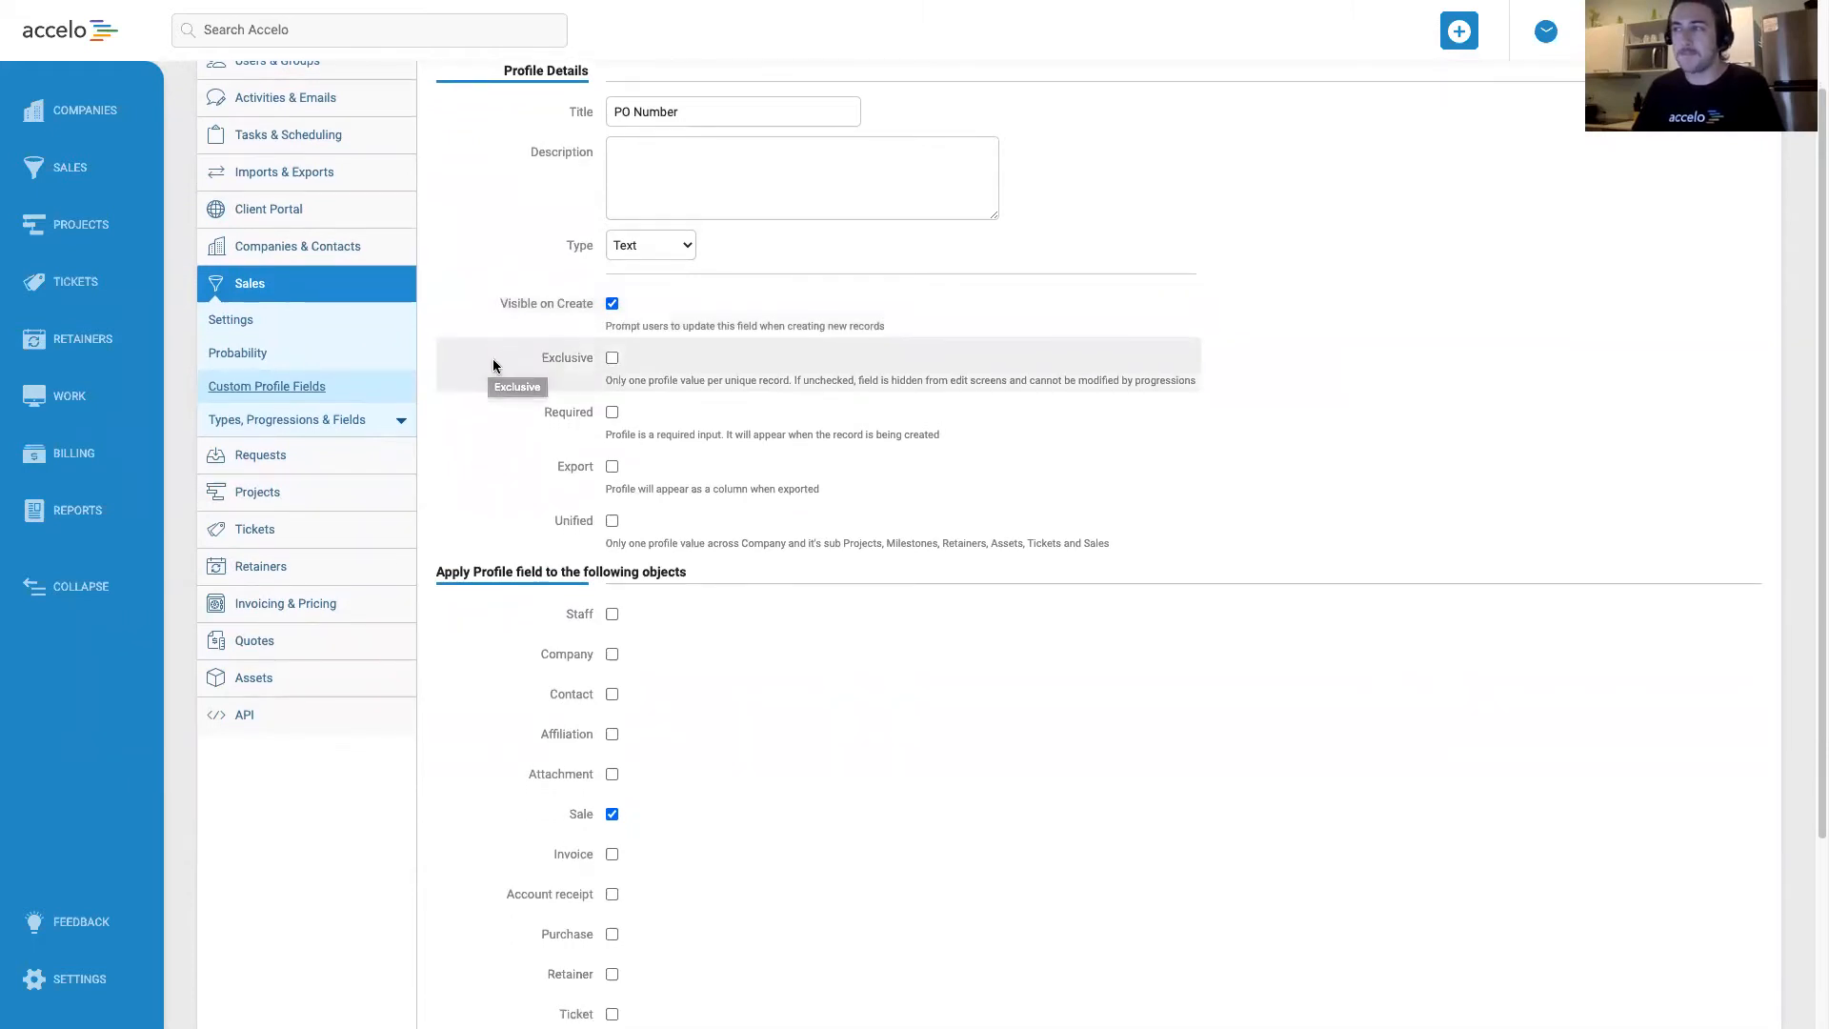
left_click(612, 359)
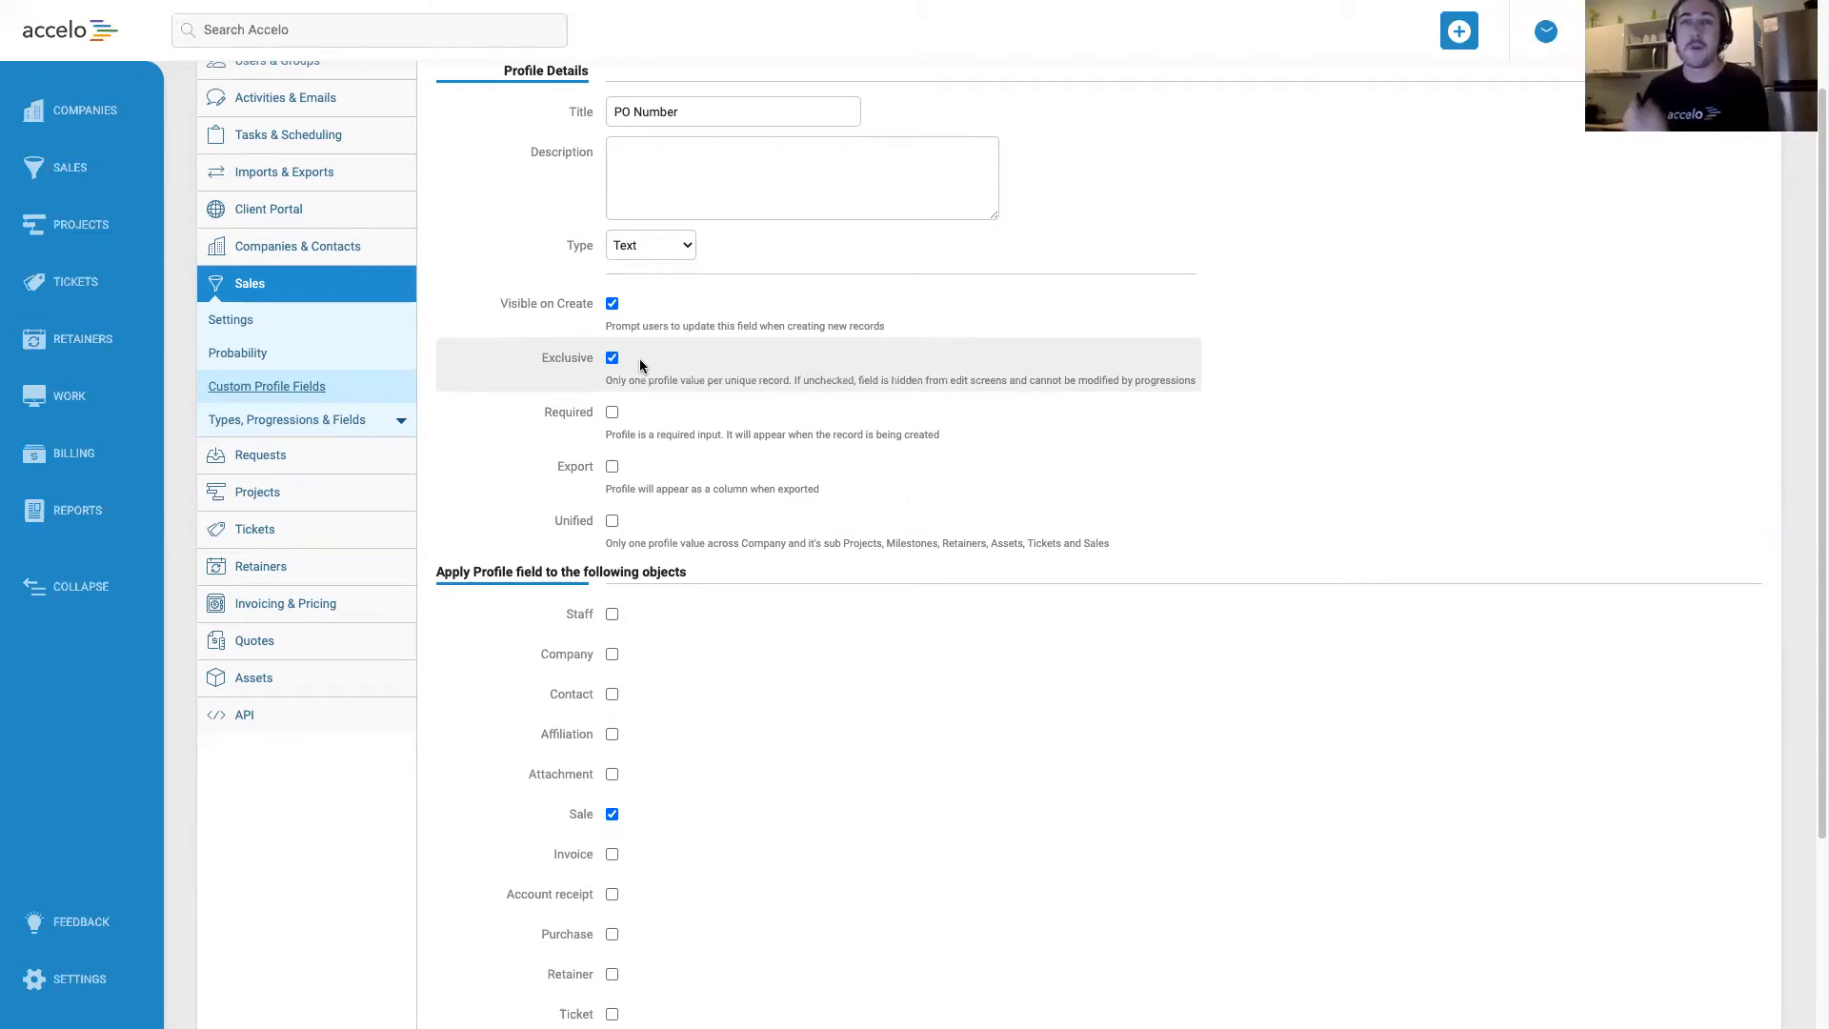
scroll(638, 358, "down", 1)
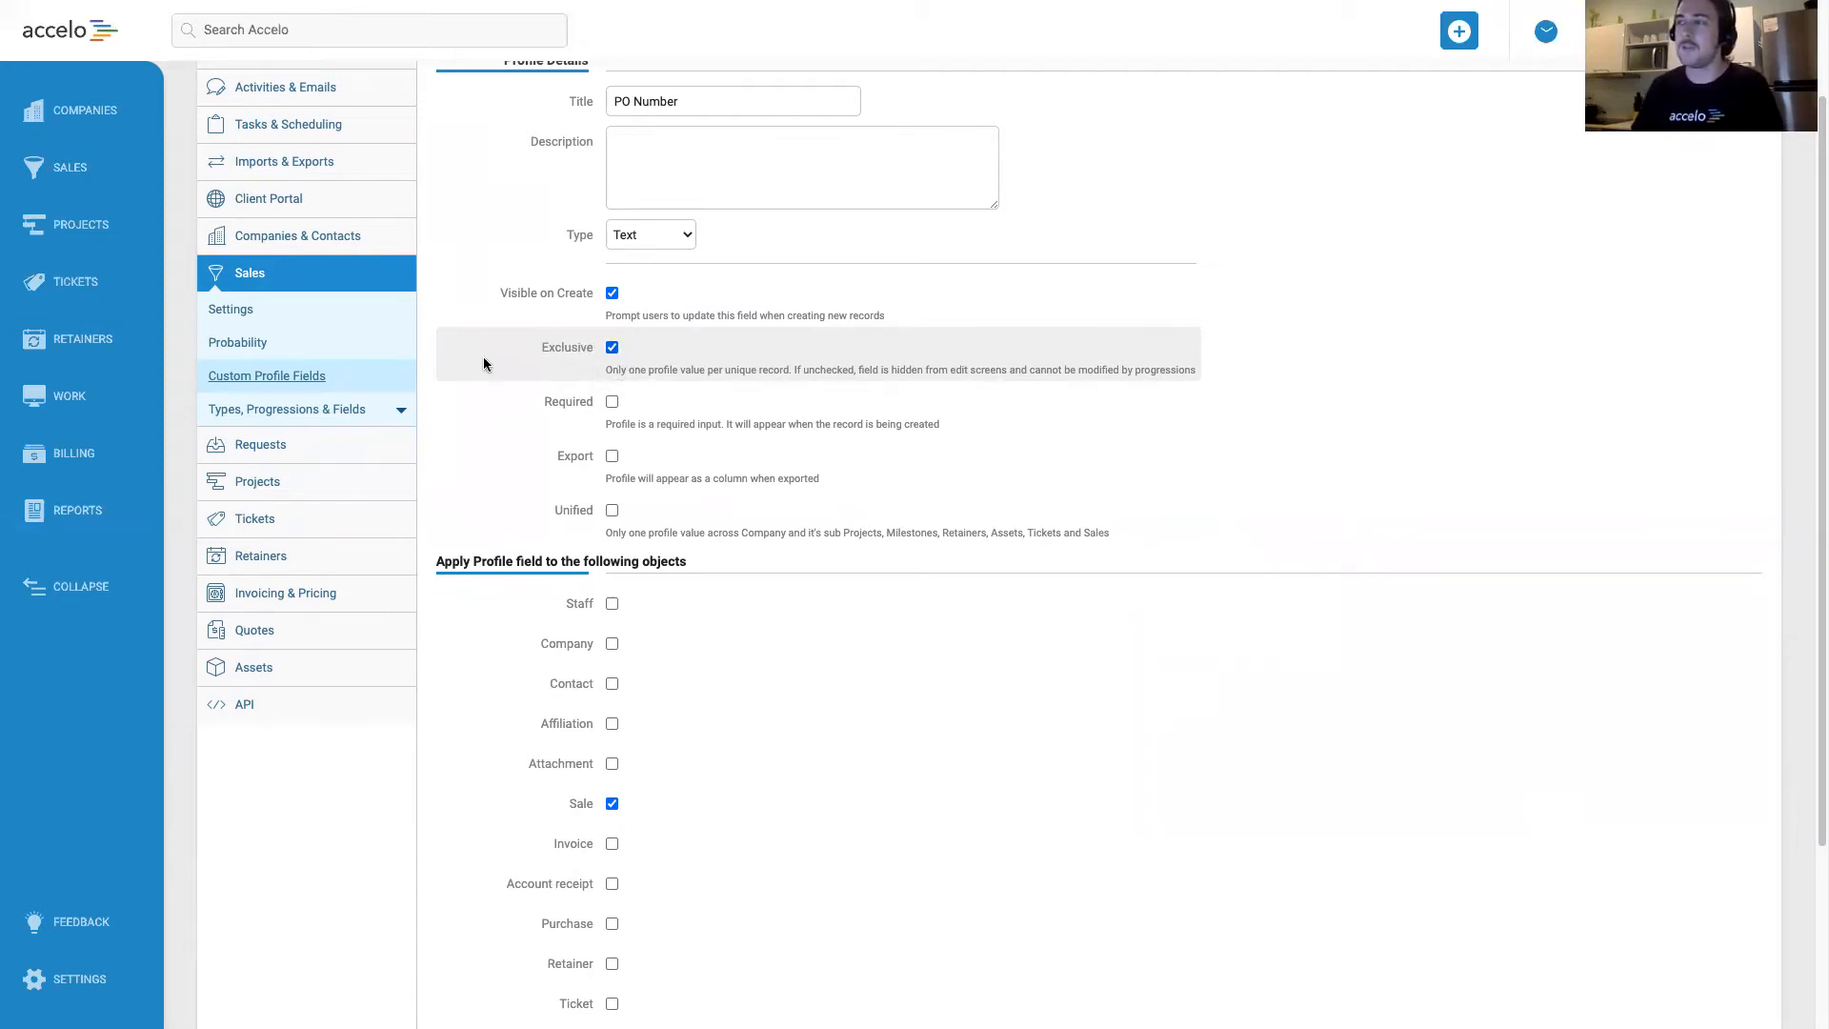
scroll(486, 365, "down", 1)
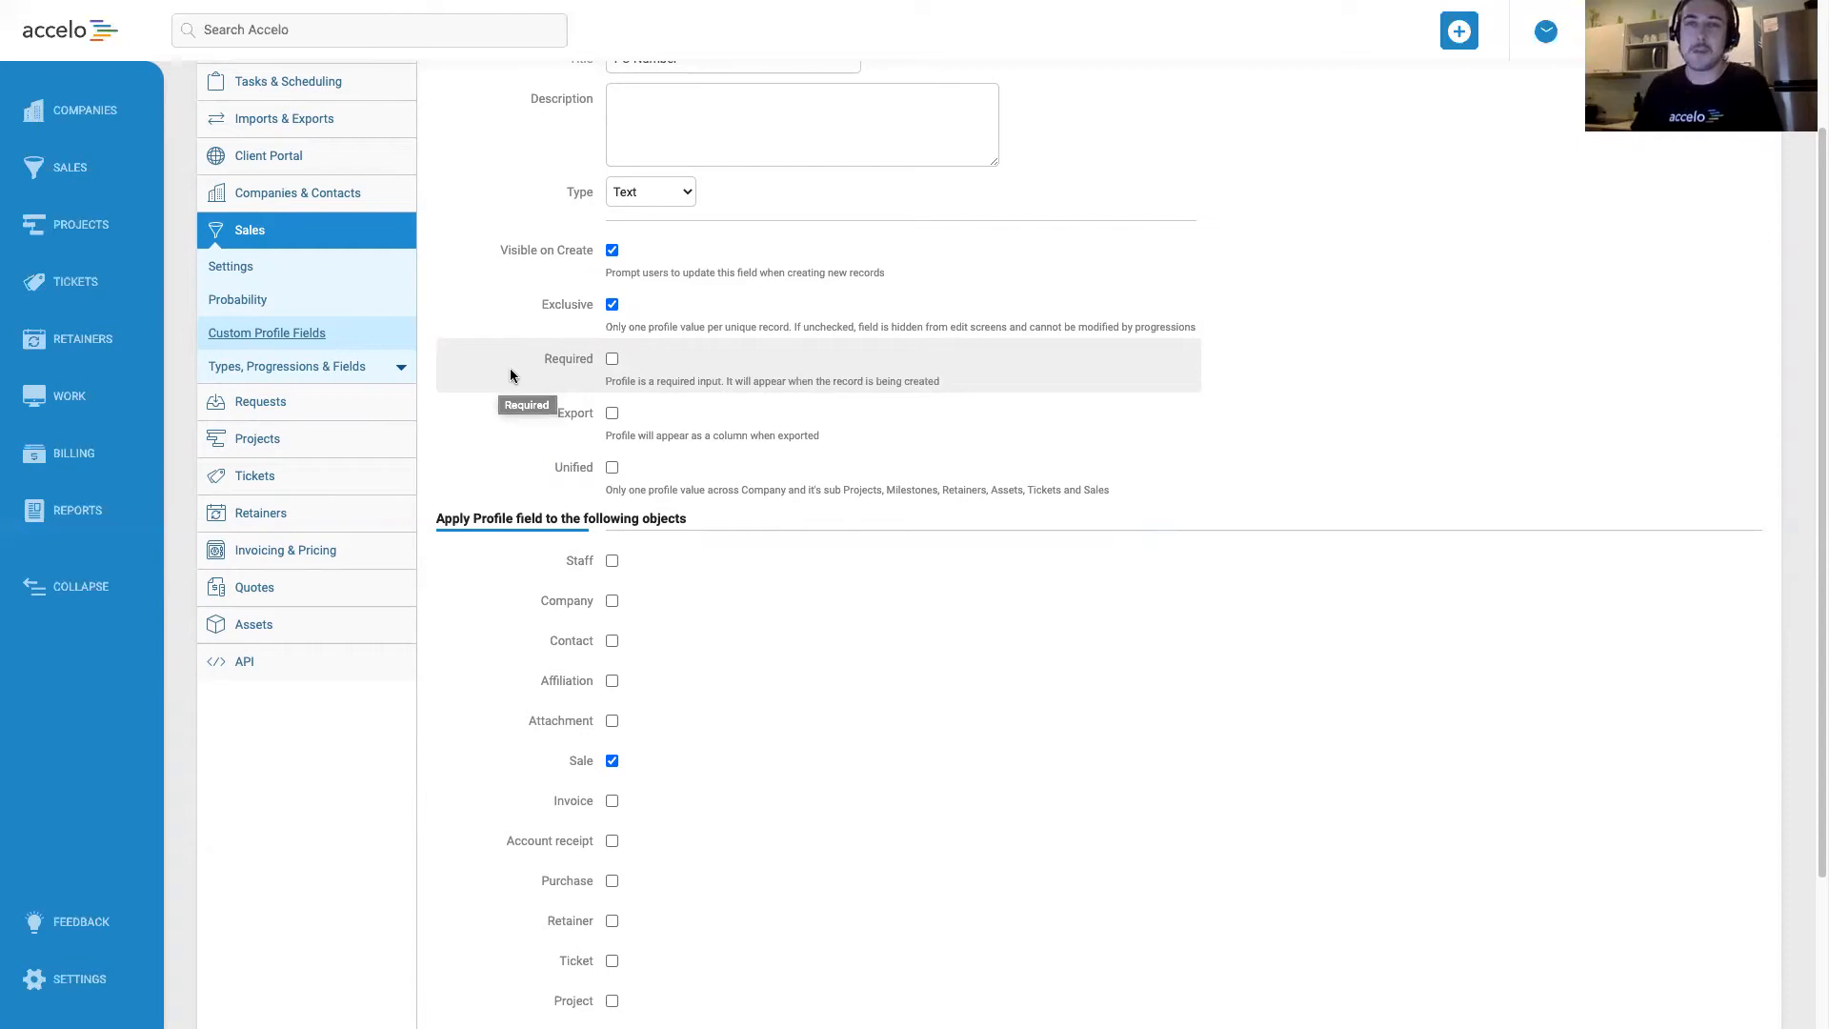
scroll(505, 367, "down", 1)
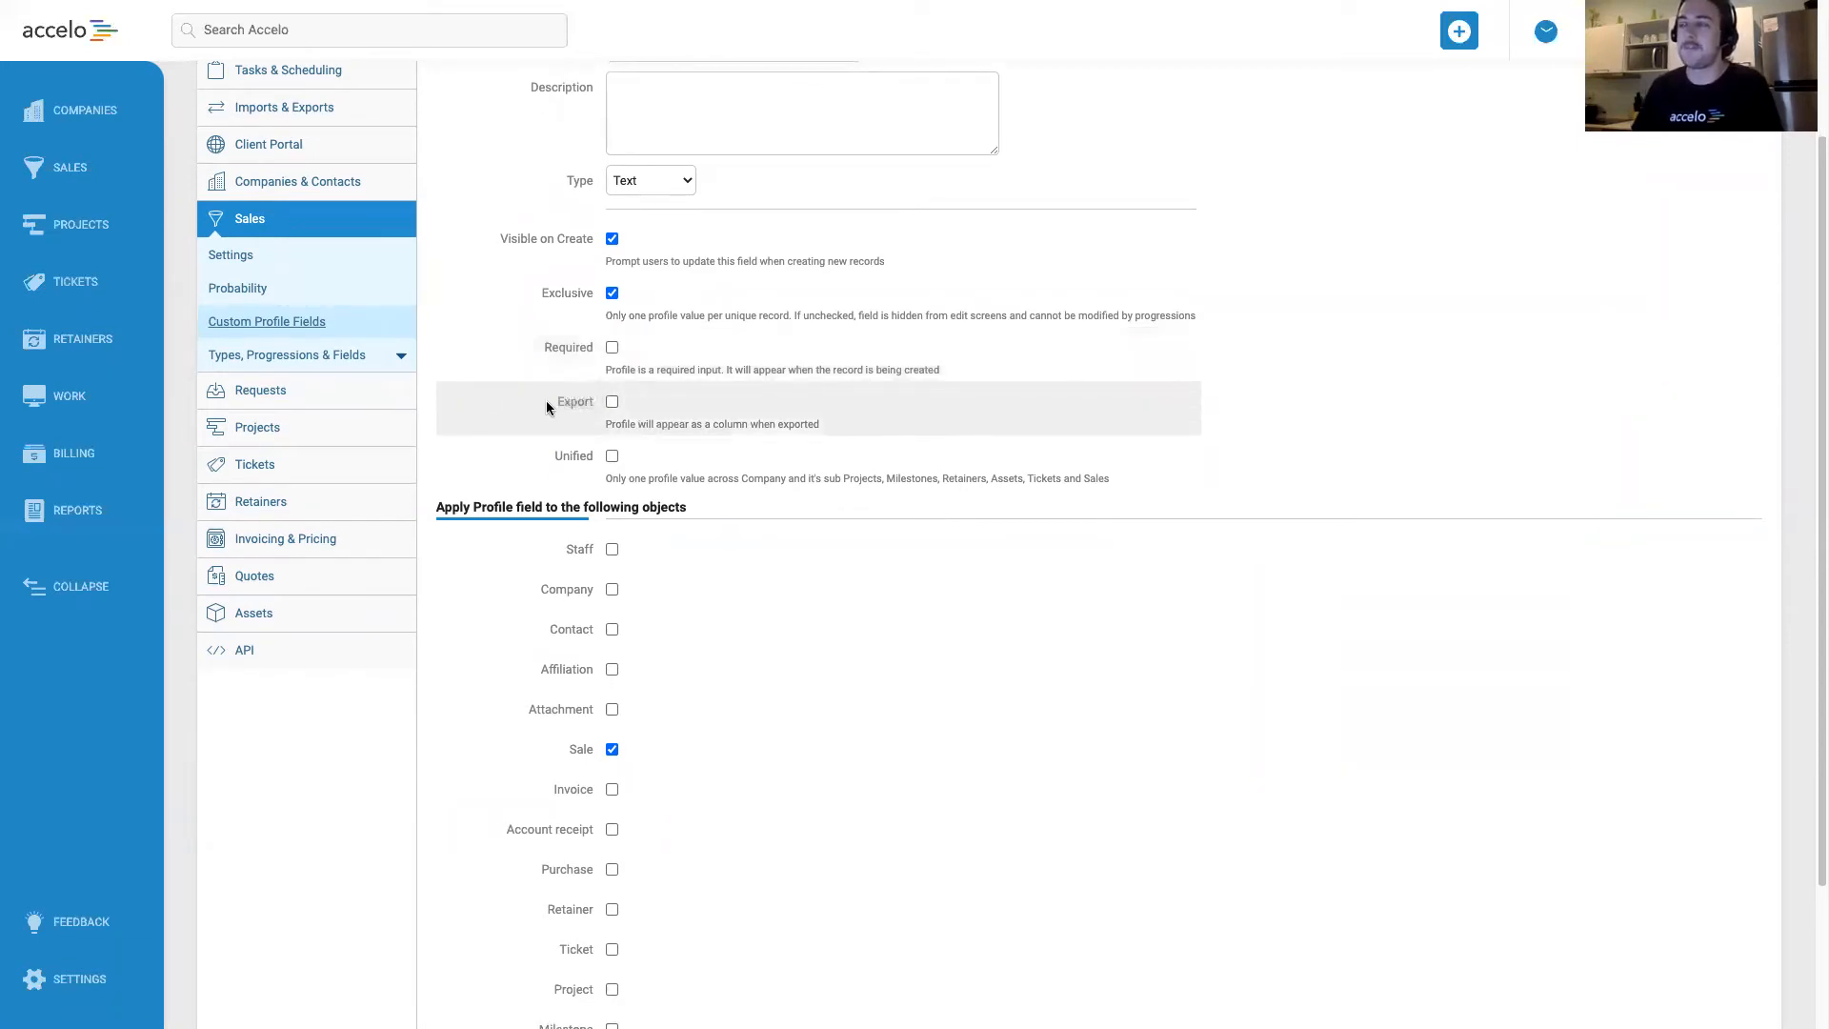
left_click(612, 402)
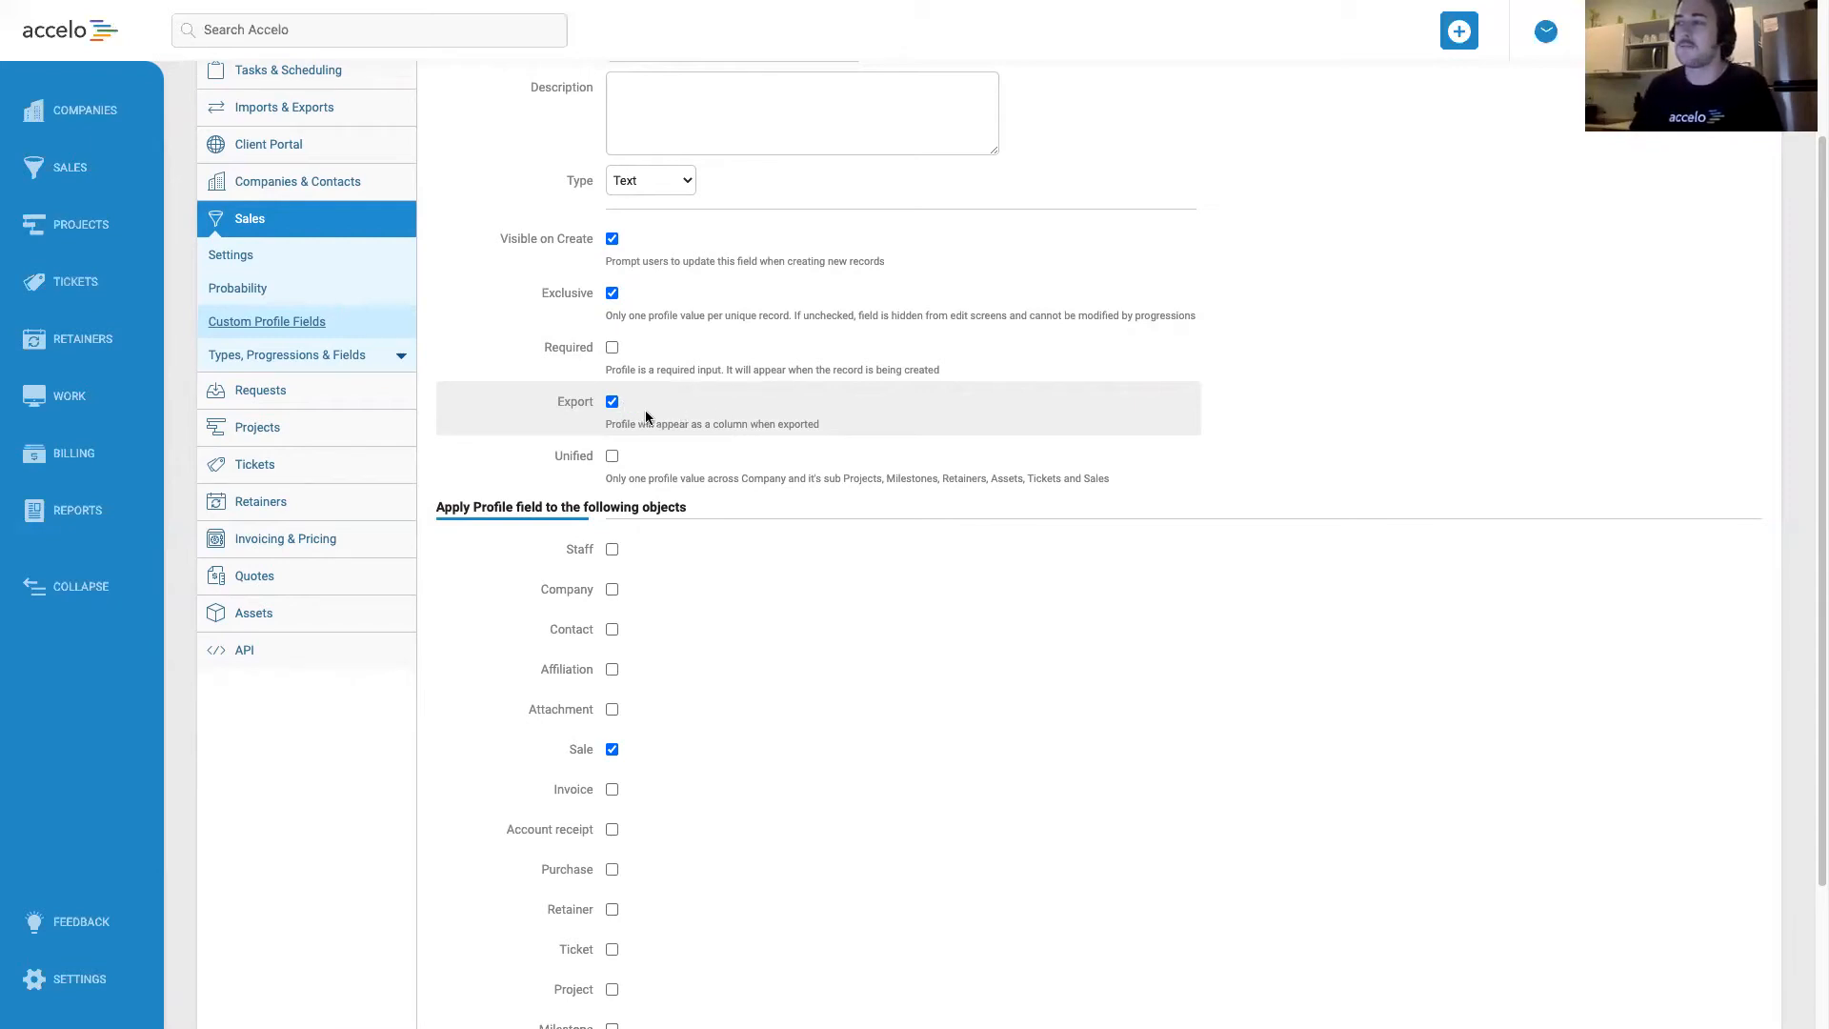
Try the Unified option on the PO Number field, and switch it off again.
scroll(493, 415, "down", 1)
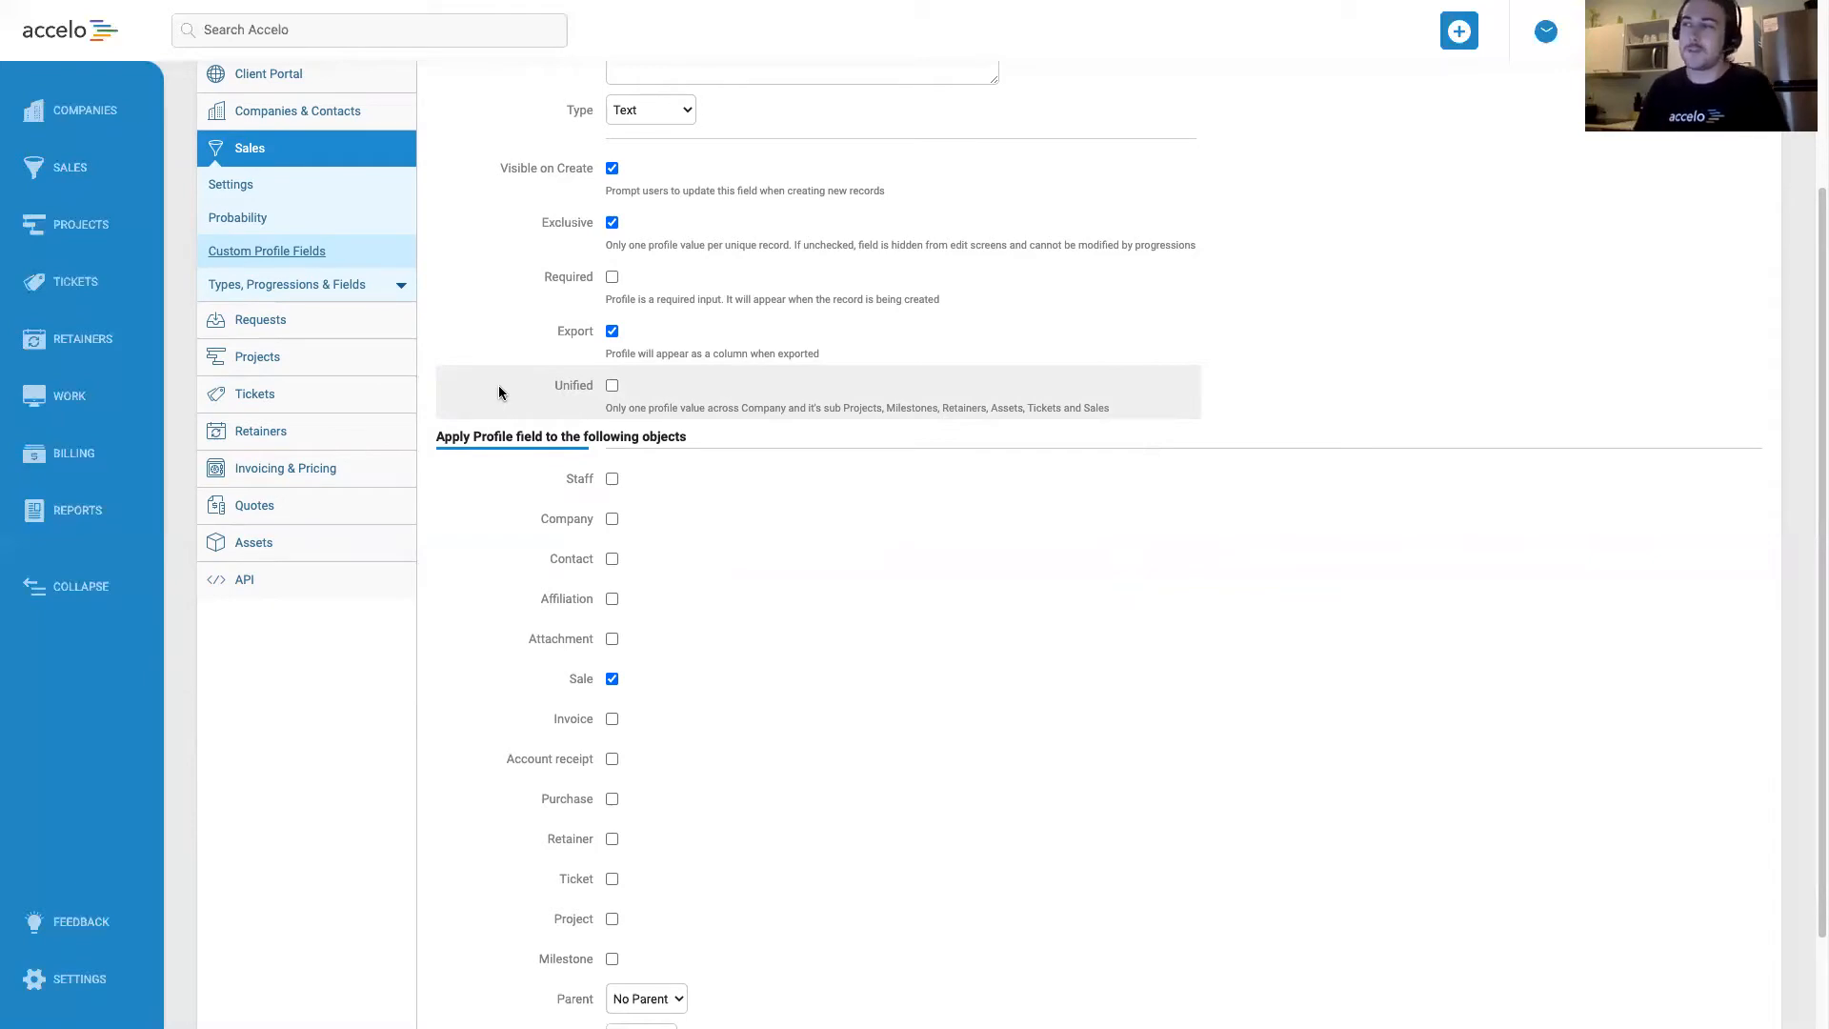
left_click(611, 387)
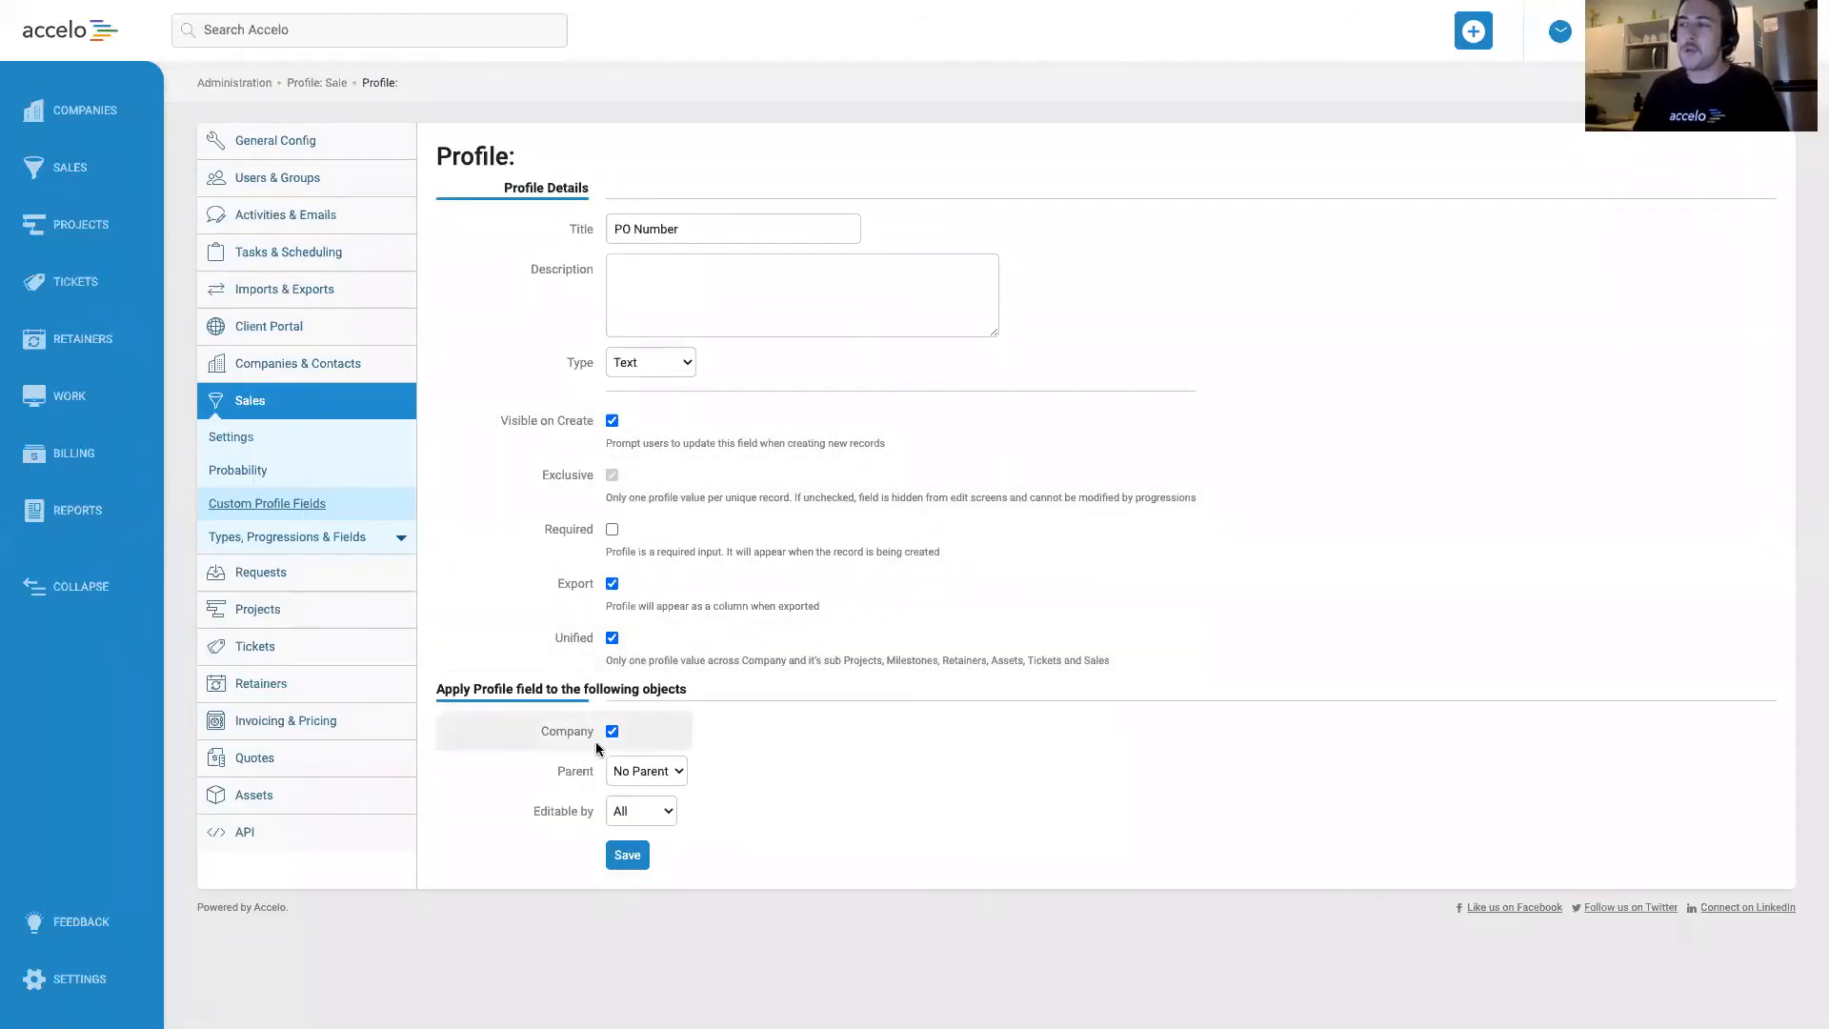
left_click(611, 638)
Apply the PO Number field to Sale, Invoice and Project instead of Company, and save the profile field.
scroll(613, 533, "down", 2)
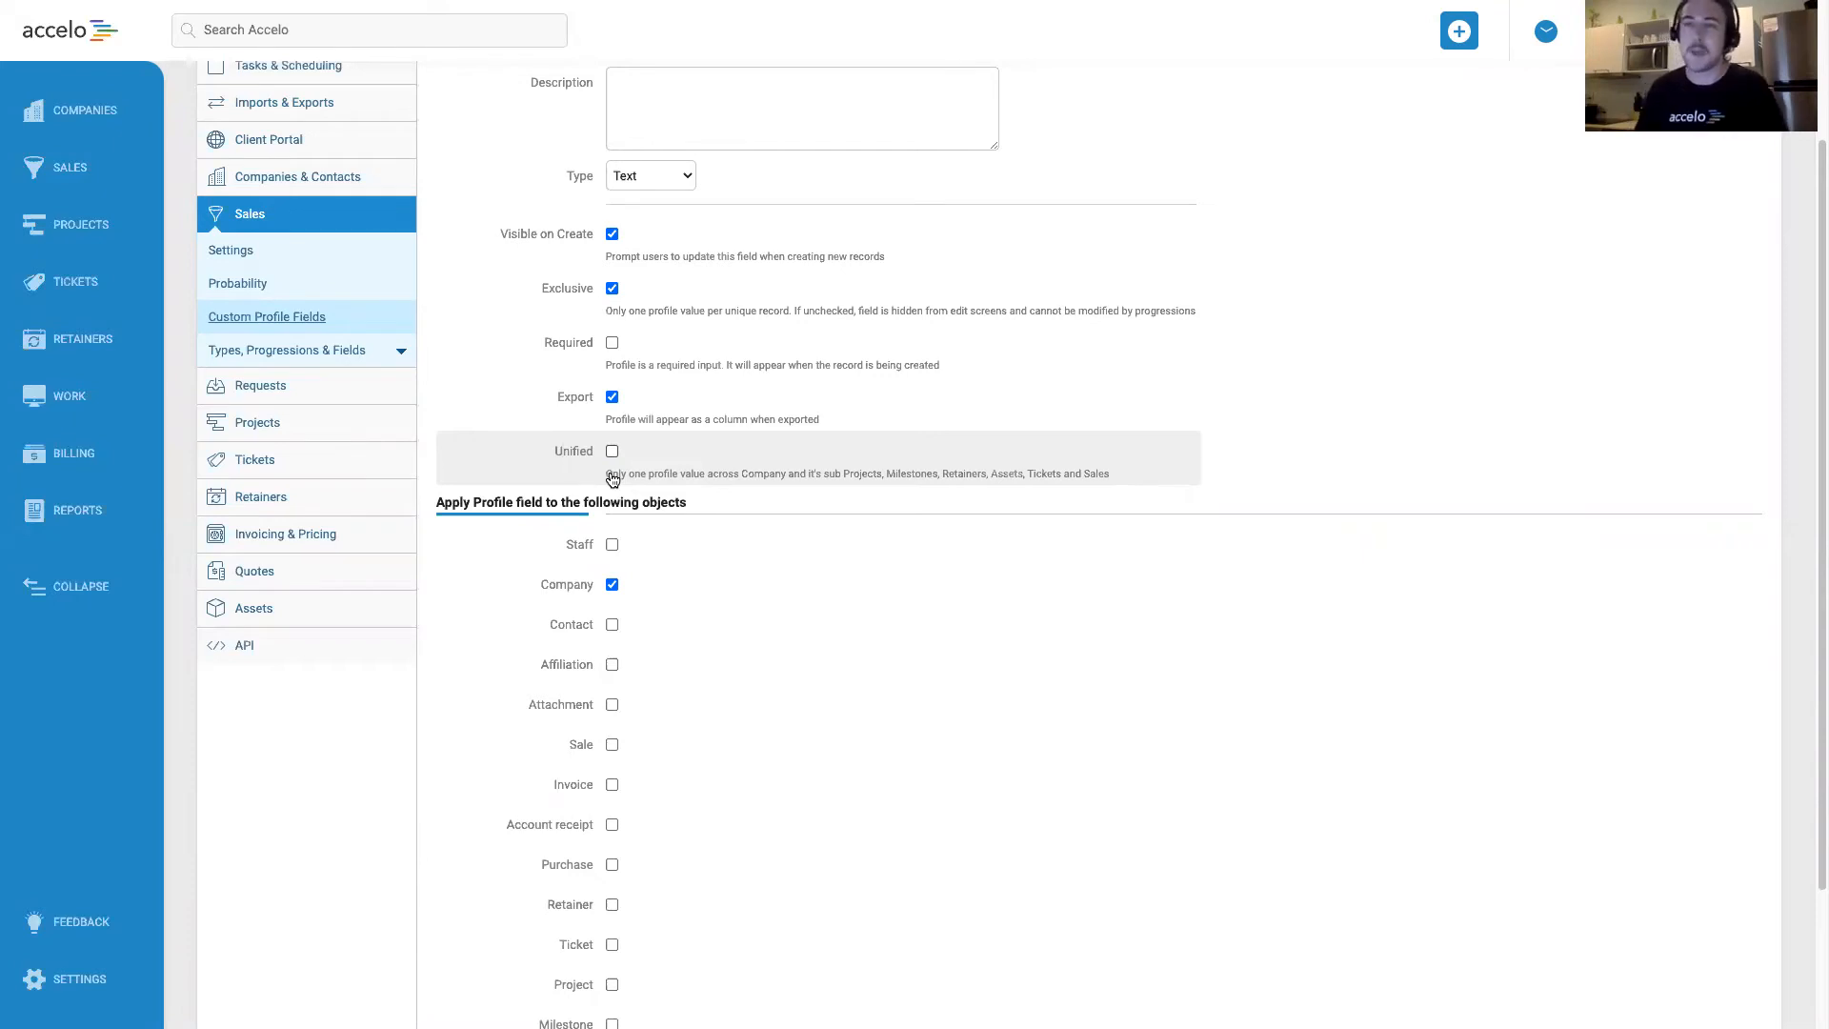
scroll(614, 479, "down", 1)
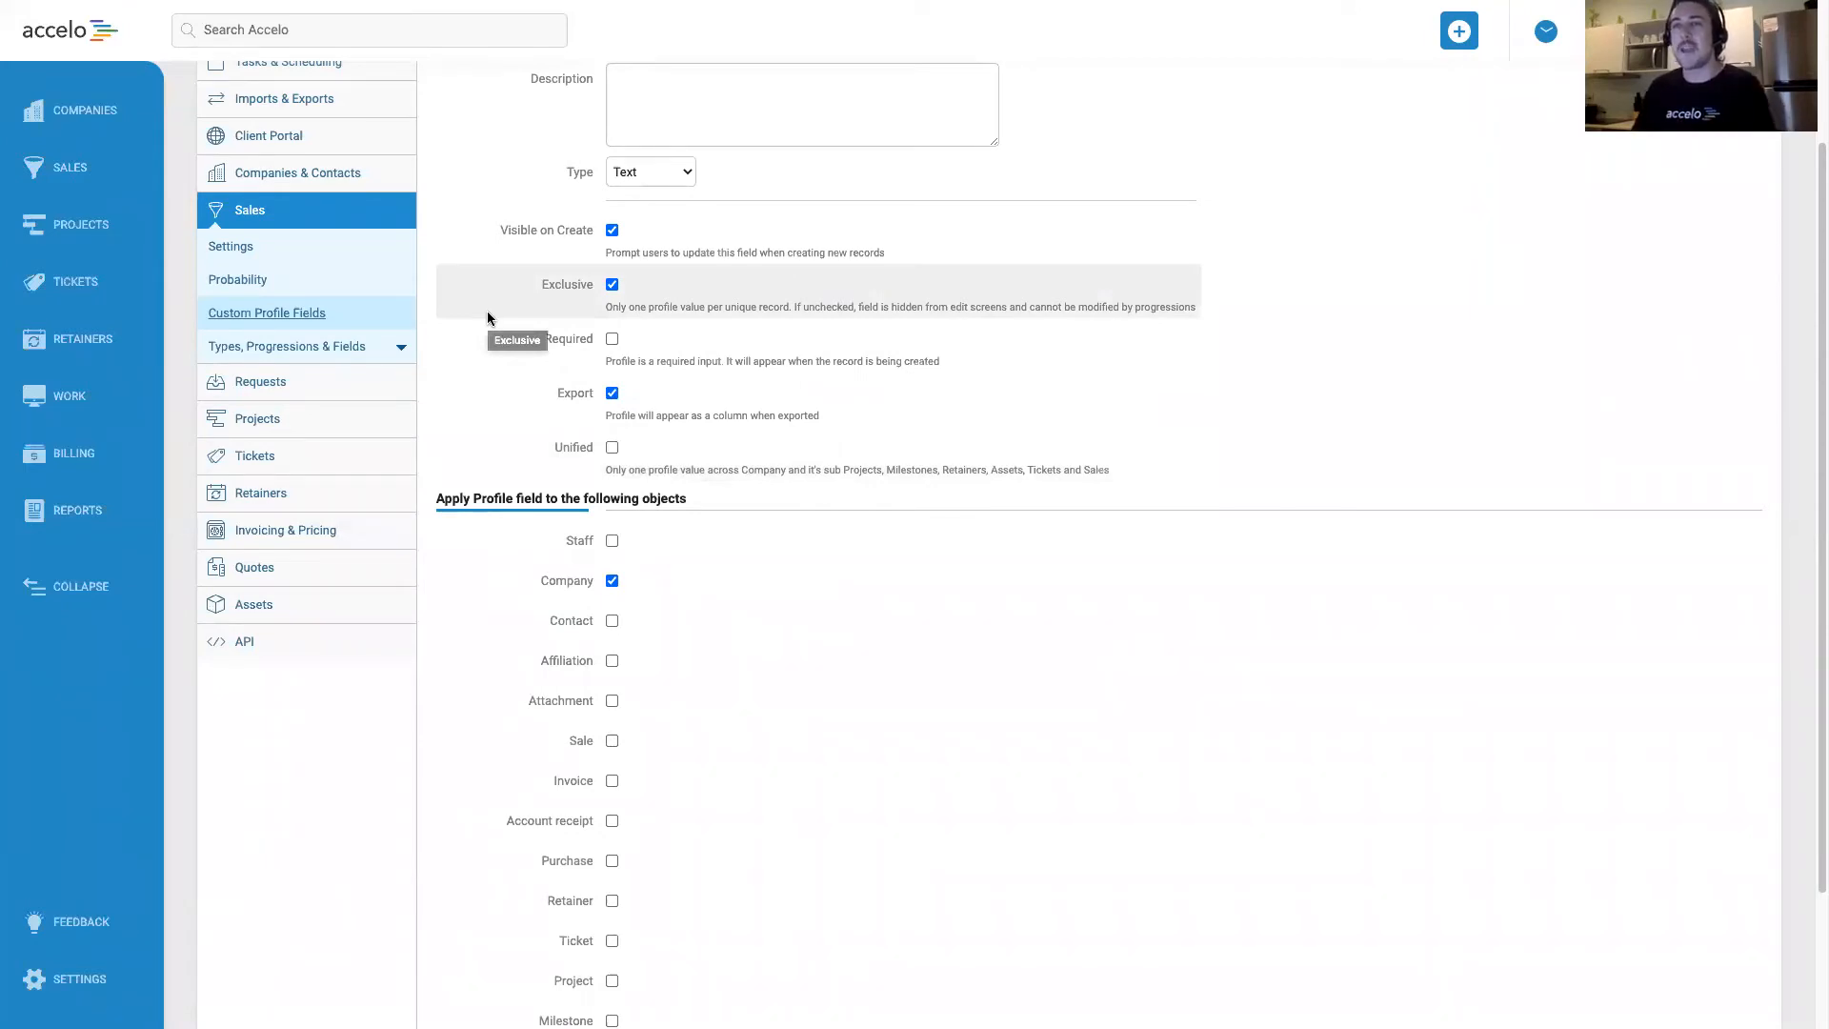
scroll(488, 312, "down", 1)
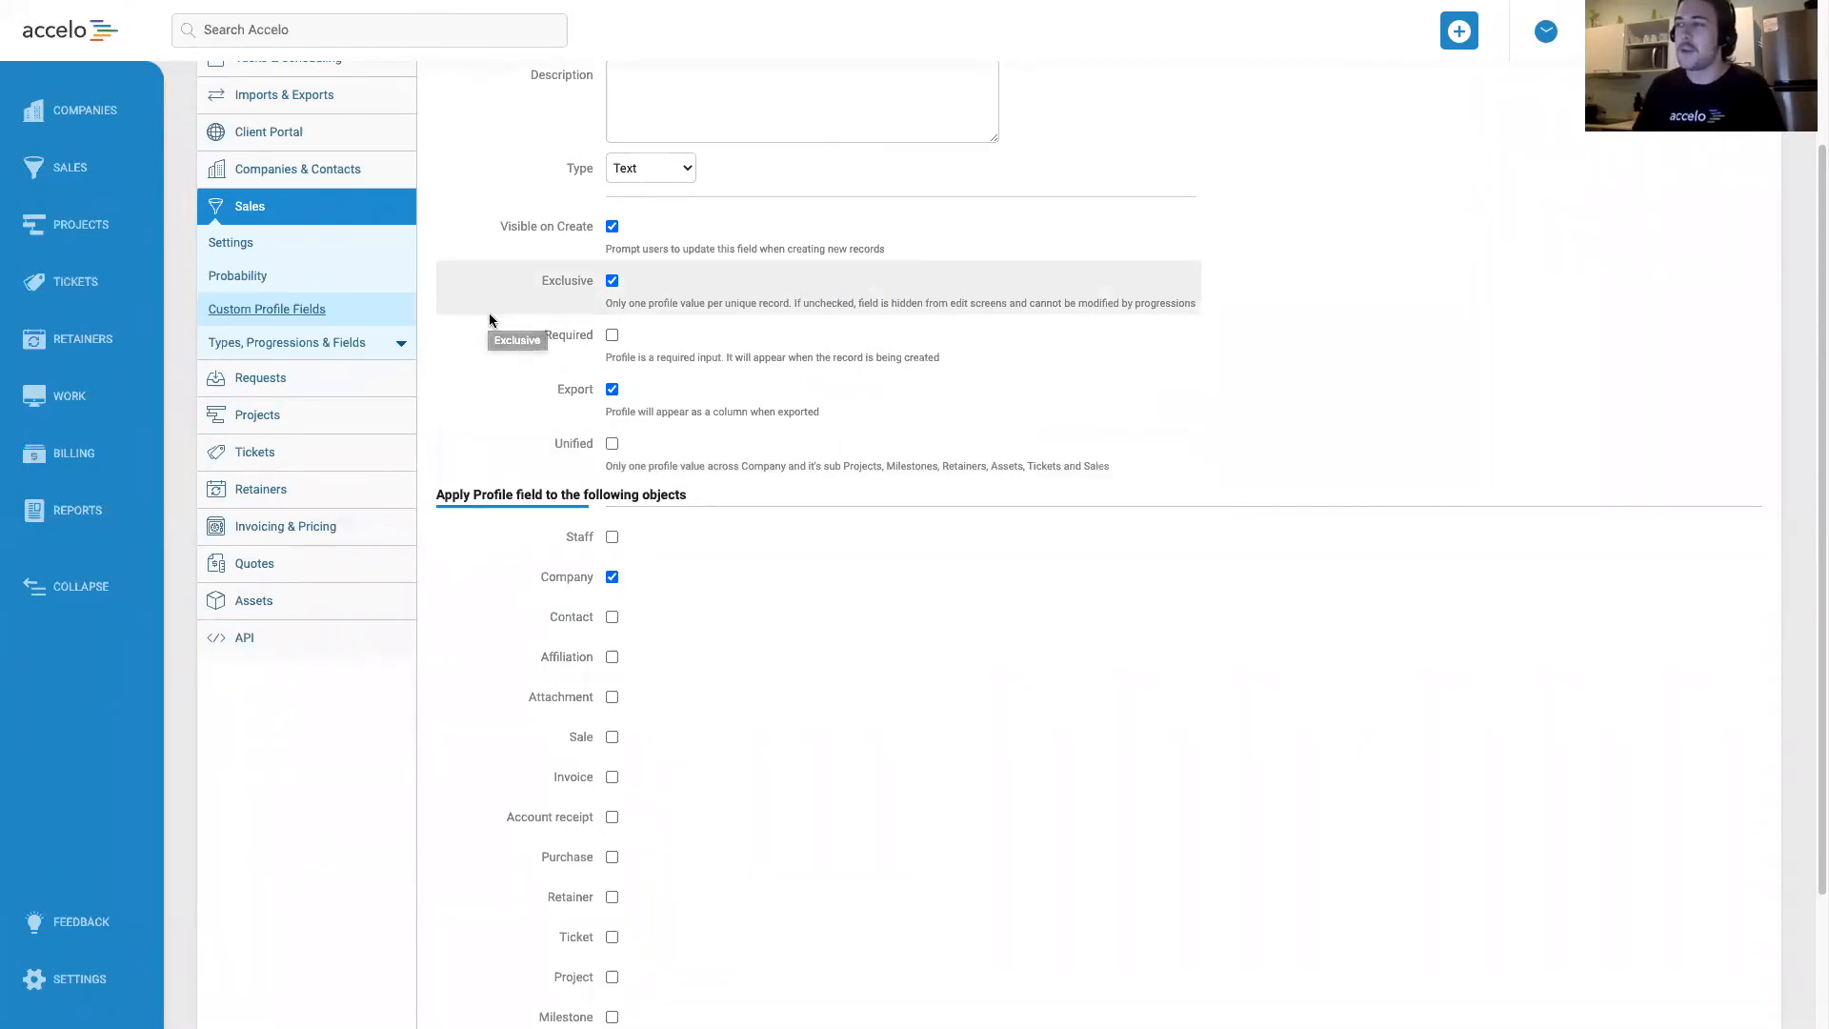
scroll(491, 319, "down", 3)
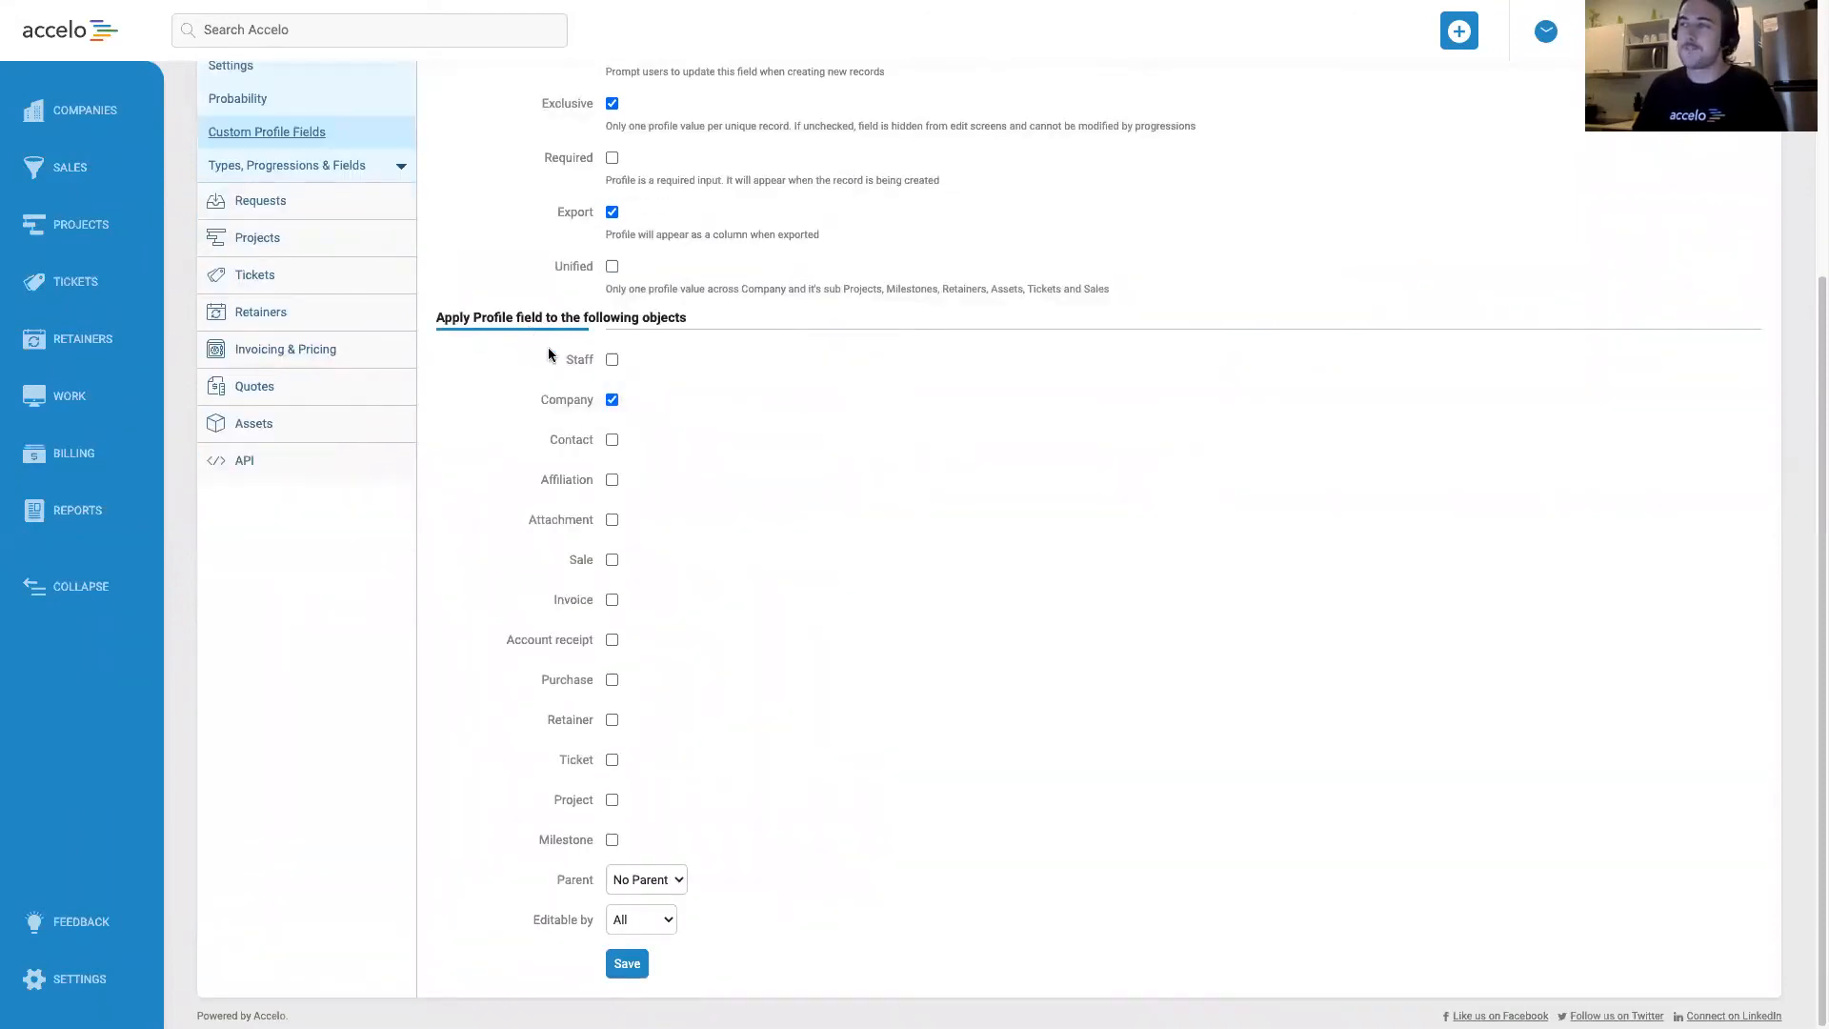
left_click(612, 401)
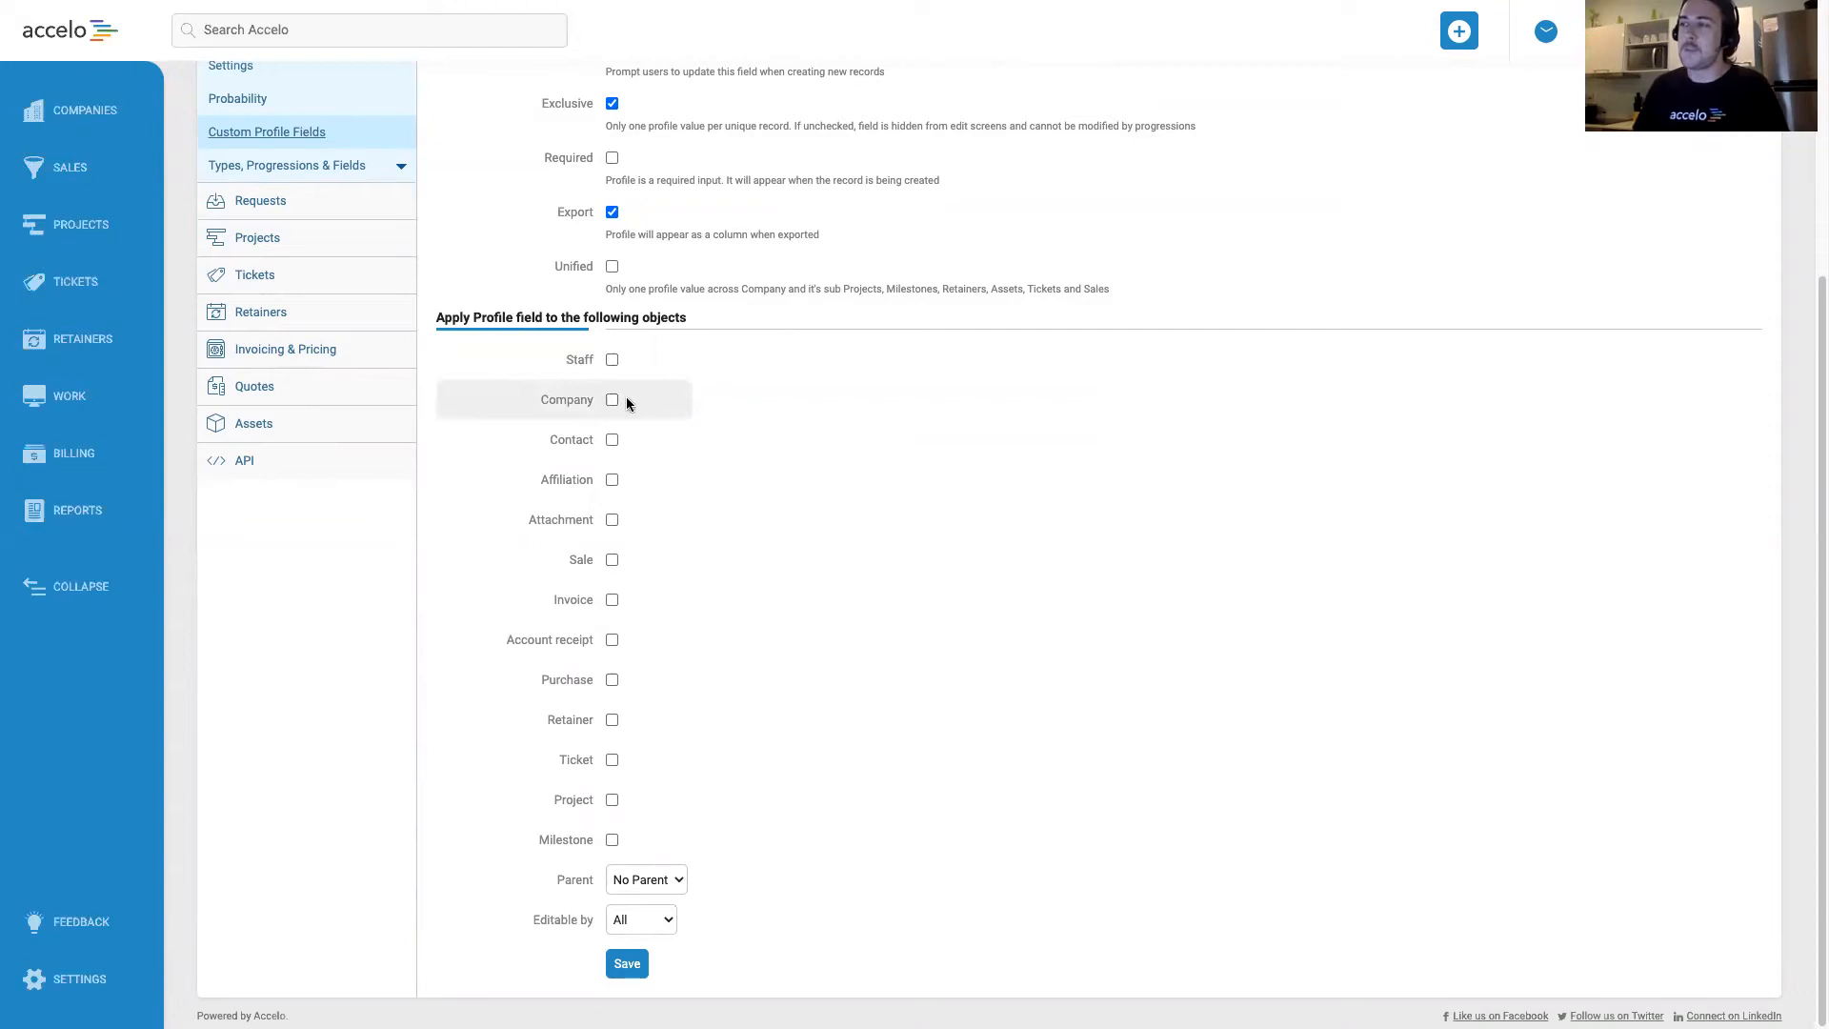
left_click(612, 561)
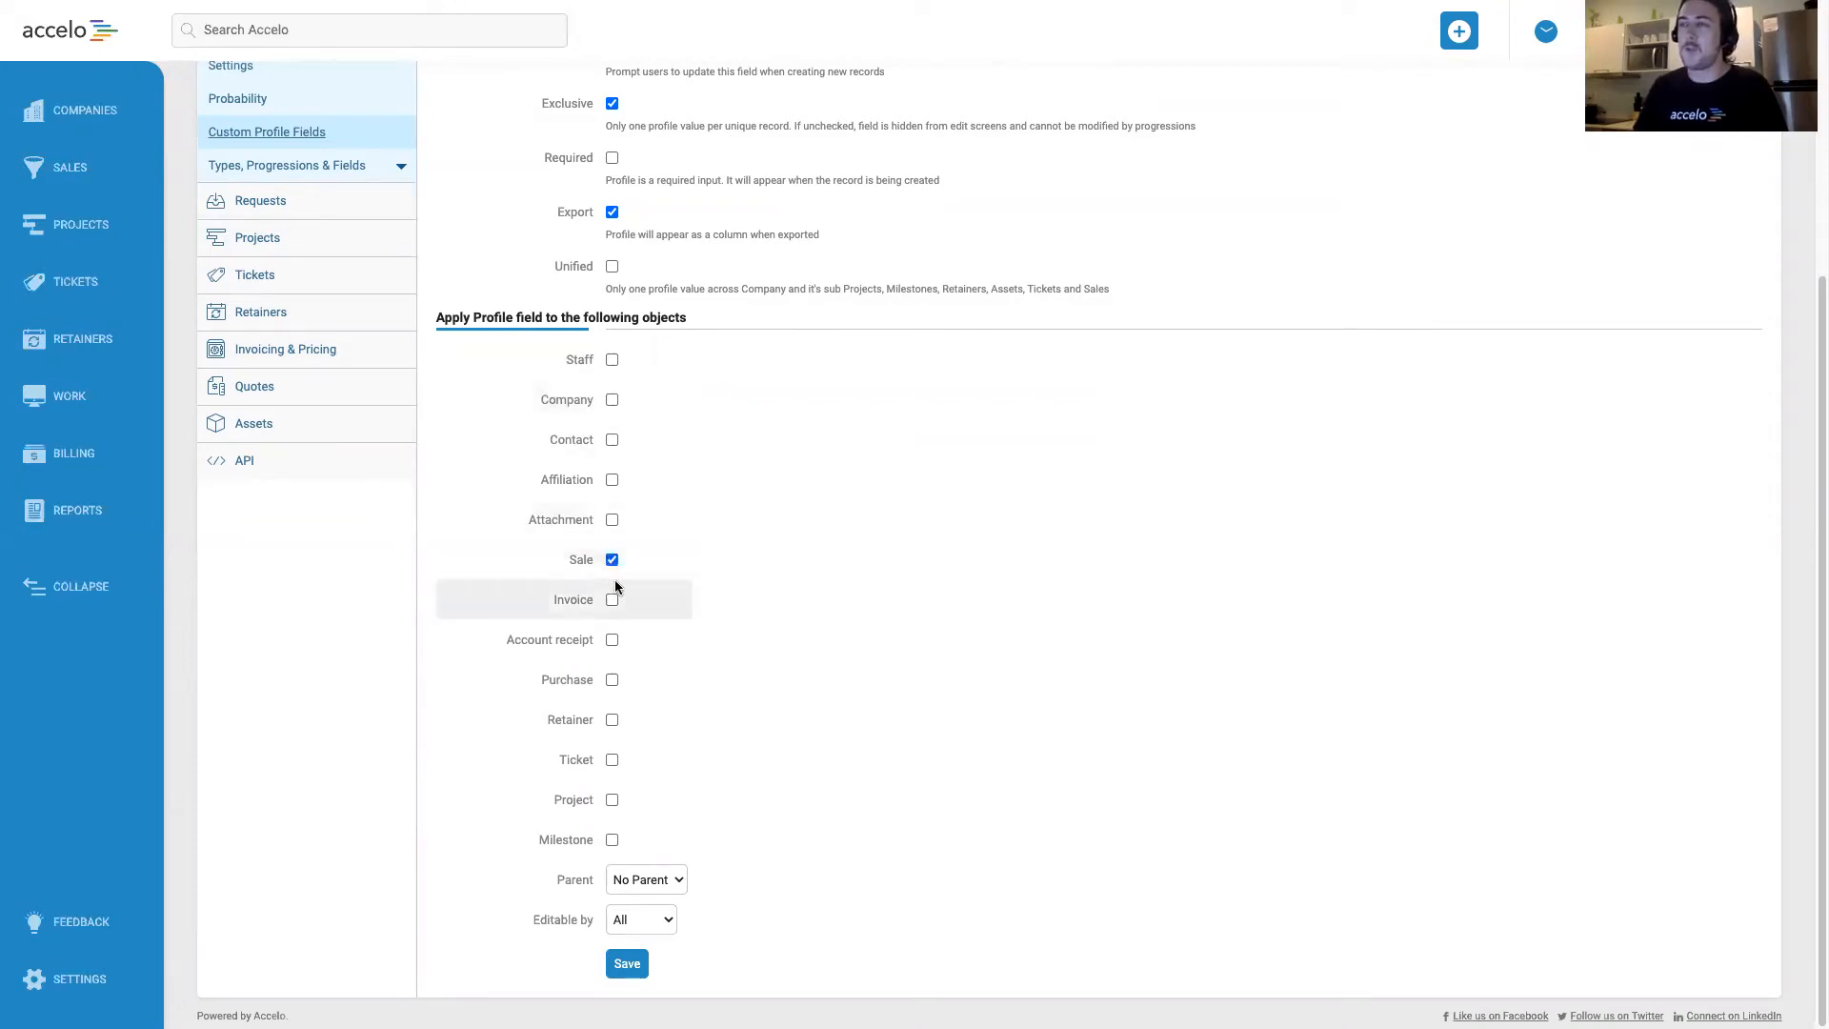
left_click(611, 800)
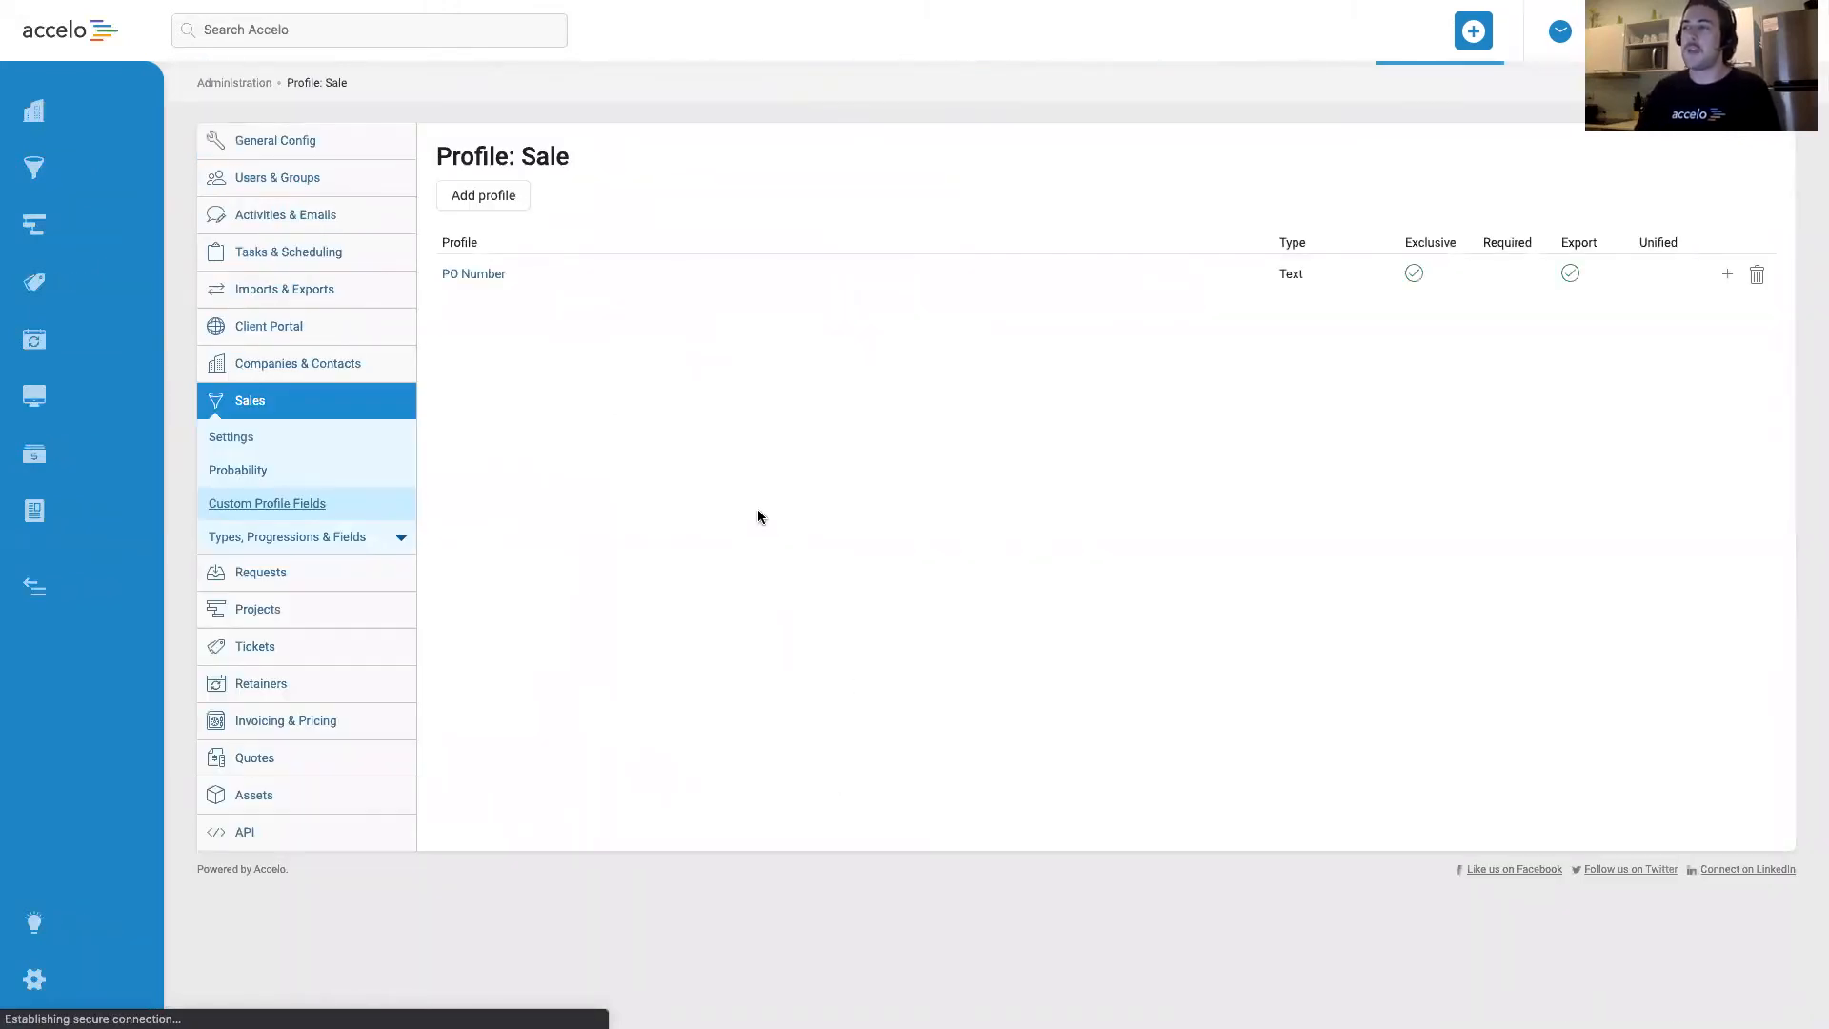
Check for the PO Number field in the custom profile fields of projects and of invoices.
left_click(324, 615)
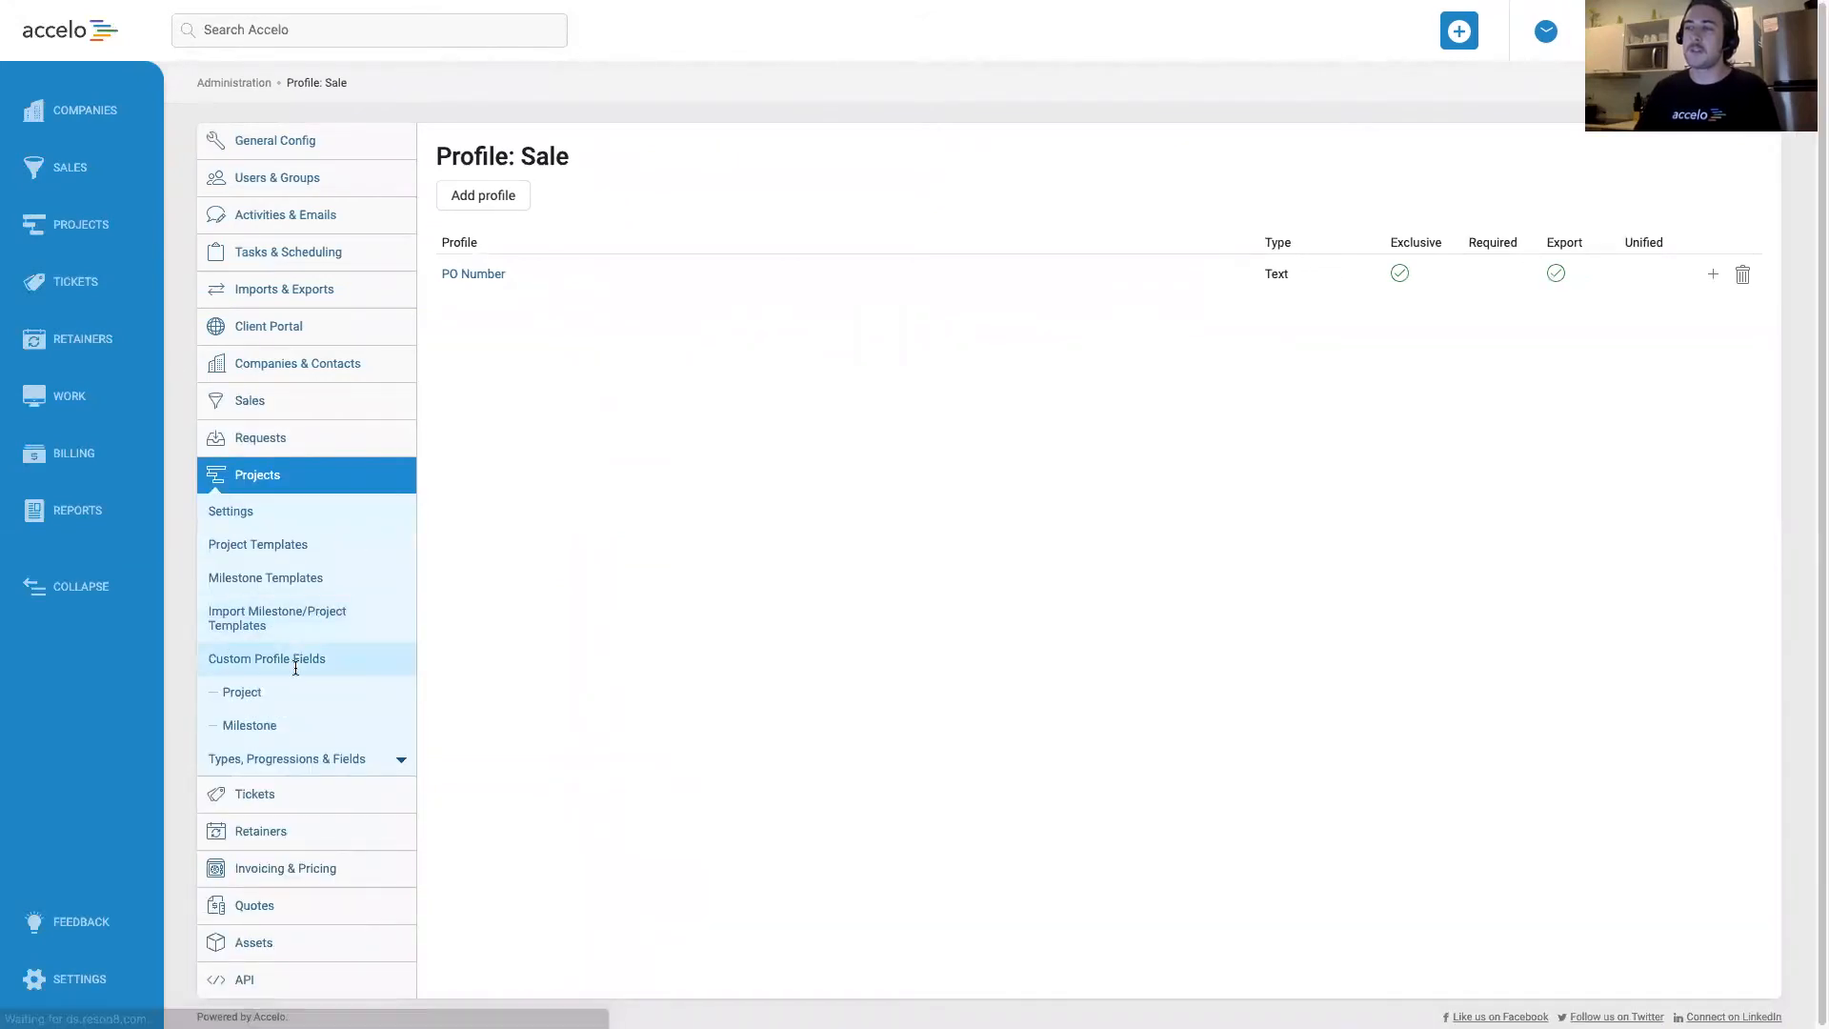
left_click(287, 702)
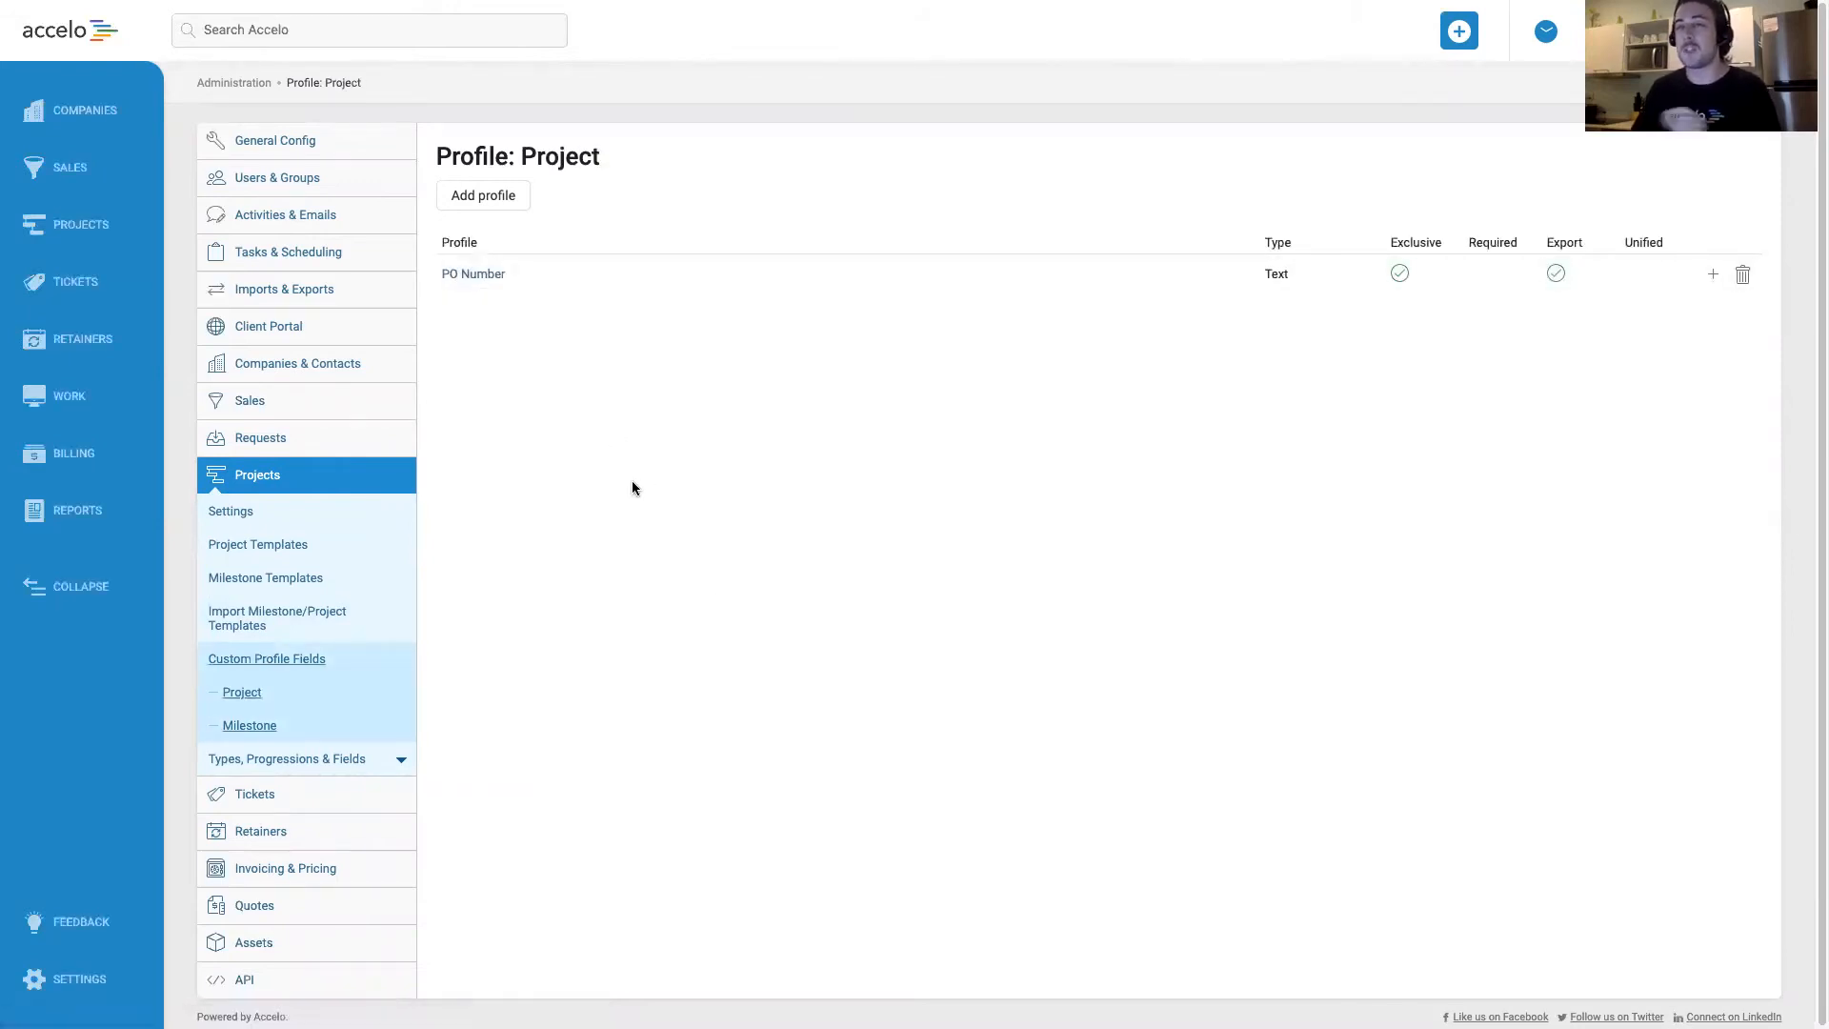
left_click(302, 875)
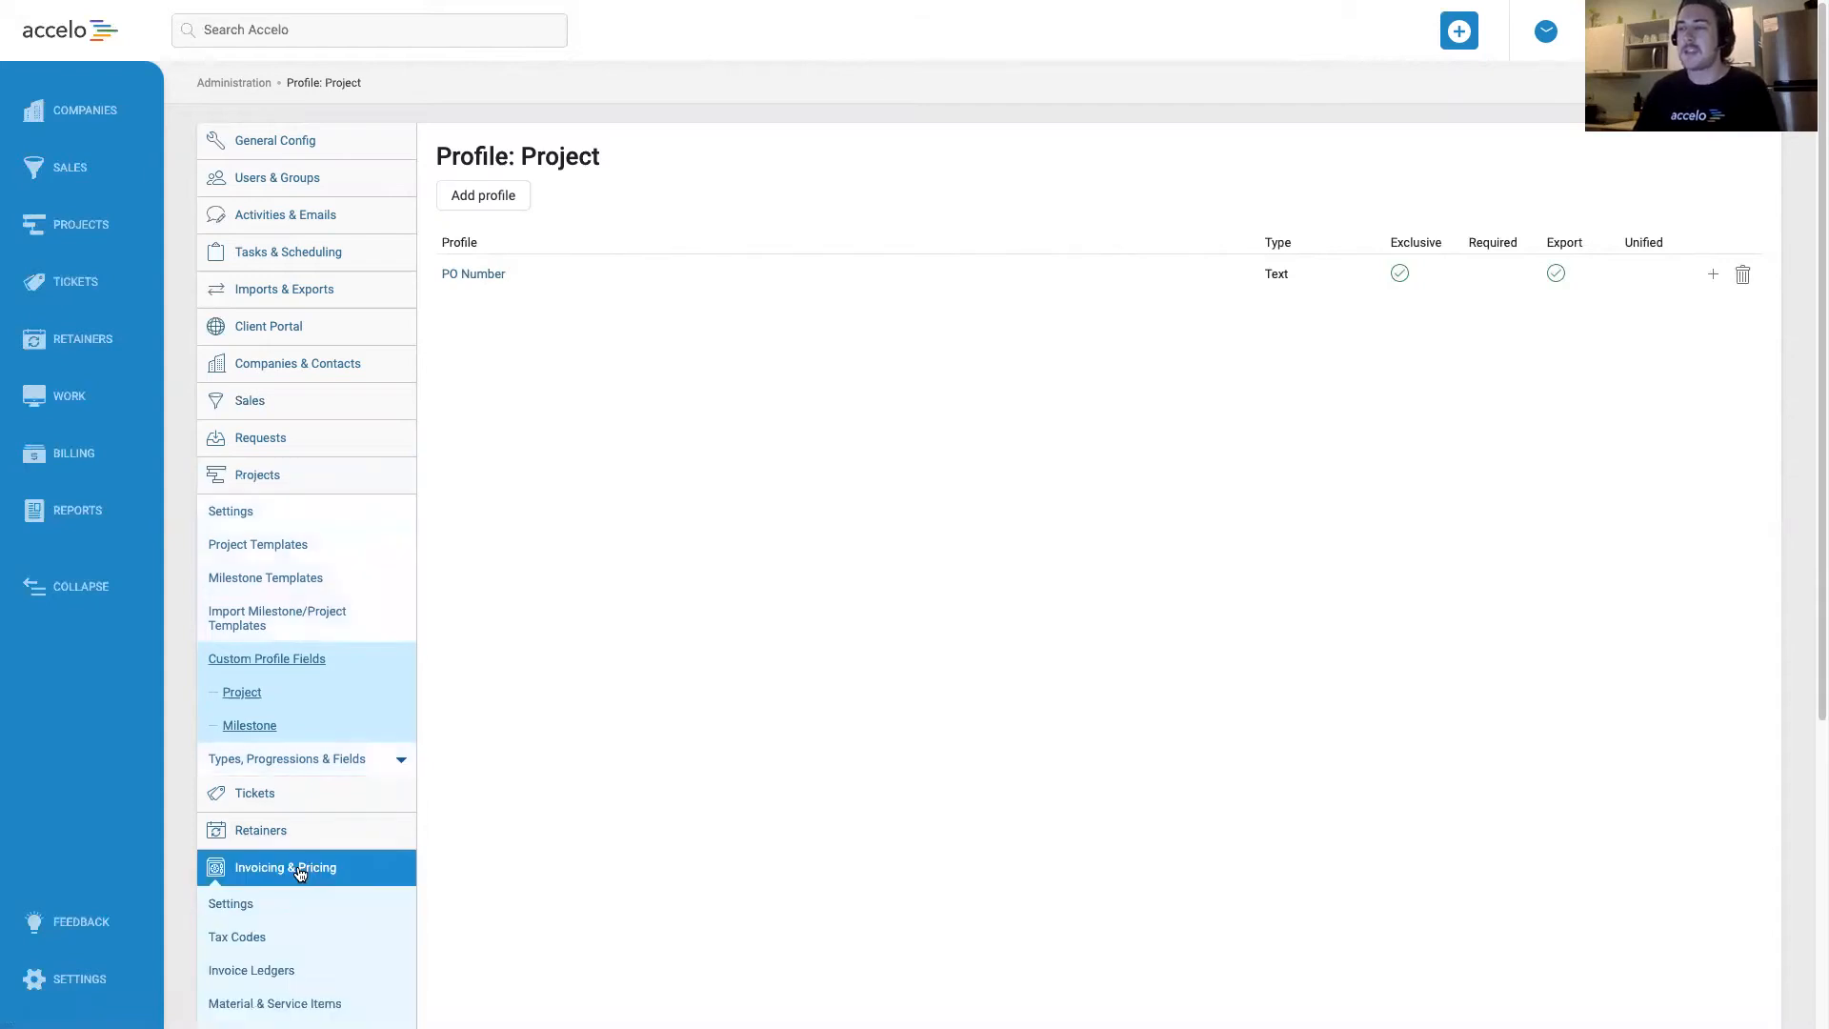
scroll(302, 714, "down", 1)
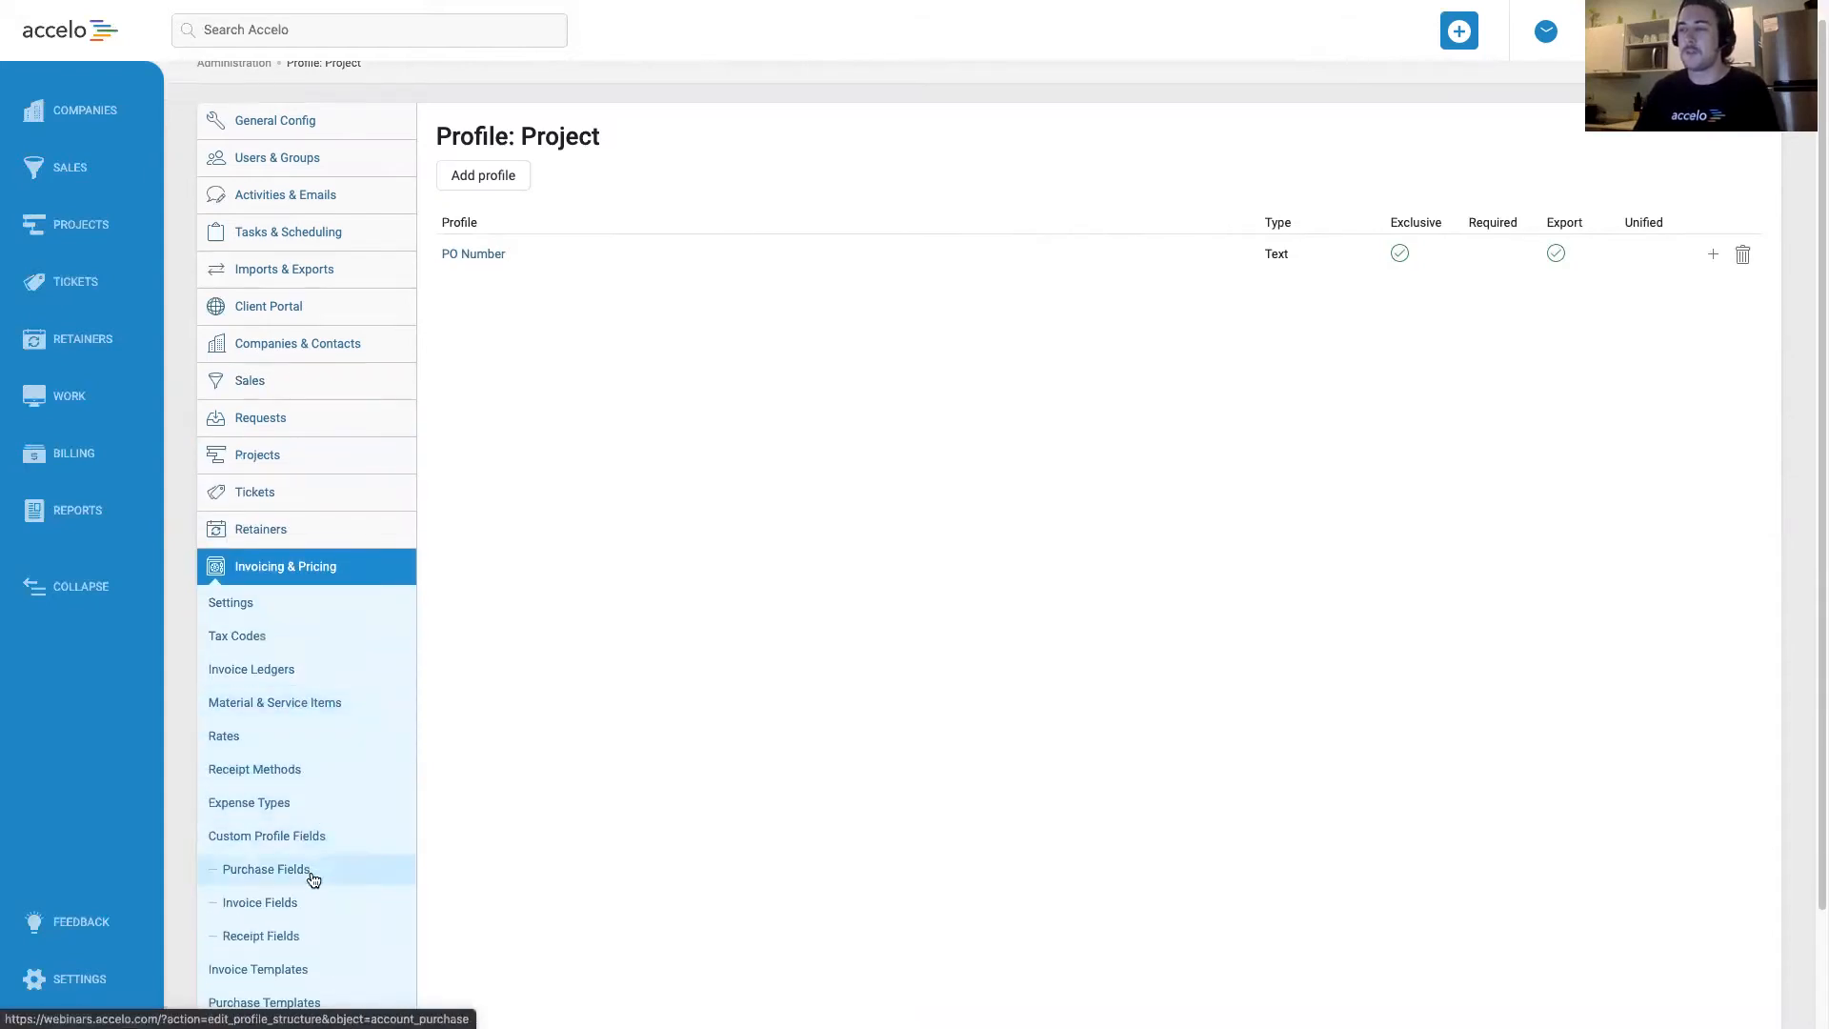
left_click(283, 896)
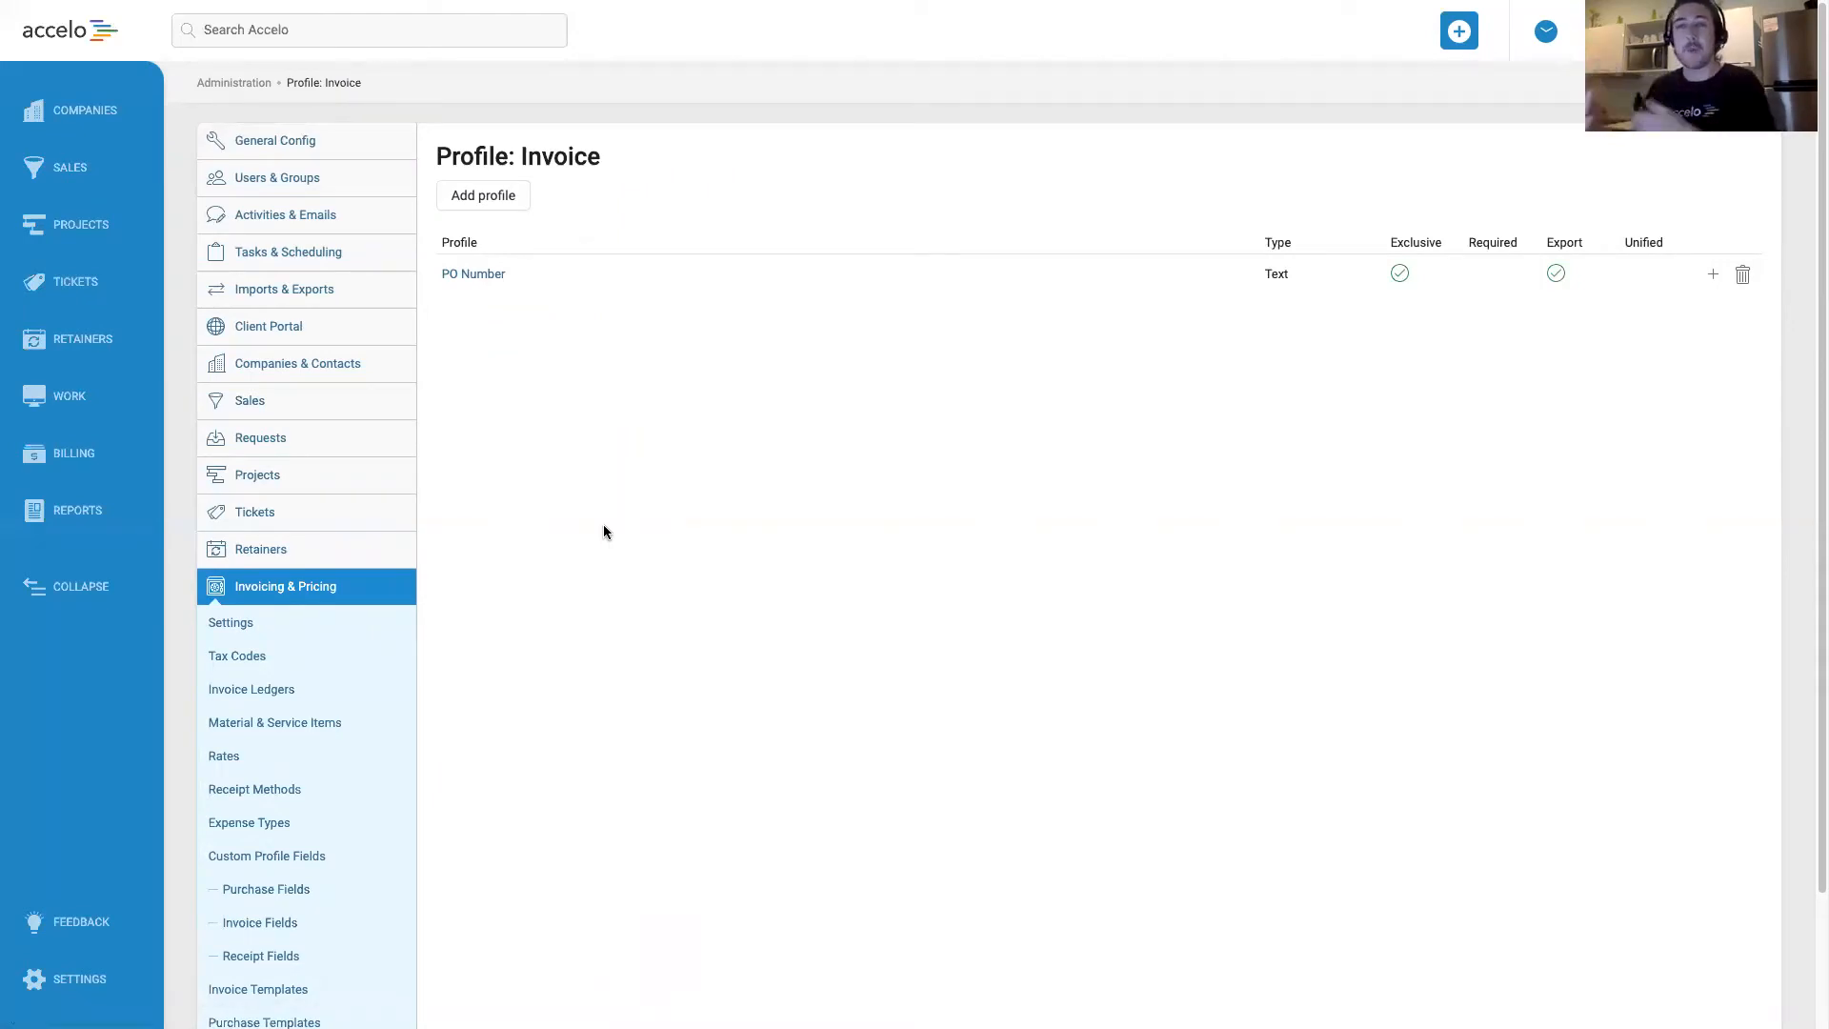
Add an Update Field action for the PO Number, kept required, to the Default sale type's Won progression, and save it.
left_click(322, 402)
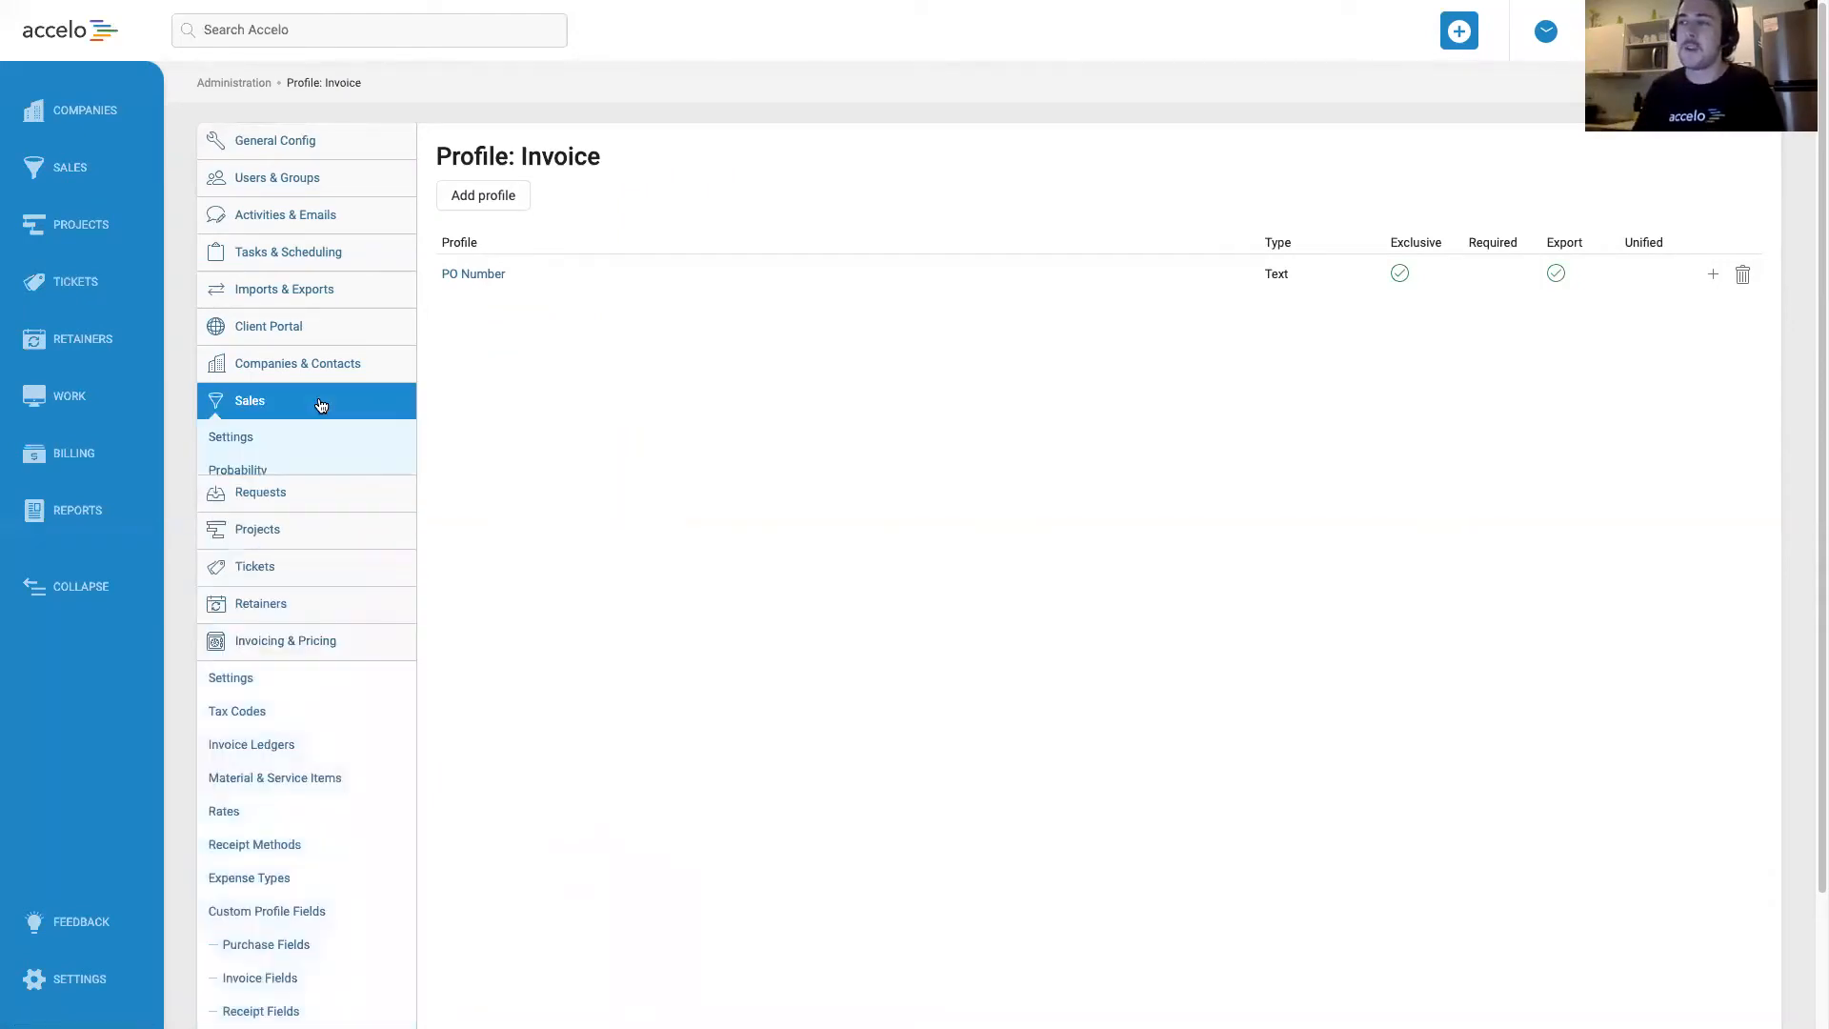
left_click(345, 539)
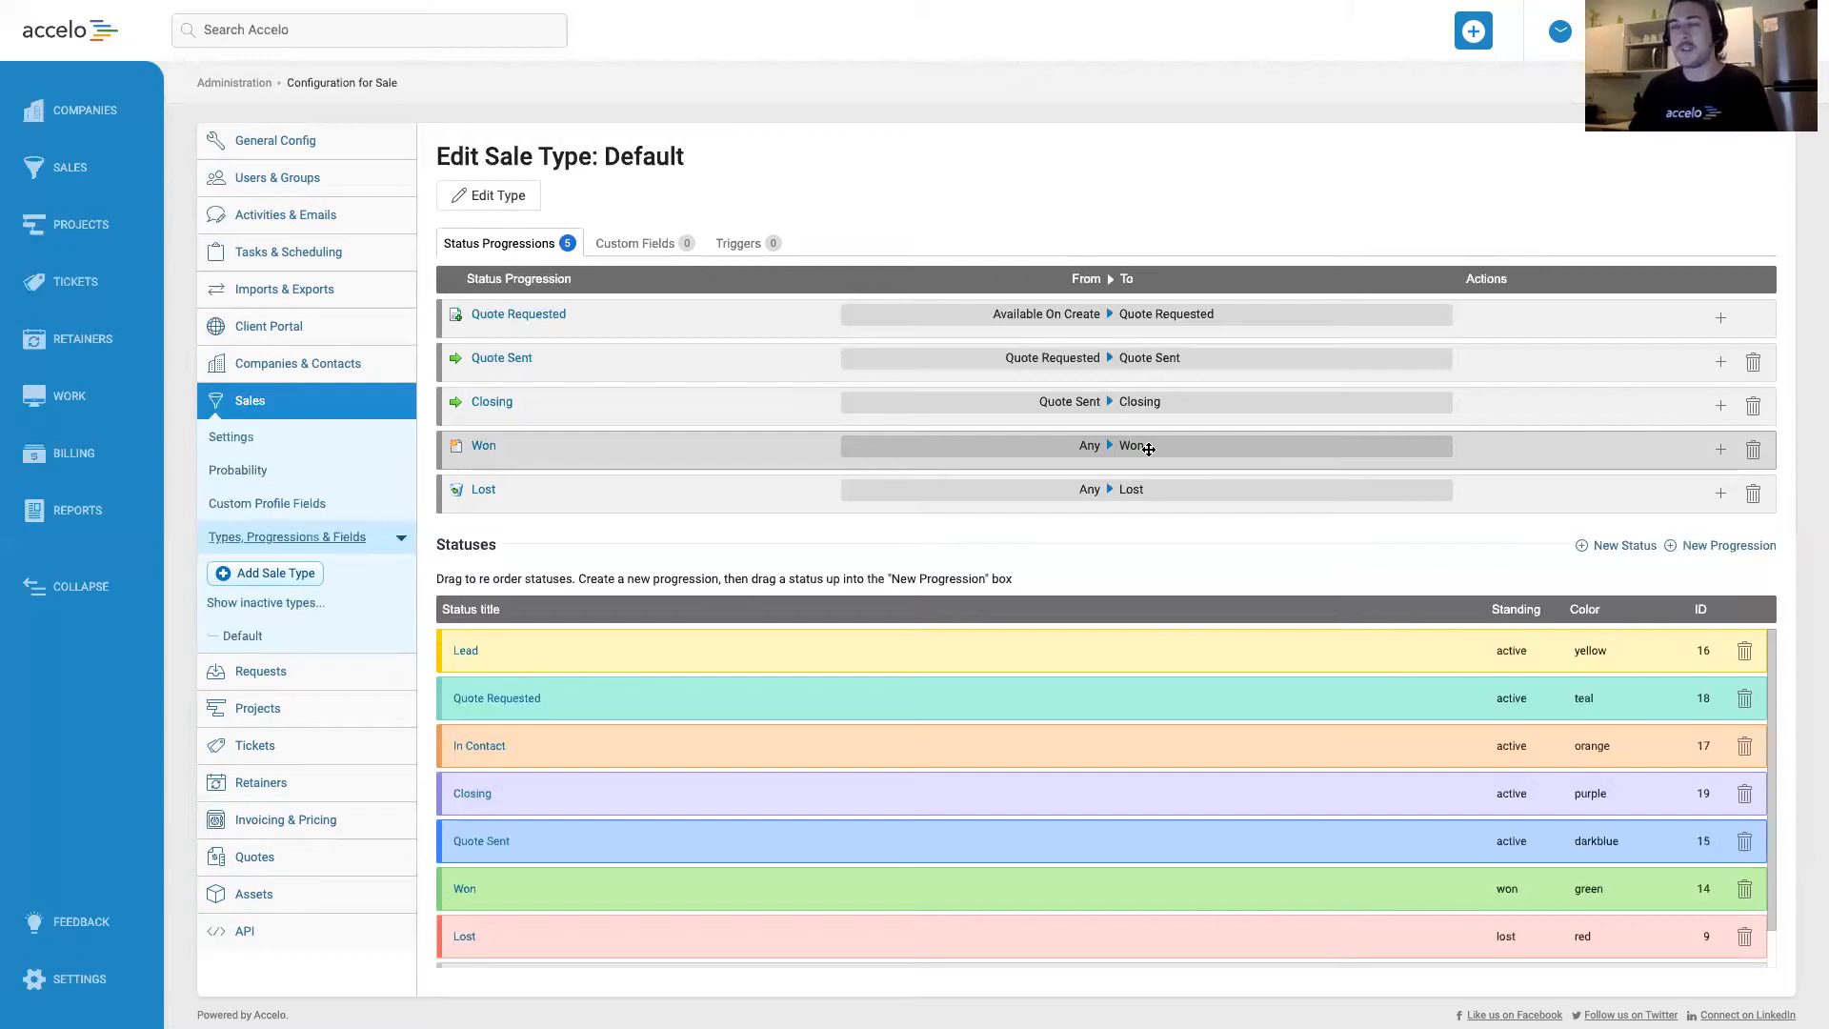
left_click(1722, 455)
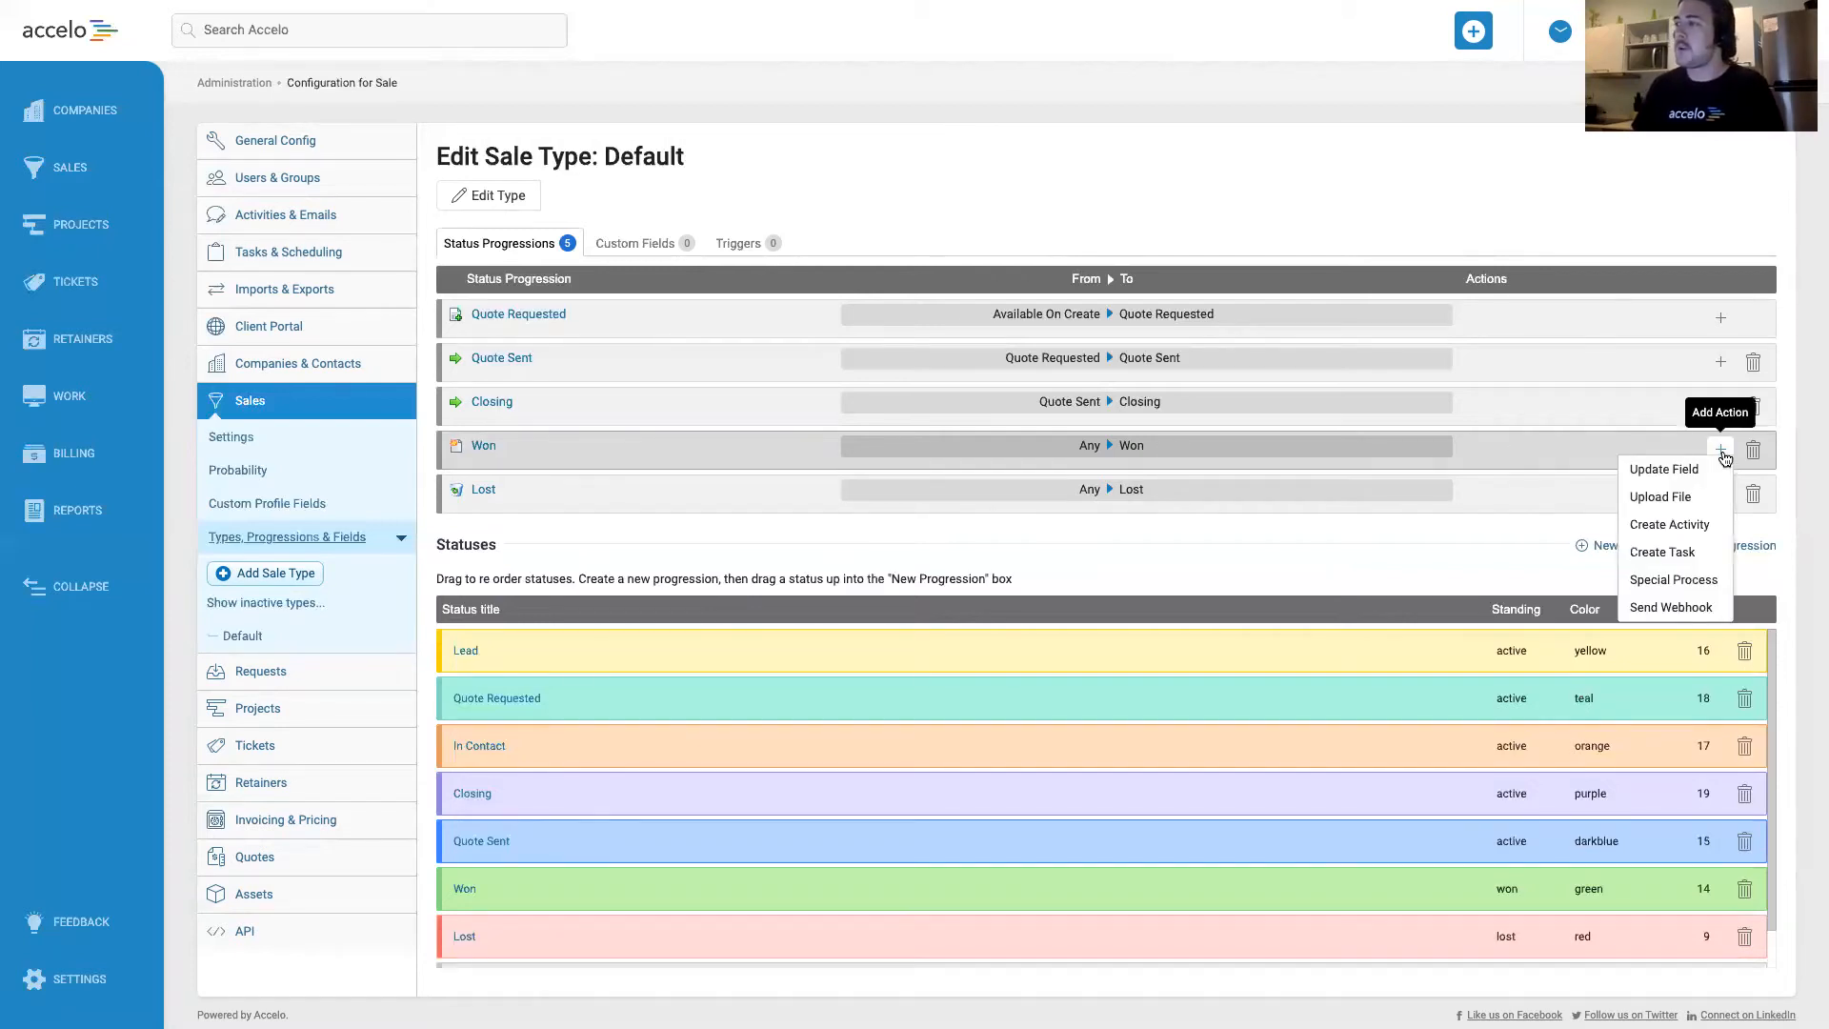
left_click(1672, 471)
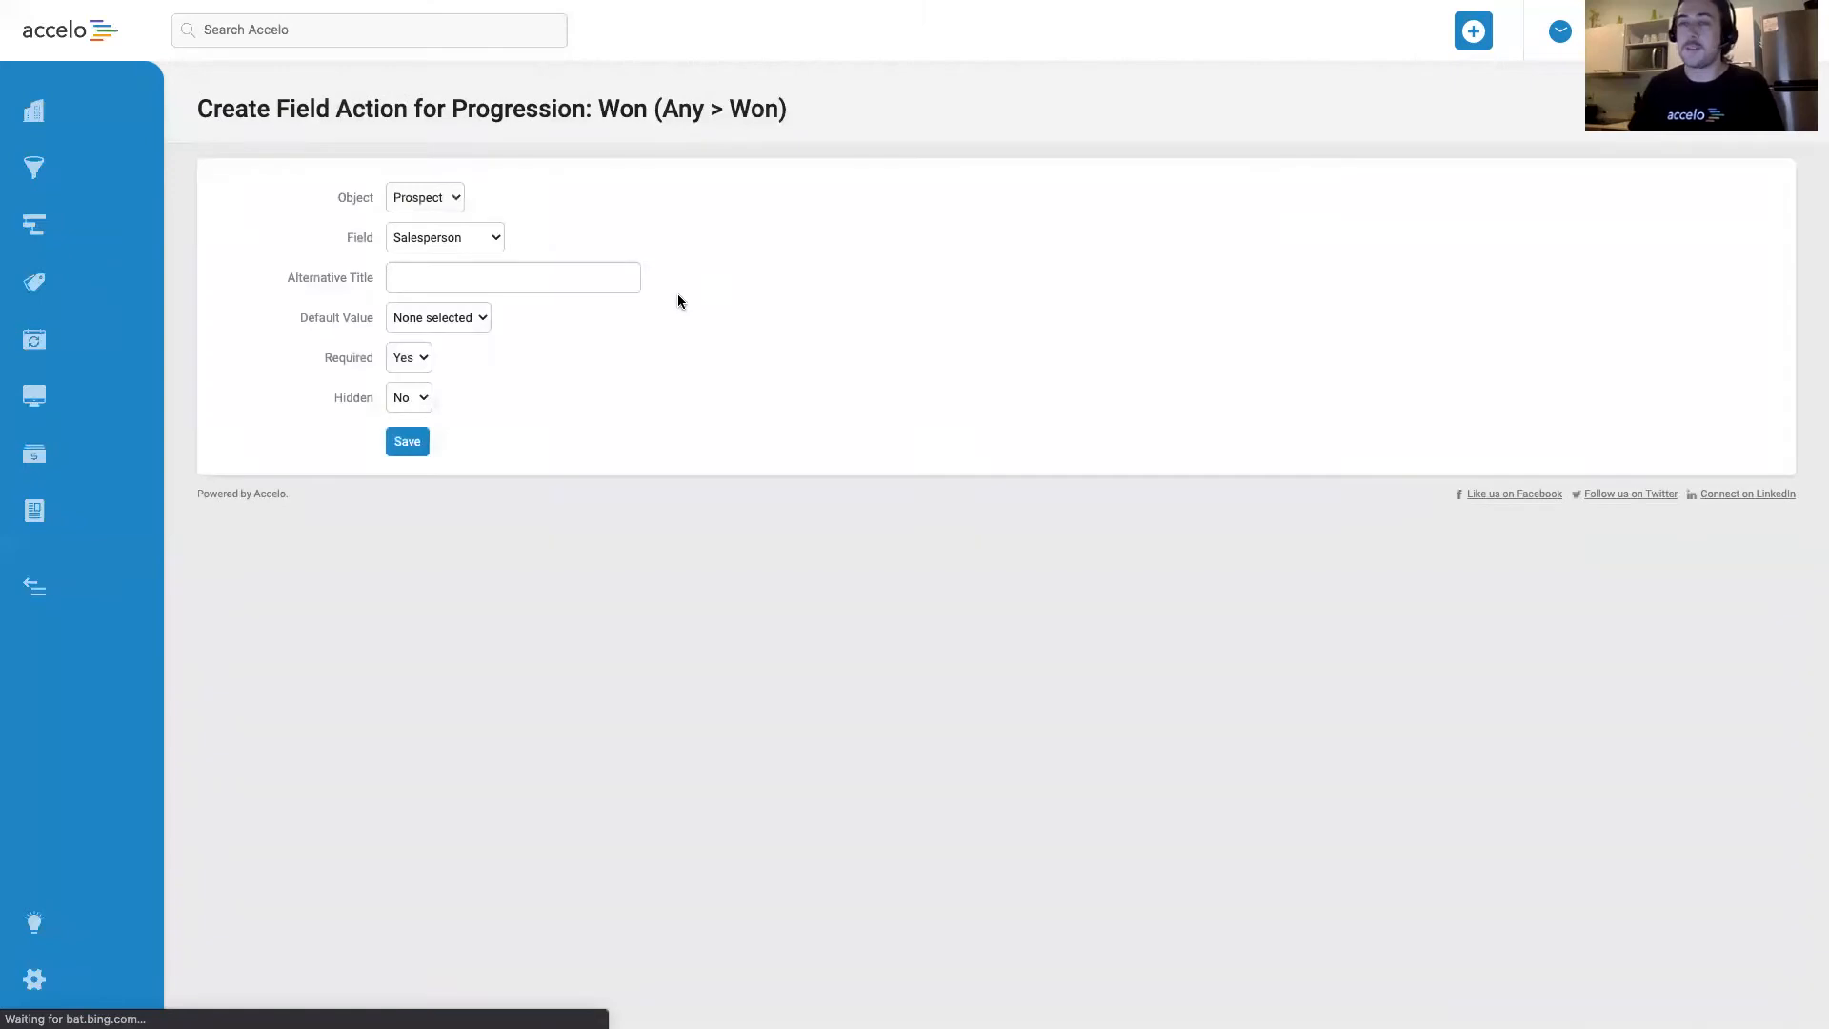
left_click(488, 236)
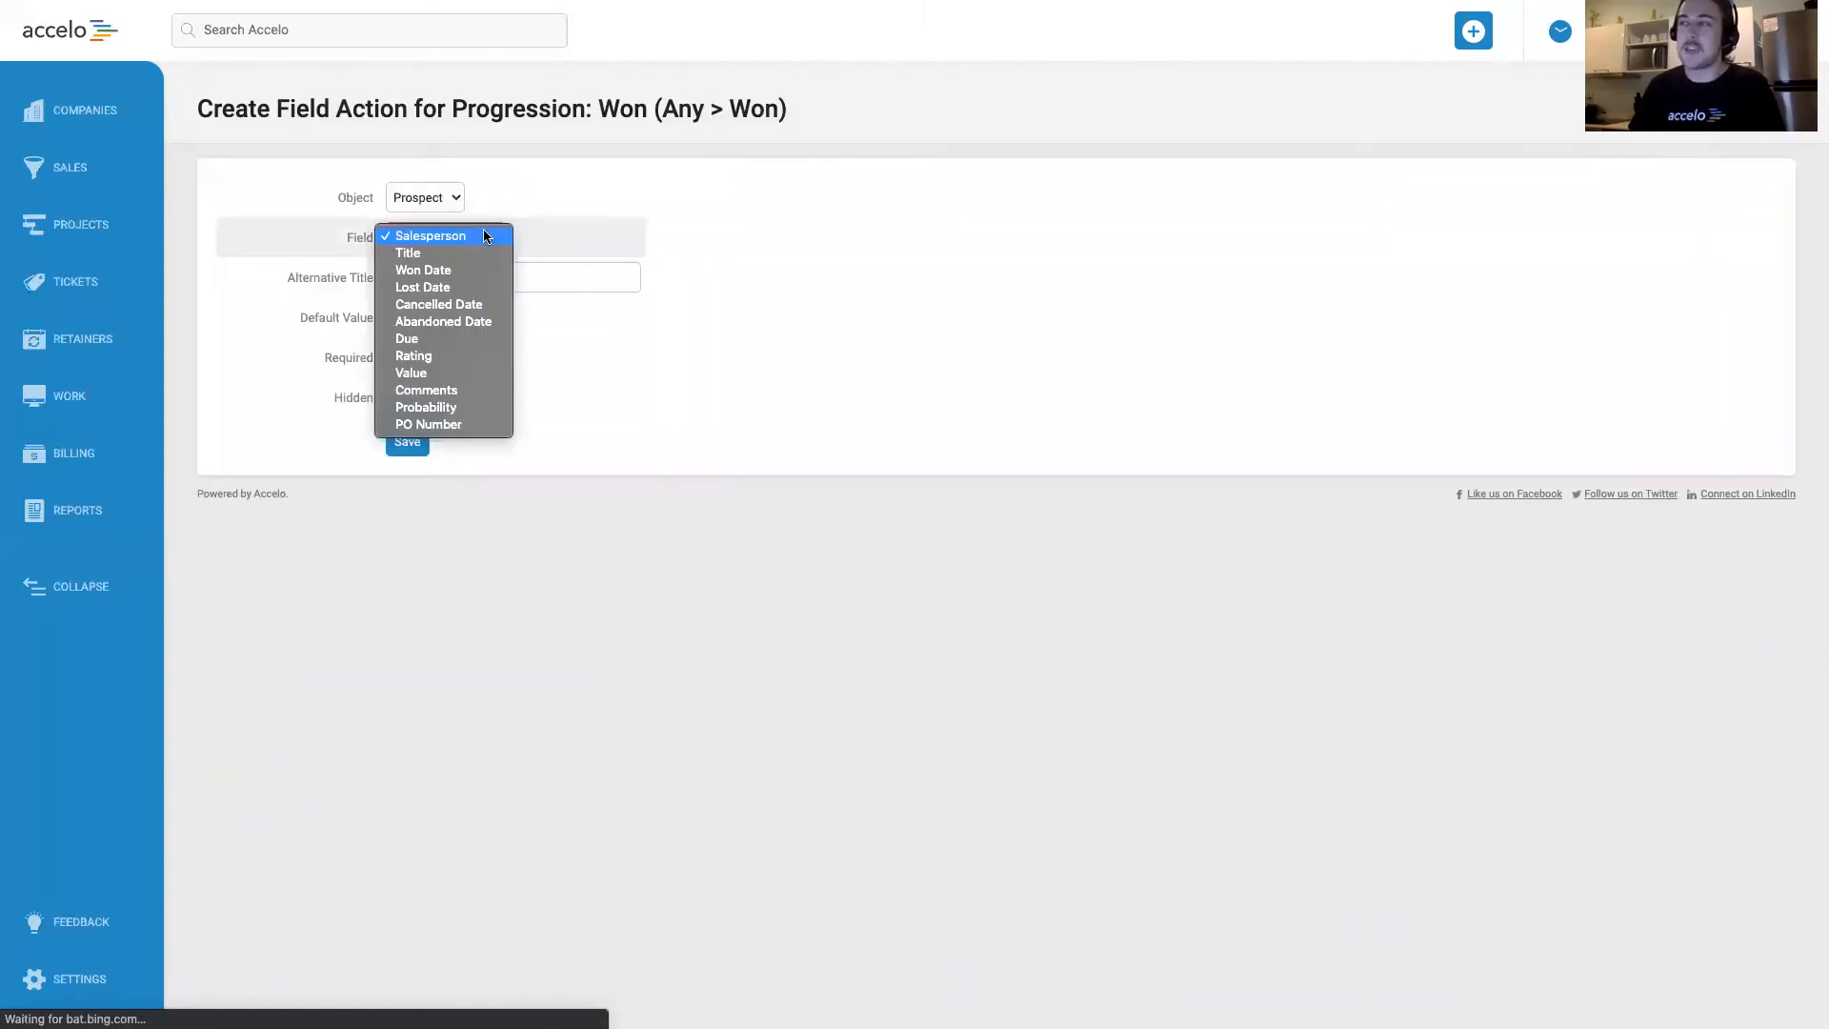
left_click(438, 423)
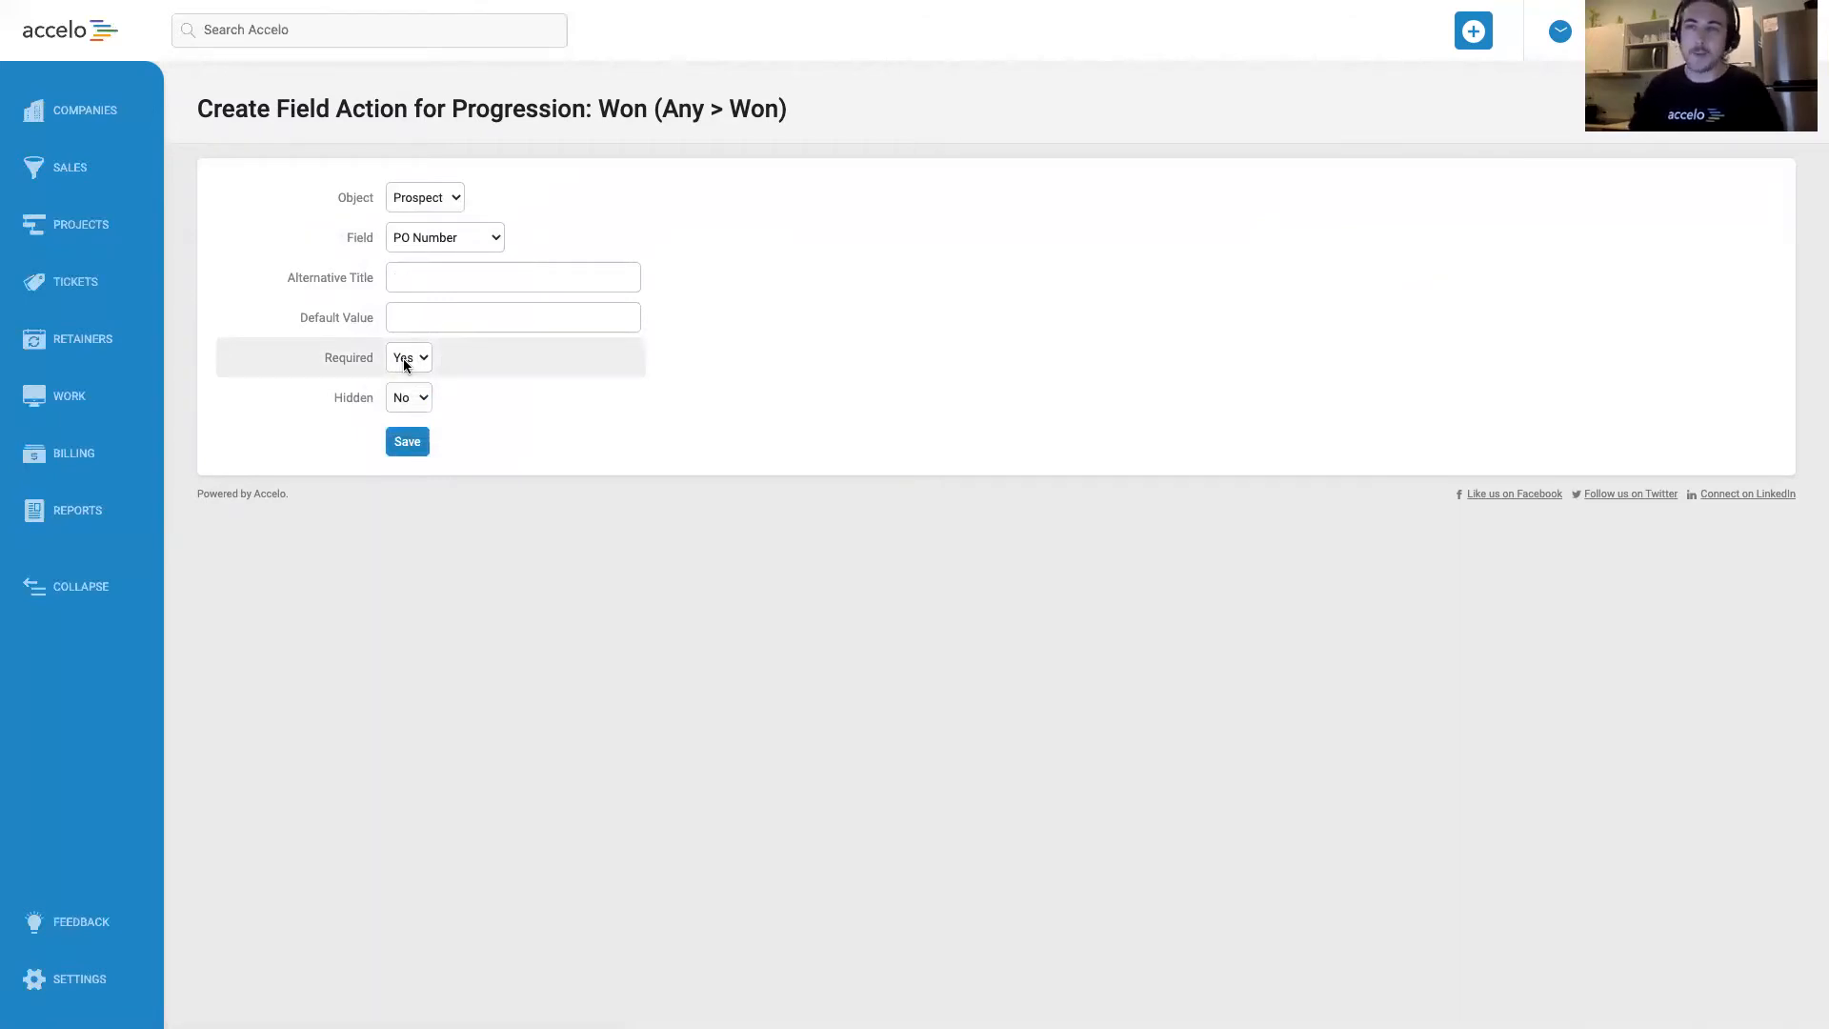
left_click(422, 445)
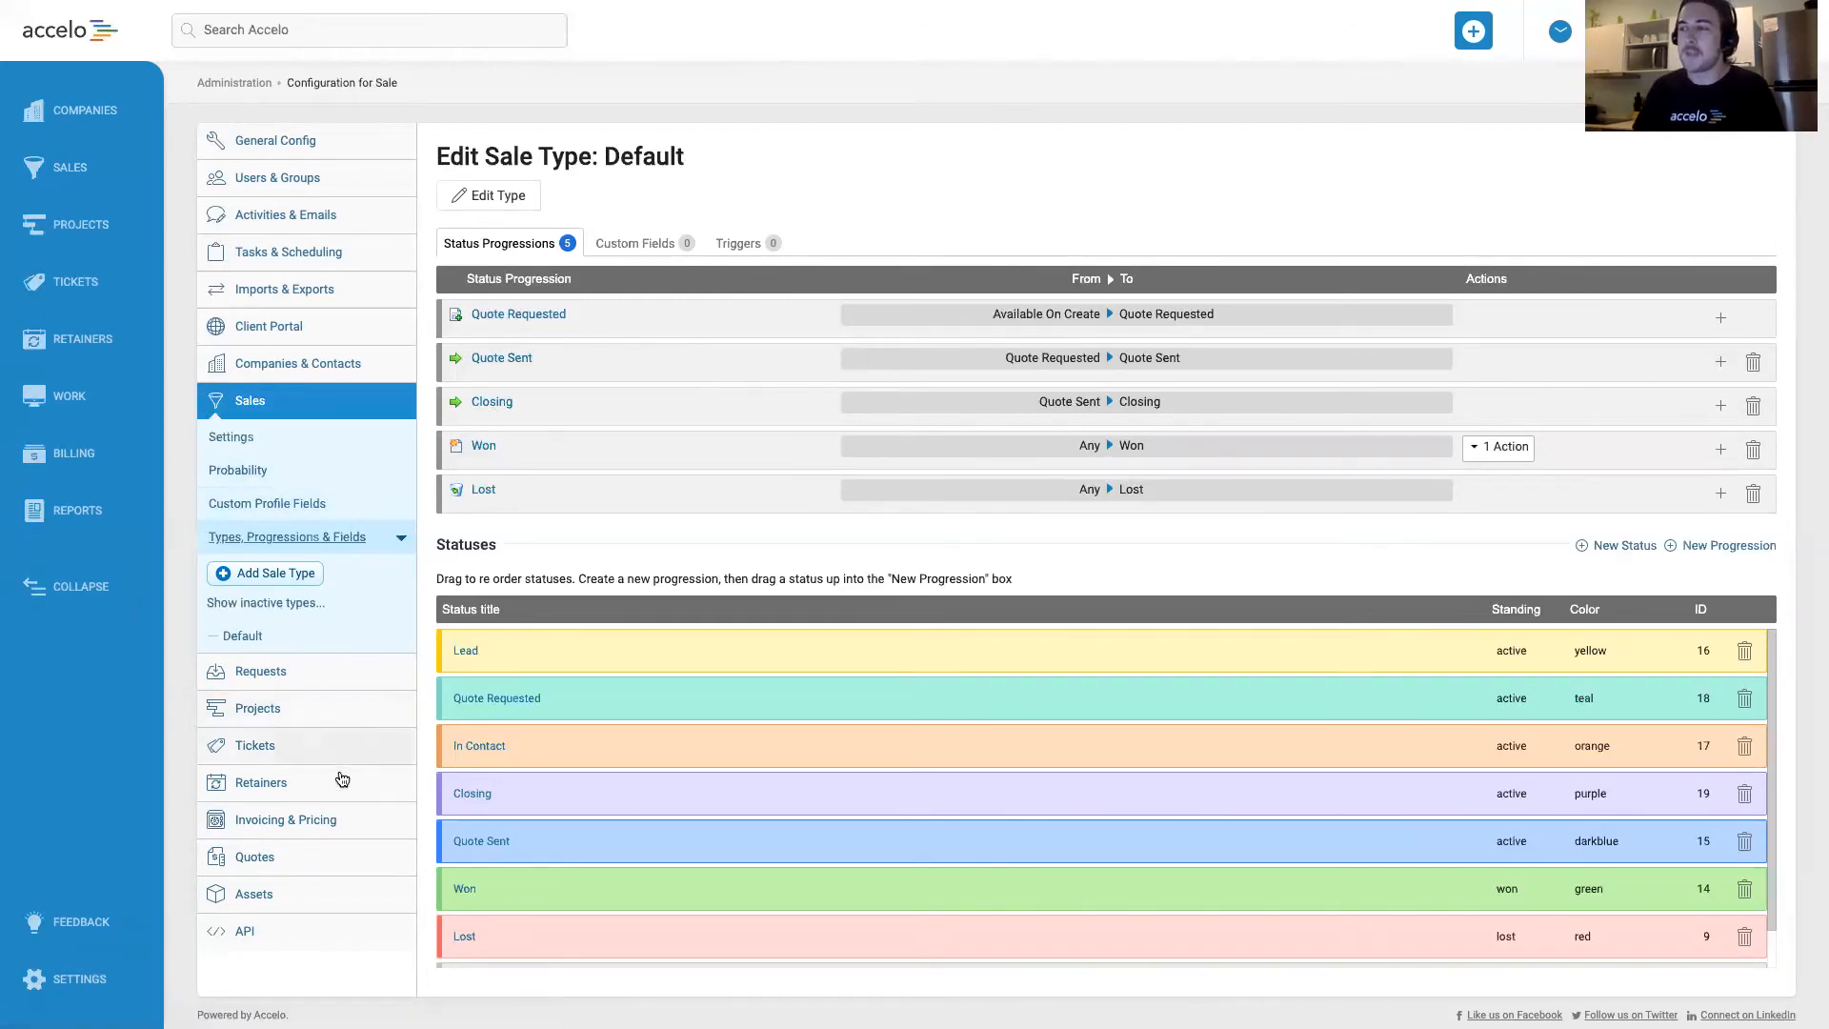
Open the Fixed Price invoice template for editing and look for the PO Number among its invoice custom profile merge fields.
left_click(344, 817)
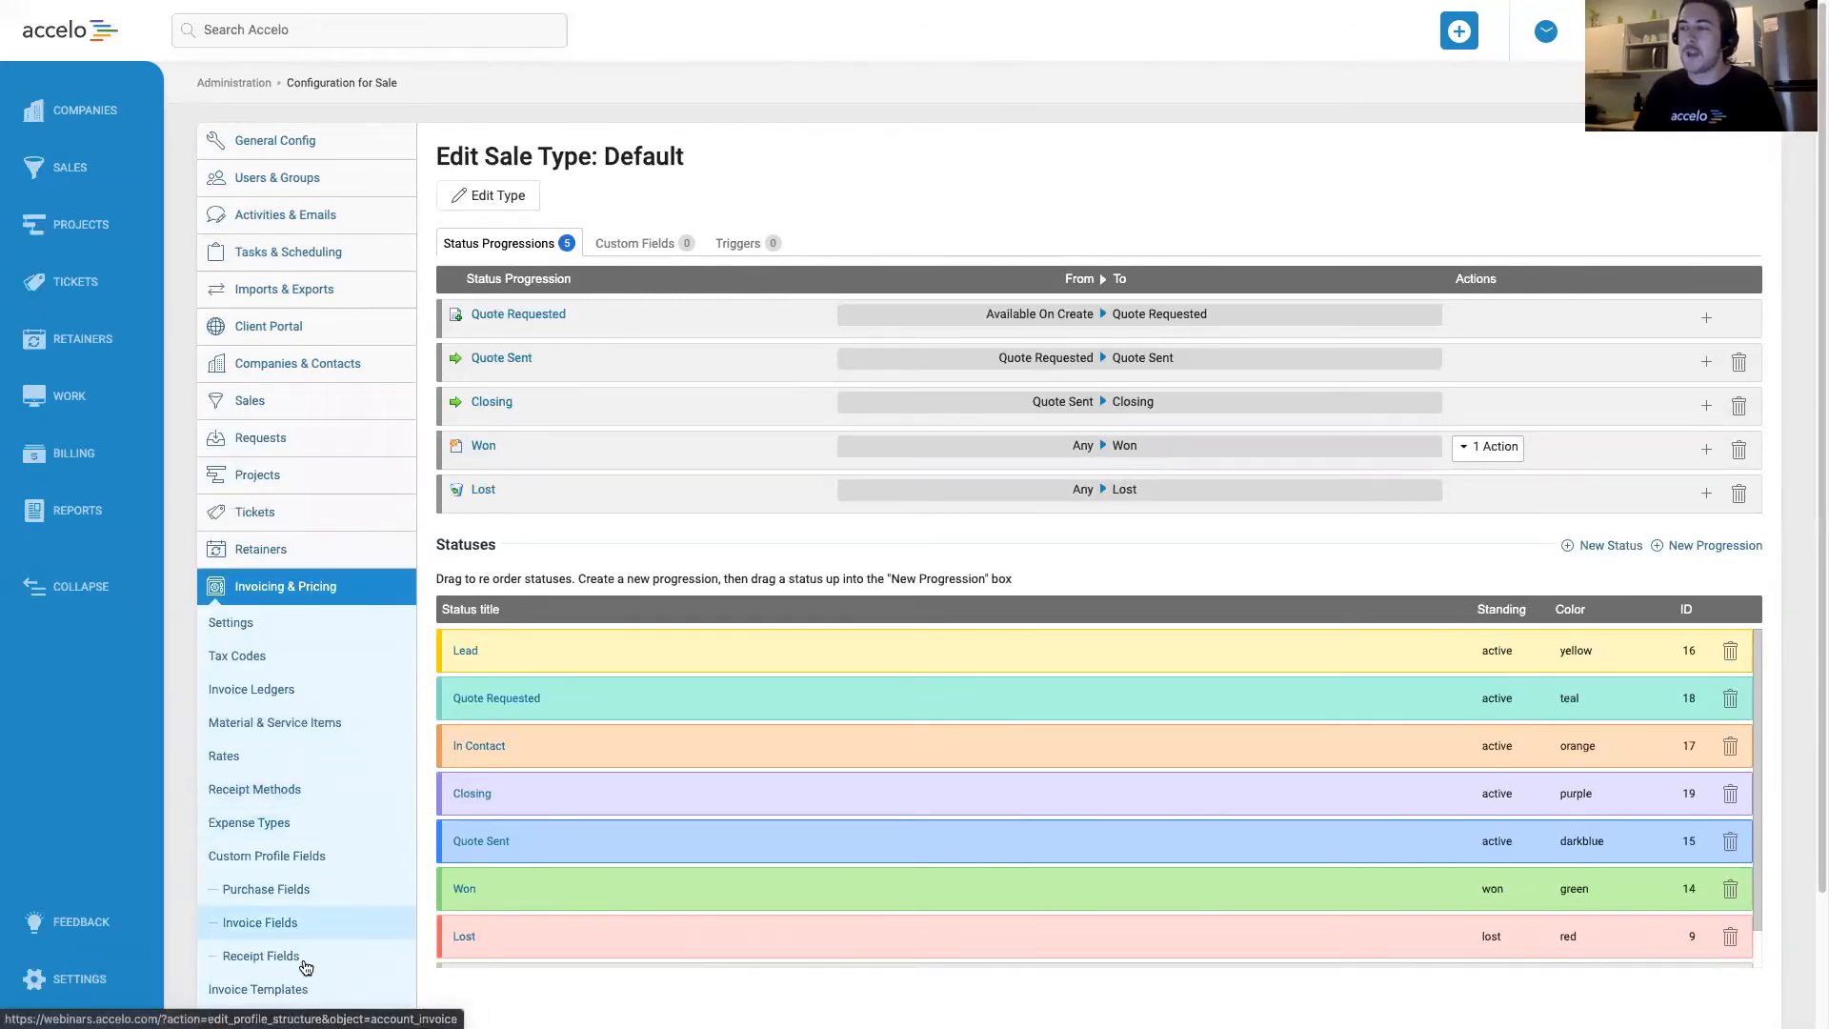
left_click(310, 990)
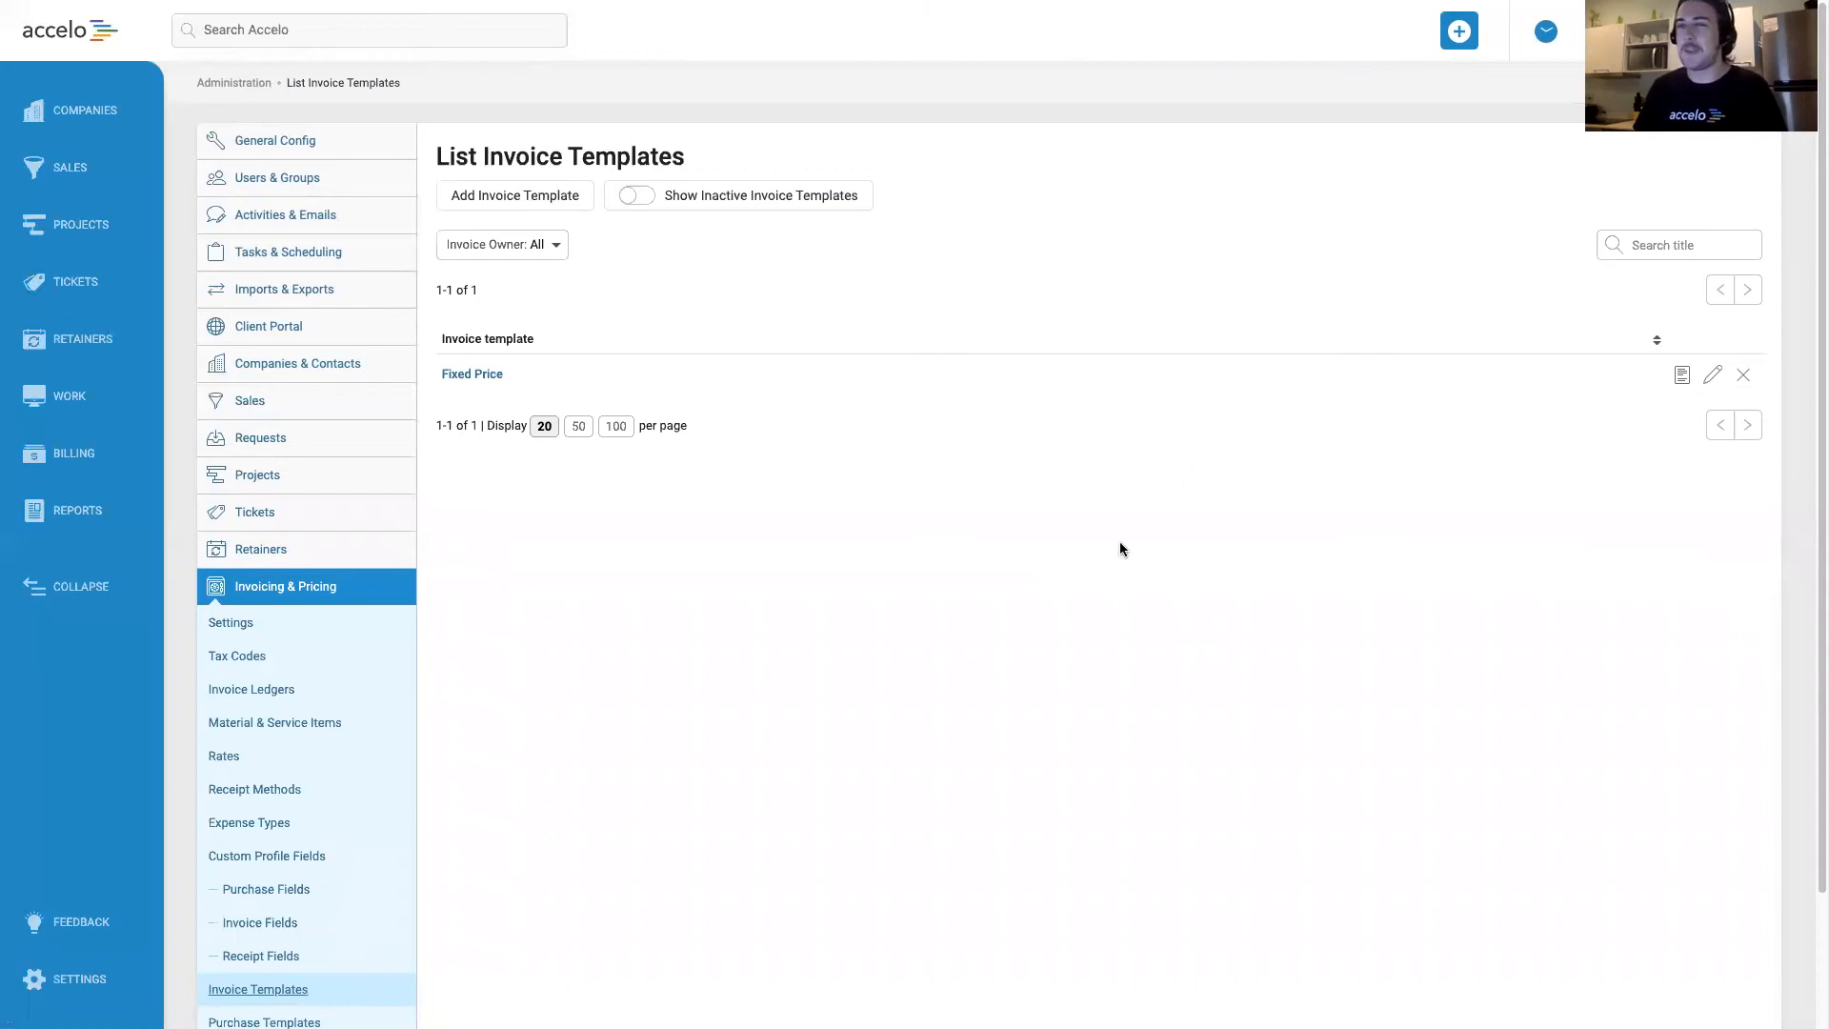
left_click(1709, 377)
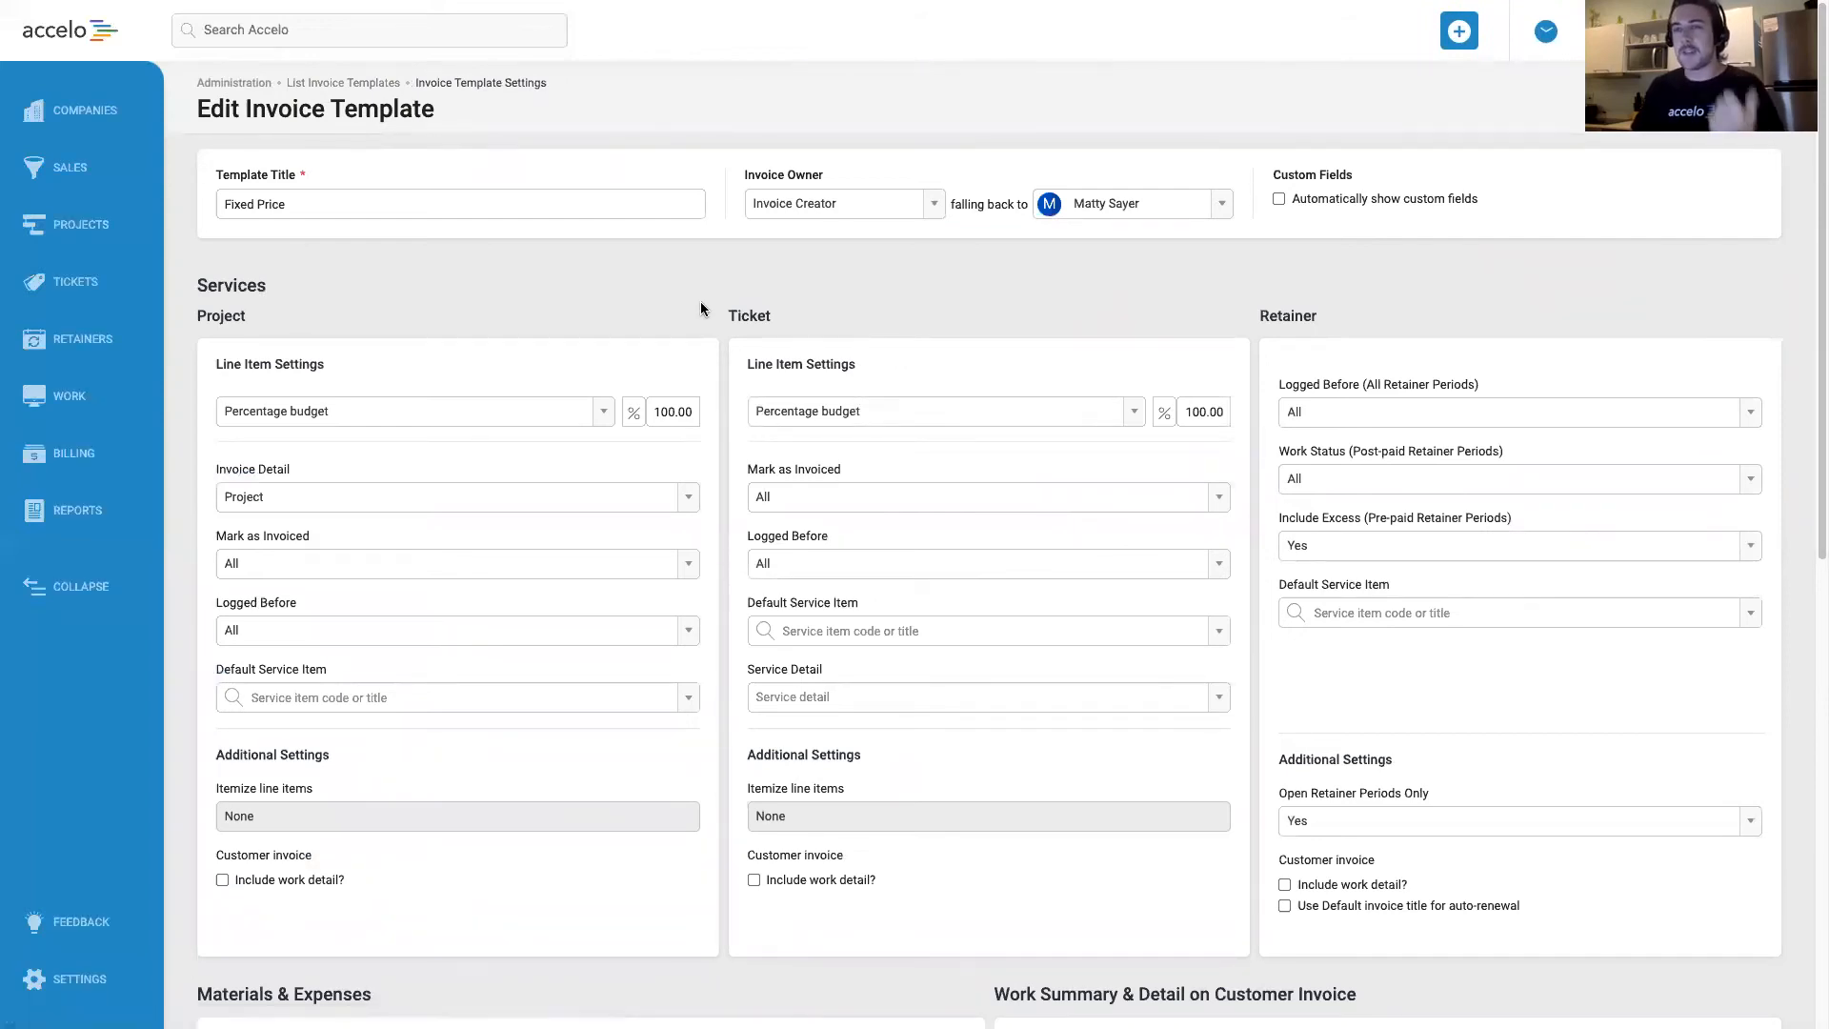
scroll(700, 301, "down", 9)
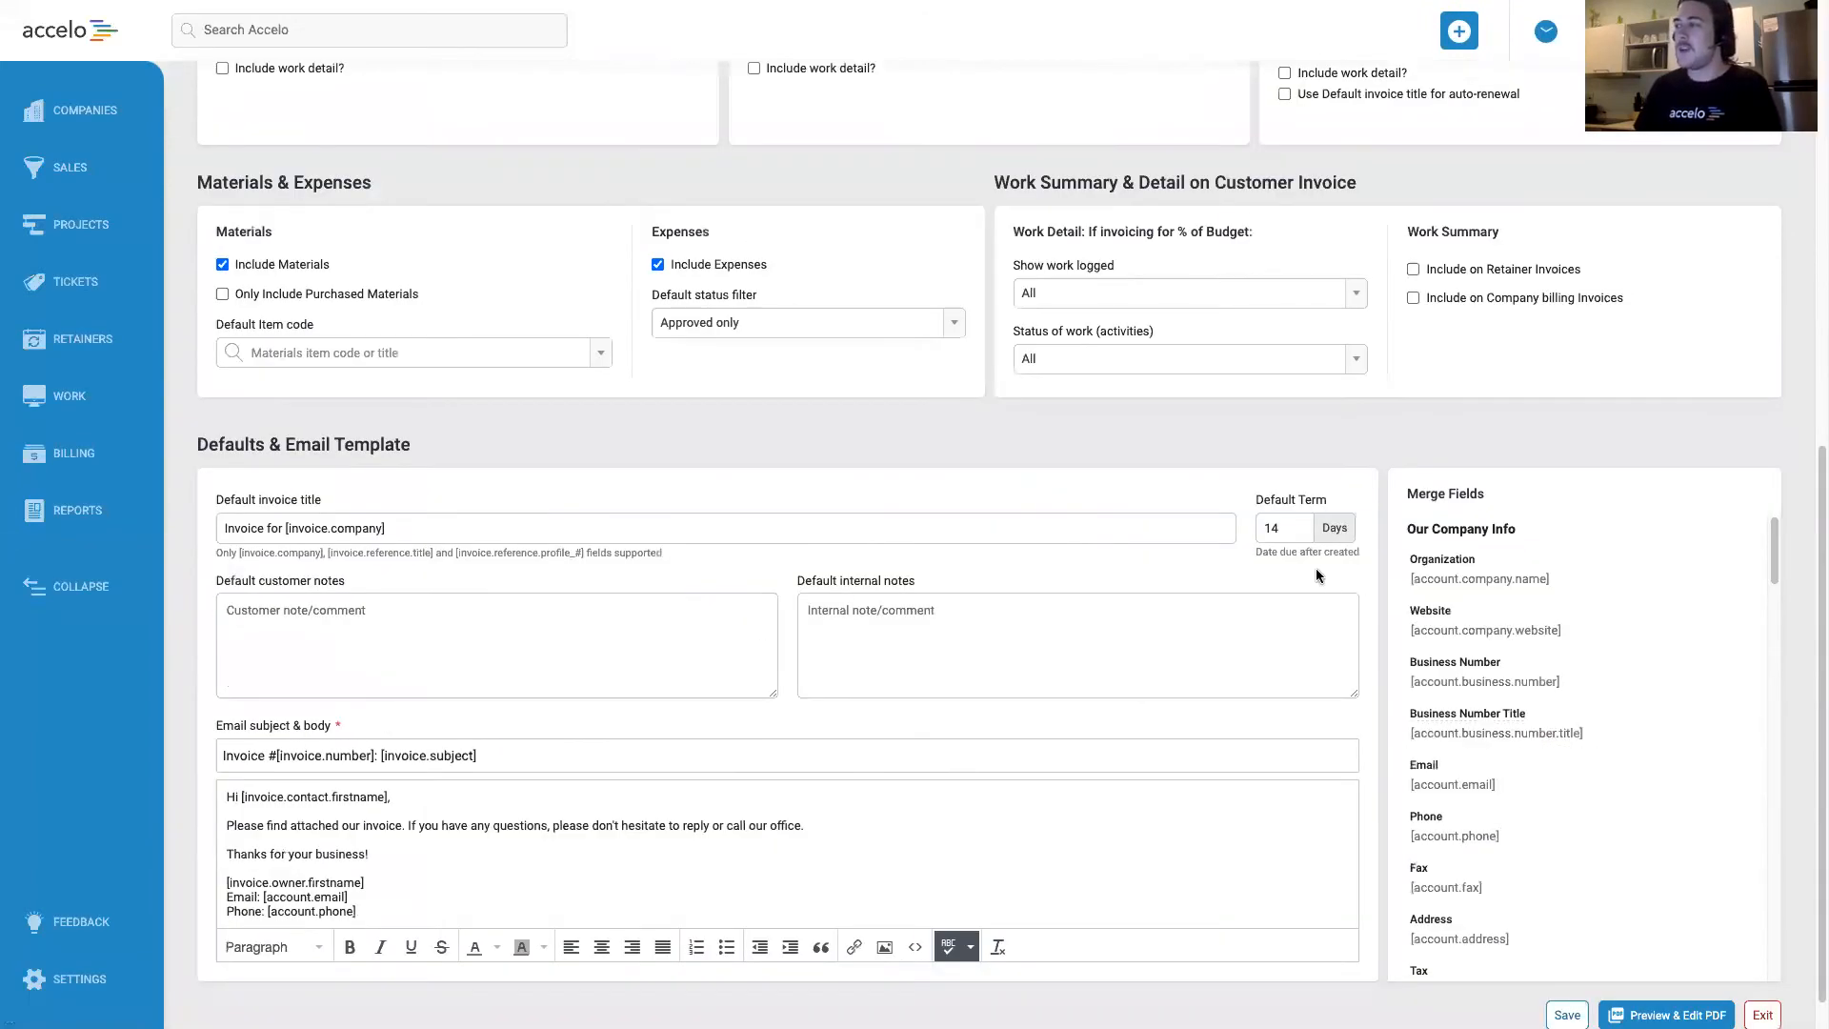
scroll(1775, 497, "down", 1)
left_click_drag(1774, 497, 1775, 890)
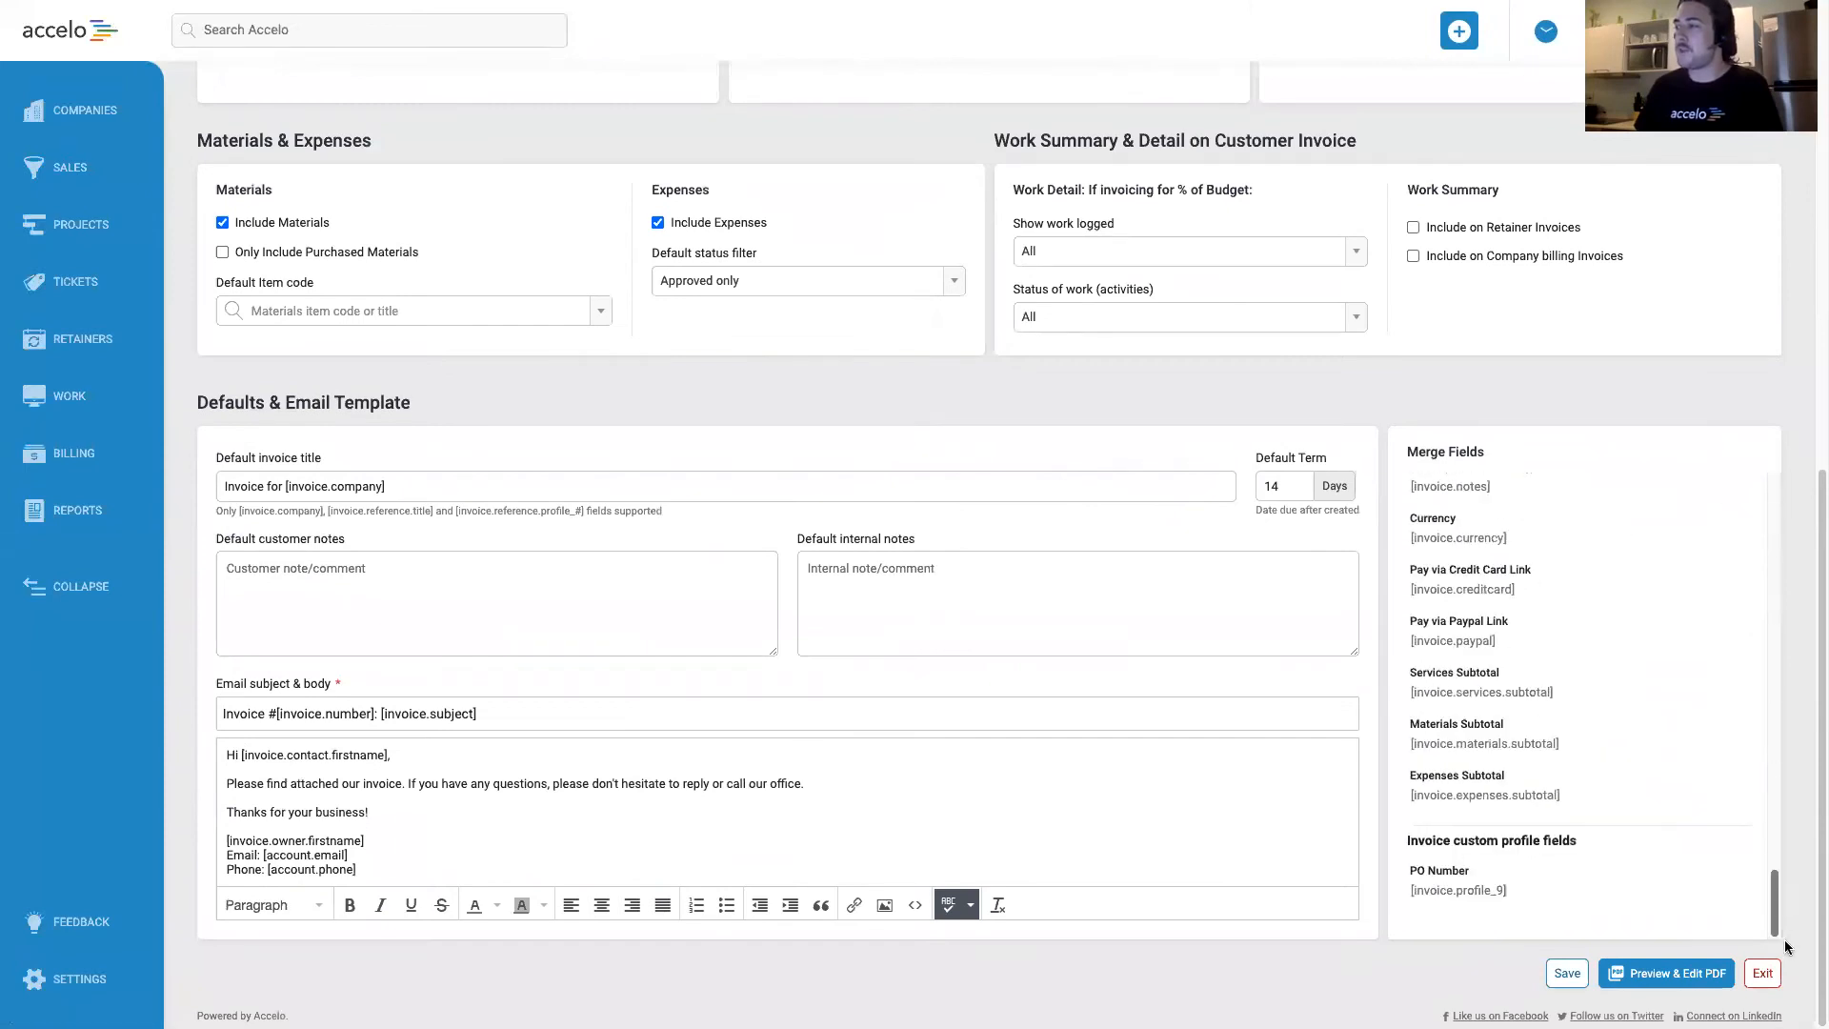
left_click_drag(1413, 839, 1567, 840)
left_click(1567, 840)
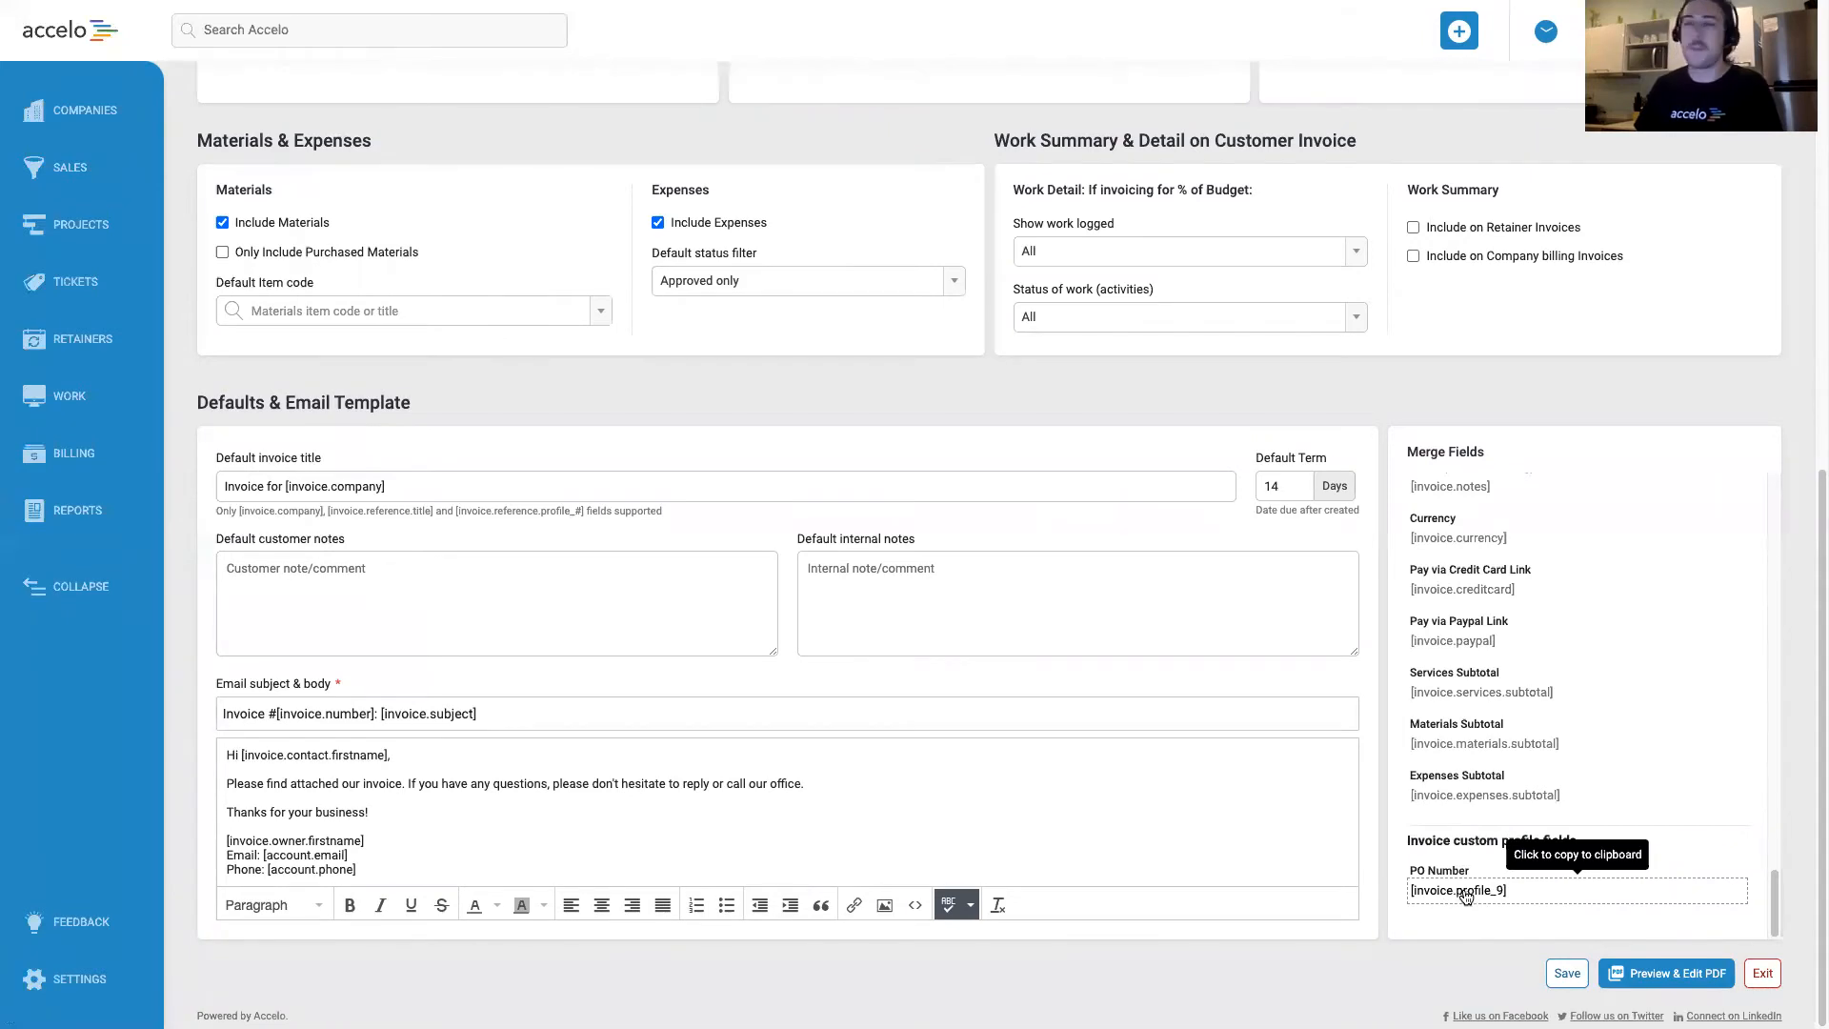
Insert the merge field [invoice.profile_9] into the PO Number box of the template's PDF layout, and save and close the layout.
left_click(1678, 975)
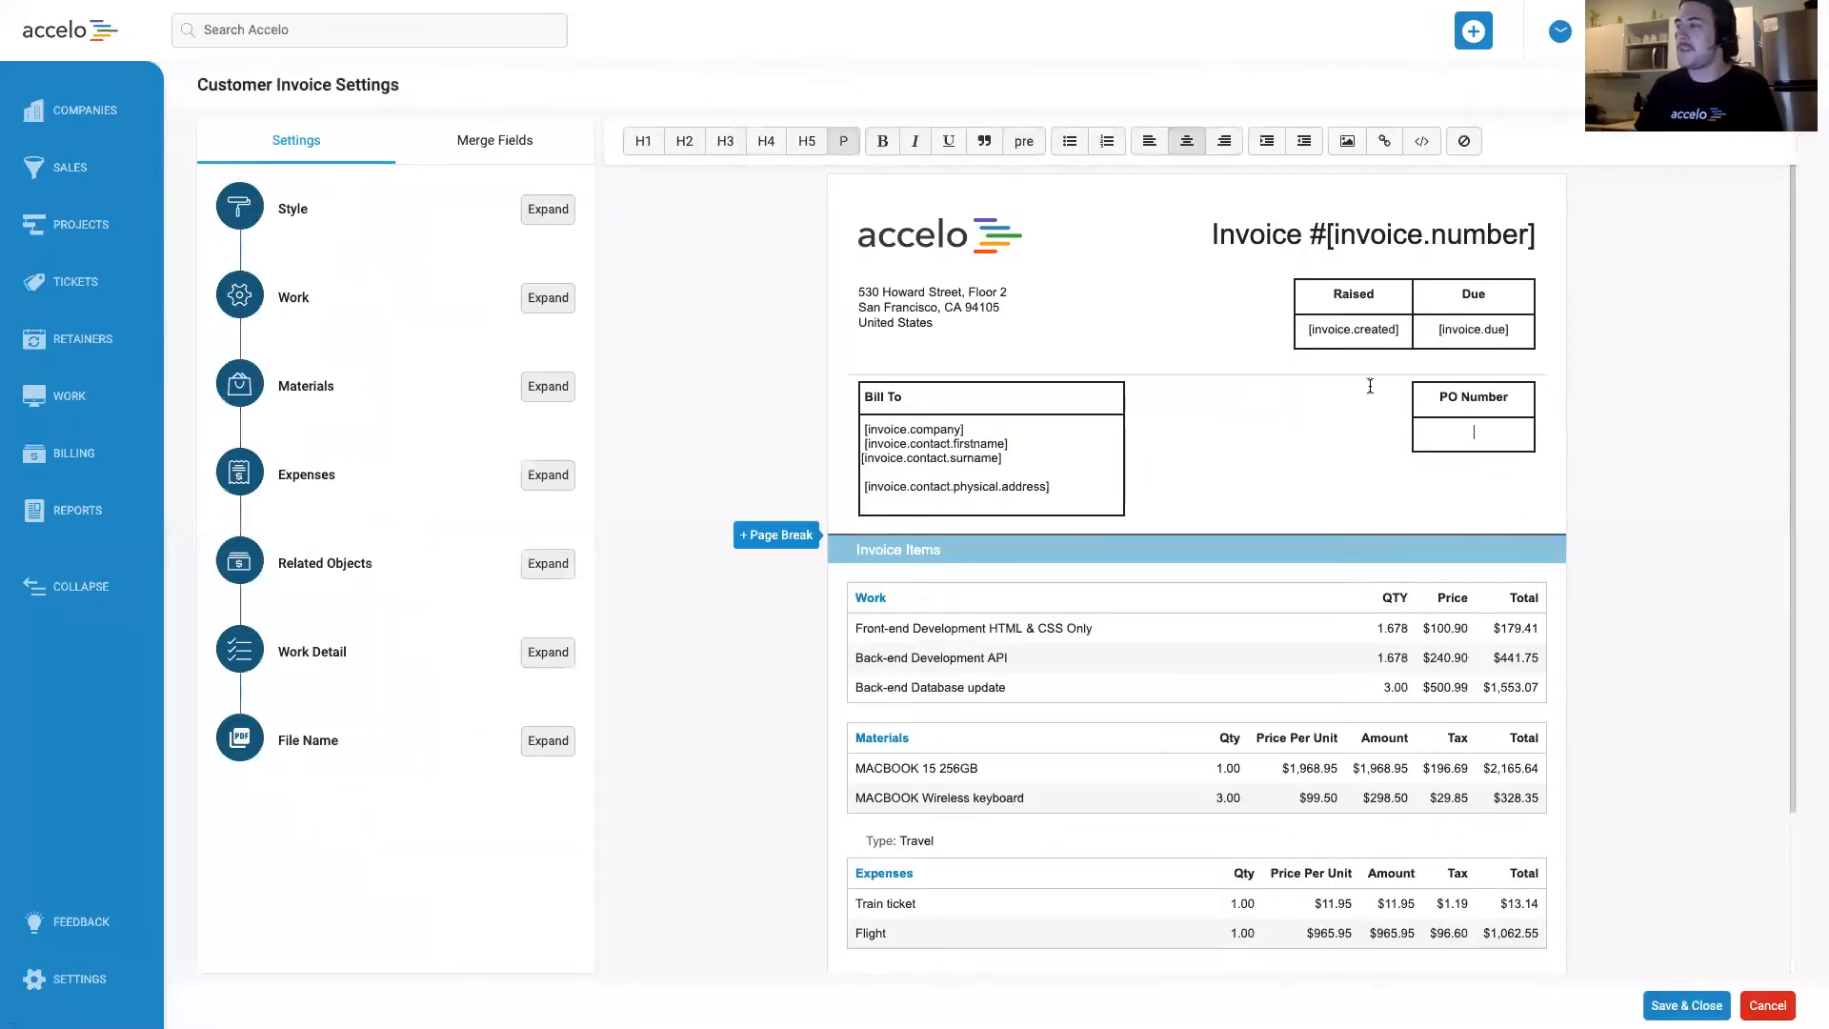
left_click(476, 141)
left_click_drag(590, 376, 604, 921)
left_click(367, 913)
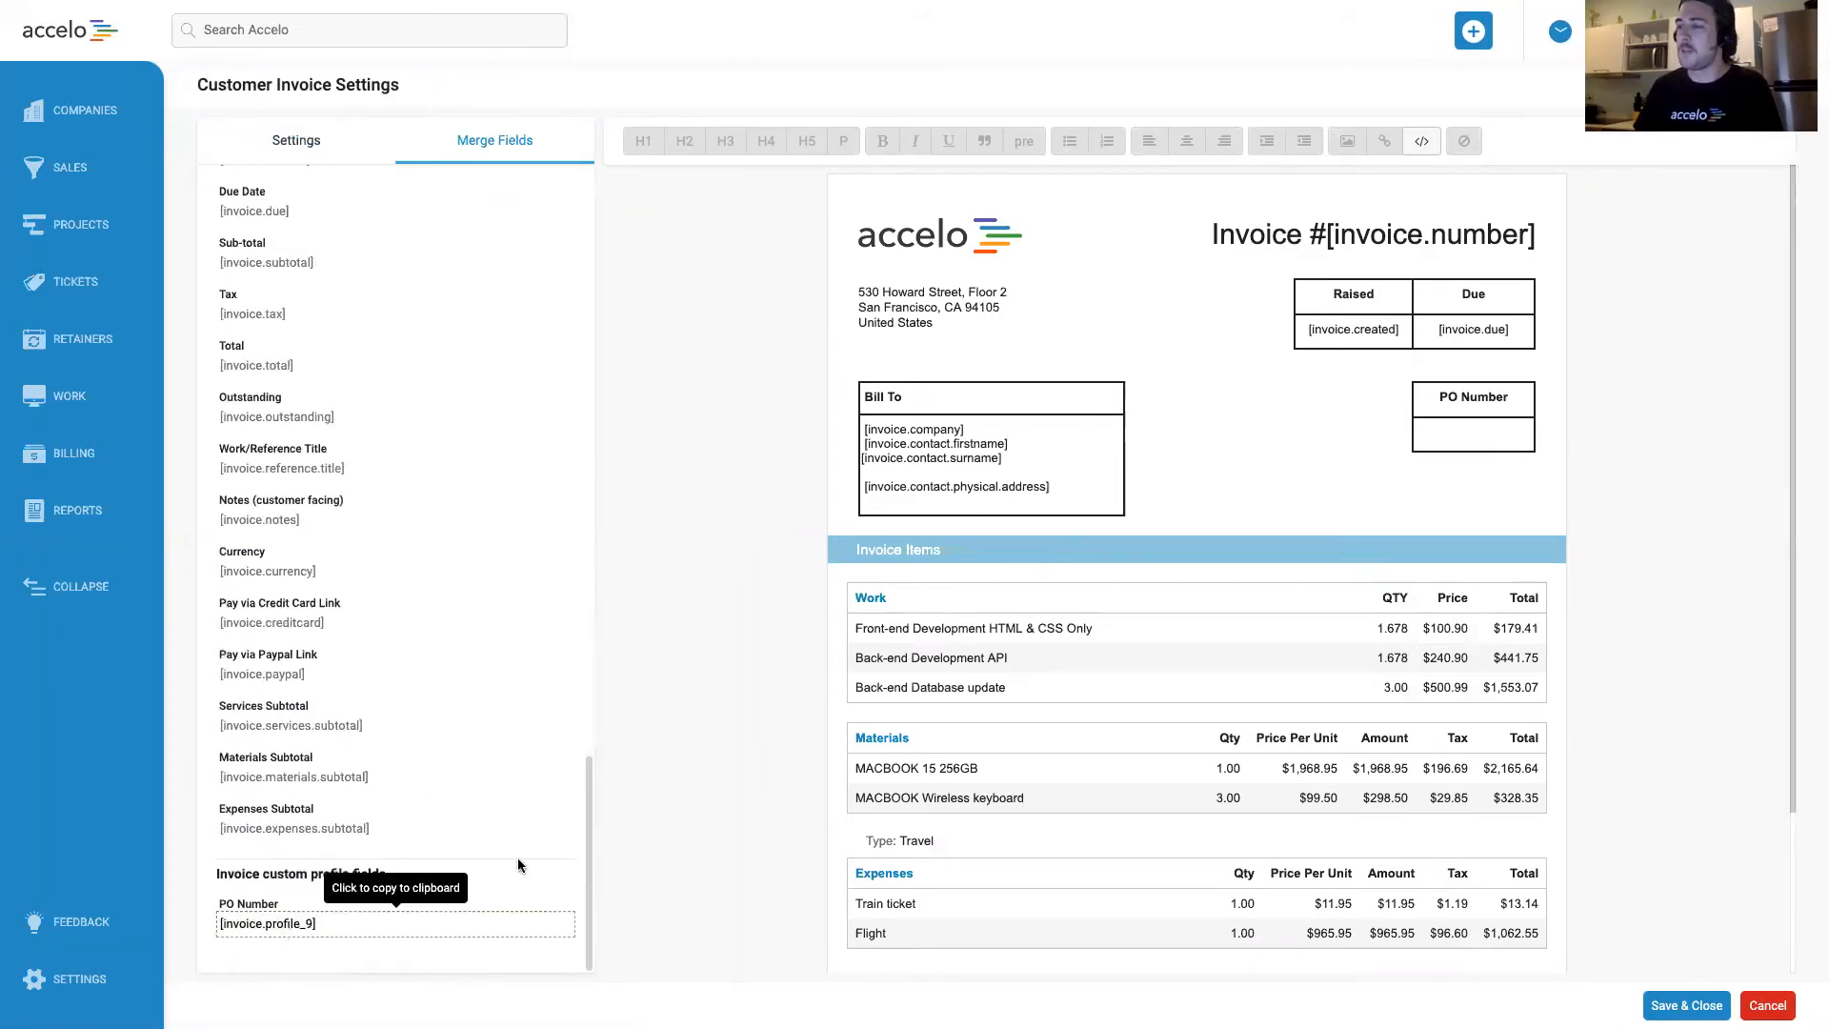
left_click(1477, 430)
key("ctrl+v")
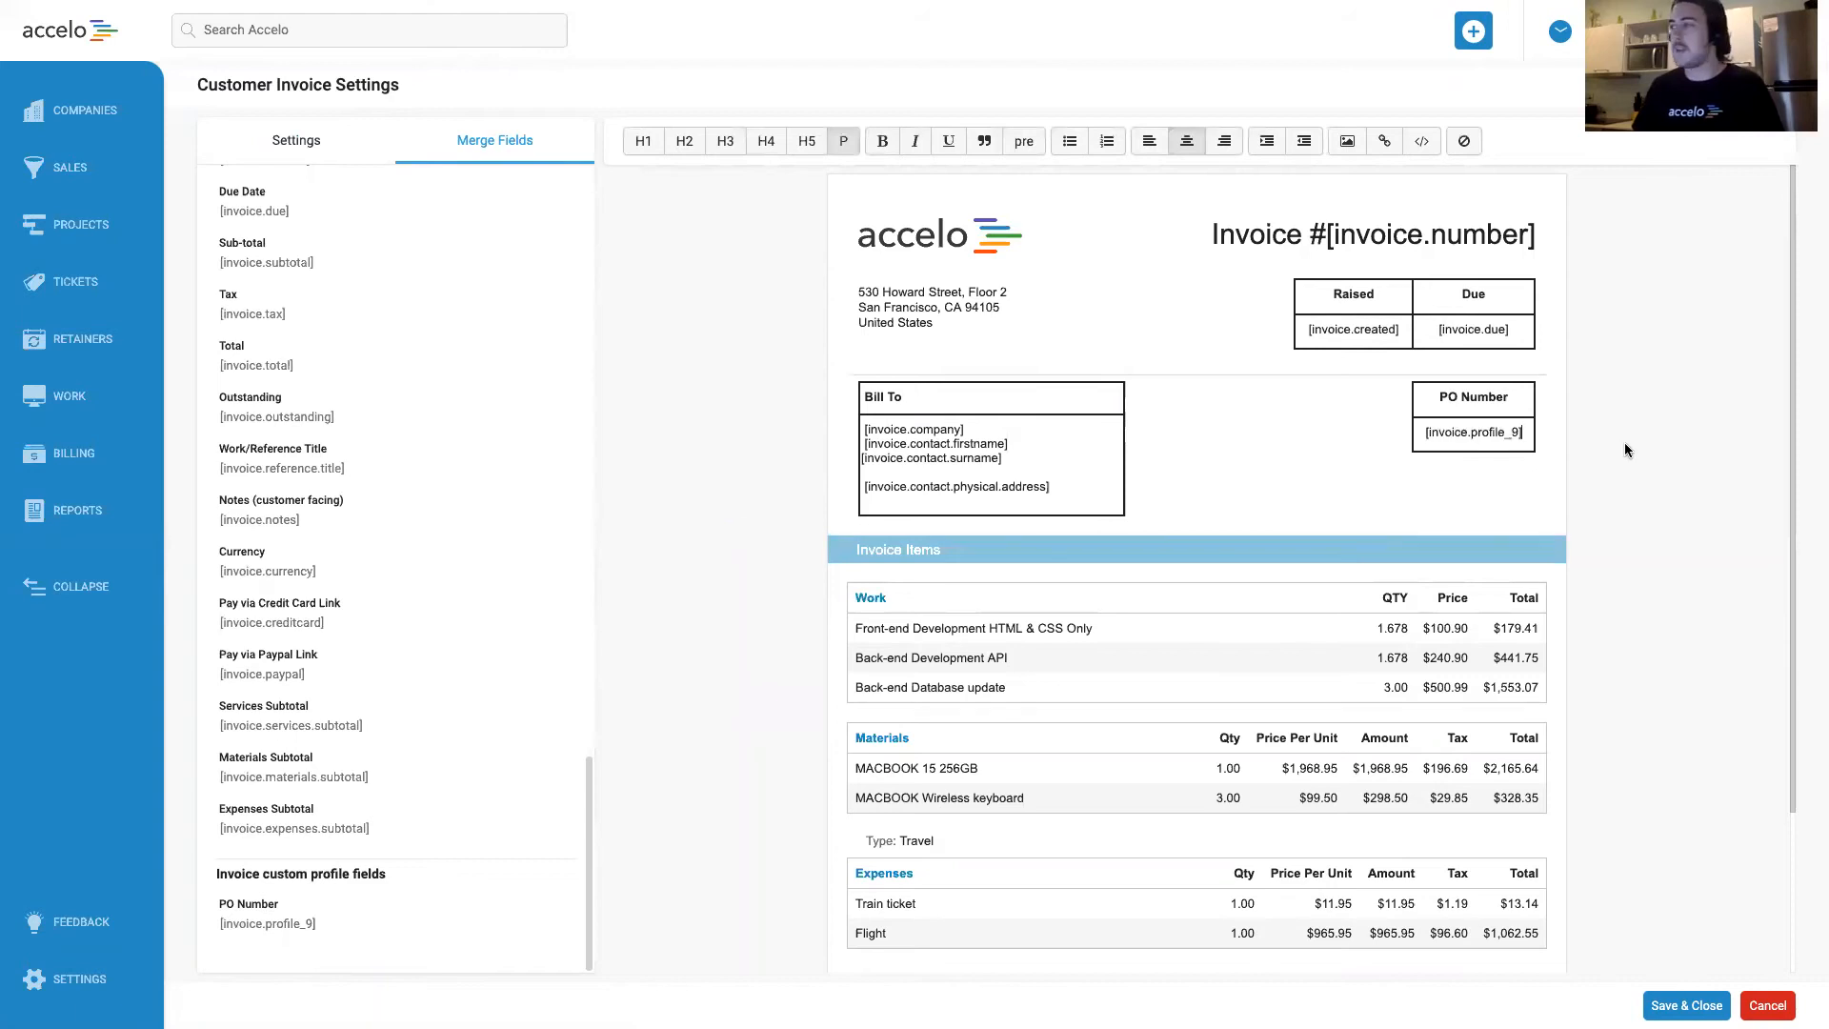
left_click(1625, 452)
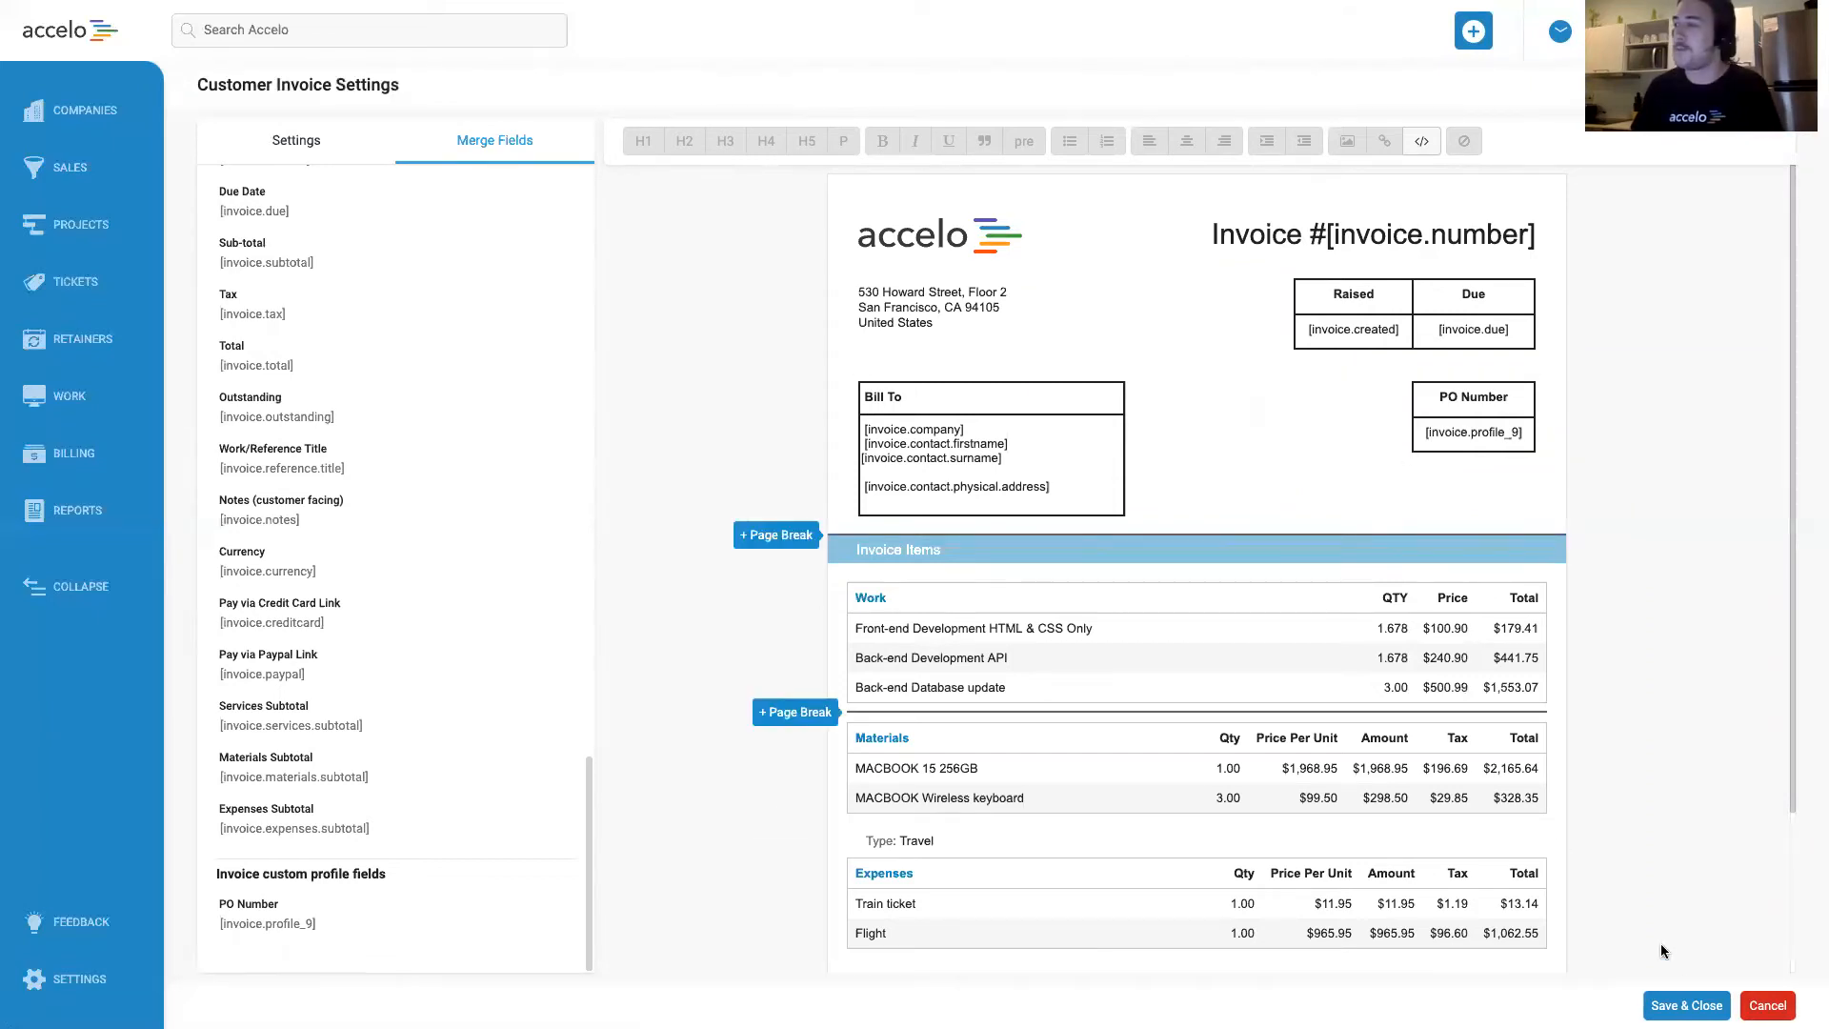
left_click(1646, 1002)
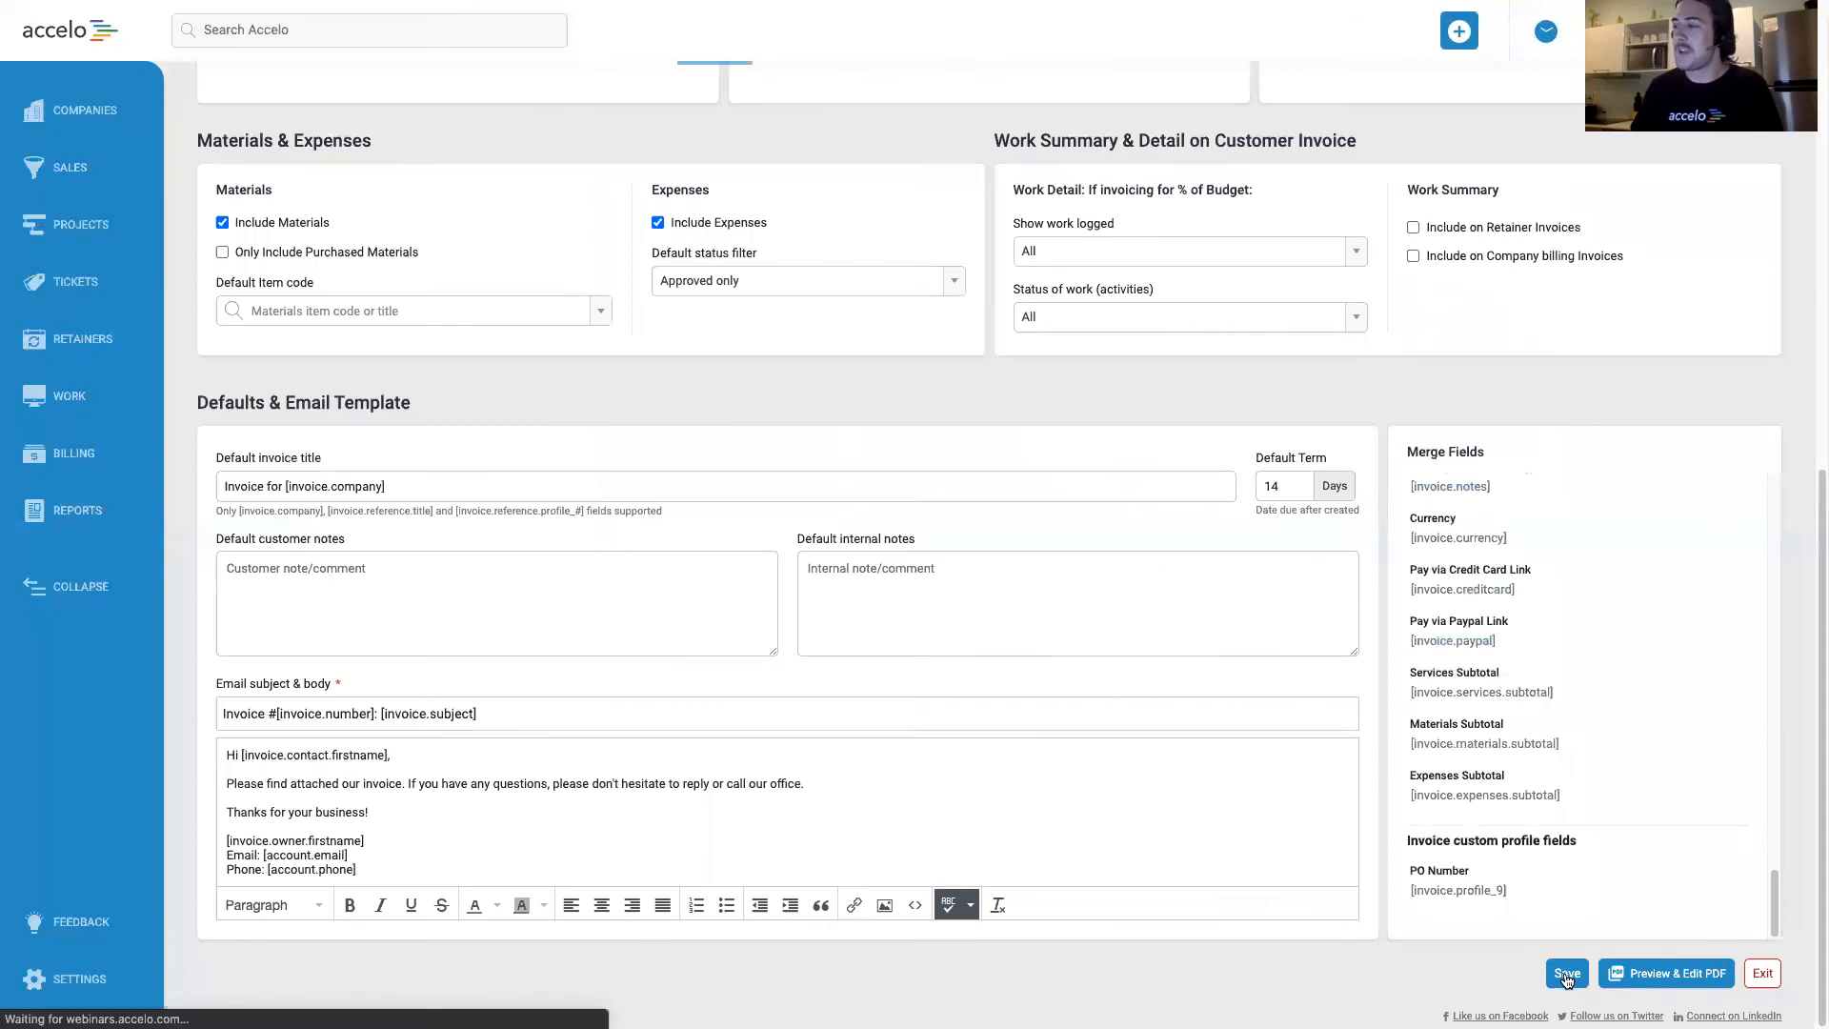
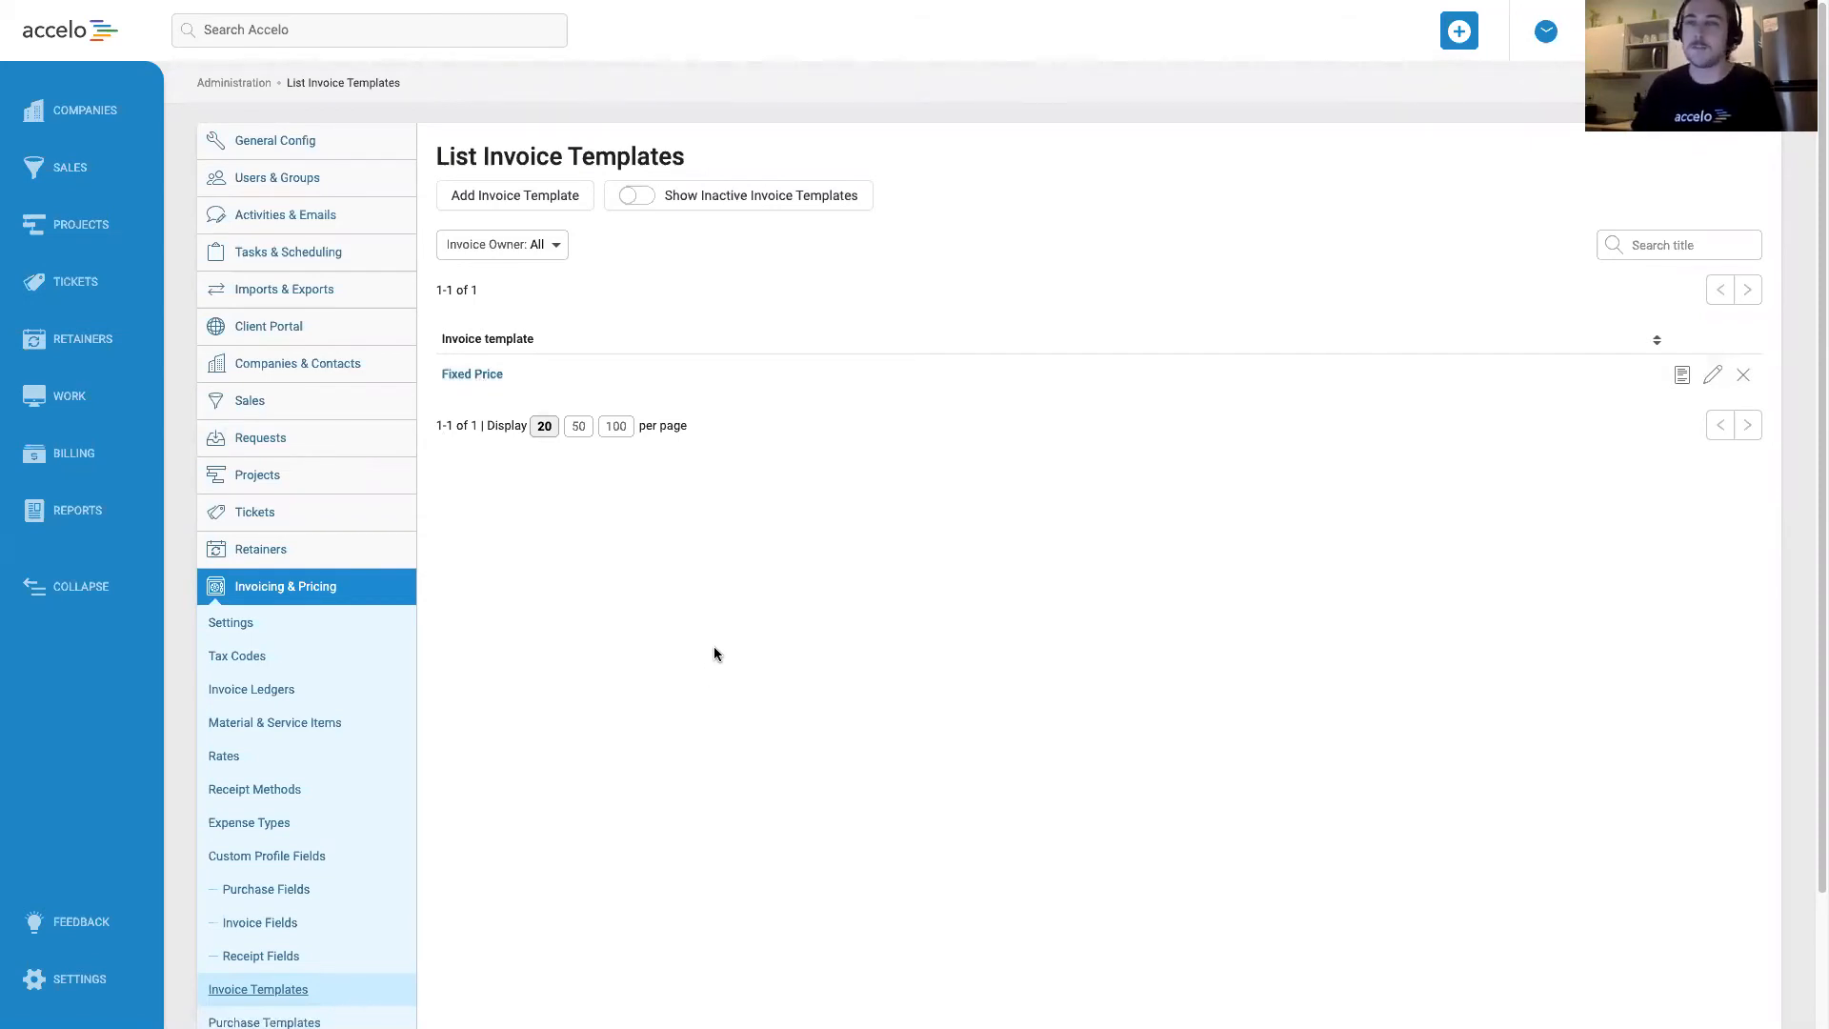
Duplicate the Fixed Price invoice template and title the copy Work Done.
scroll(996, 664, "down", 1)
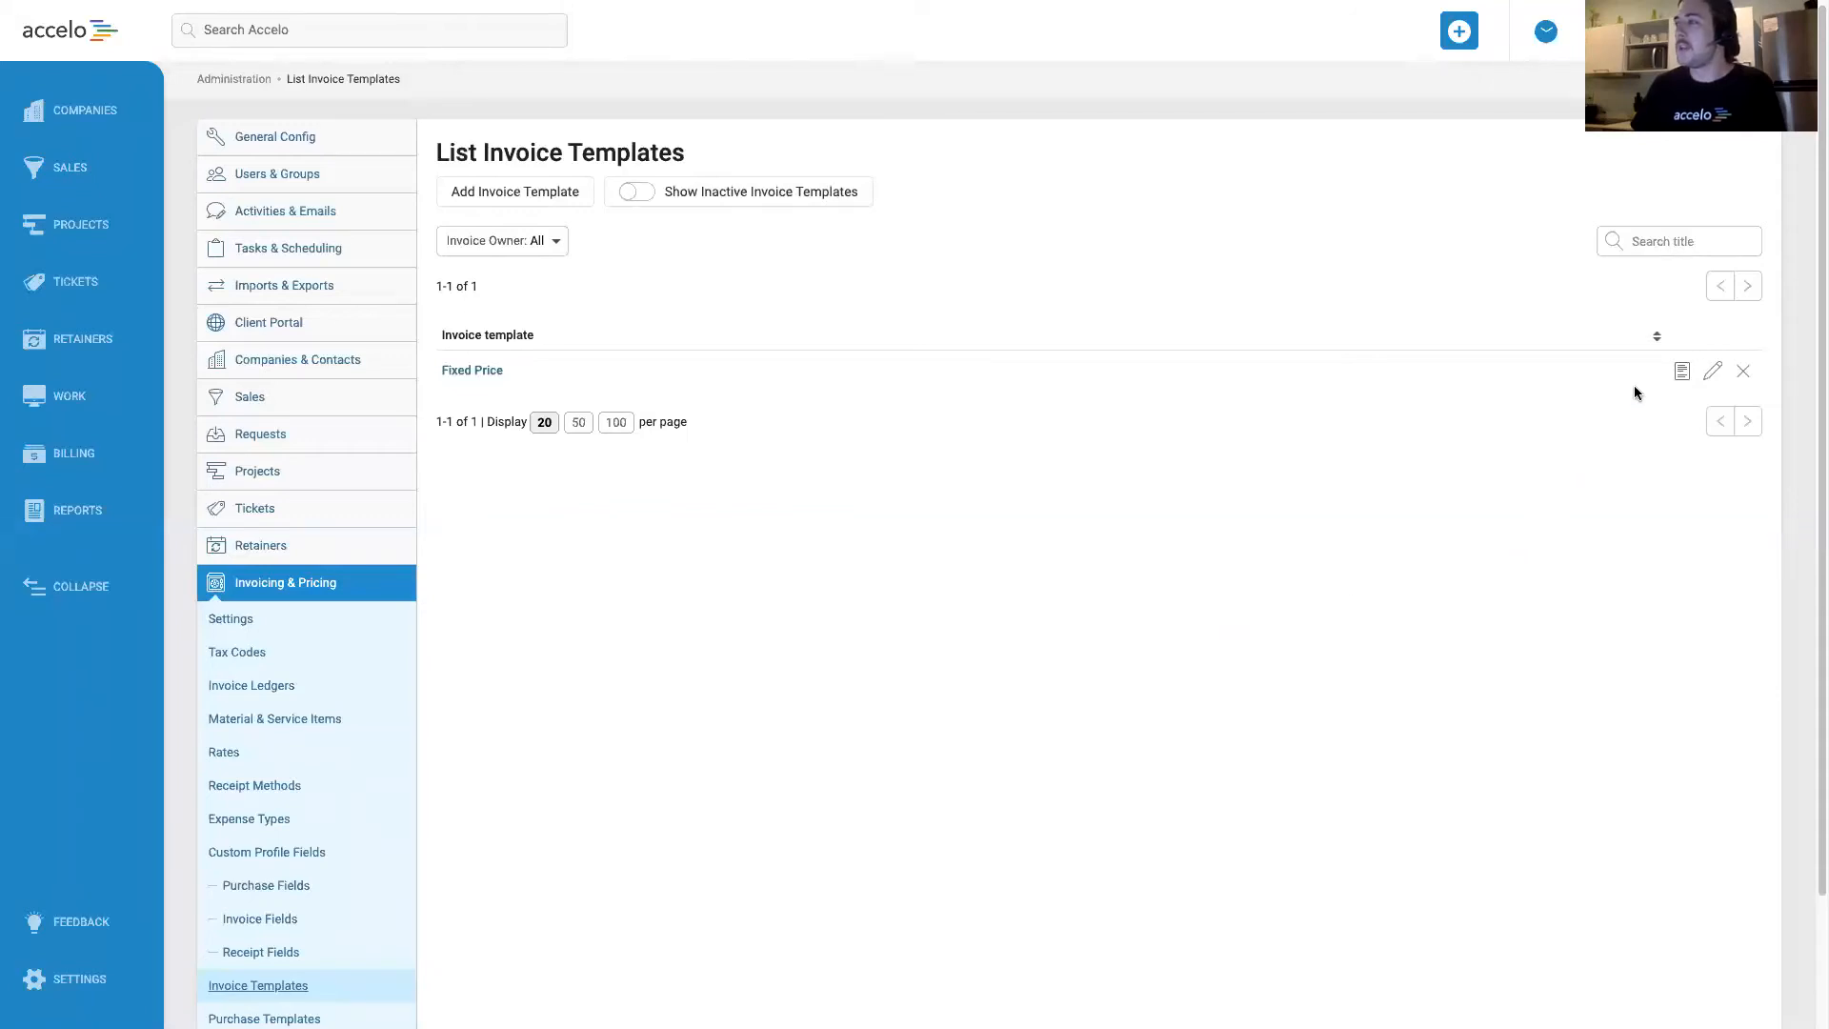
left_click(1682, 373)
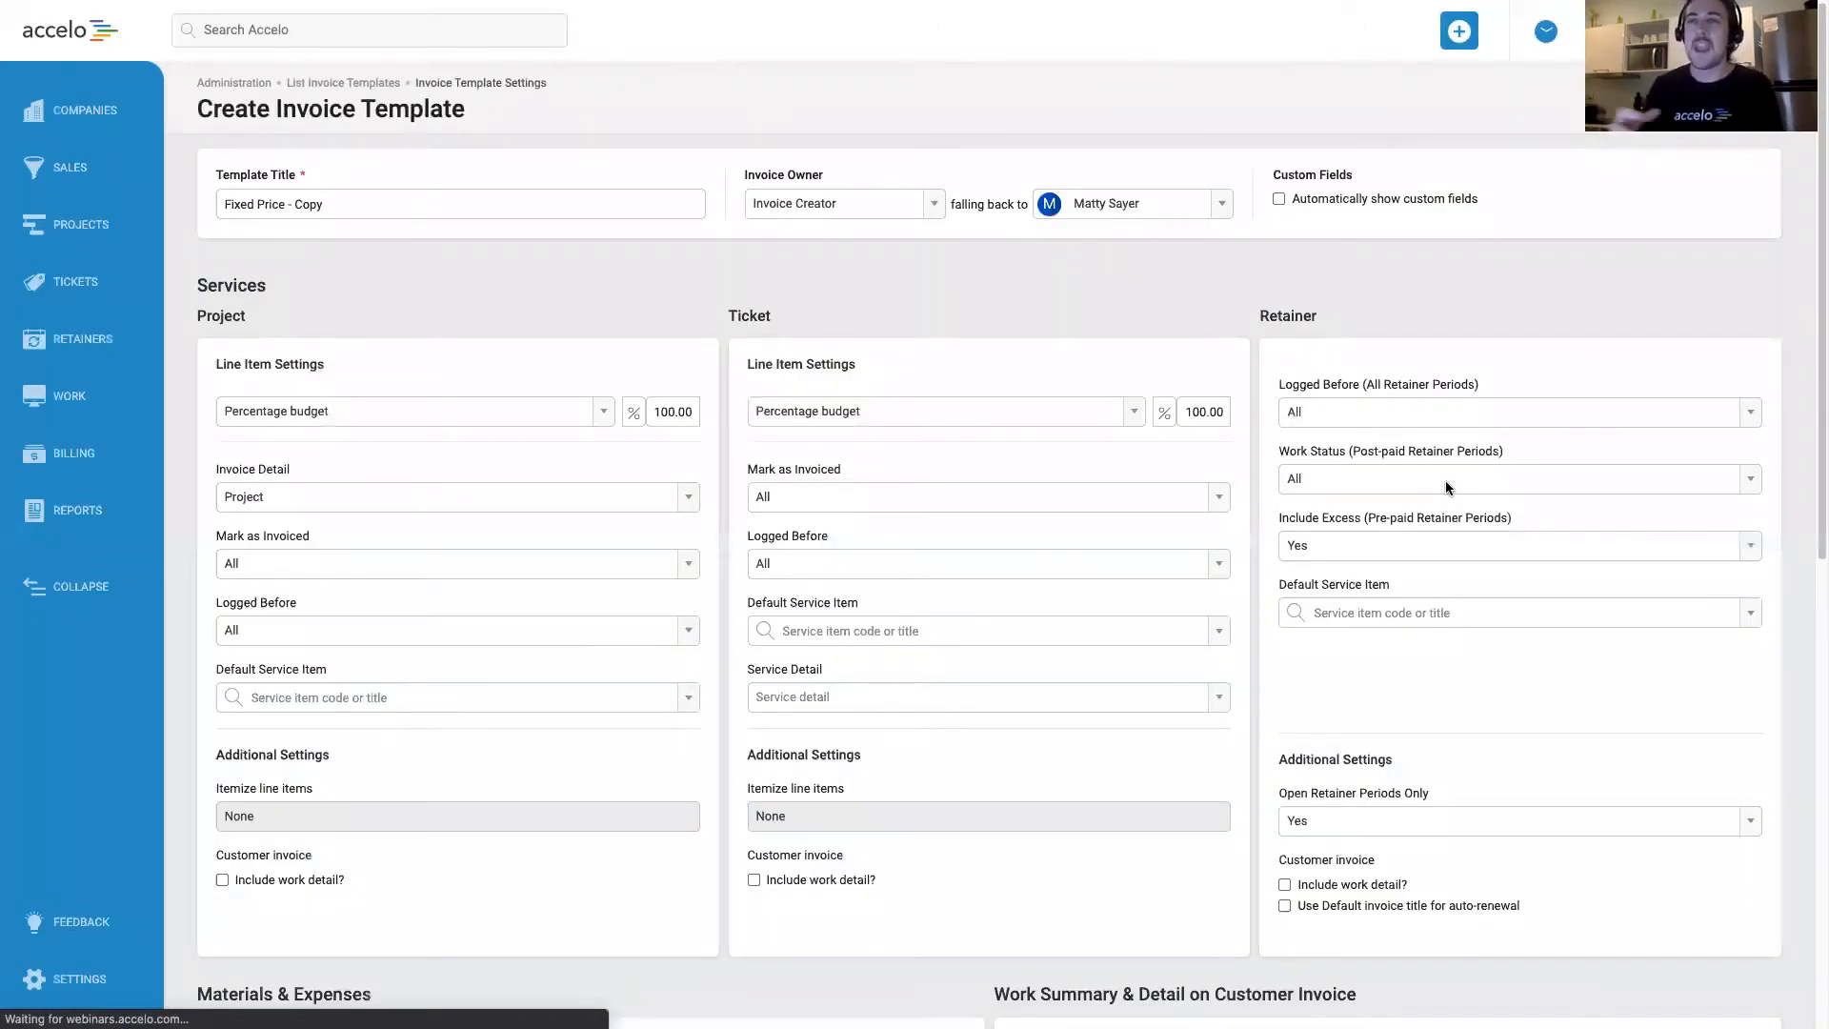
triple_click(368, 205)
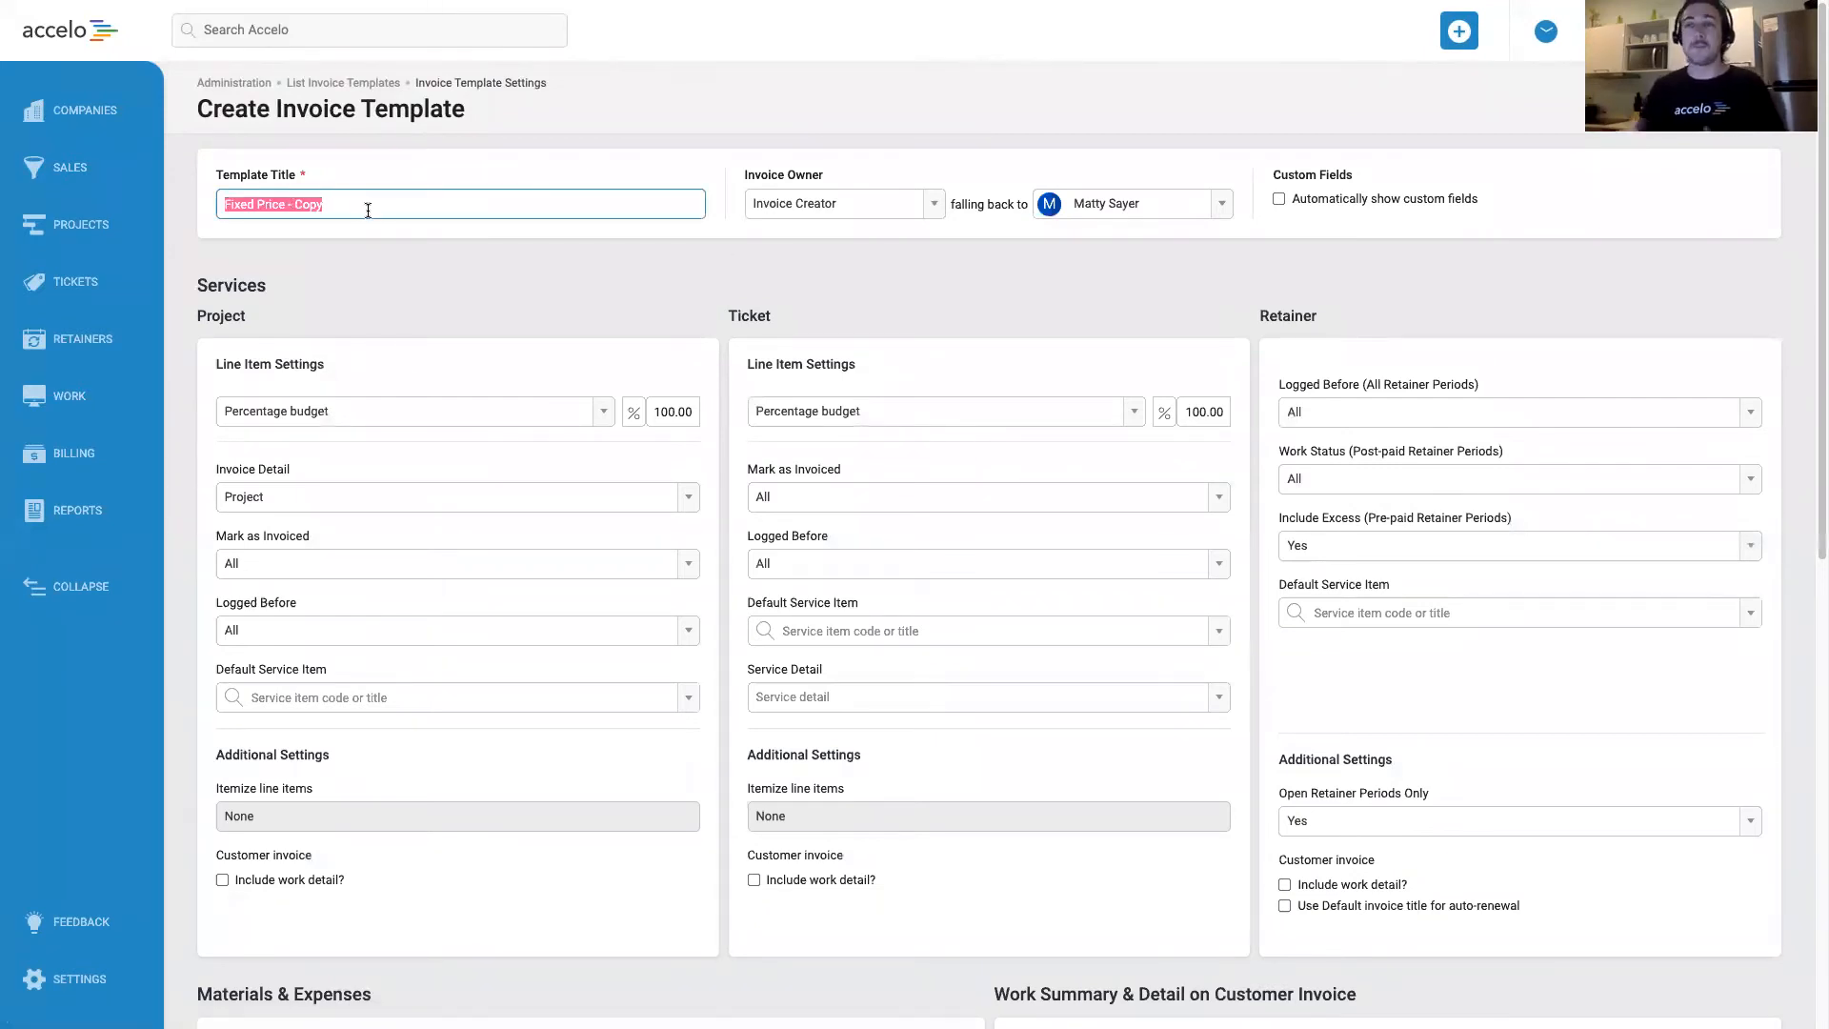
type("Work Done")
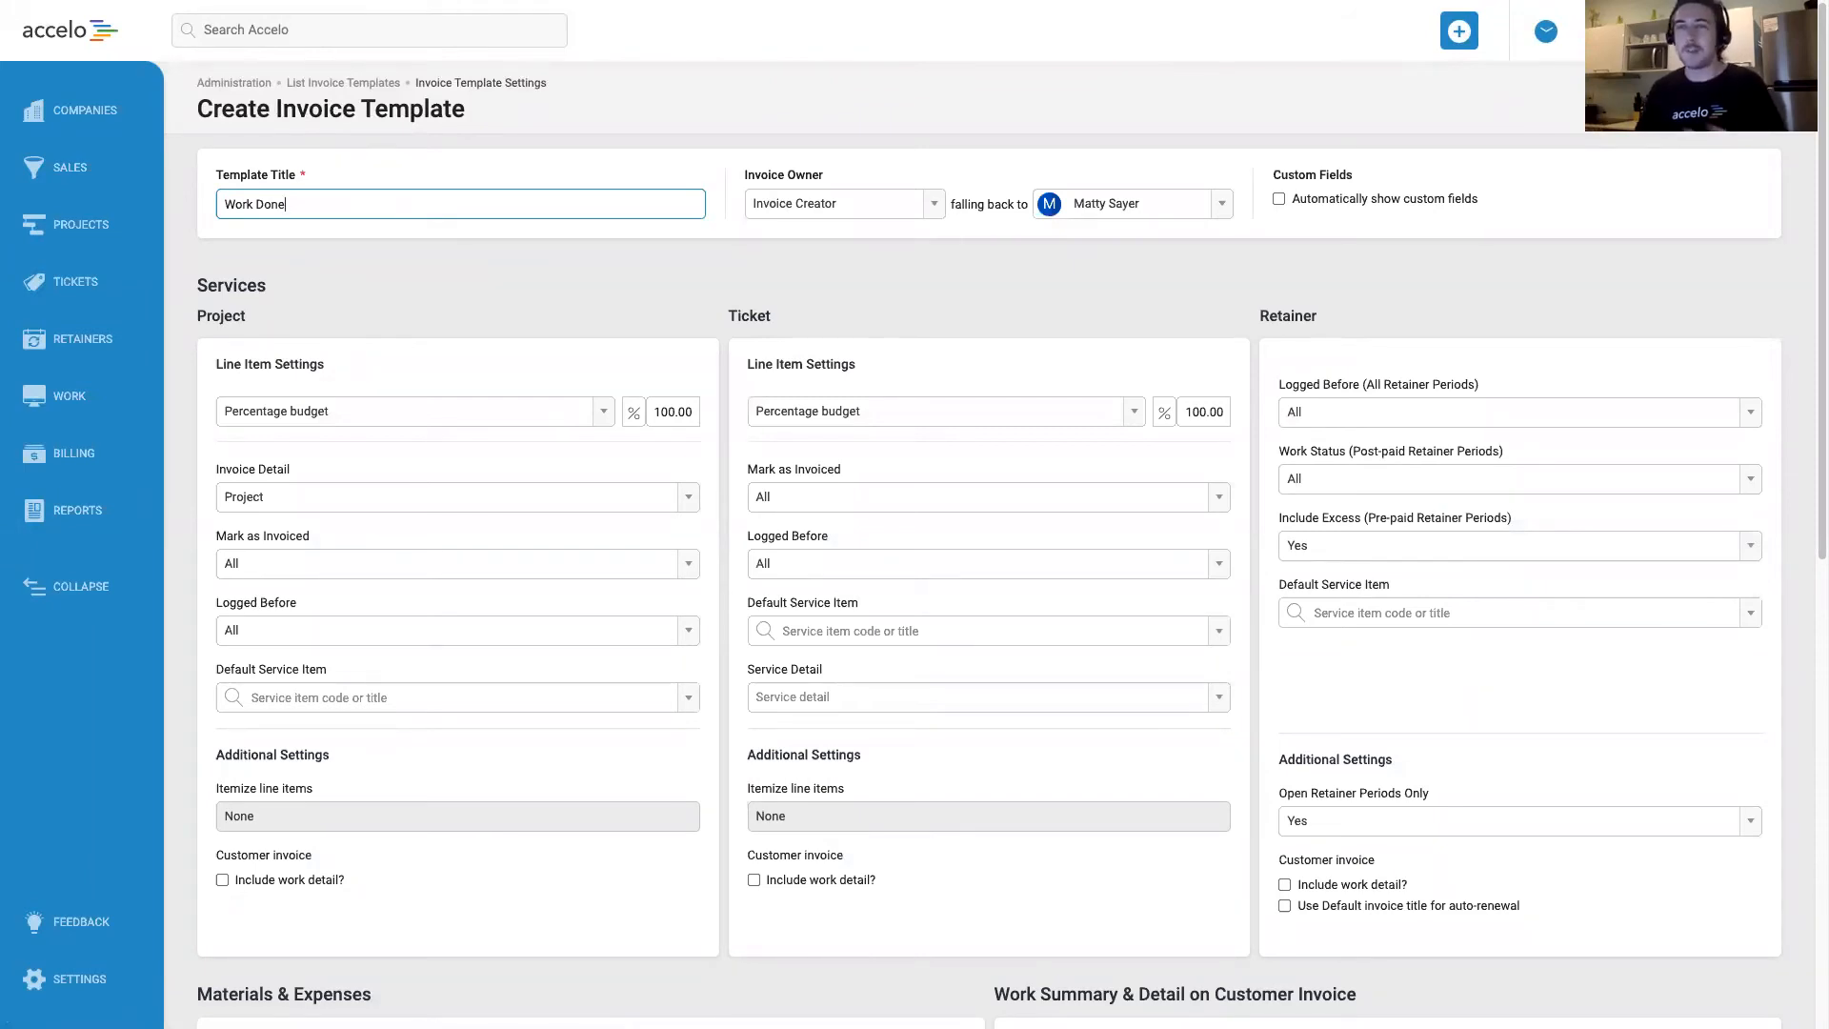
left_click(540, 324)
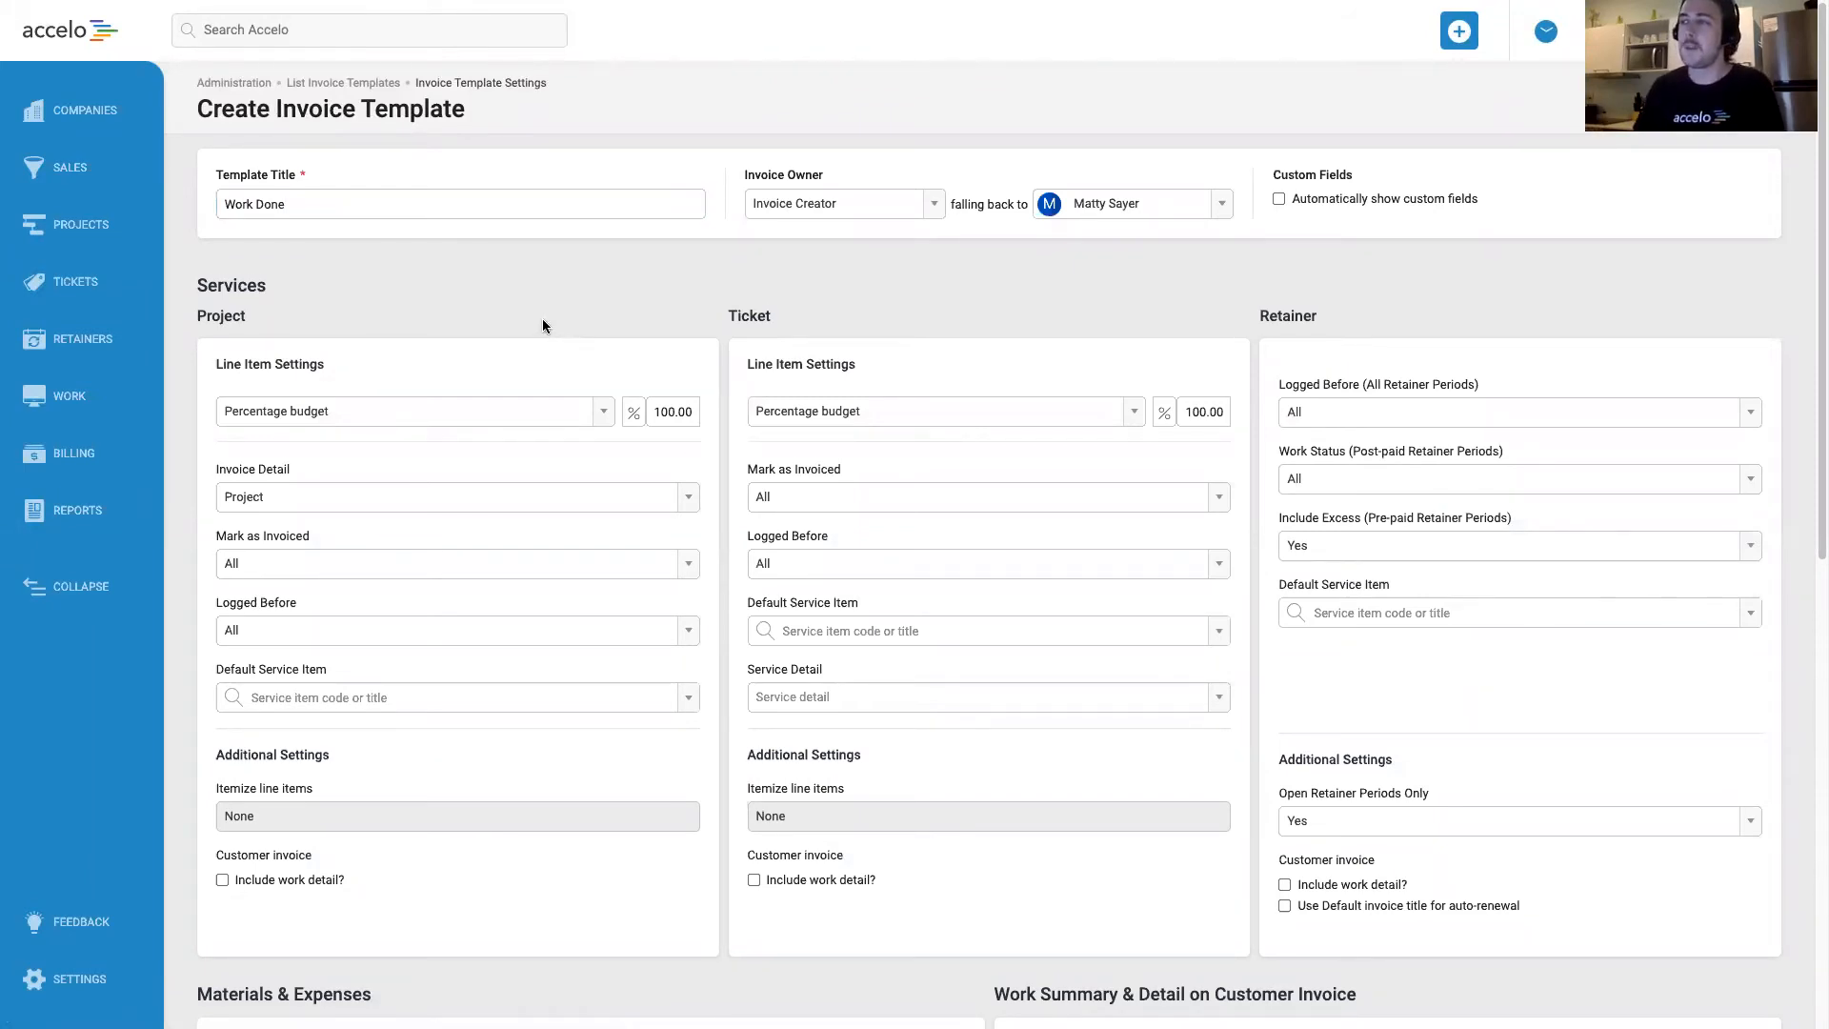
Set the line item settings of both projects and tickets to Work done.
scroll(546, 272, "down", 1)
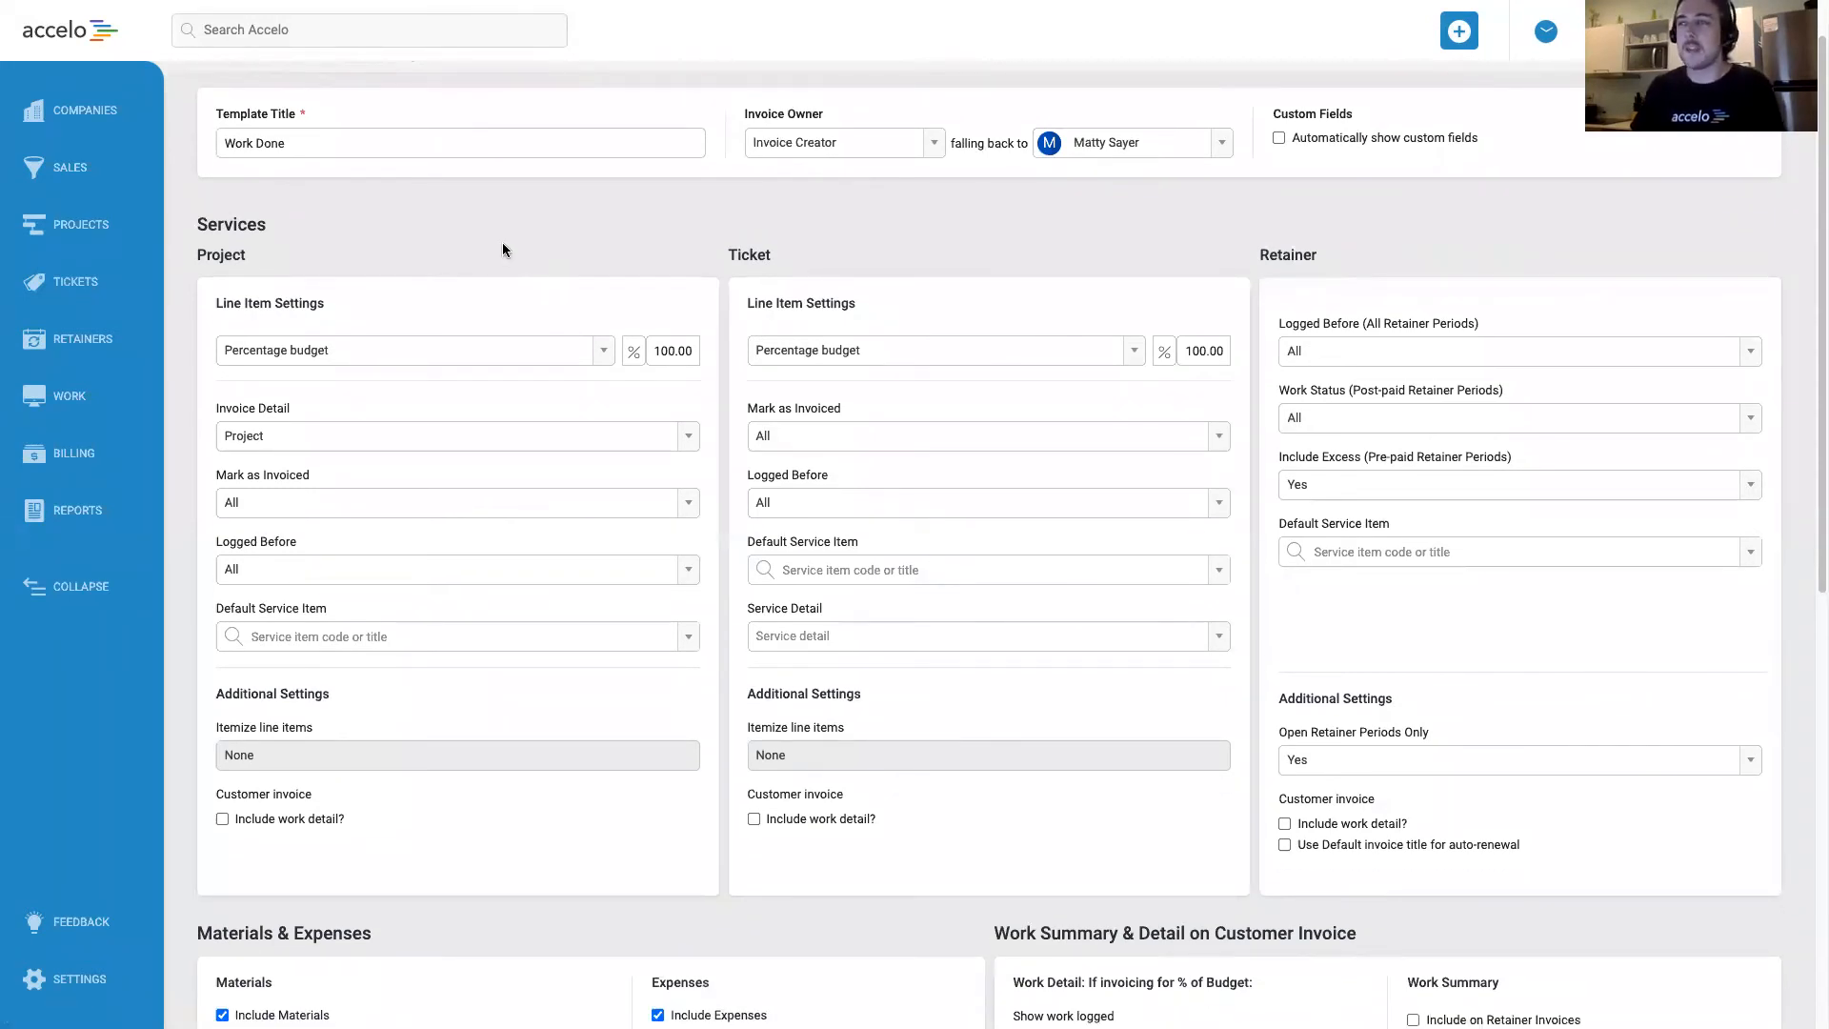
scroll(501, 246, "down", 1)
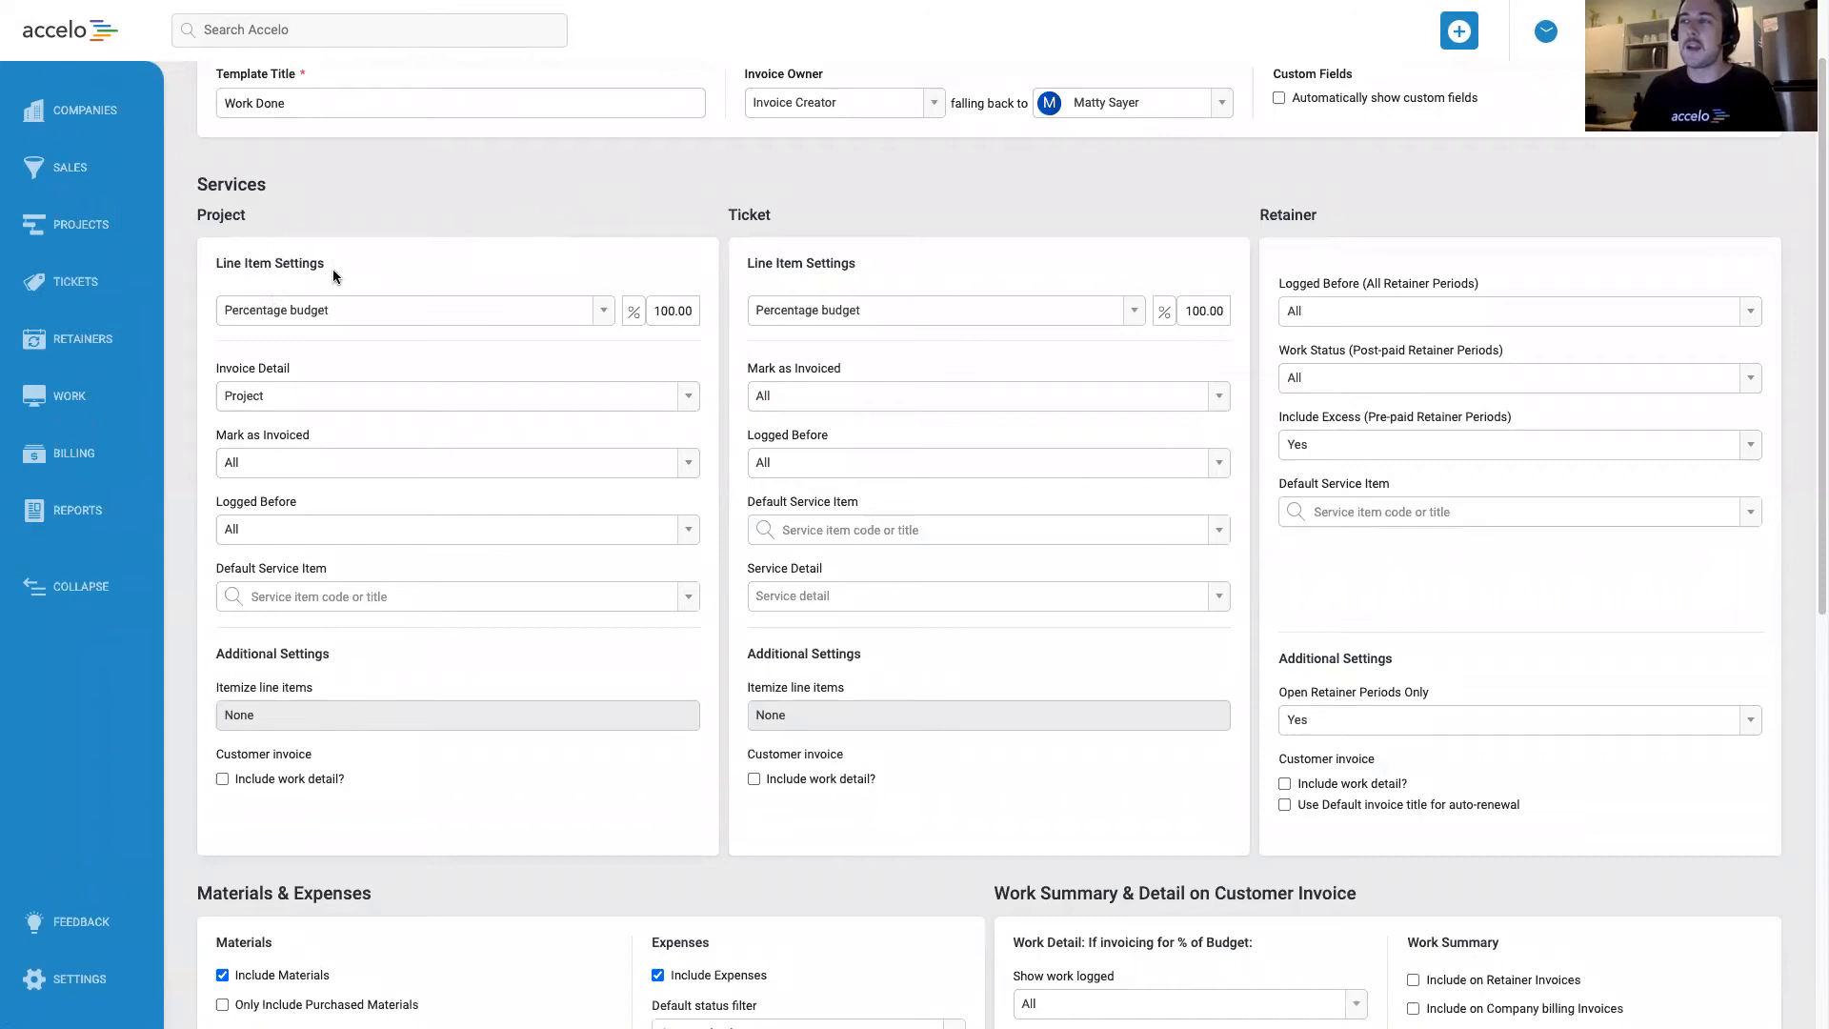
left_click(408, 310)
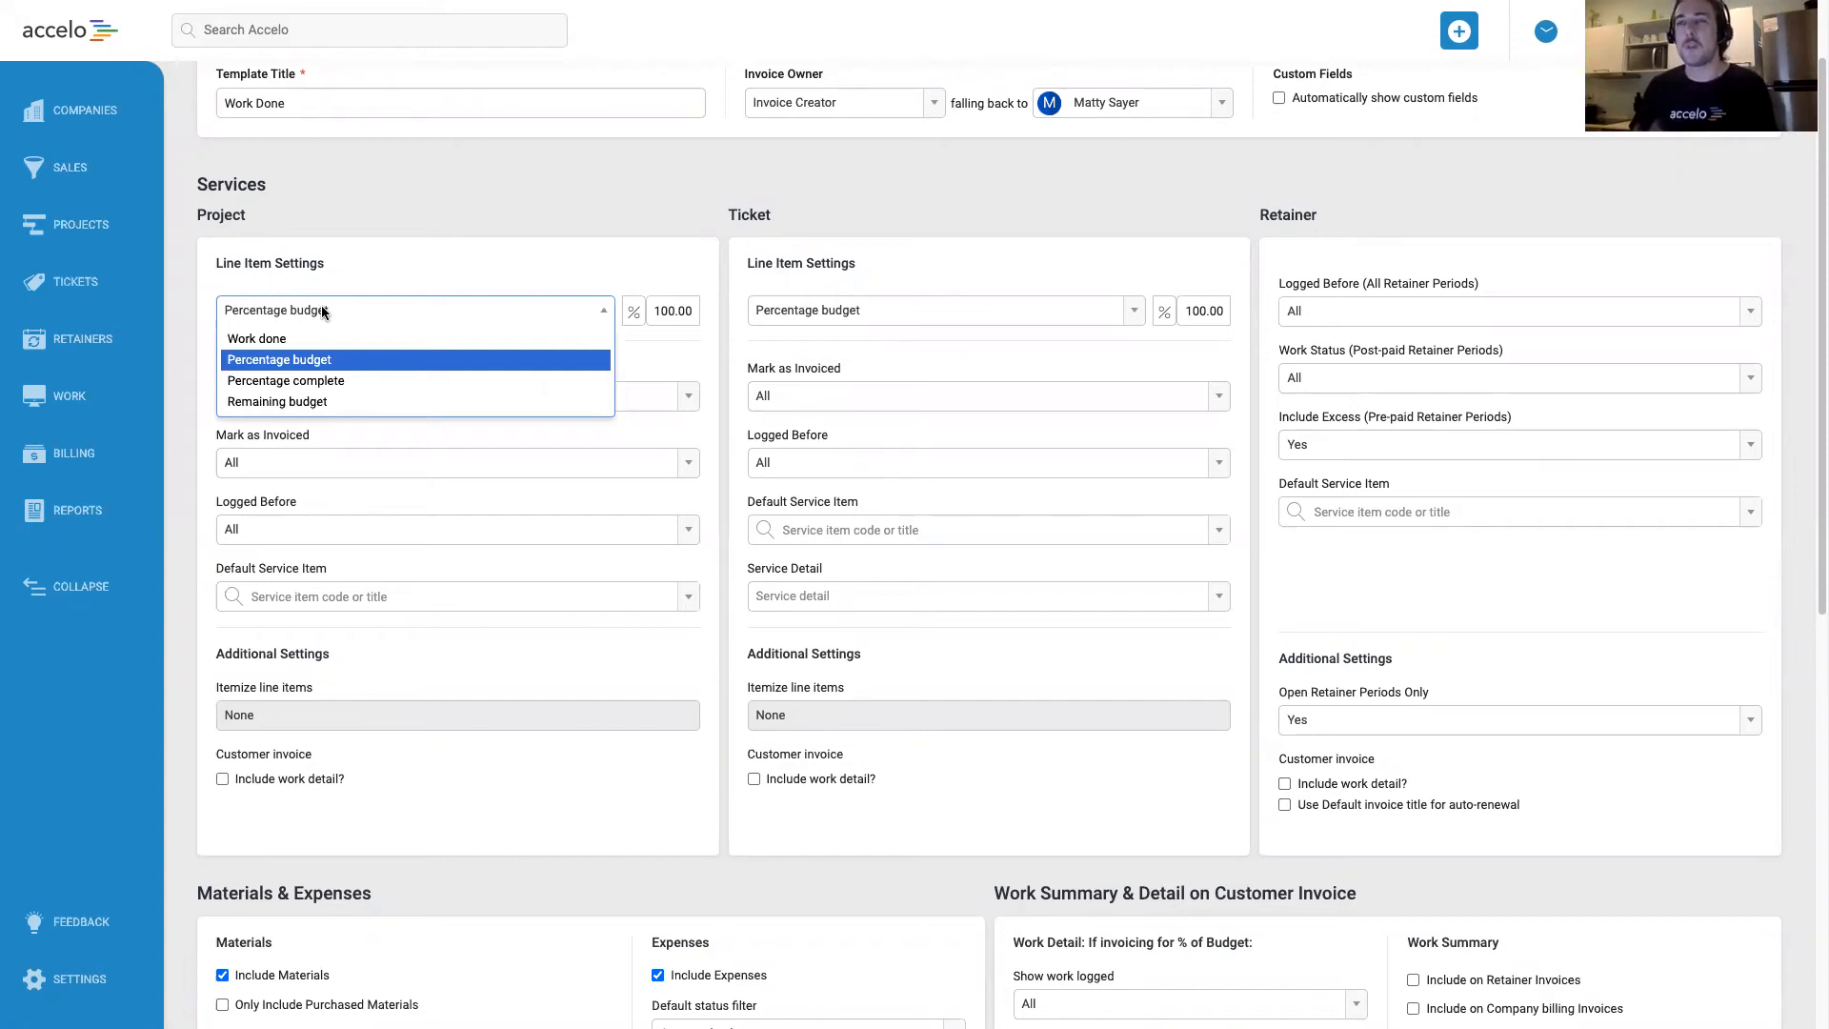
left_click(297, 340)
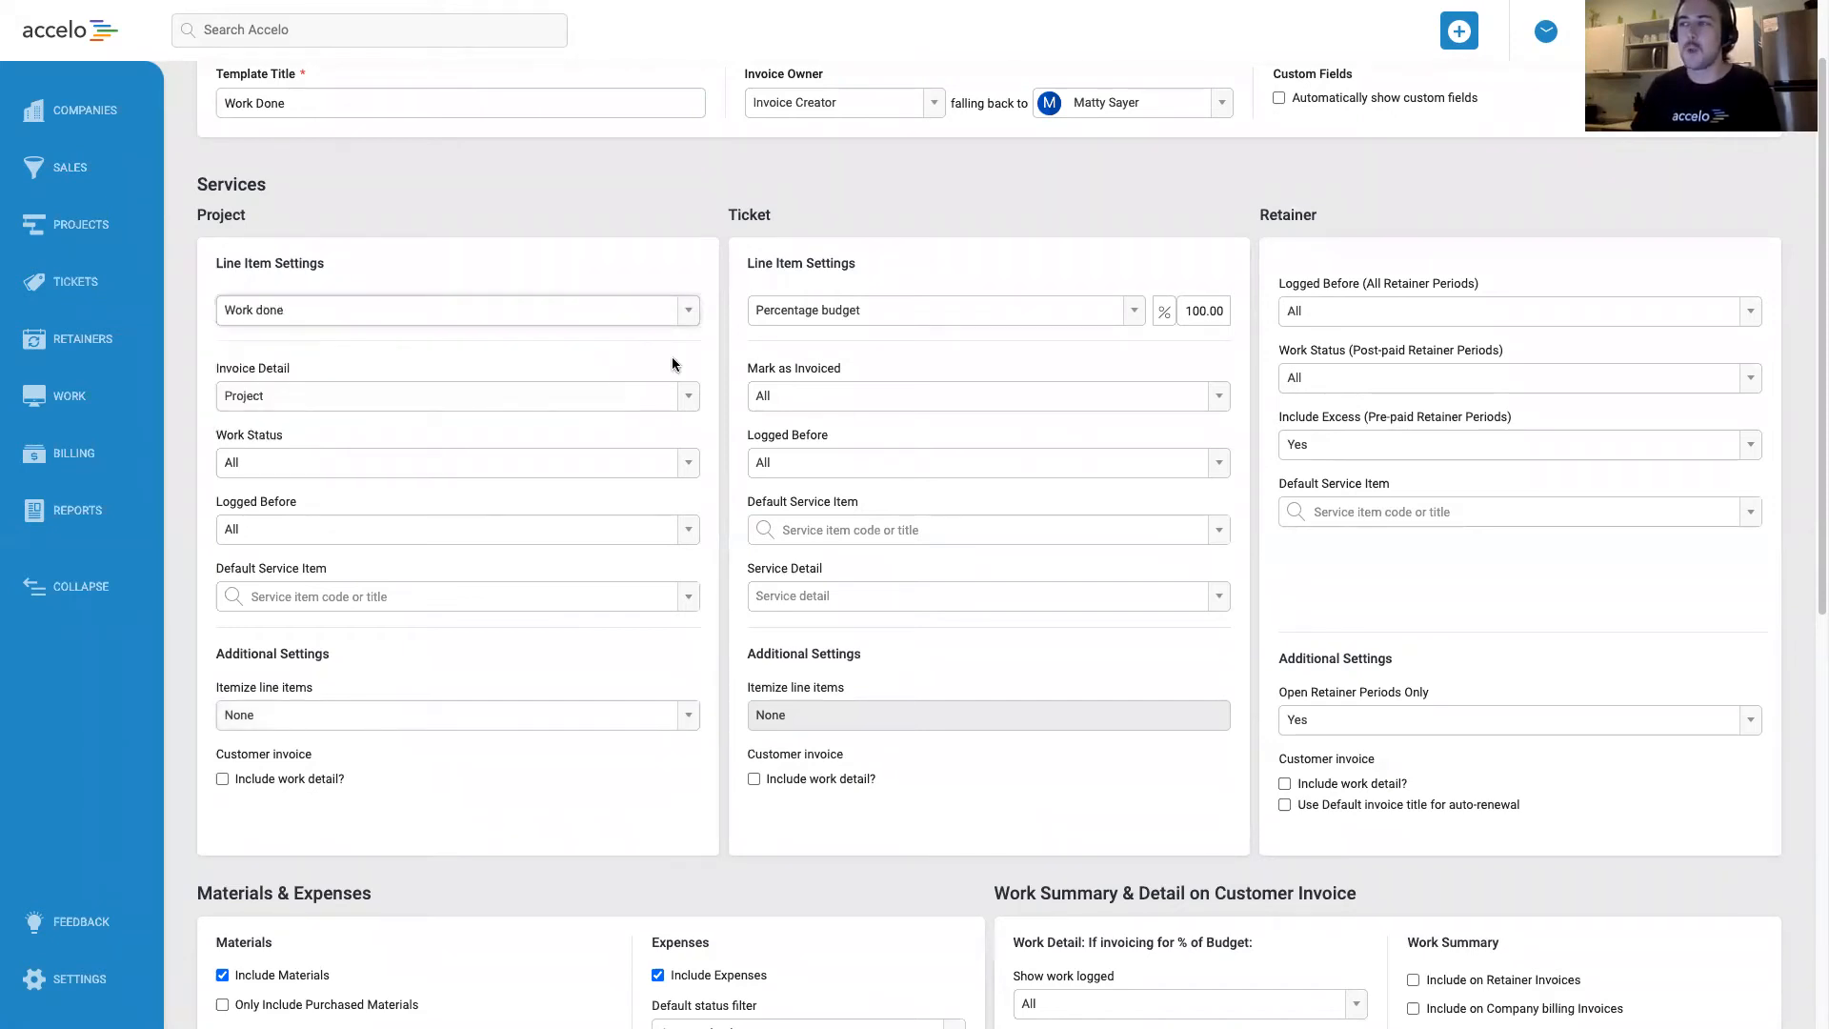
left_click(873, 303)
left_click(821, 332)
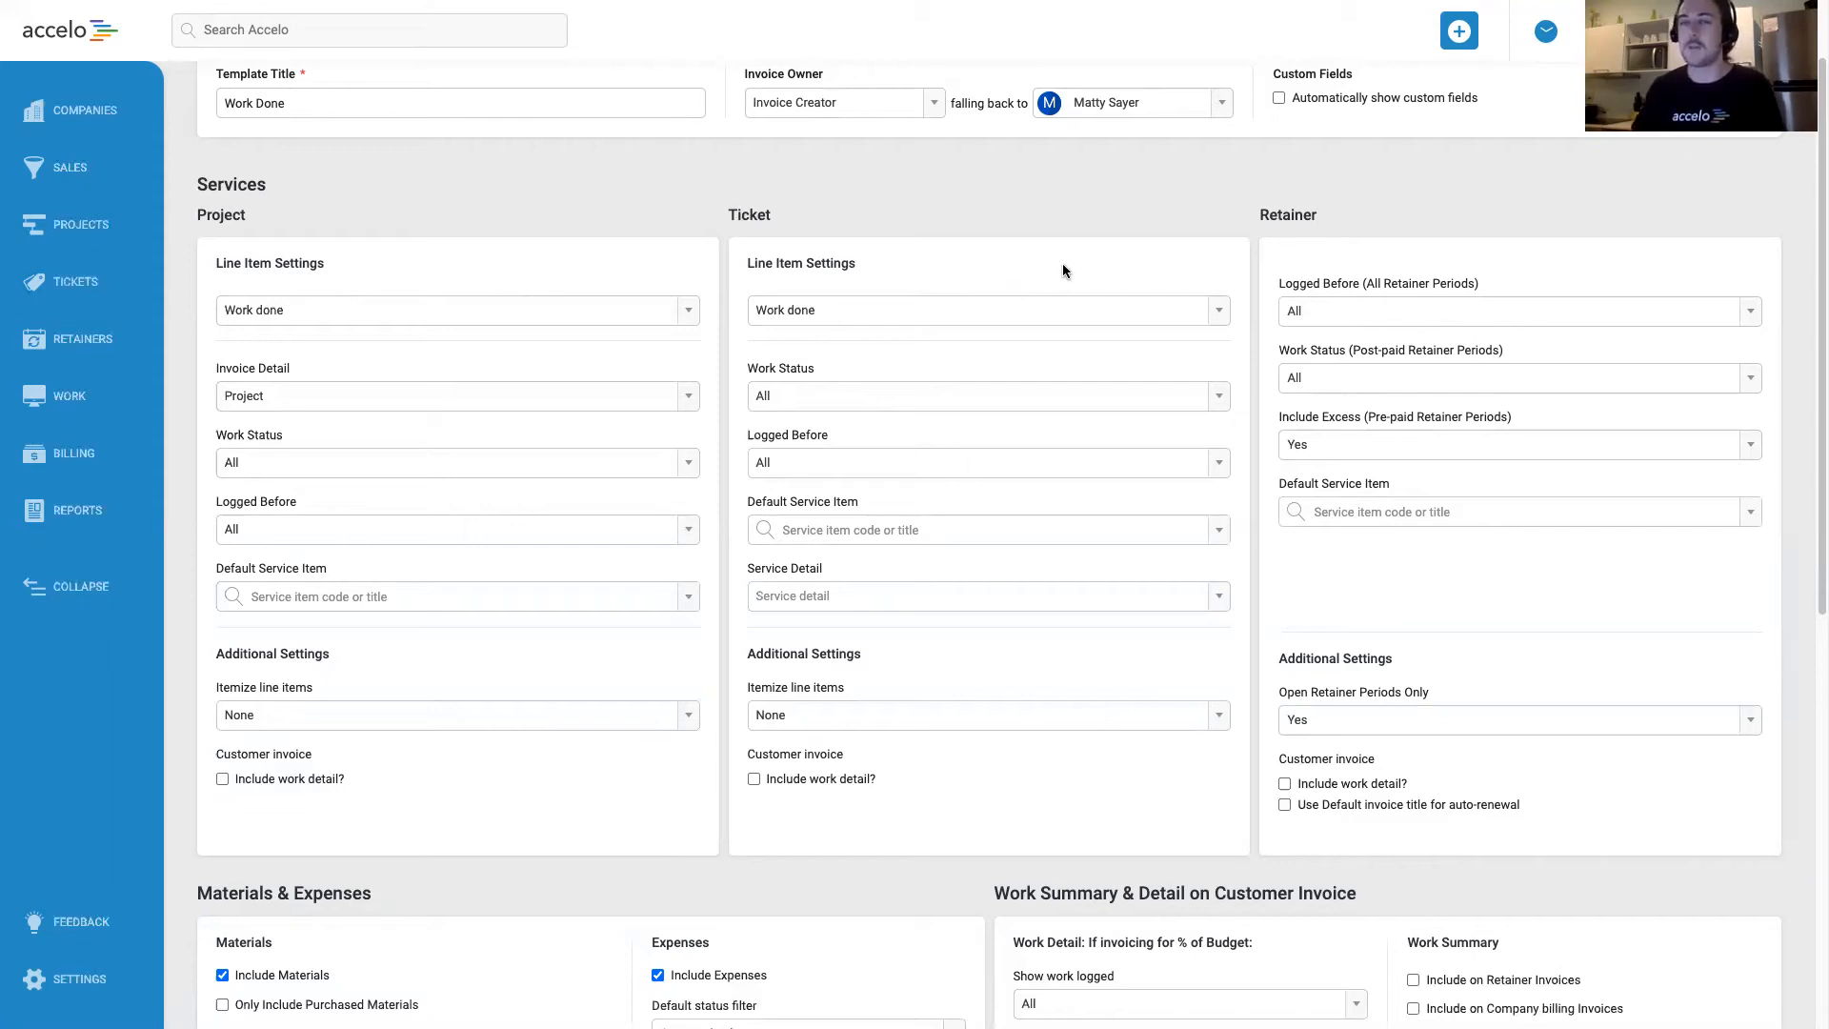
Include work detail on the customer invoice for projects, tickets and retainers.
scroll(627, 240, "down", 1)
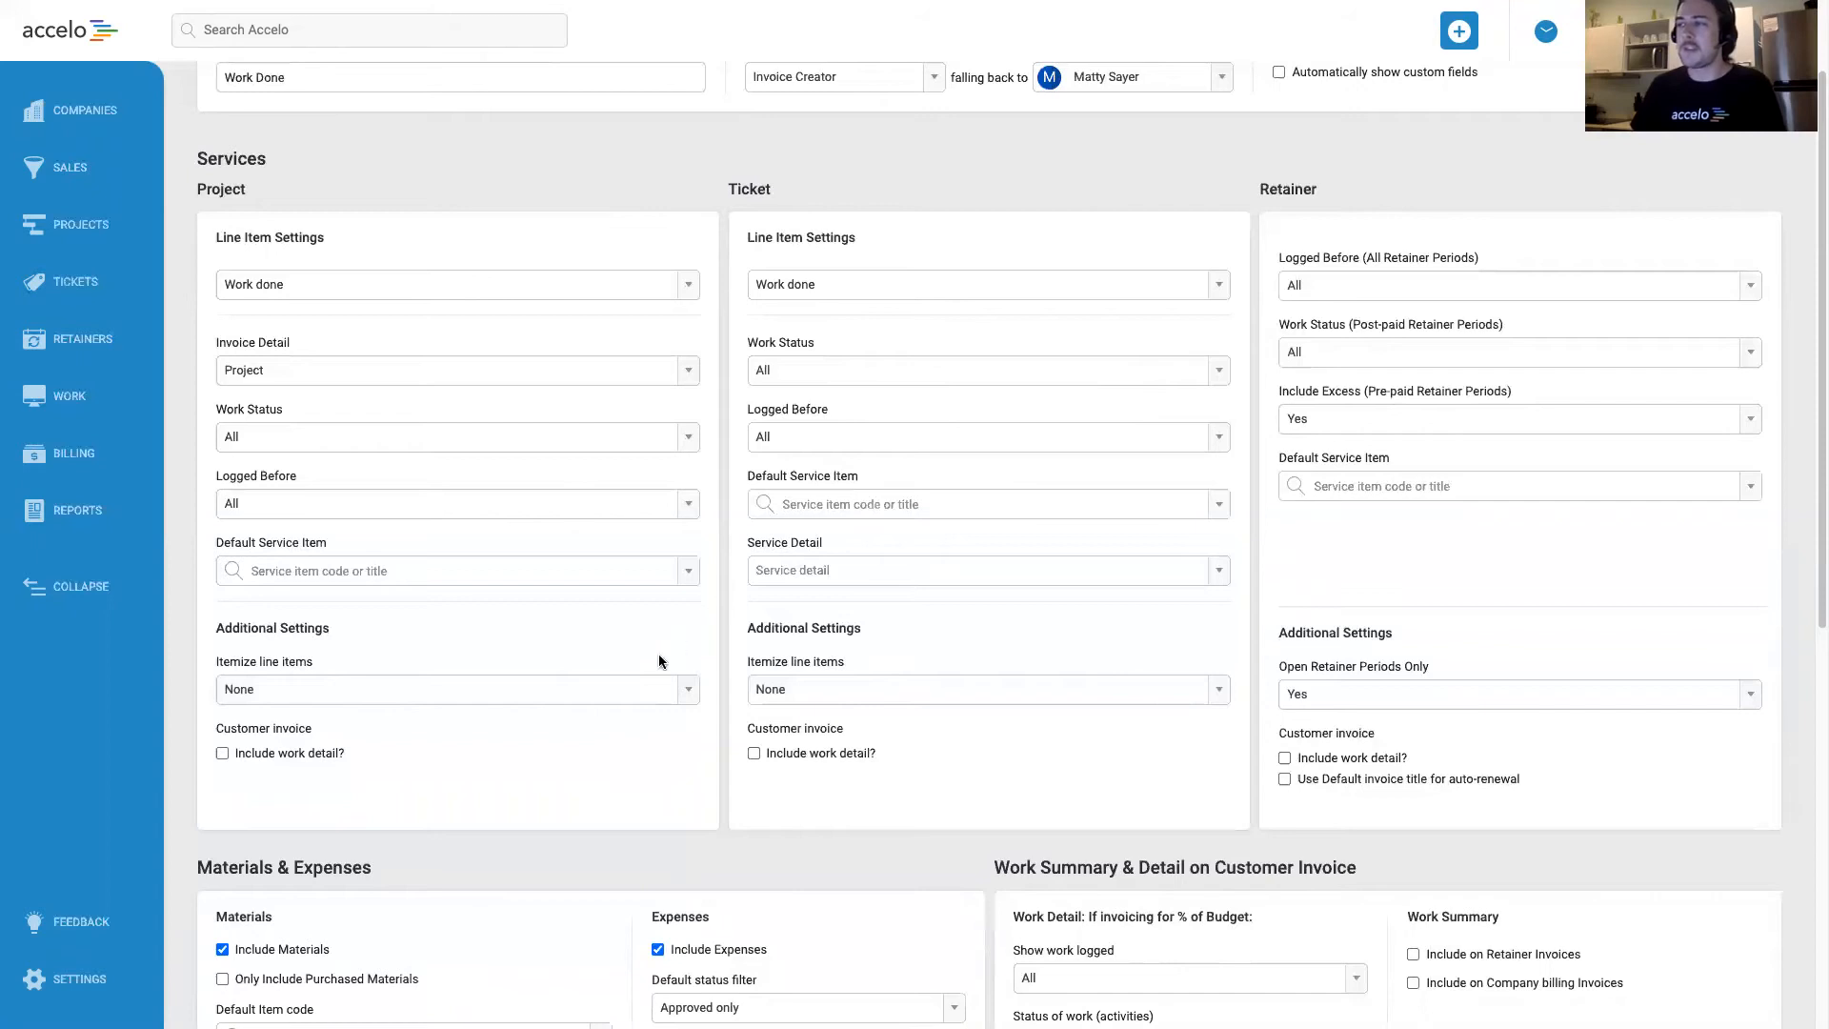
scroll(655, 636, "down", 2)
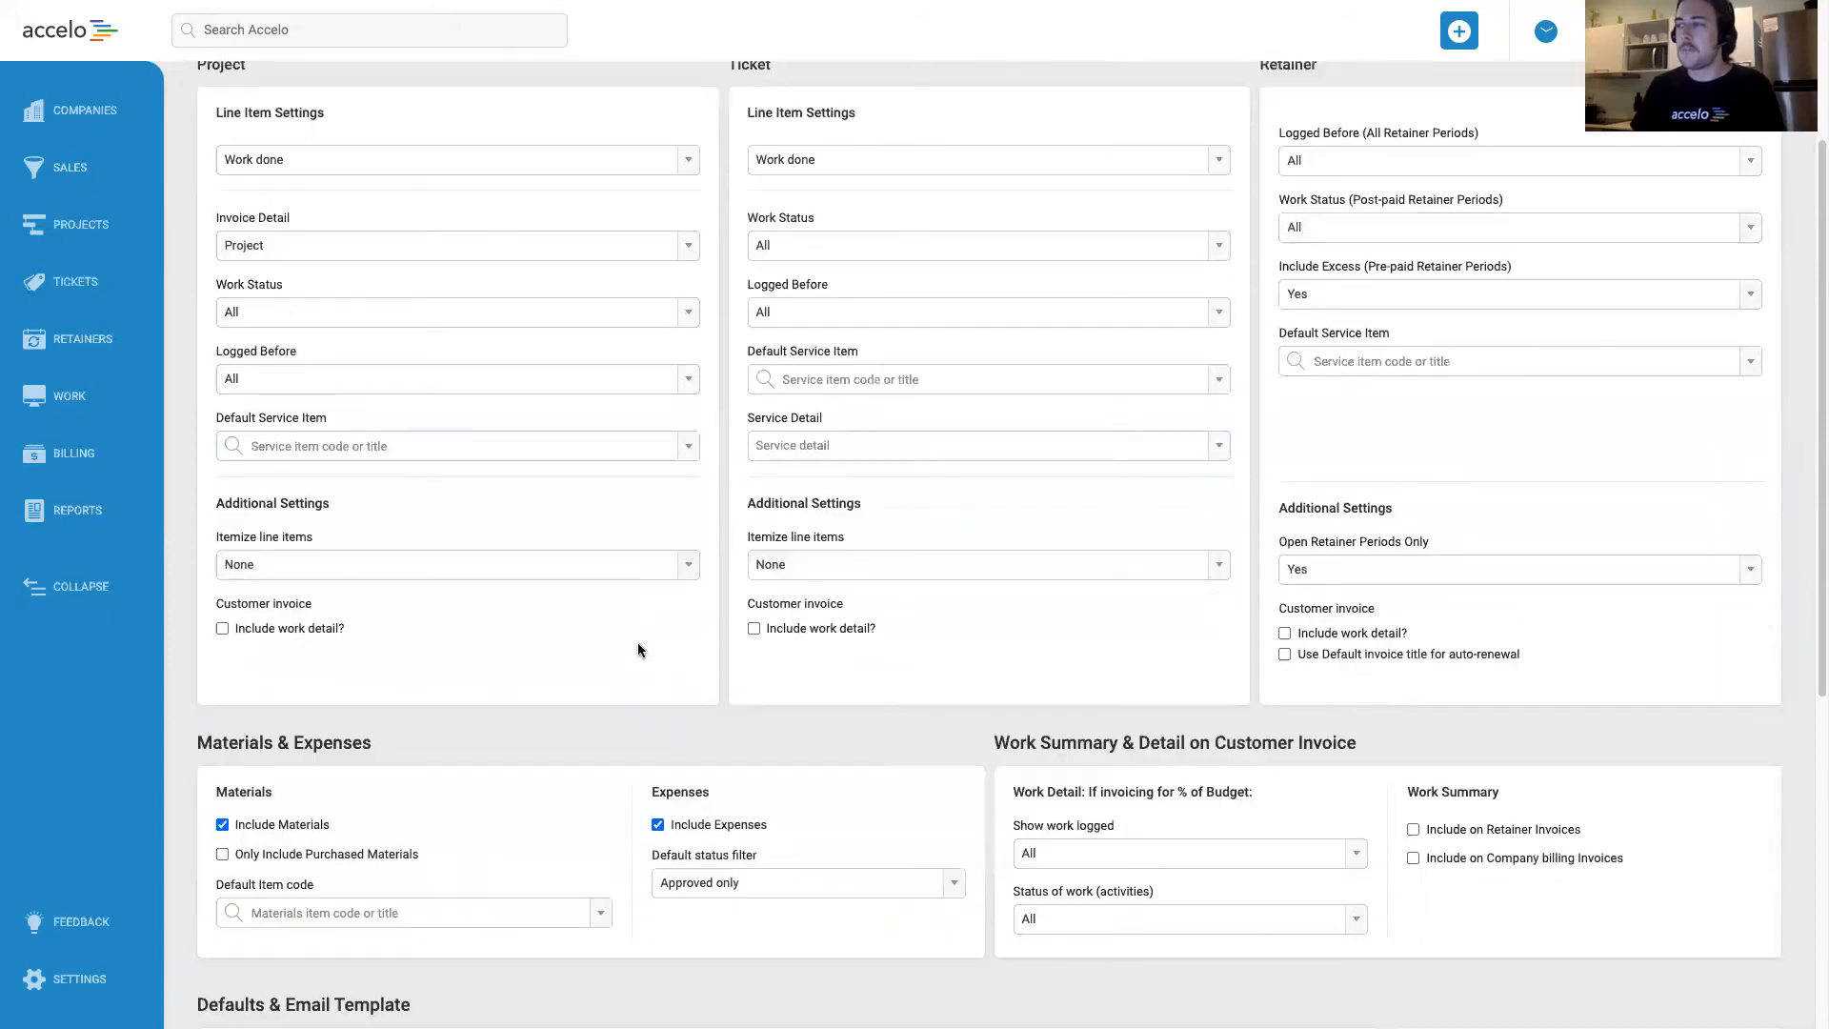
left_click(265, 636)
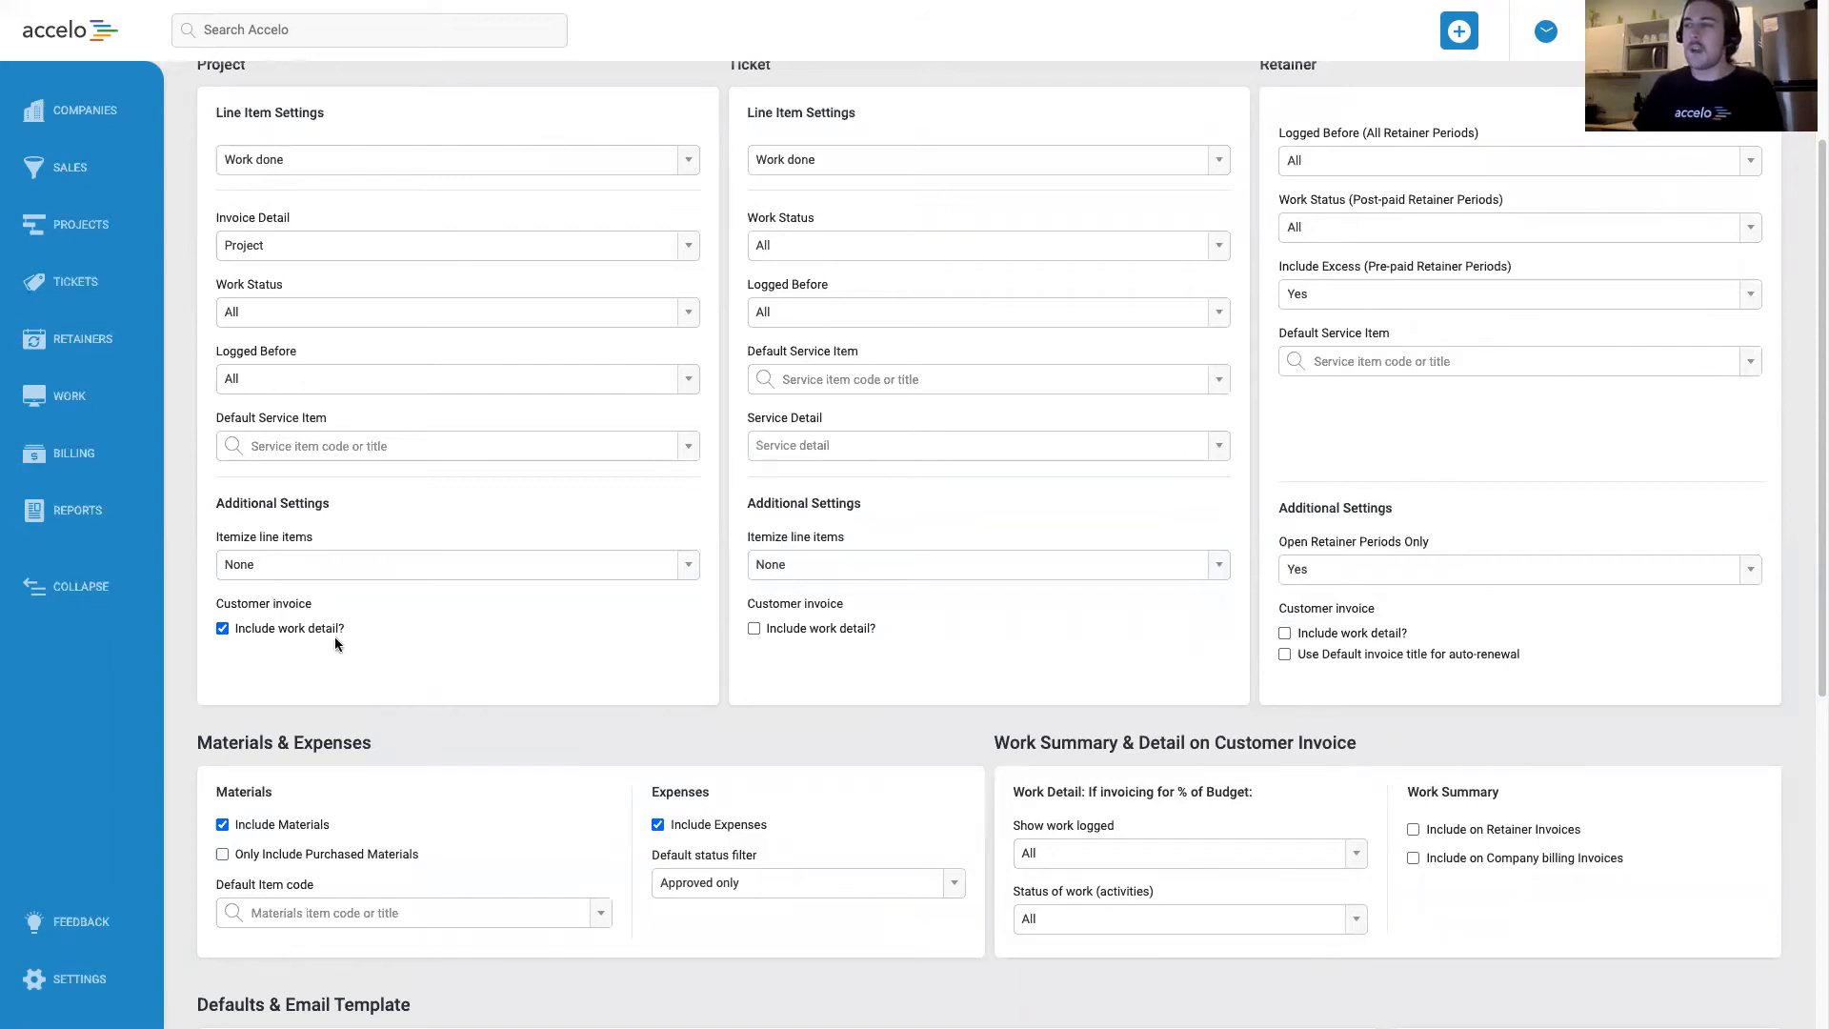
left_click(834, 636)
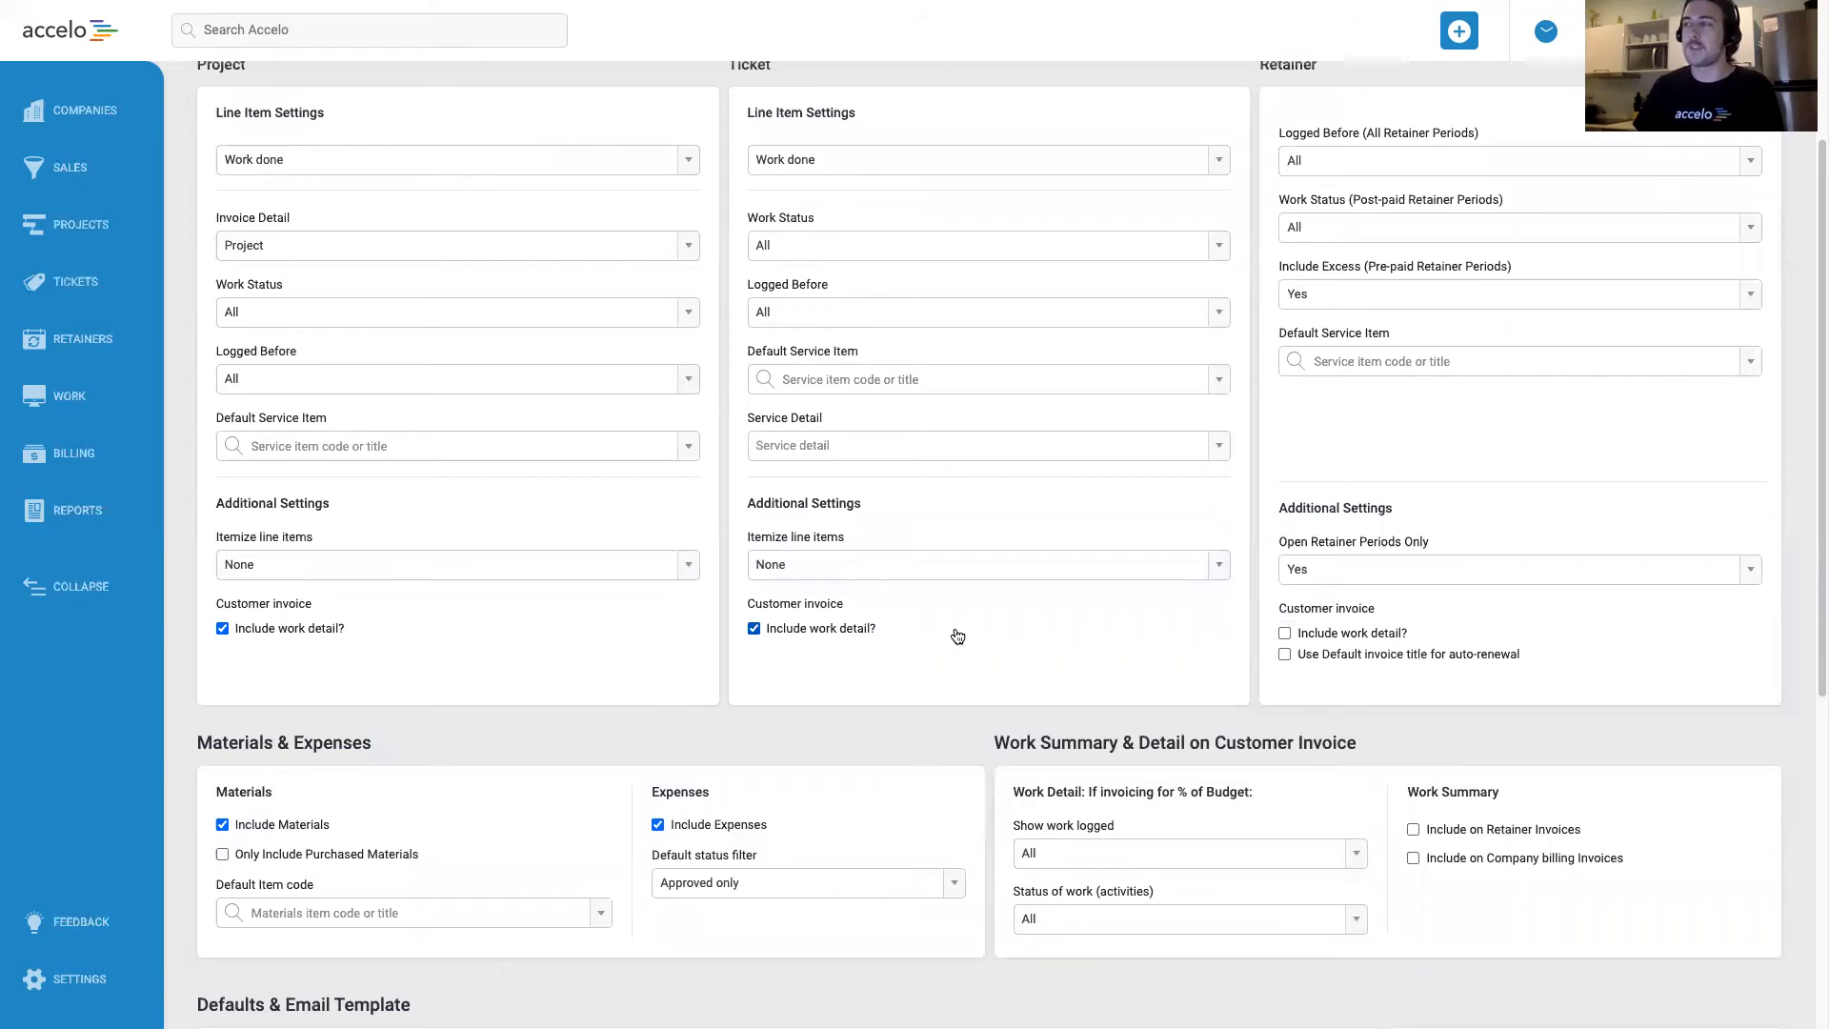
left_click(1344, 636)
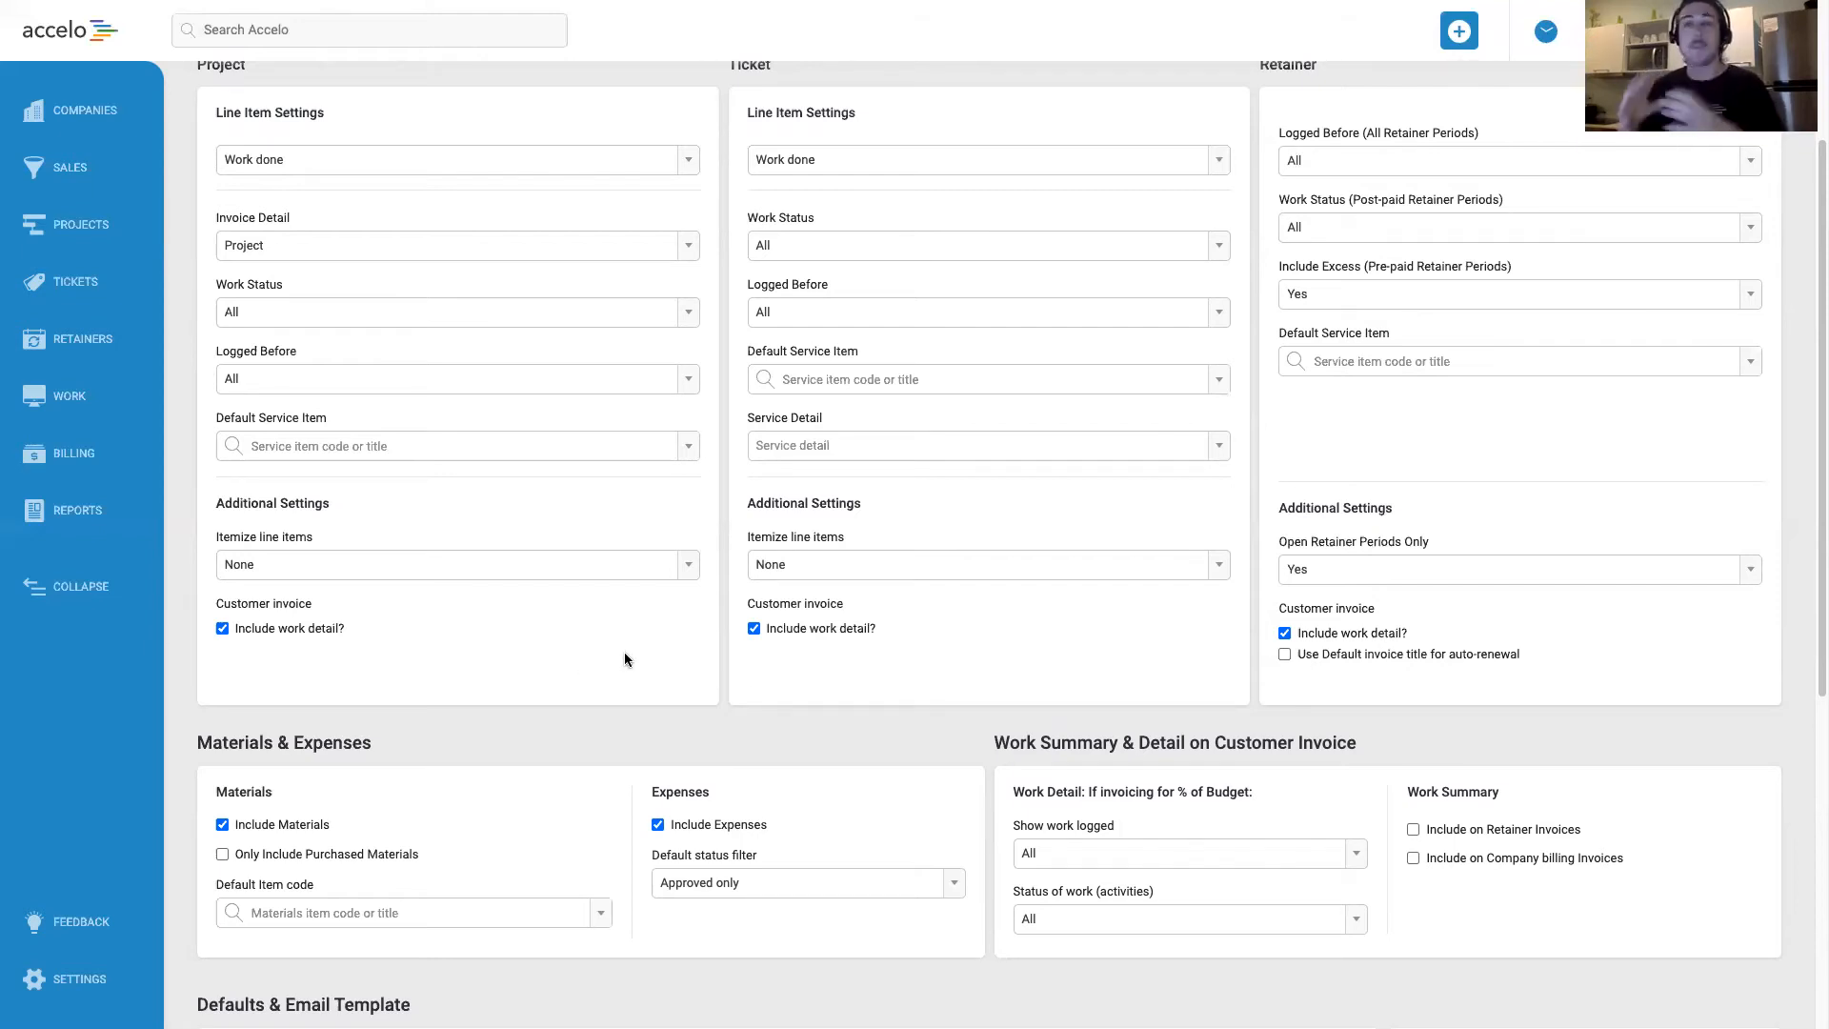
Include the work summary on retainer invoices and on company billing invoices.
scroll(625, 660, "down", 3)
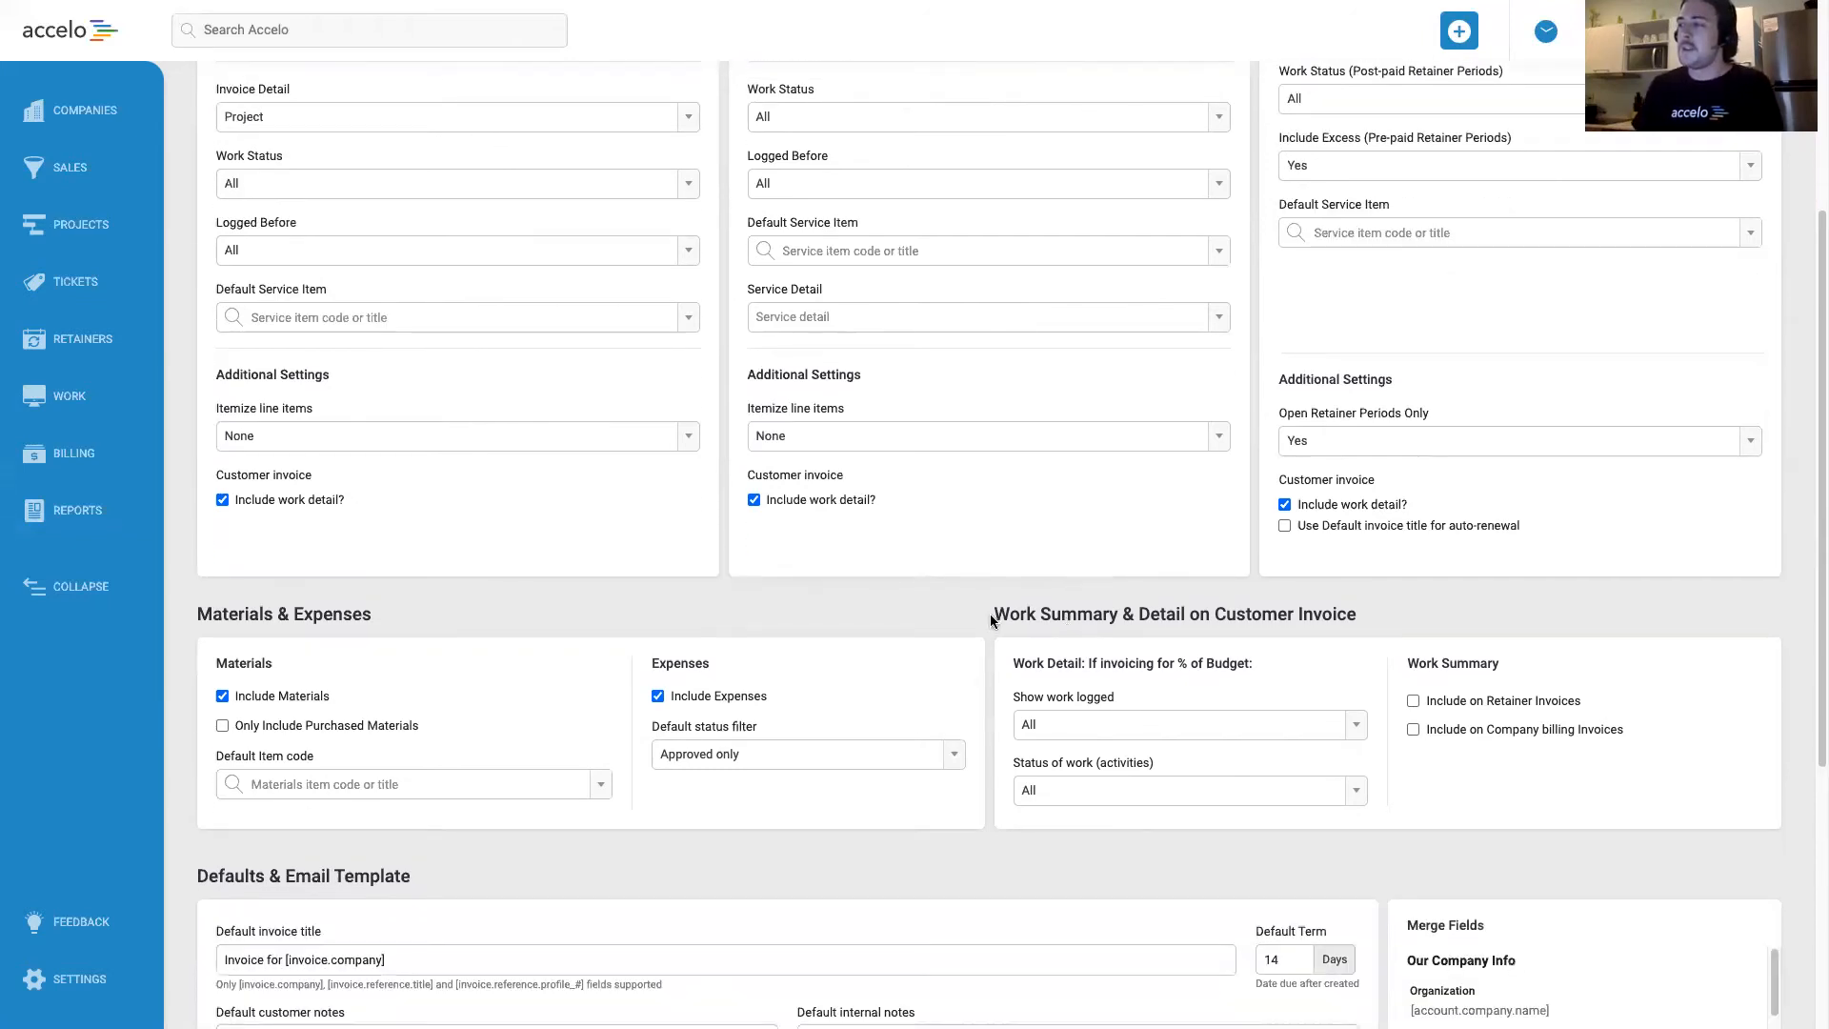
left_click_drag(990, 620, 1358, 621)
left_click(1148, 629)
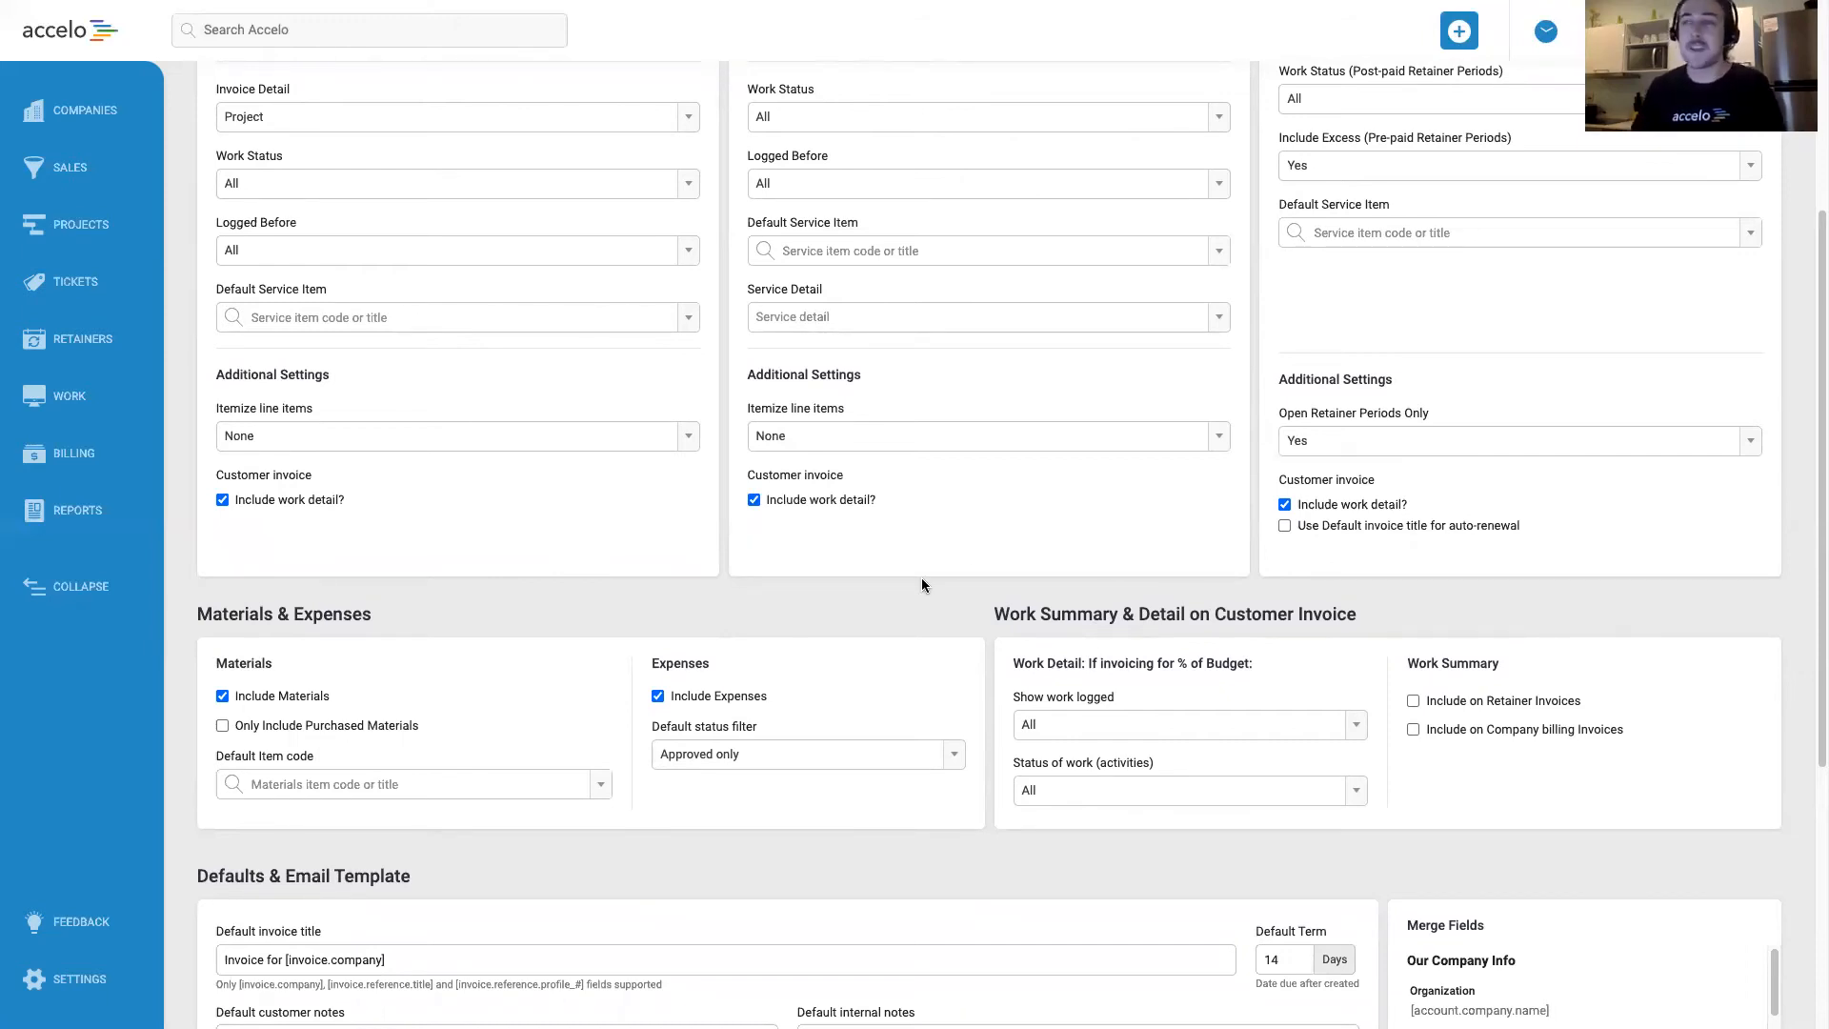
scroll(971, 564, "down", 1)
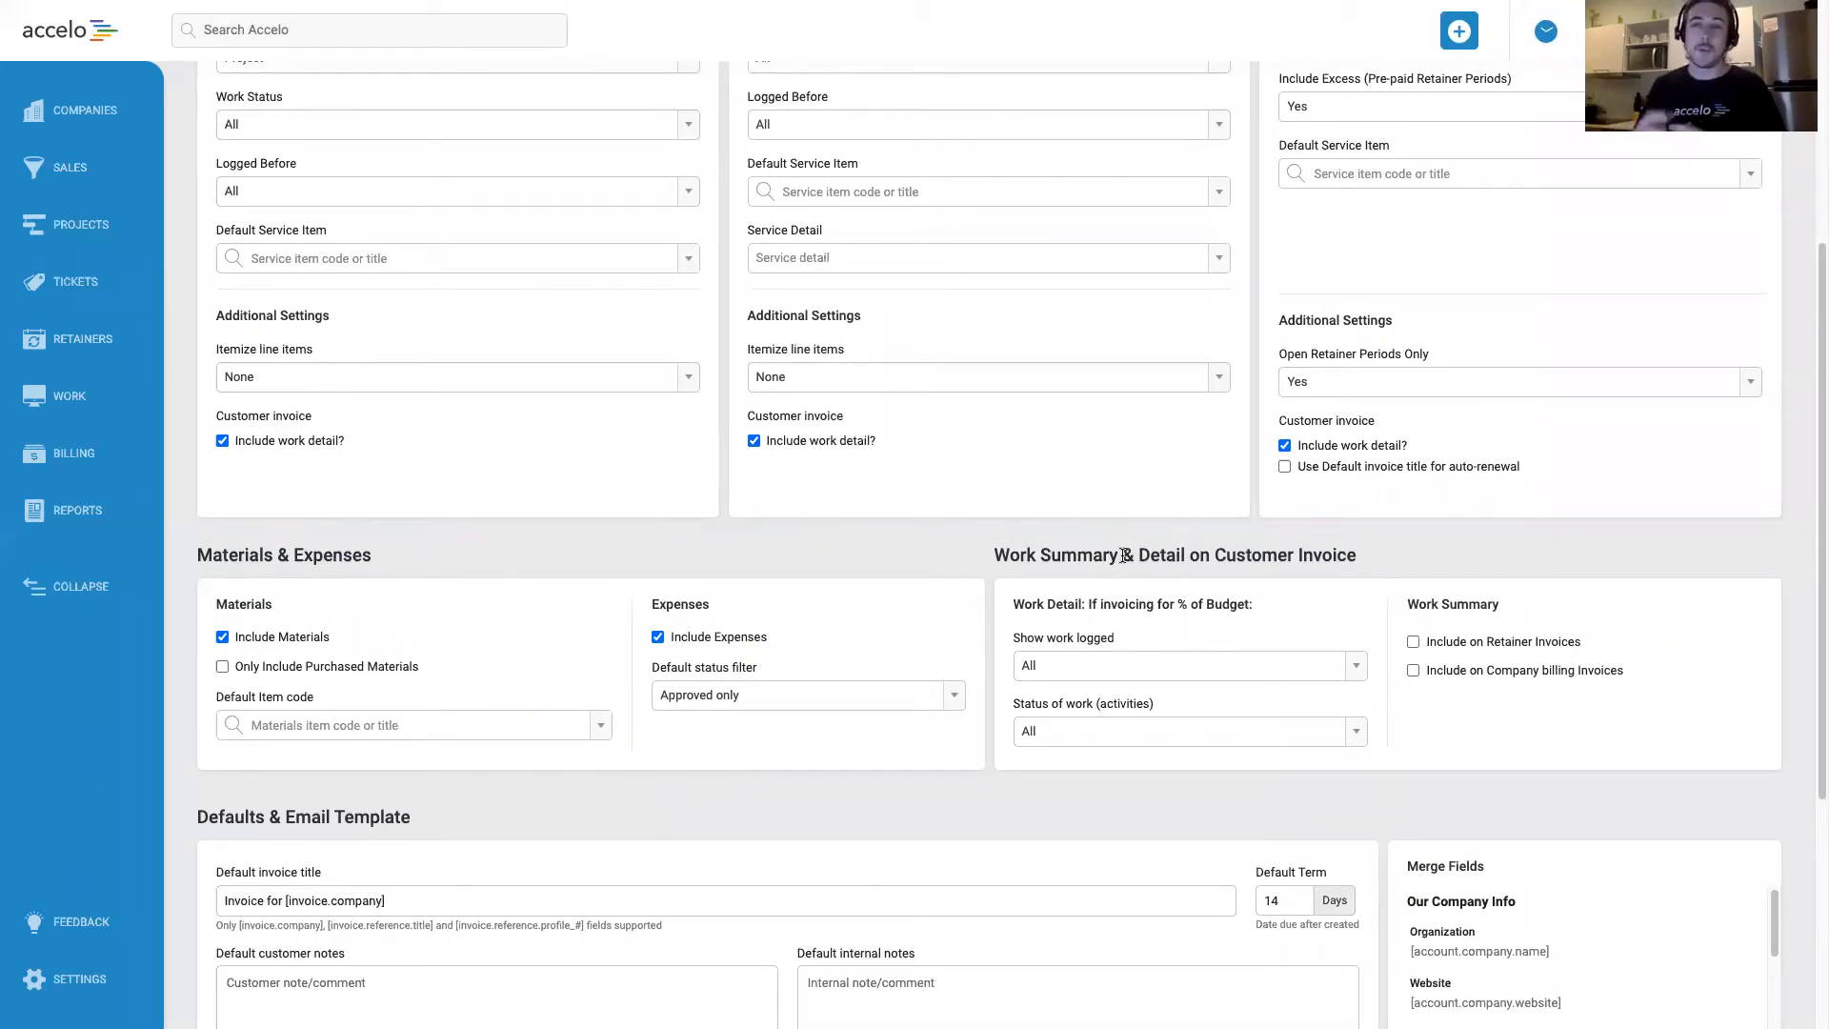
scroll(1125, 556, "down", 1)
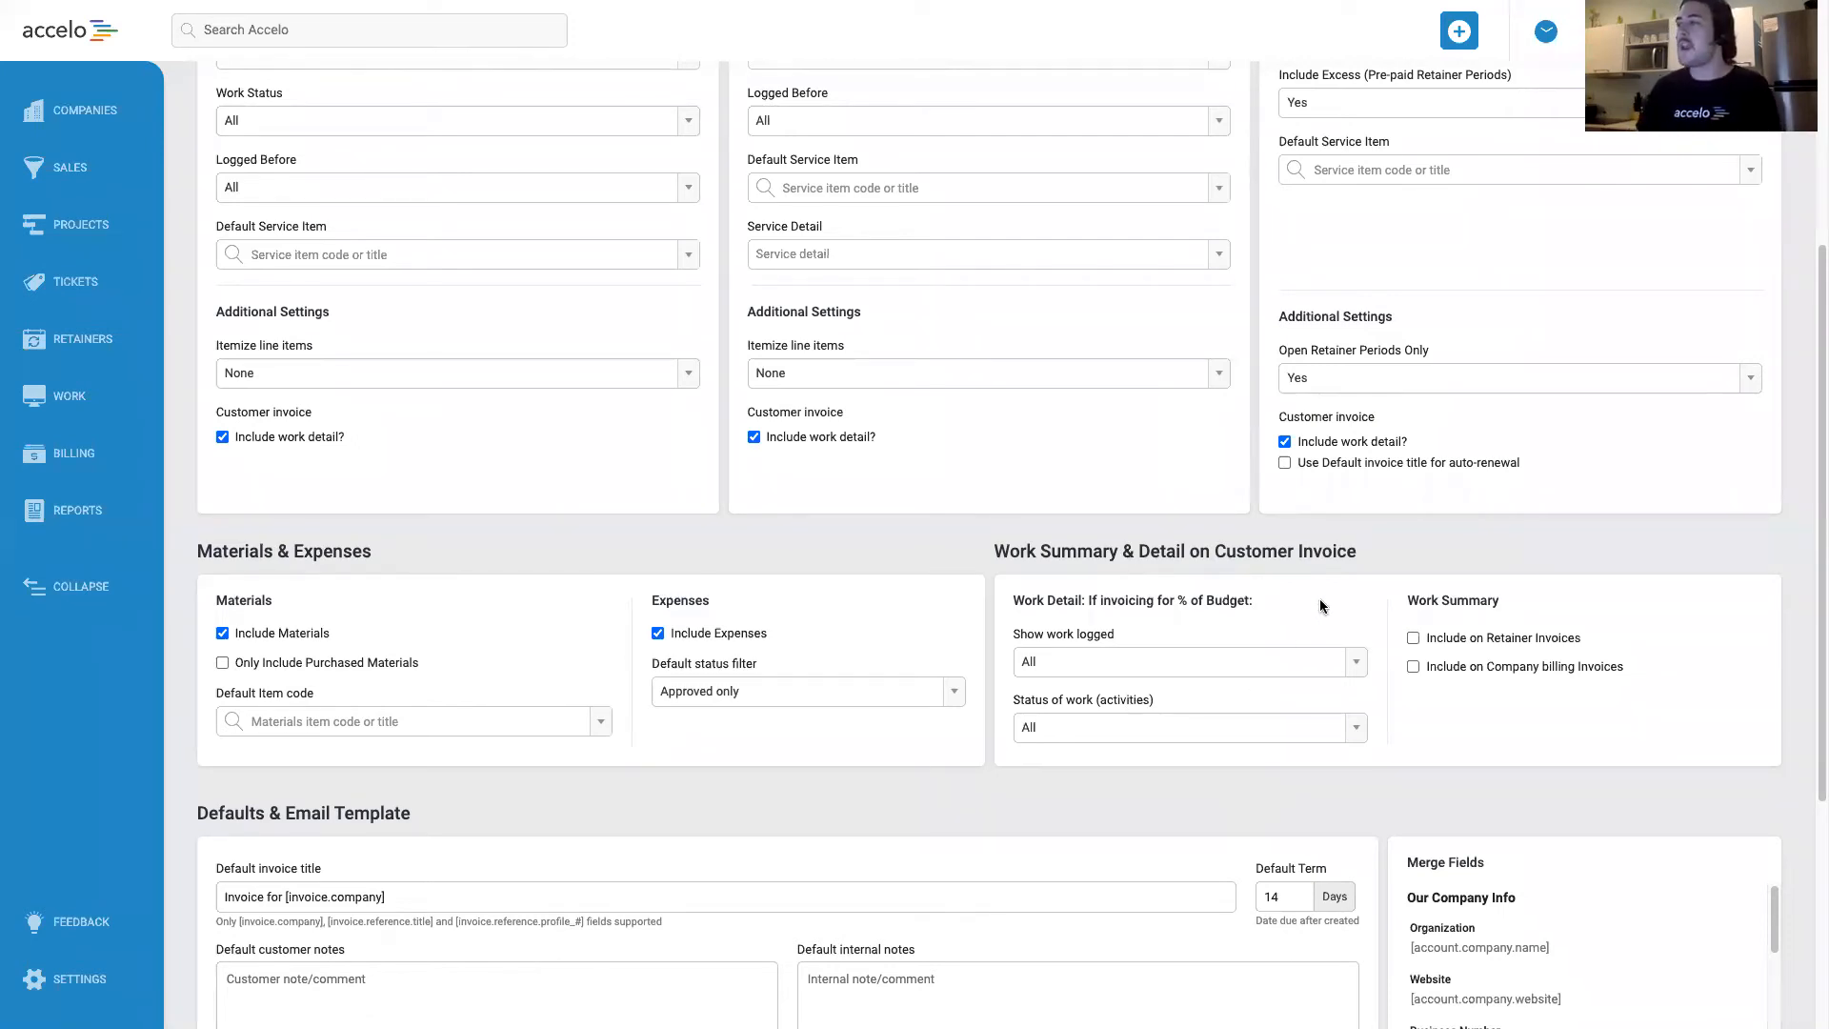
left_click(1439, 647)
left_click(1439, 669)
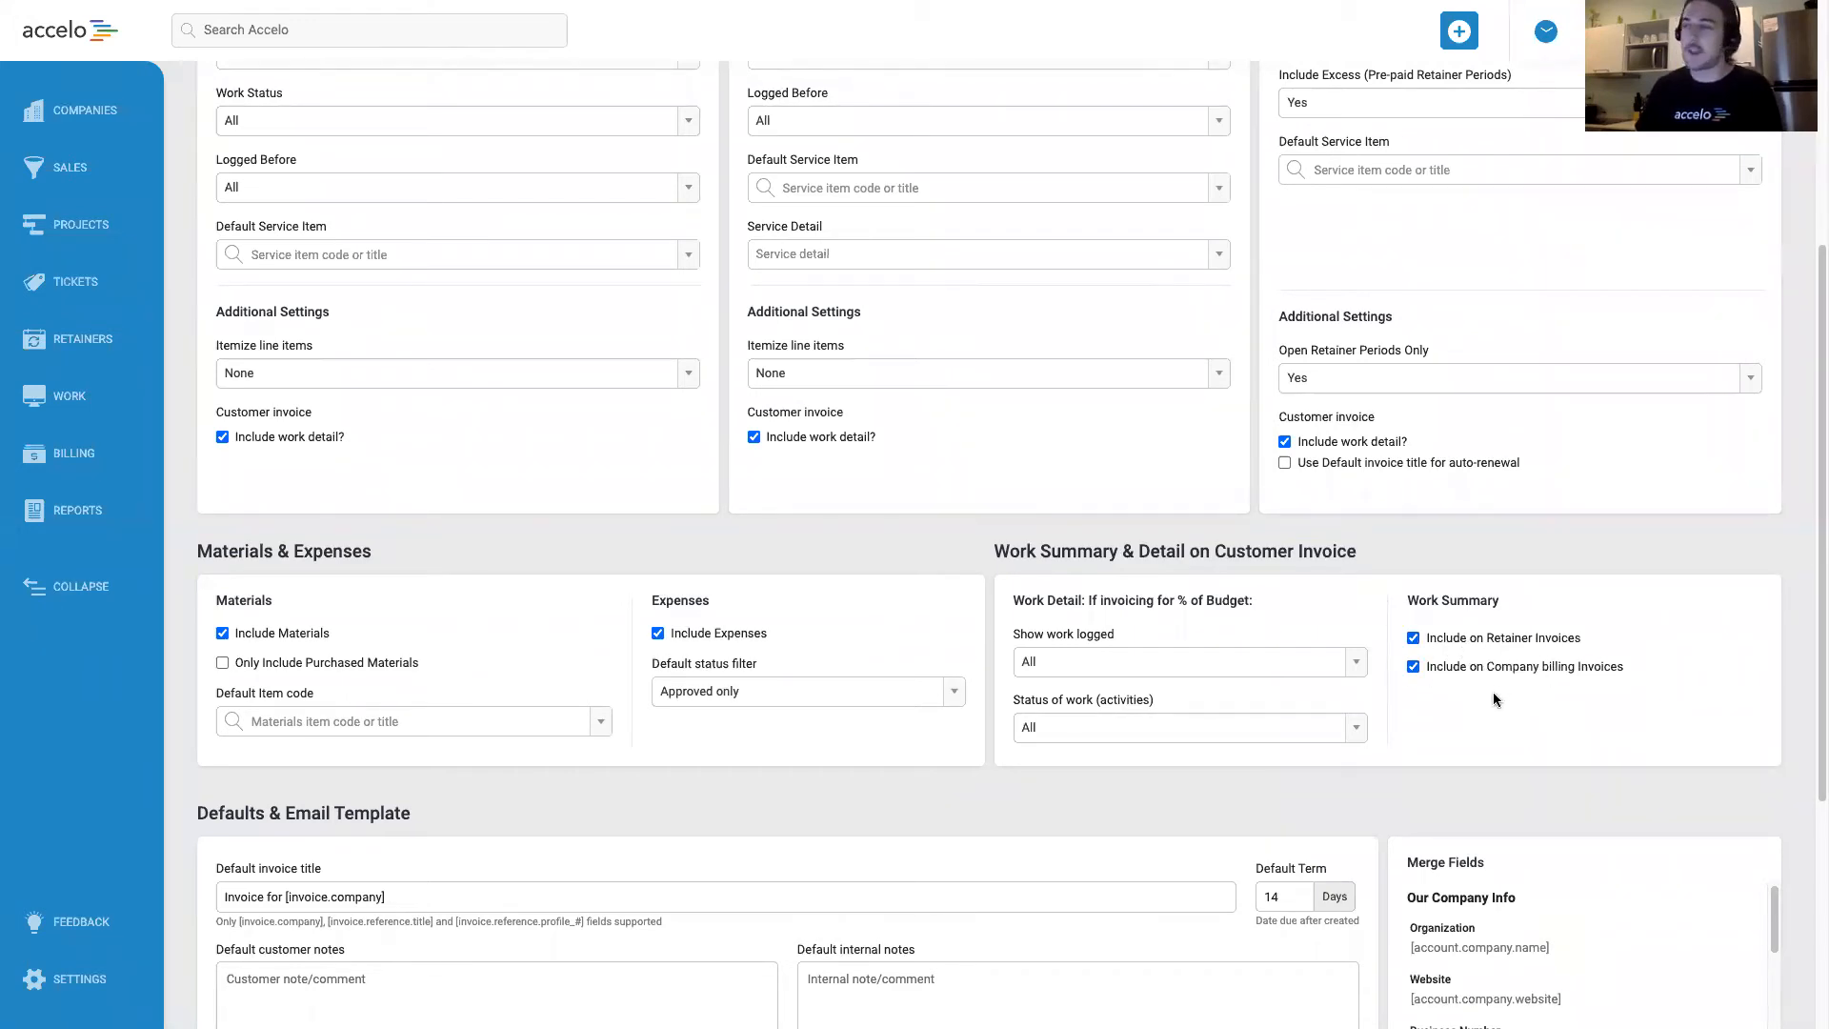
Examine the work logged and work status options for percentage-of-budget invoicing, keeping both set to All.
scroll(1461, 707, "down", 1)
scroll(1457, 709, "down", 1)
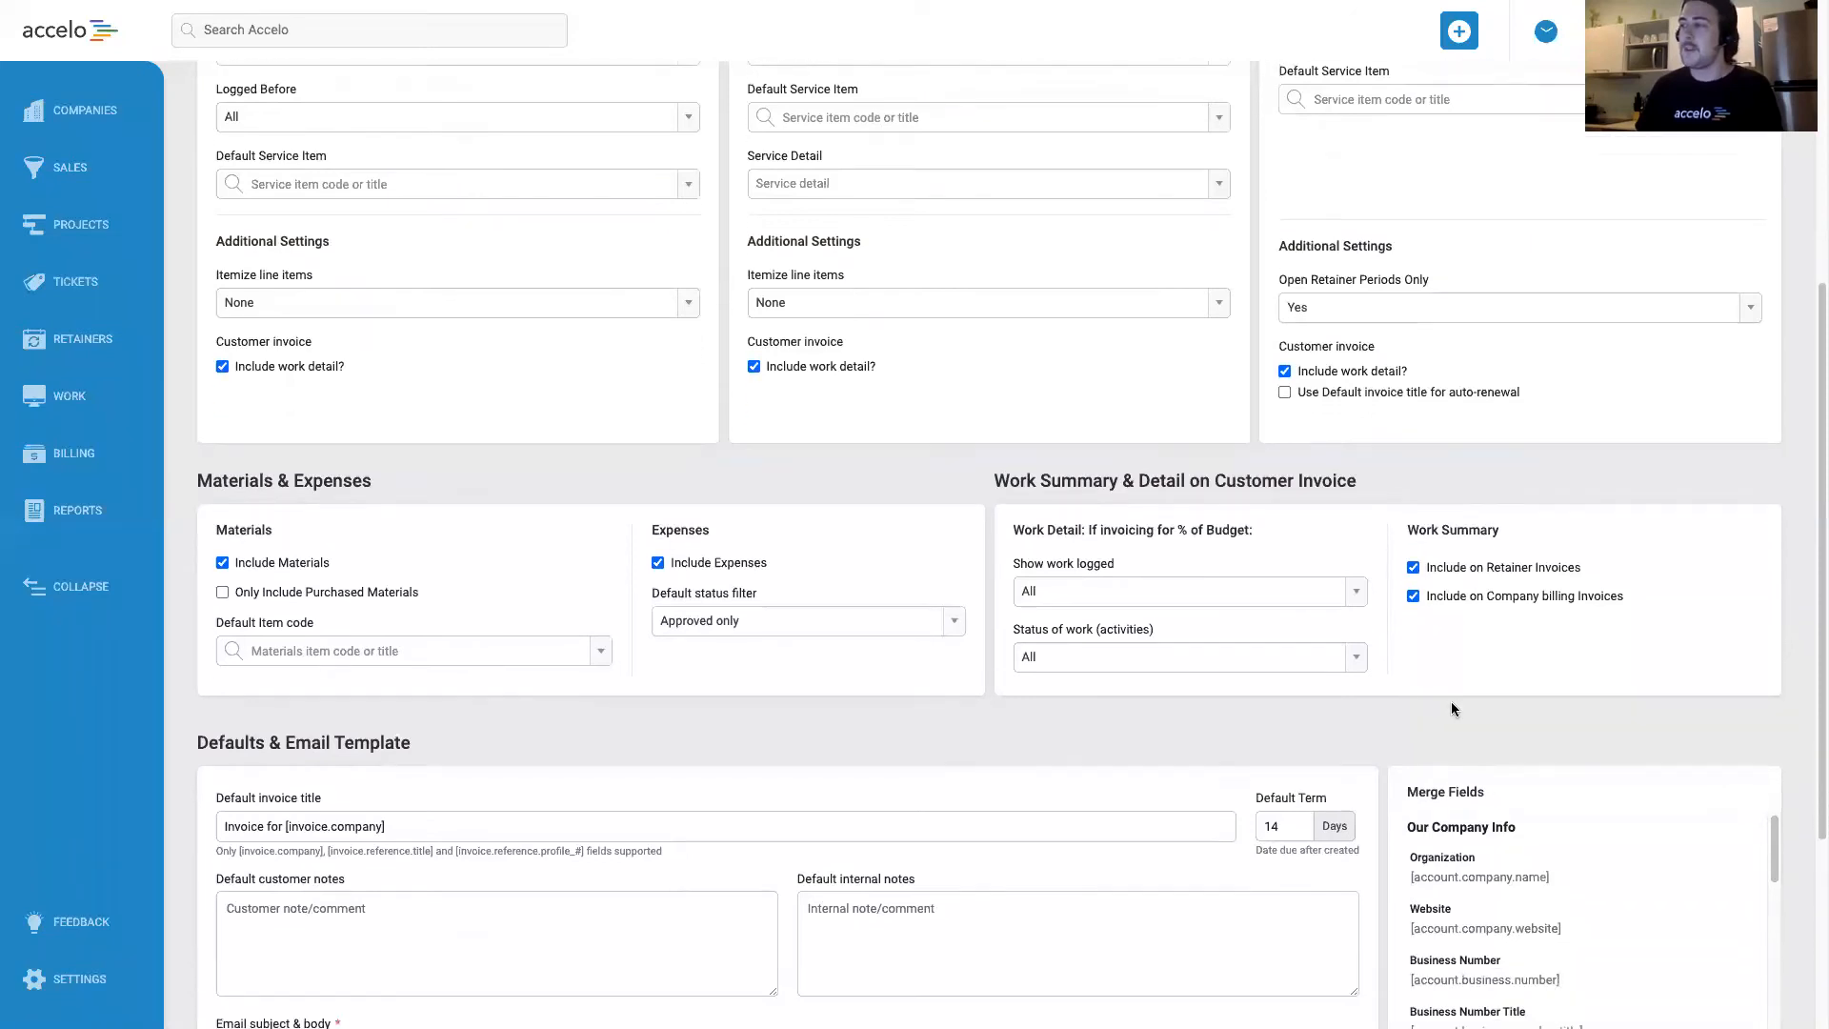
left_click(1358, 591)
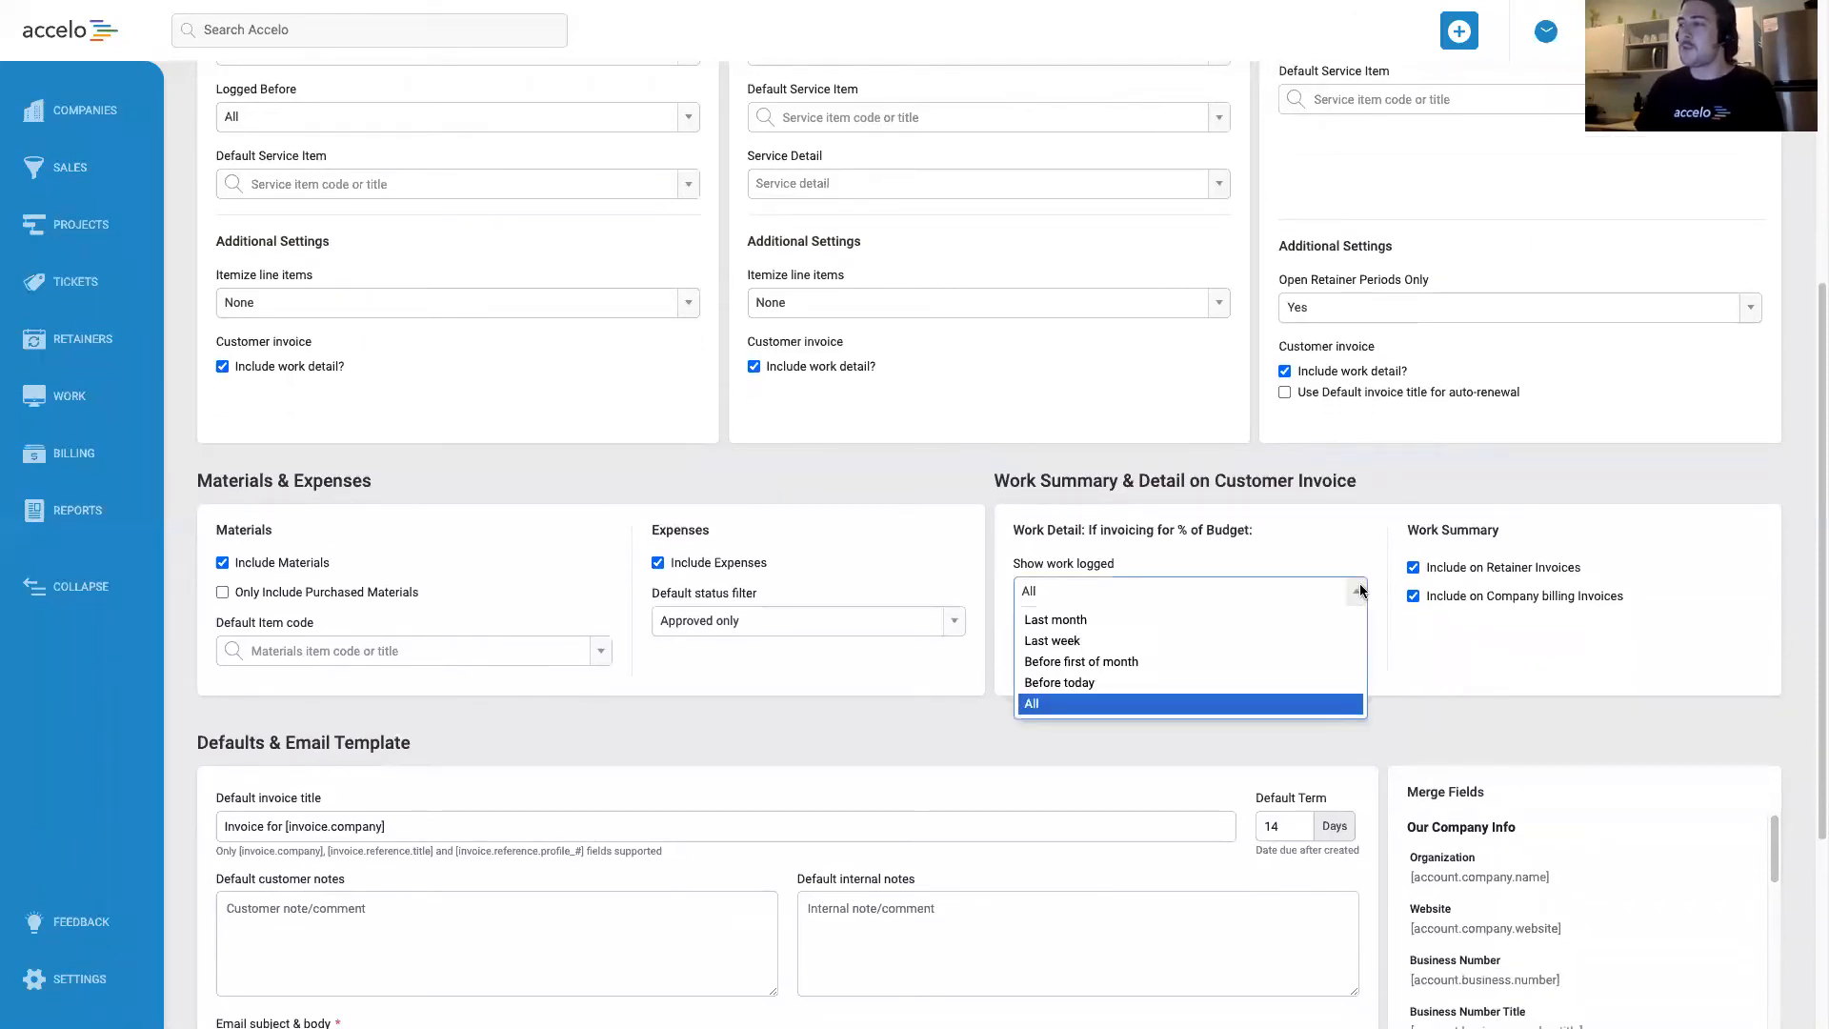
left_click(1351, 562)
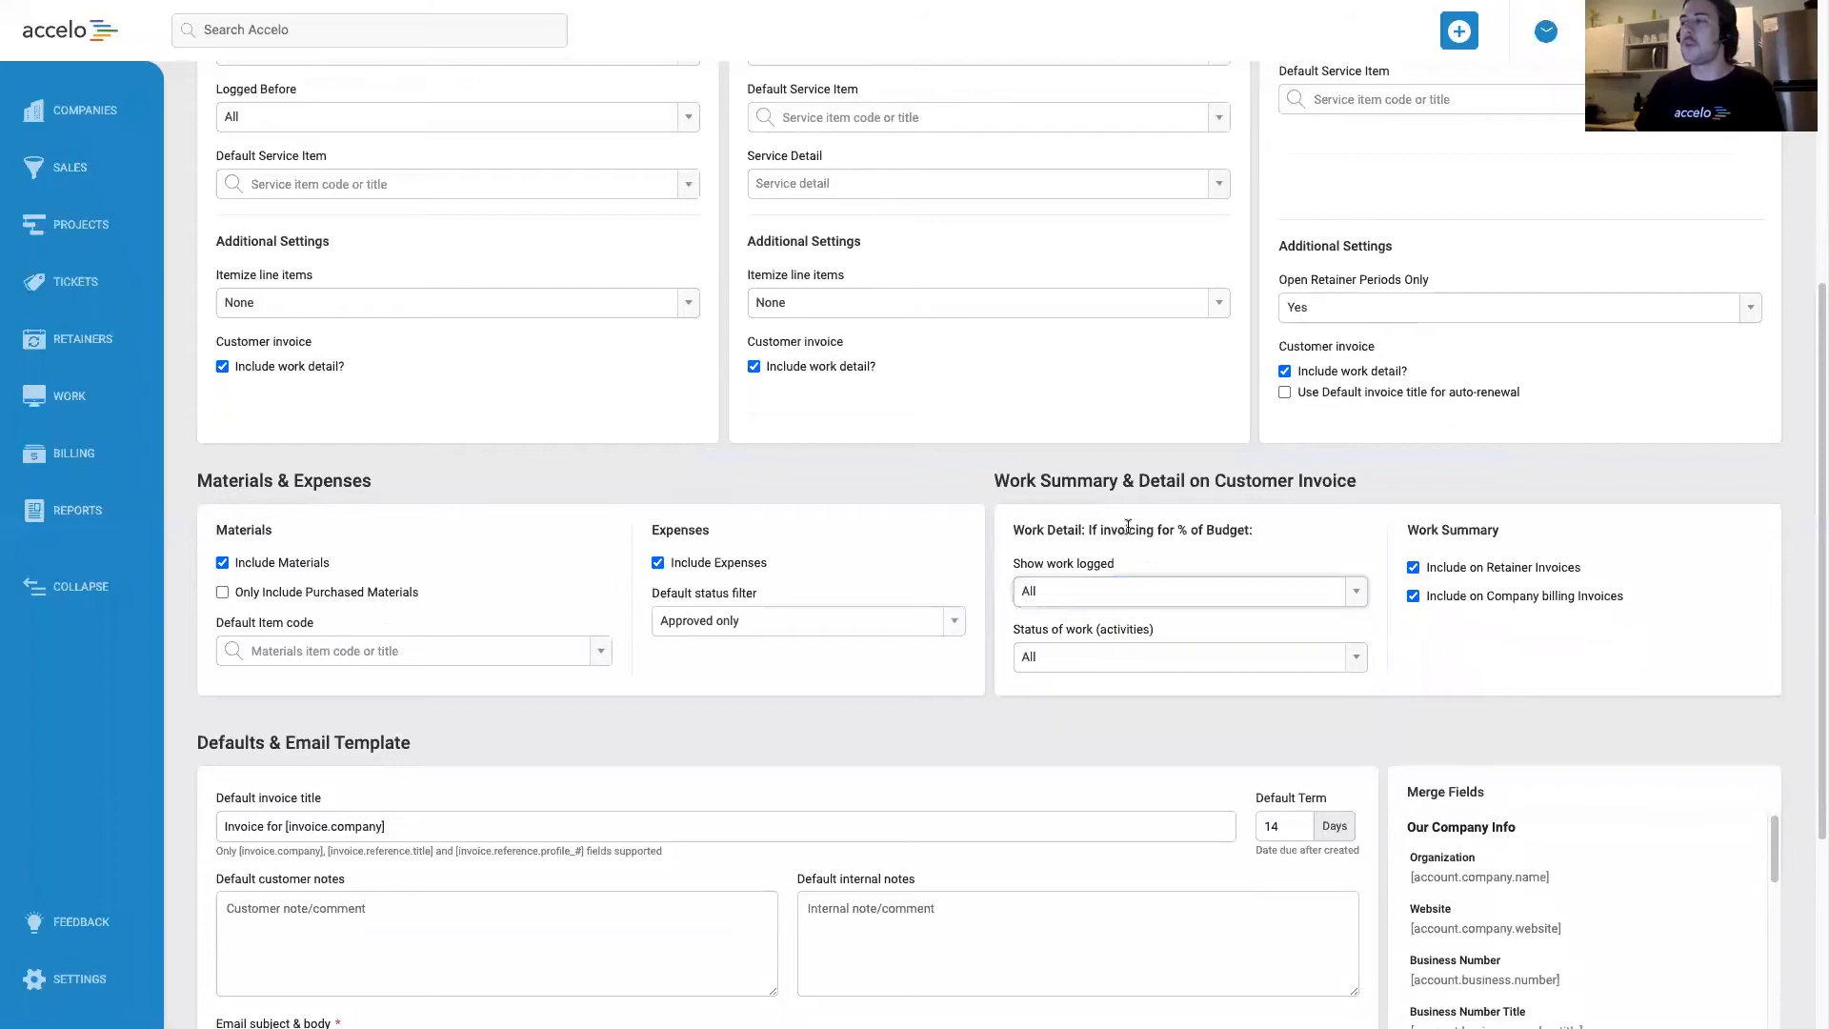
left_click(1336, 585)
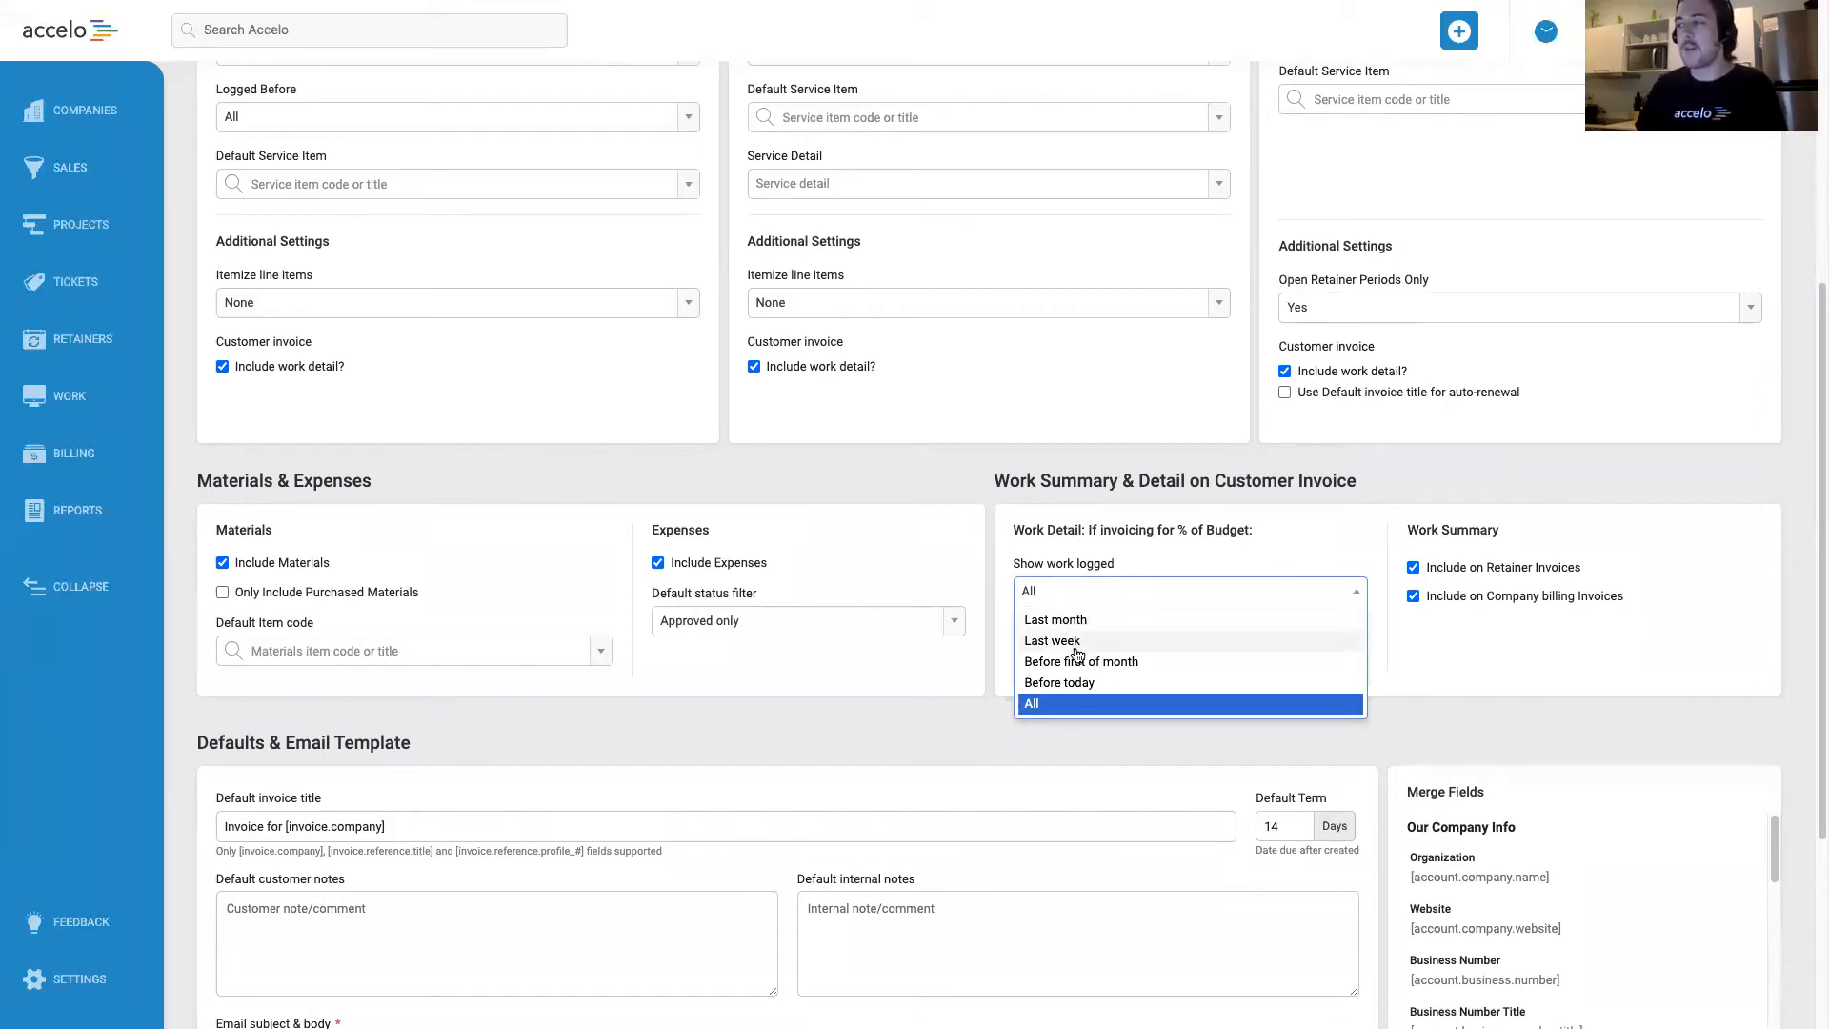
left_click(1105, 703)
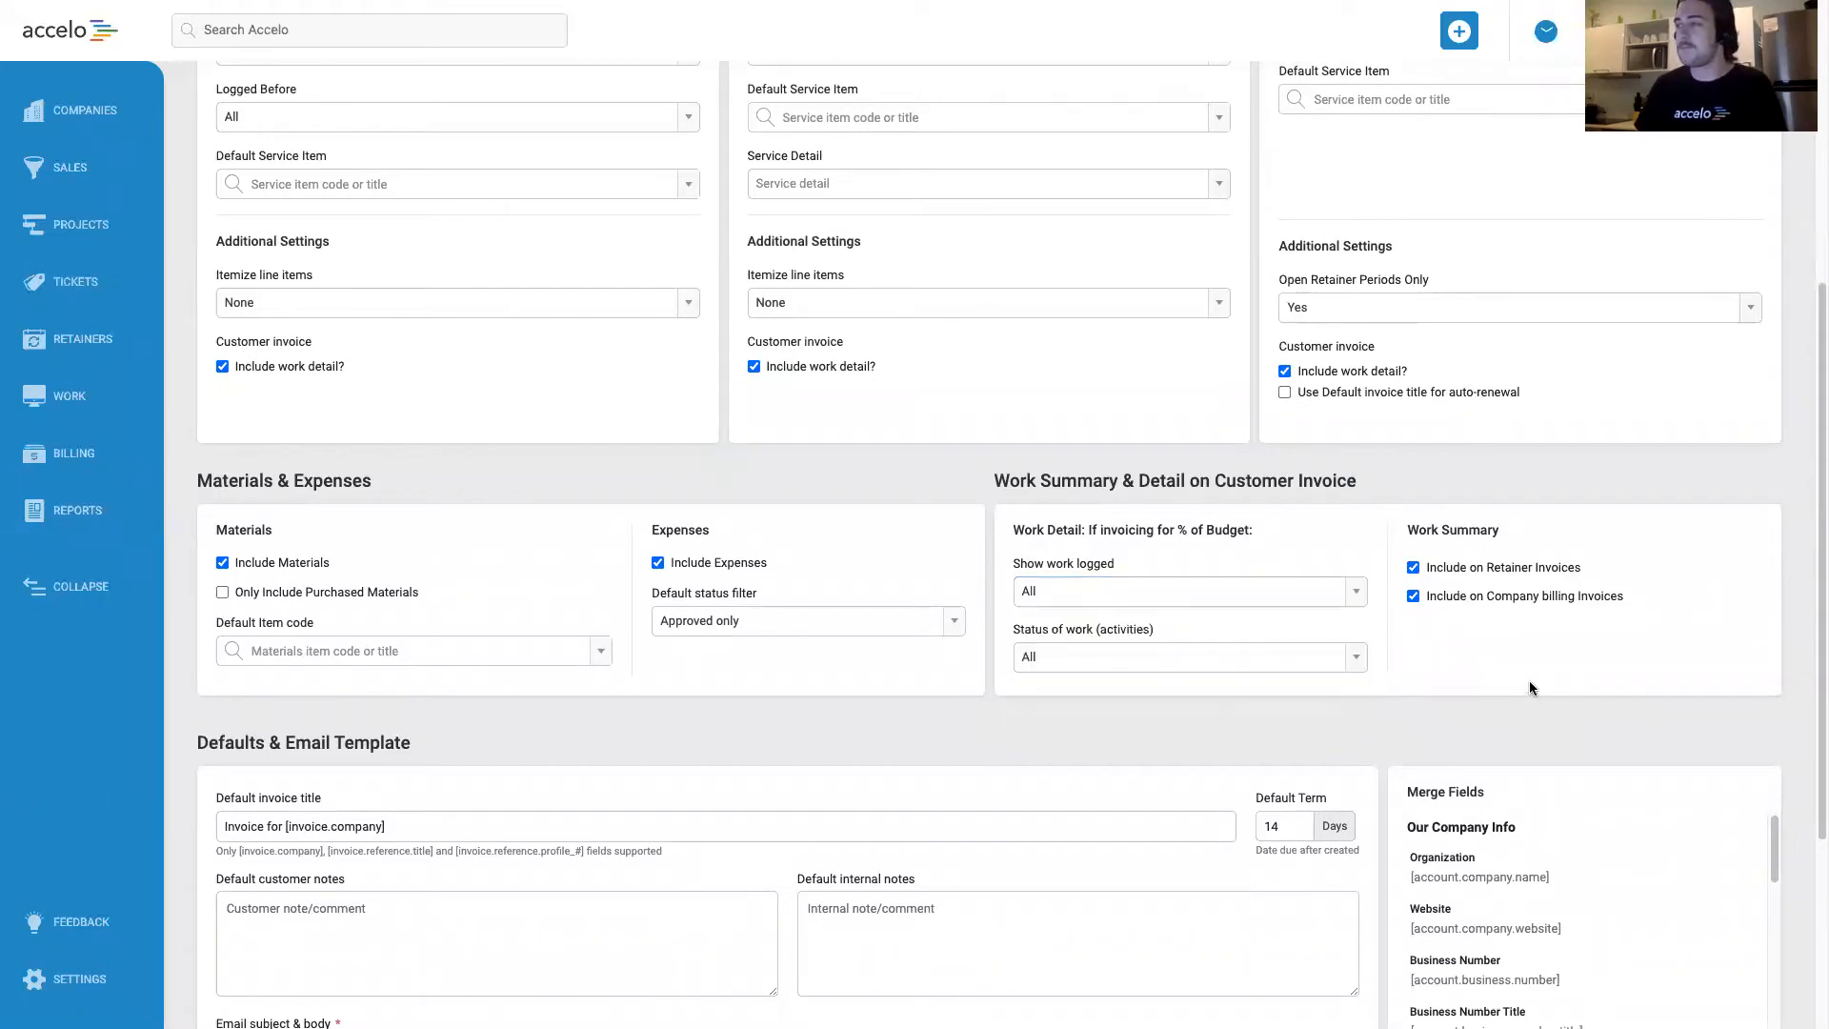
left_click(1356, 659)
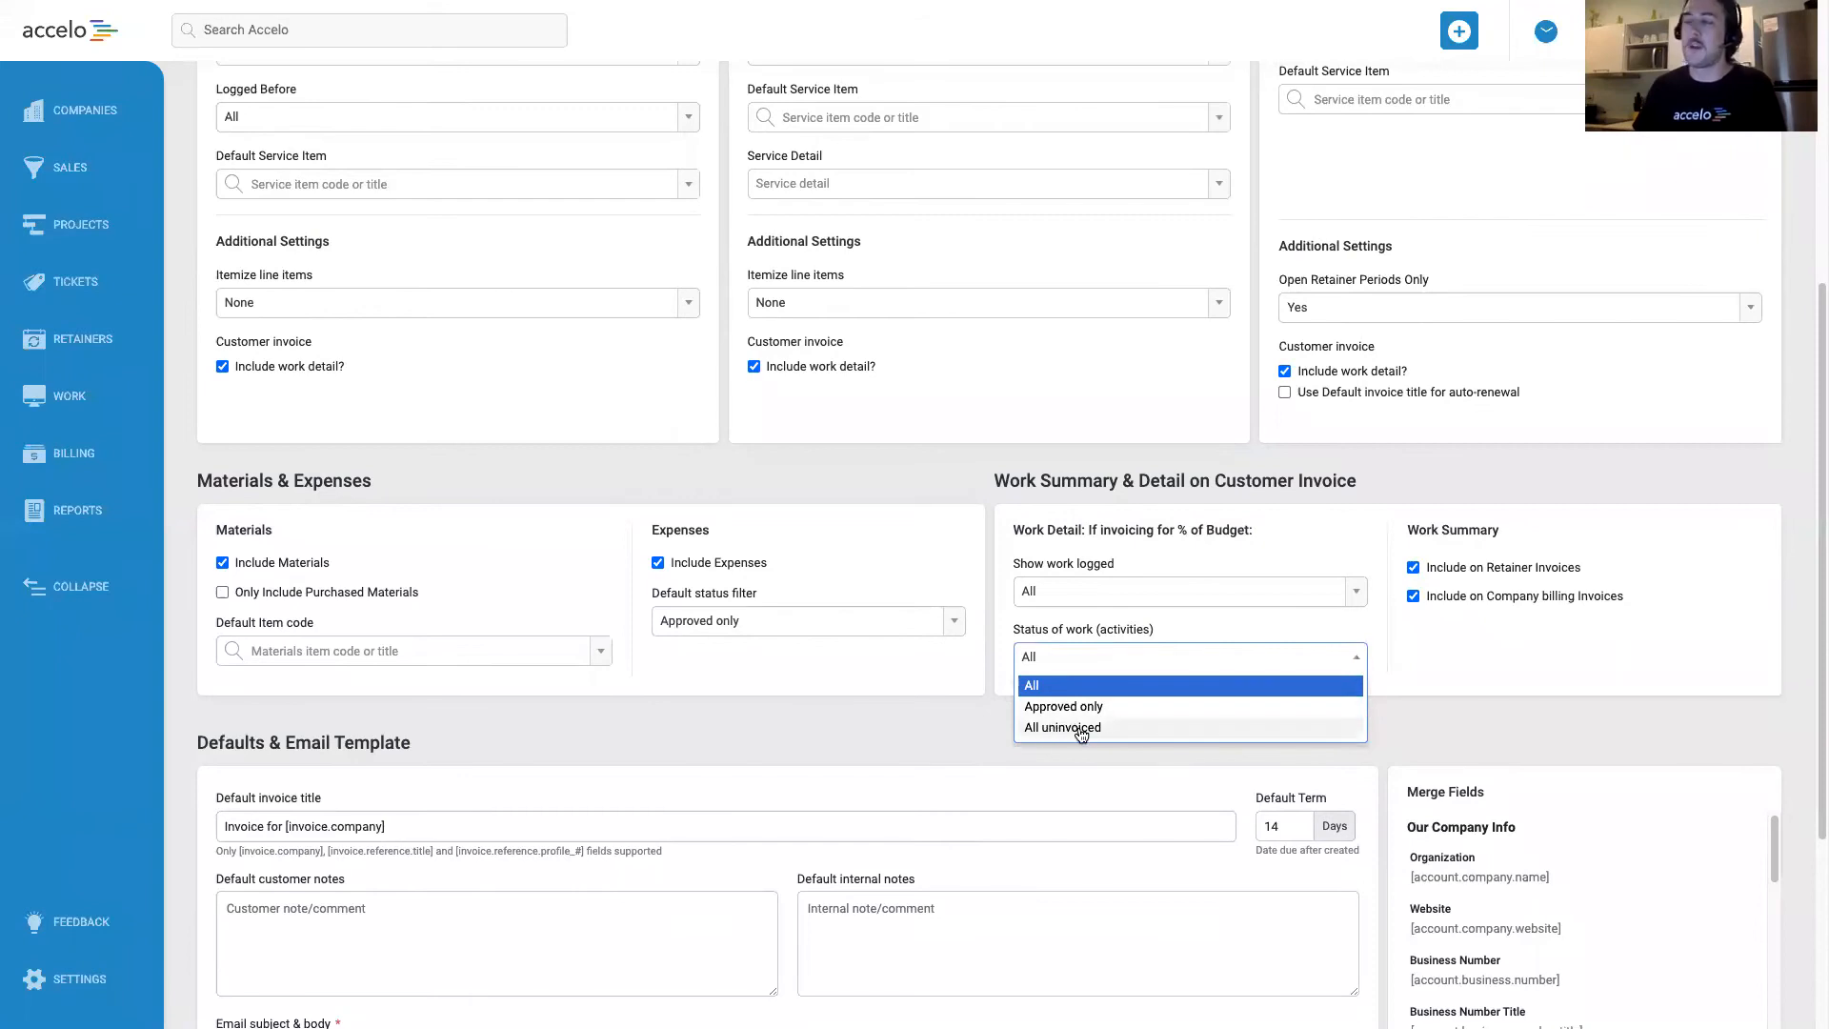
left_click(1460, 667)
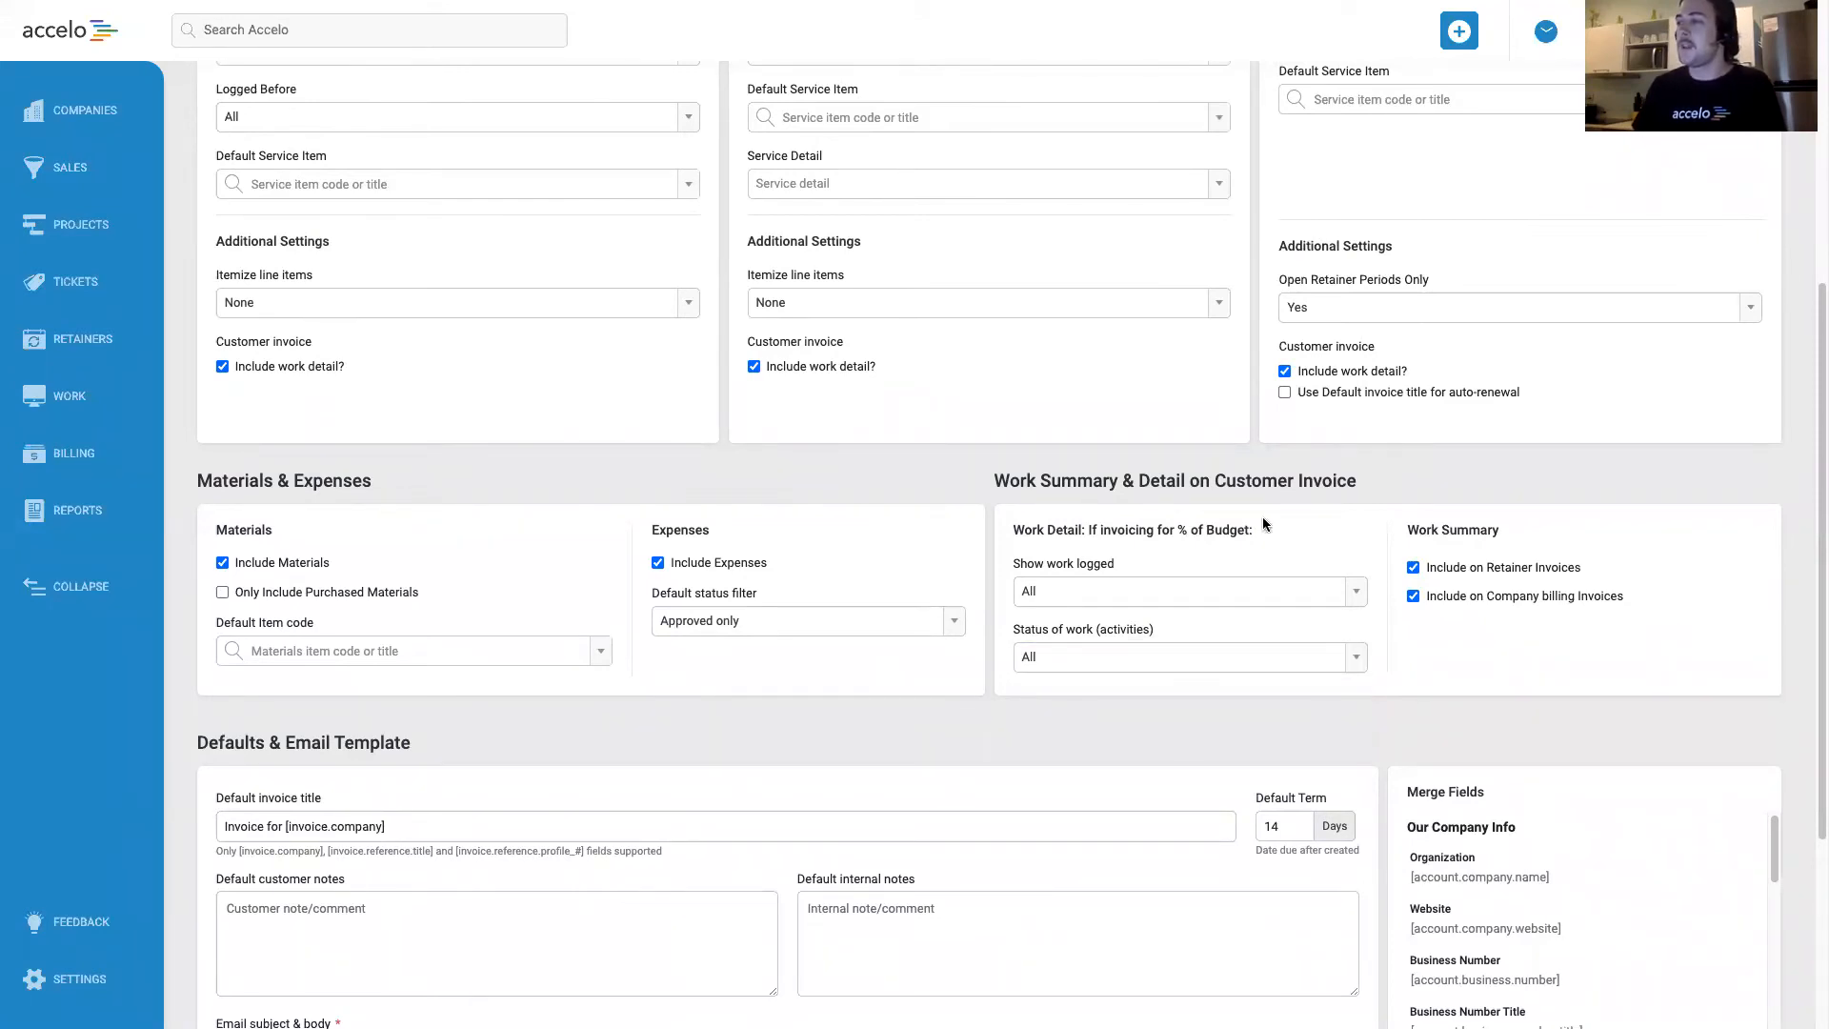
Exclude expenses from the template and save it.
left_click(657, 562)
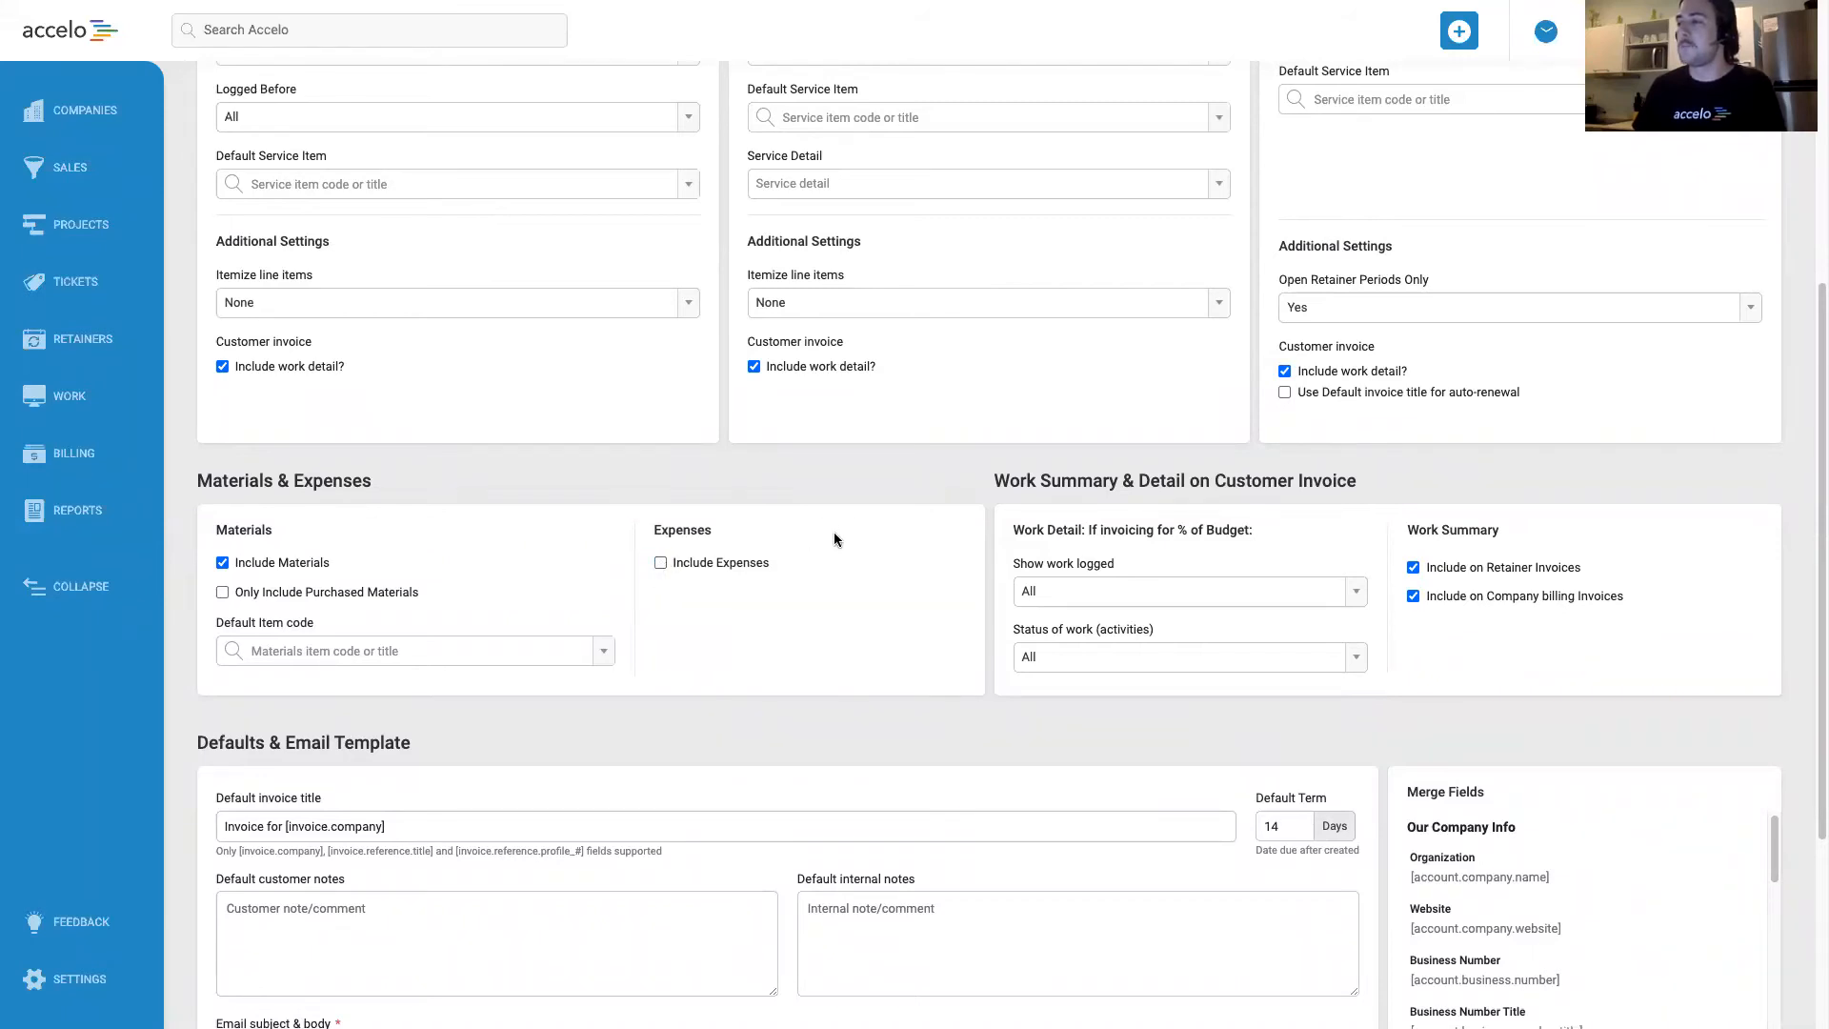
scroll(833, 531, "down", 4)
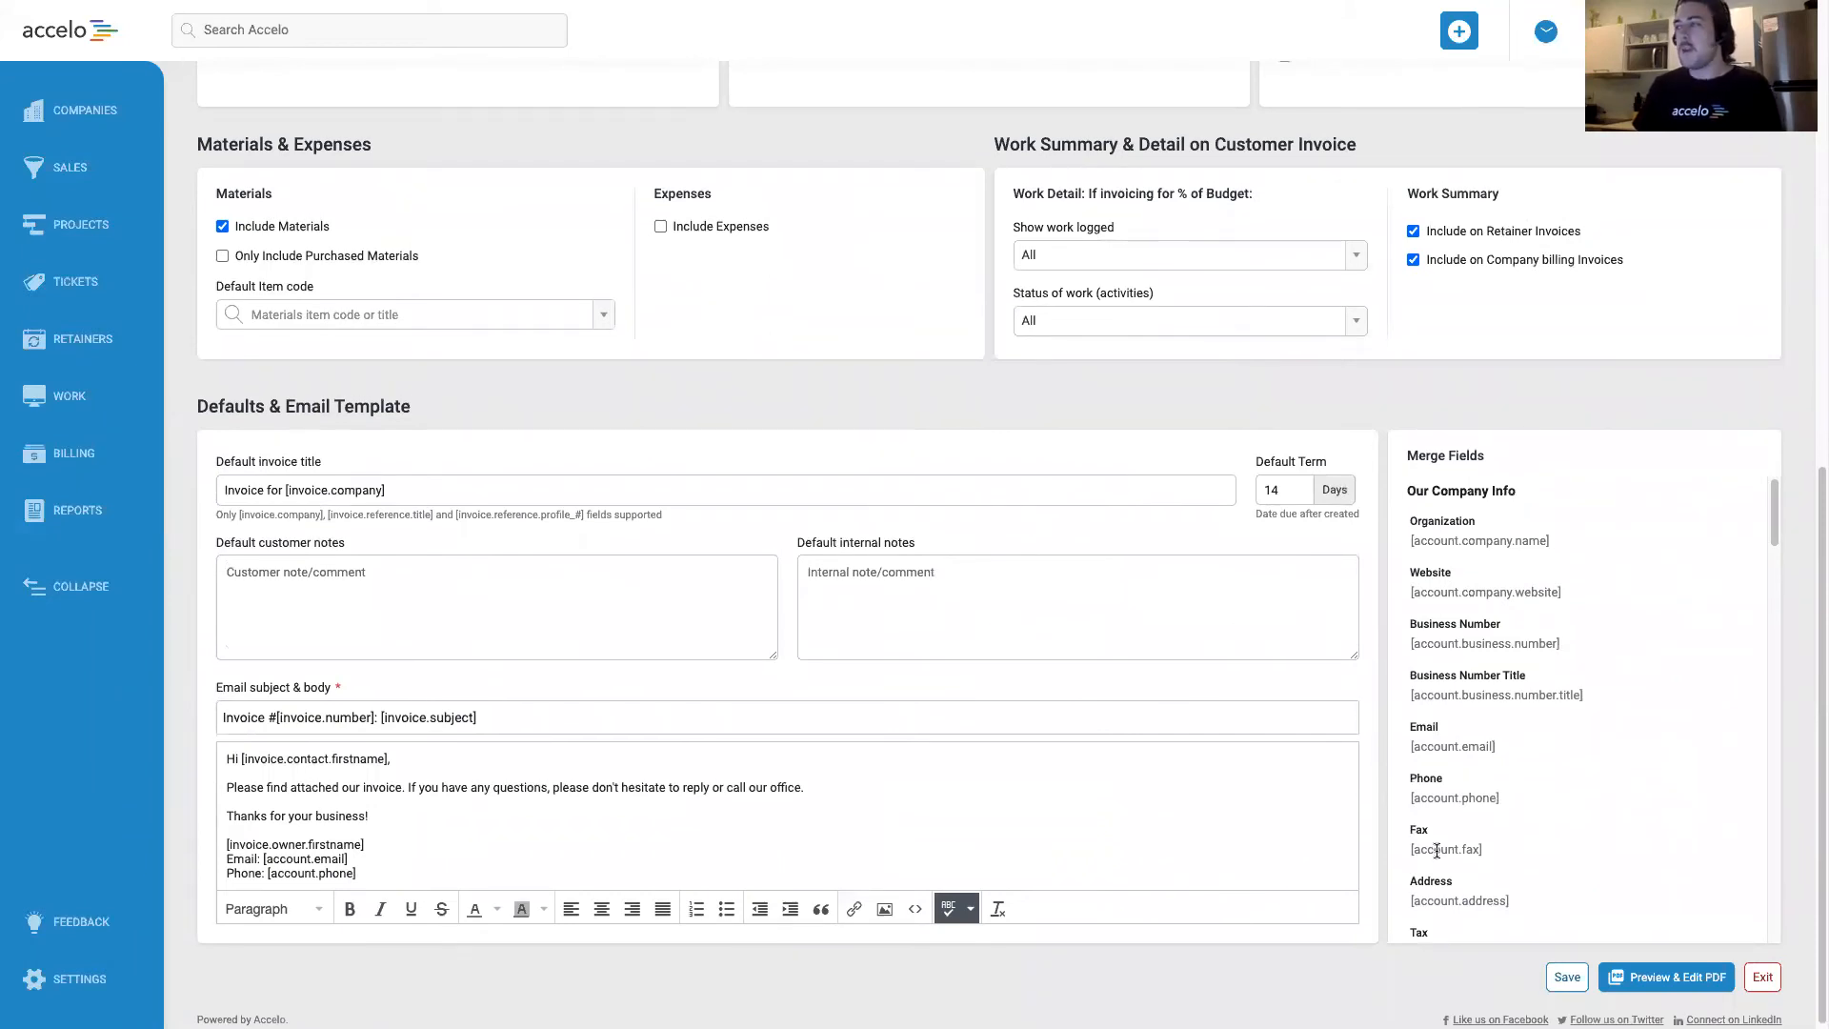
left_click(1567, 973)
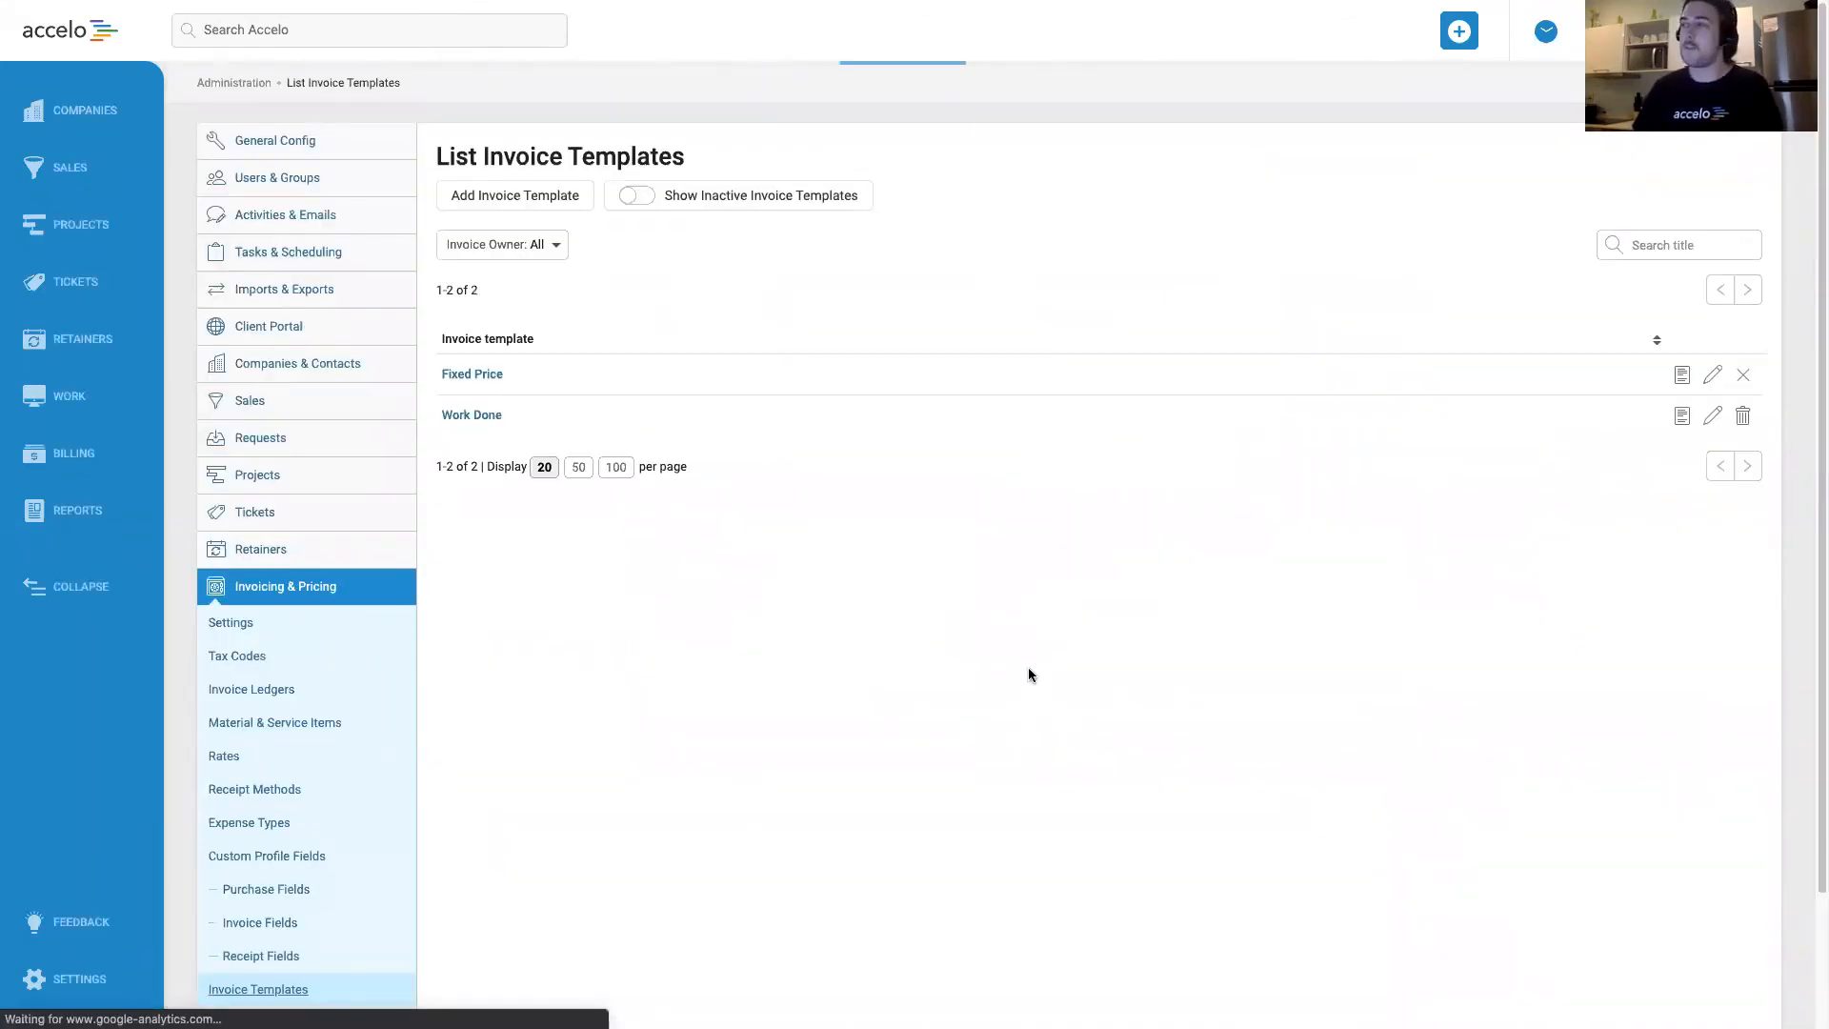
Open the PDF layout of the Work Done invoice template for editing and look over its Work Detail section.
left_click(1712, 417)
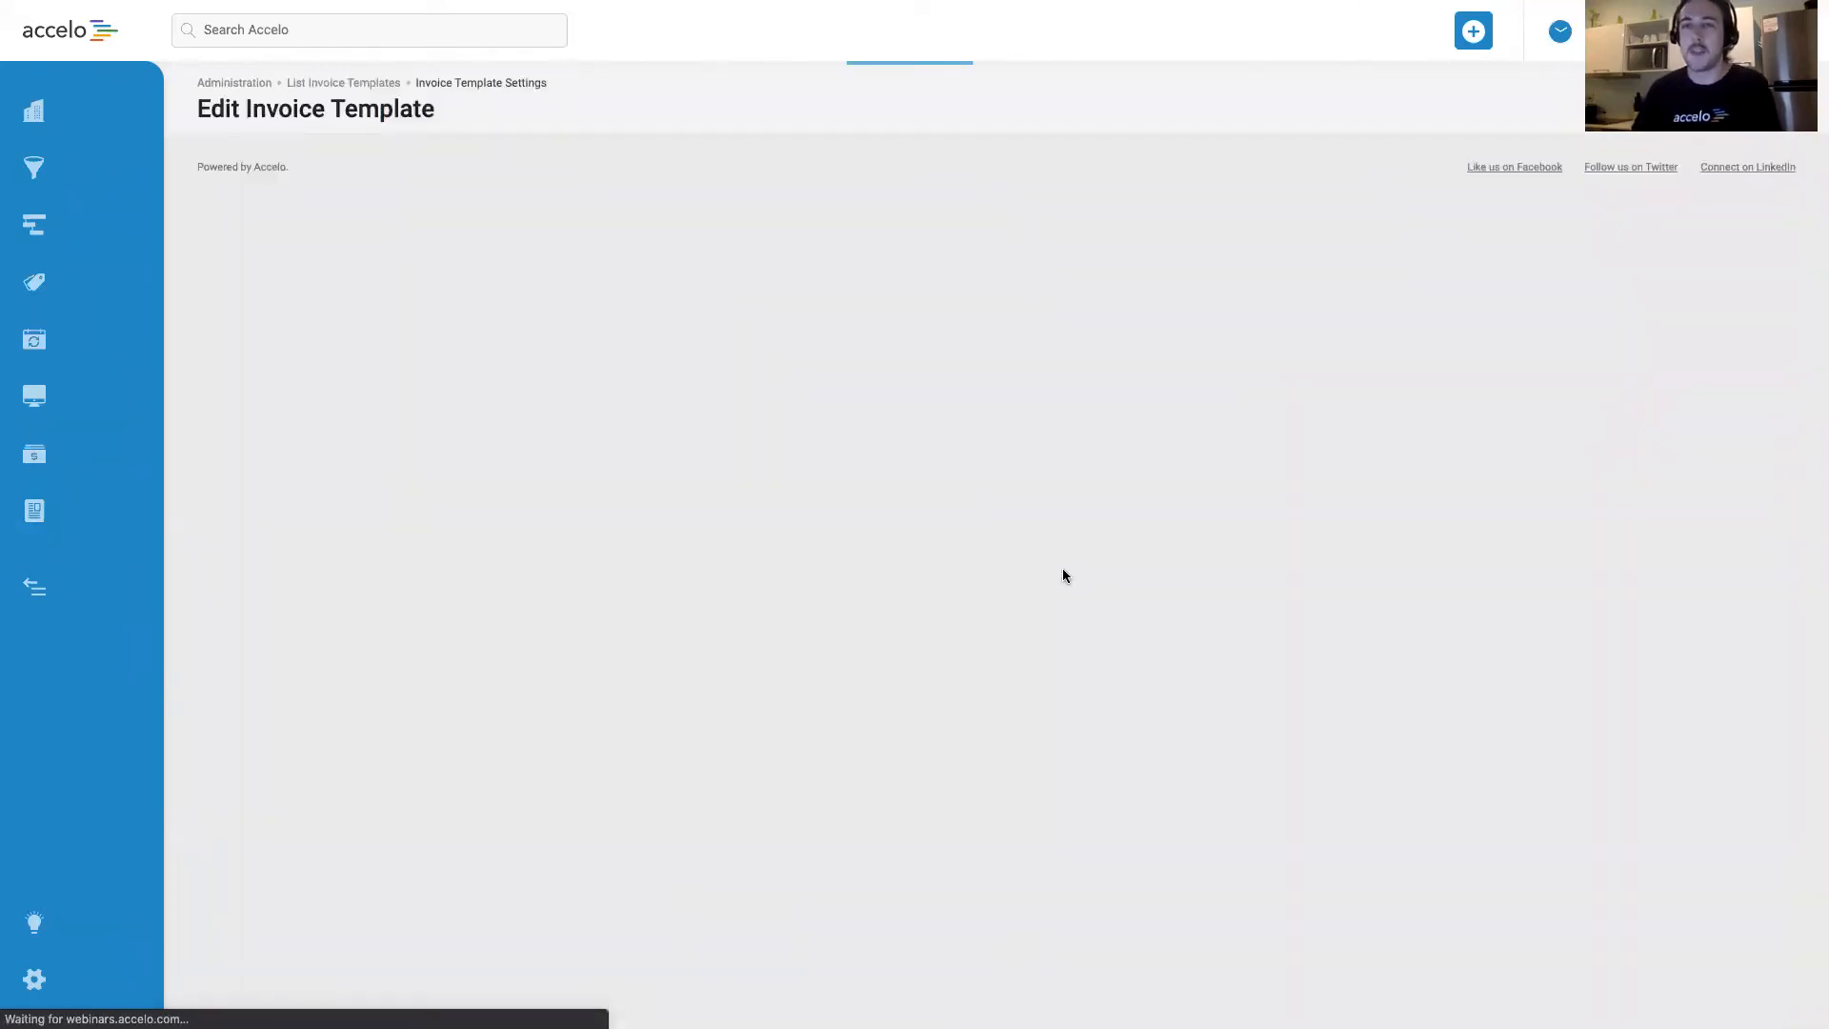
scroll(1255, 553, "down", 5)
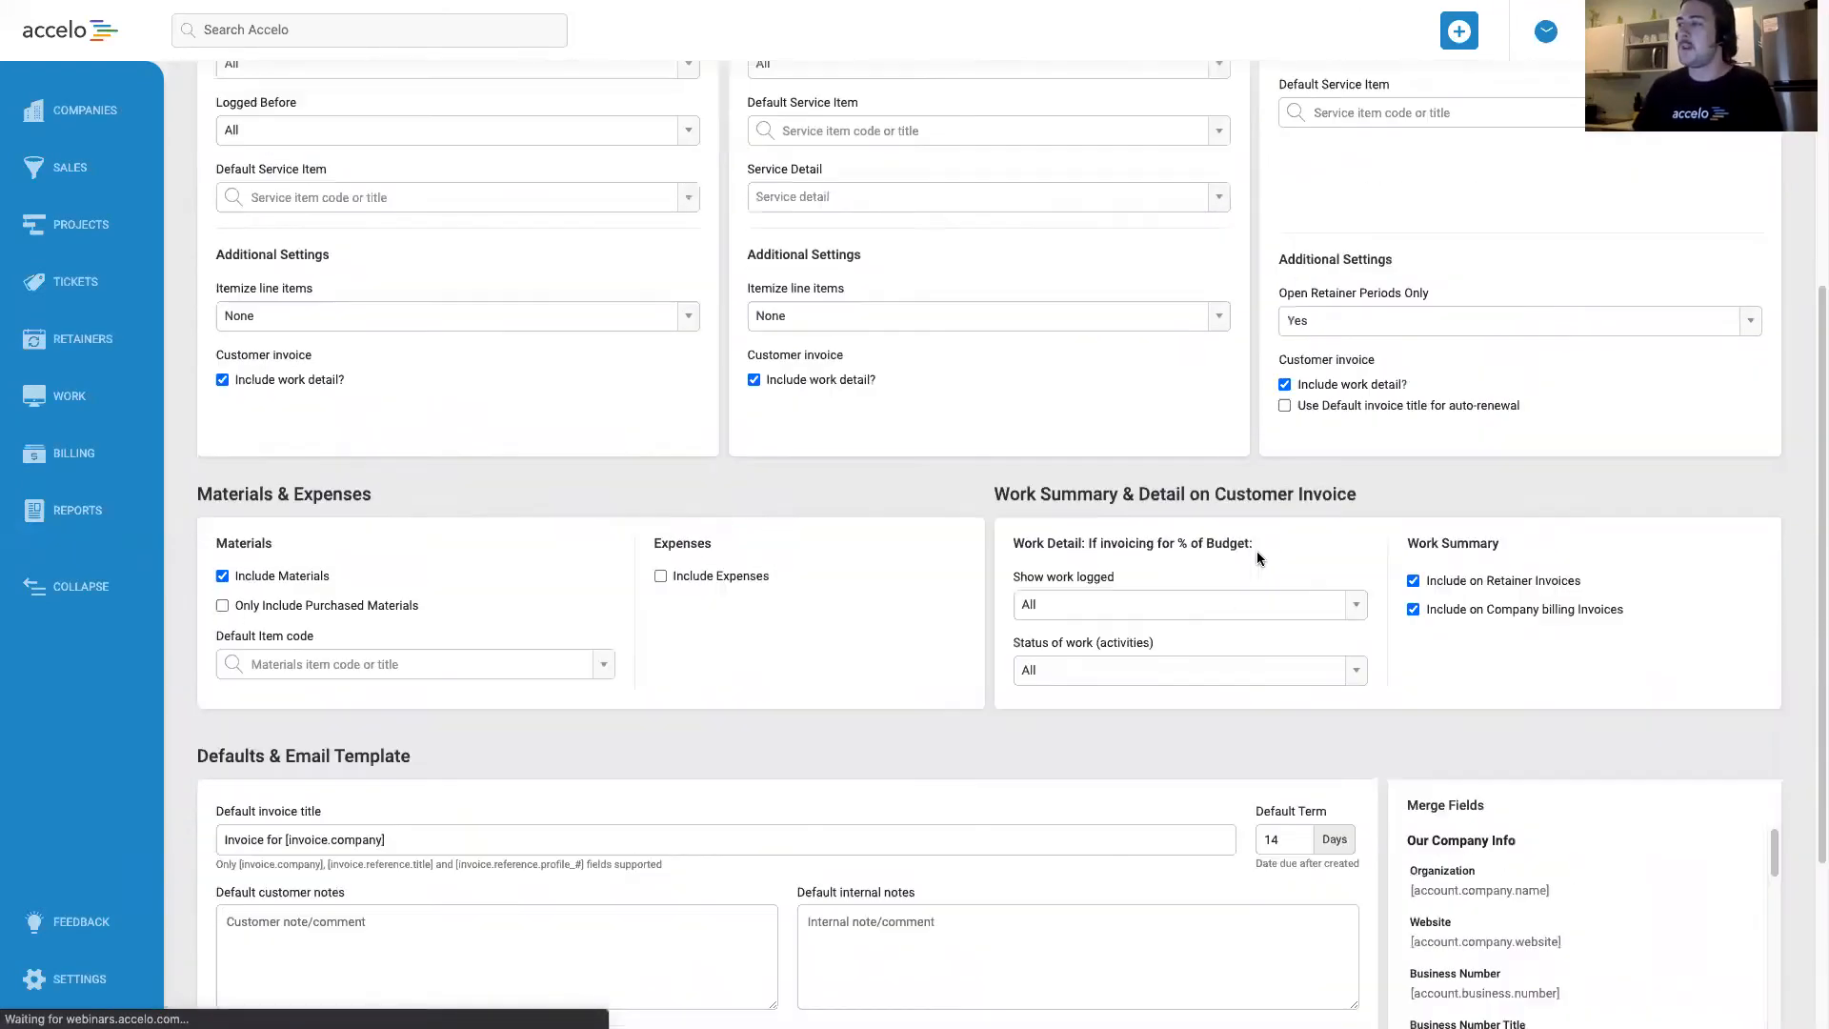
scroll(1256, 550, "down", 4)
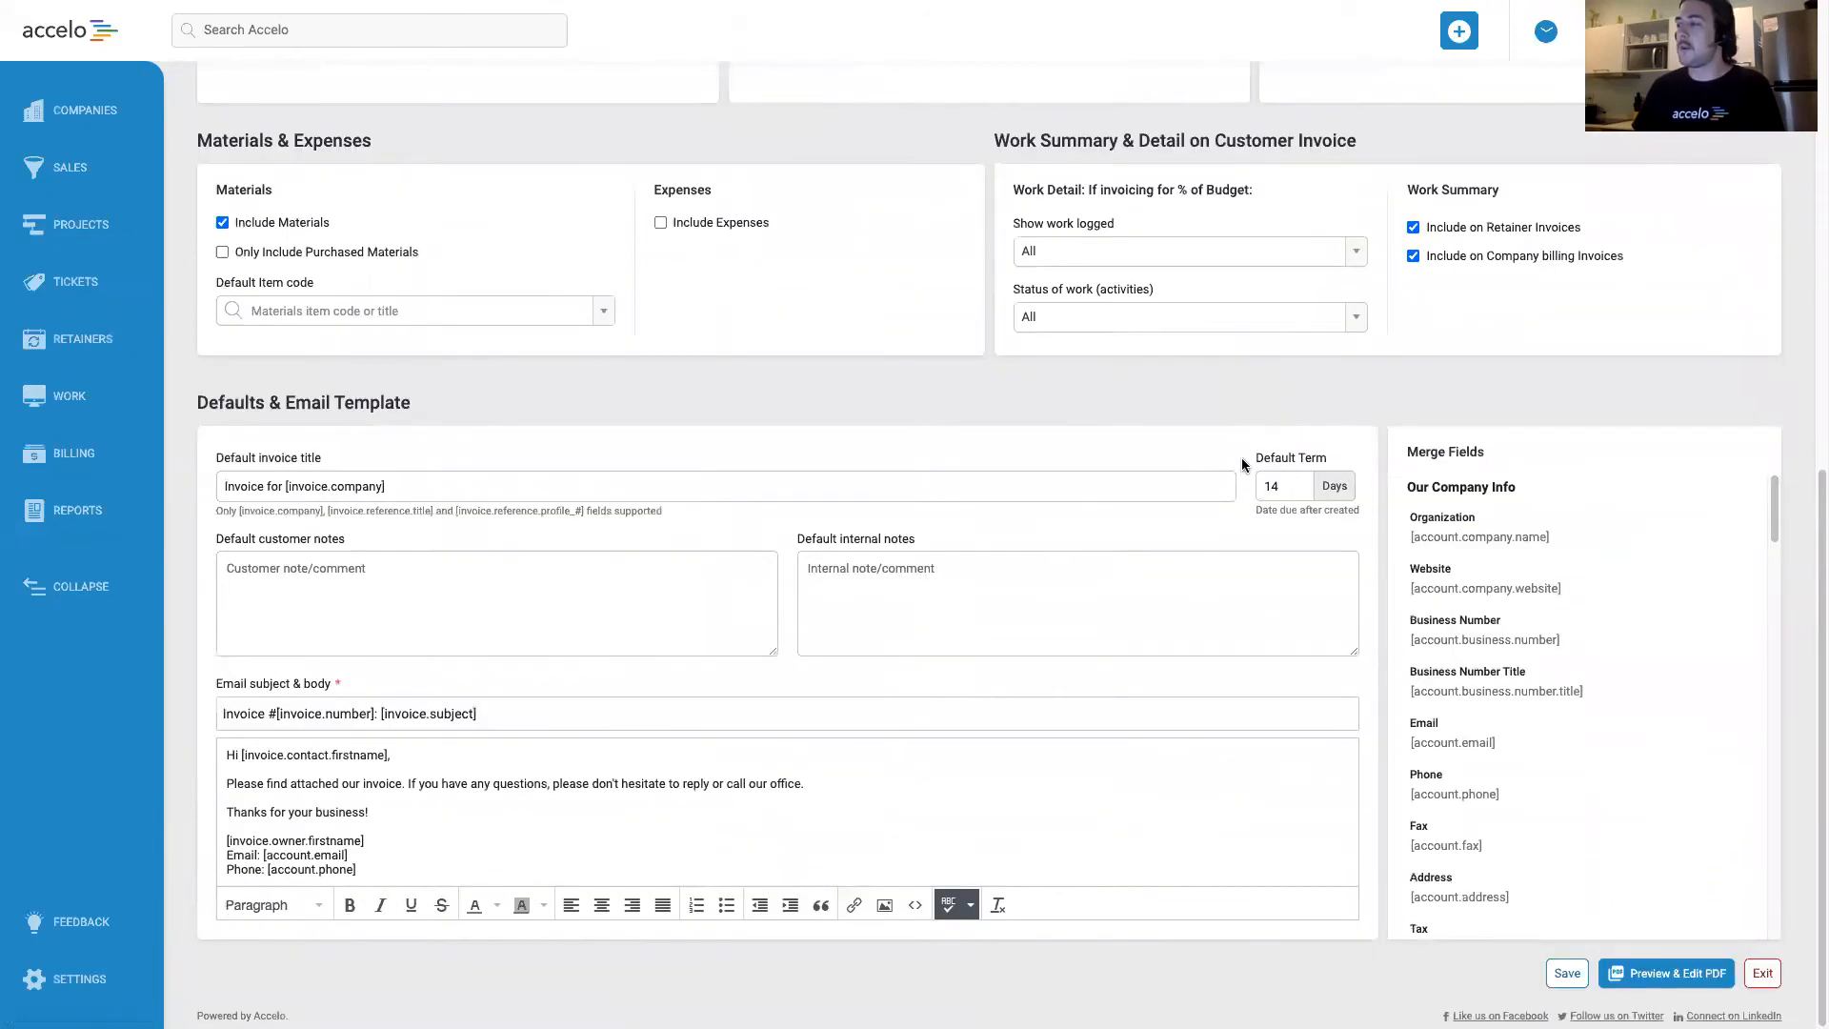
left_click(1674, 976)
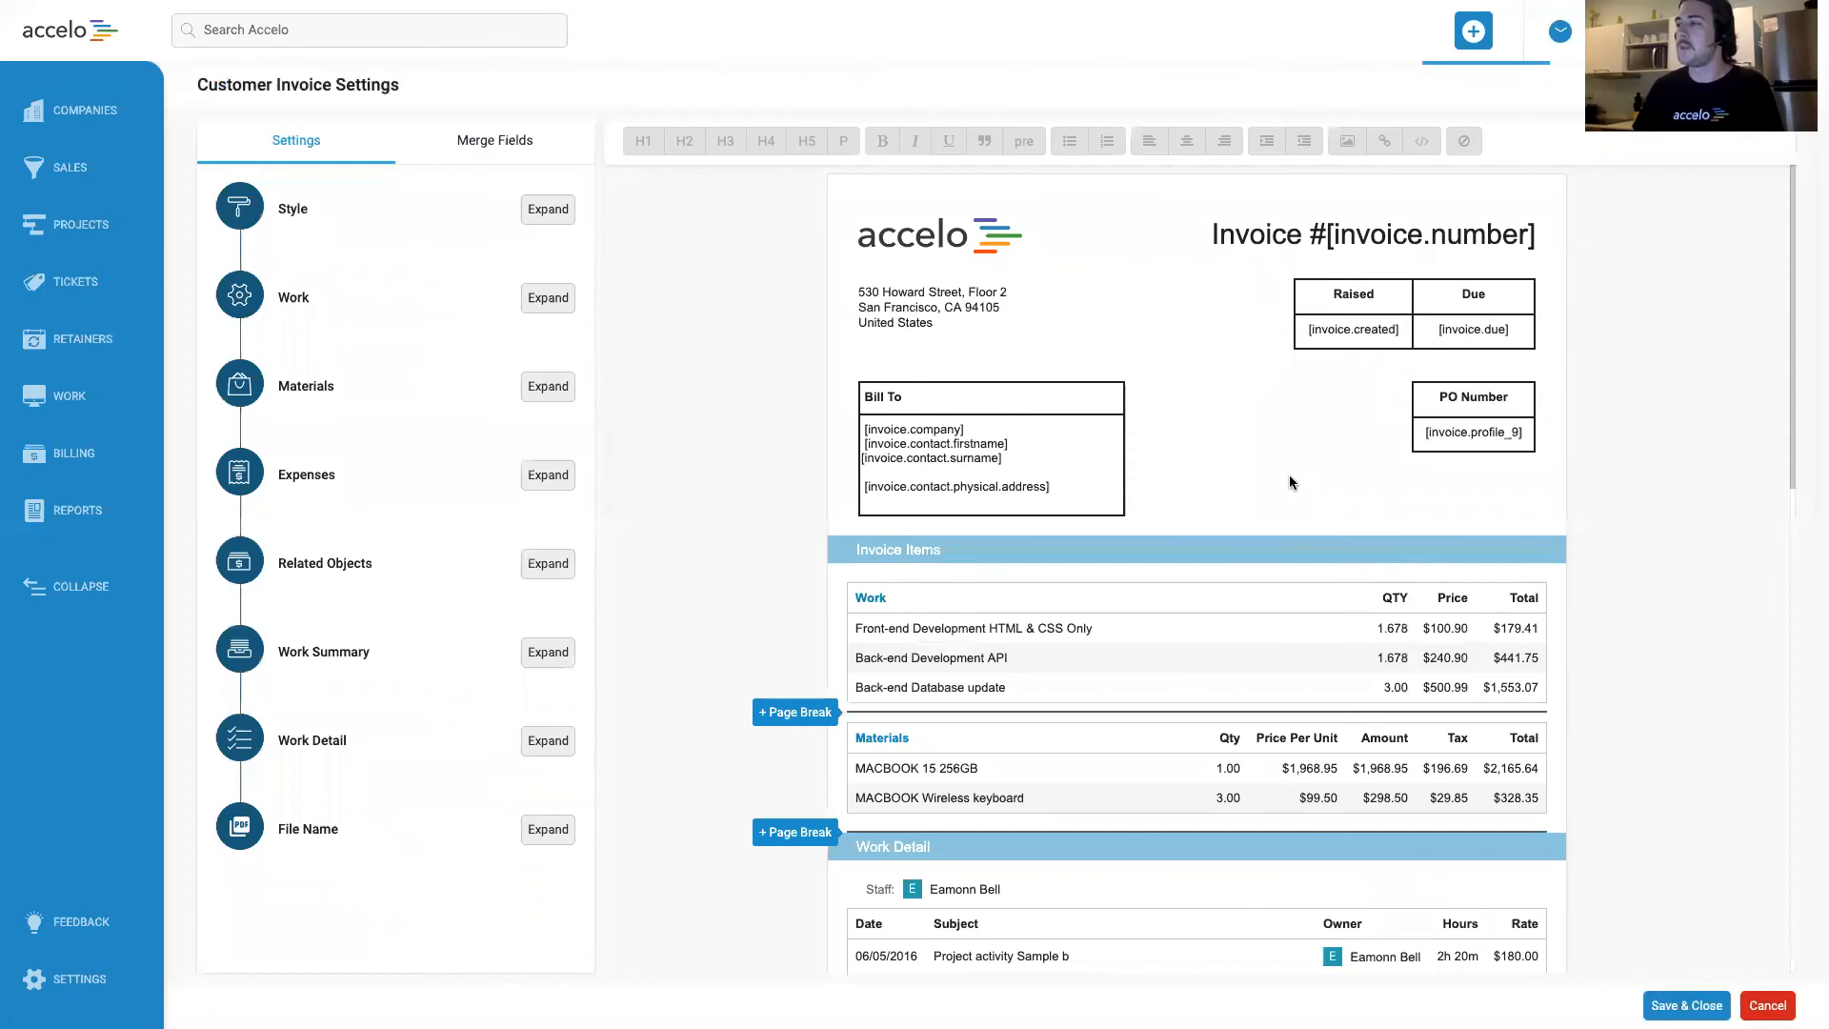
scroll(1278, 480, "down", 5)
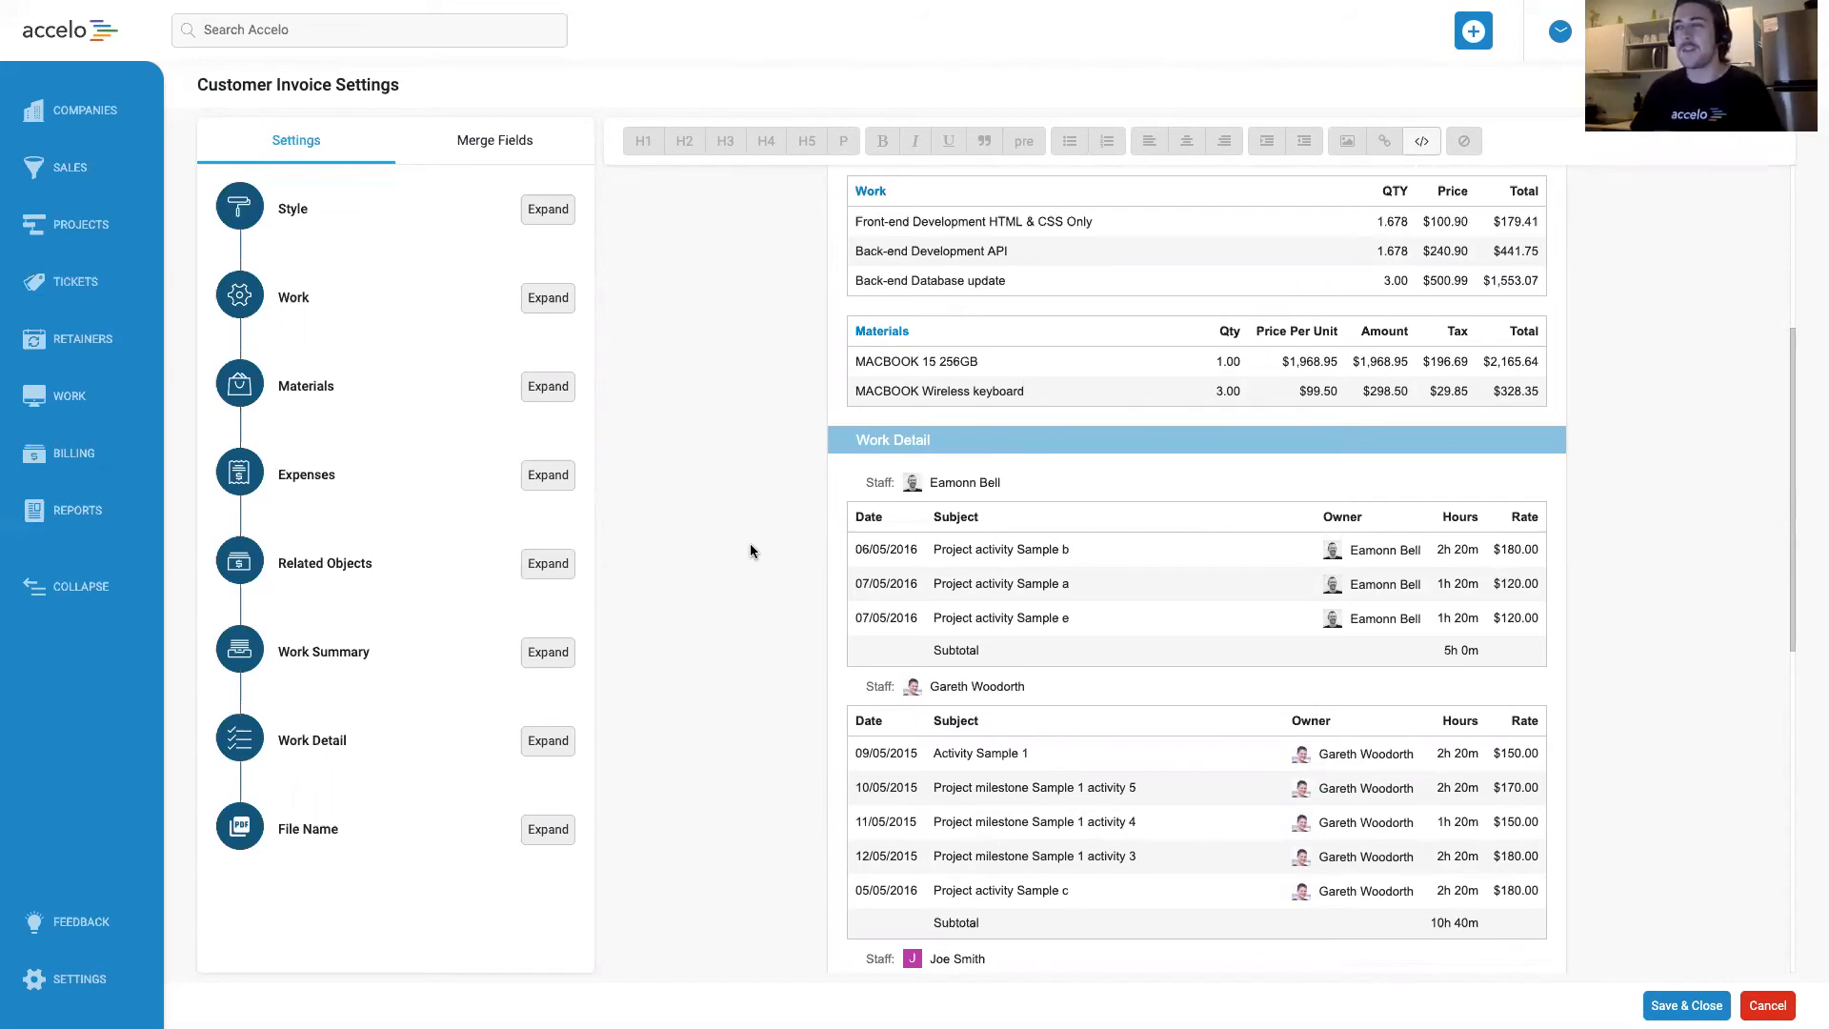
Set the Work Detail section of the invoice layout to group by None instead of by staff.
scroll(748, 553, "down", 1)
scroll(747, 551, "down", 4)
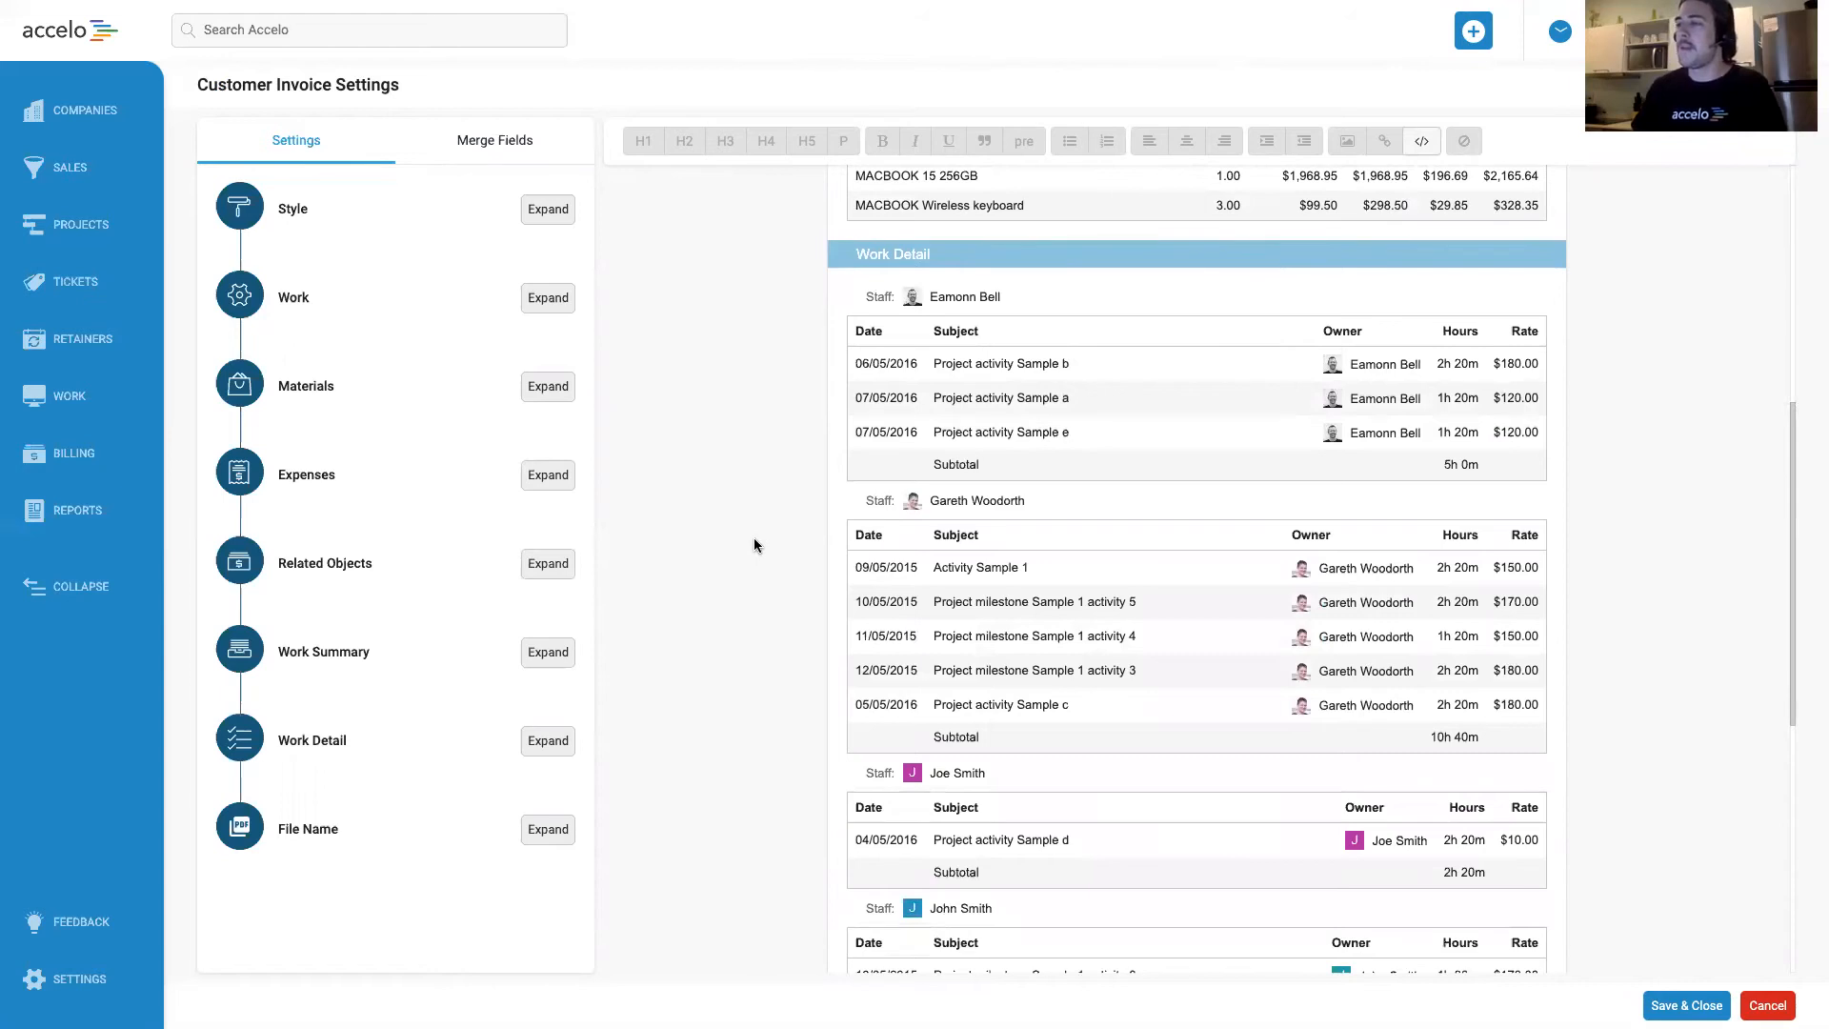
mouse_move(297, 745)
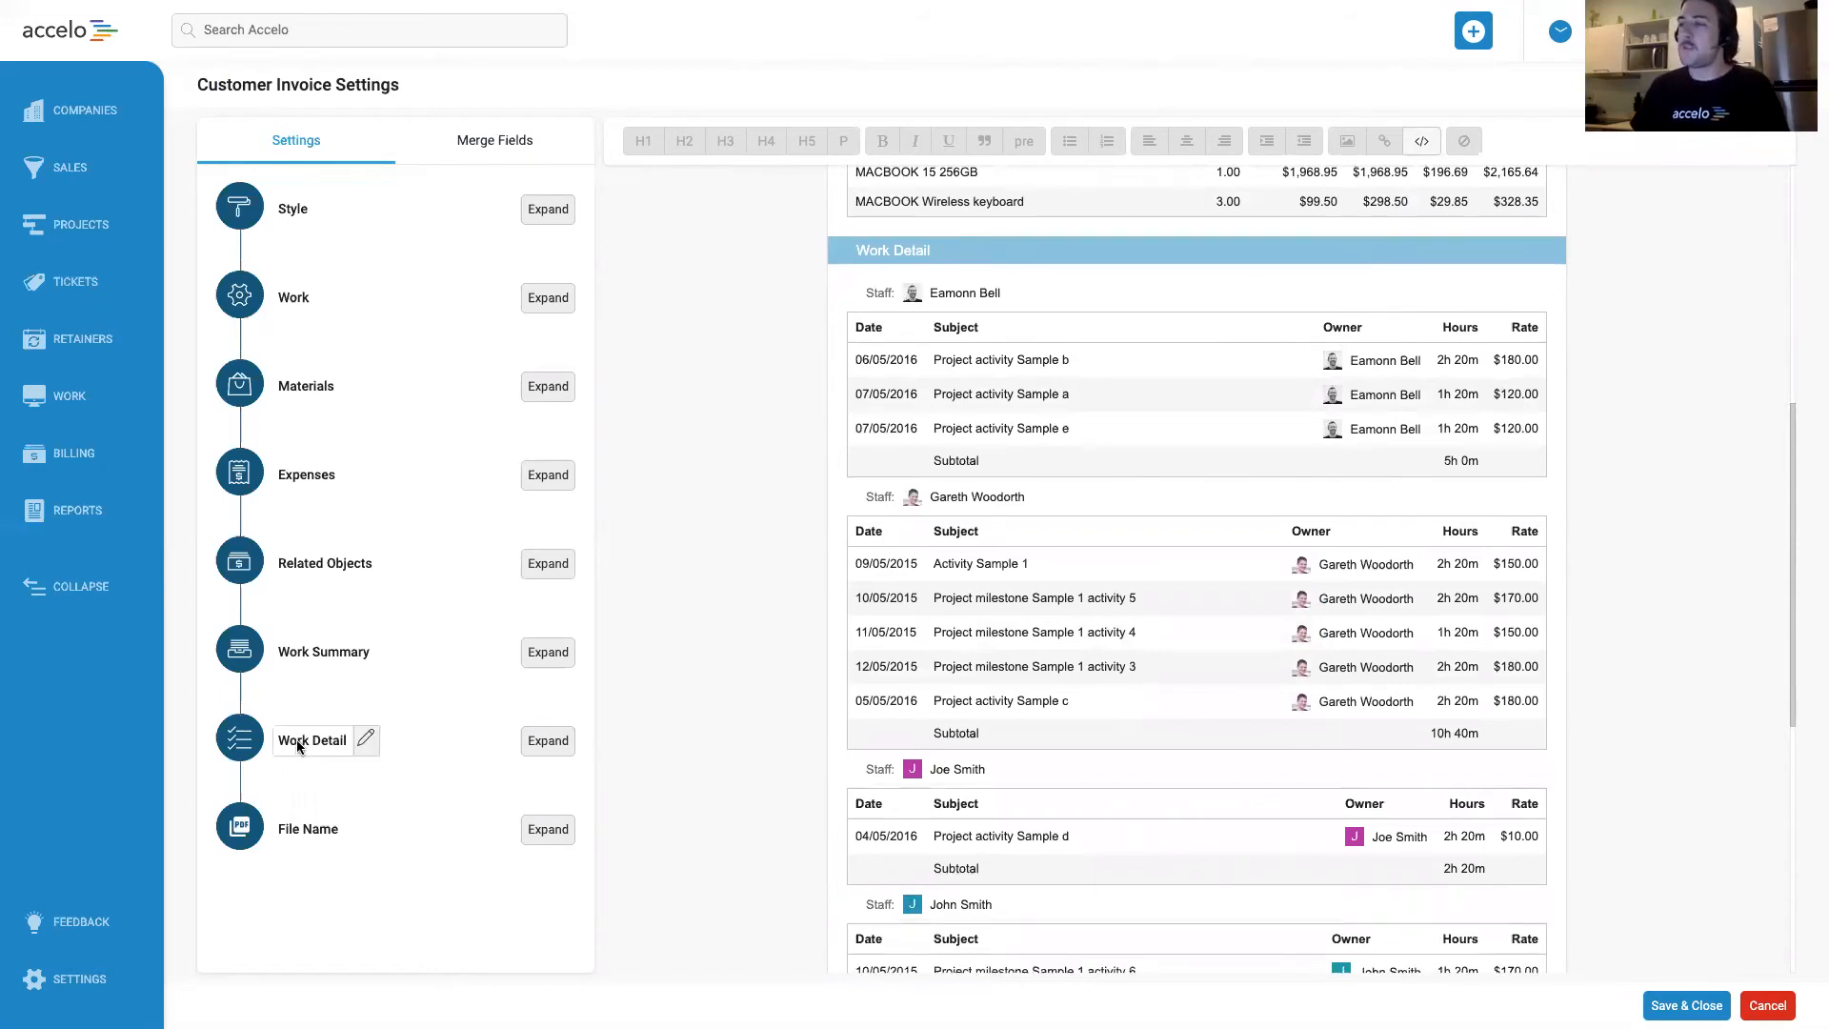
left_click(541, 750)
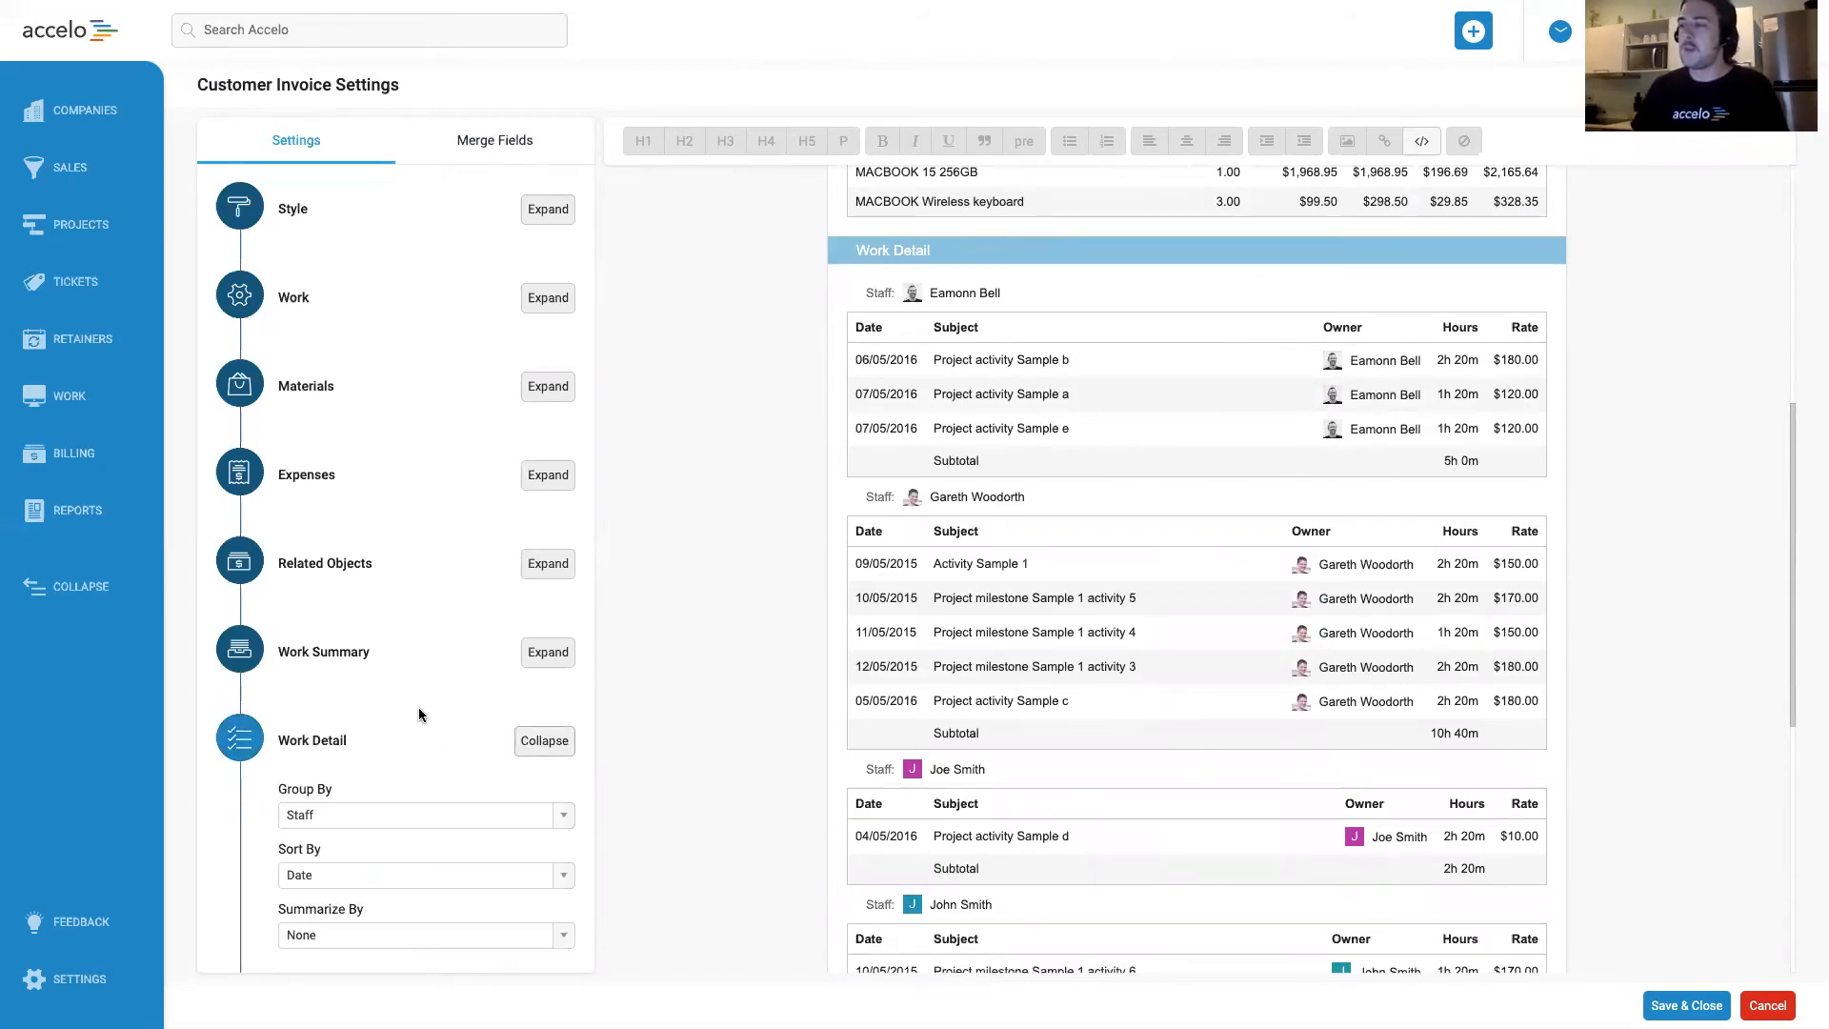
scroll(421, 702, "down", 4)
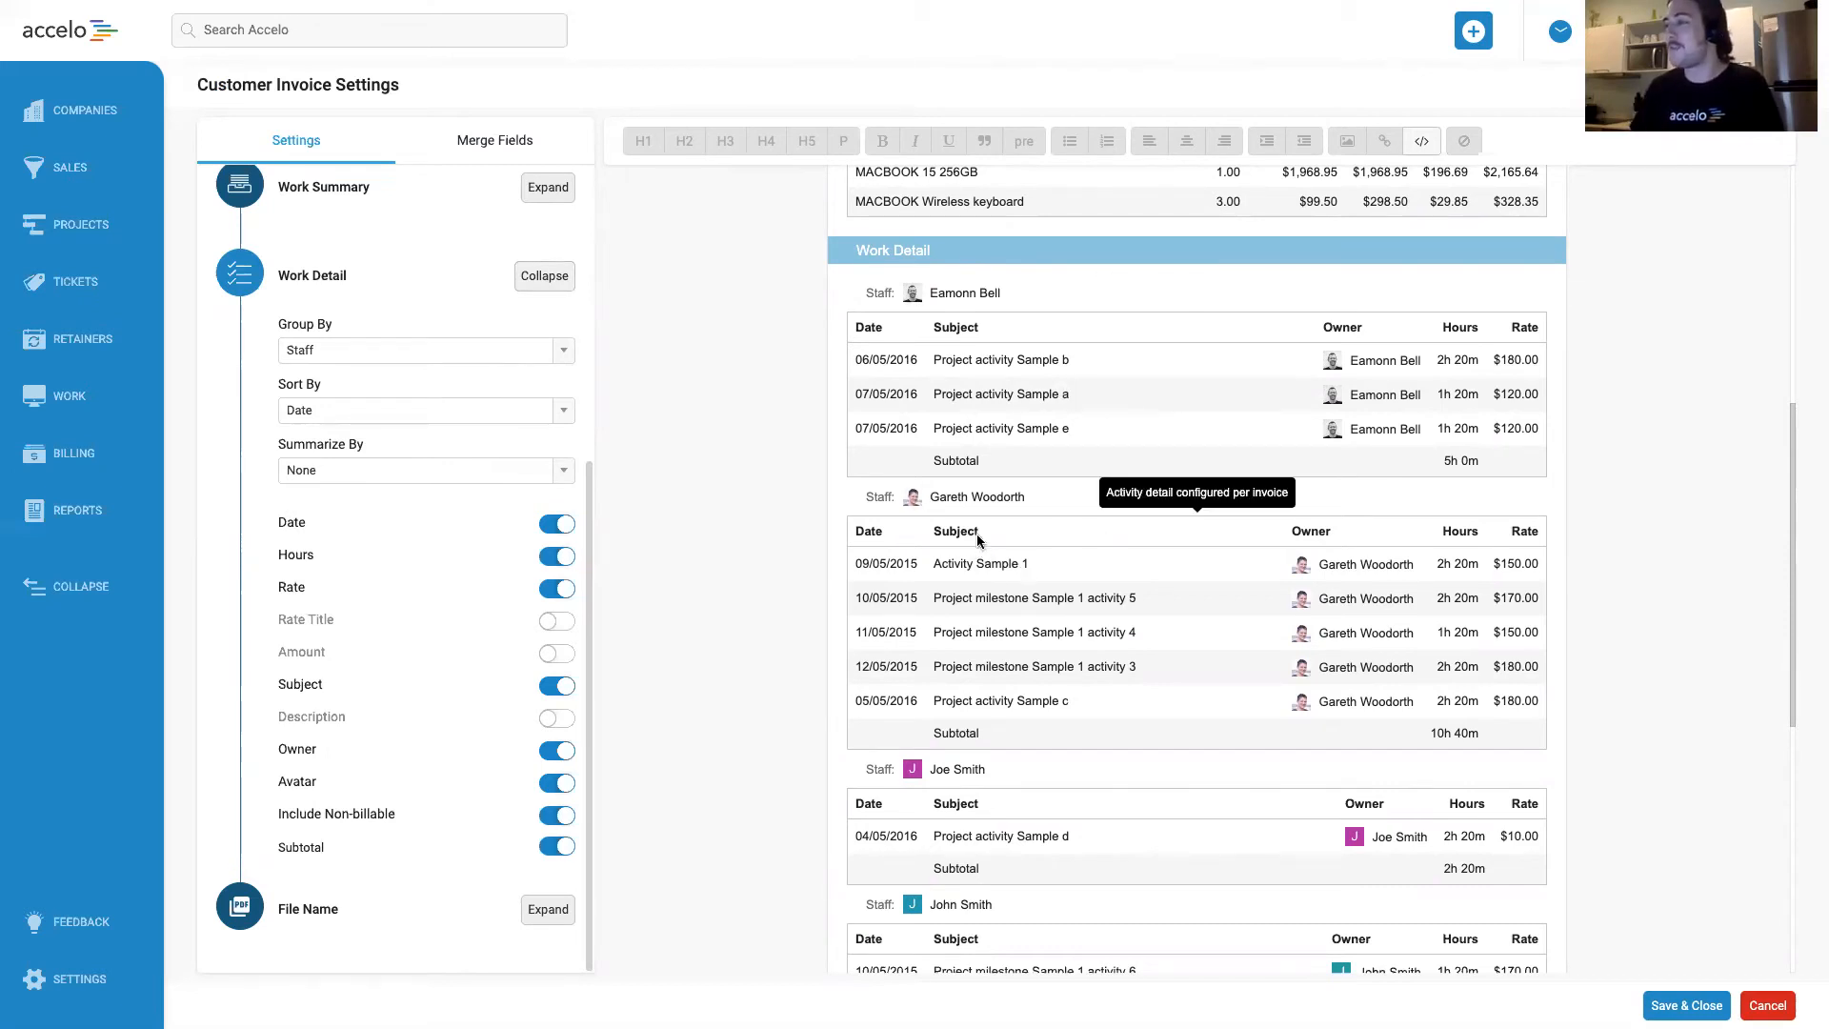
left_click(561, 351)
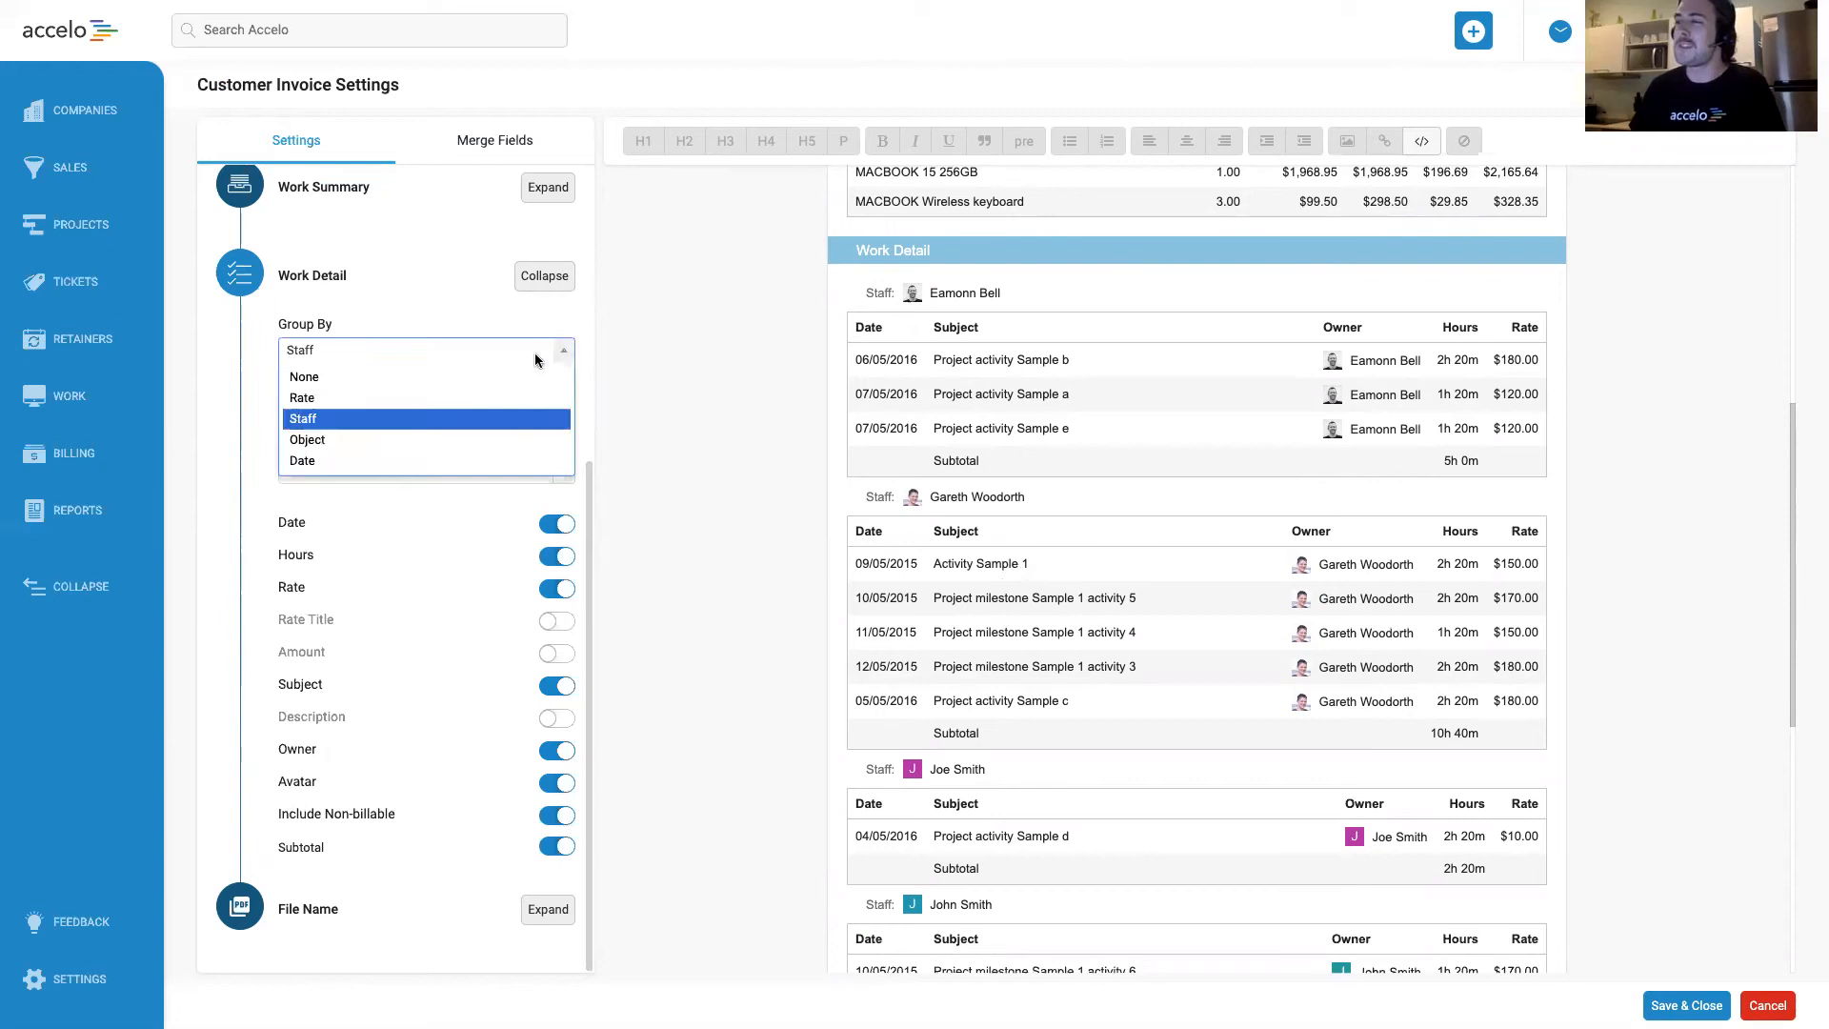
left_click(339, 381)
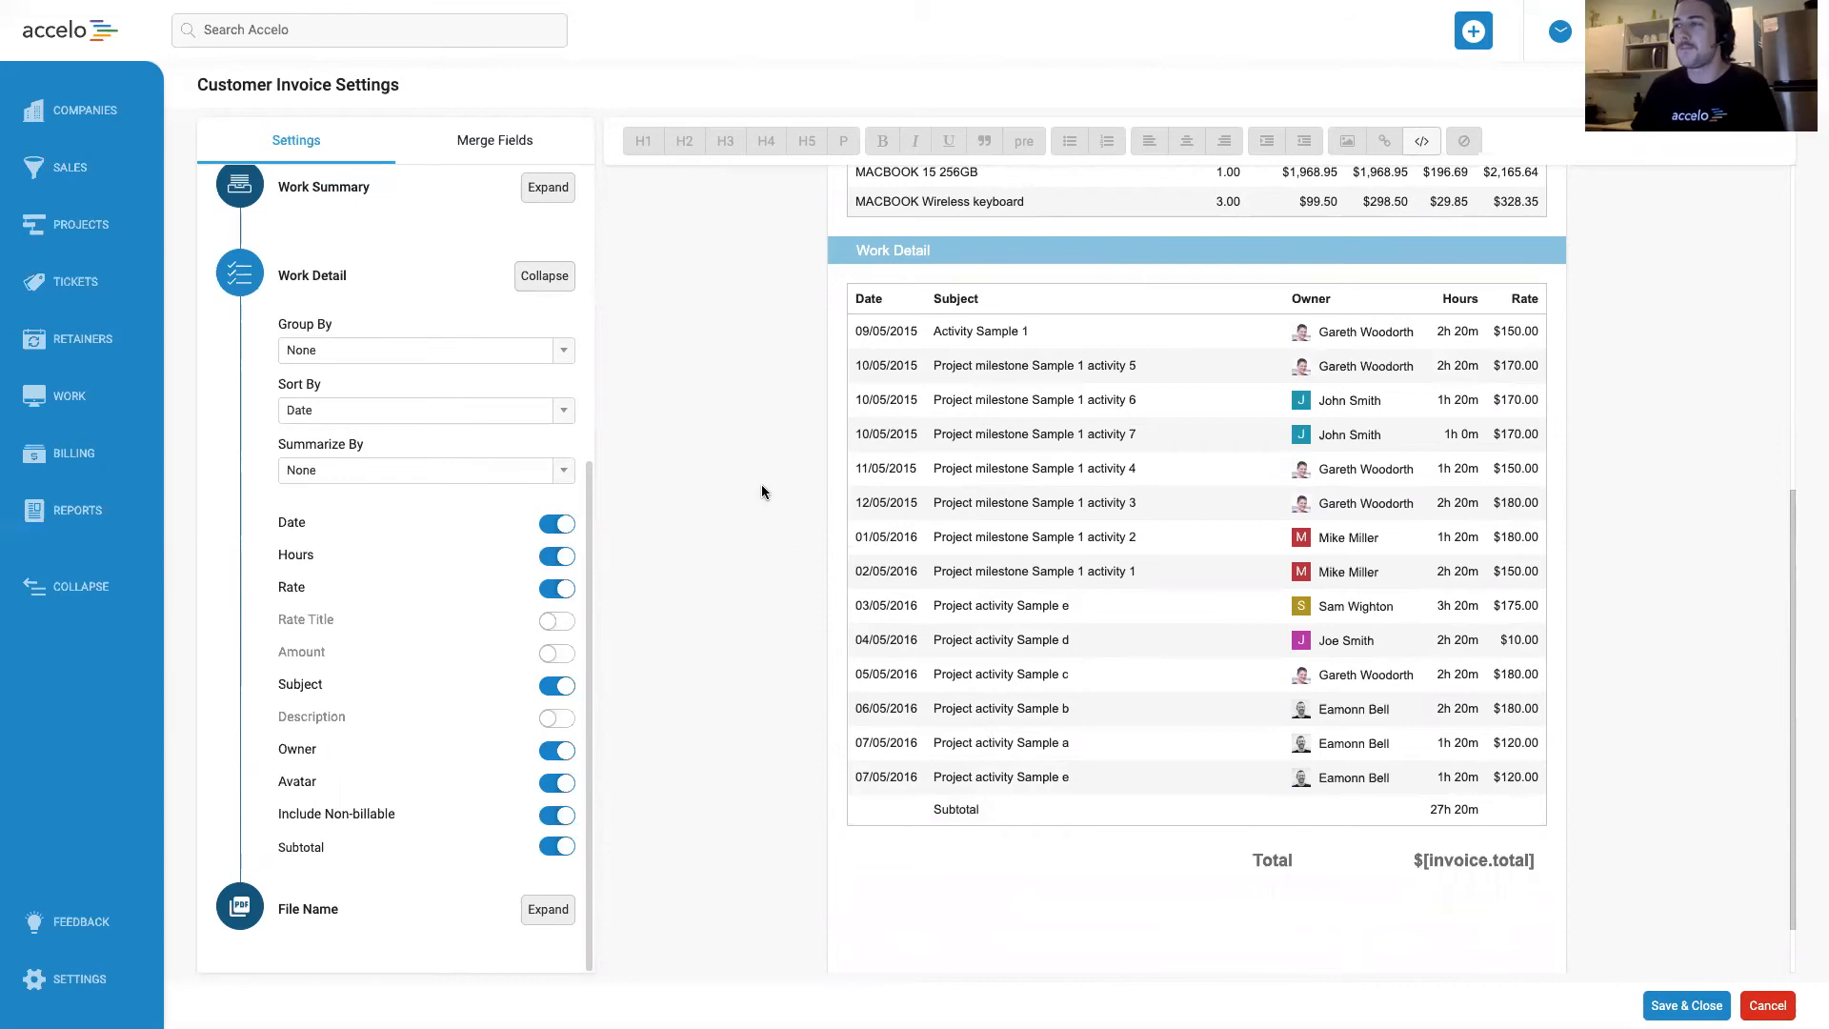
Check the Work Detail sorting options, keeping Date, and turn off the staff avatars.
left_click(473, 416)
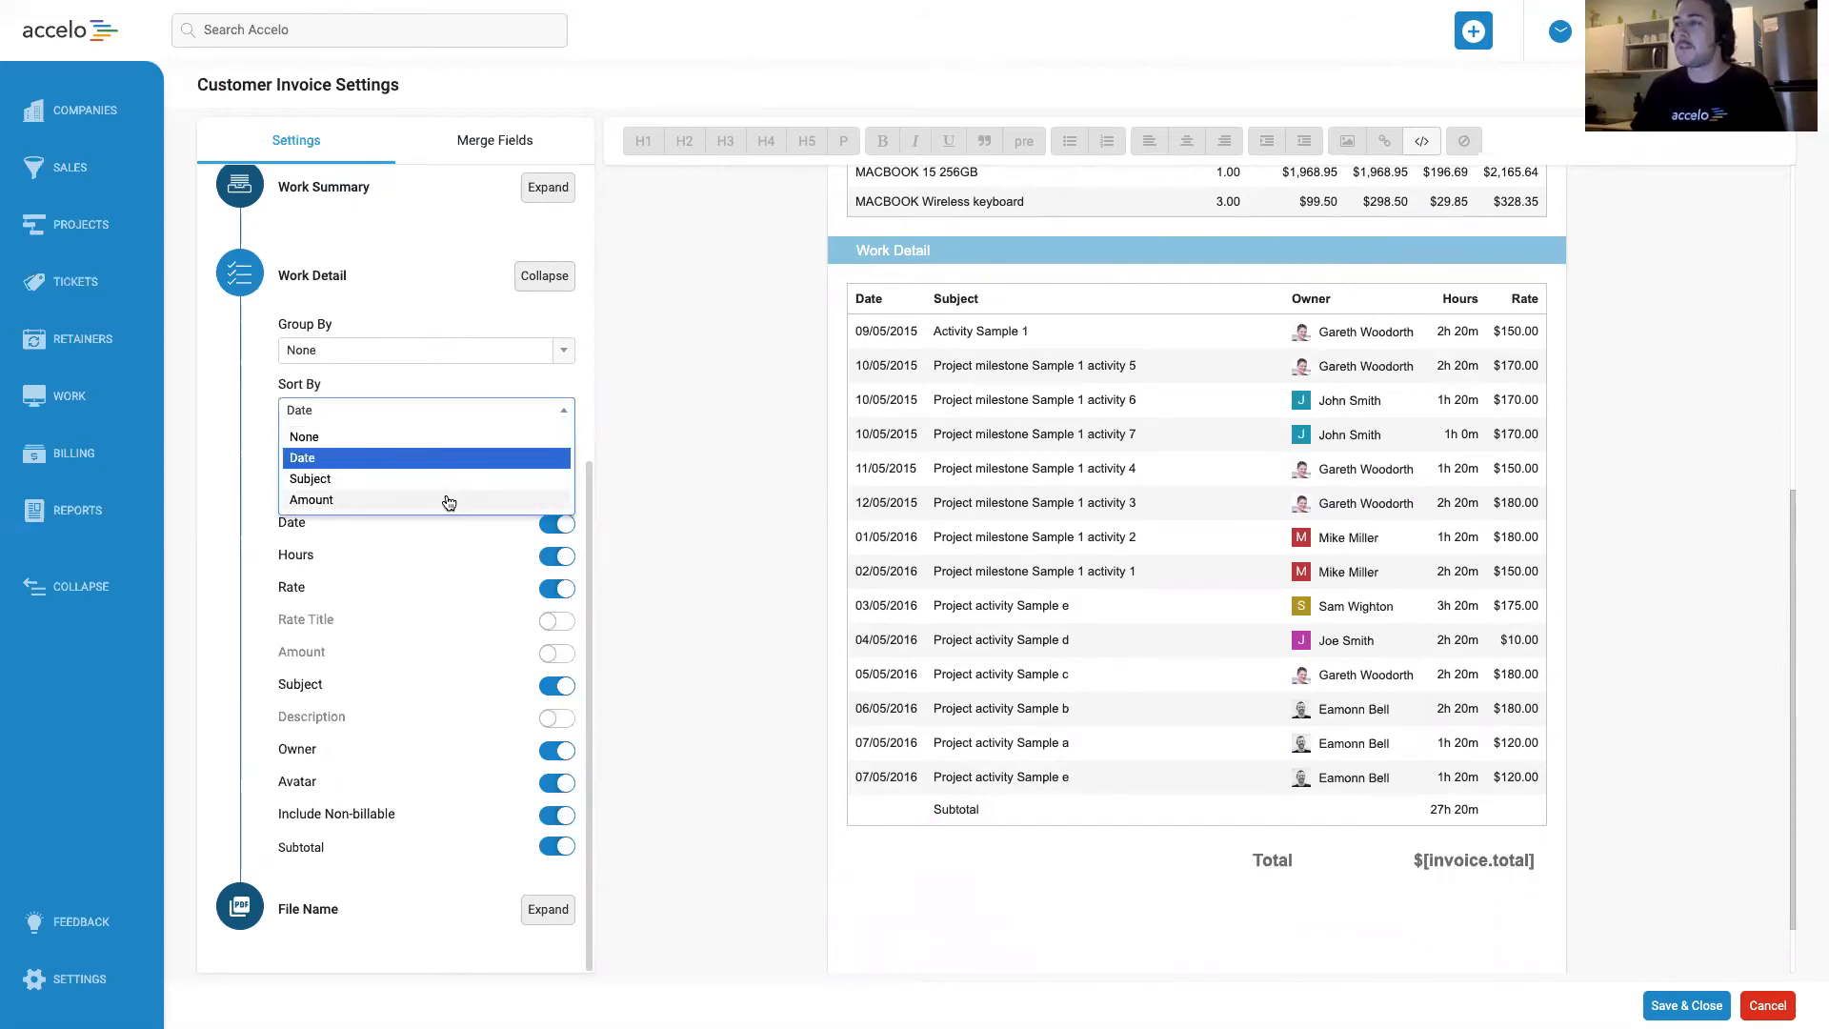
left_click(416, 383)
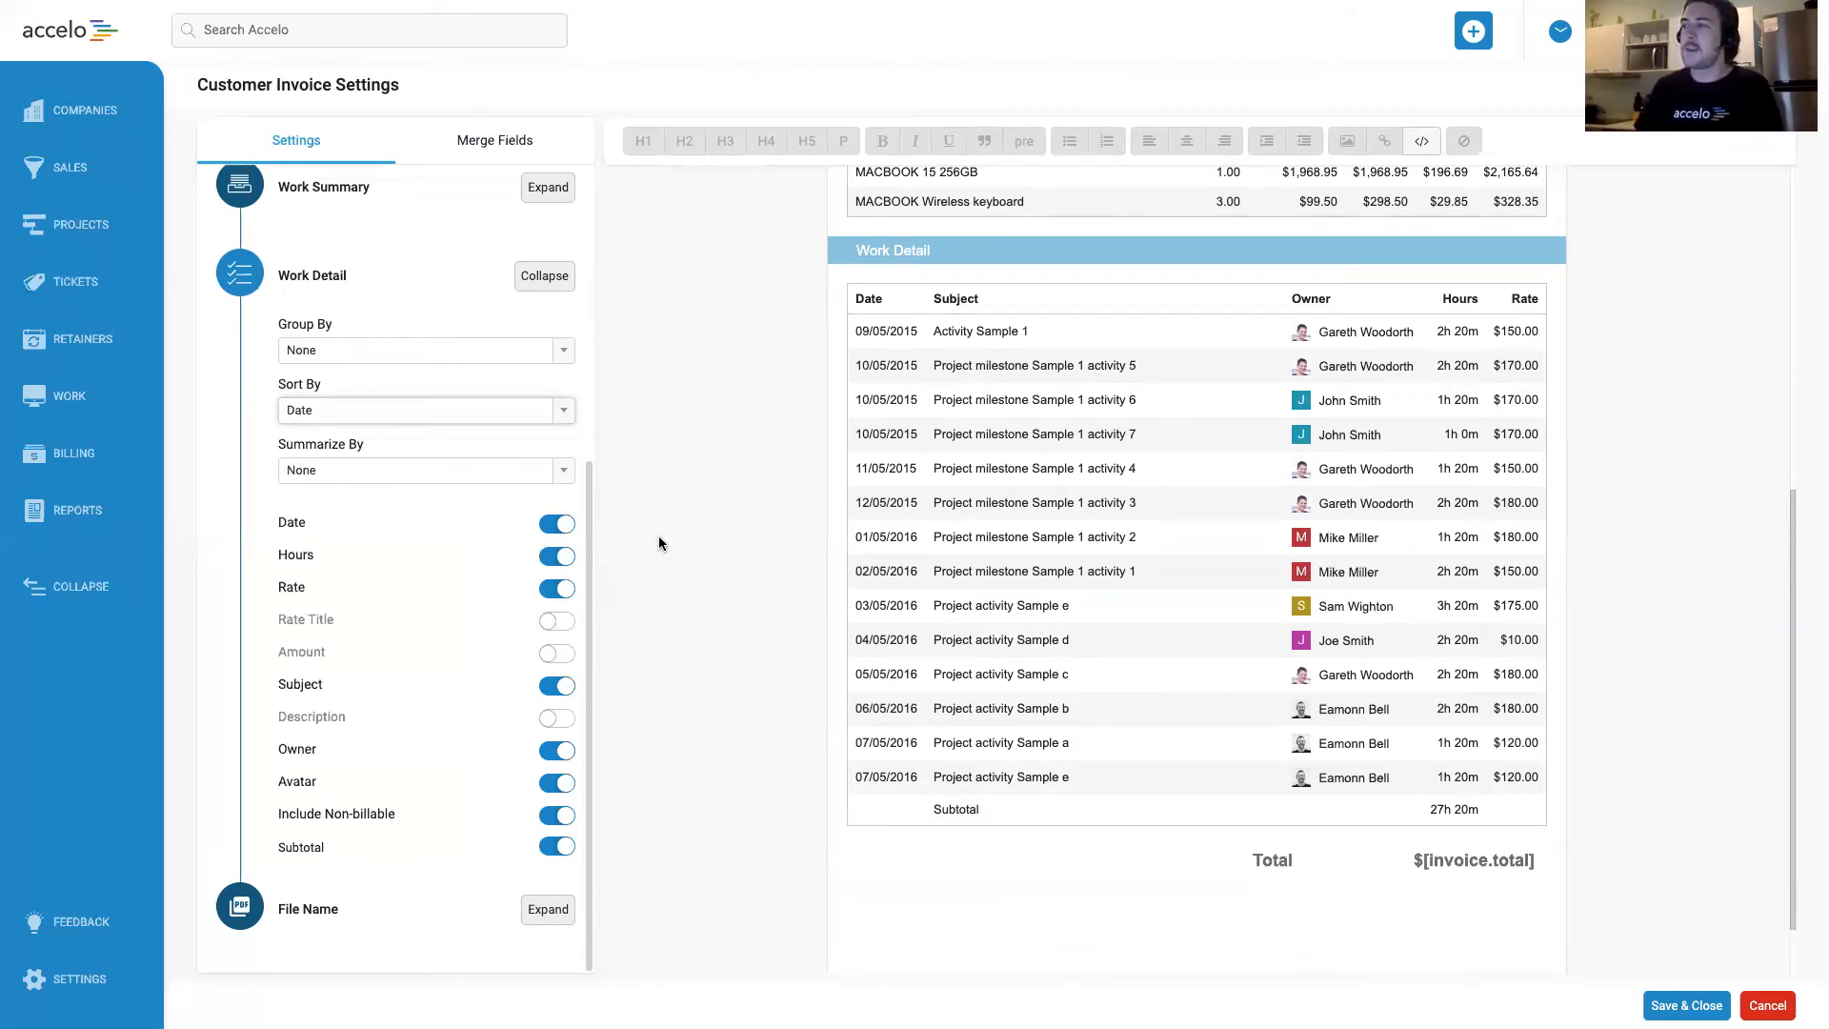
scroll(793, 506, "up", 3)
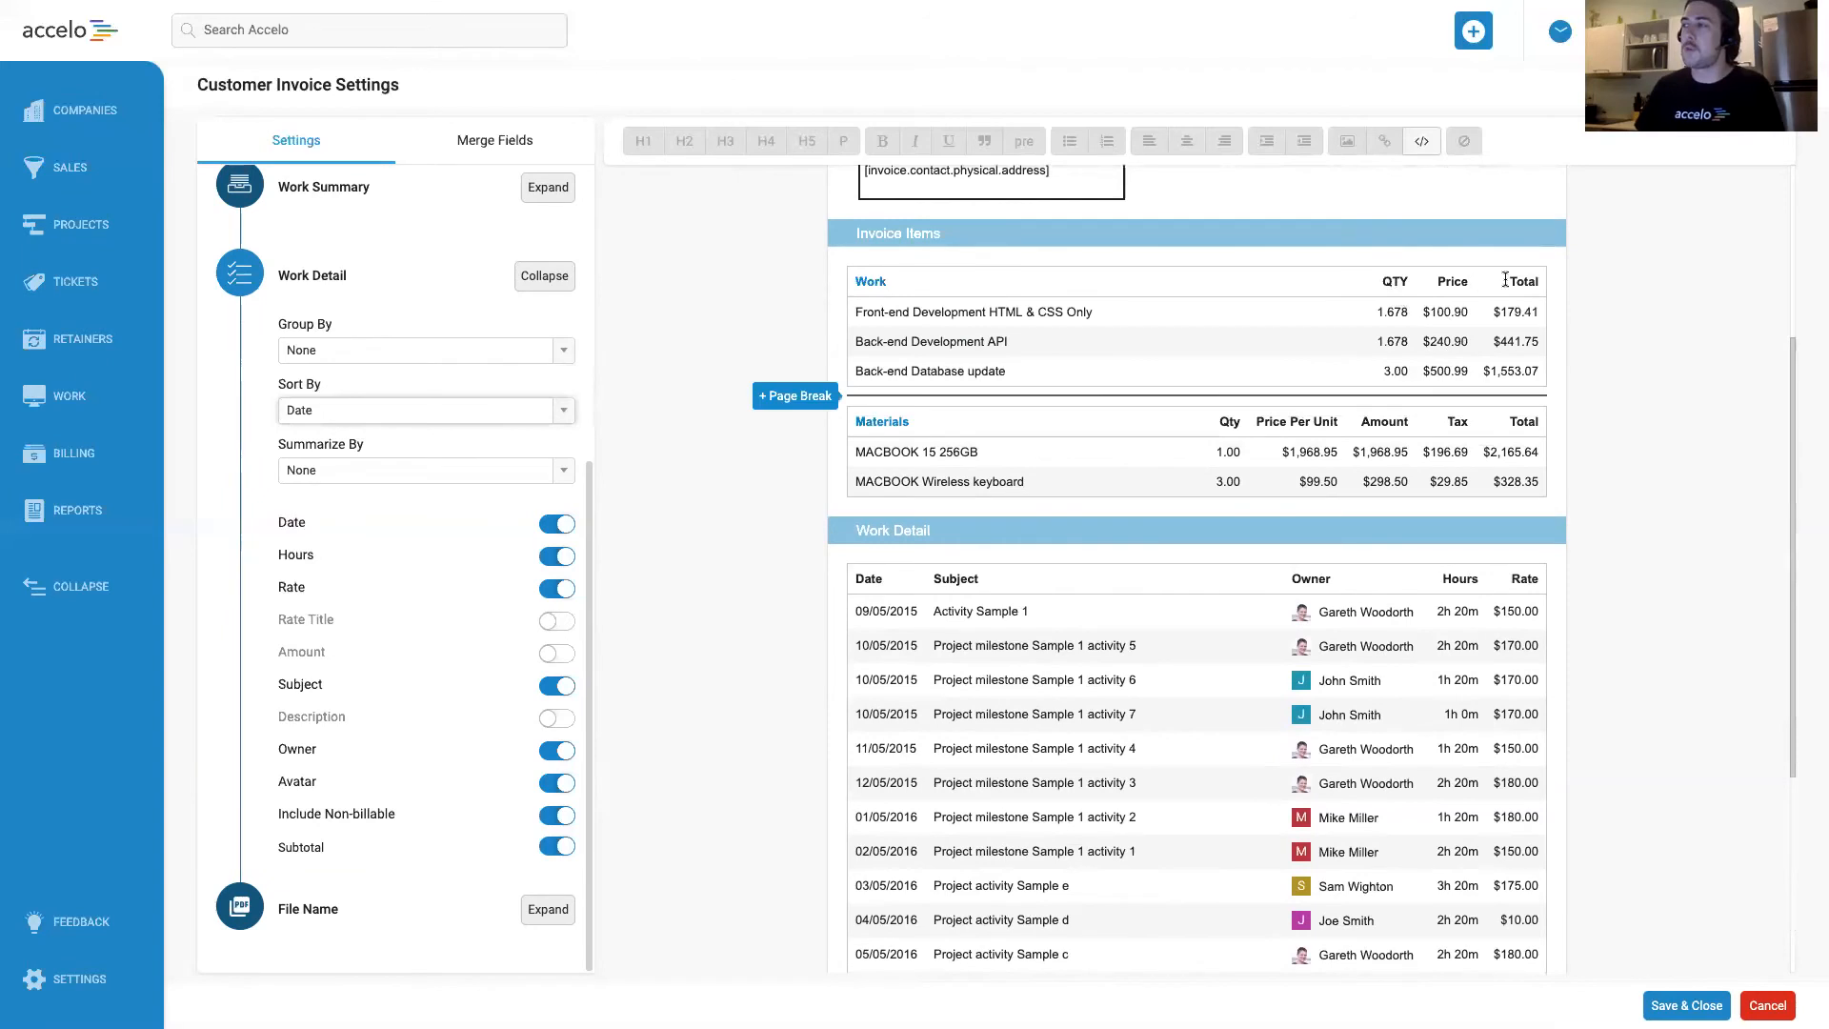
scroll(1134, 463, "down", 4)
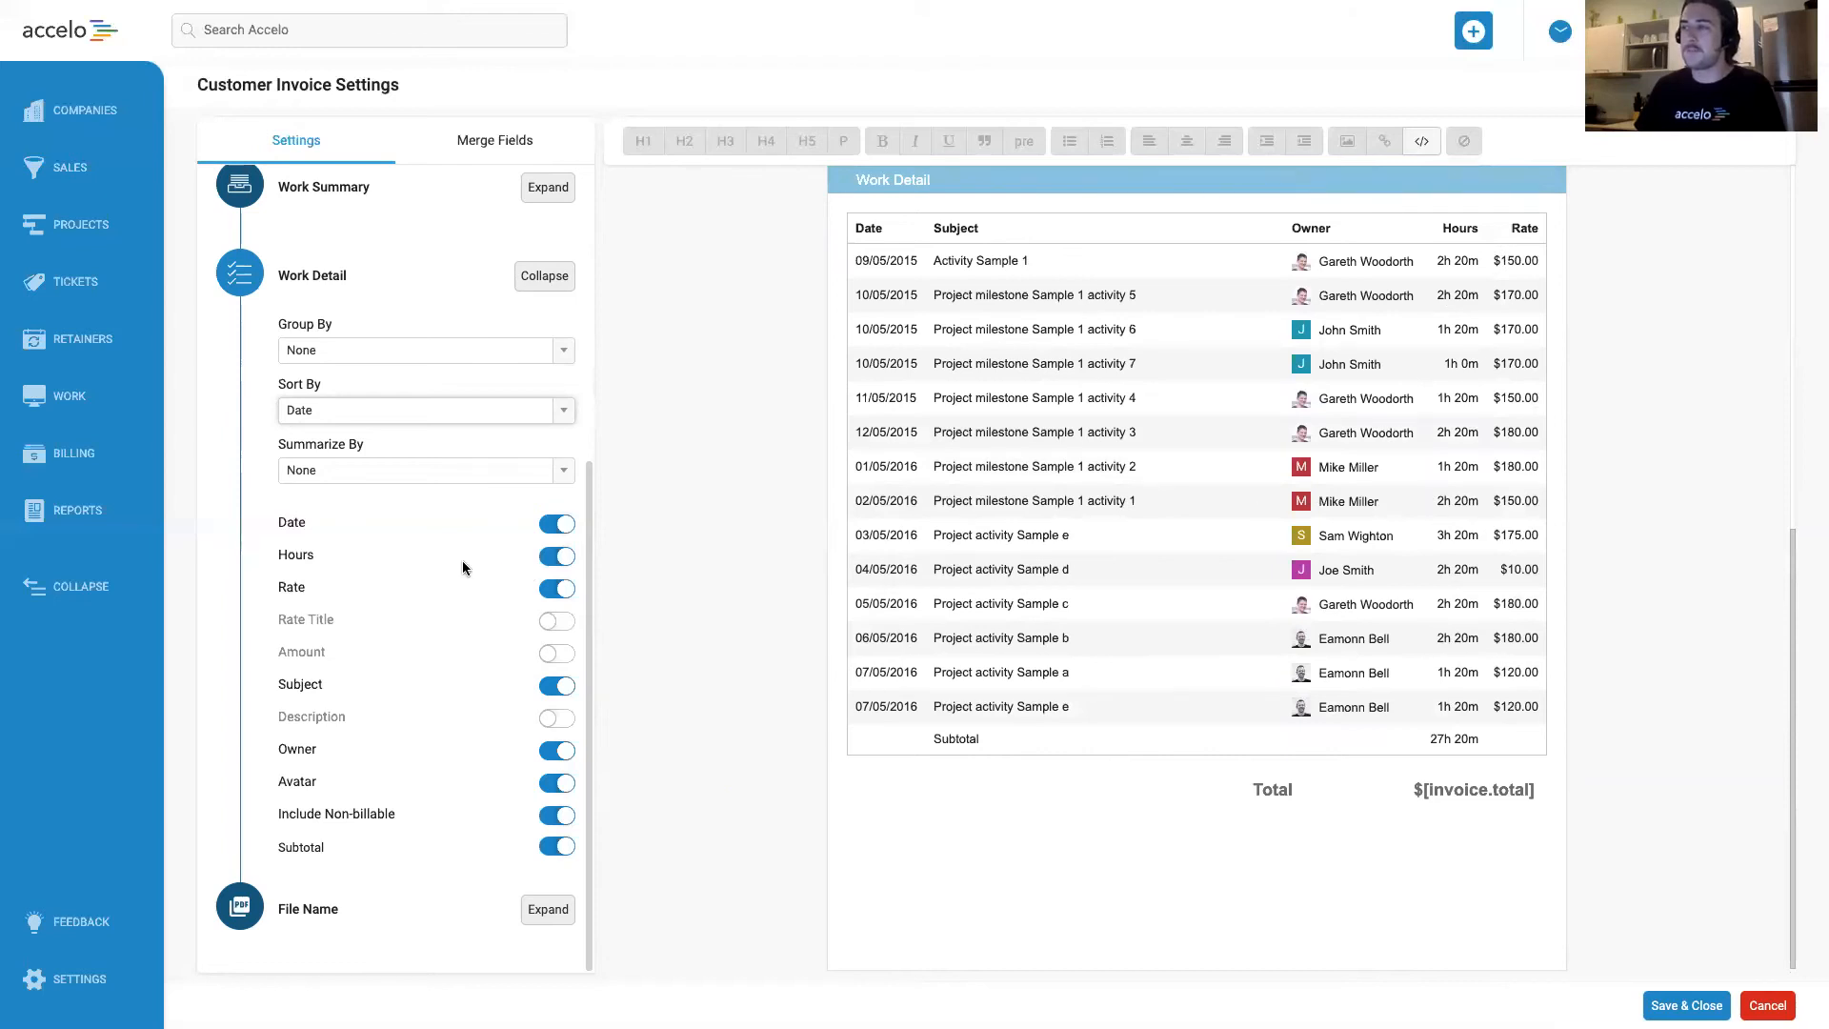
left_click(558, 784)
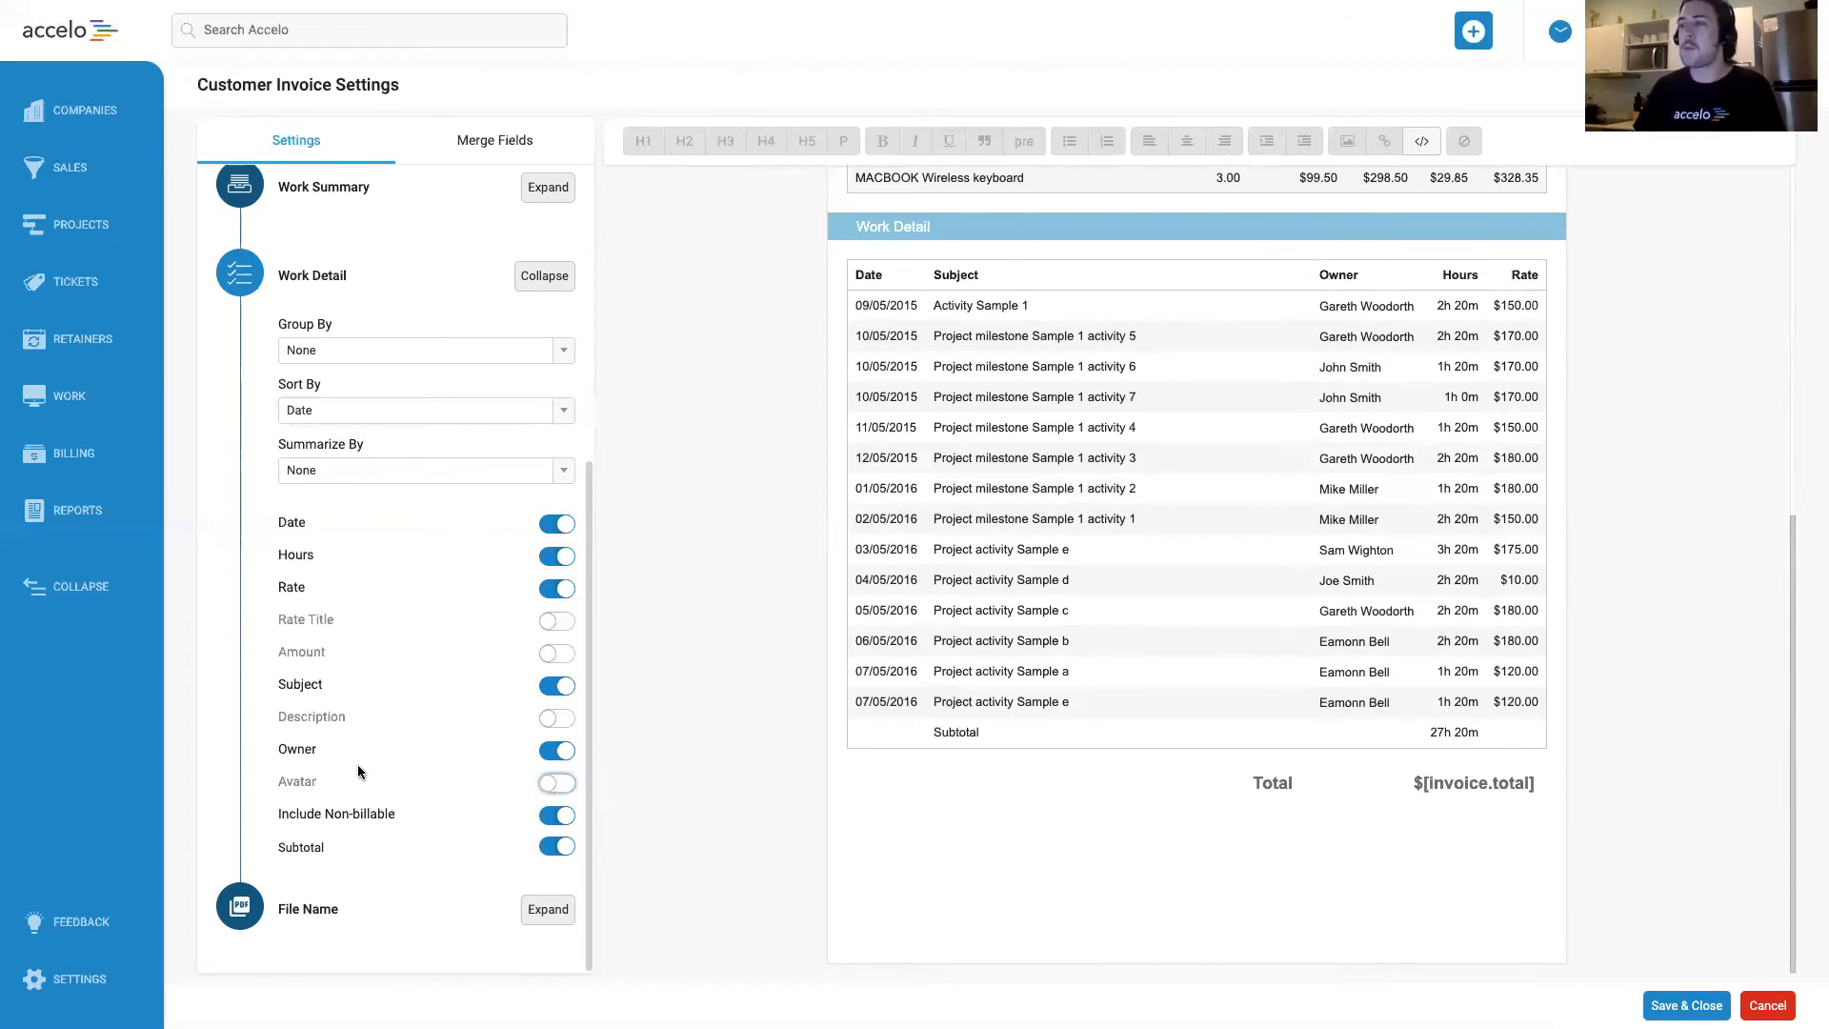
Rename the Owner column of the Work Detail section as Task Completed By.
left_click(309, 753)
double_click(309, 754)
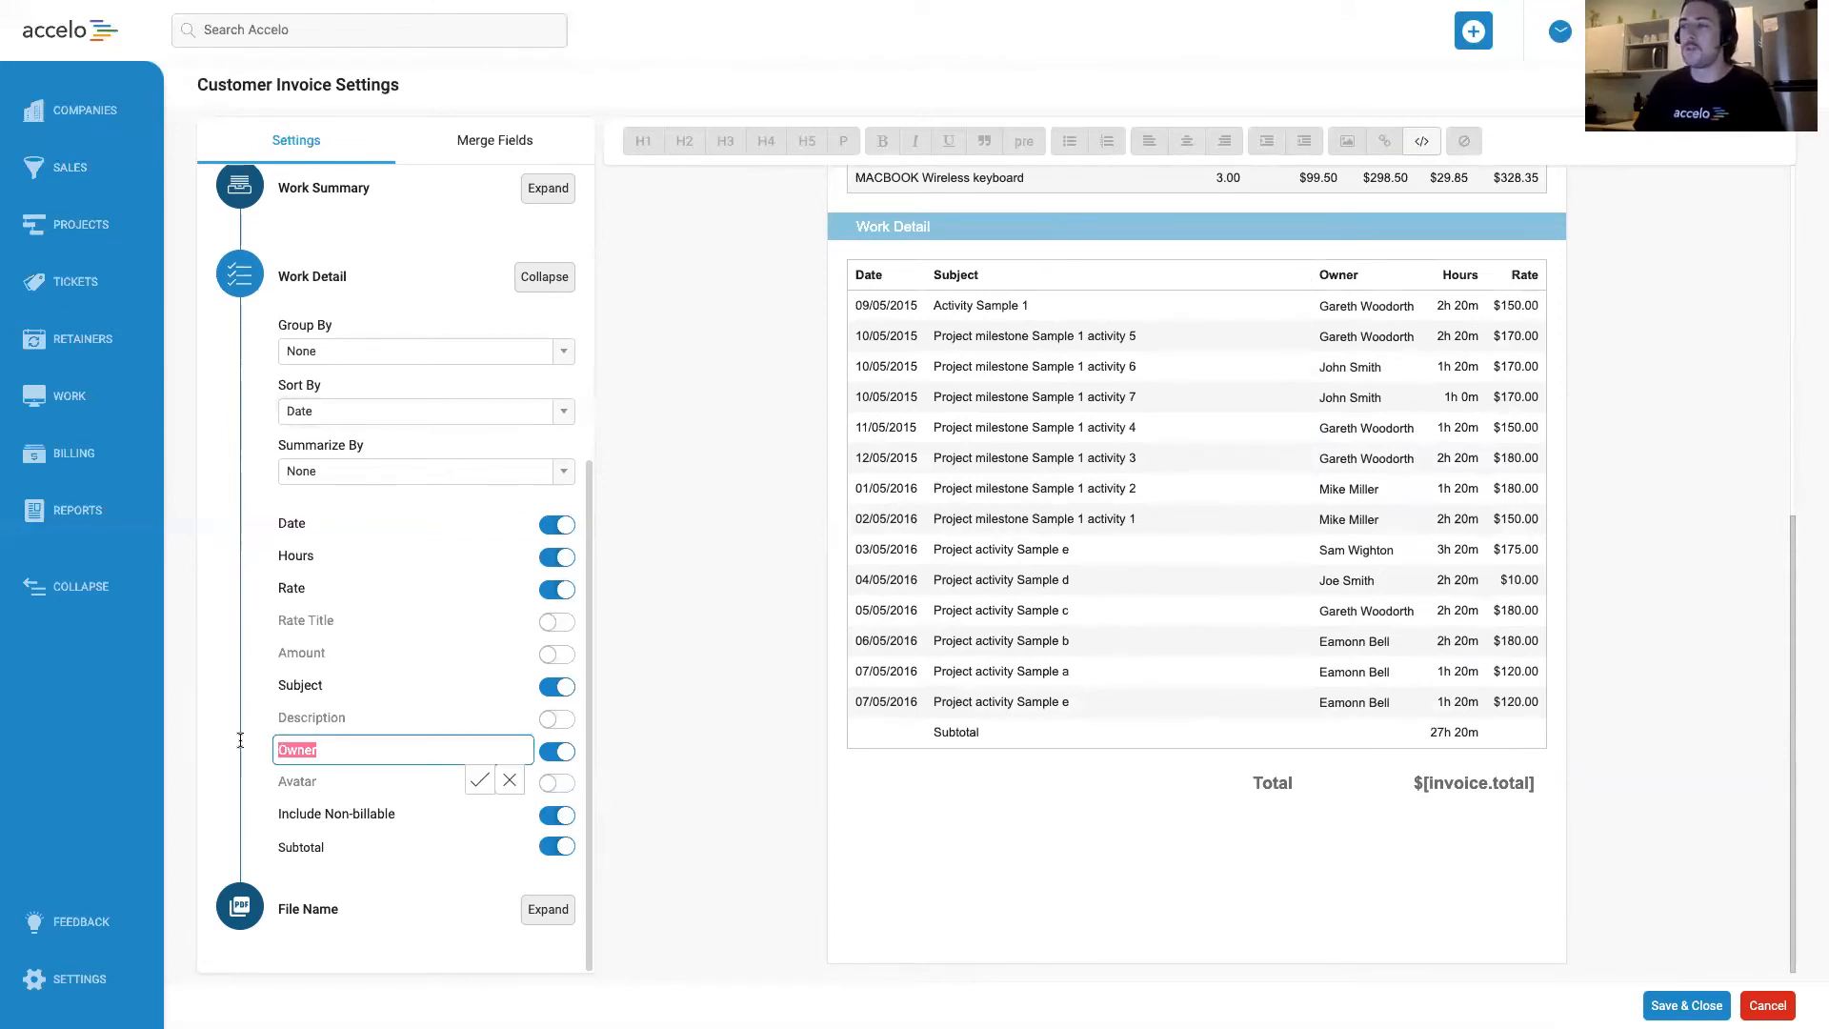
type("Task Completed By")
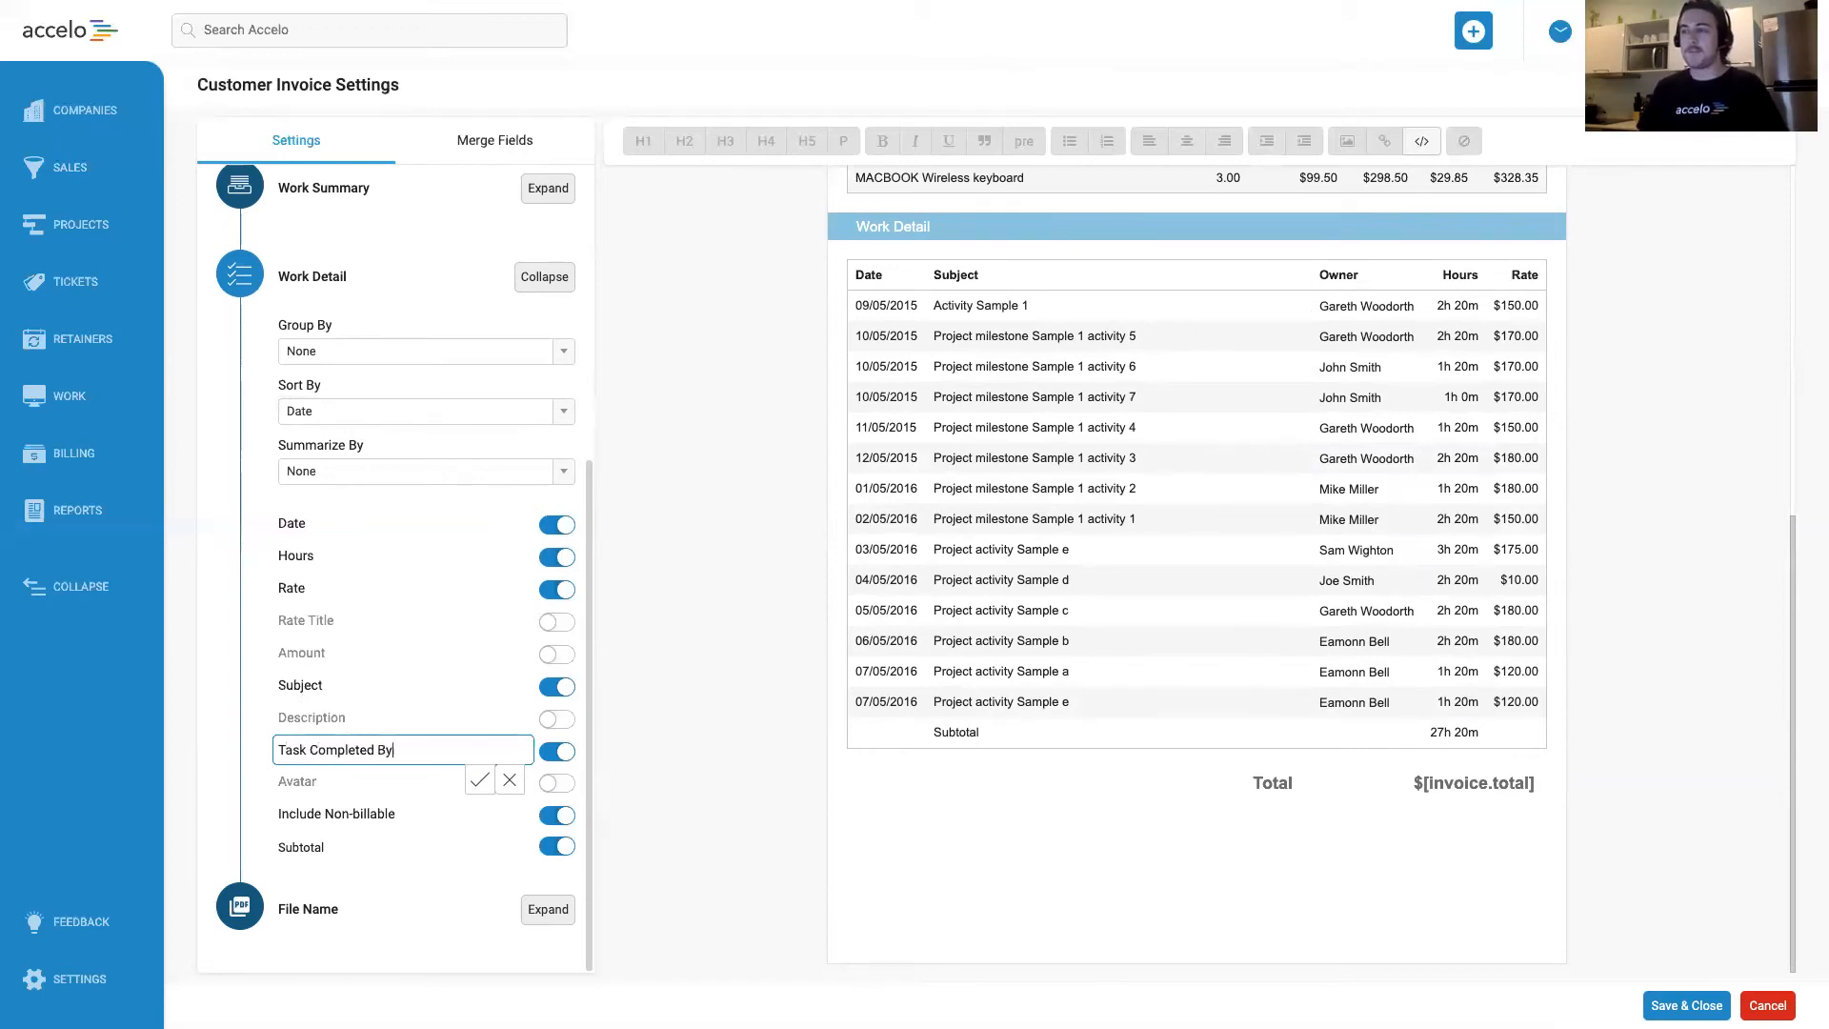
left_click(481, 781)
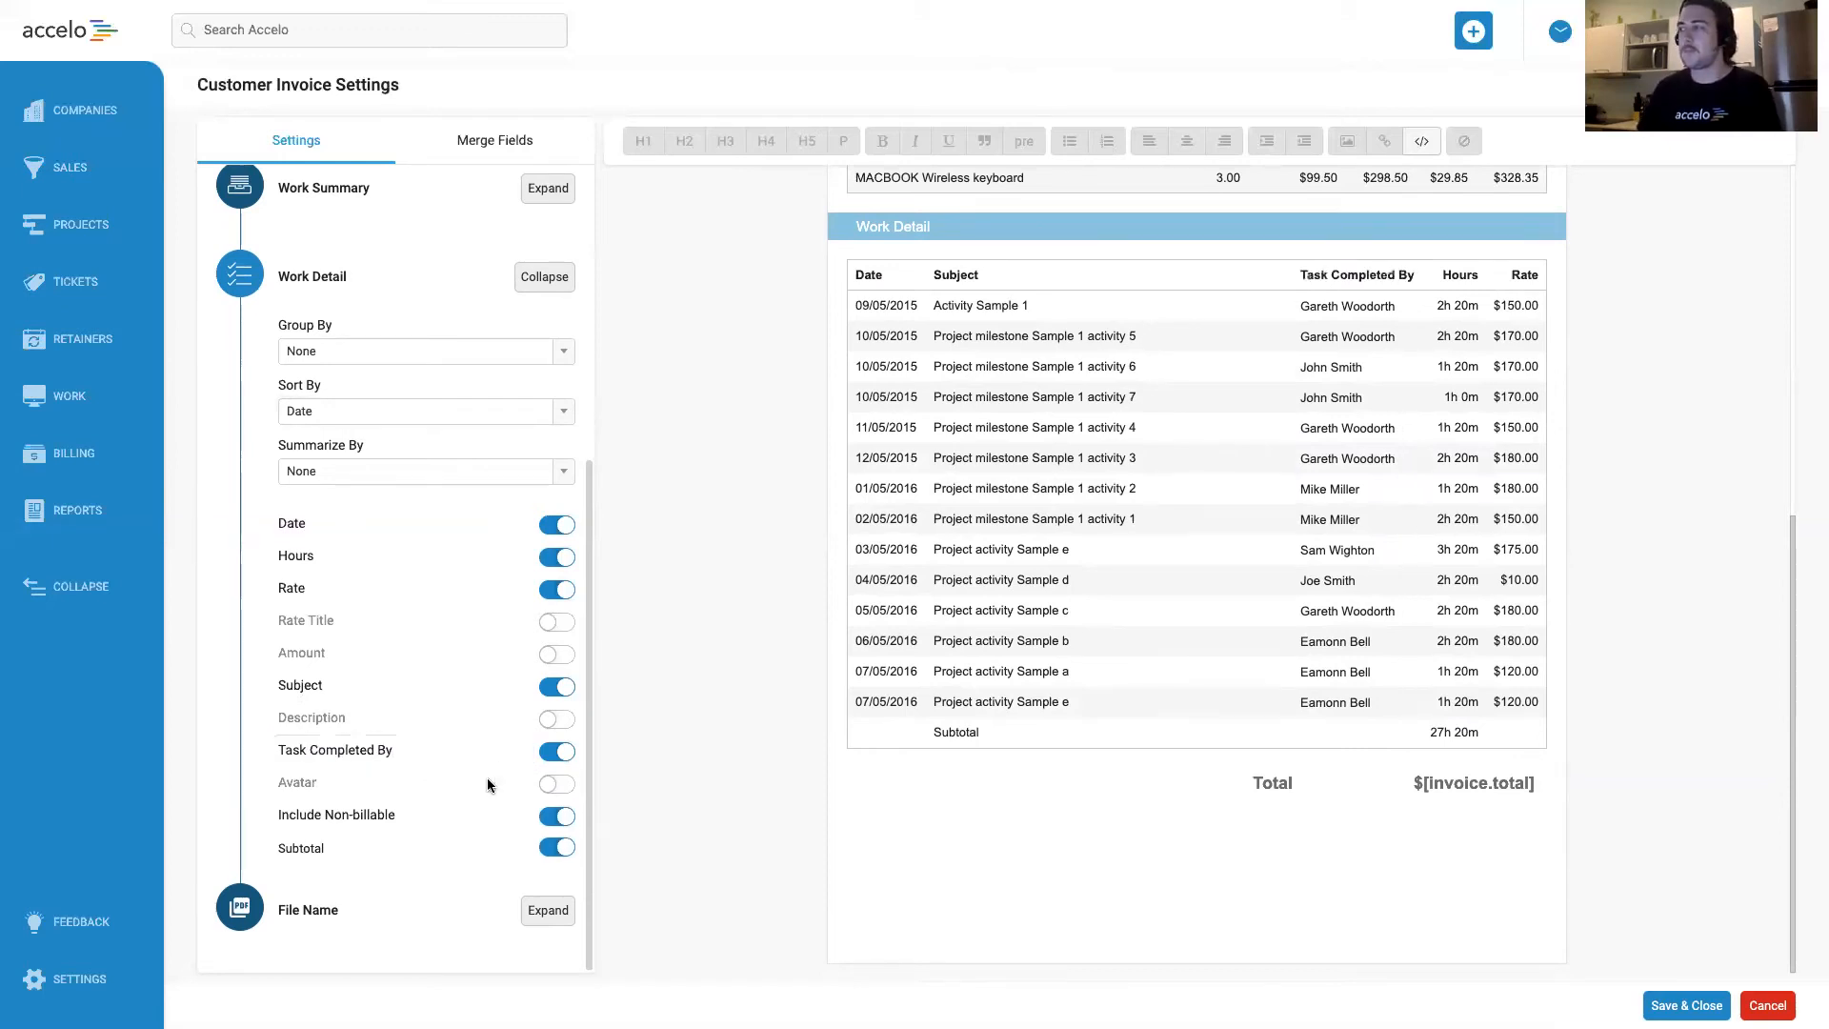
Replace the word Task in the owner column's label so it reads Activity Completed By.
left_click(378, 749)
double_click(292, 750)
key("BackSpace")
type("Activity")
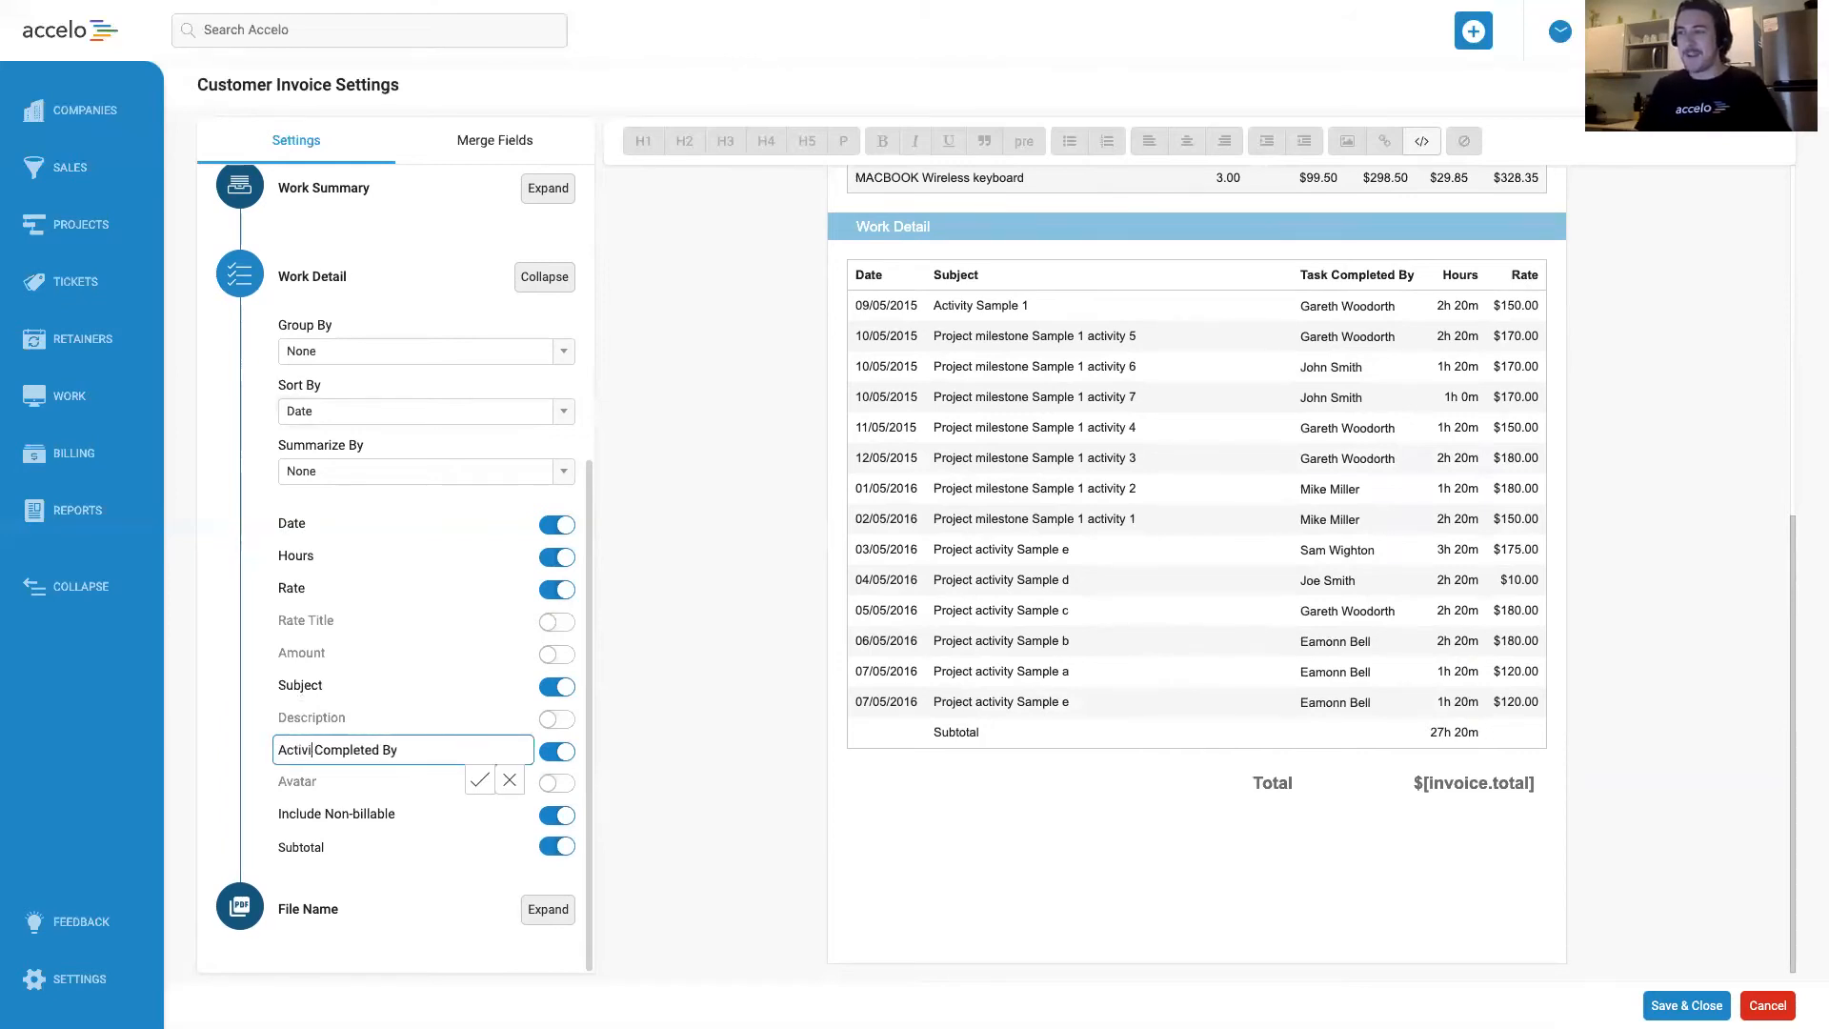
right_click(295, 753)
key("Escape")
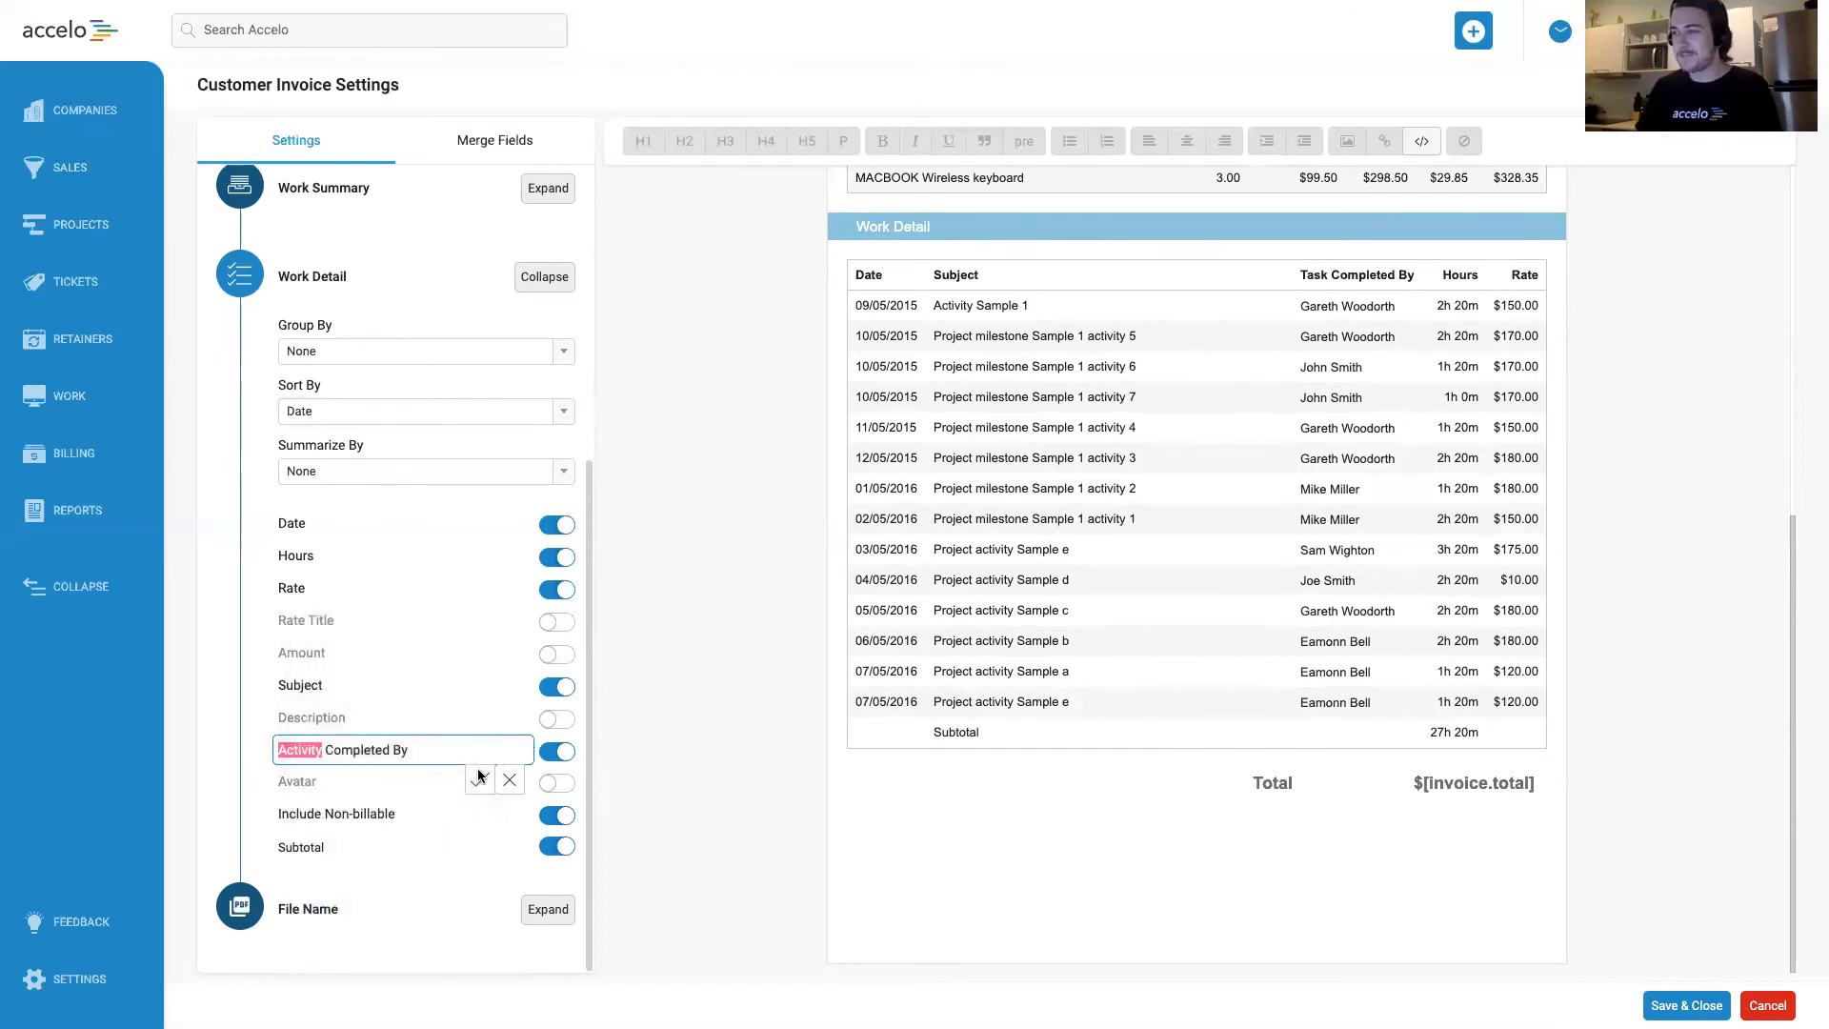
left_click(471, 780)
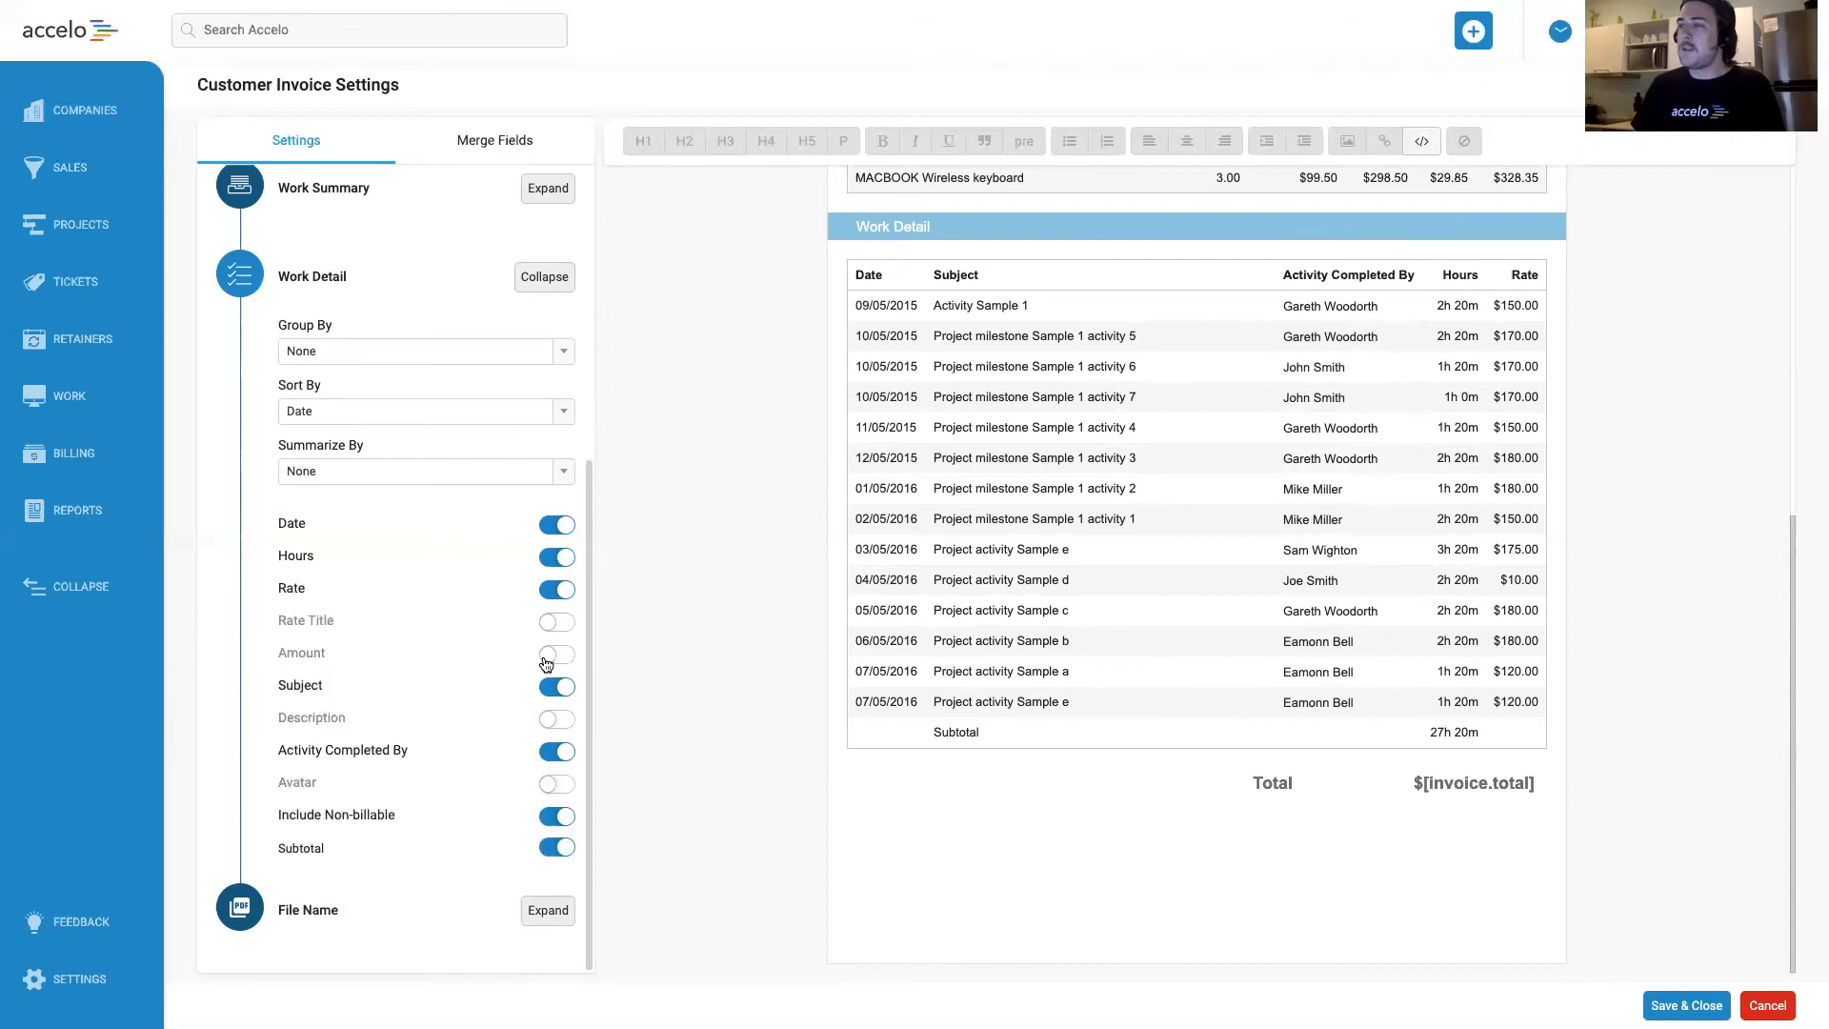
Include activity descriptions in the Work Detail section and compare a sample activity's subject with its description.
left_click(553, 721)
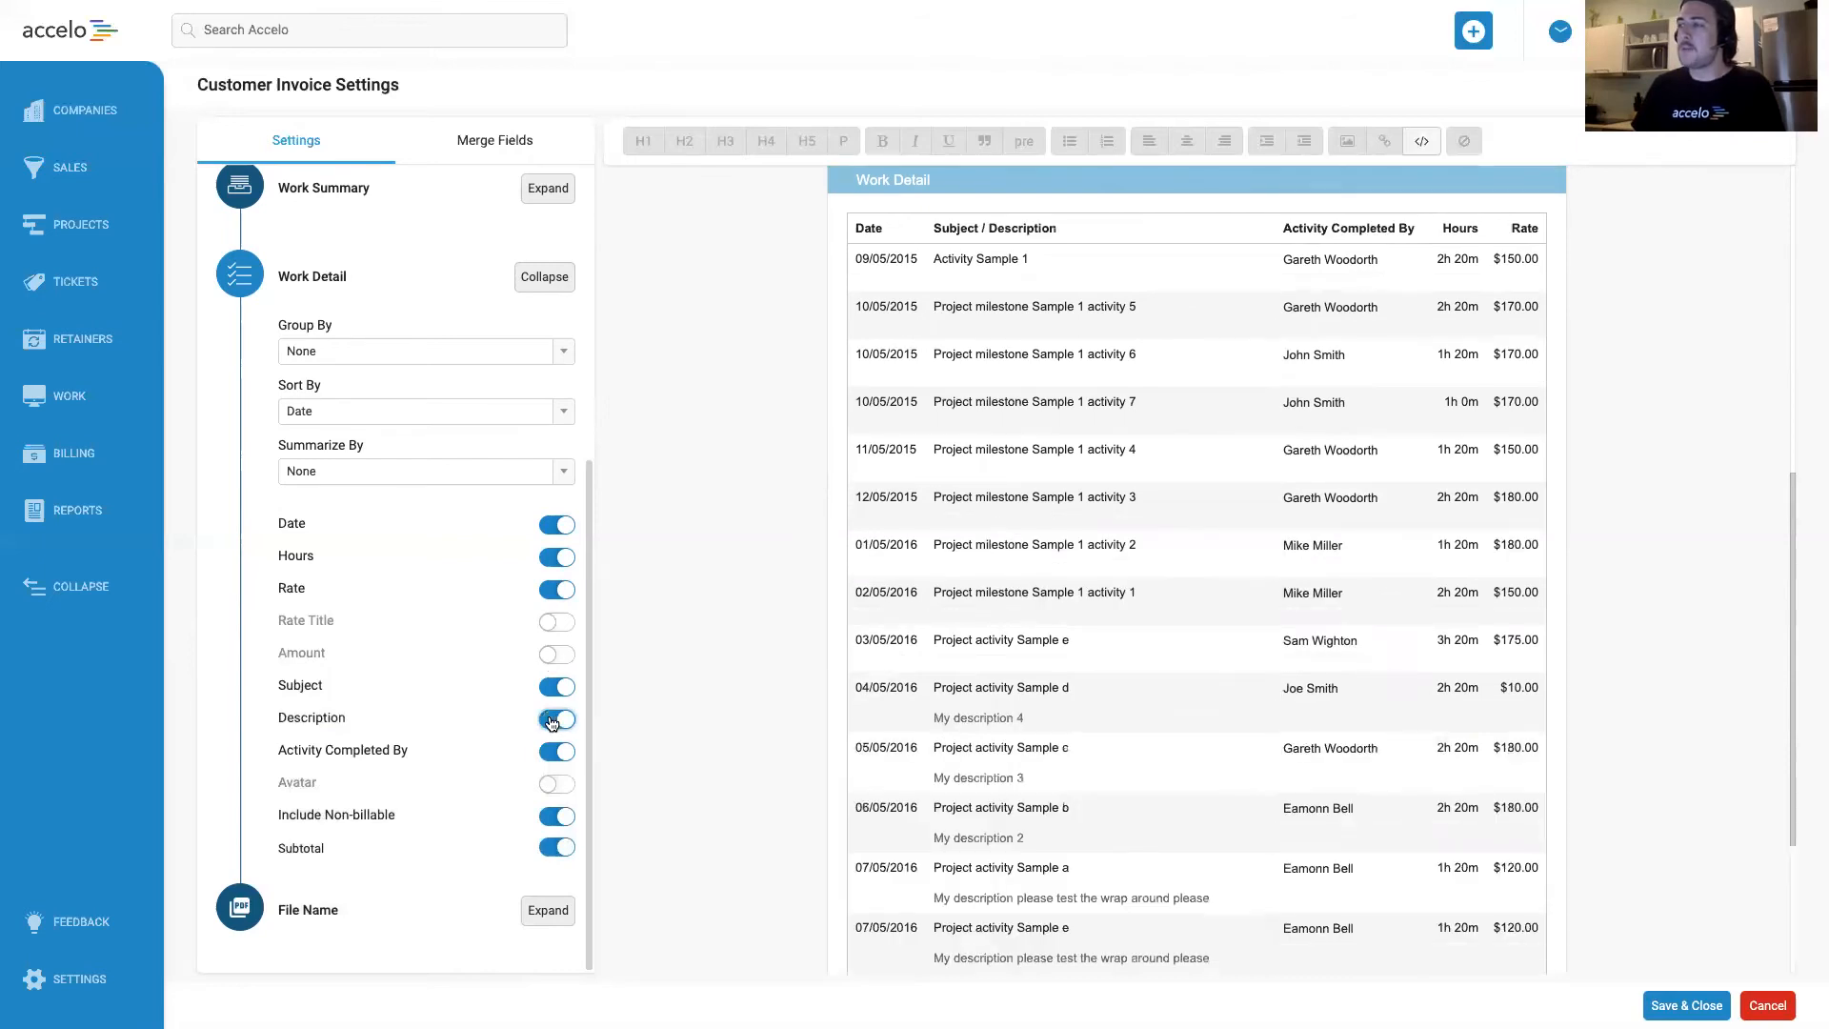
left_click_drag(929, 717, 1050, 717)
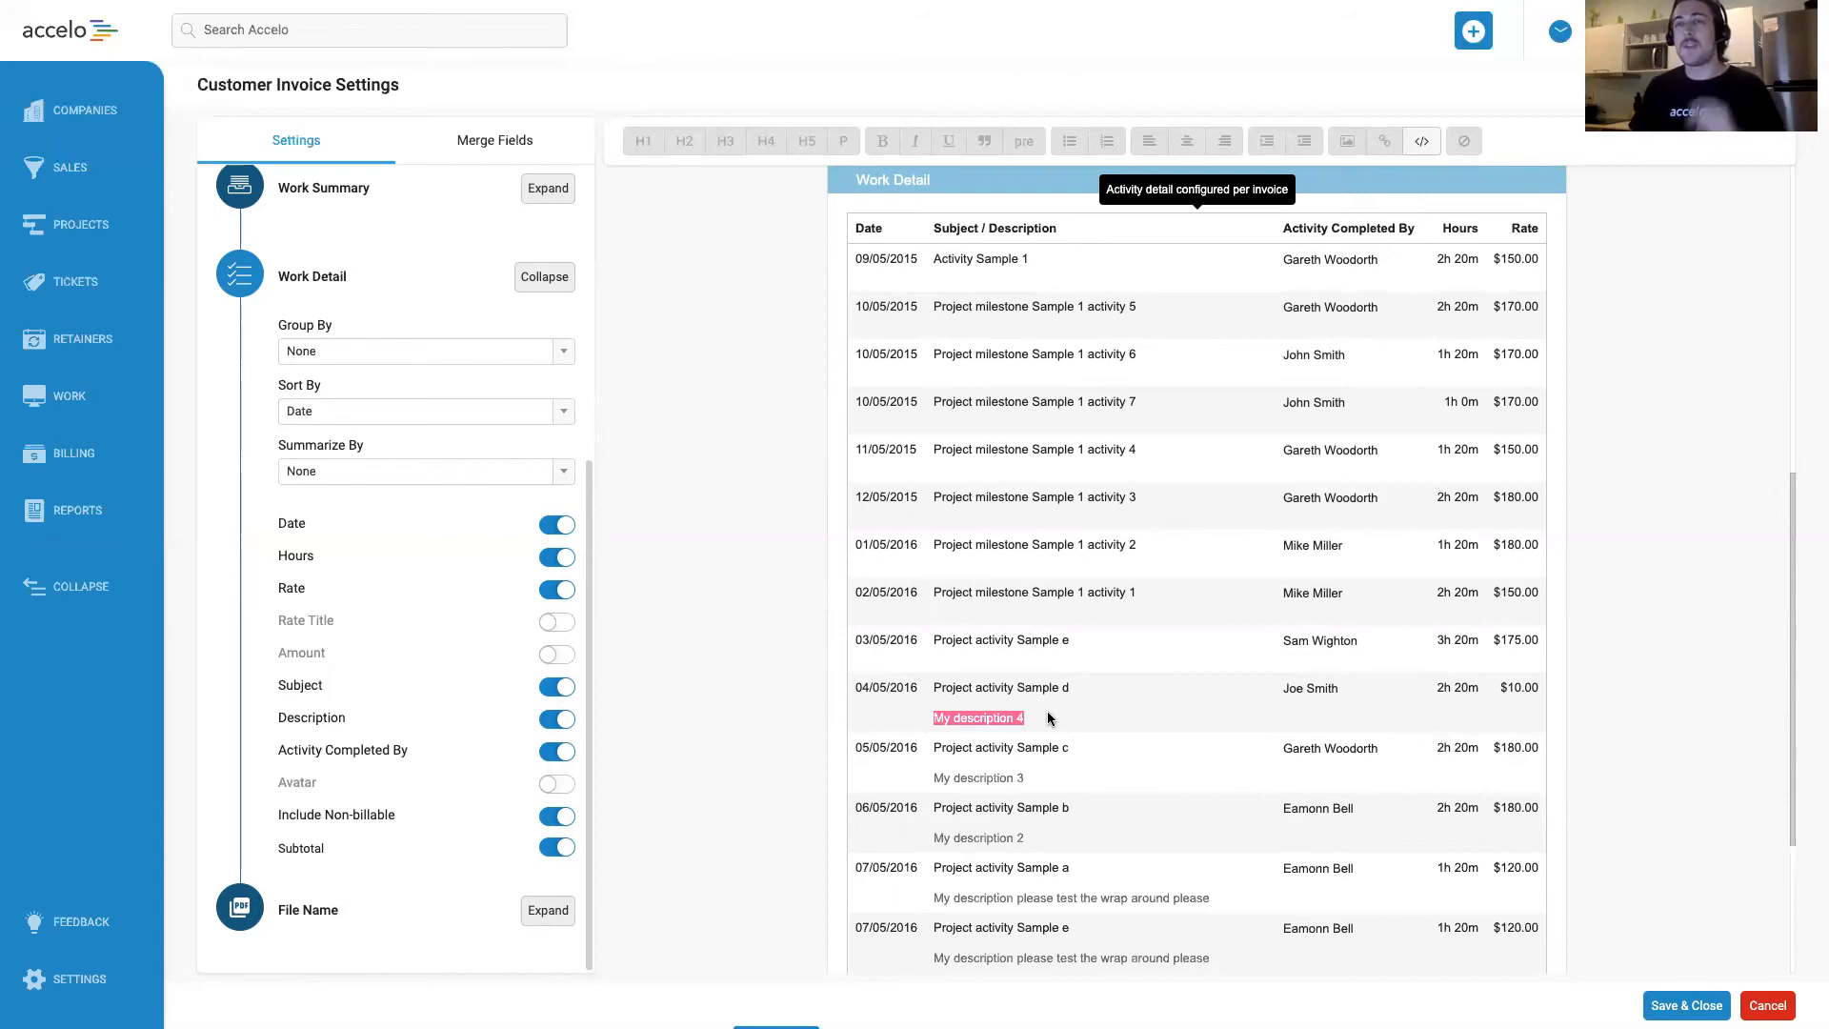
left_click_drag(1047, 715, 917, 726)
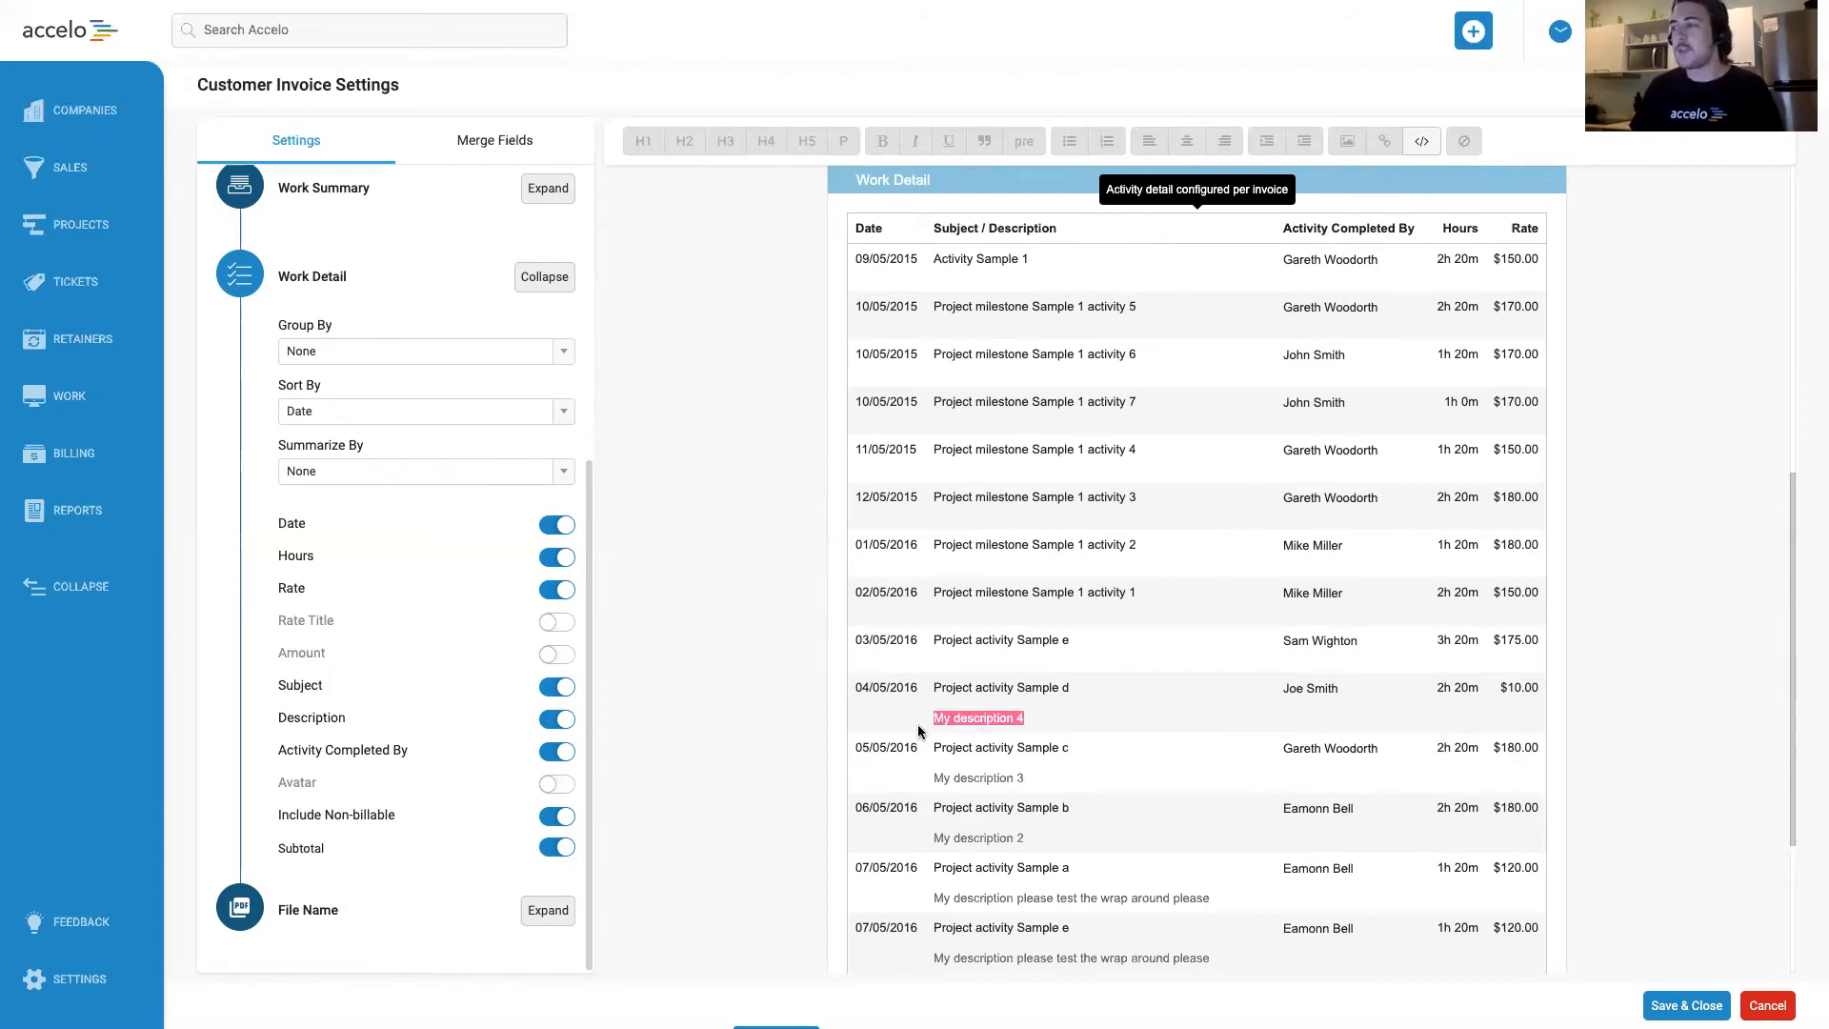
left_click(1063, 712)
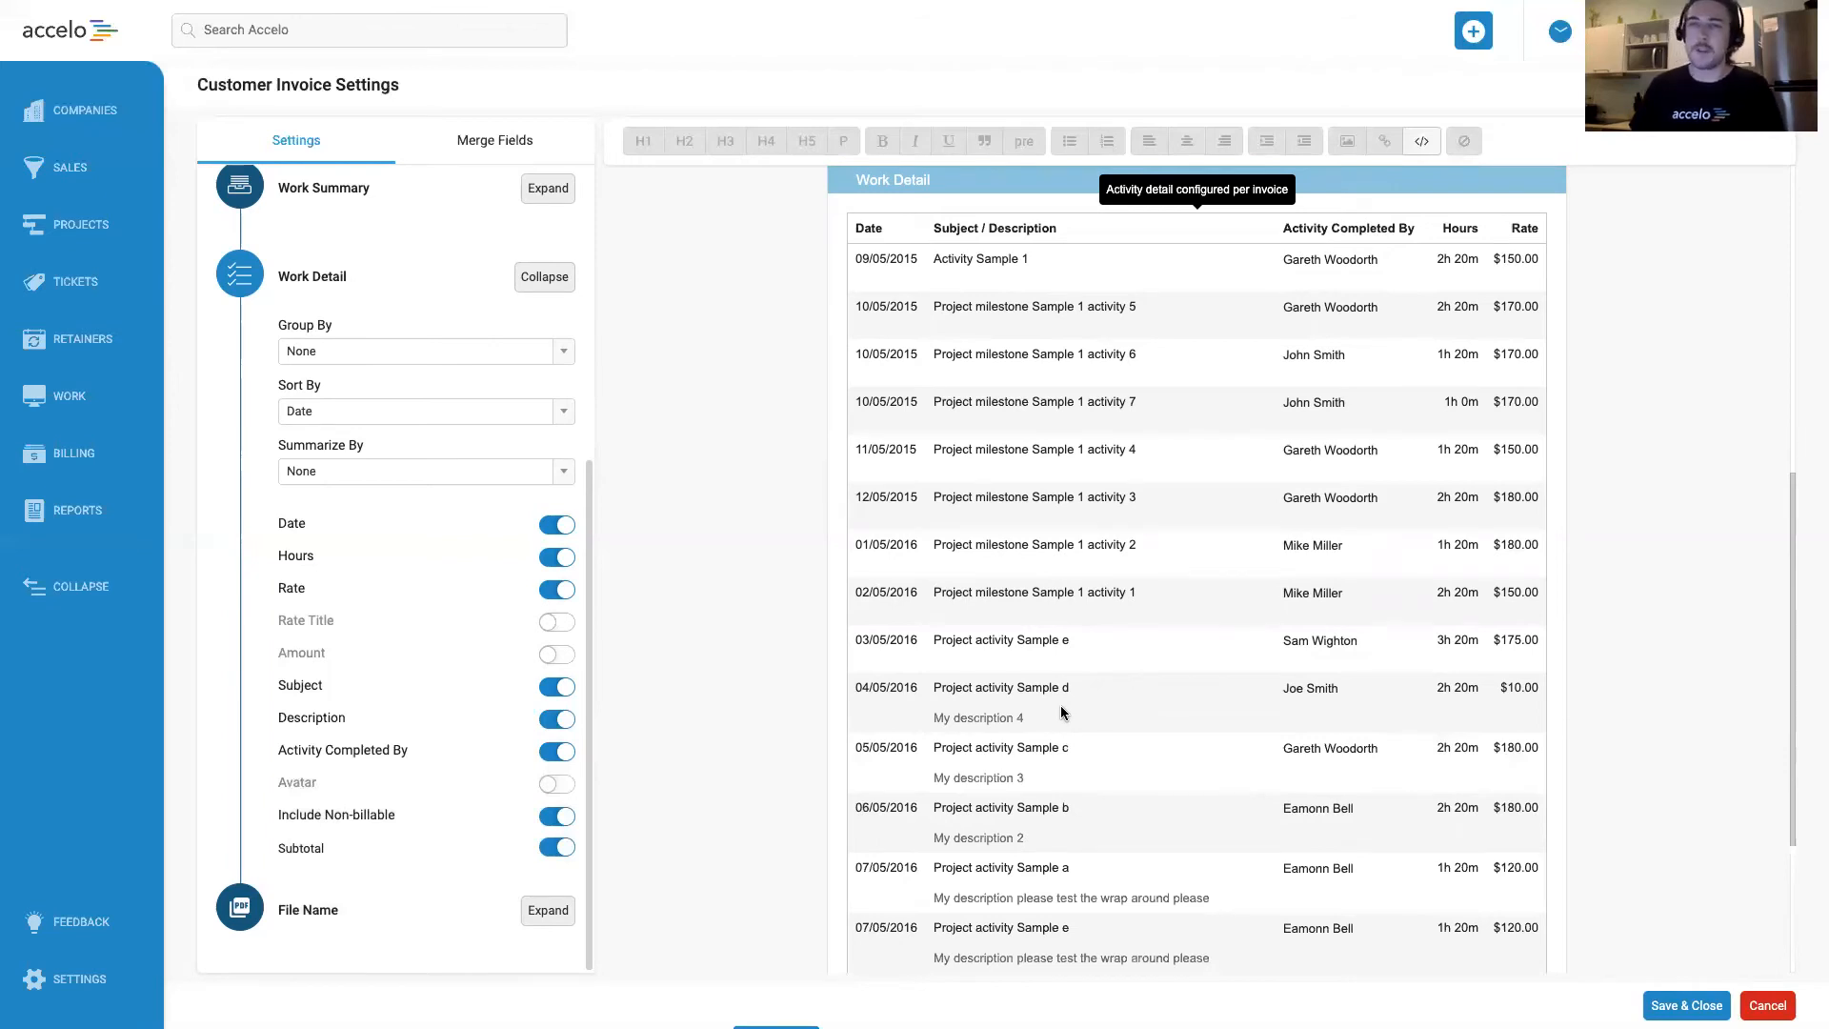
mouse_move(1065, 692)
left_mouse_down()
mouse_move(942, 688)
mouse_move(1096, 689)
mouse_move(1065, 689)
left_mouse_up()
left_click(938, 689)
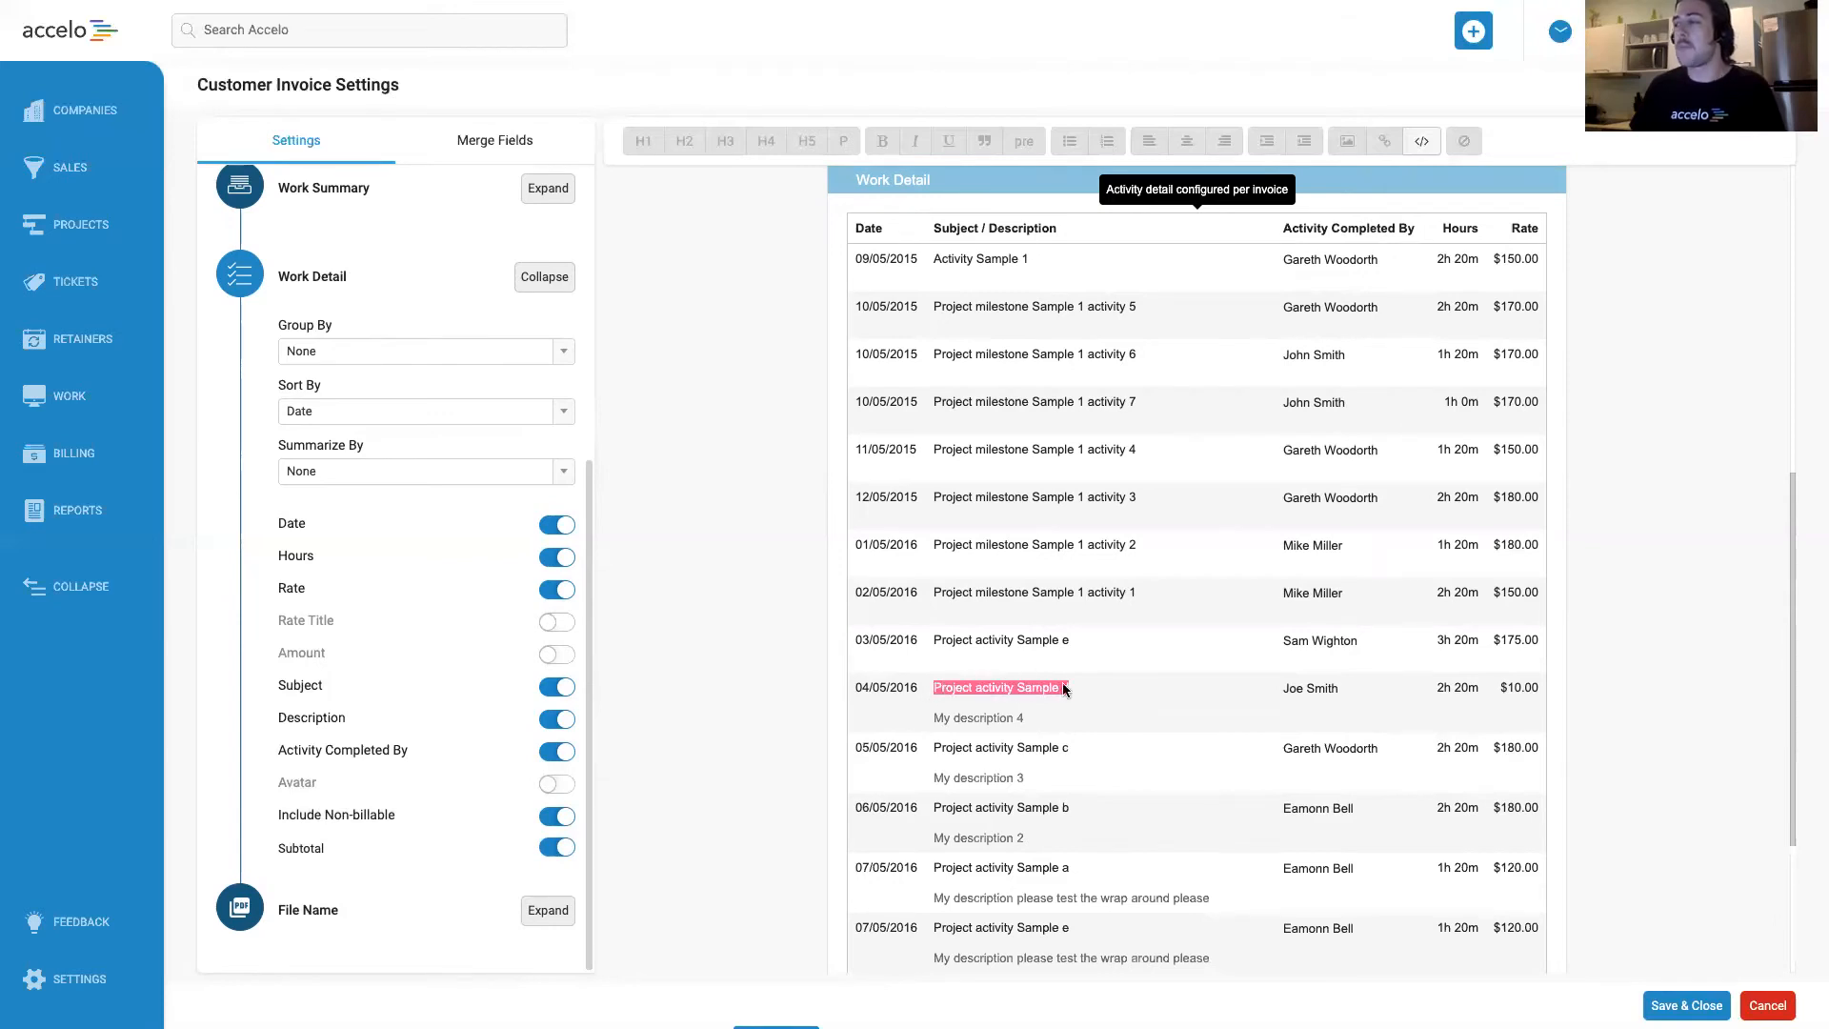
left_click(980, 691)
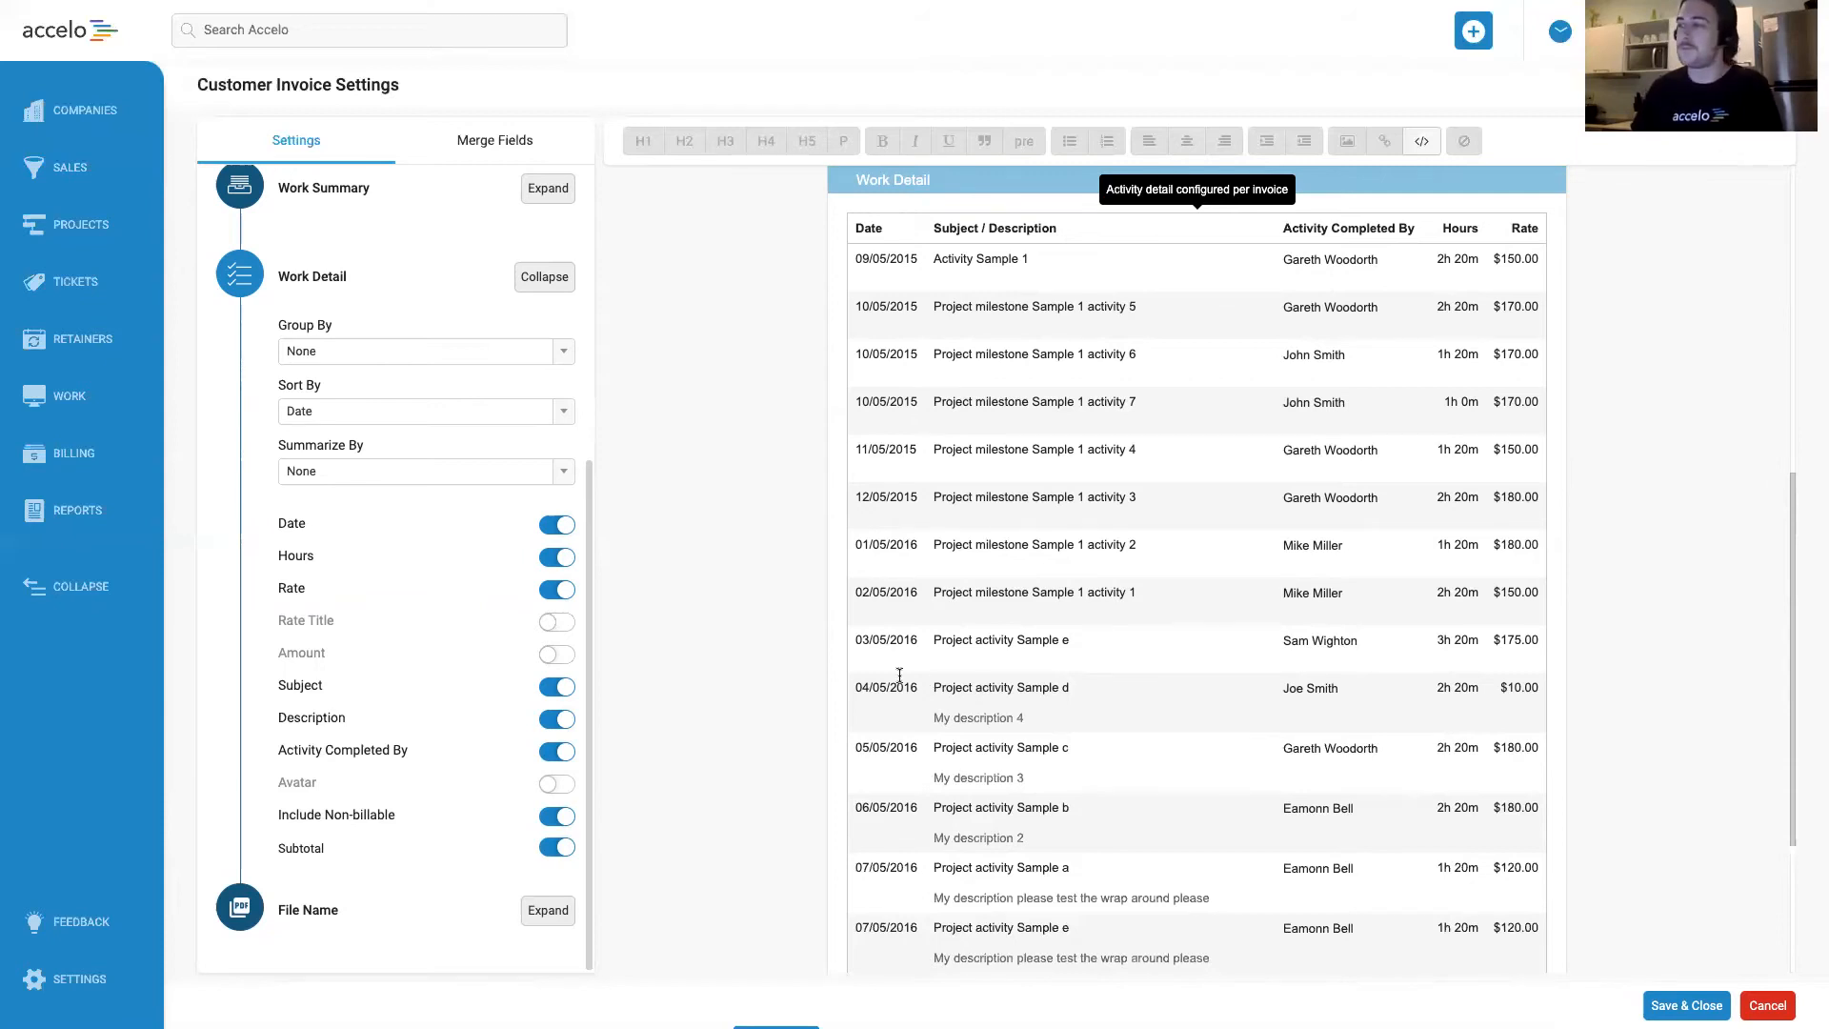
Examine the Work Summary options, including the ticket description and resolution settings, against the invoice preview.
left_click(531, 288)
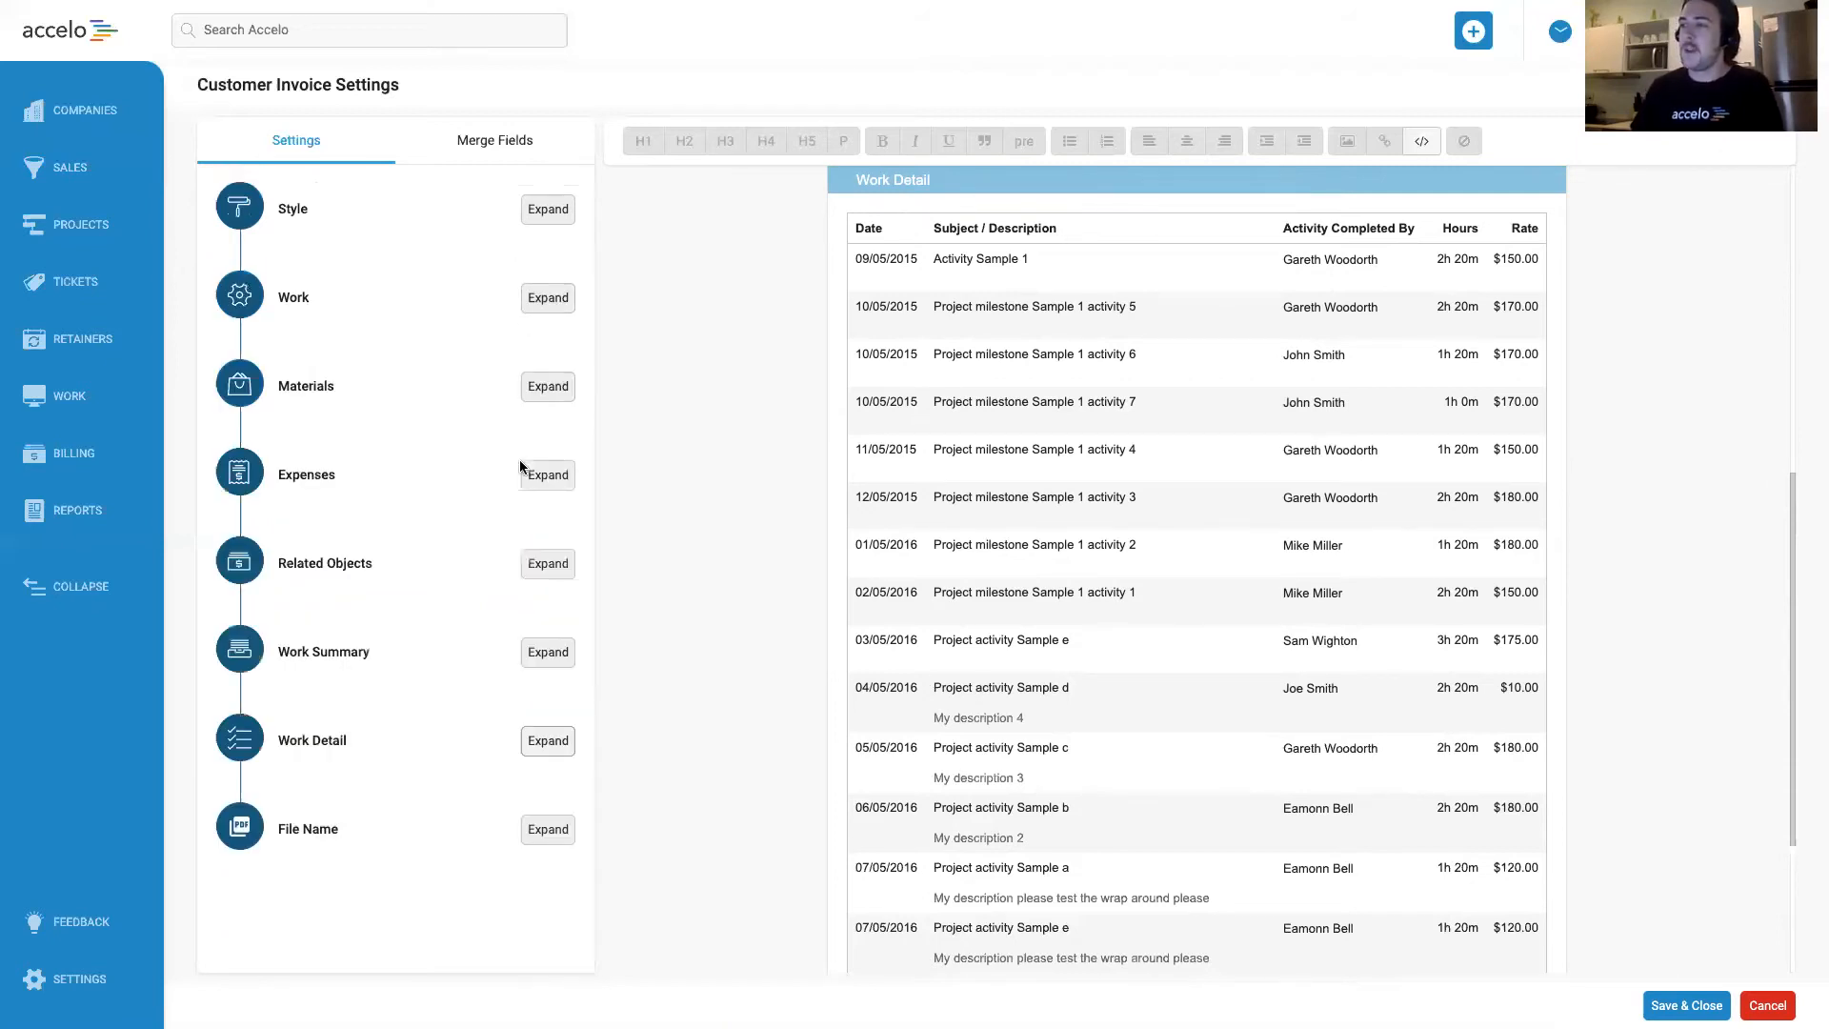
left_click(545, 657)
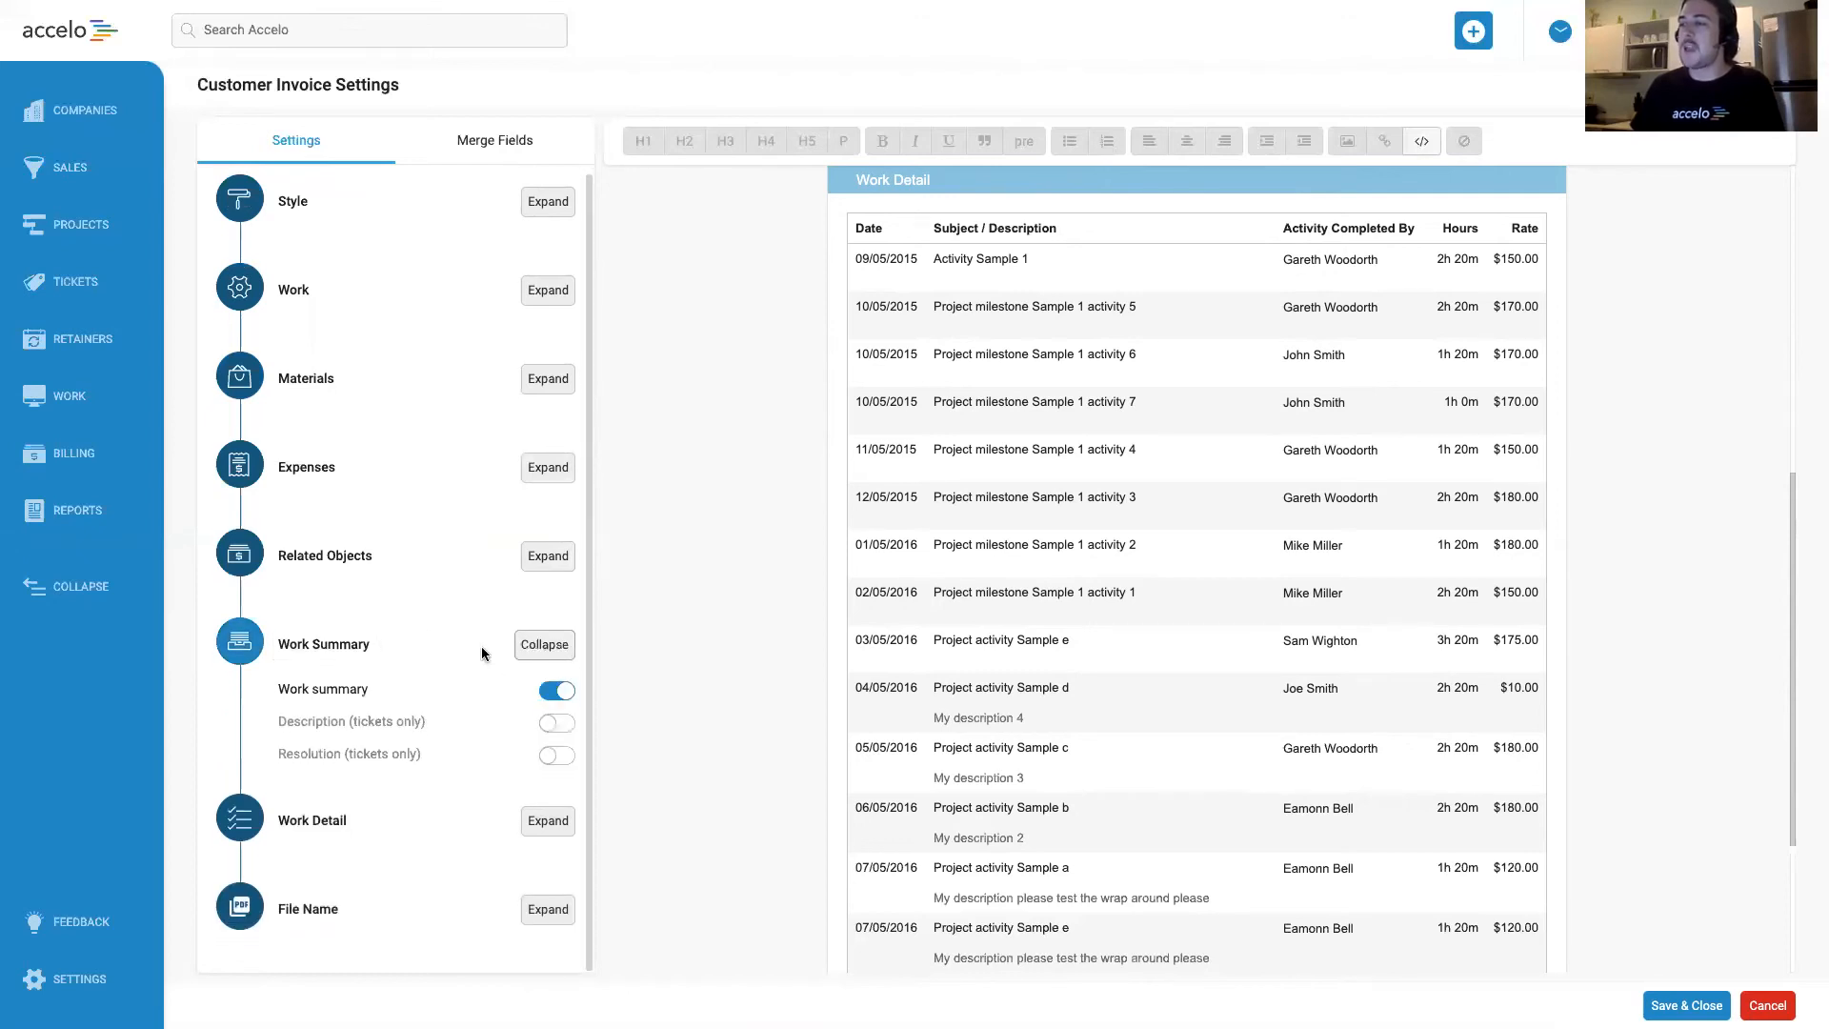
scroll(481, 654, "up", 1)
scroll(964, 673, "down", 3)
scroll(965, 670, "up", 5)
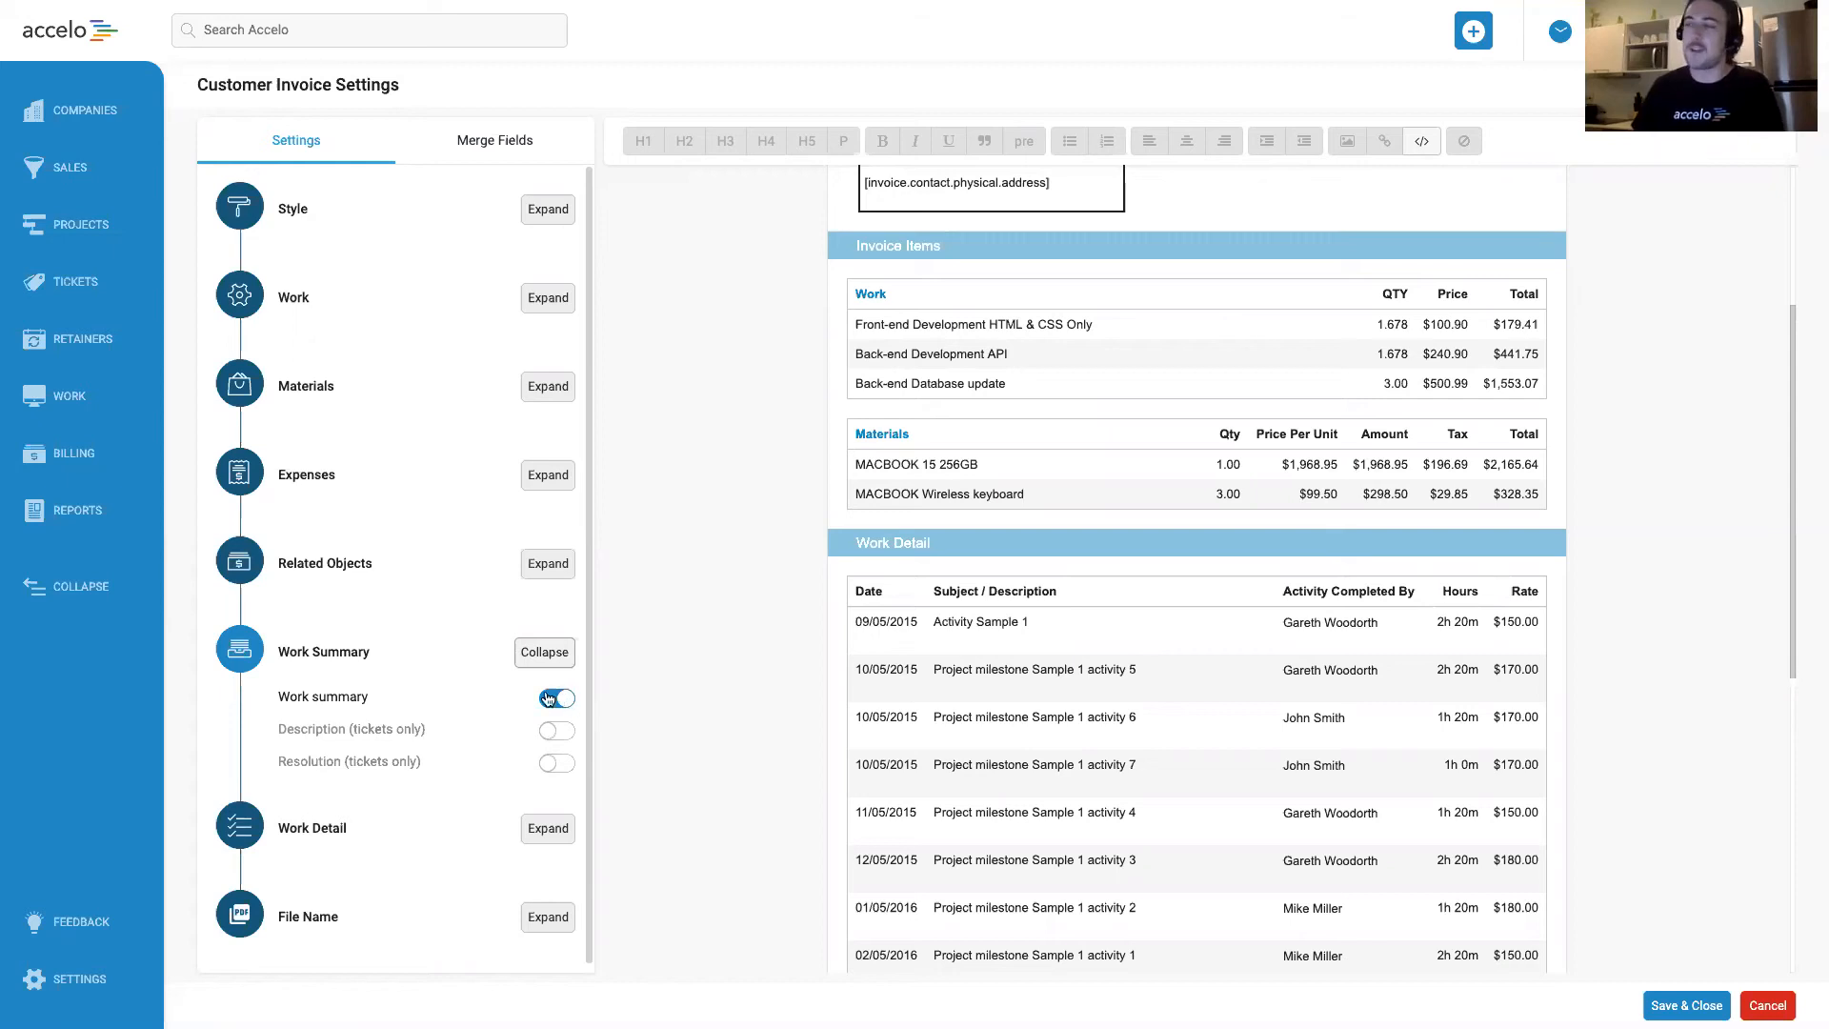
left_click(546, 655)
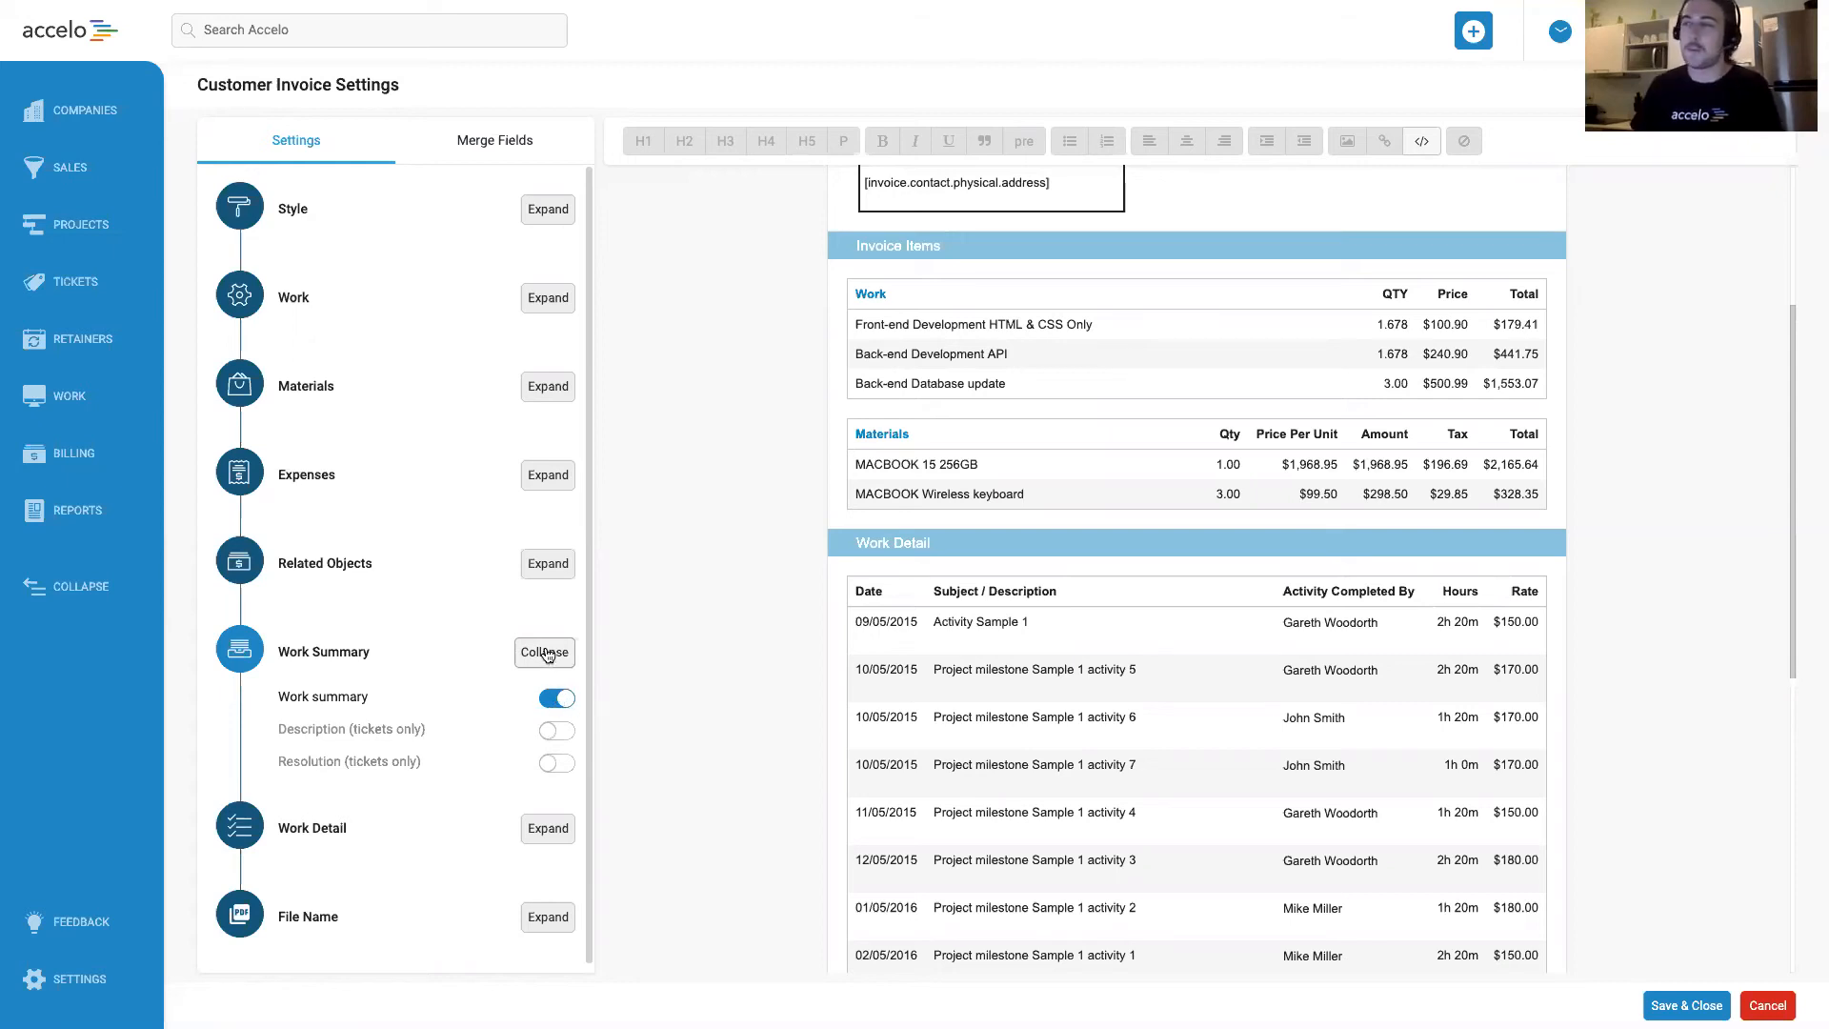
Exclude non-billable work from the Work Detail section and save the invoice layout.
scroll(705, 677, "down", 3)
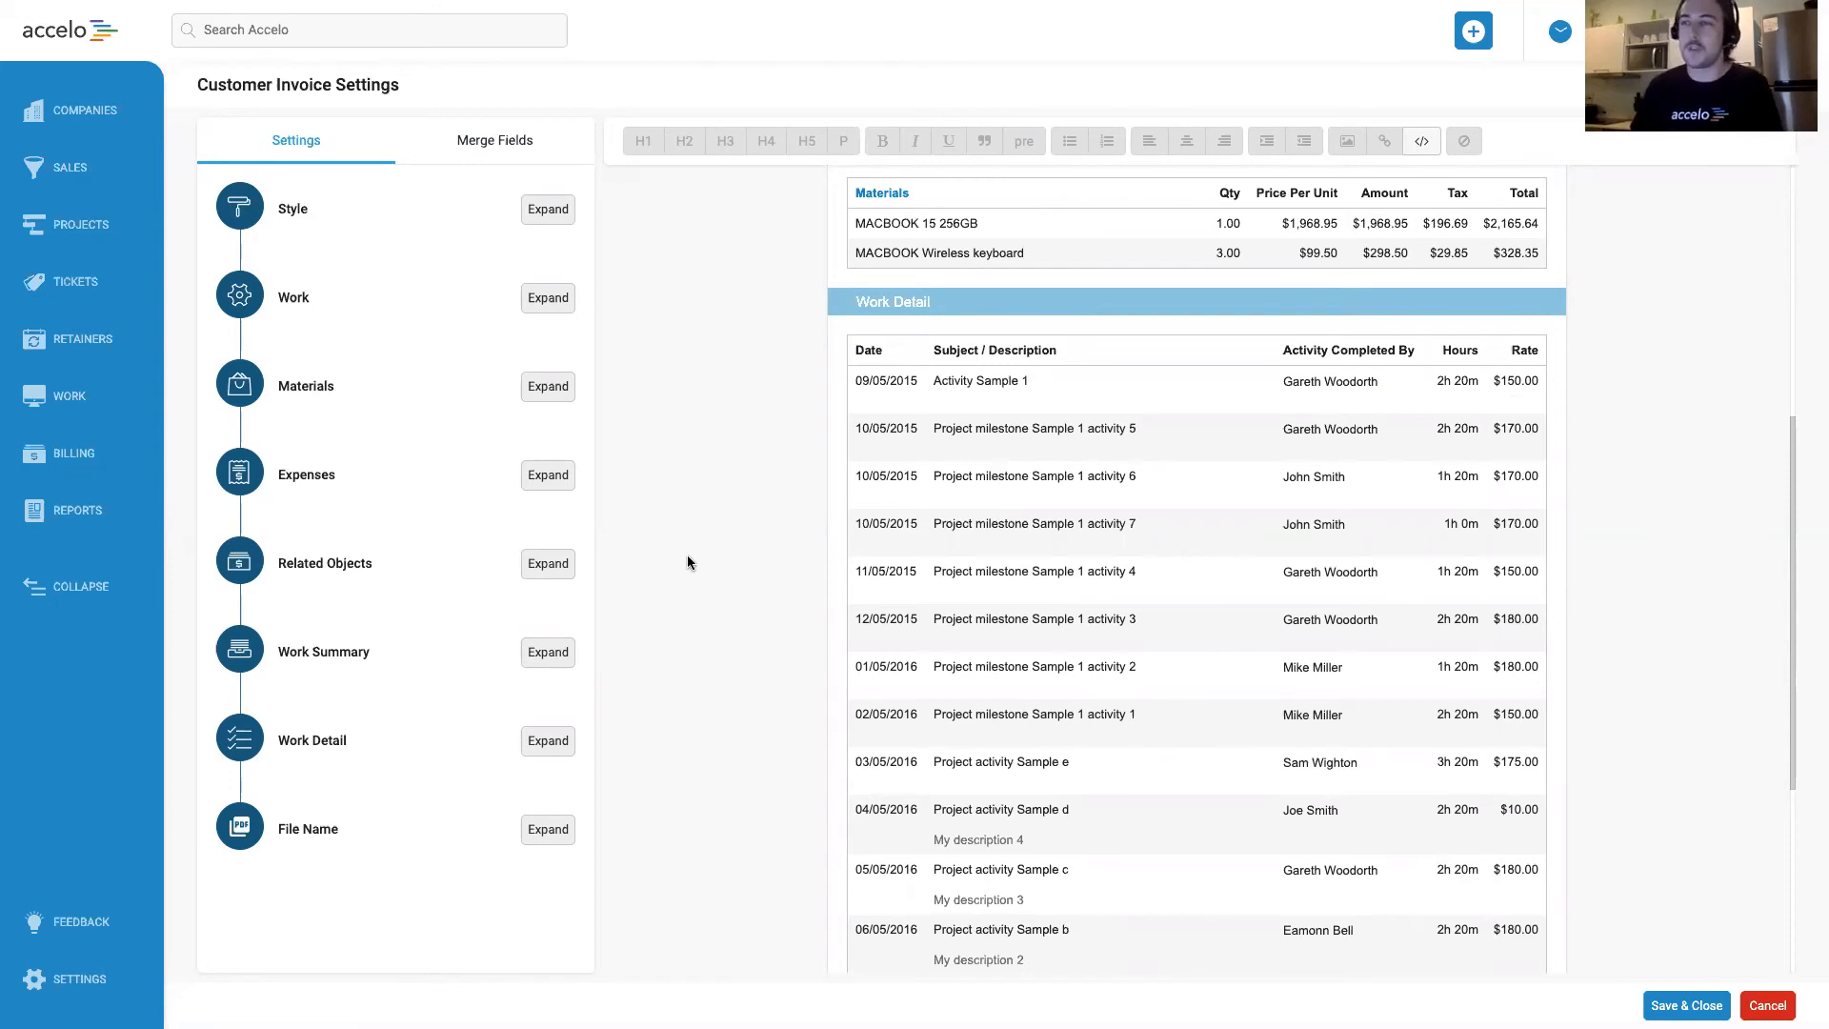
scroll(715, 591, "down", 3)
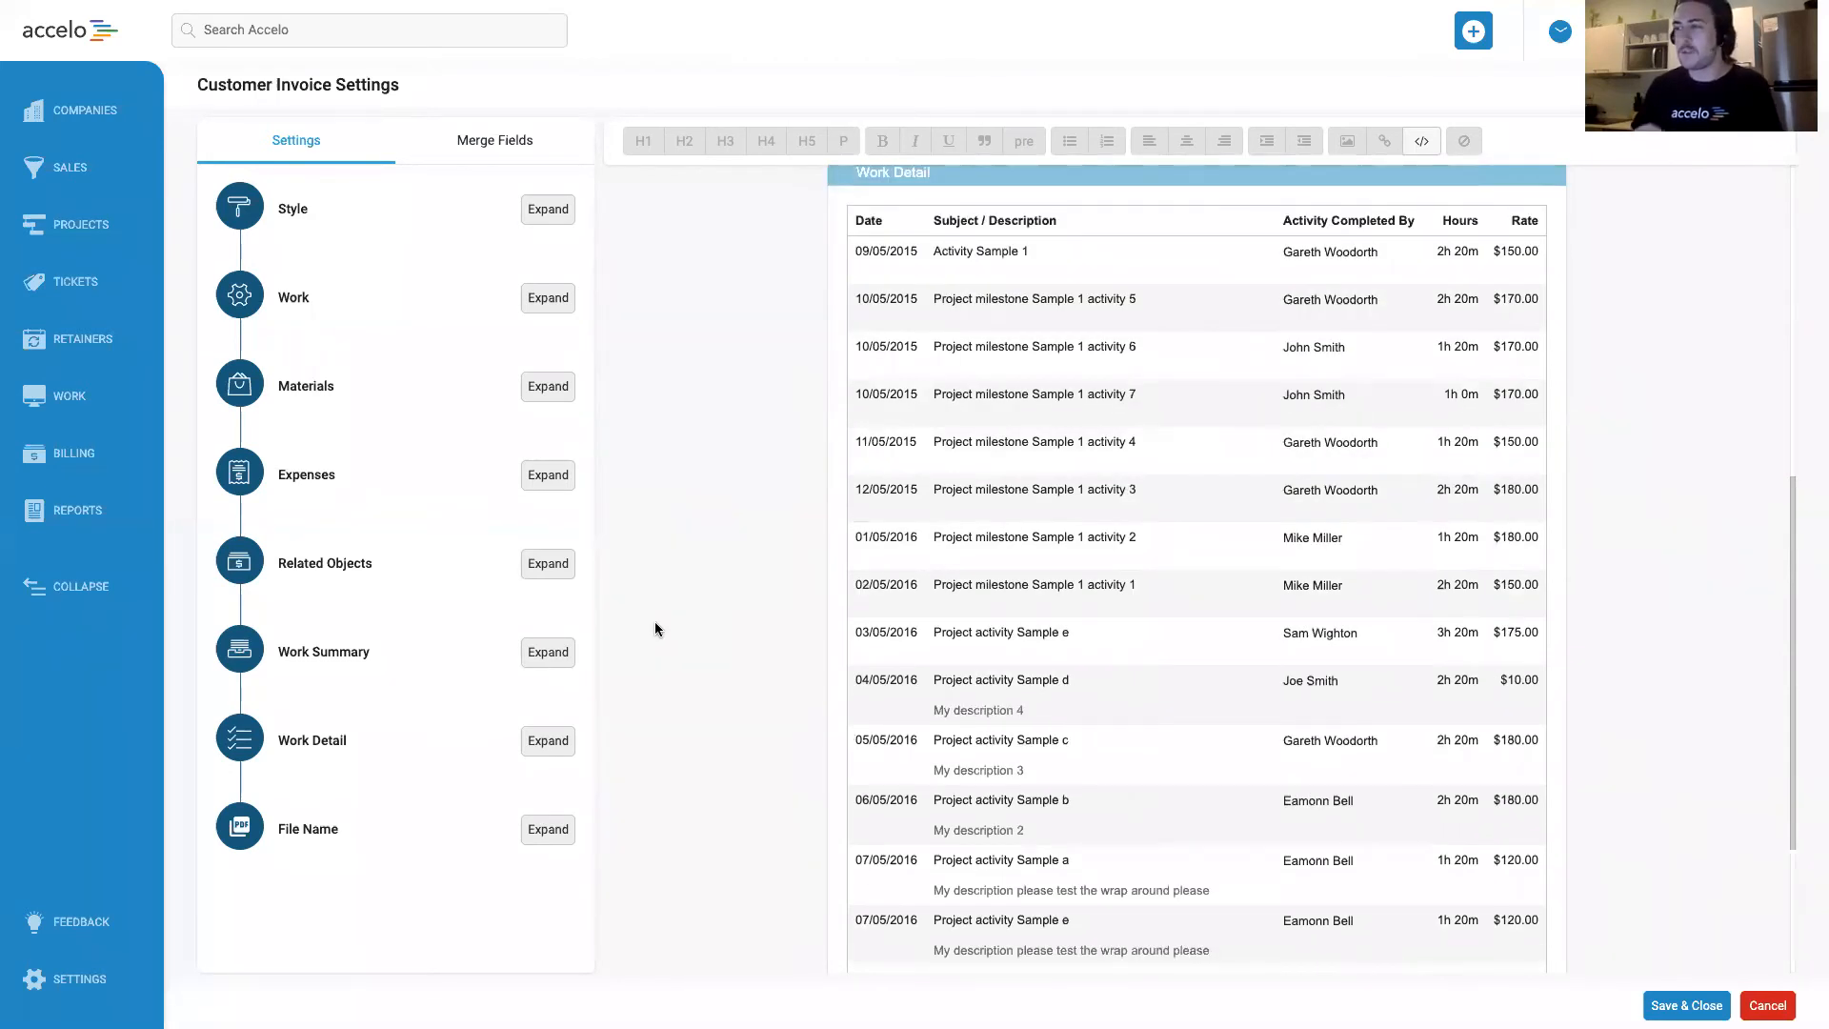
left_click(542, 749)
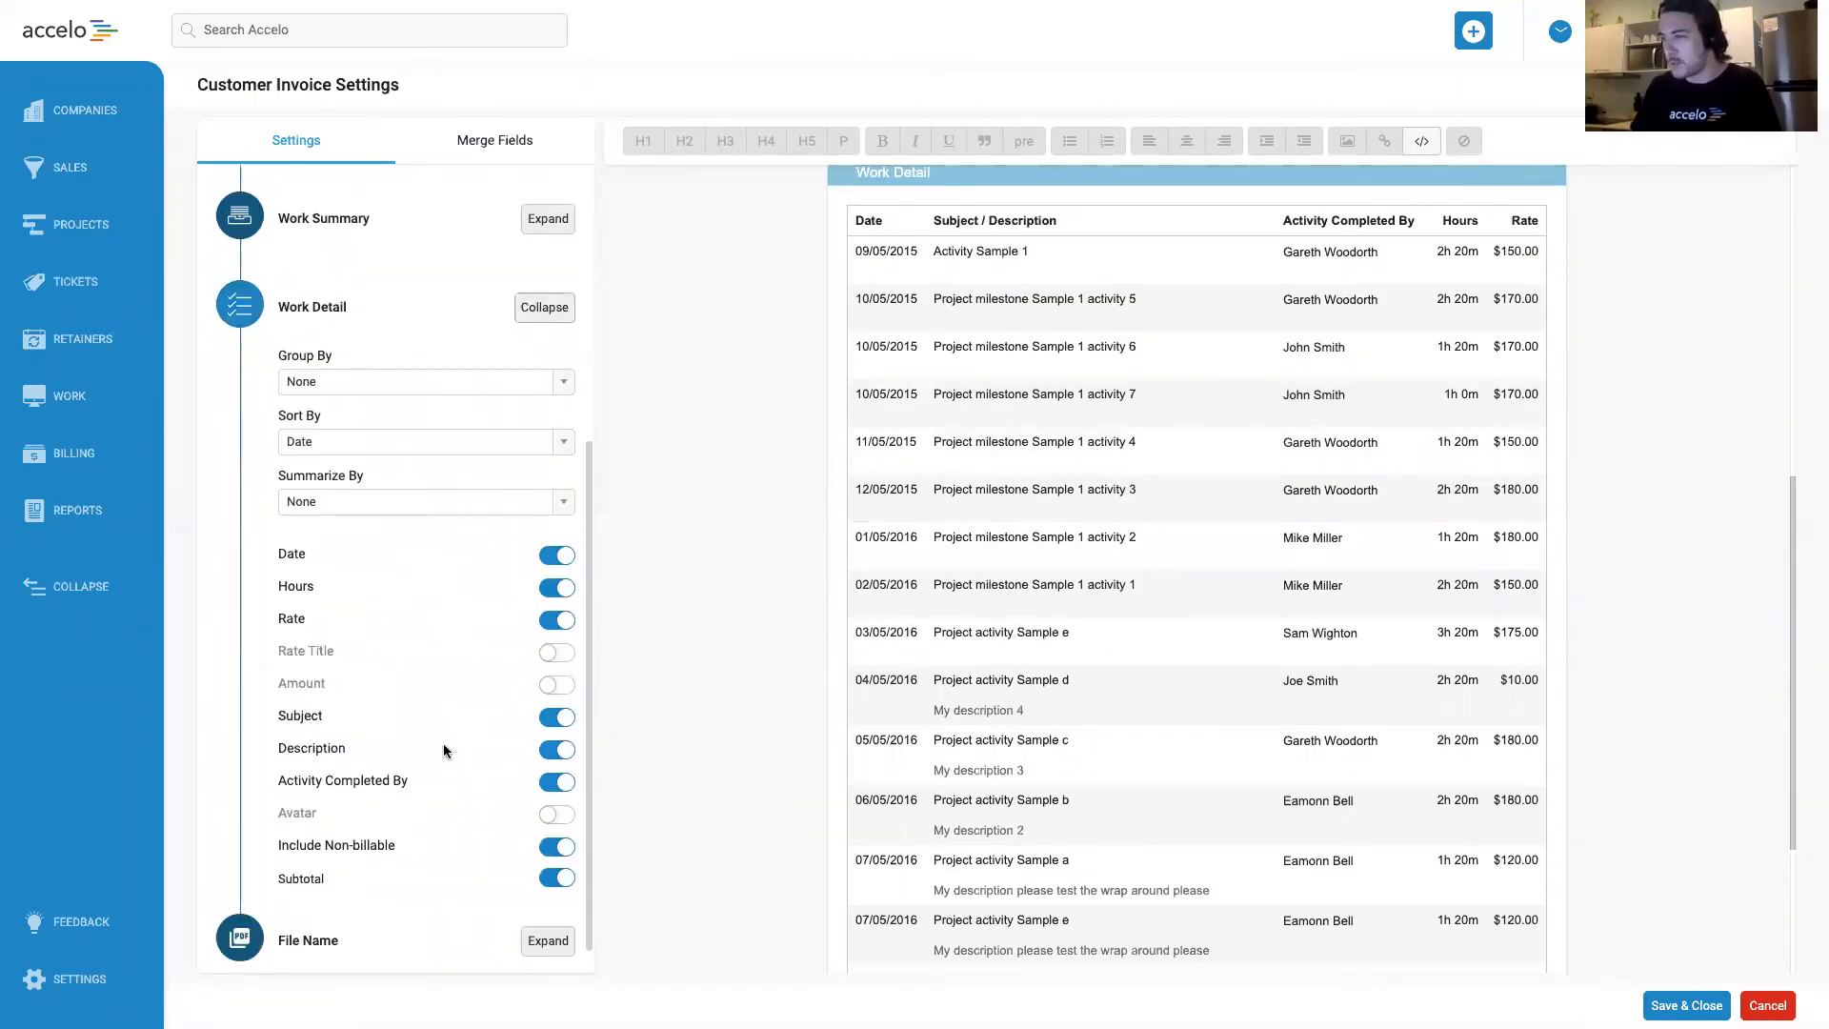
left_click_drag(335, 853, 404, 851)
left_click(471, 853)
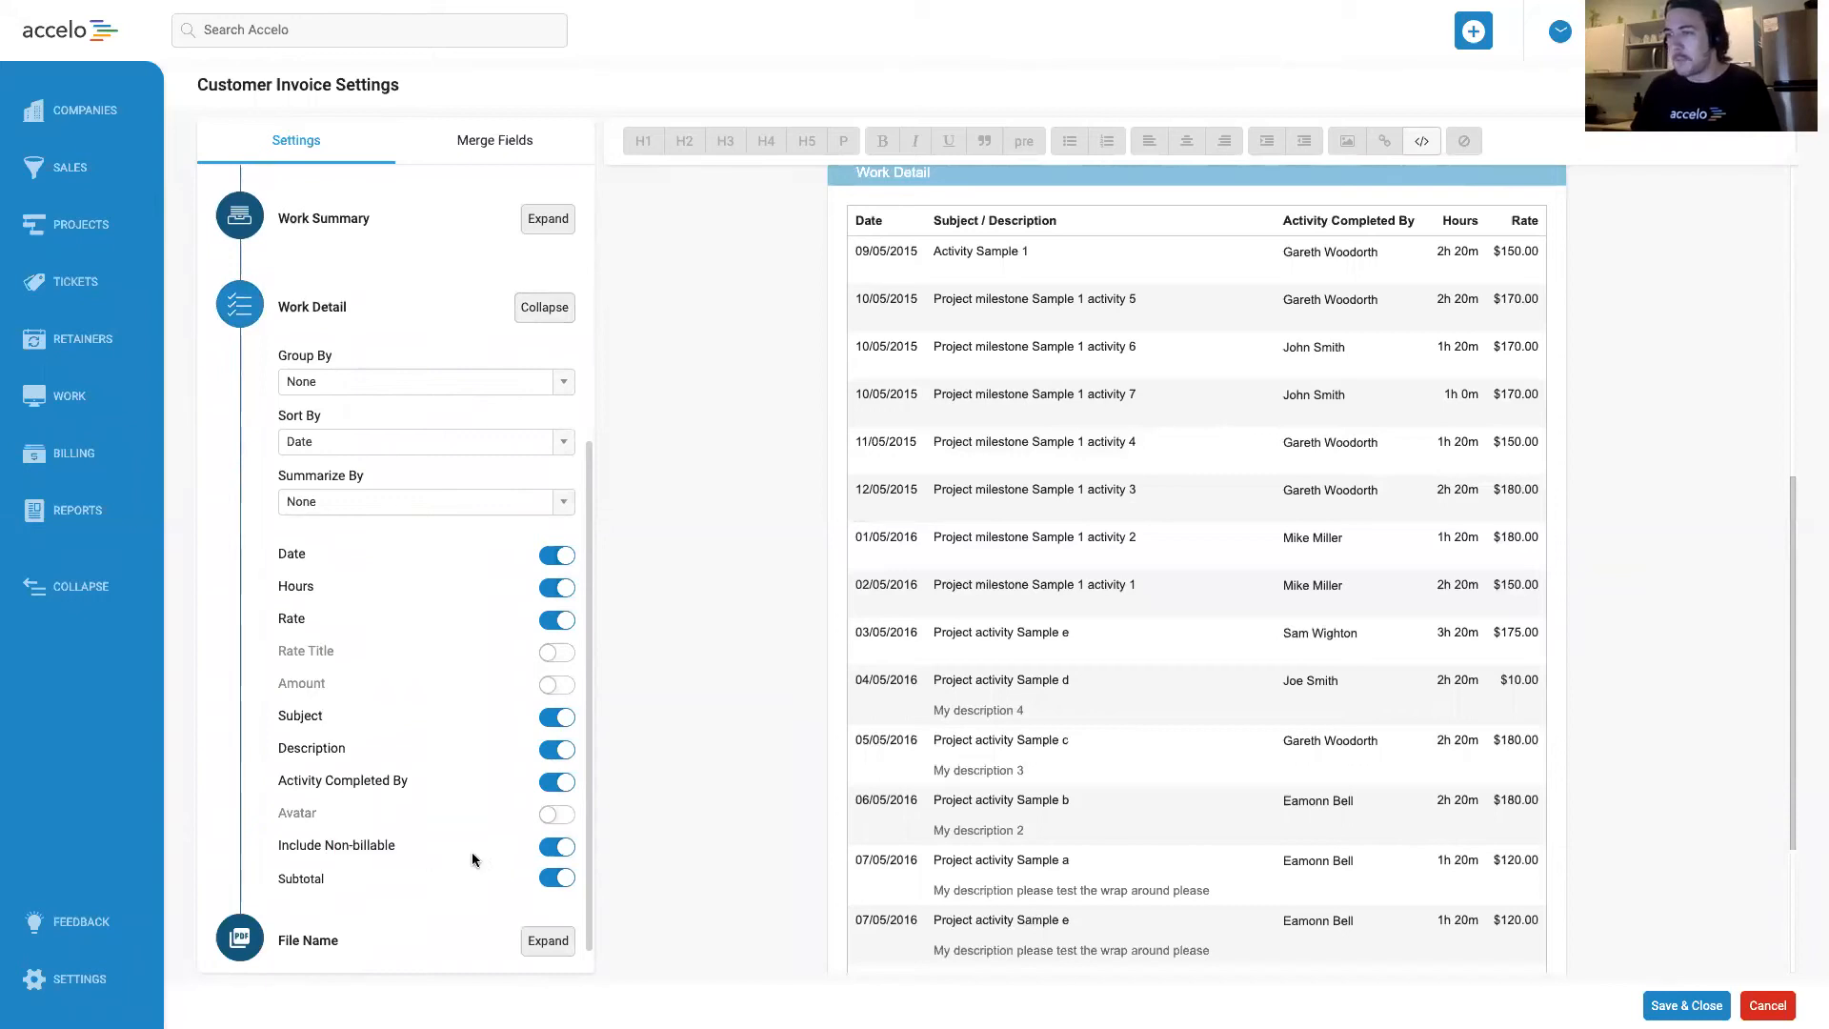
left_click(562, 847)
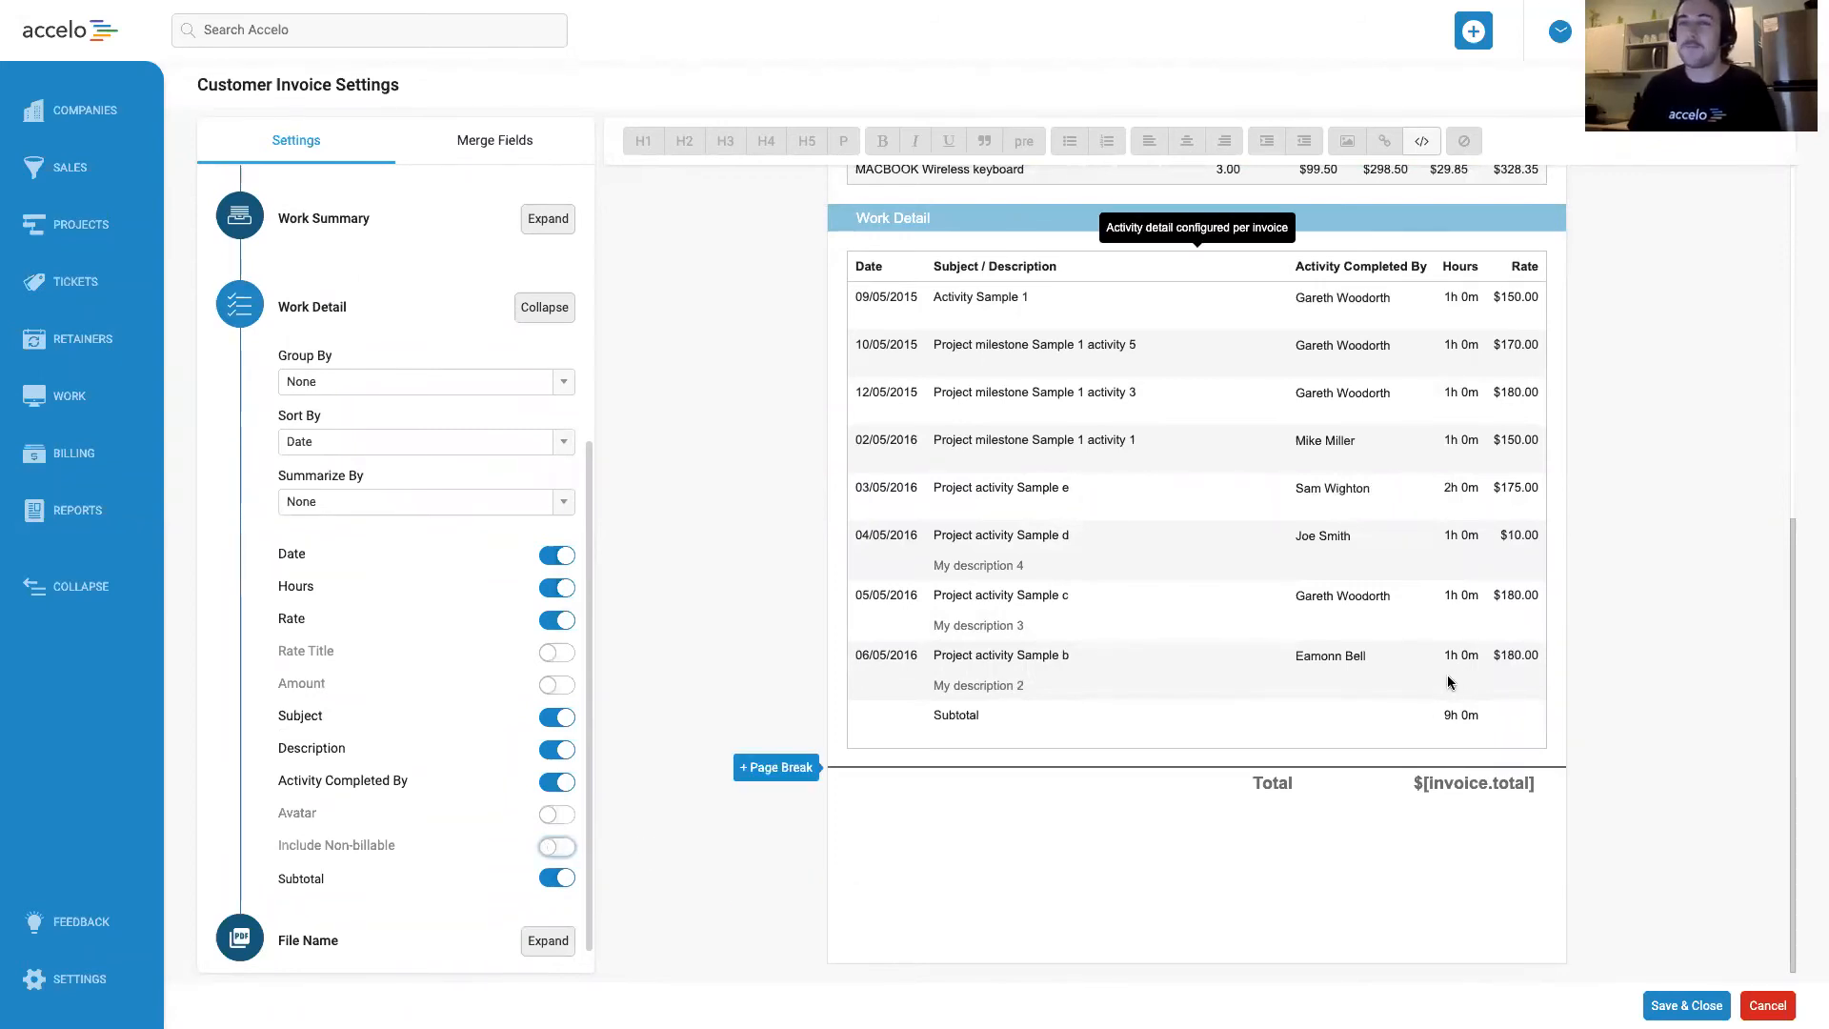
left_click(544, 307)
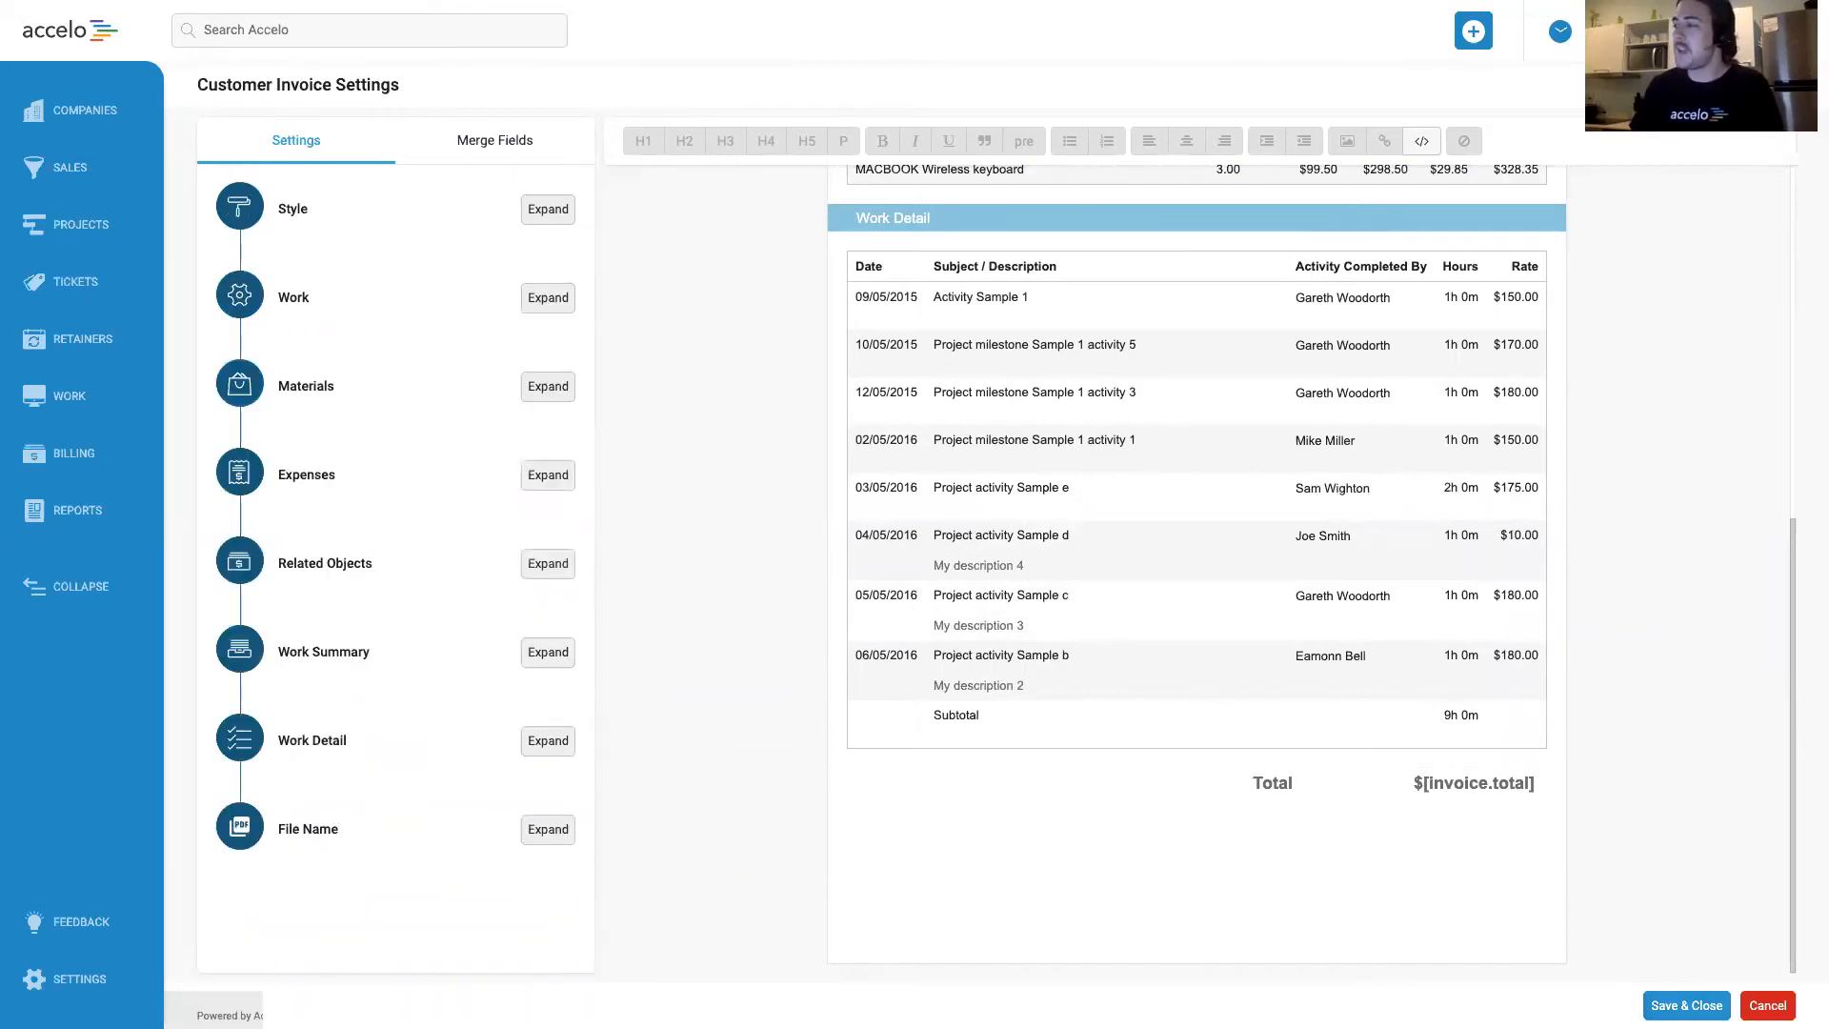
left_click(1681, 1005)
left_click(1566, 973)
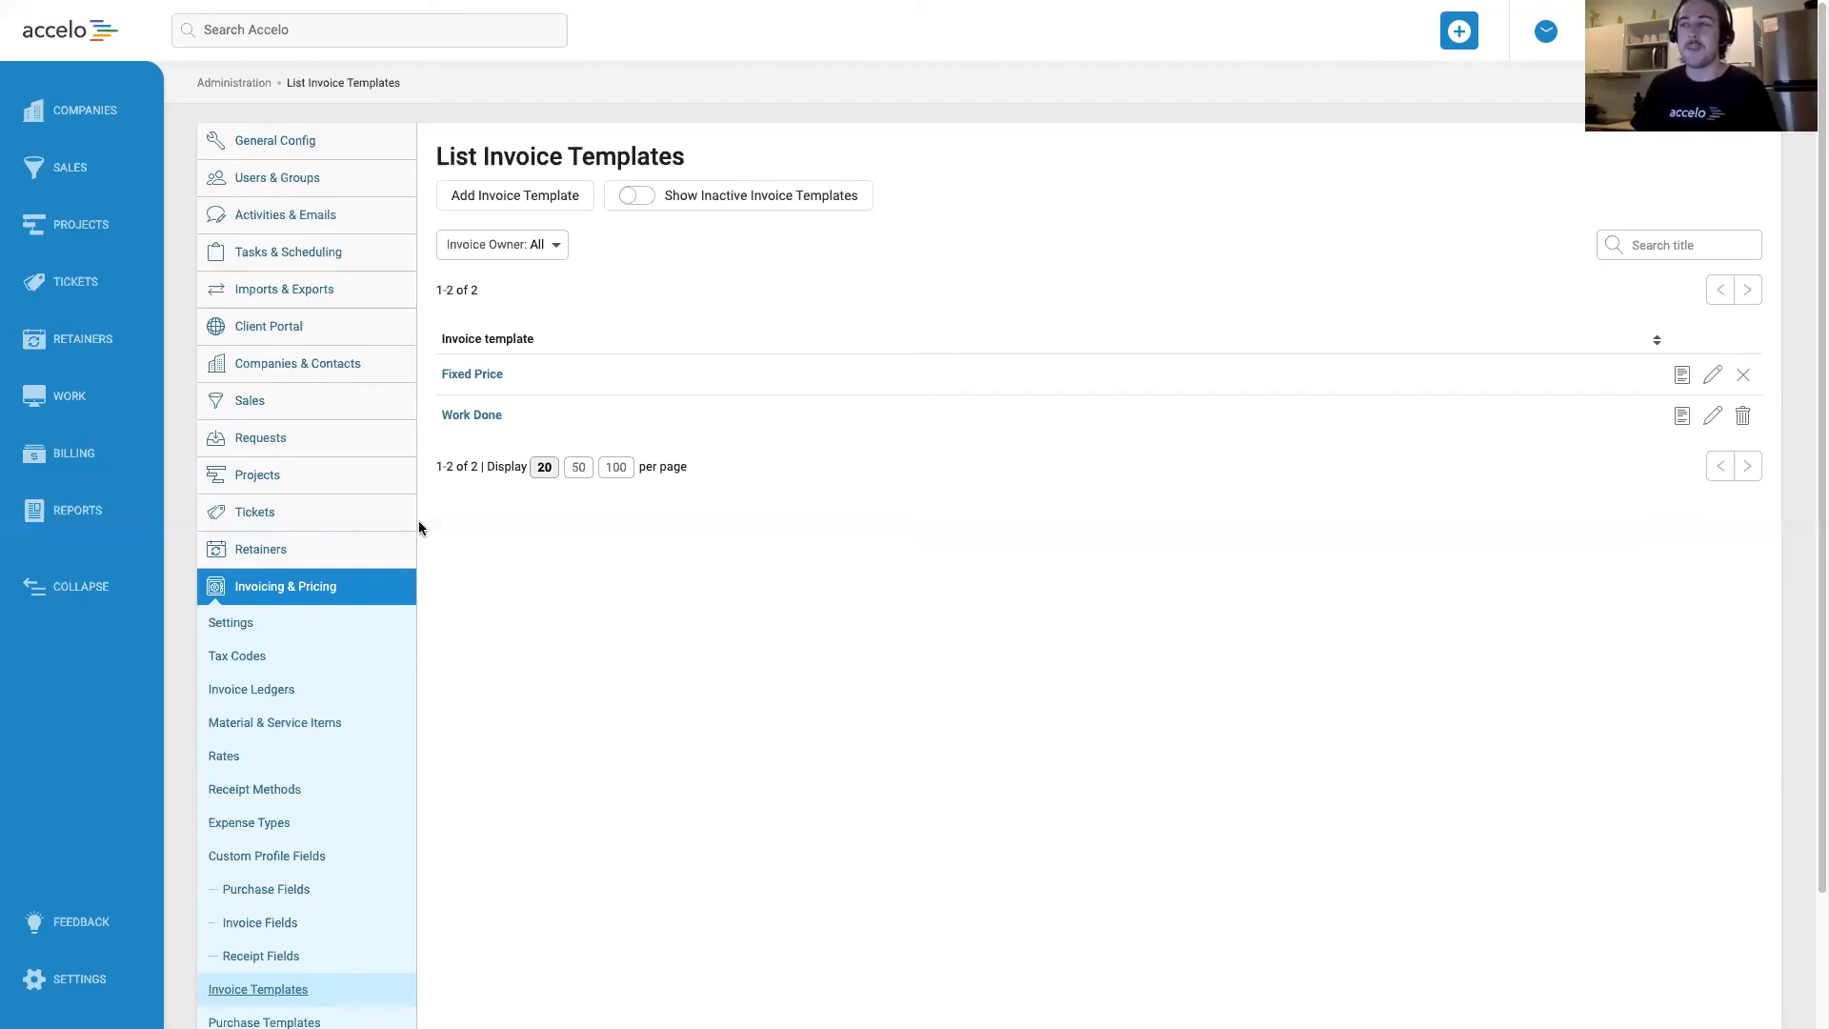
Open the Default project type's configuration and review its status progressions.
left_click(313, 473)
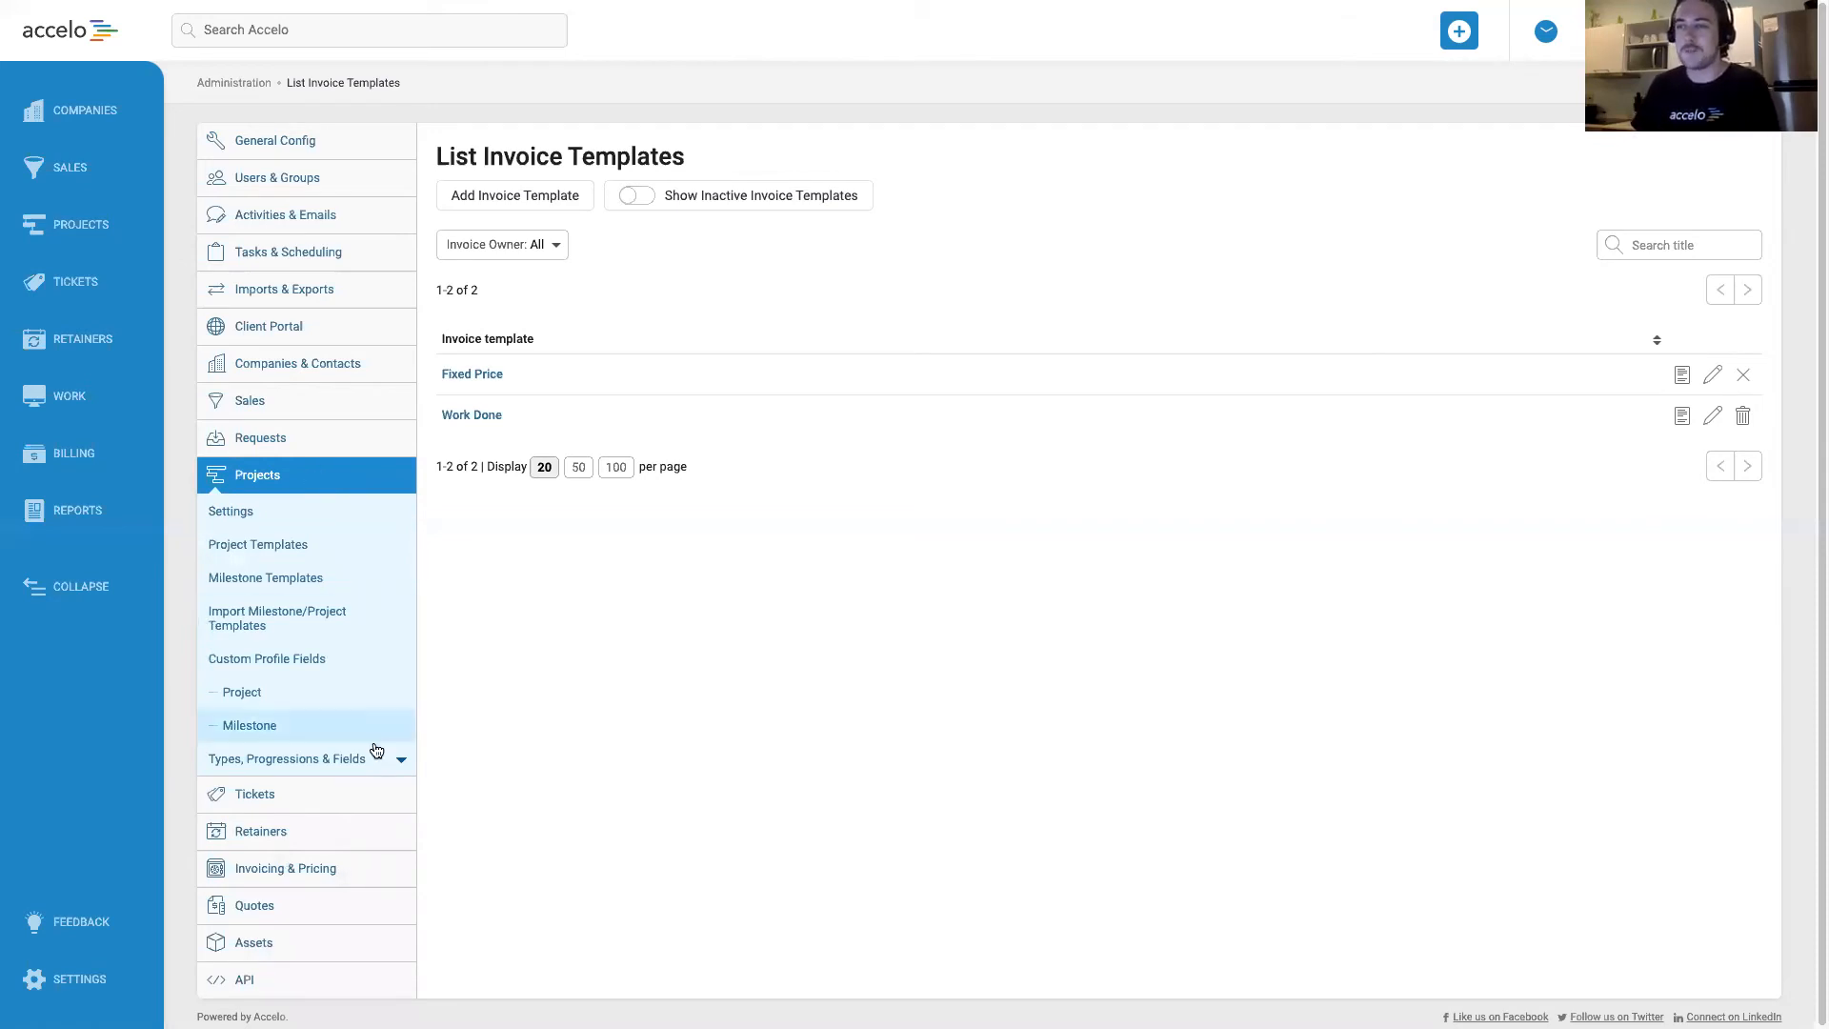
left_click(297, 765)
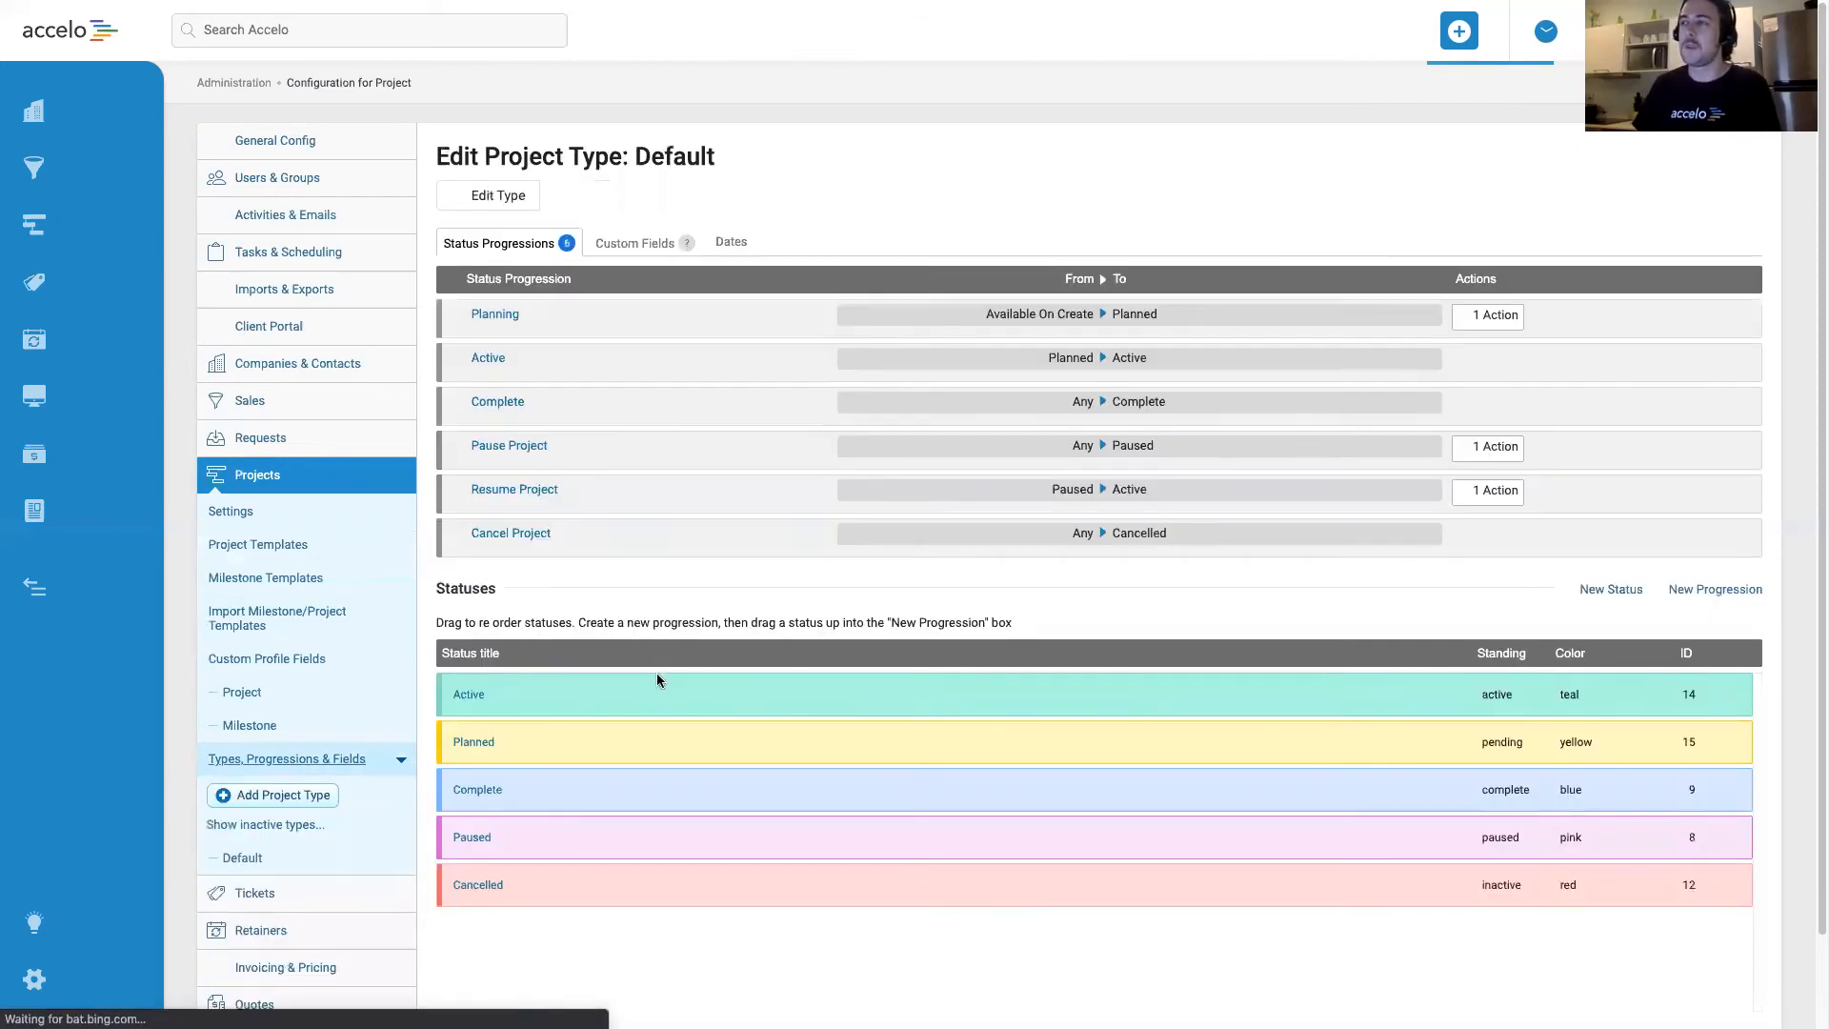
left_click_drag(635, 154, 752, 169)
left_click(832, 163)
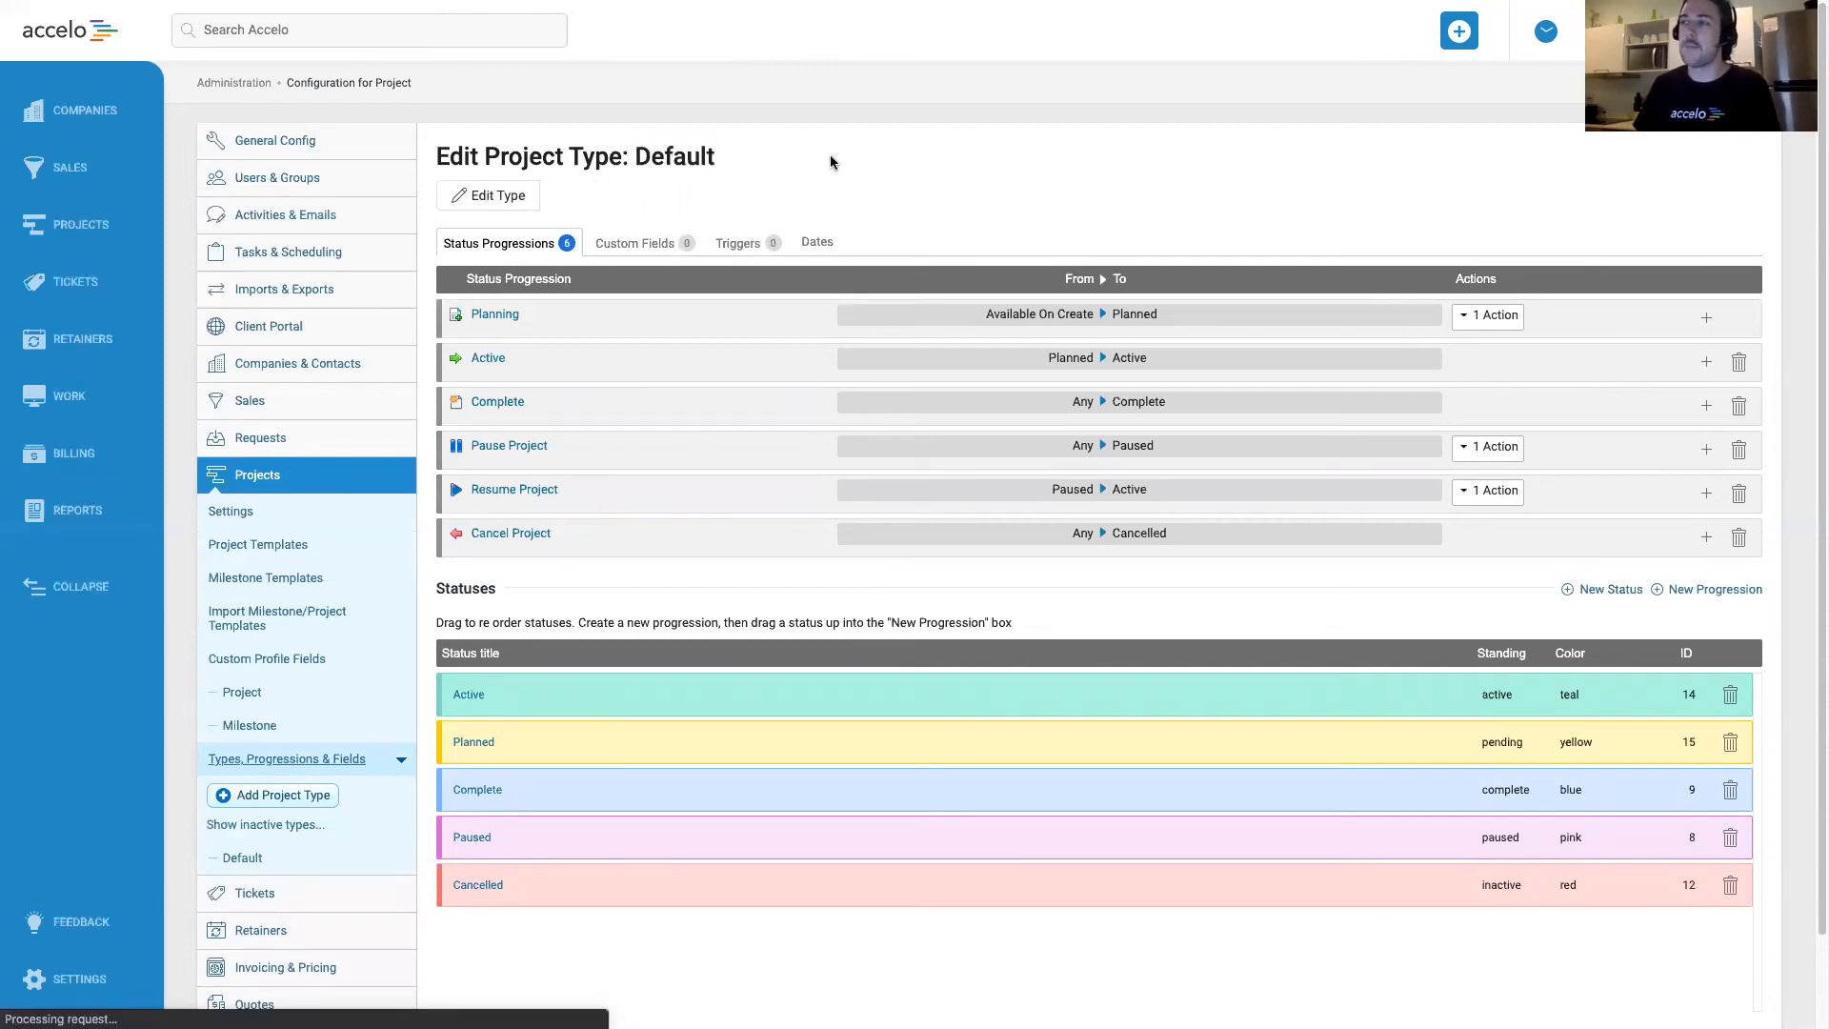
scroll(832, 163, "down", 1)
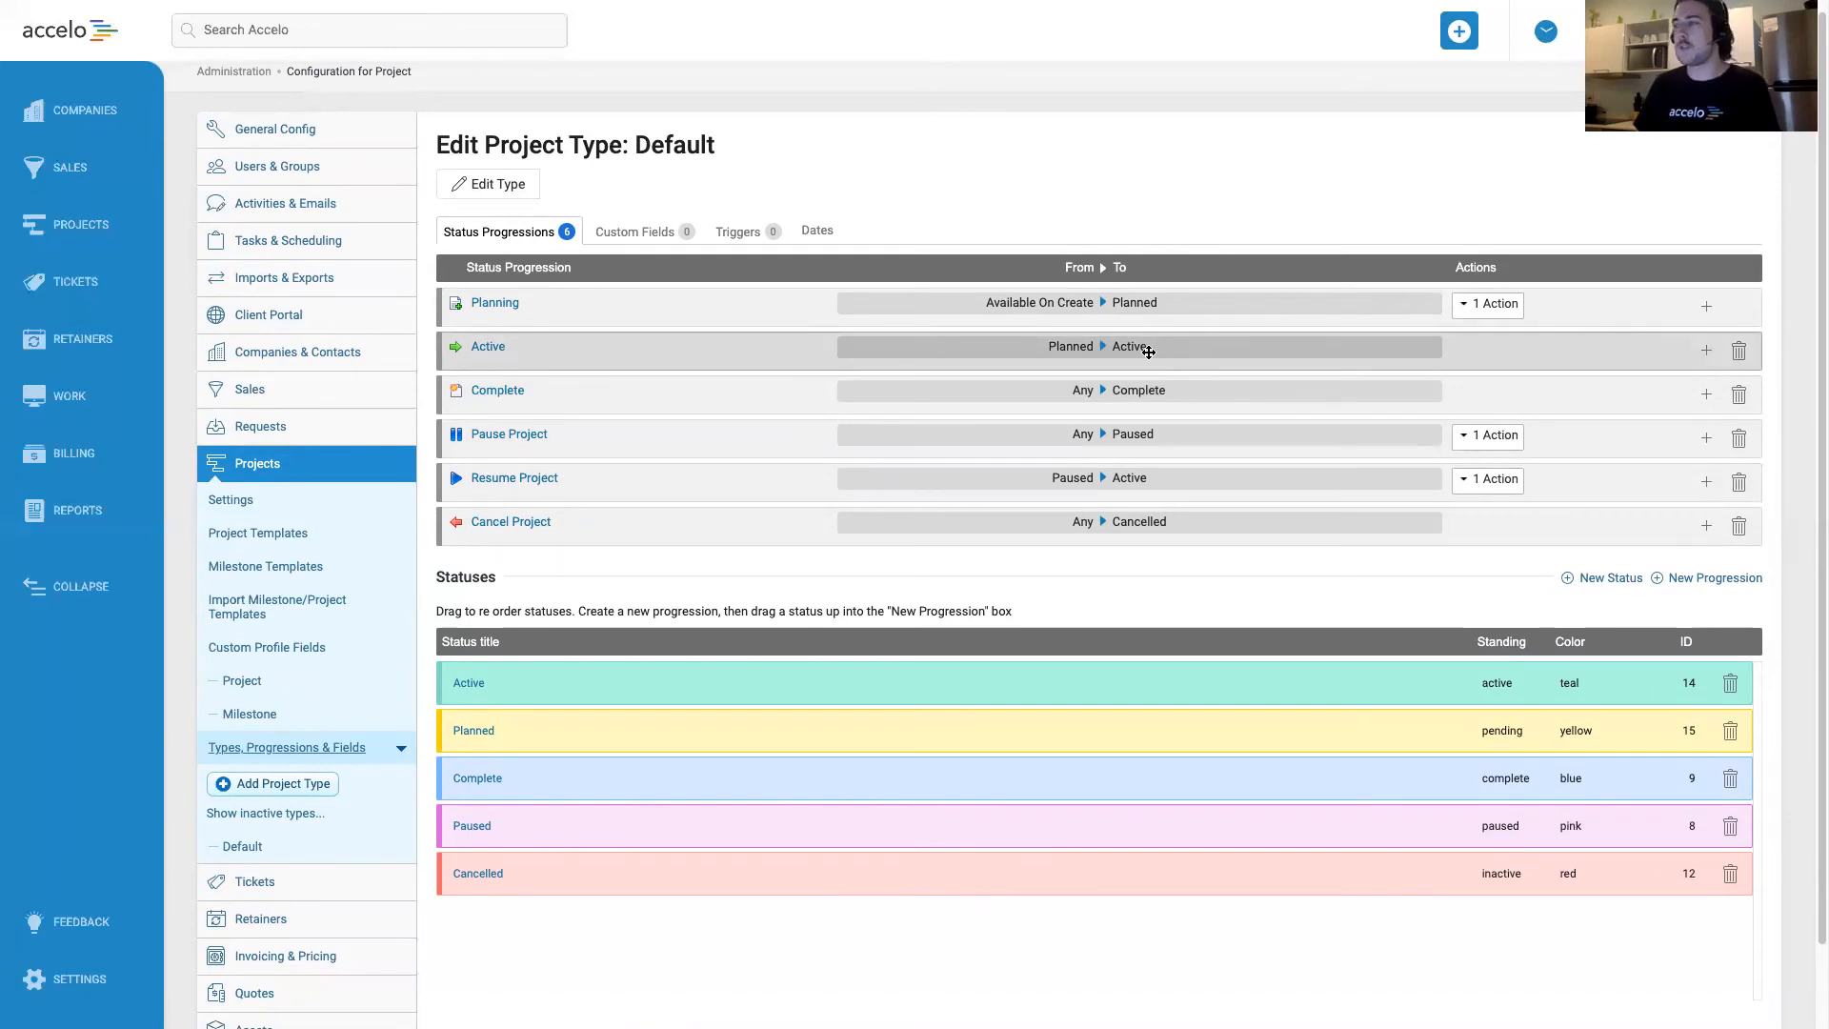
Add an Invoice special process action to the Default project type's Active progression (Planned to Active) and save it.
left_click(1706, 351)
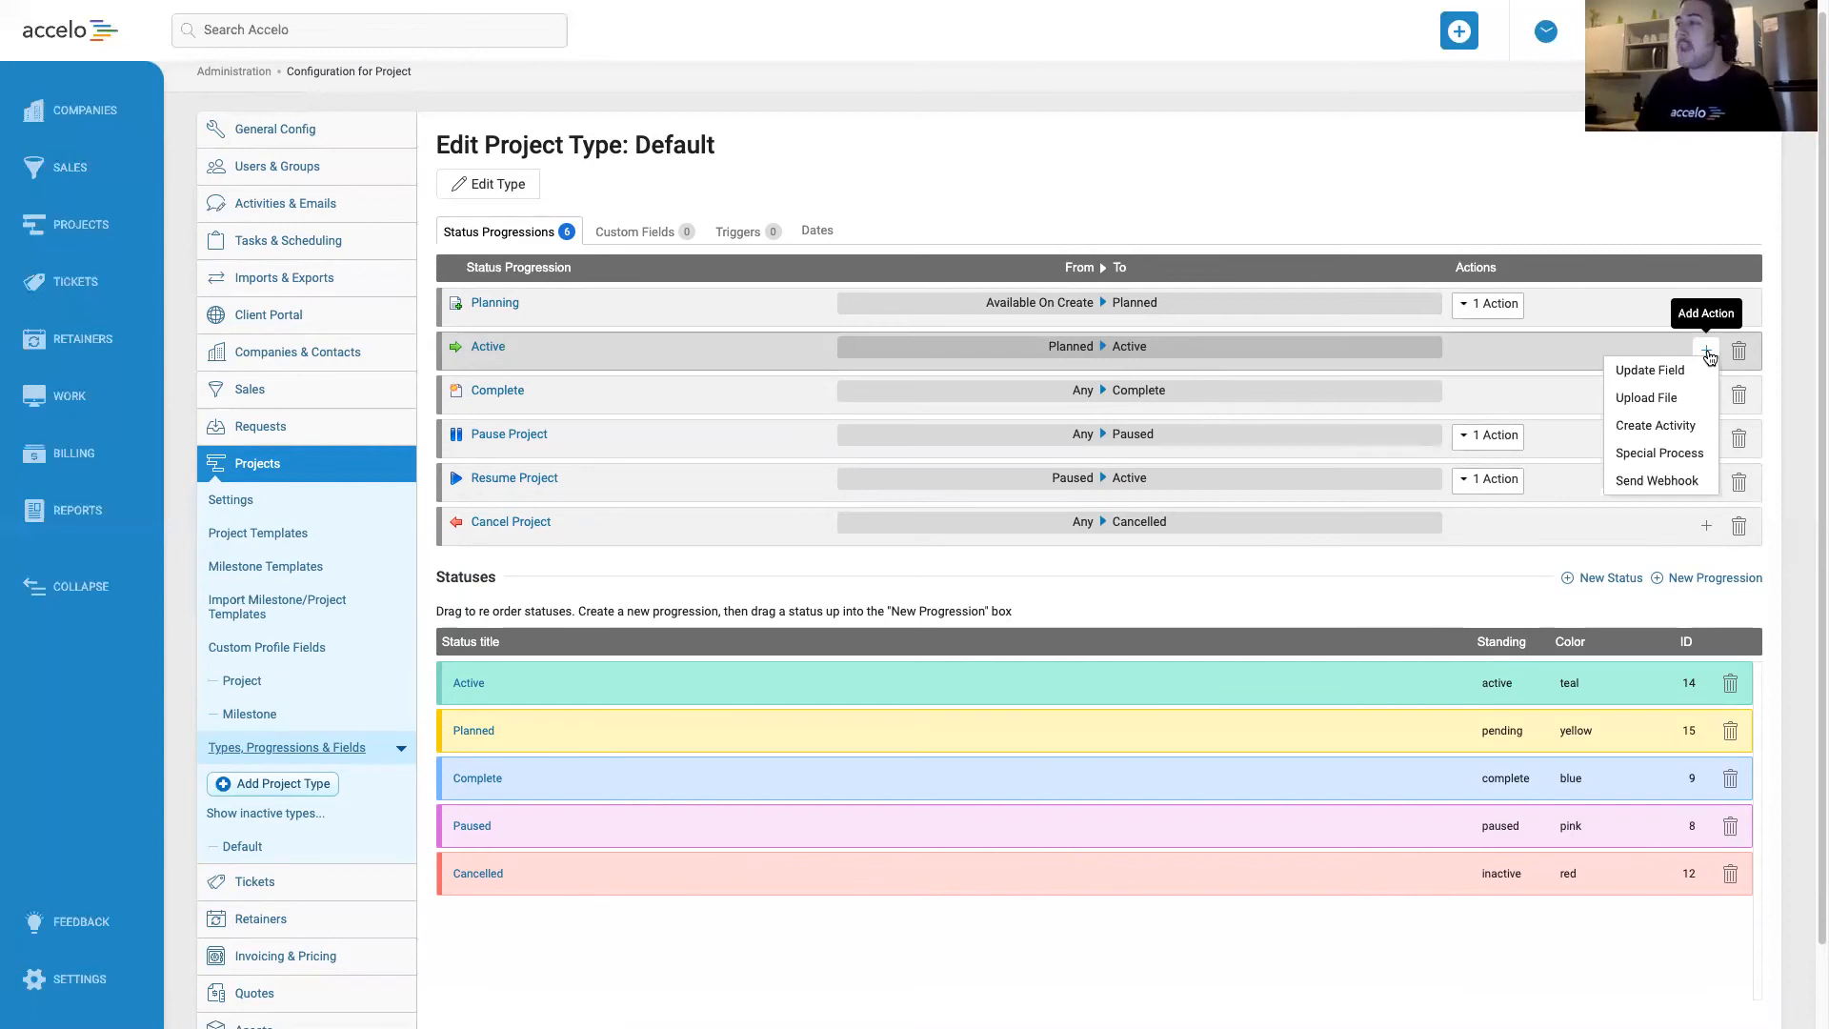
left_click(1667, 457)
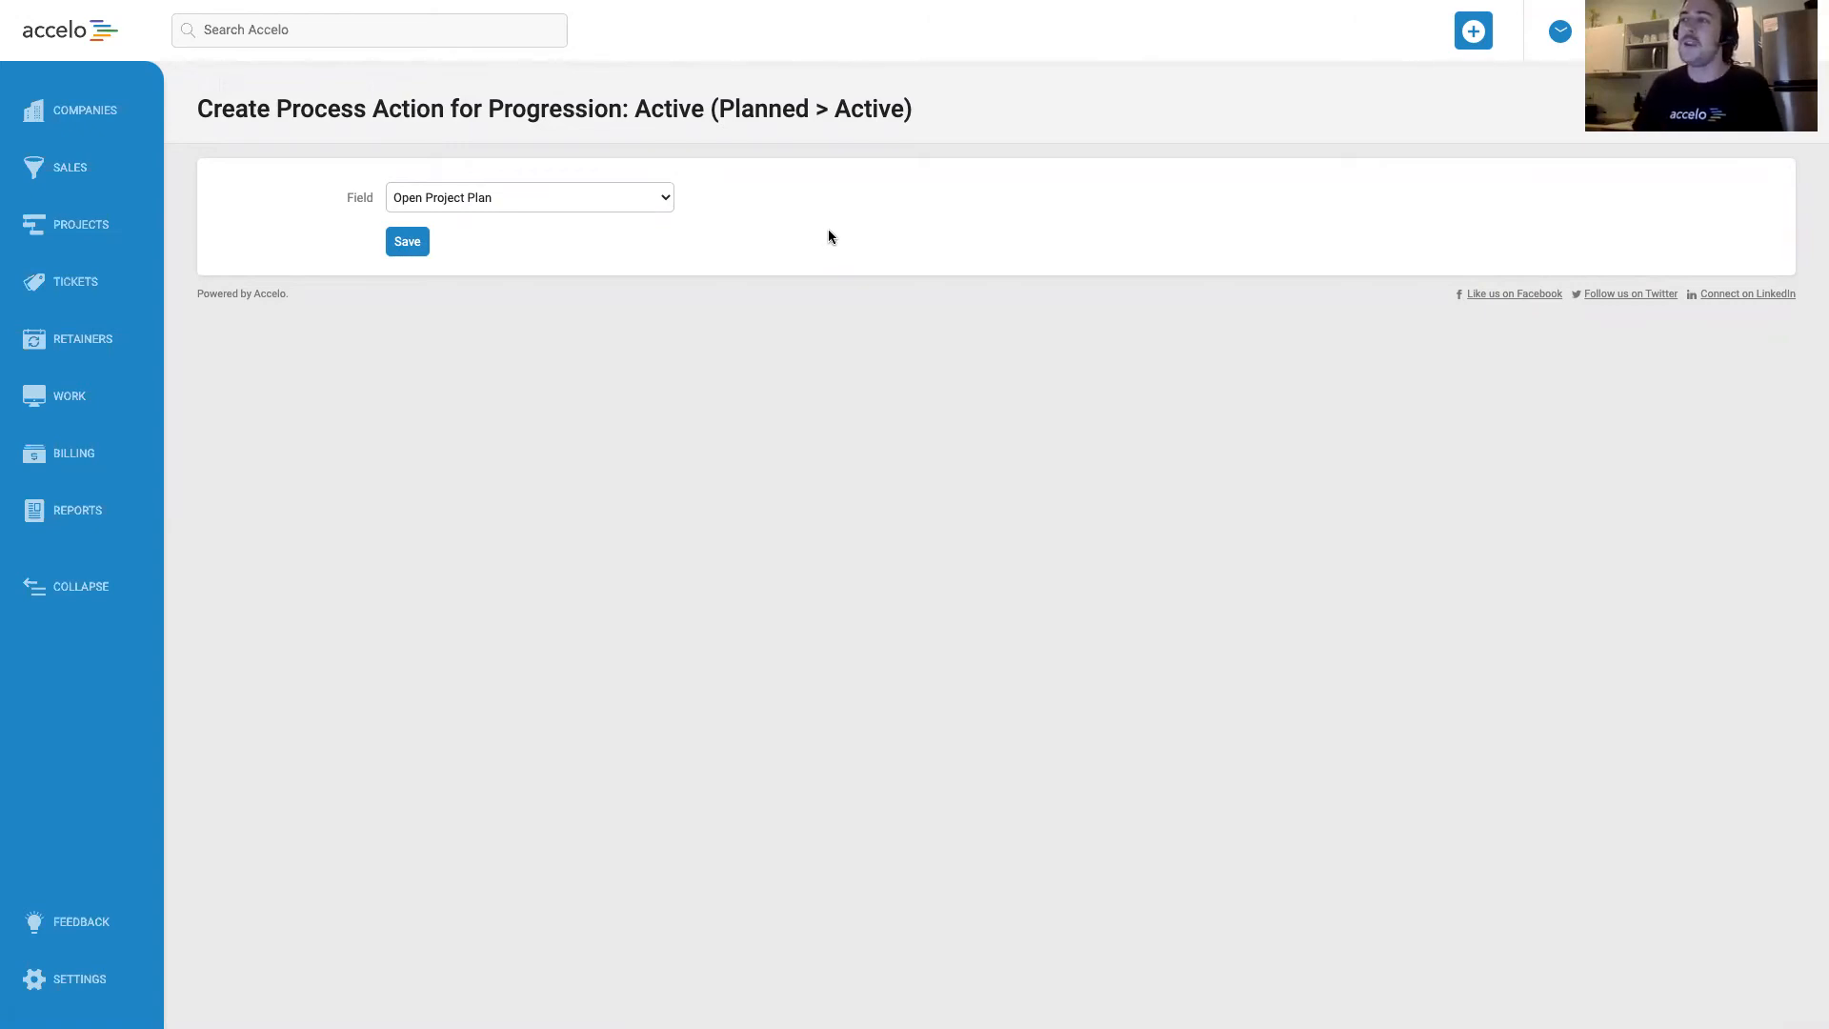
left_click(664, 199)
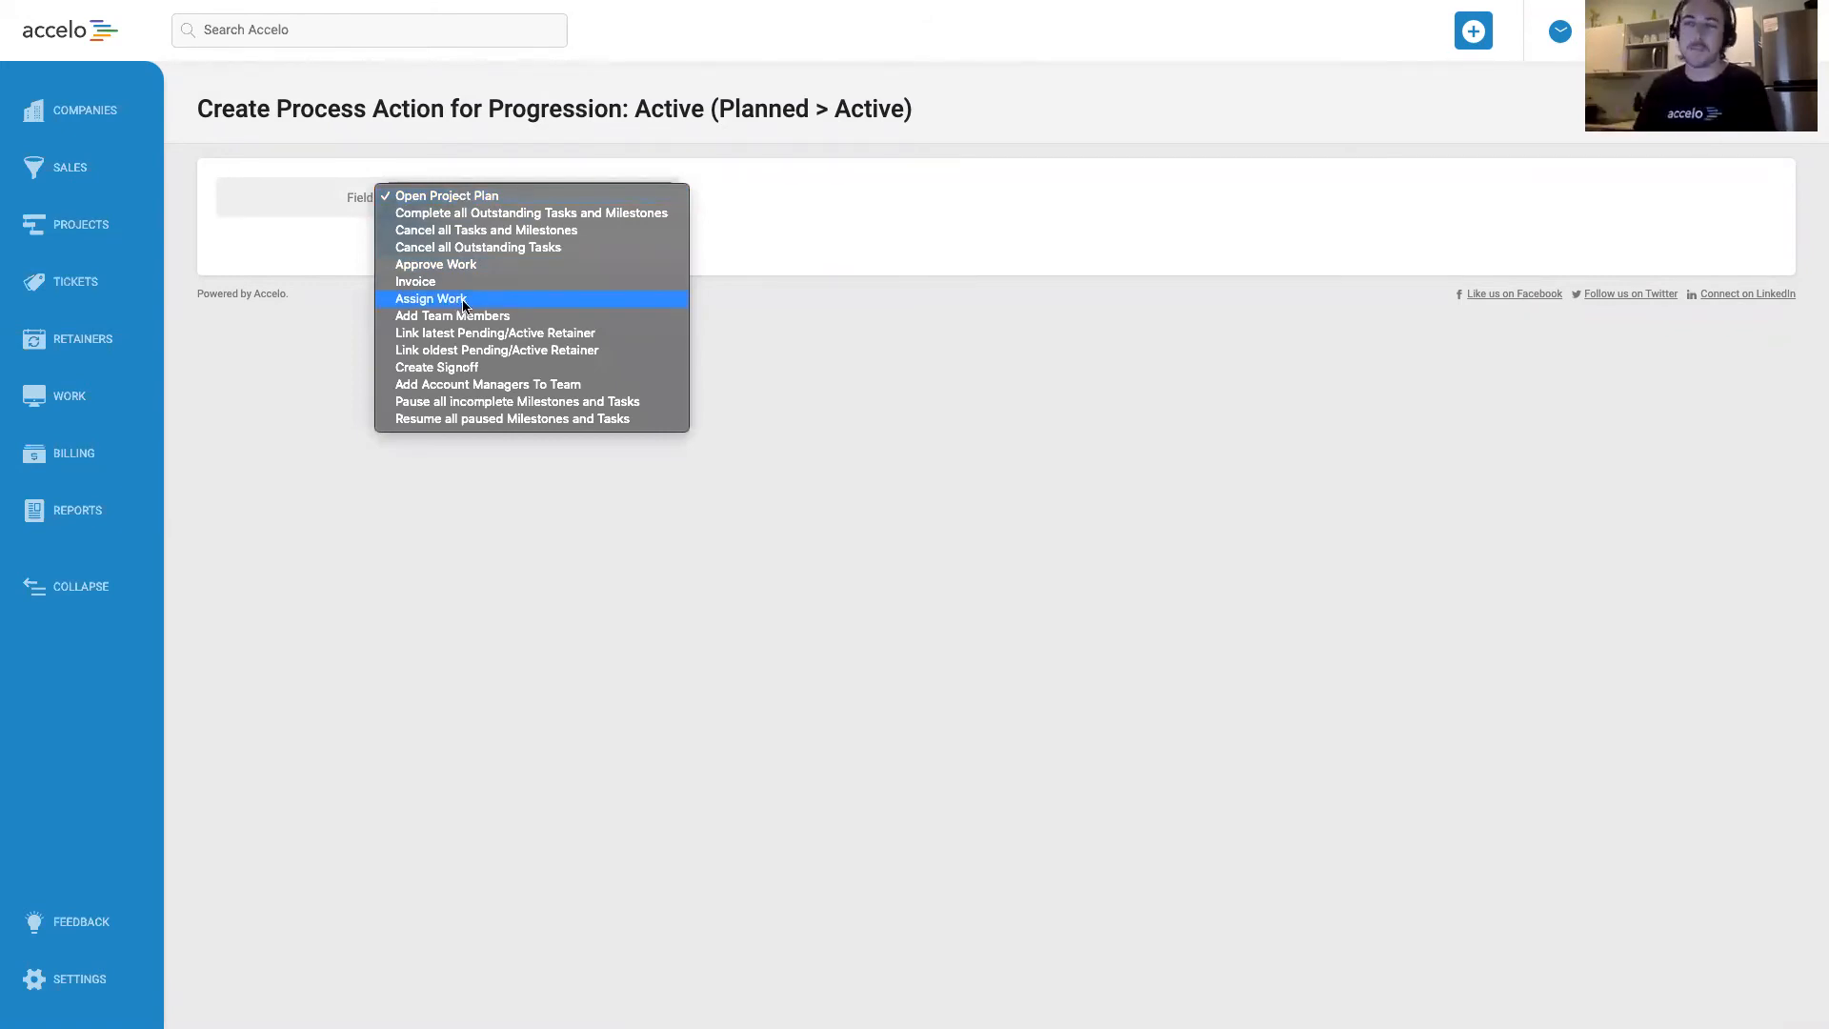
left_click(775, 233)
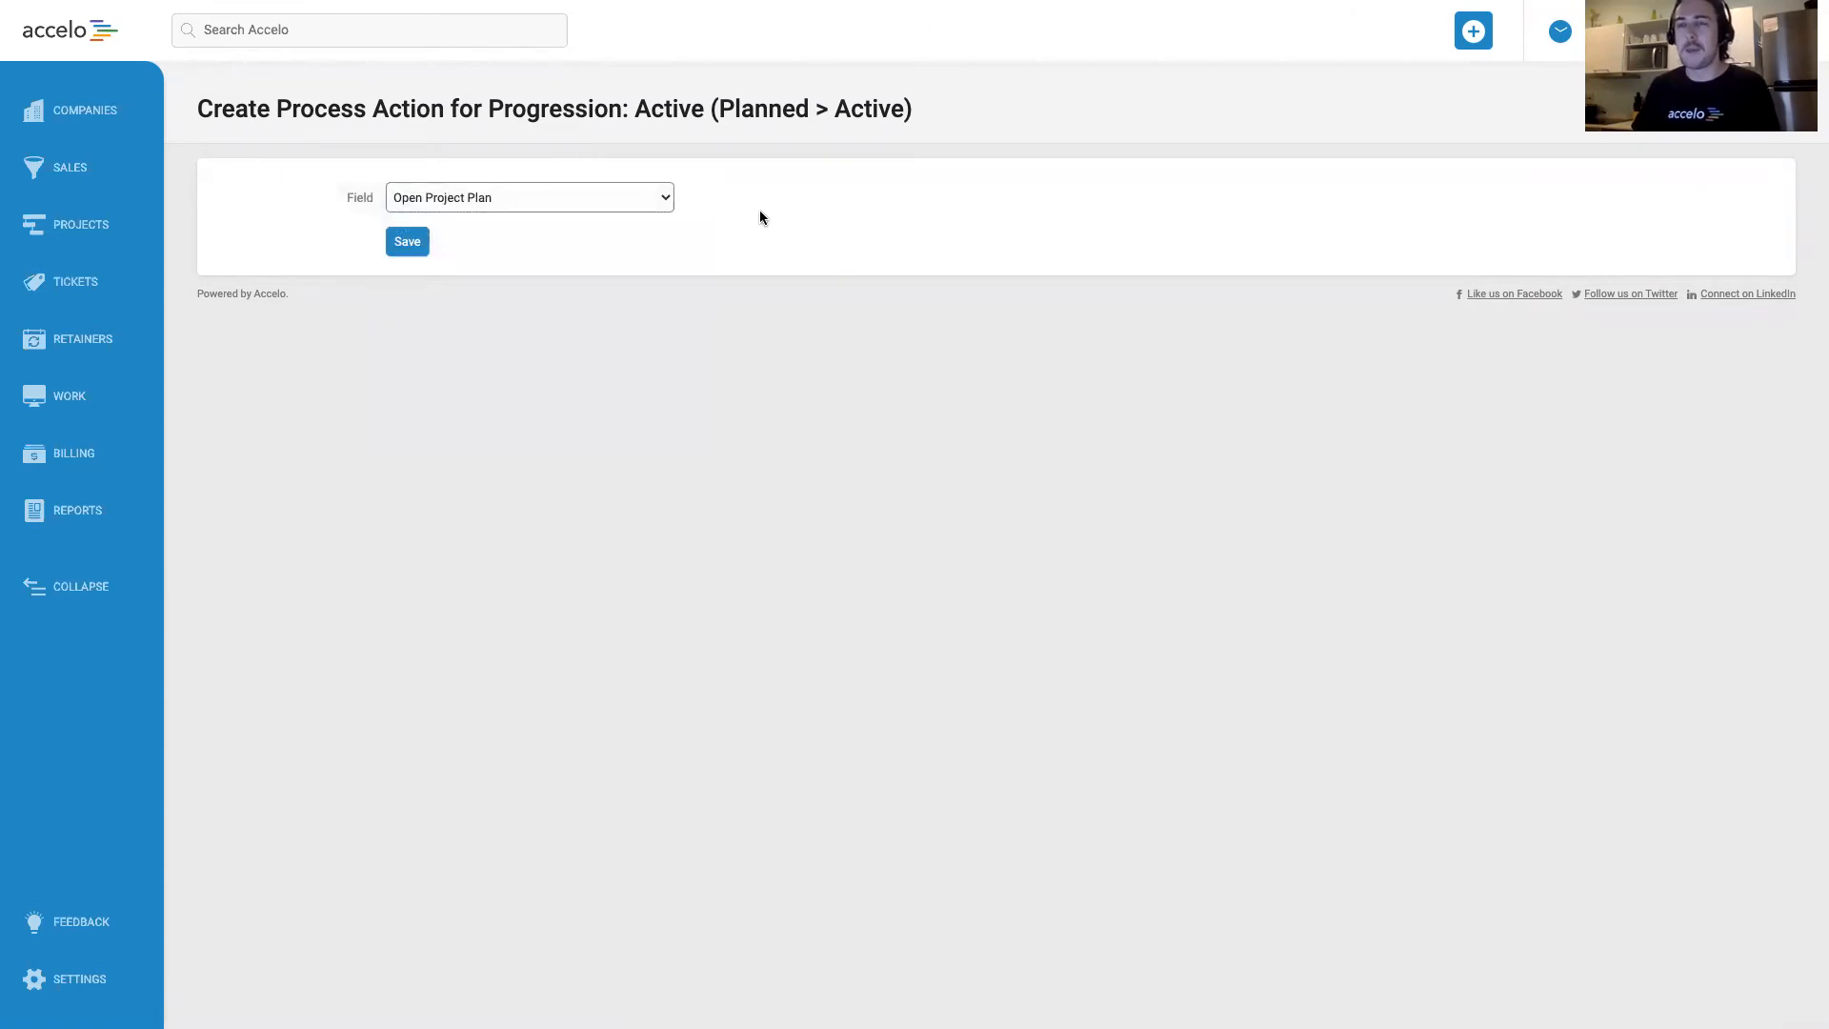
left_click(619, 196)
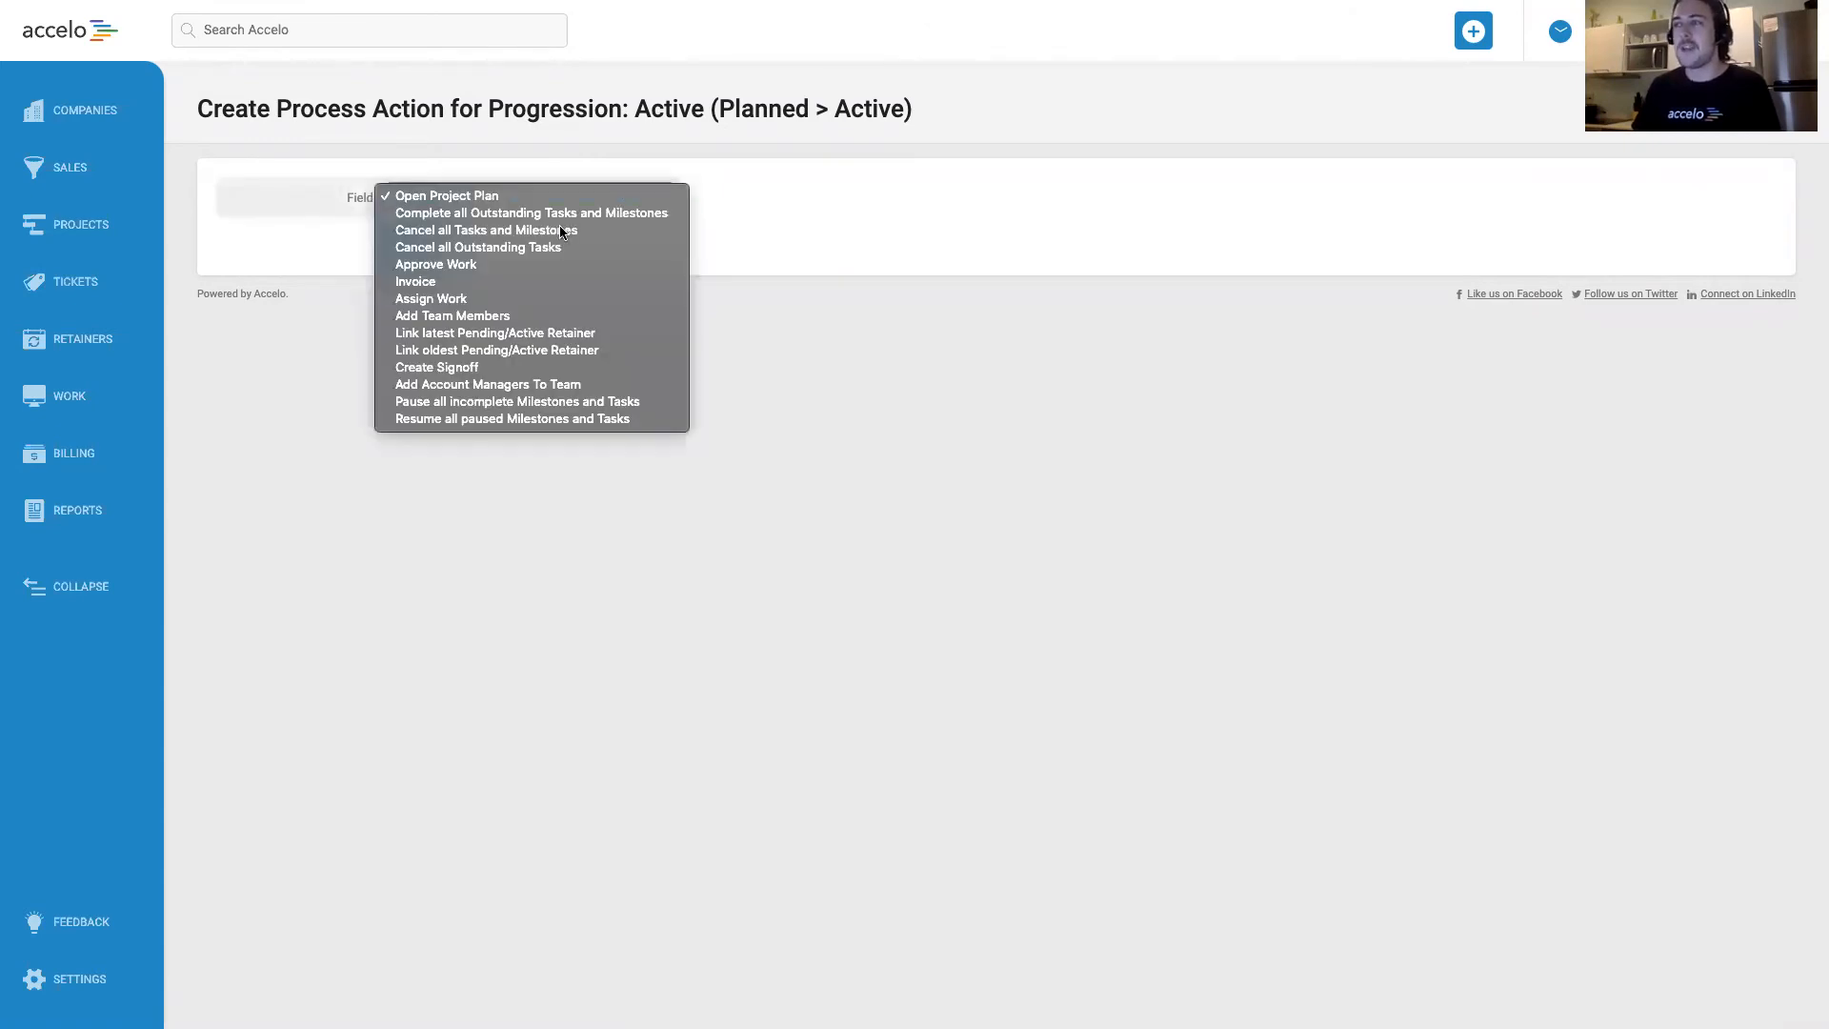
left_click(434, 282)
left_click(447, 202)
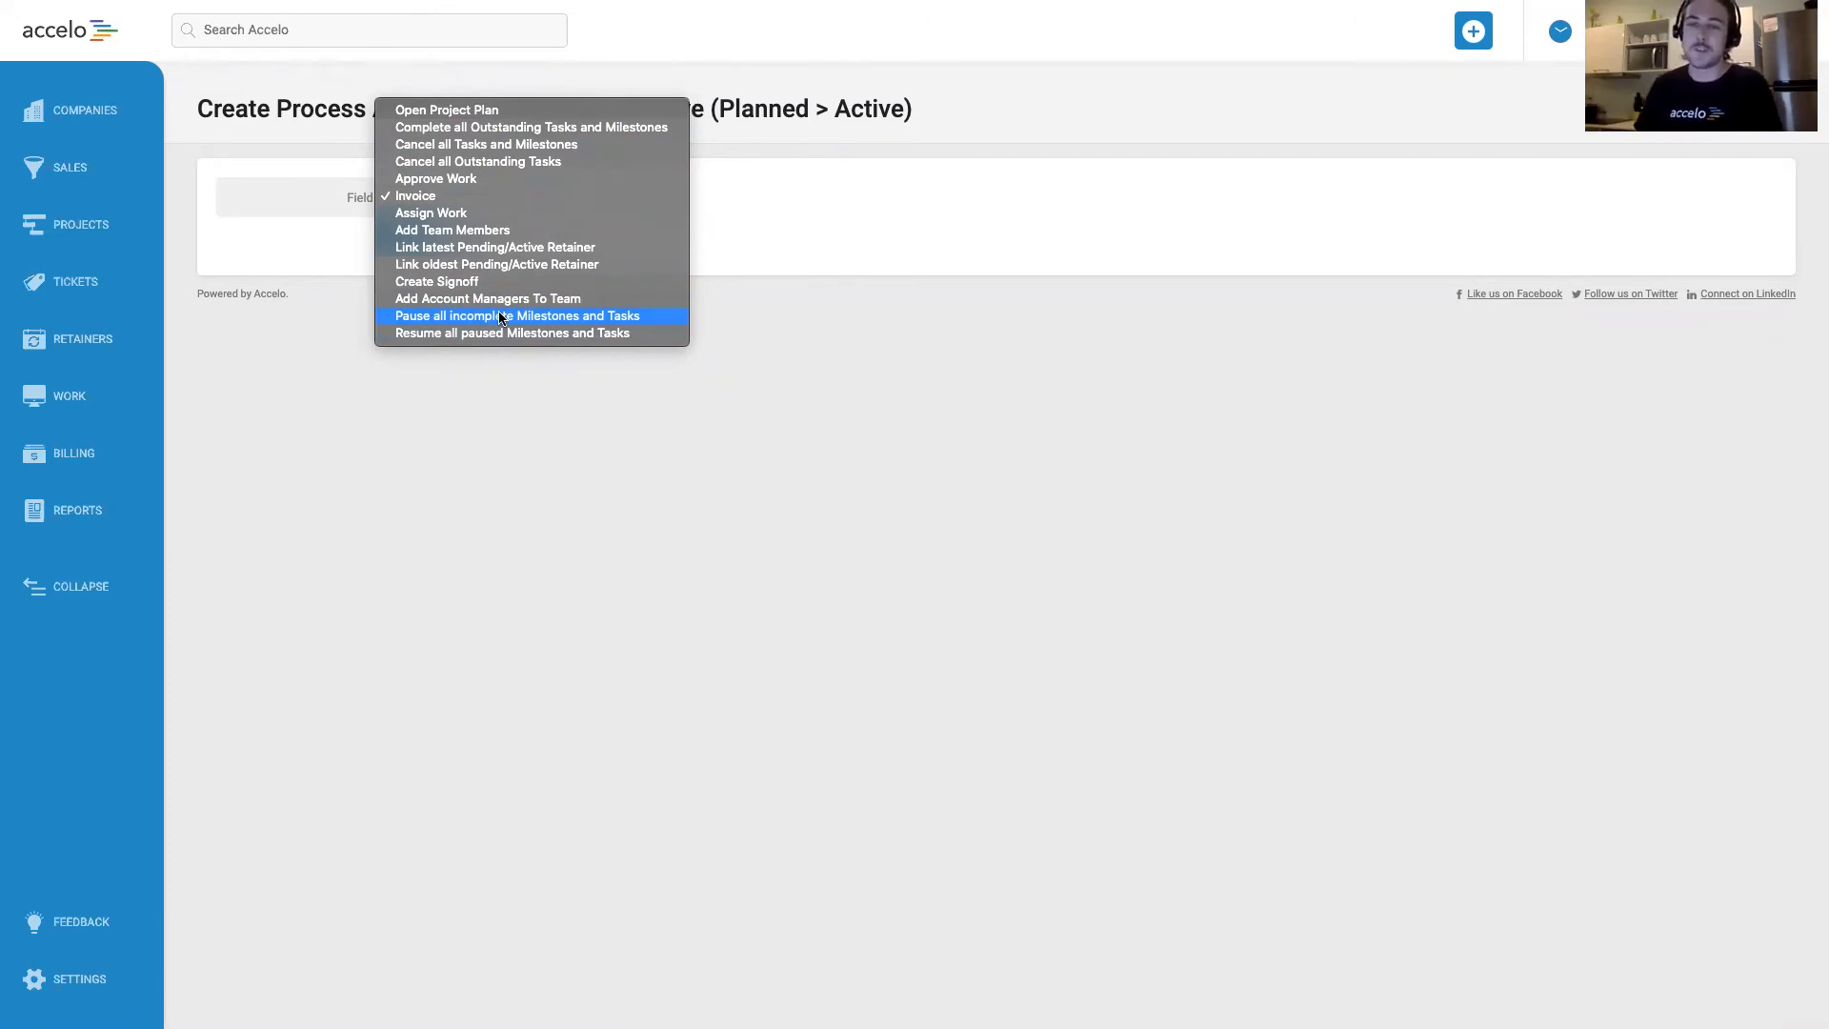
left_click(419, 196)
left_click(411, 245)
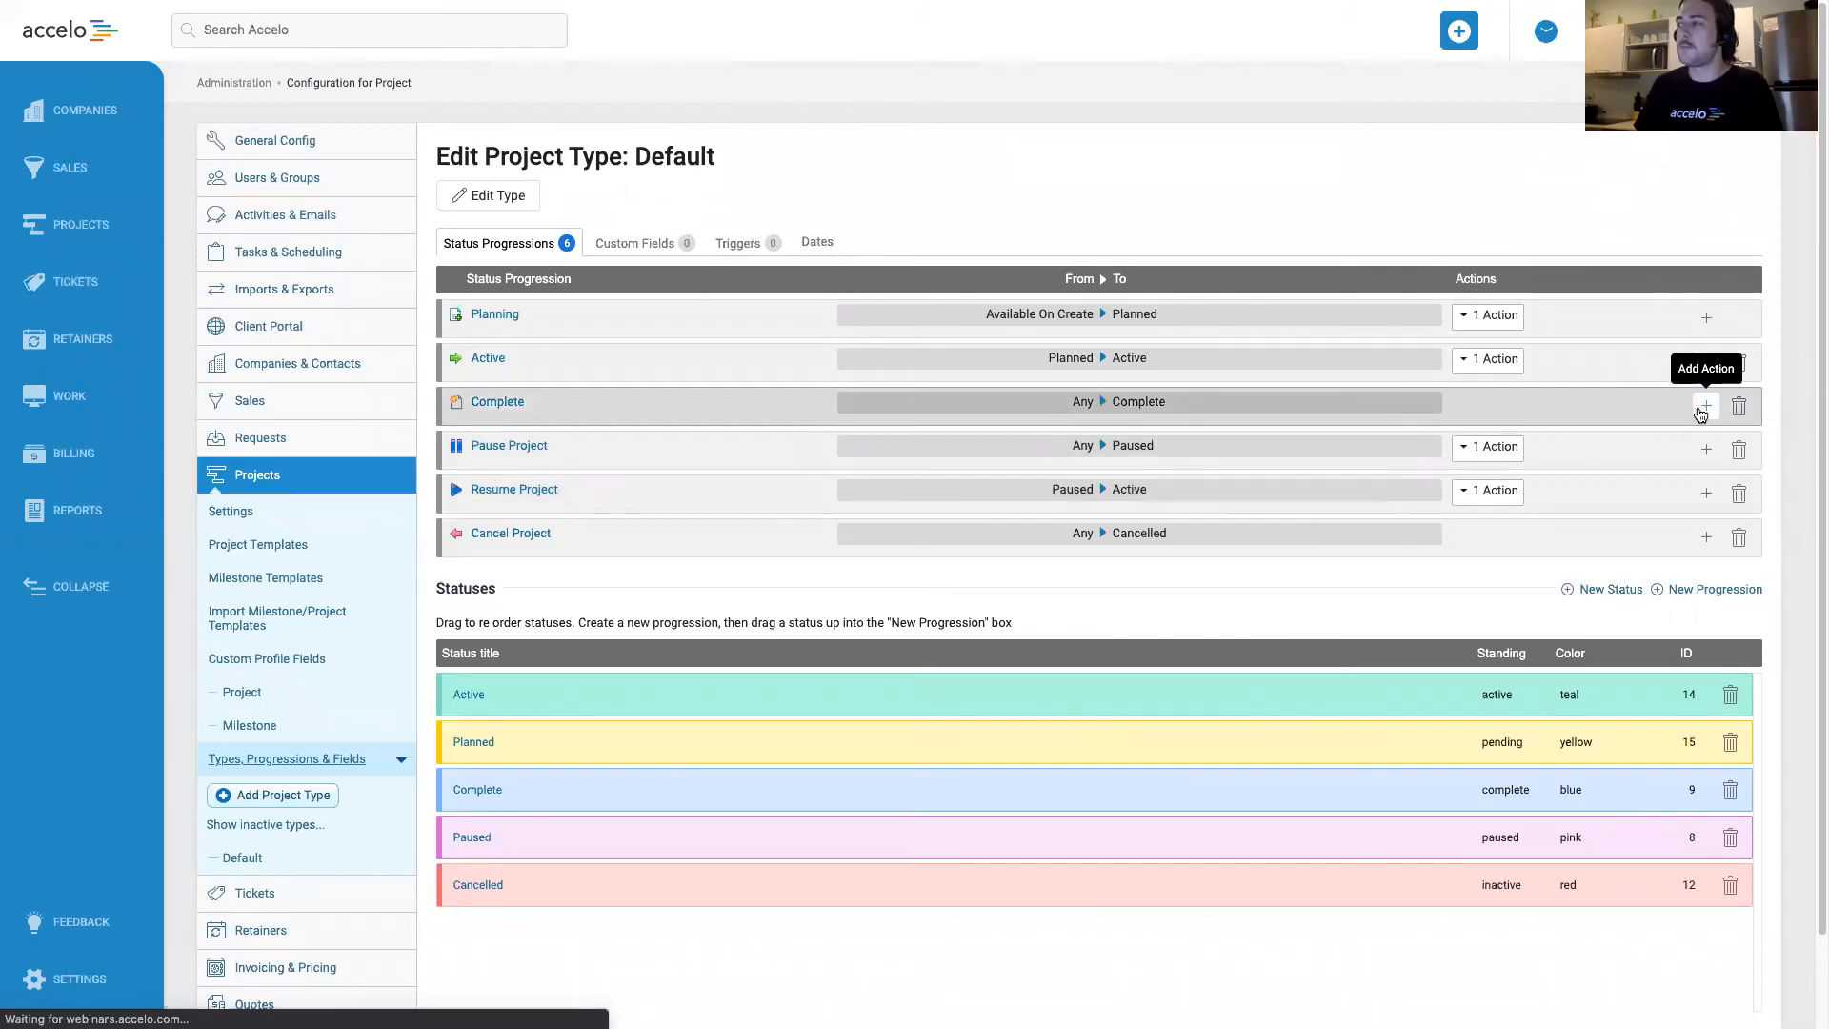
Add an Invoice special process action to the Complete progression (Any to Complete) and save it.
left_click(1705, 406)
left_click(1677, 509)
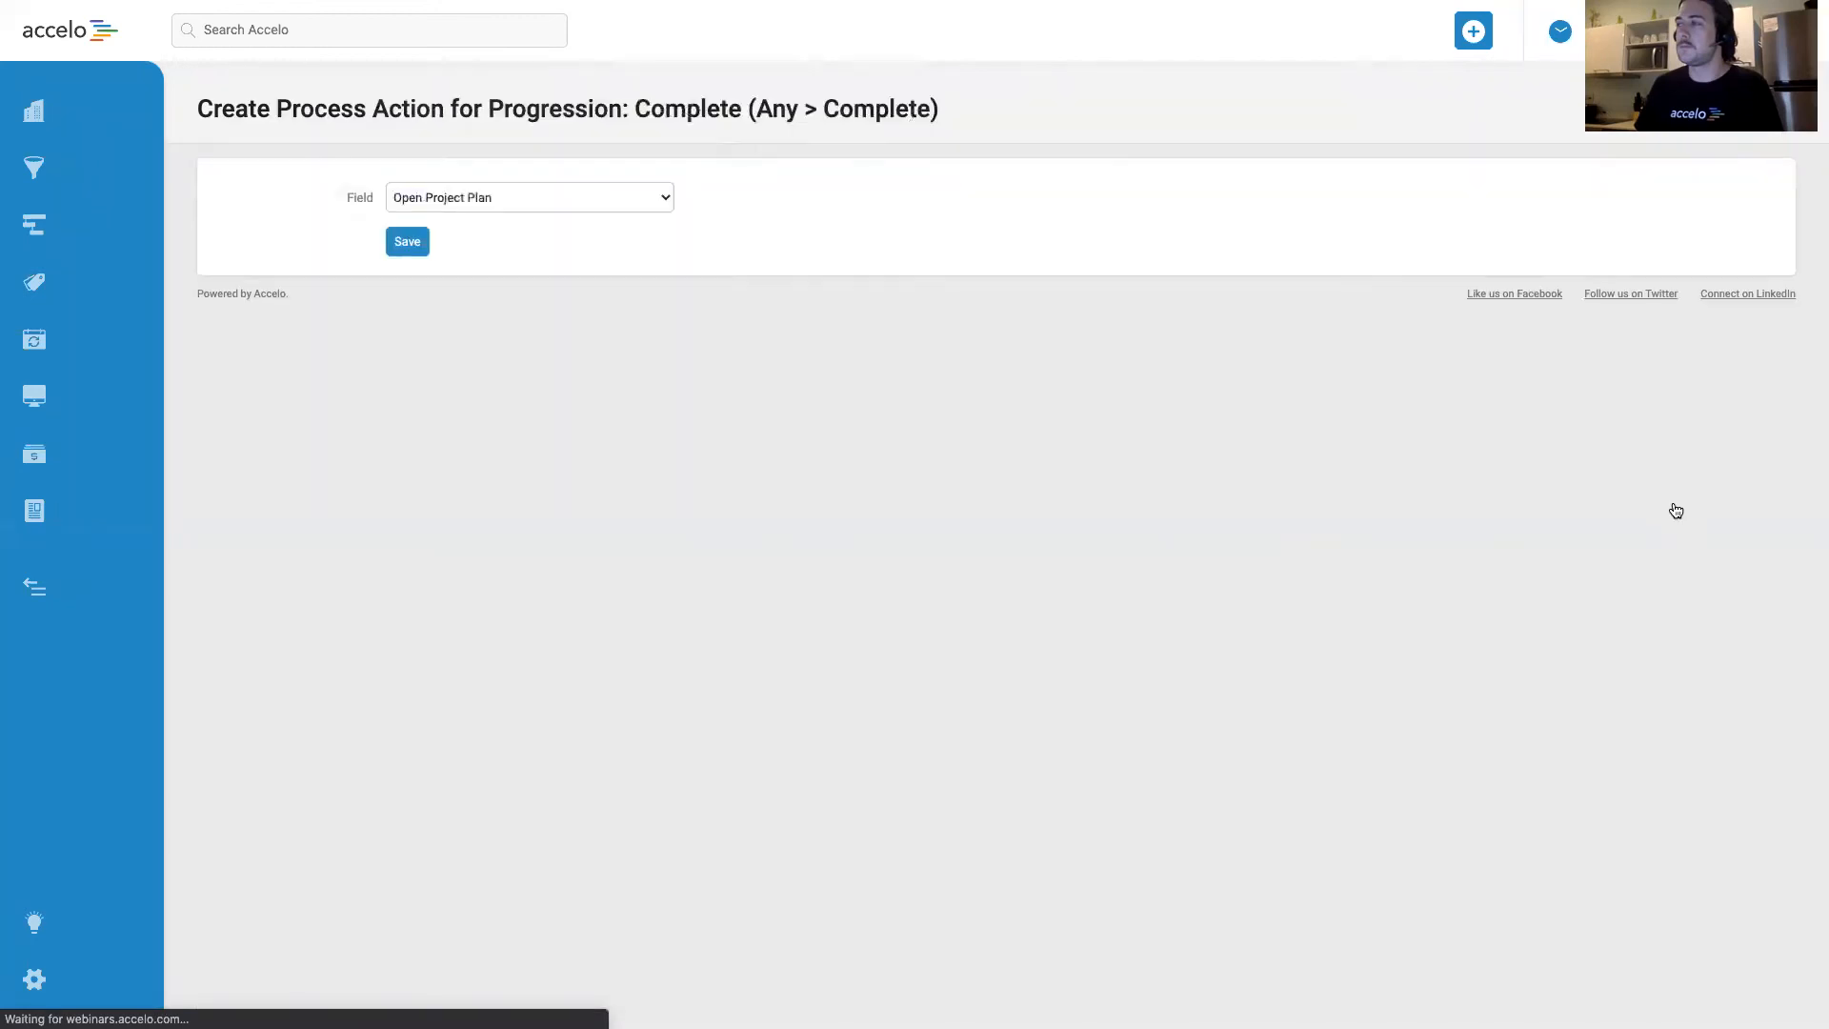
left_click(591, 193)
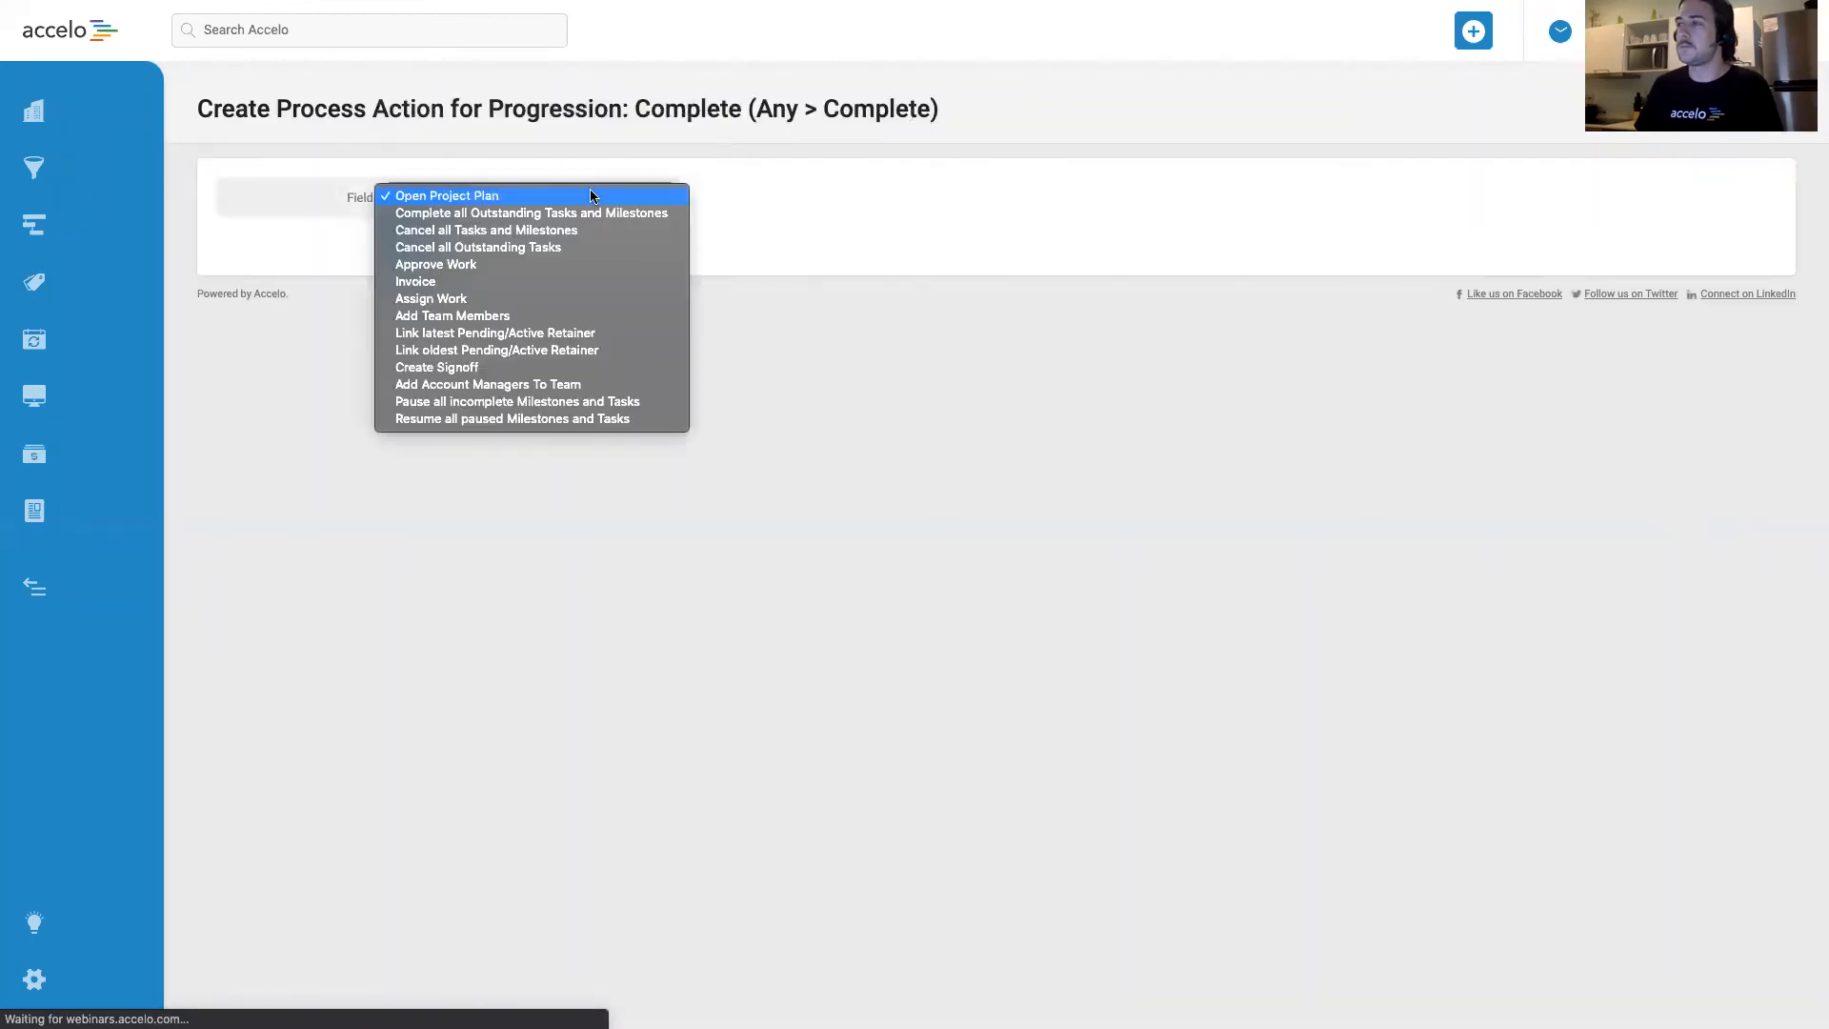
left_click(556, 271)
left_click(528, 195)
left_click(513, 211)
left_click(410, 244)
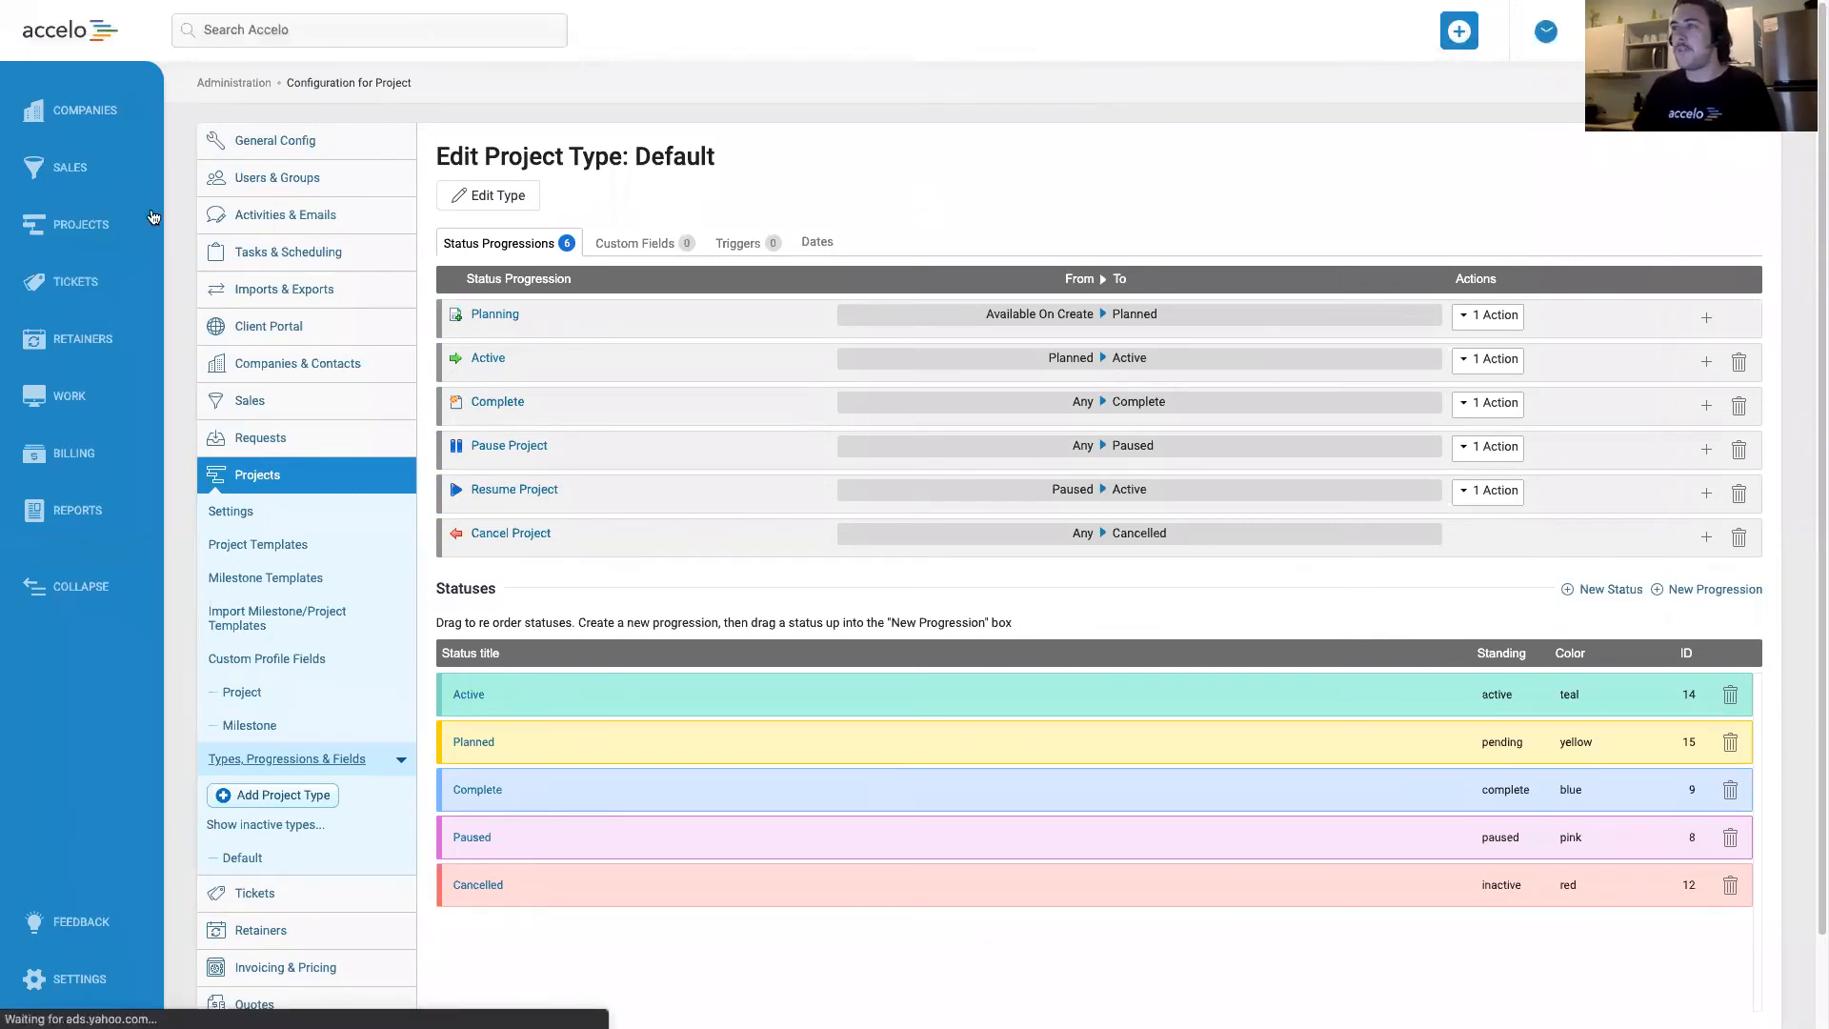
Open the Design Brand Guidelines project and progress it from Planned to Active.
left_click(61, 227)
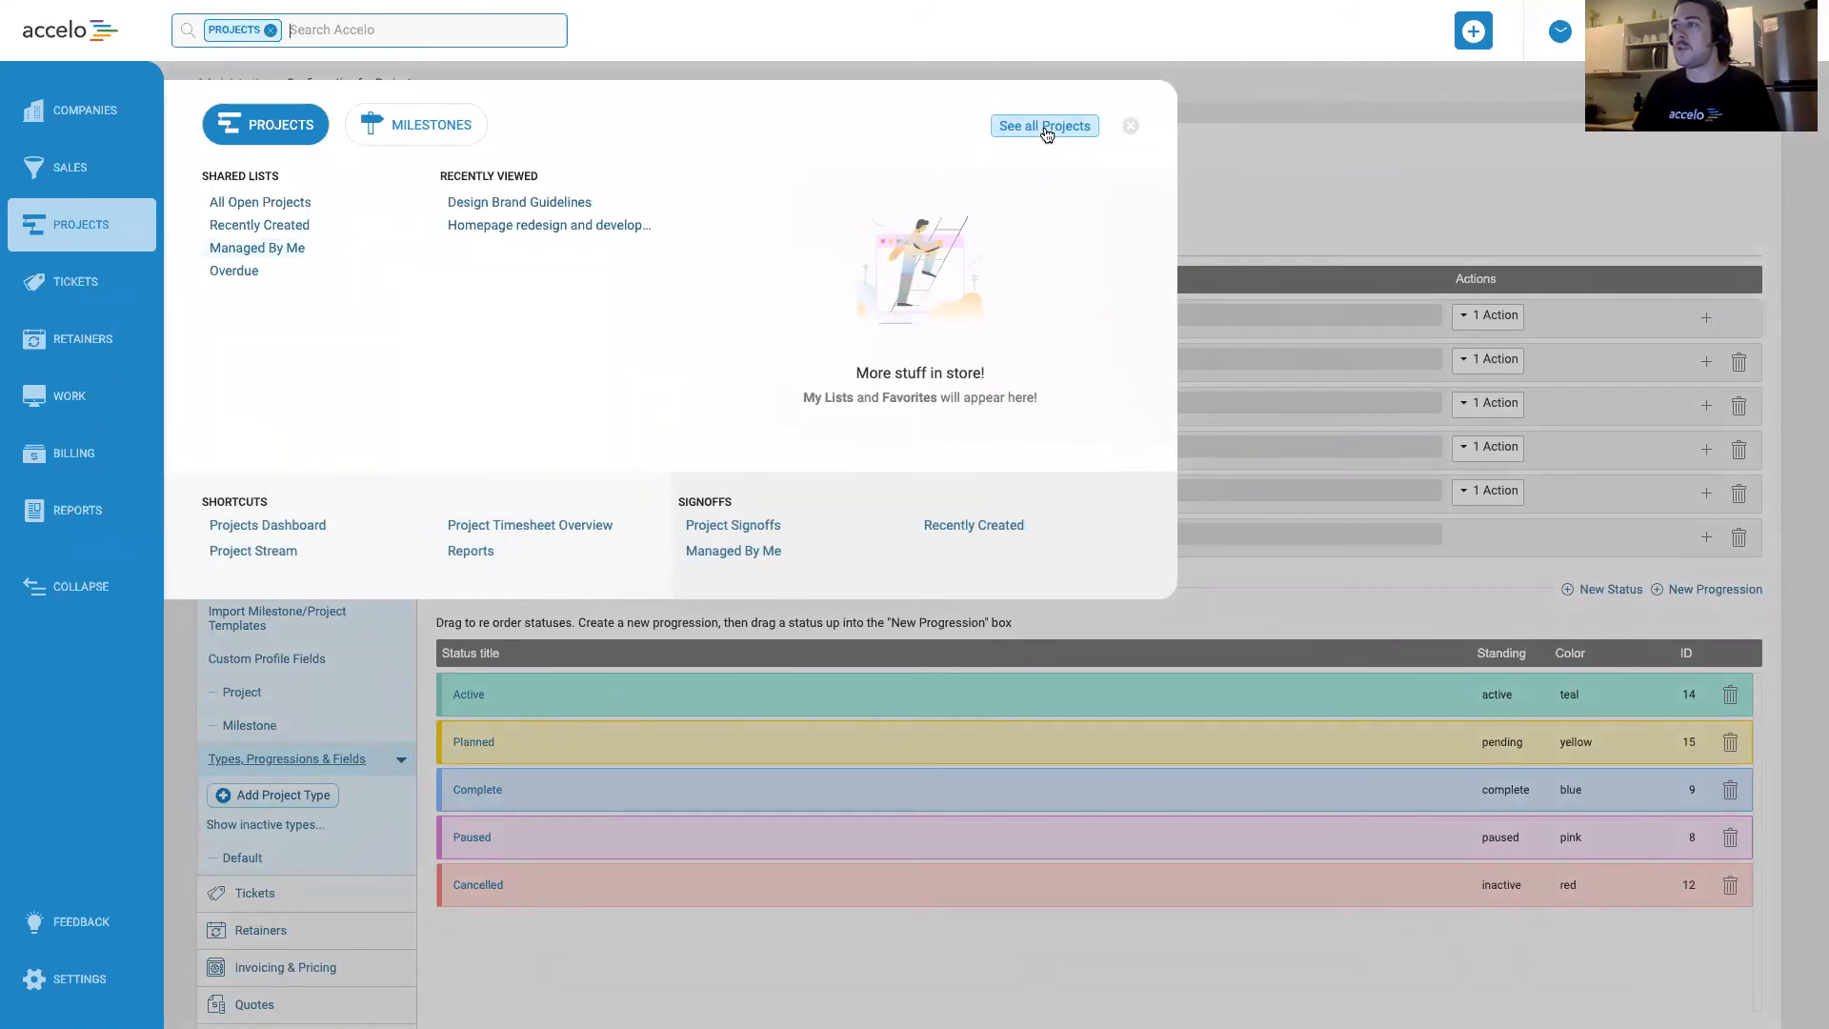
left_click(503, 204)
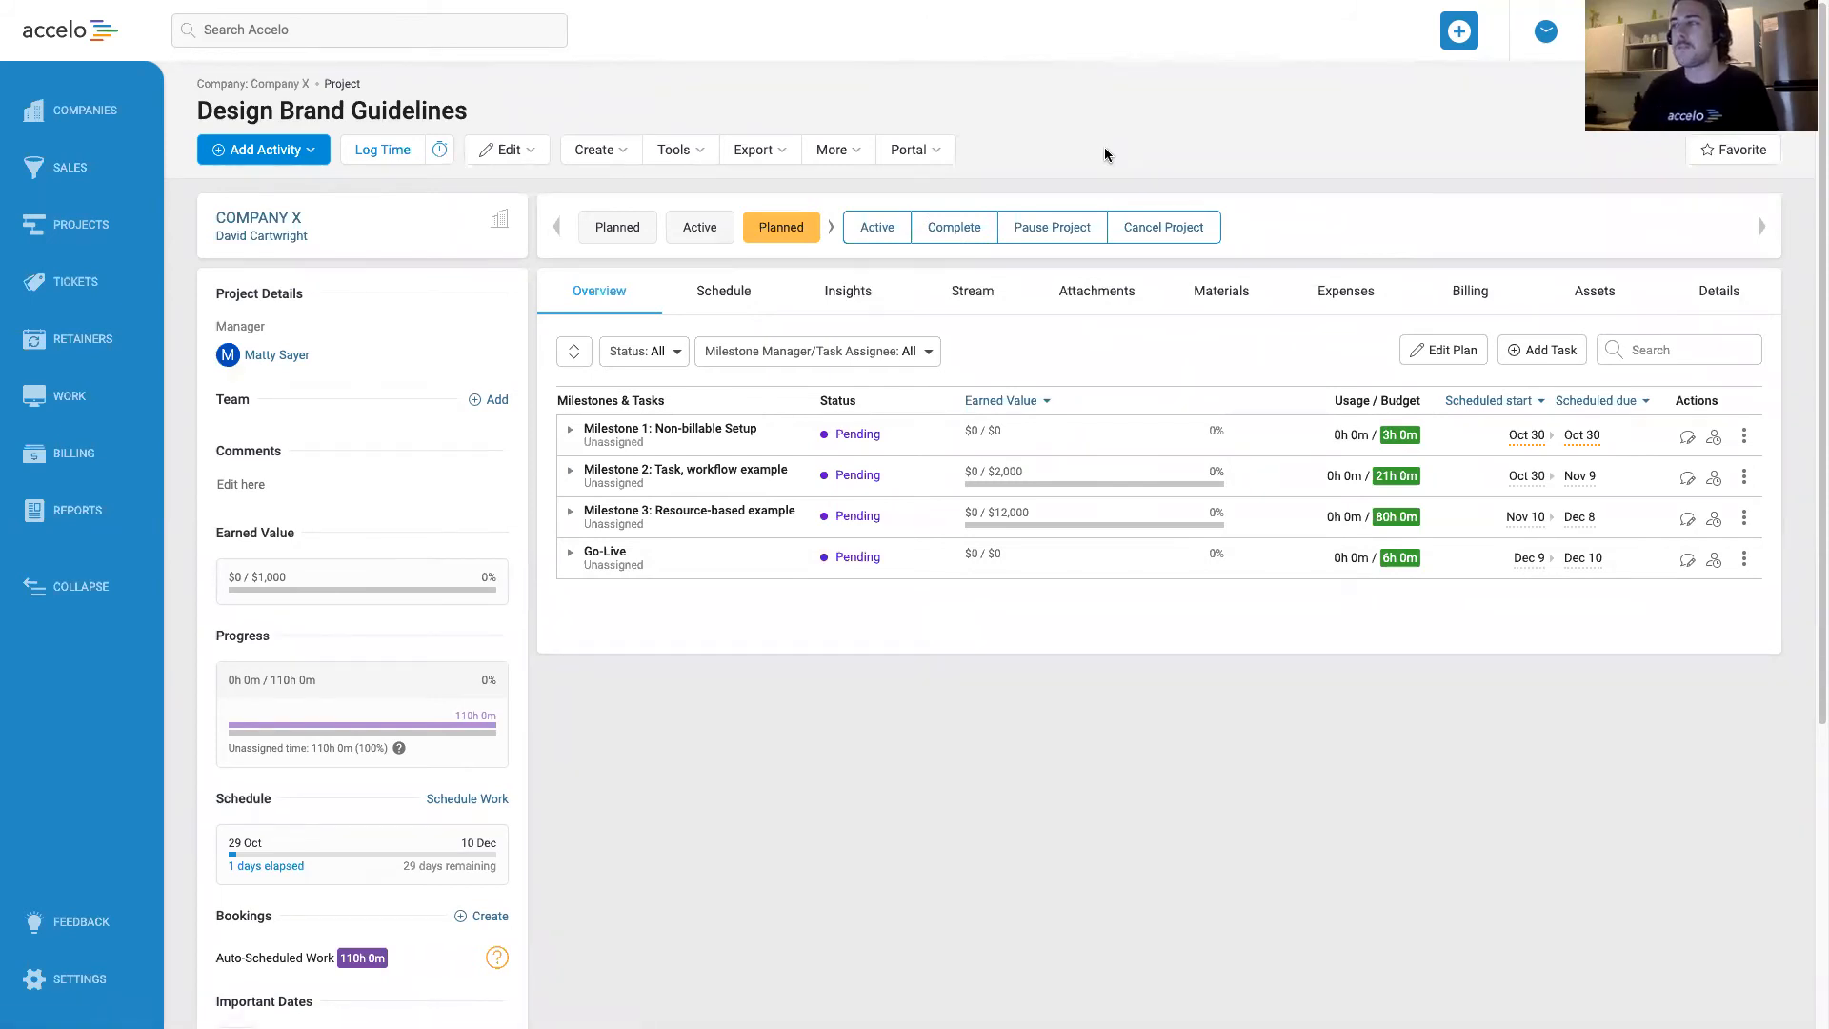
left_click(878, 232)
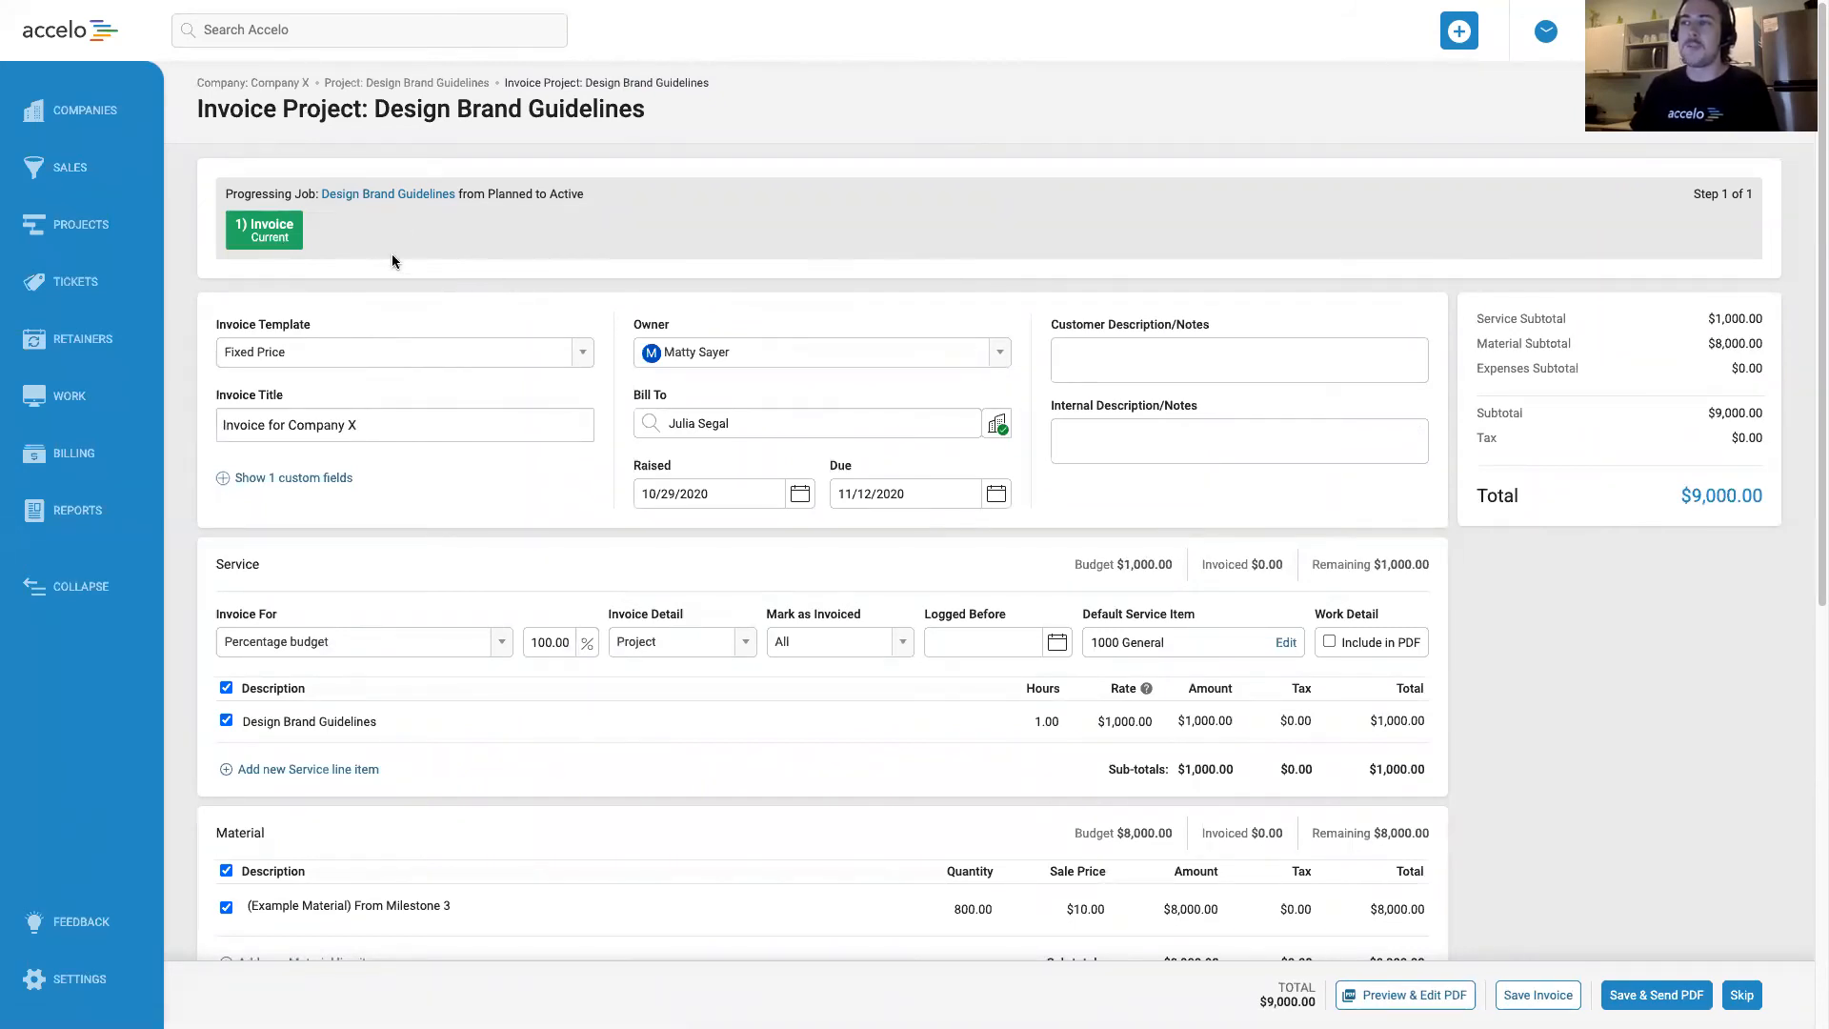
Exclude the Example Material line item from Milestone 3 from the project invoice.
scroll(409, 250, "down", 1)
left_click(699, 702)
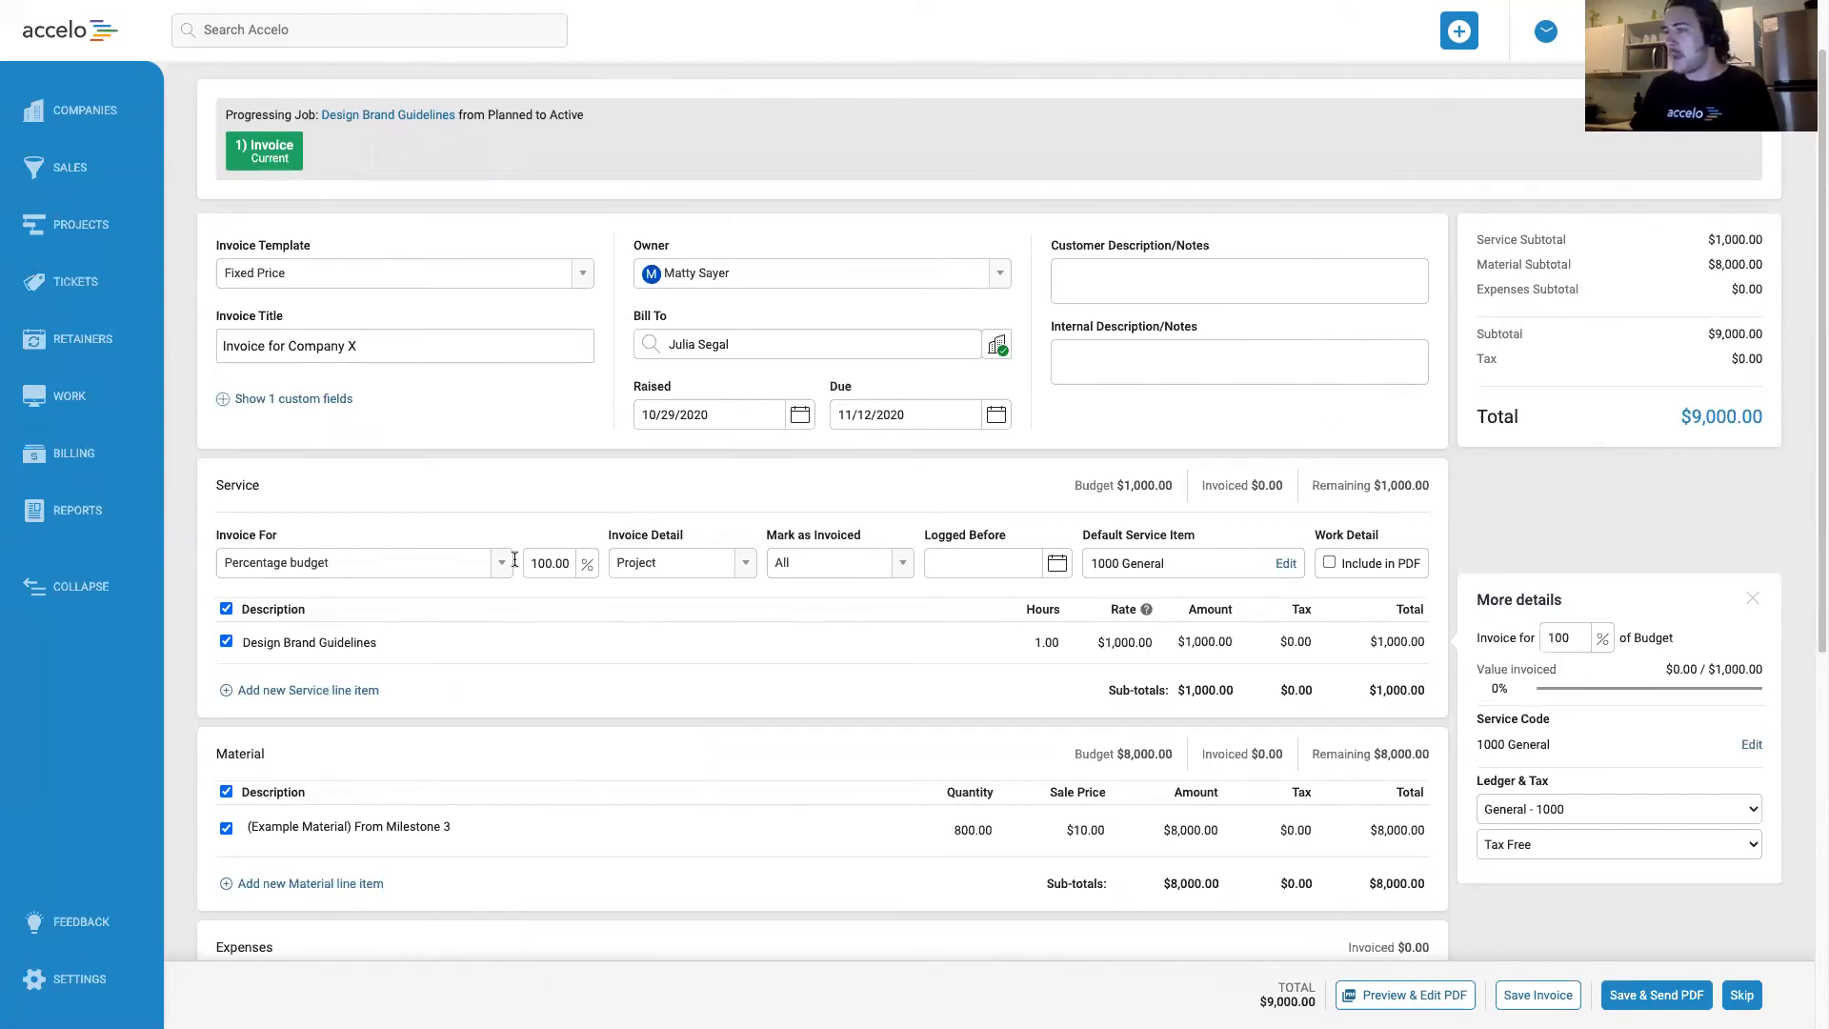
left_click(900, 833)
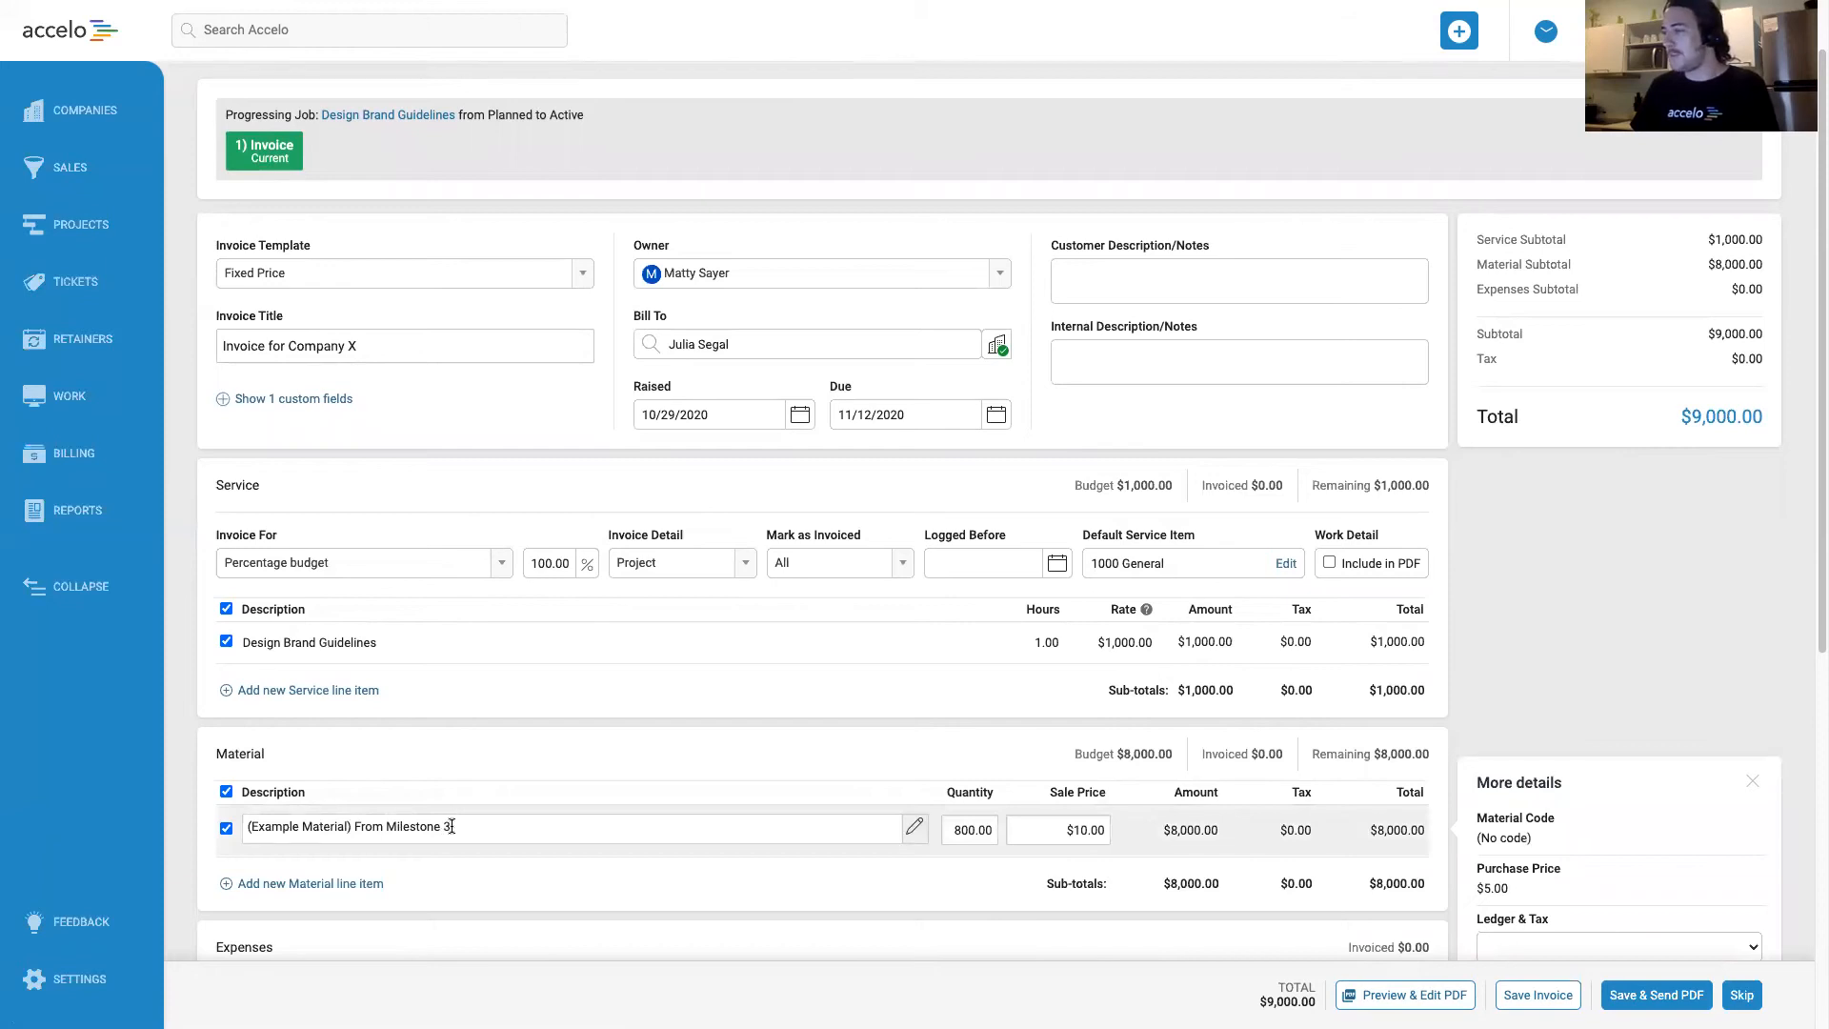
left_click(226, 828)
left_click(861, 615)
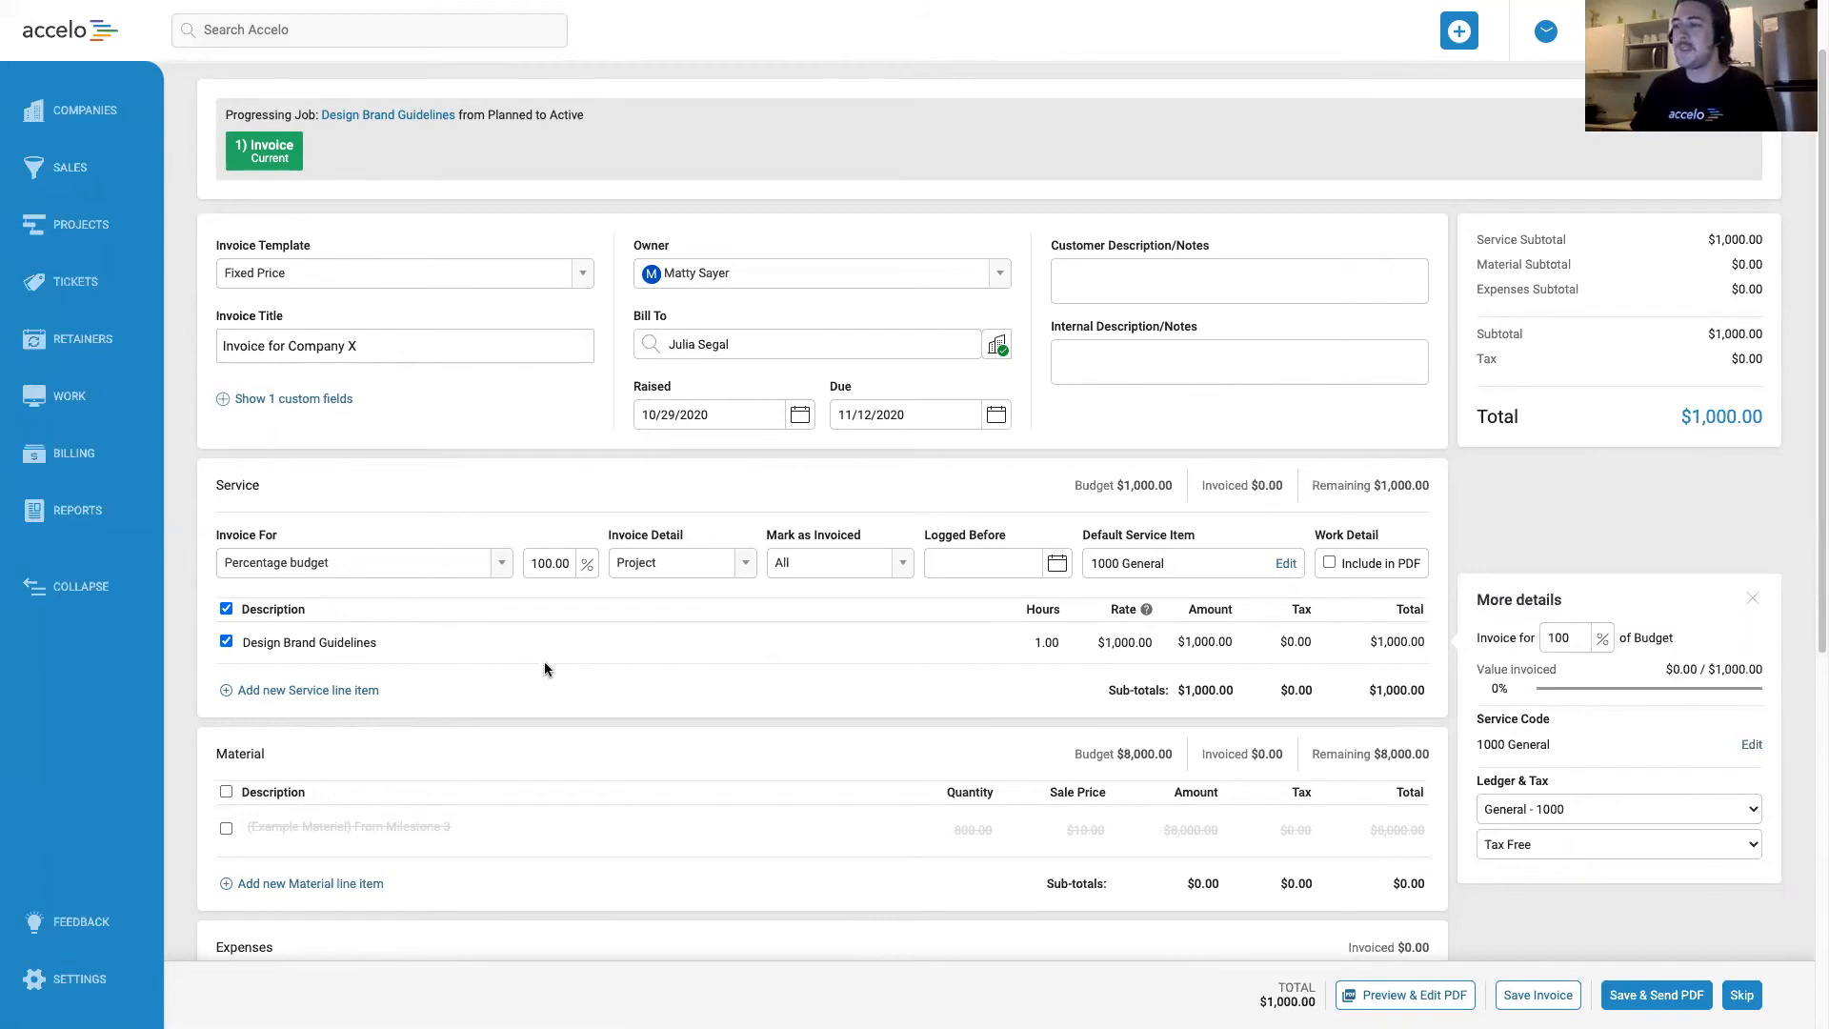
scroll(419, 487, "down", 1)
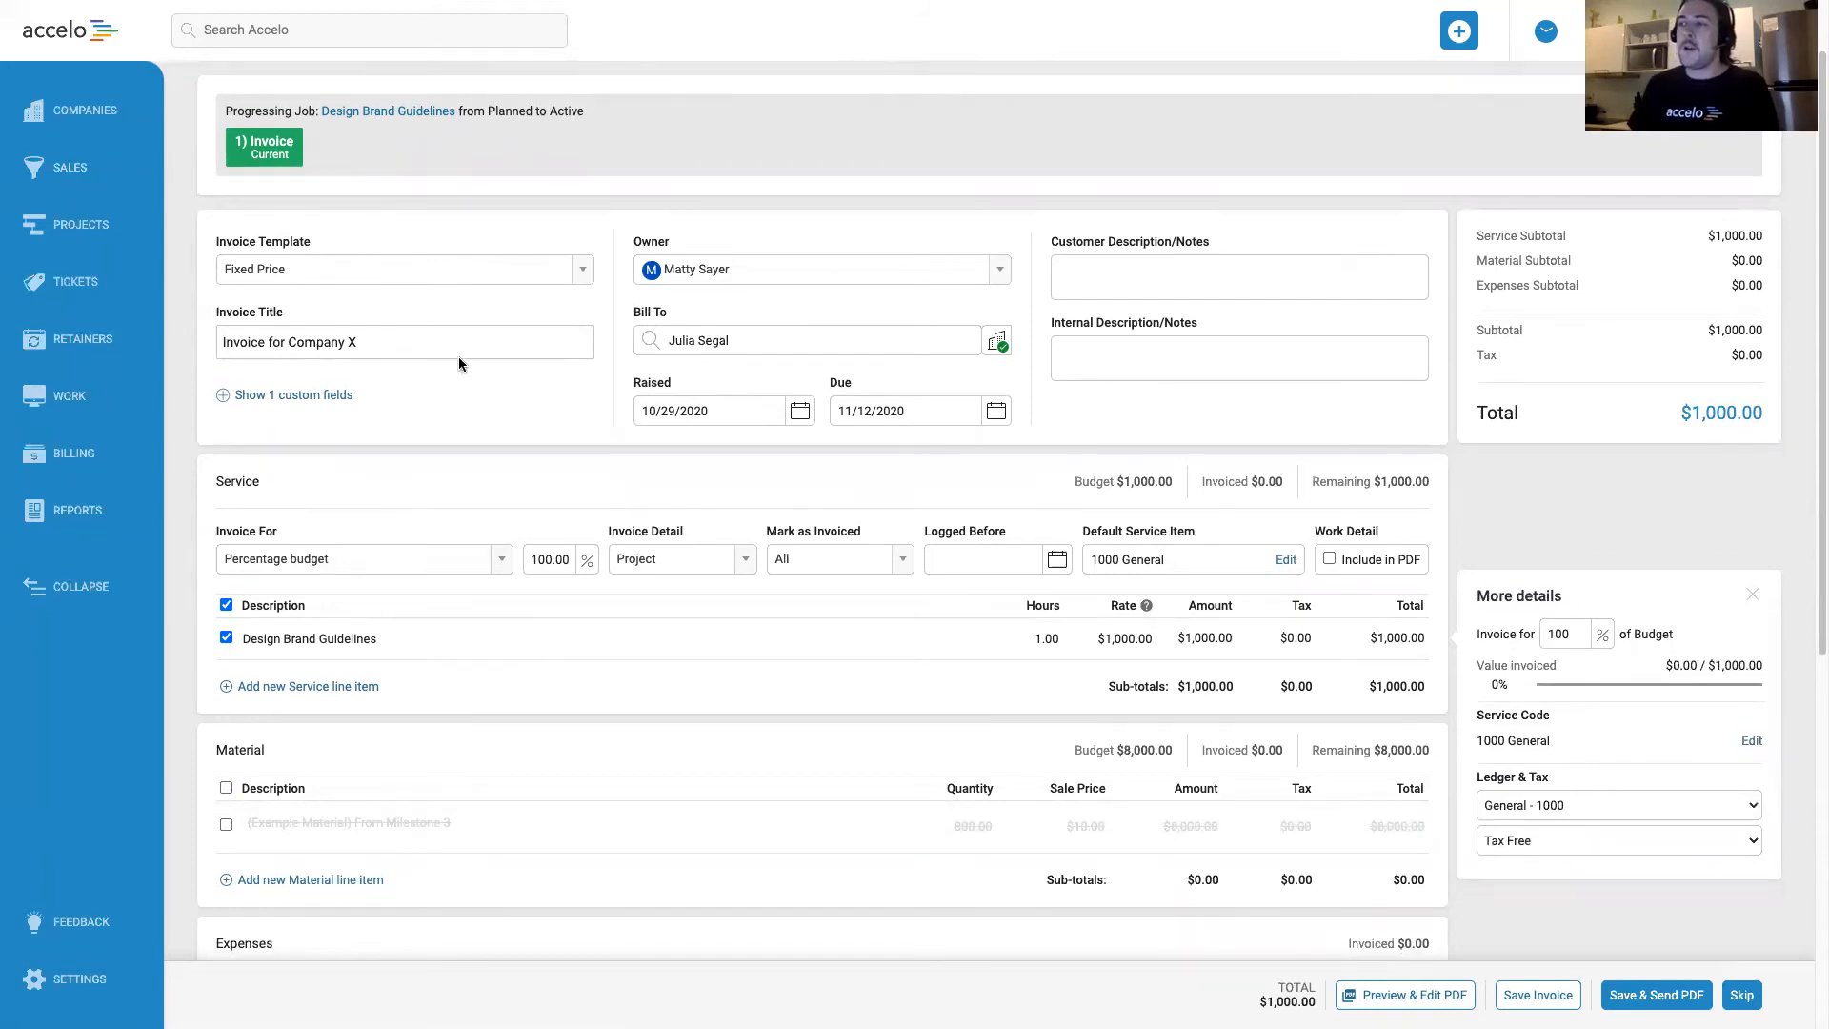
Change the invoice title to Deposit Invoice for Company X.
left_click(327, 352)
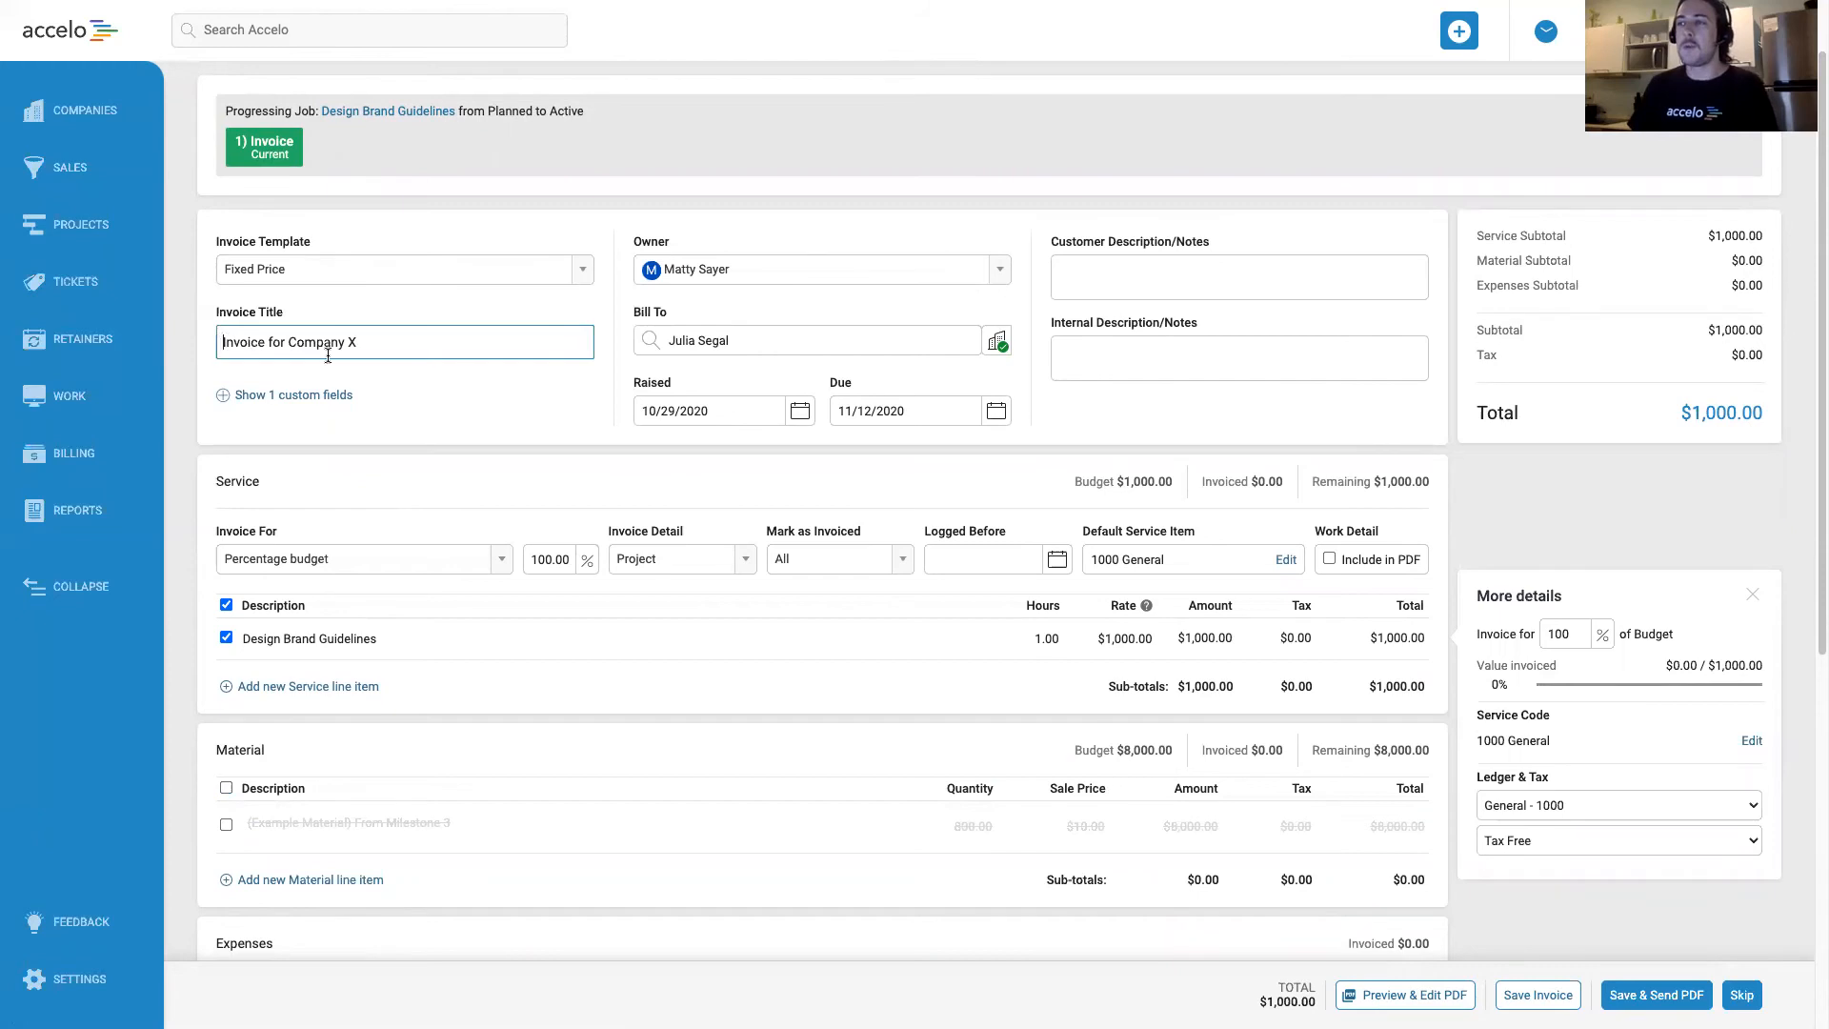
key("Home")
type("Deposit")
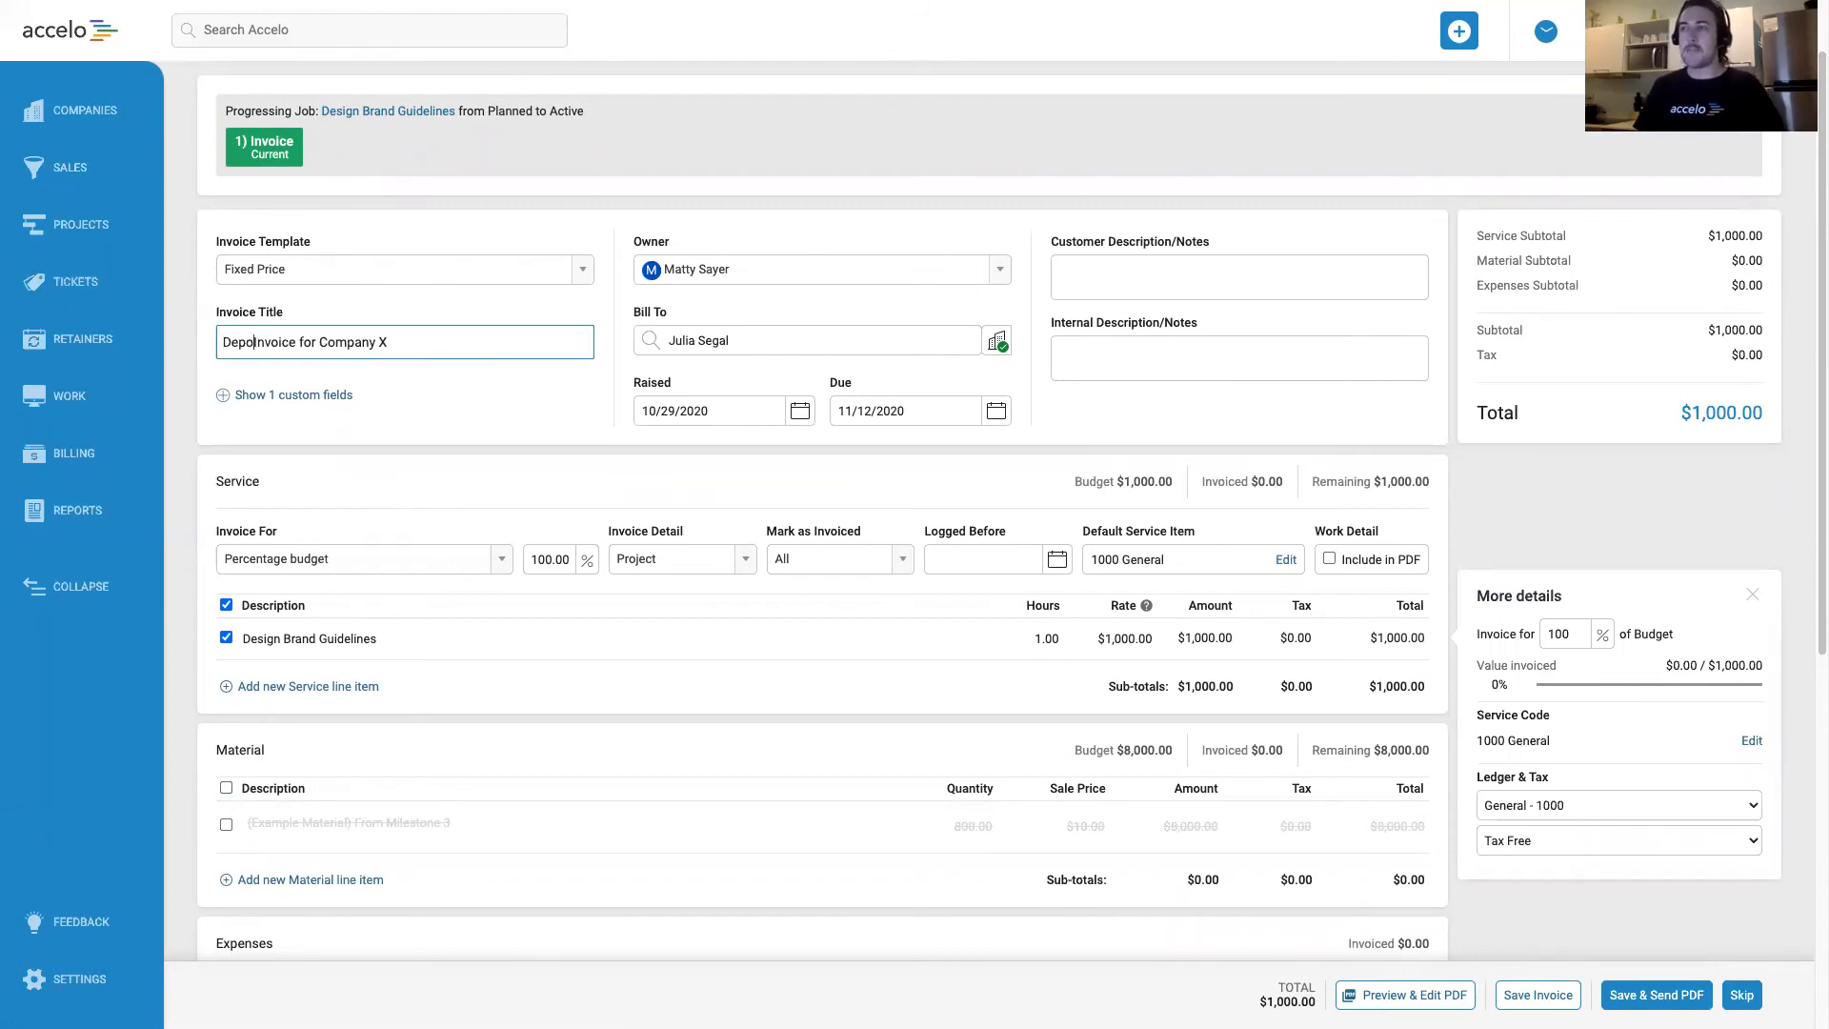
left_click(489, 348)
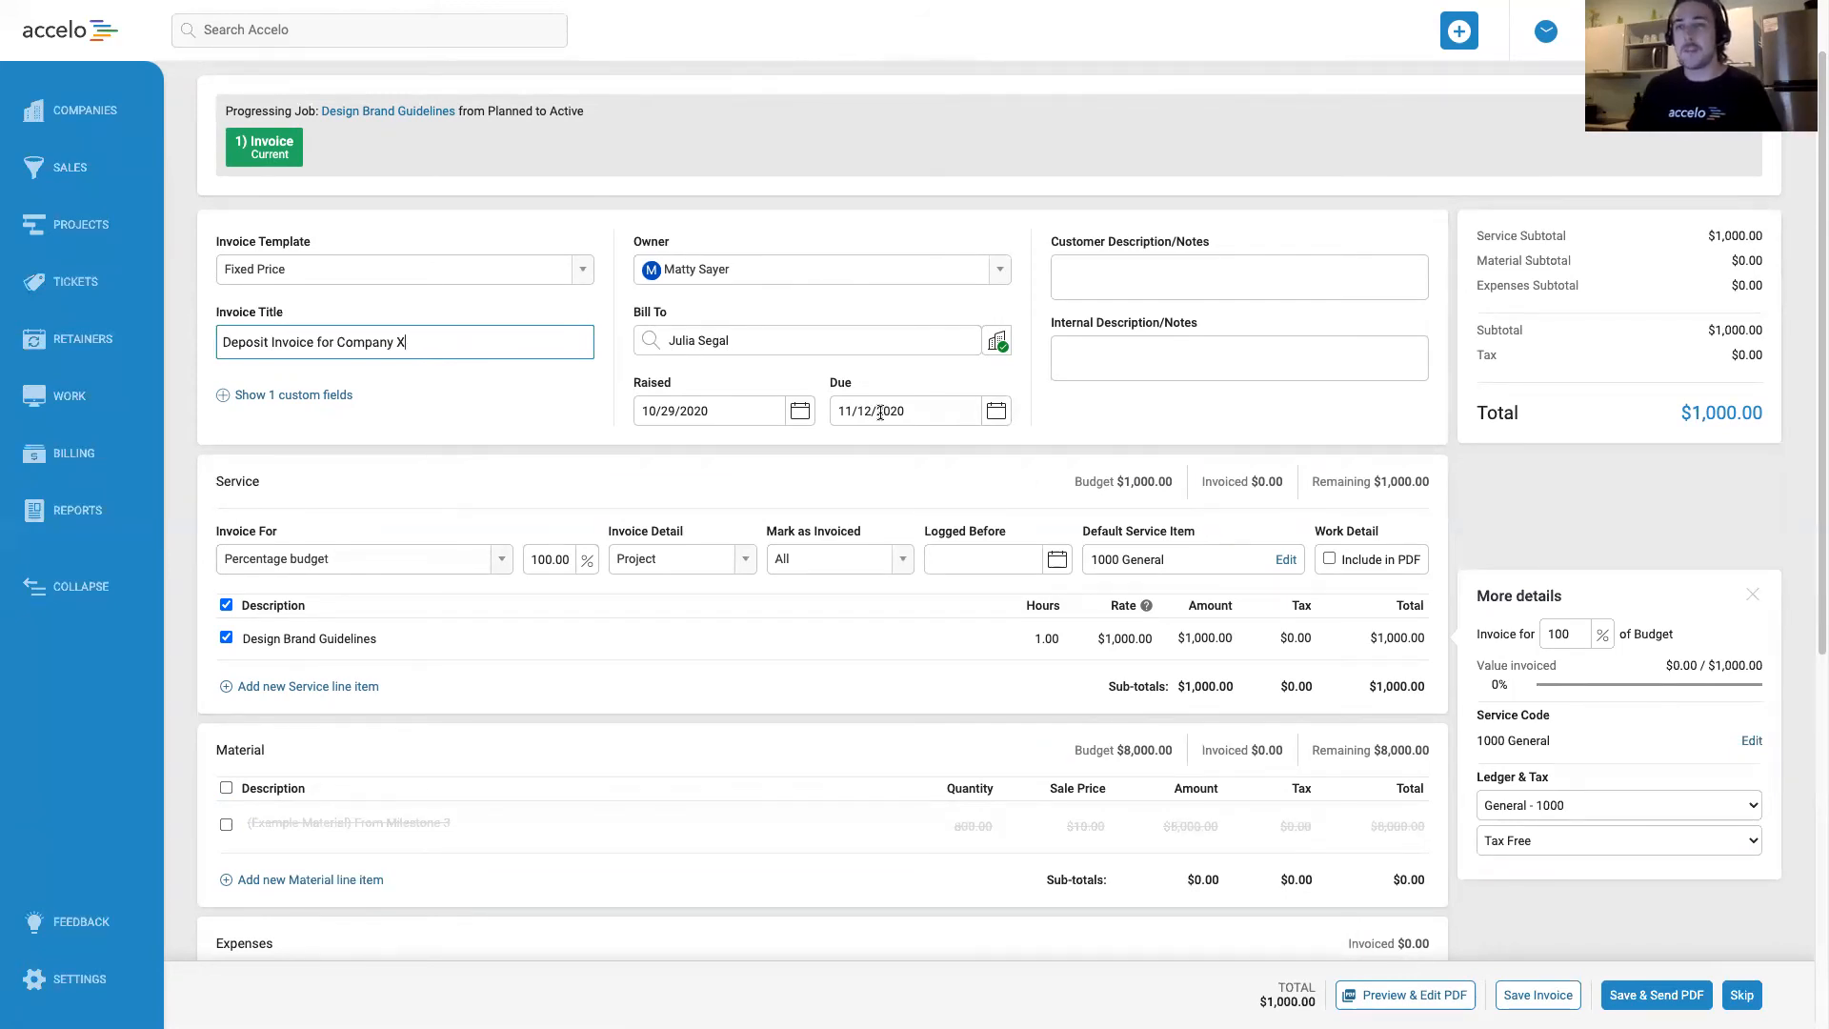
Review the invoice template and service billing basis choices, and invoice 20% of the project's service budget.
left_click(585, 268)
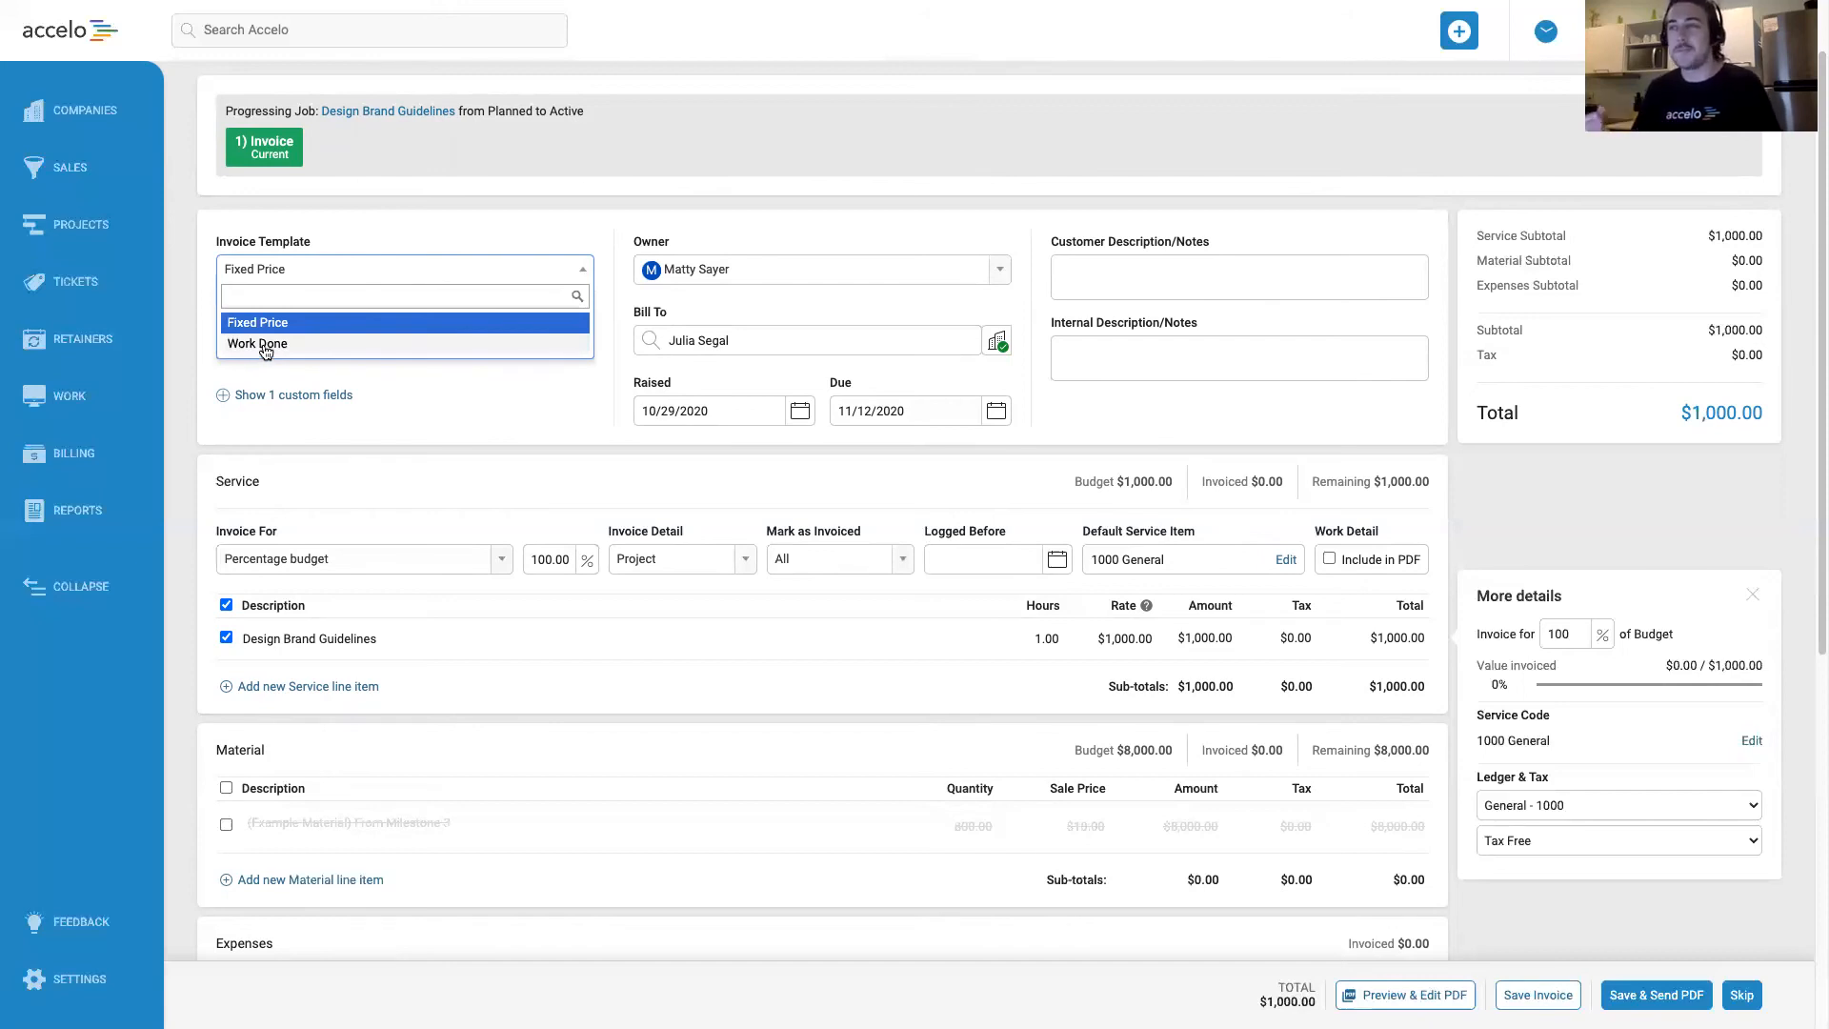
left_click(377, 492)
left_click(492, 562)
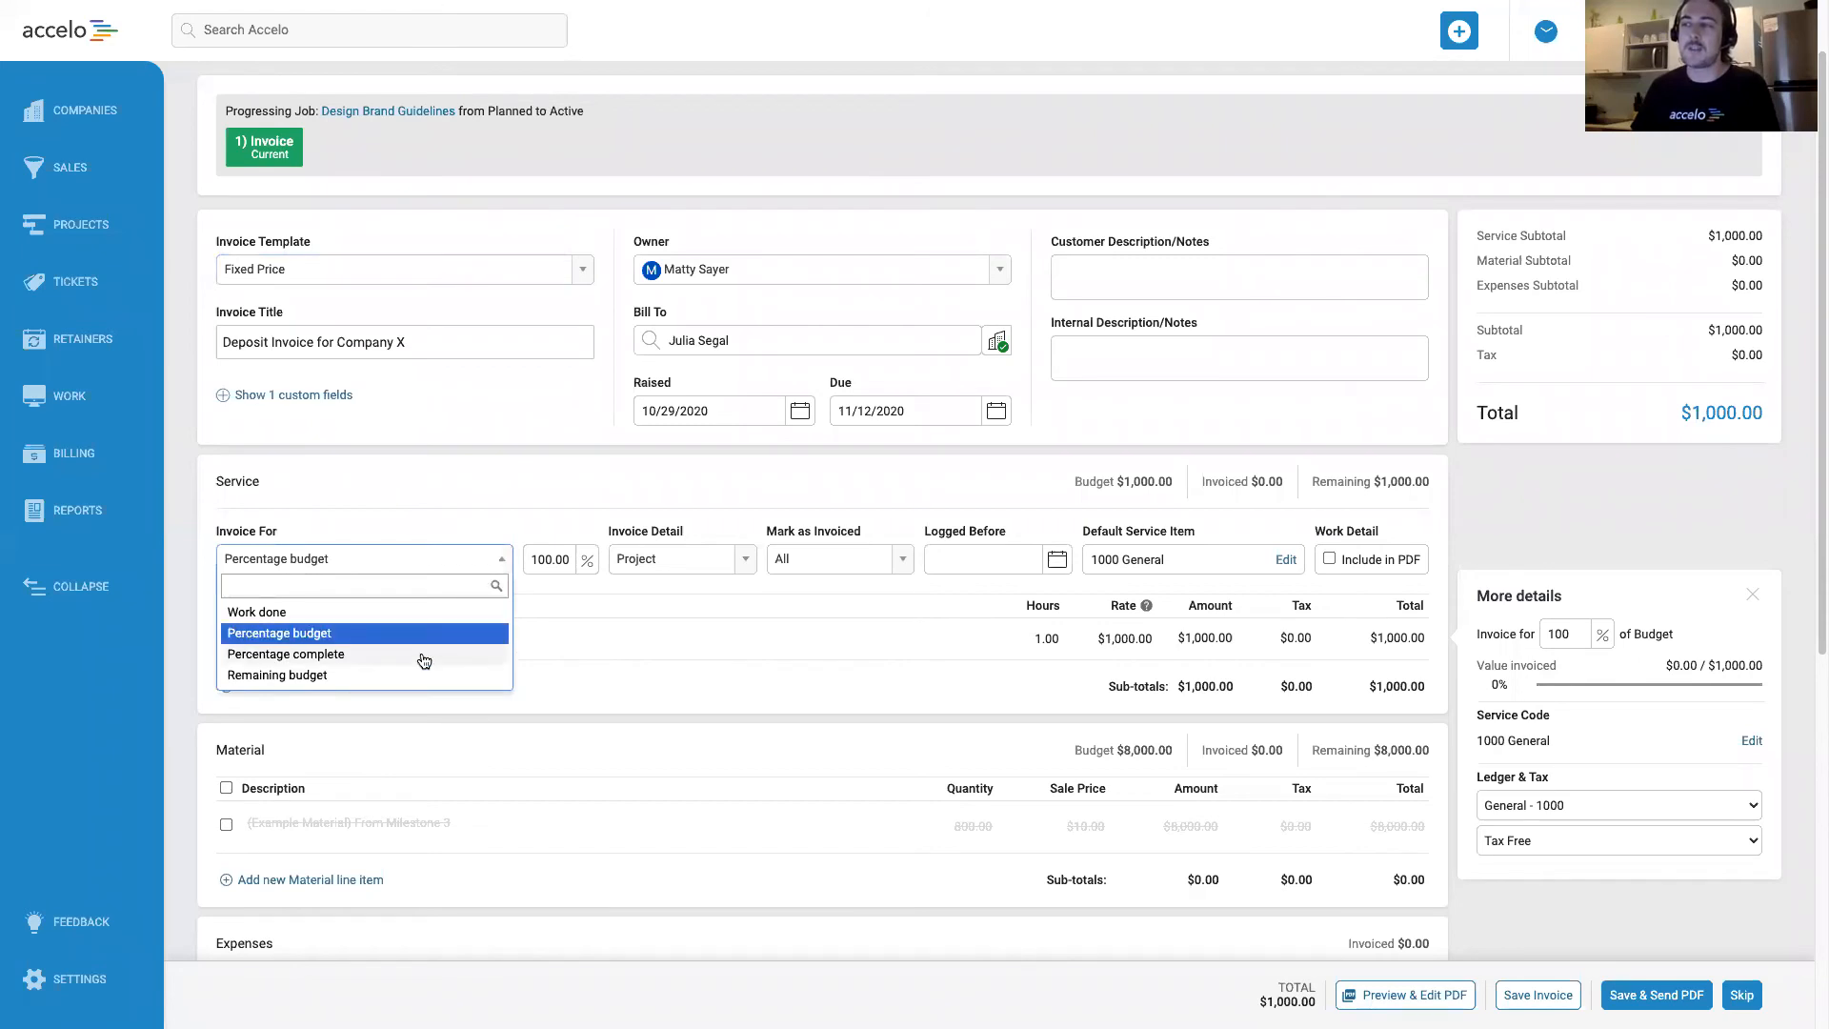
left_click(390, 465)
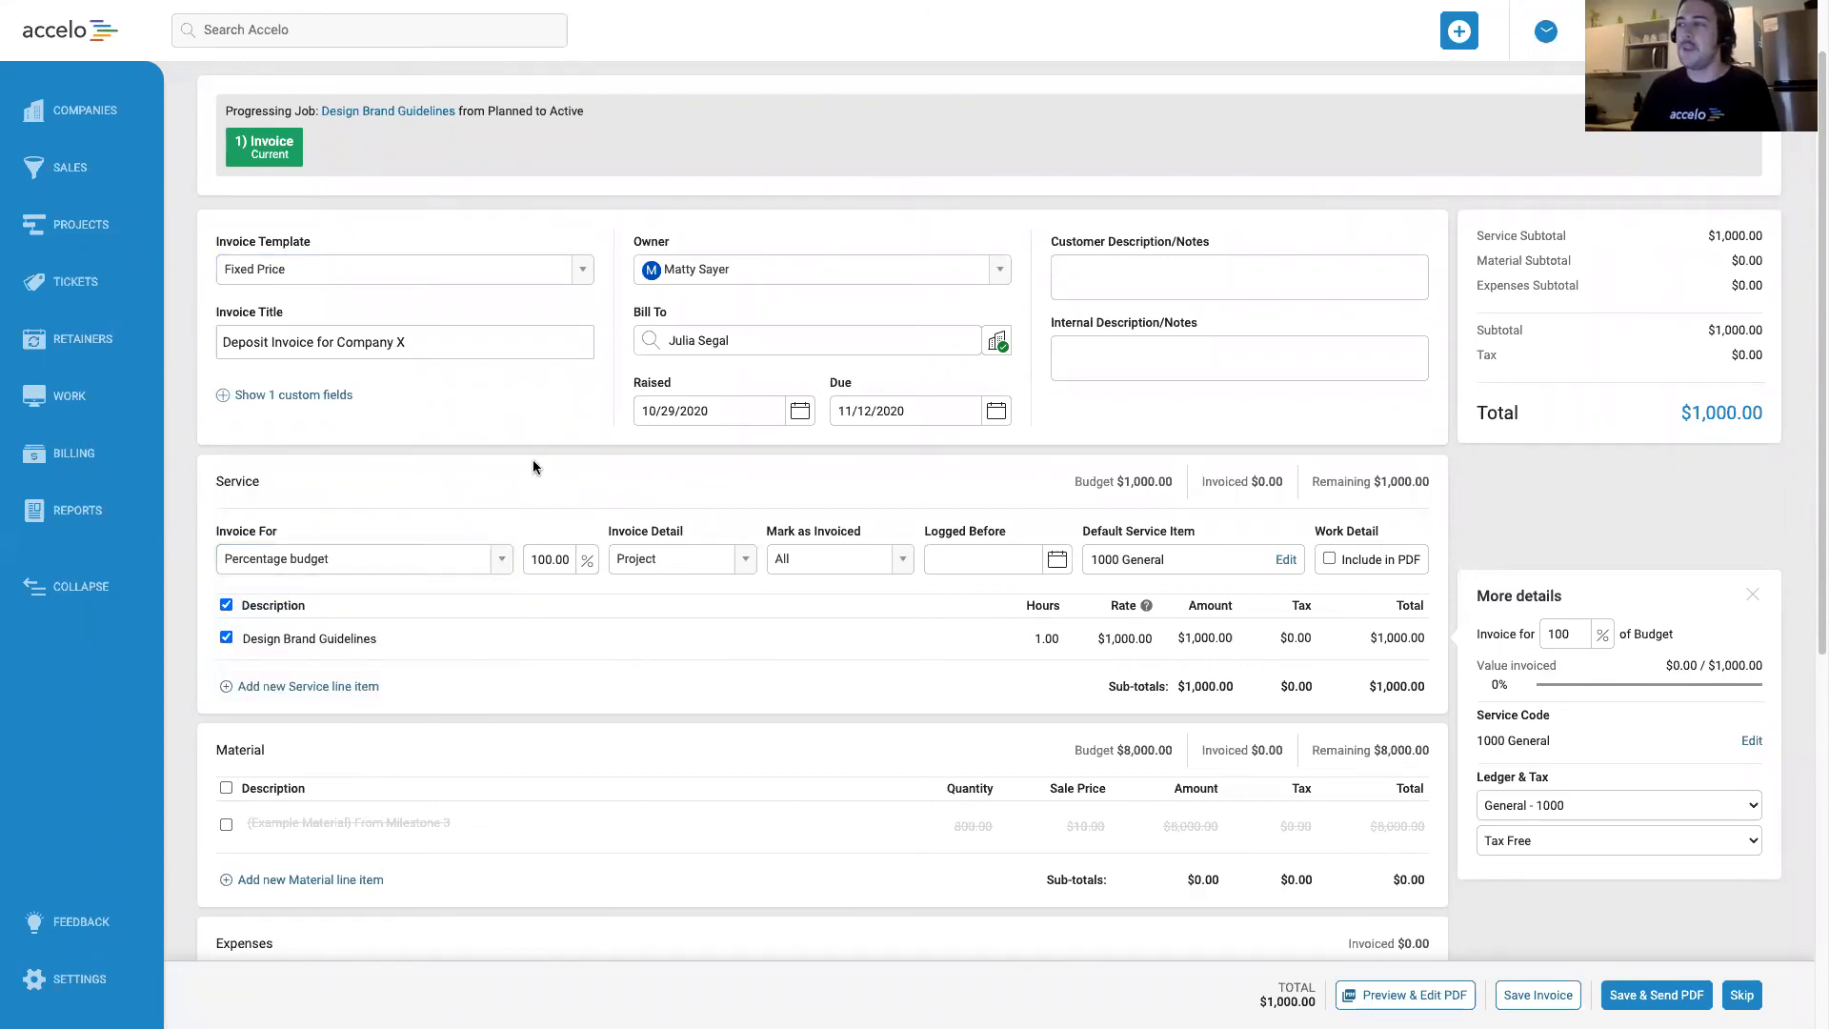
scroll(529, 461, "down", 1)
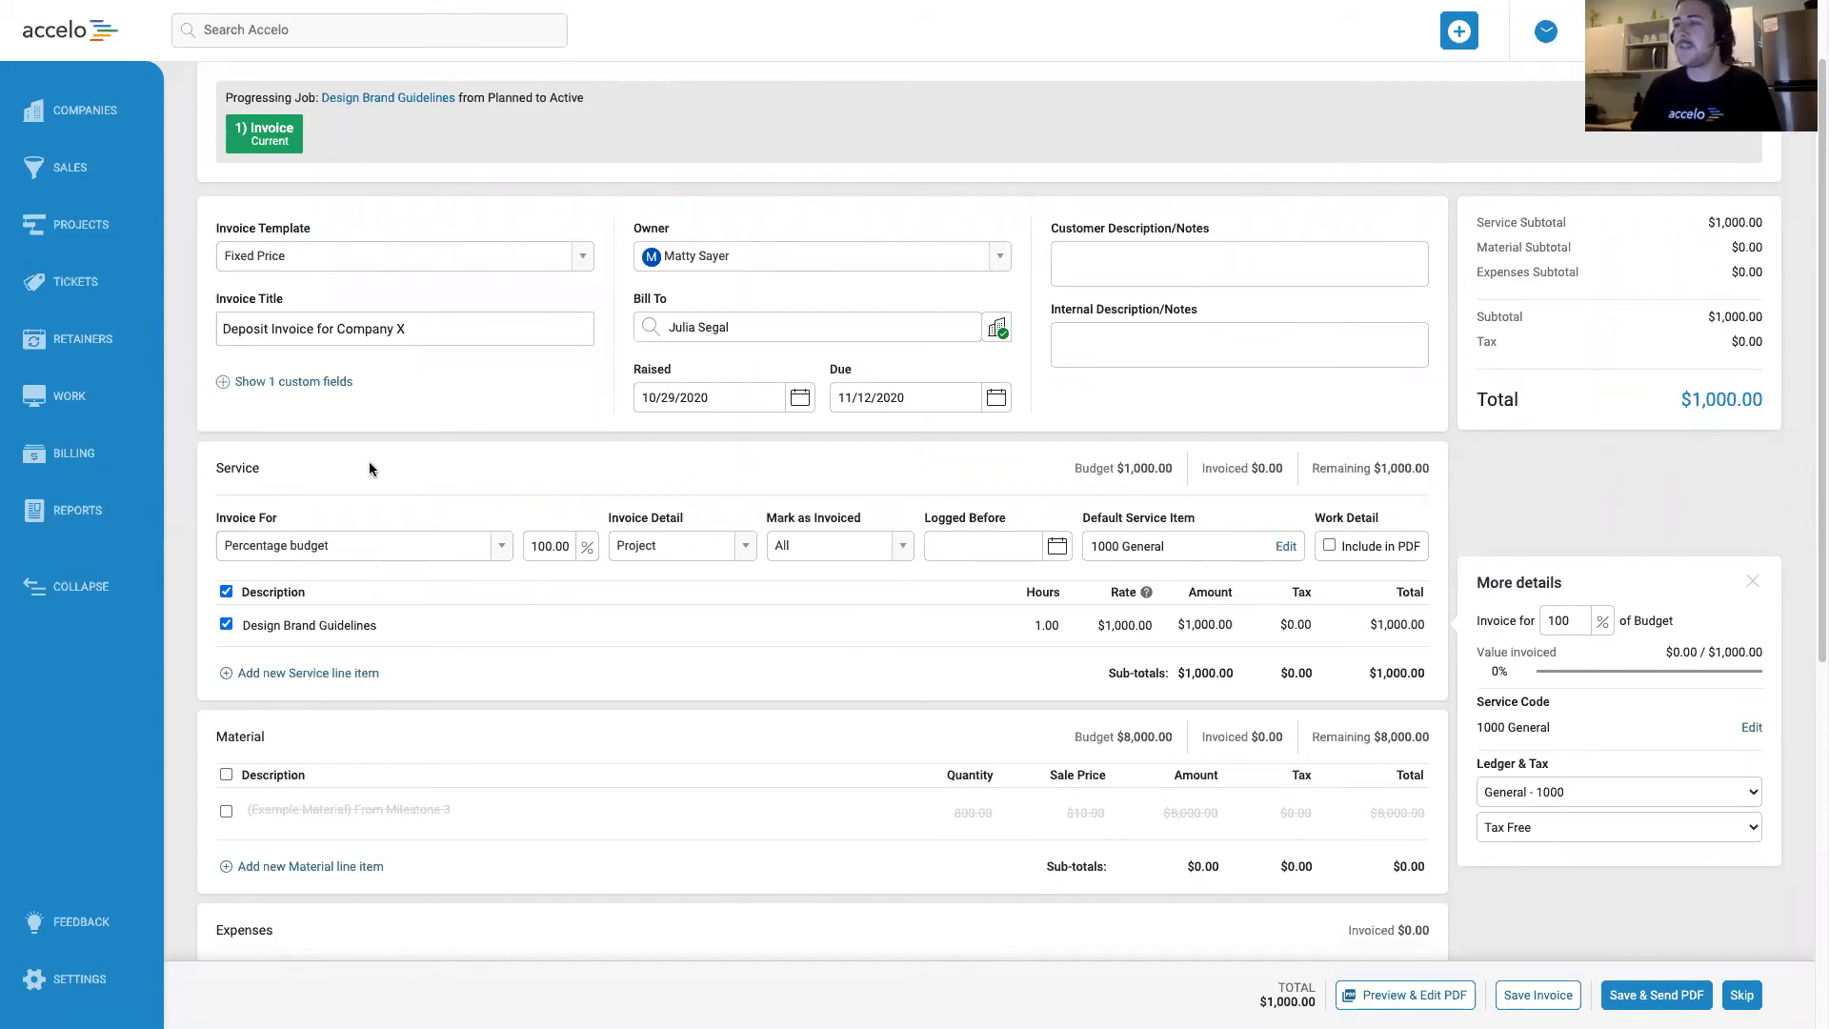
double_click(543, 544)
type("20")
left_click(544, 469)
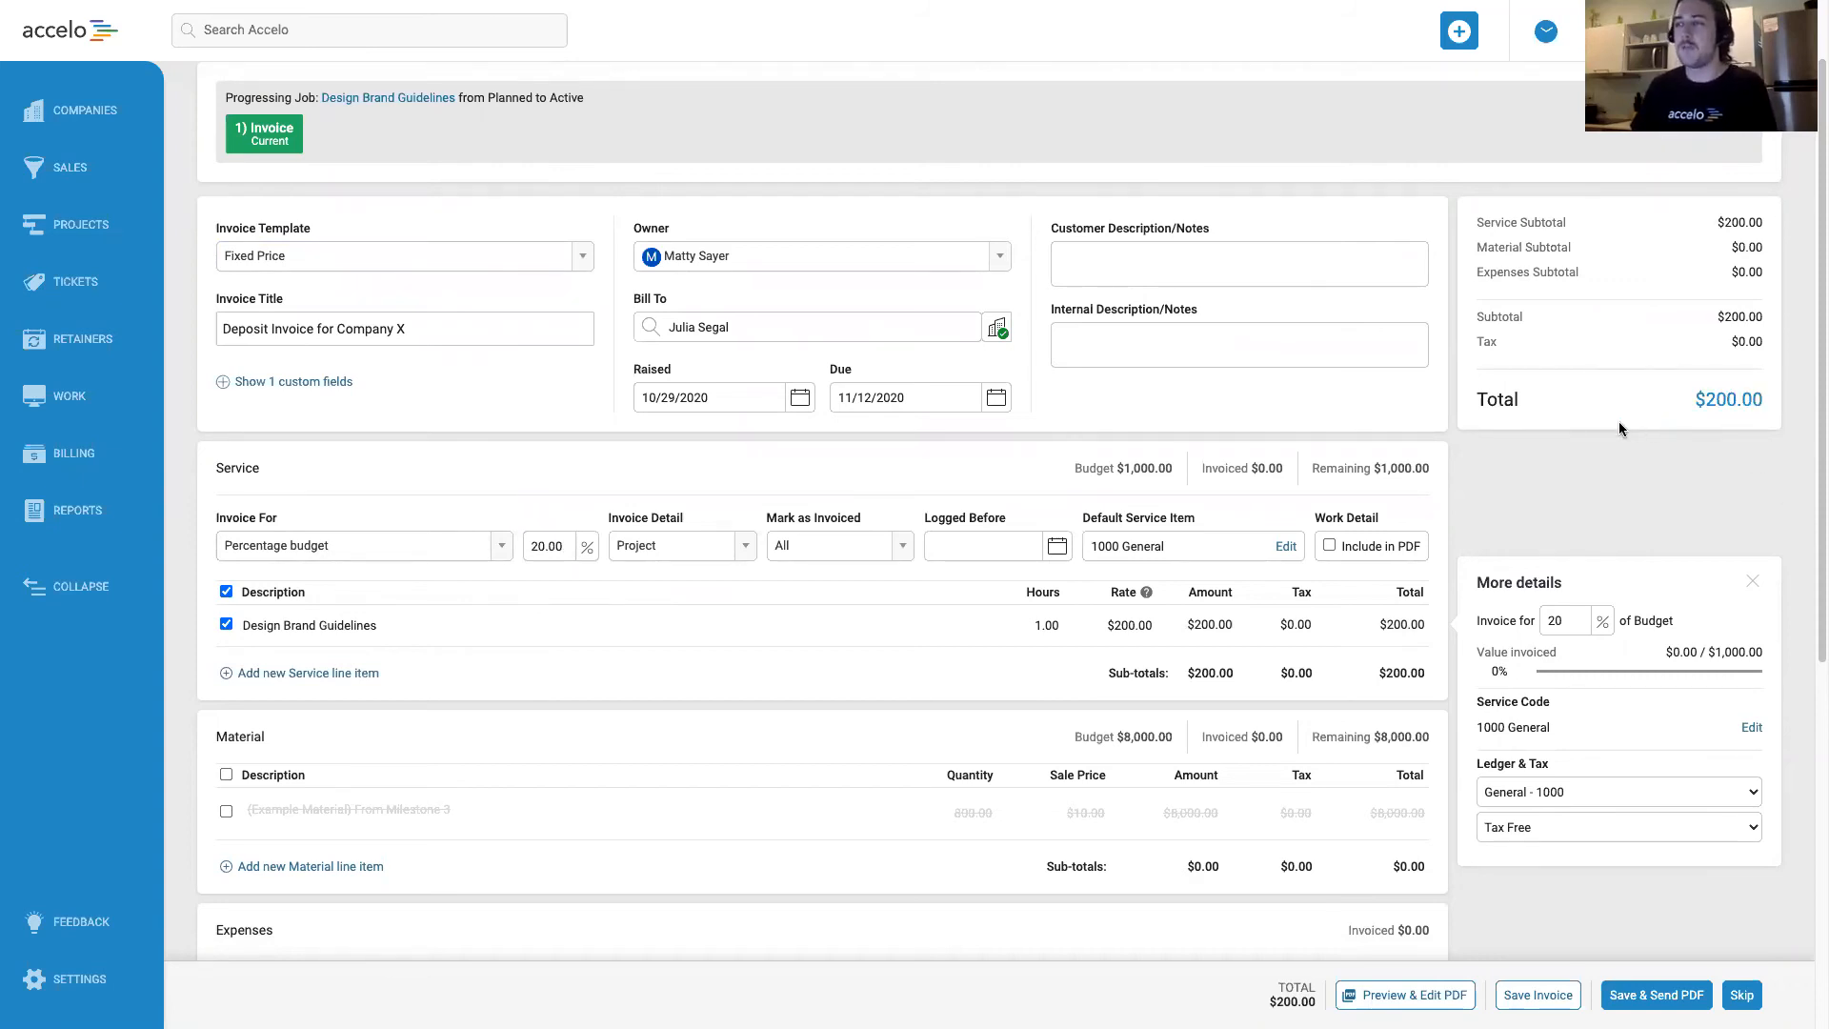
Review the default service item and the ledger and tax choices for the Design Brand Guidelines service line.
scroll(1587, 425, "down", 1)
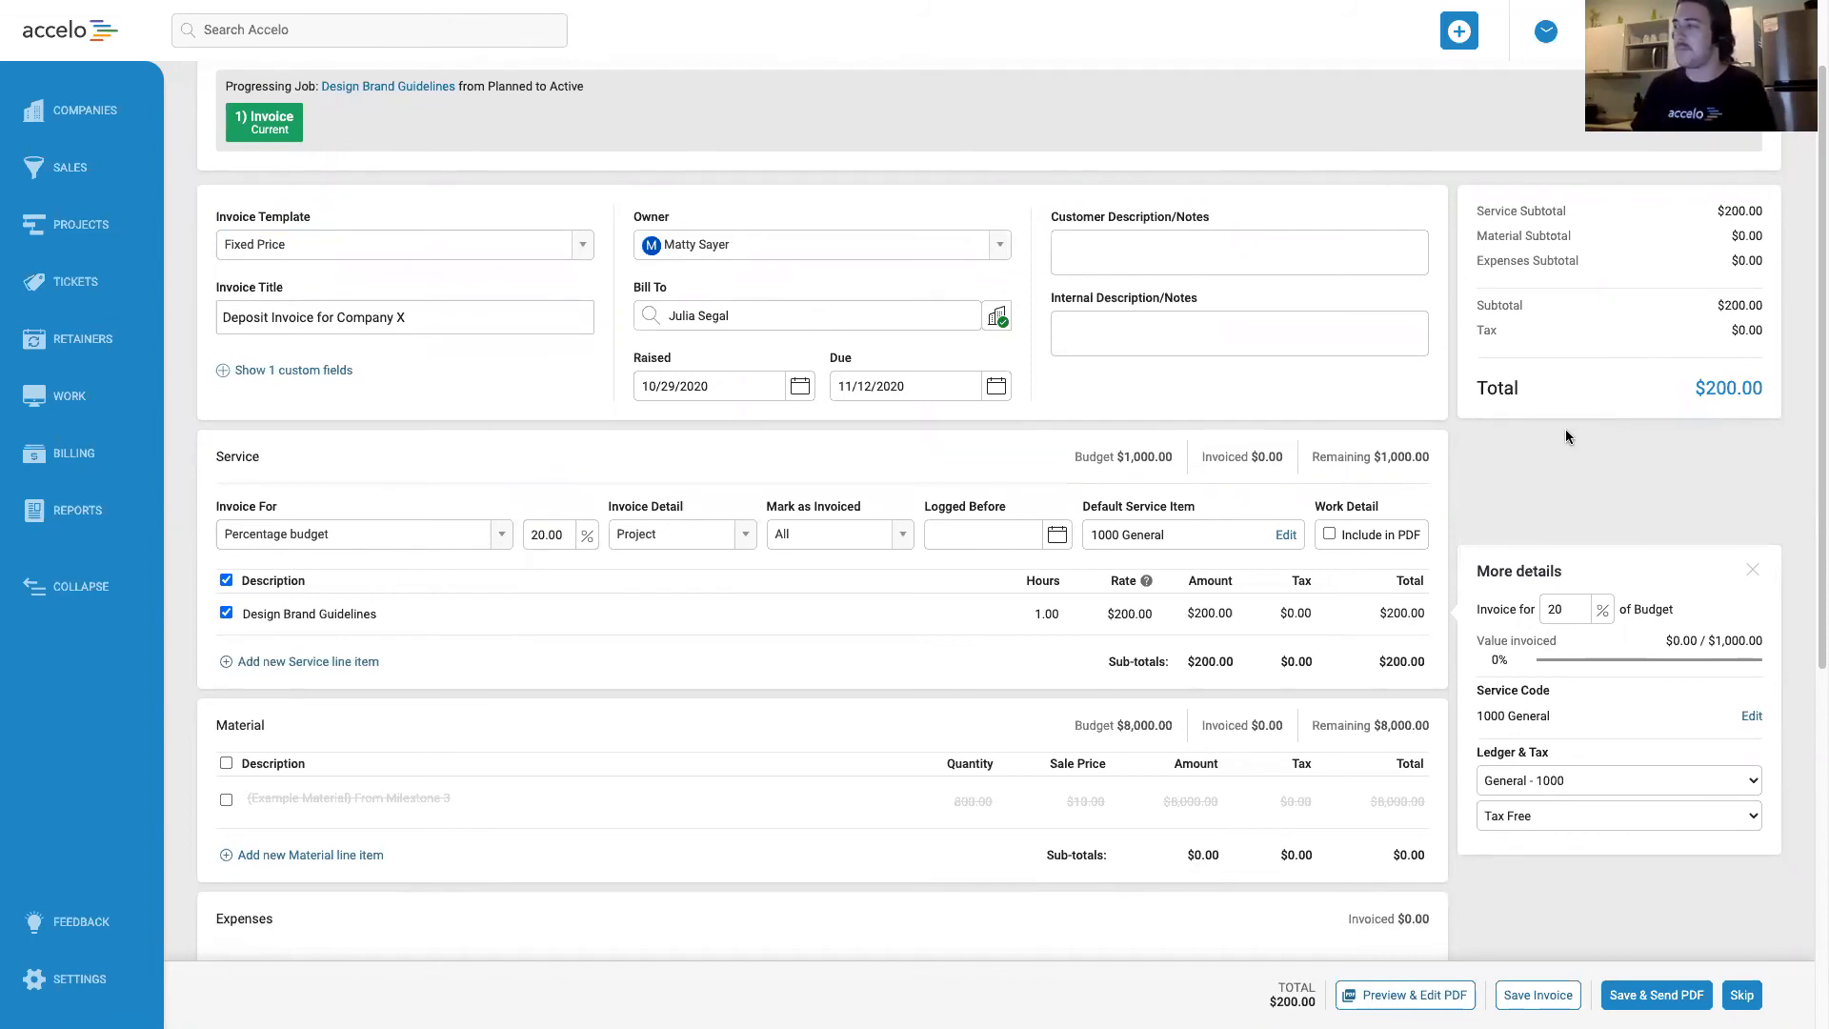
scroll(1564, 430, "down", 1)
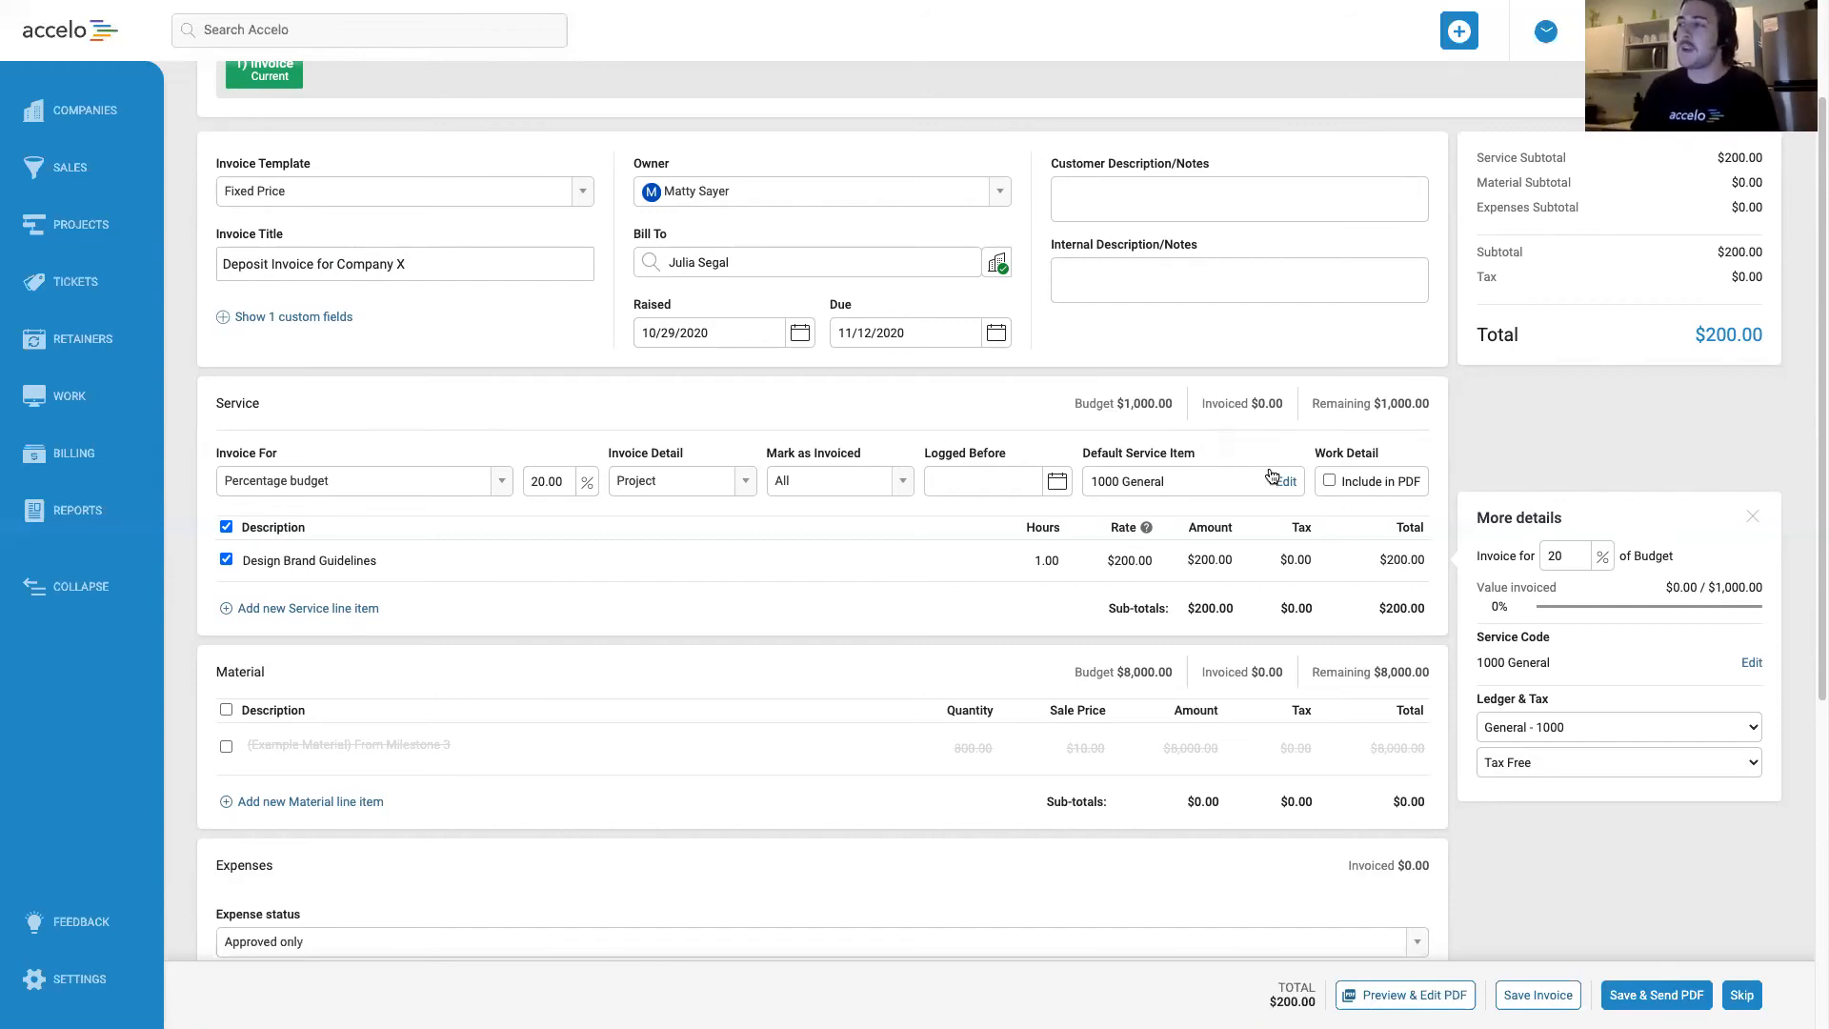
left_click_drag(1118, 453, 1231, 456)
left_click(1231, 455)
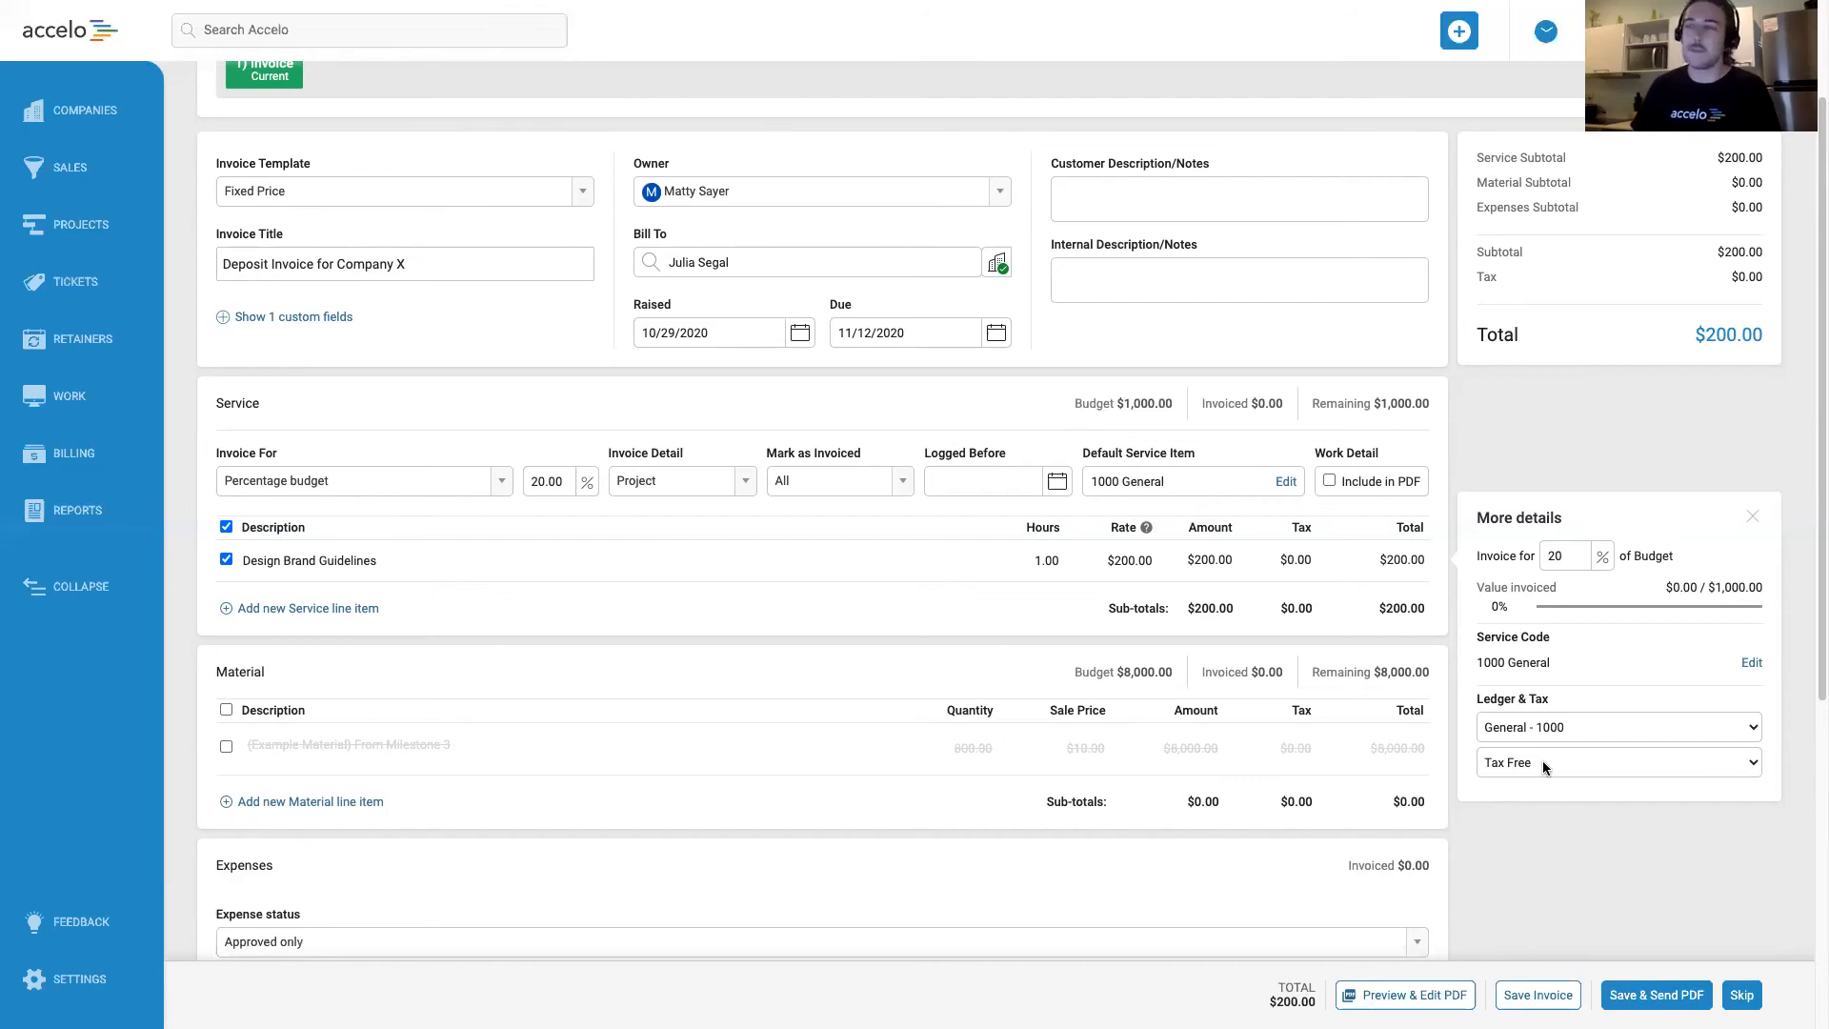
left_click(1570, 731)
left_click(1602, 678)
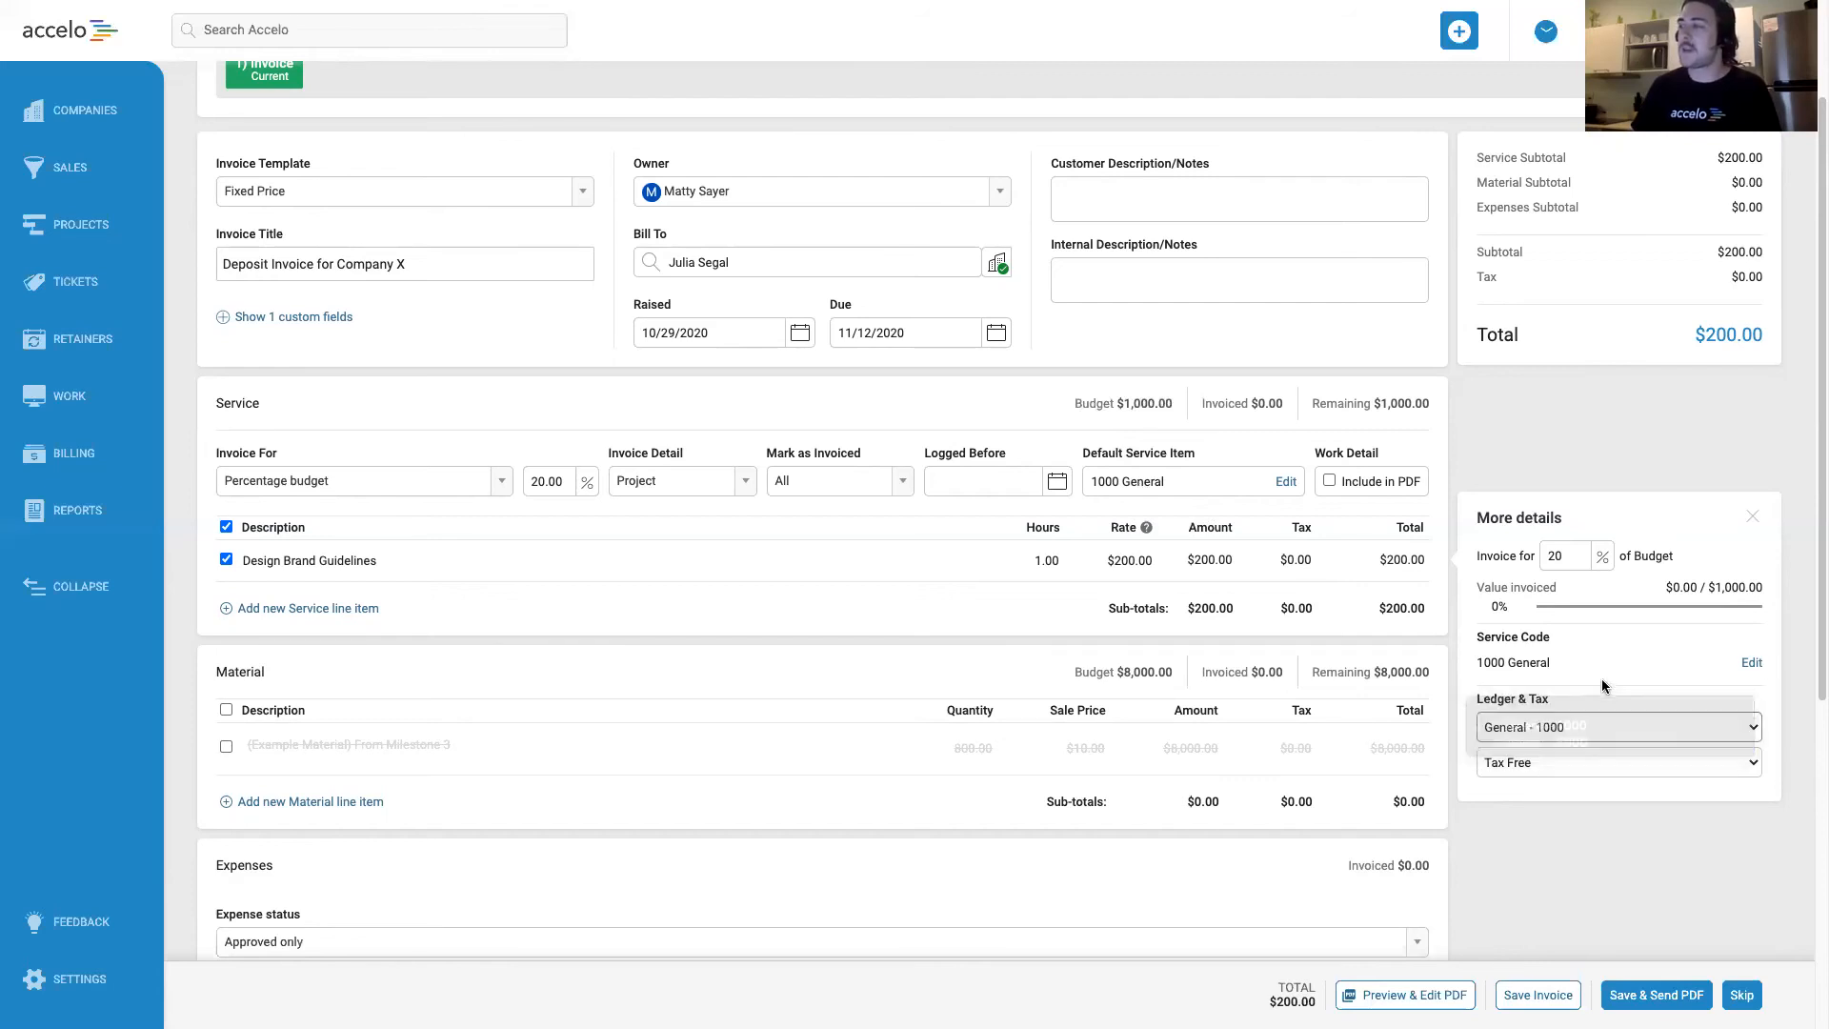
left_click(1564, 760)
left_click(1598, 701)
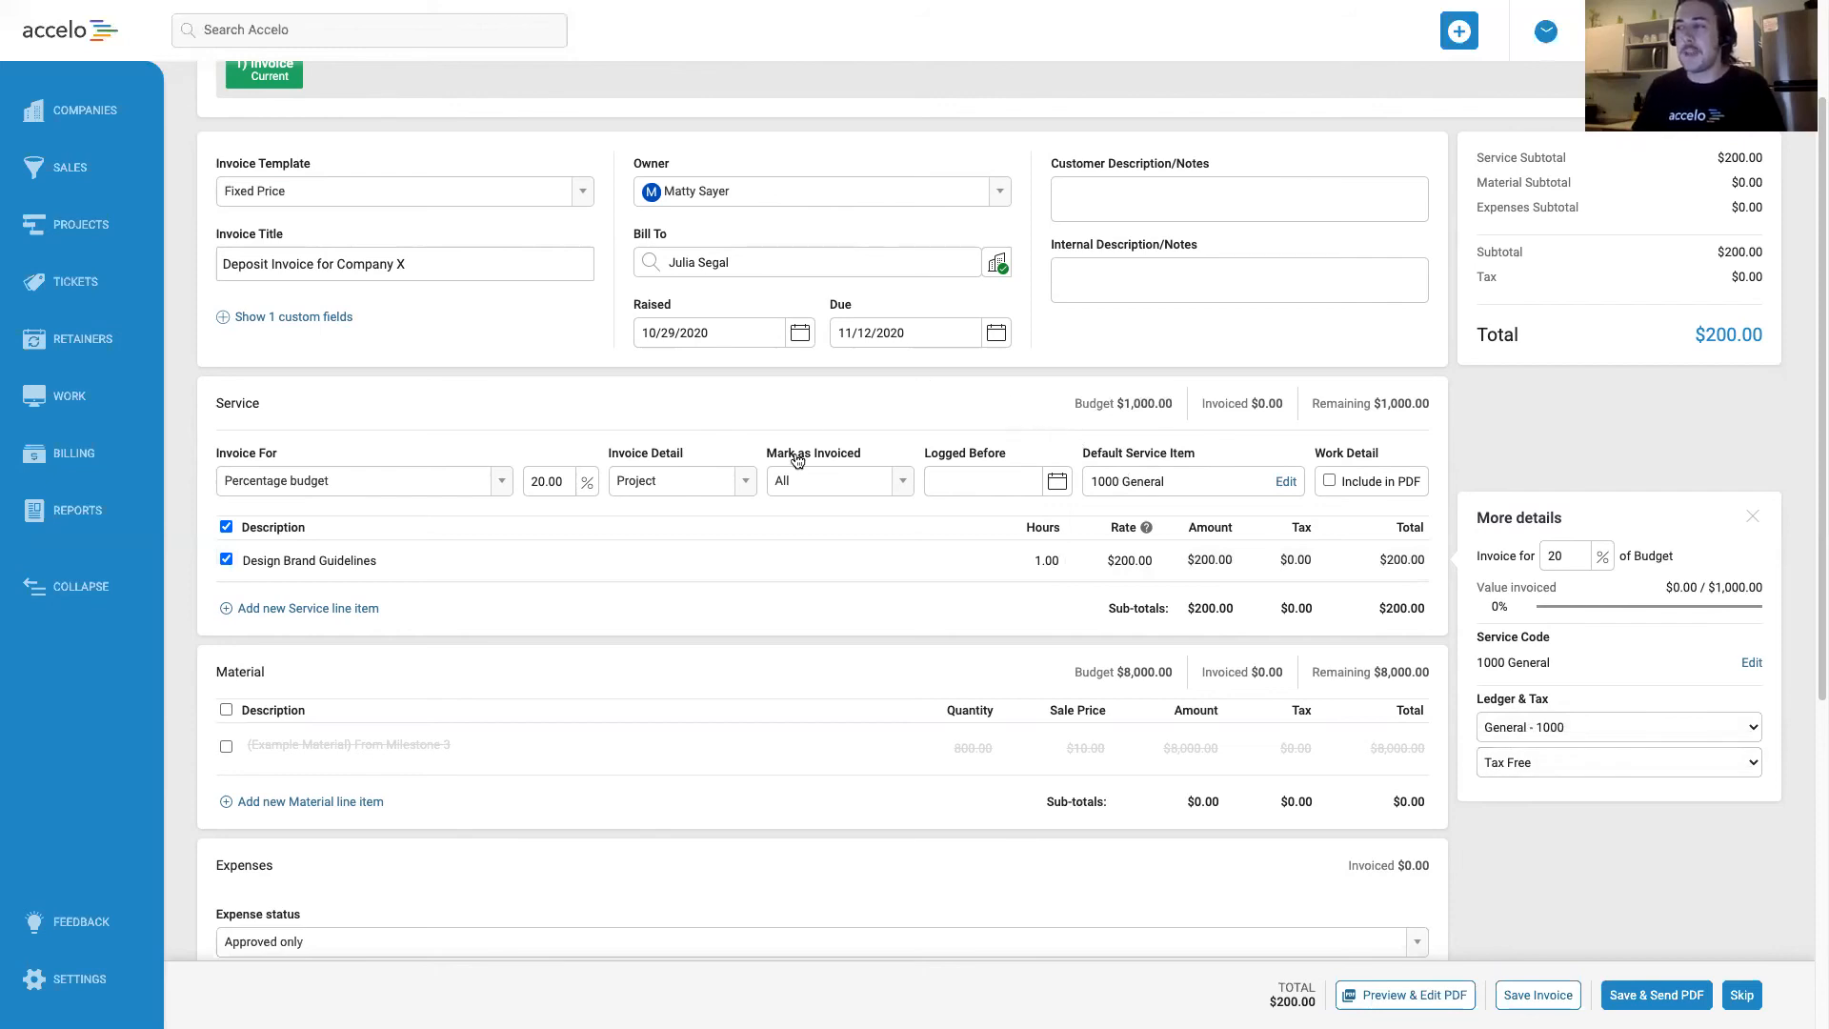
Set the service section's invoice detail to Milestones.
left_click(754, 484)
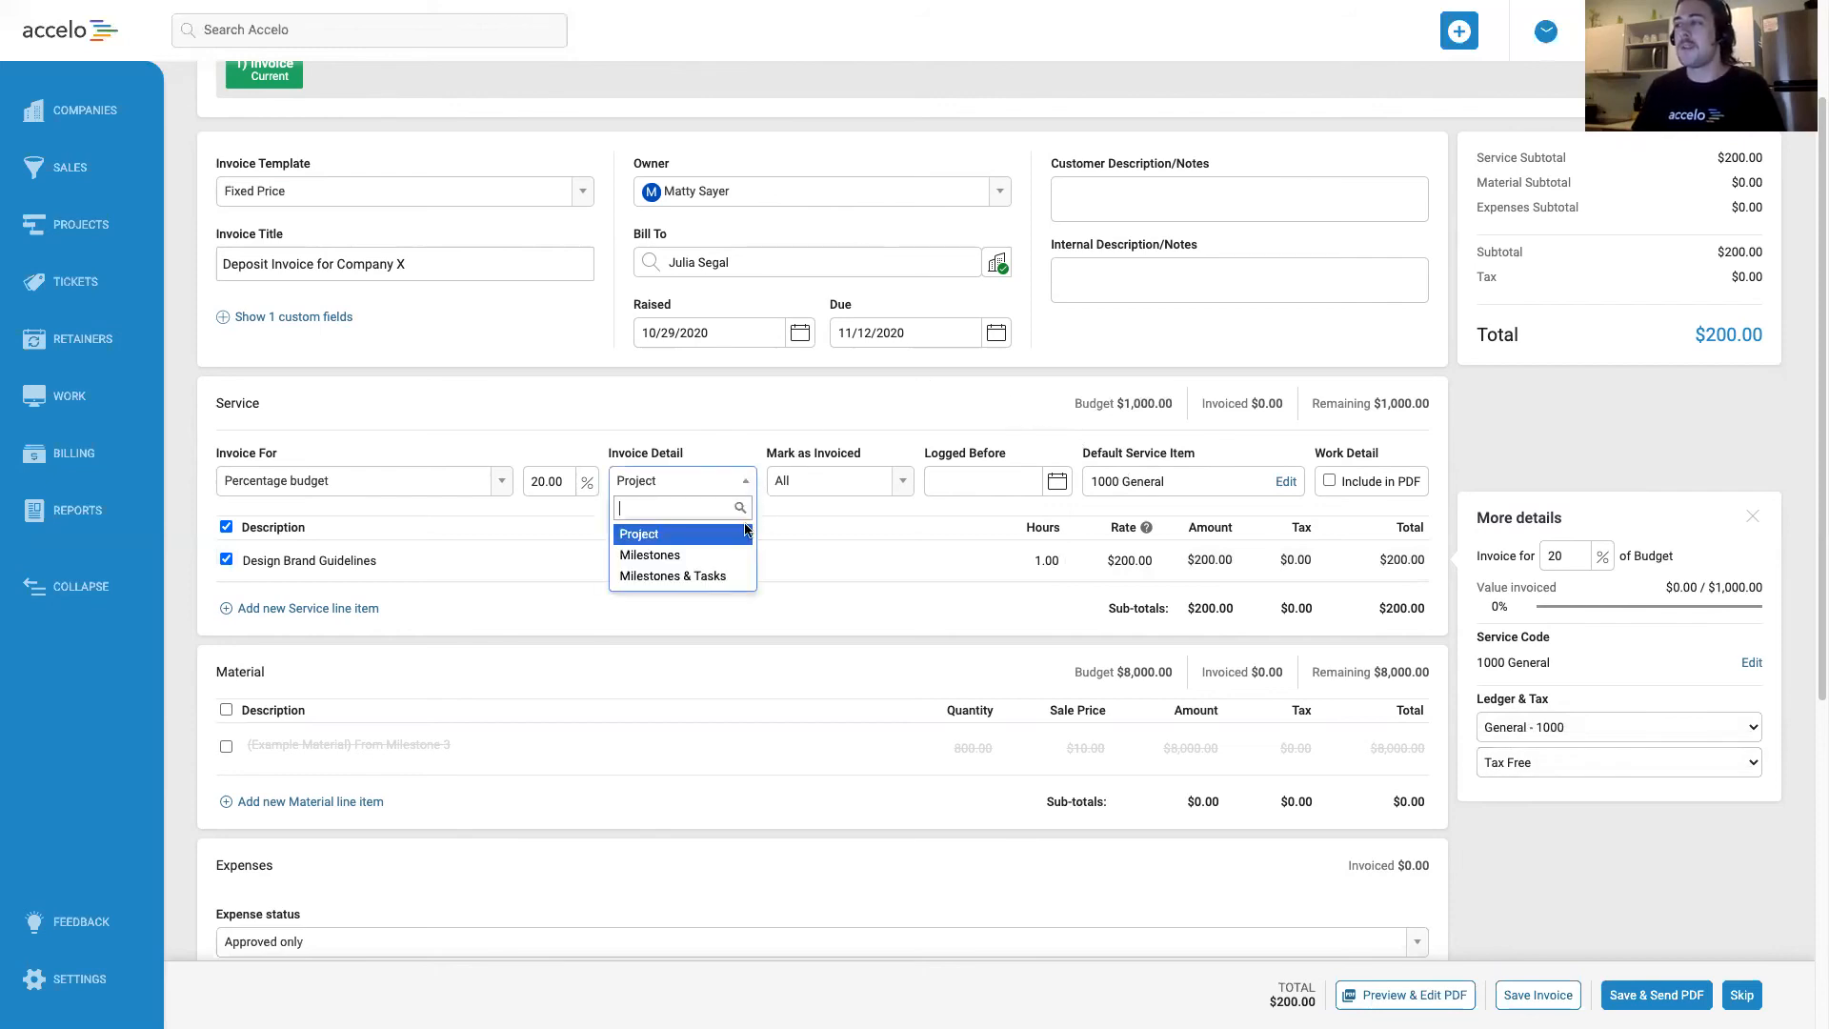
left_click(707, 554)
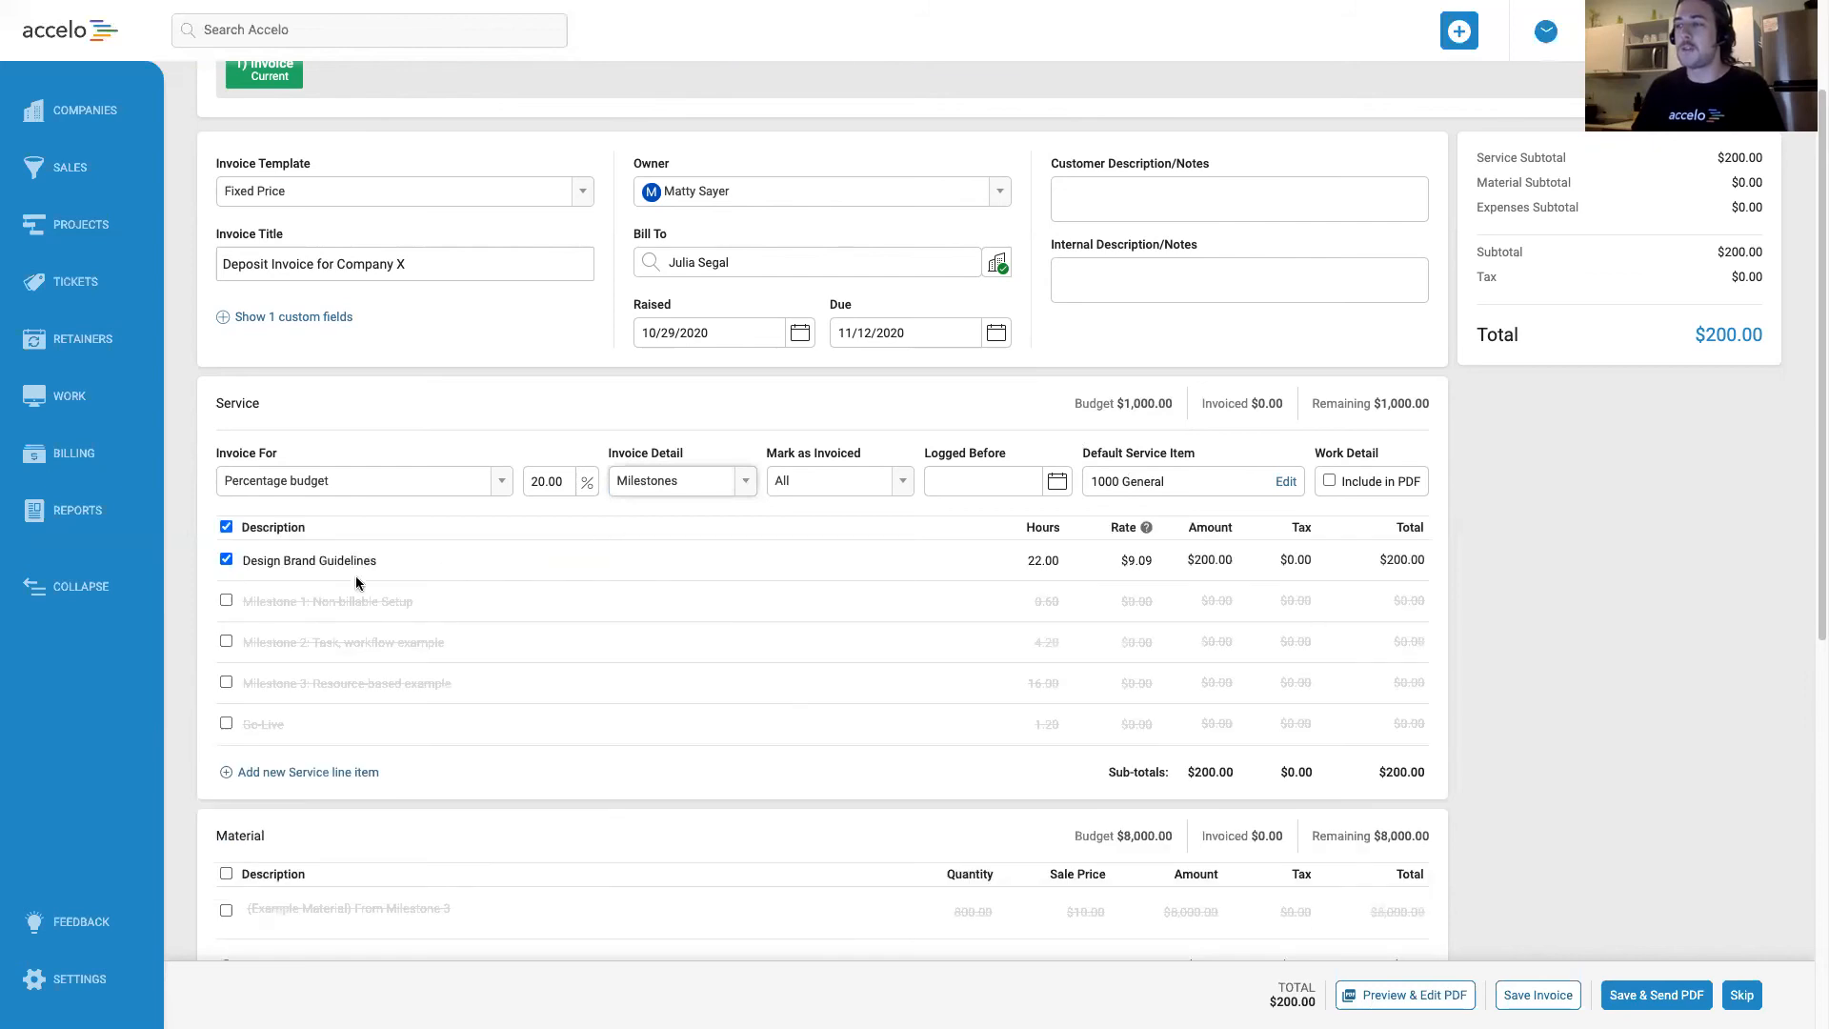
left_click(225, 600)
left_click(225, 641)
left_click(227, 683)
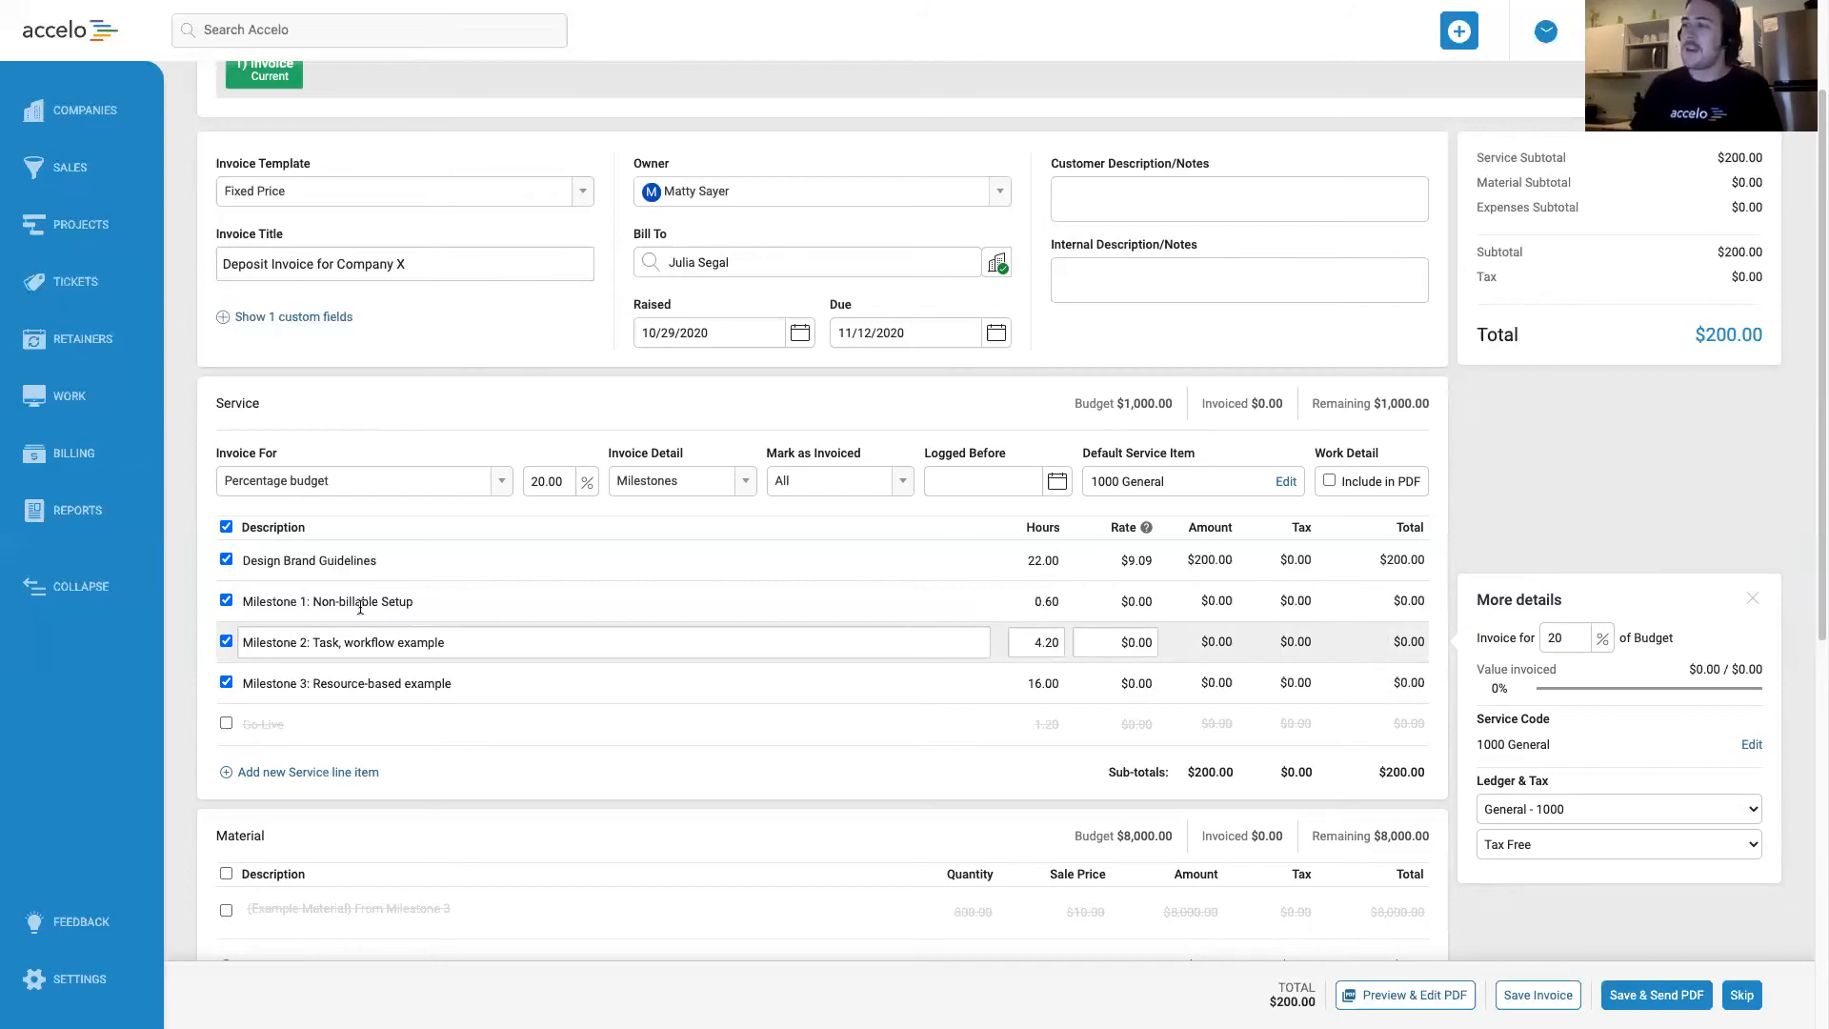
left_click(226, 600)
left_click(226, 641)
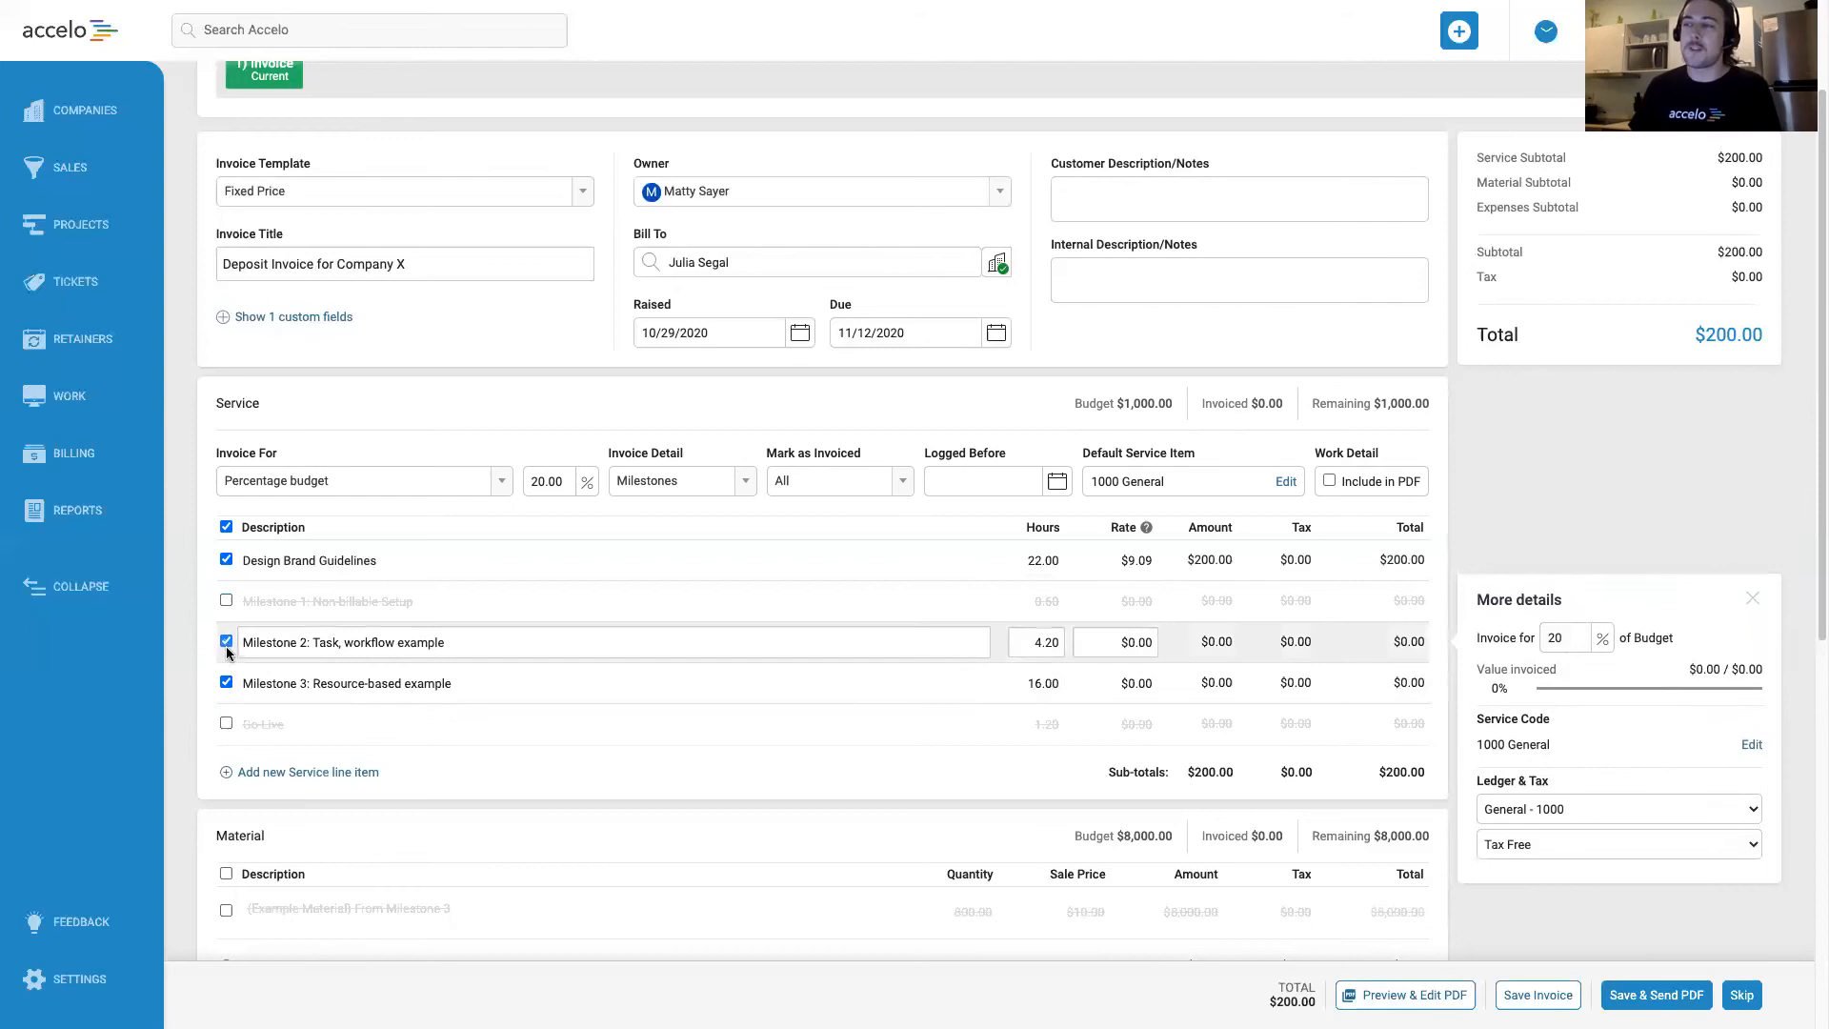
left_click(226, 682)
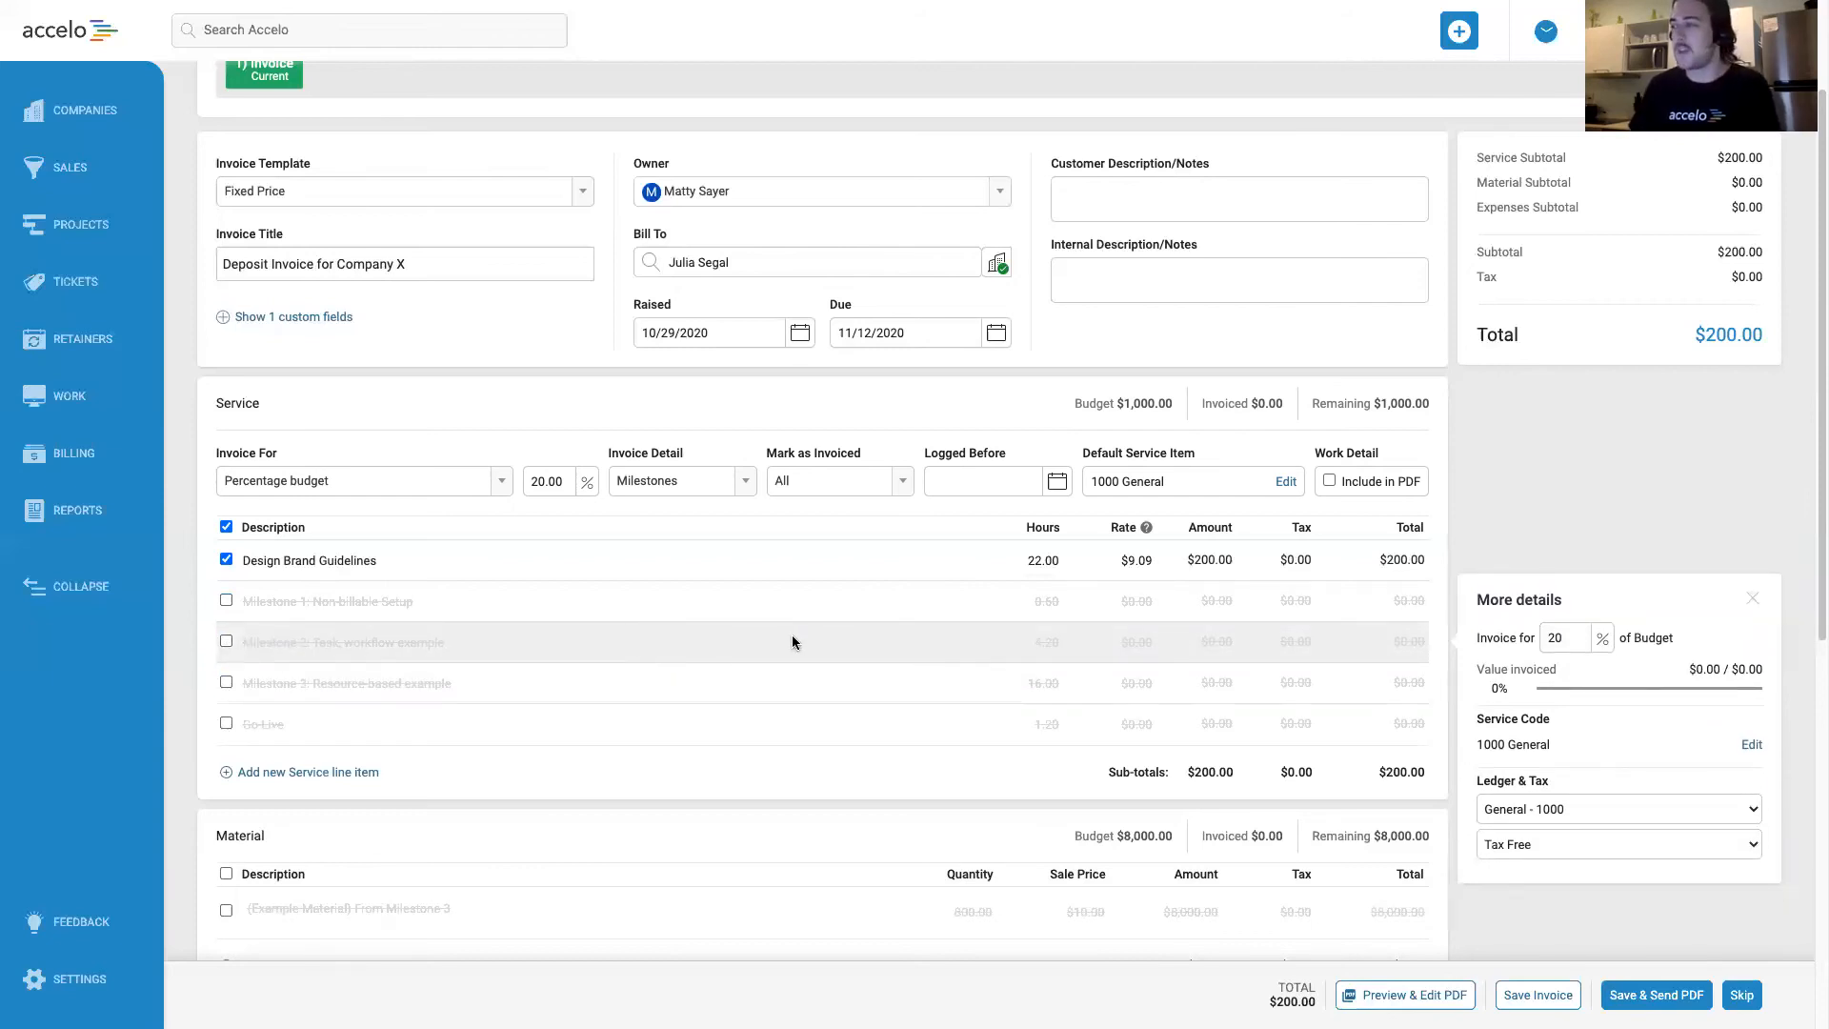
Check the material and expense sections and save the deposit invoice.
scroll(979, 627, "down", 5)
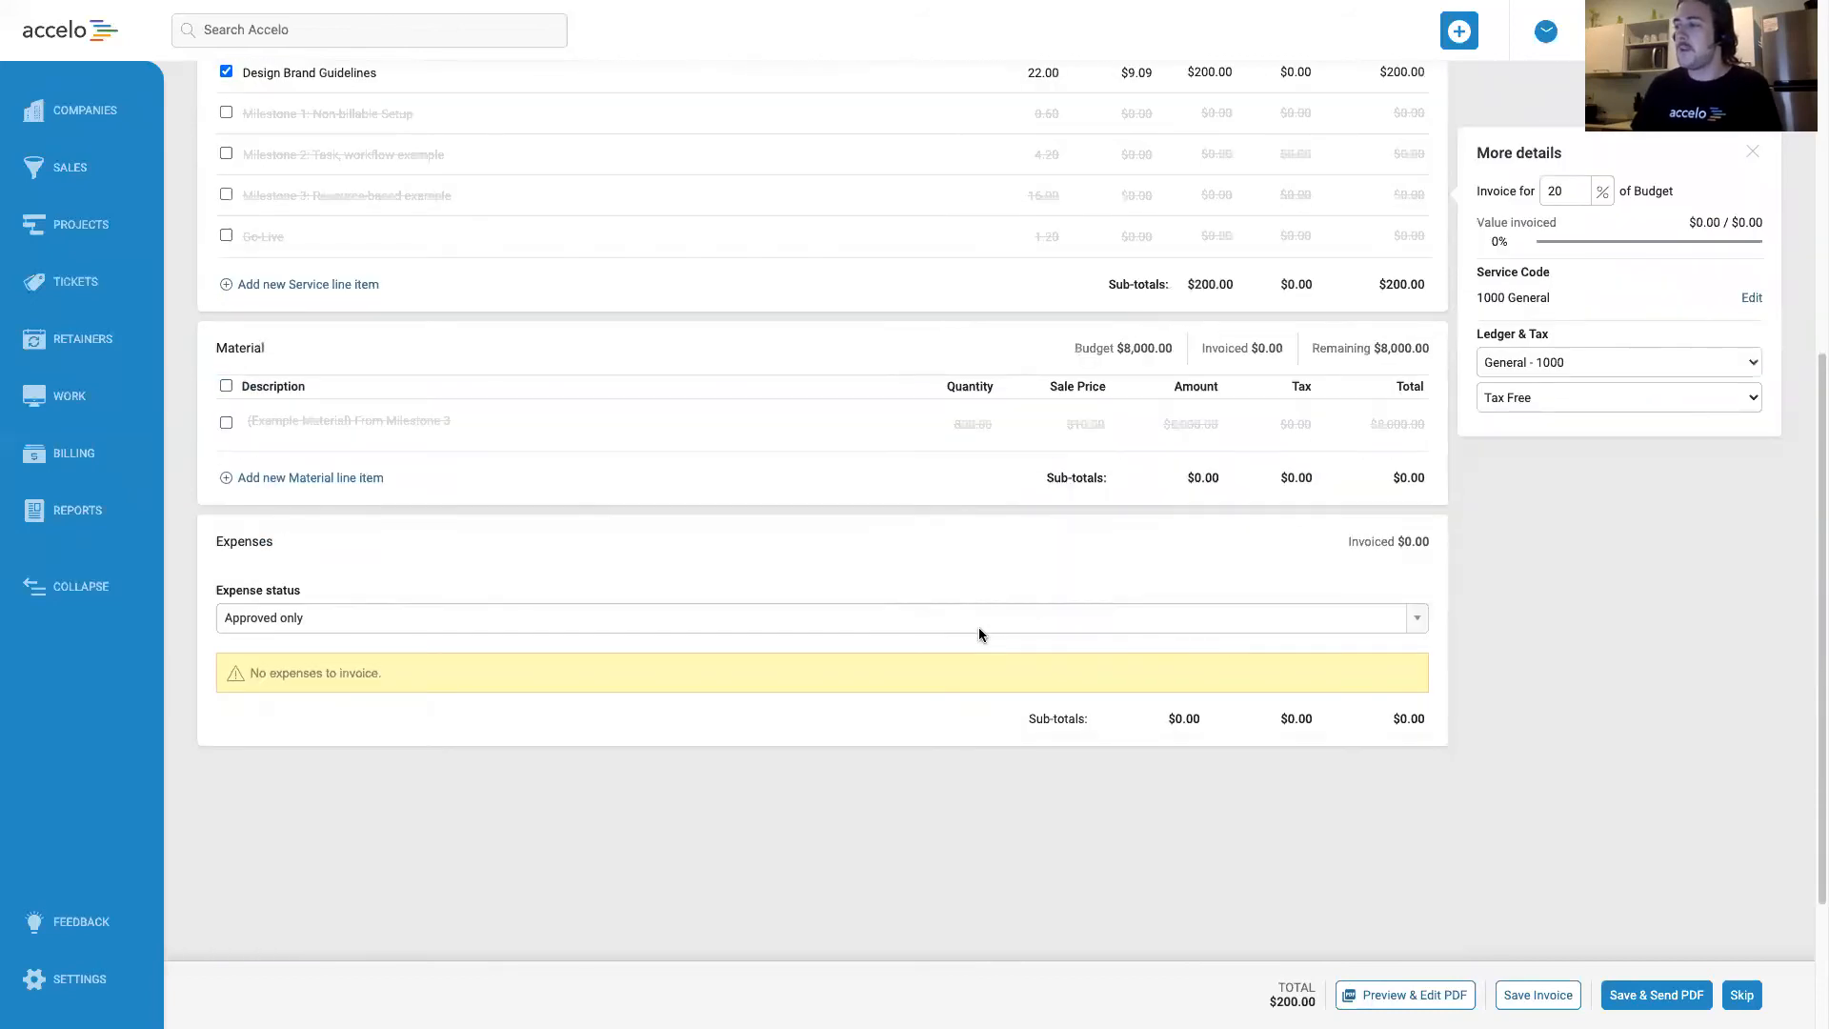
scroll(979, 627, "up", 5)
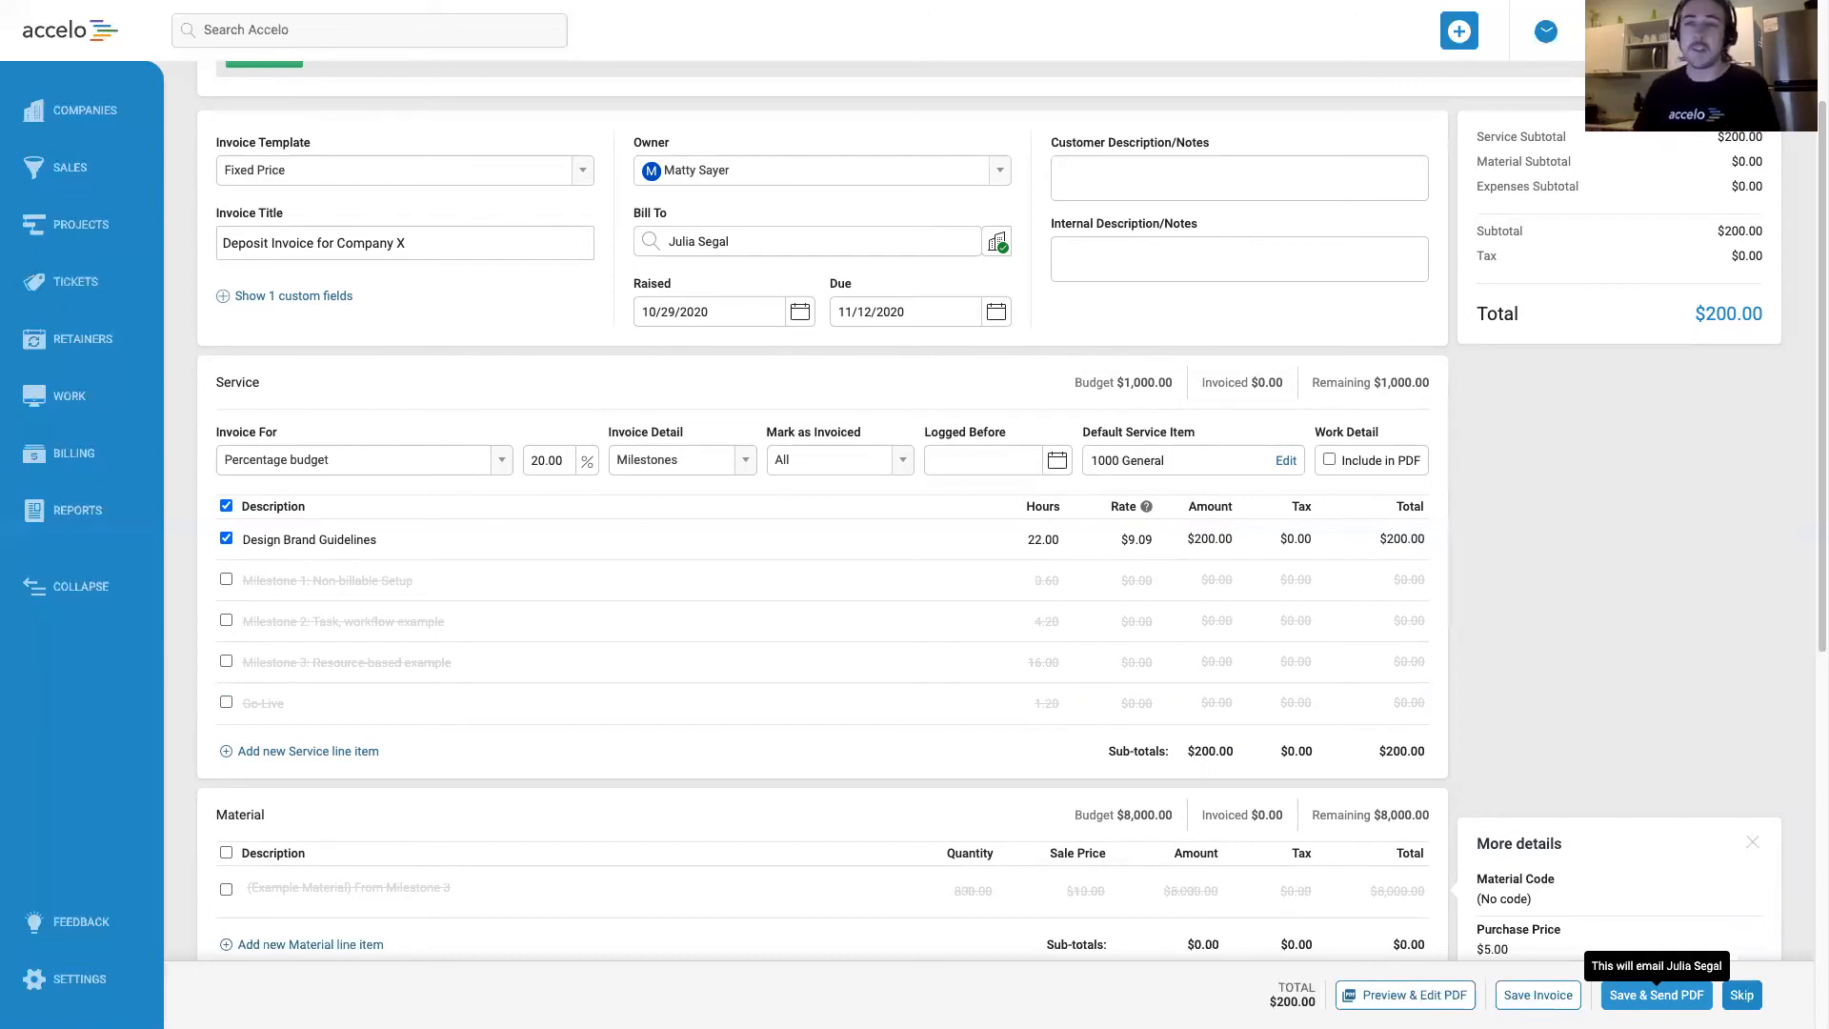
left_click(1548, 1005)
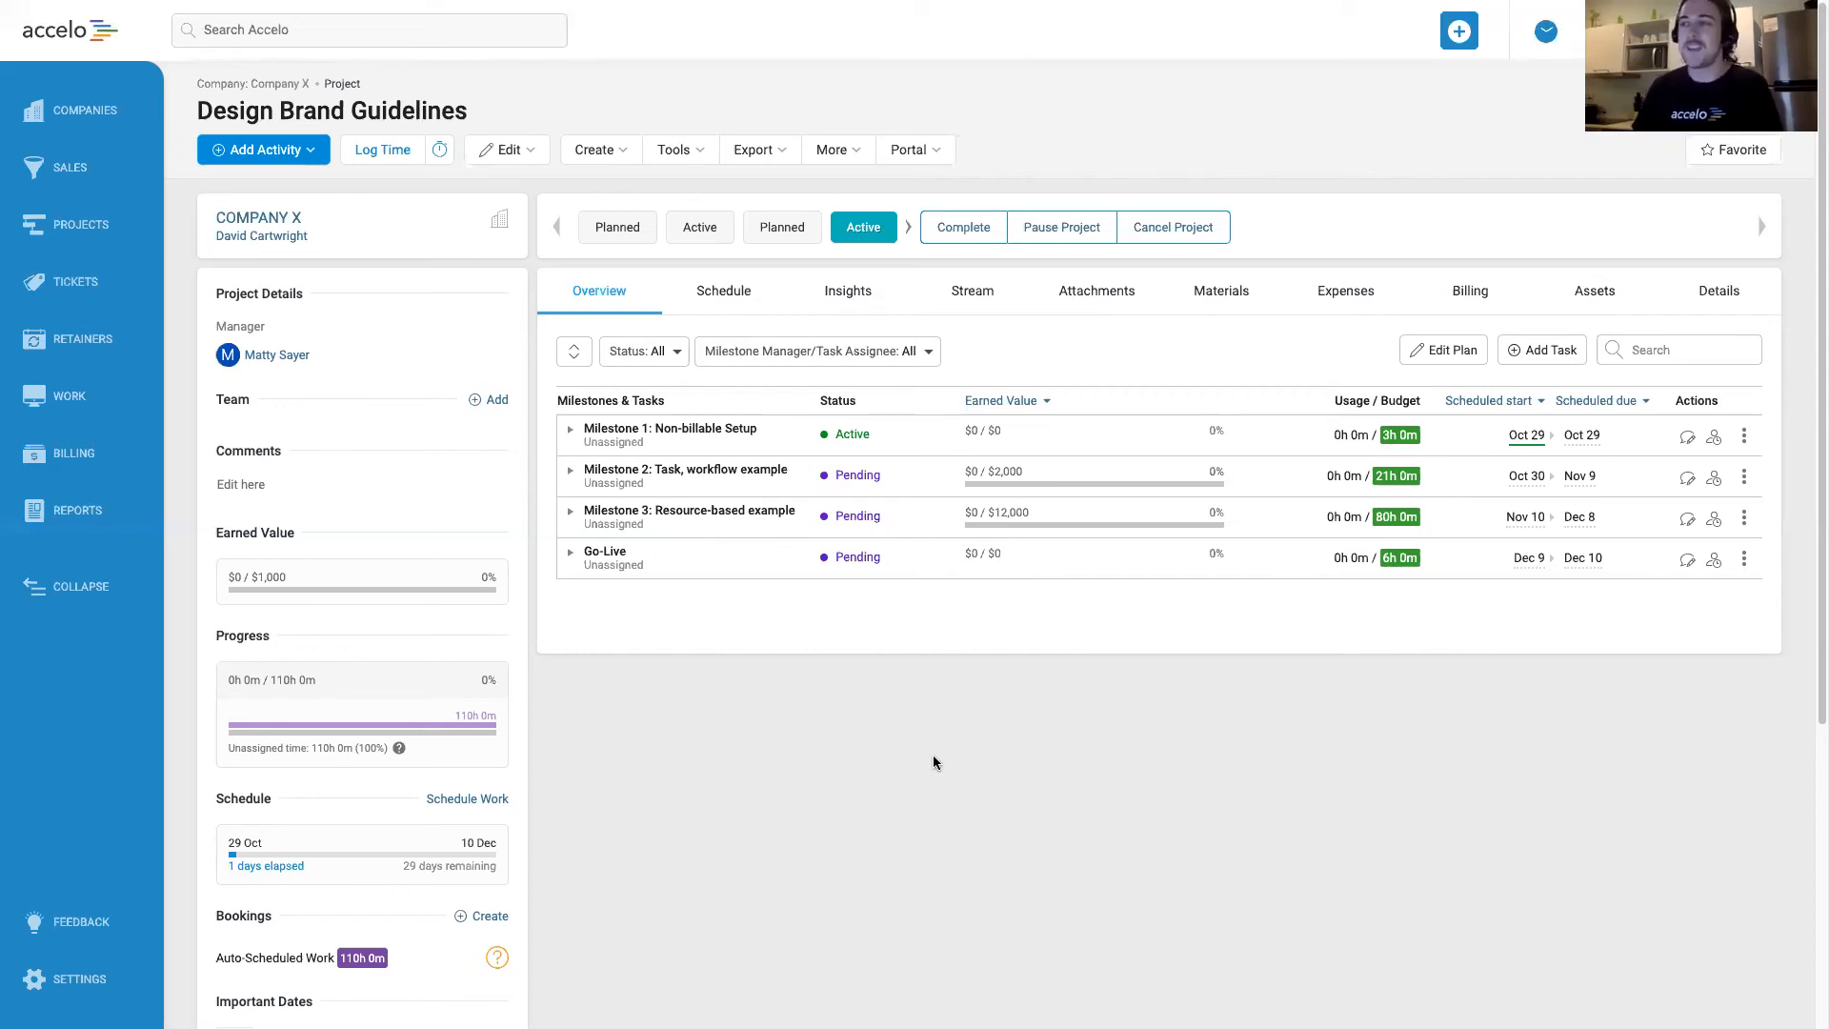
Open the Company Invoice page from billing and review the available invoice templates, keeping Fixed Price.
left_click(78, 452)
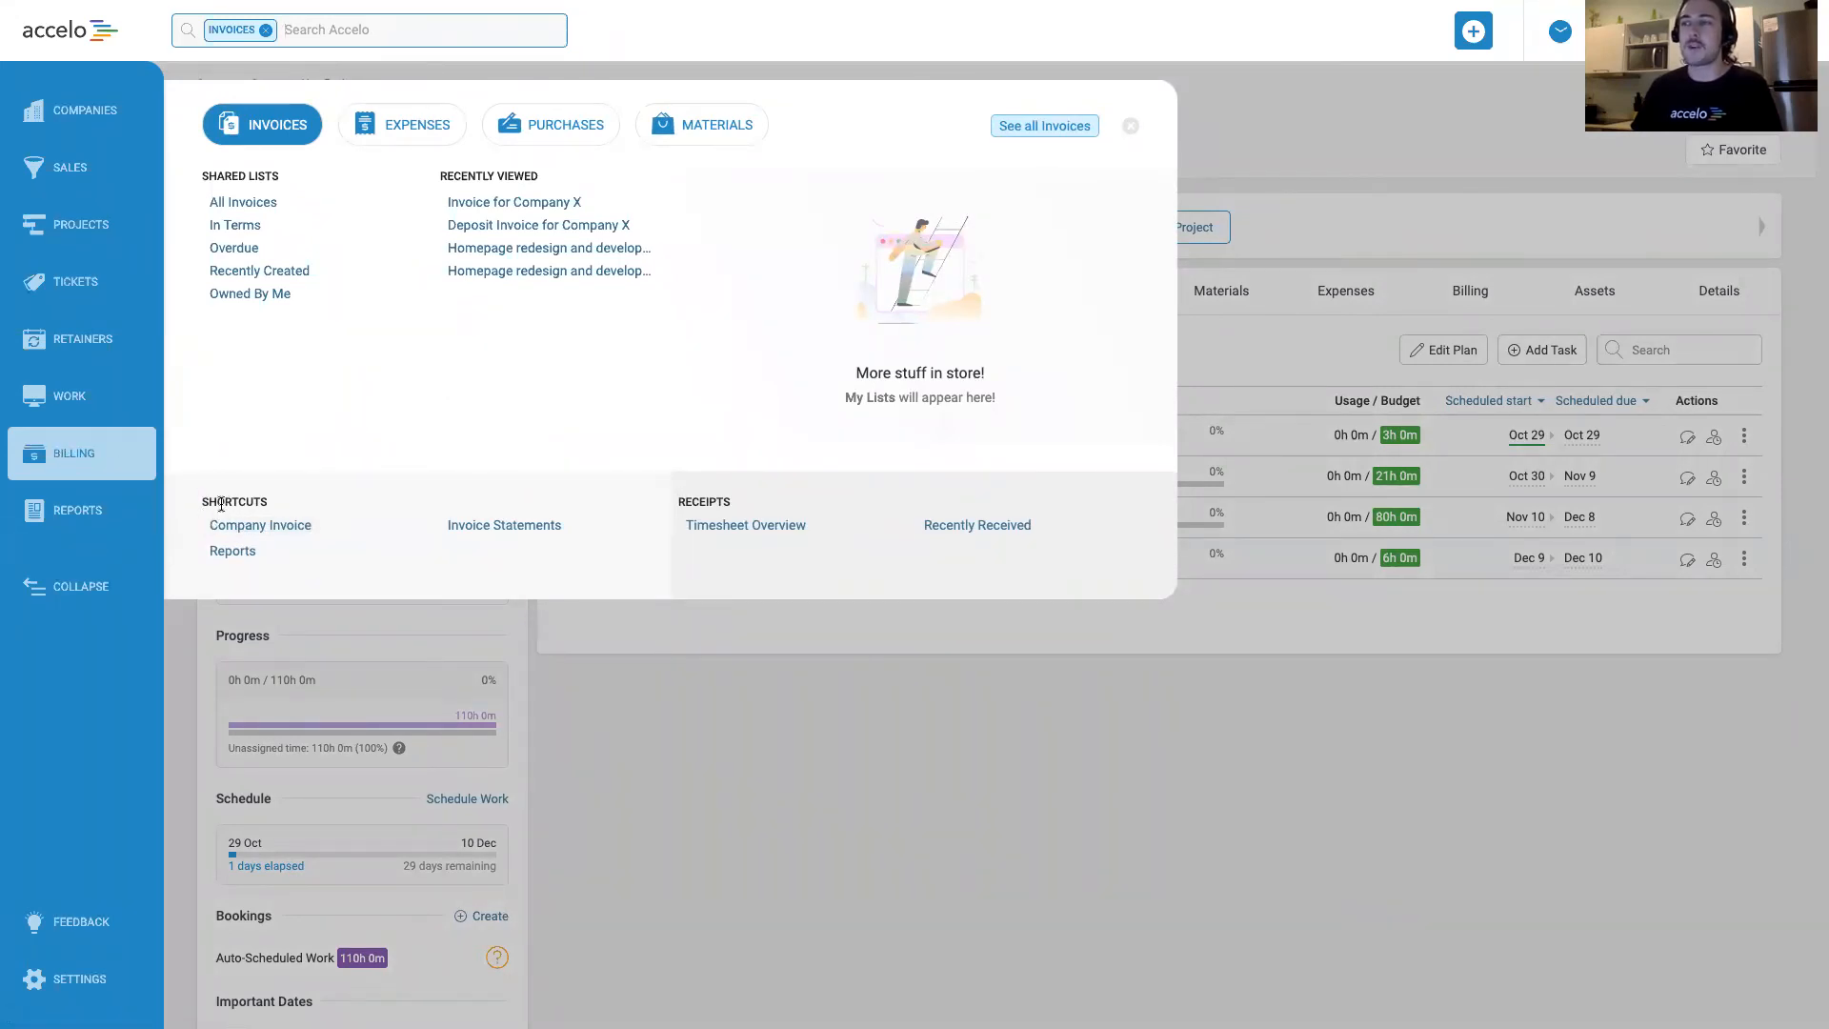
left_click(283, 534)
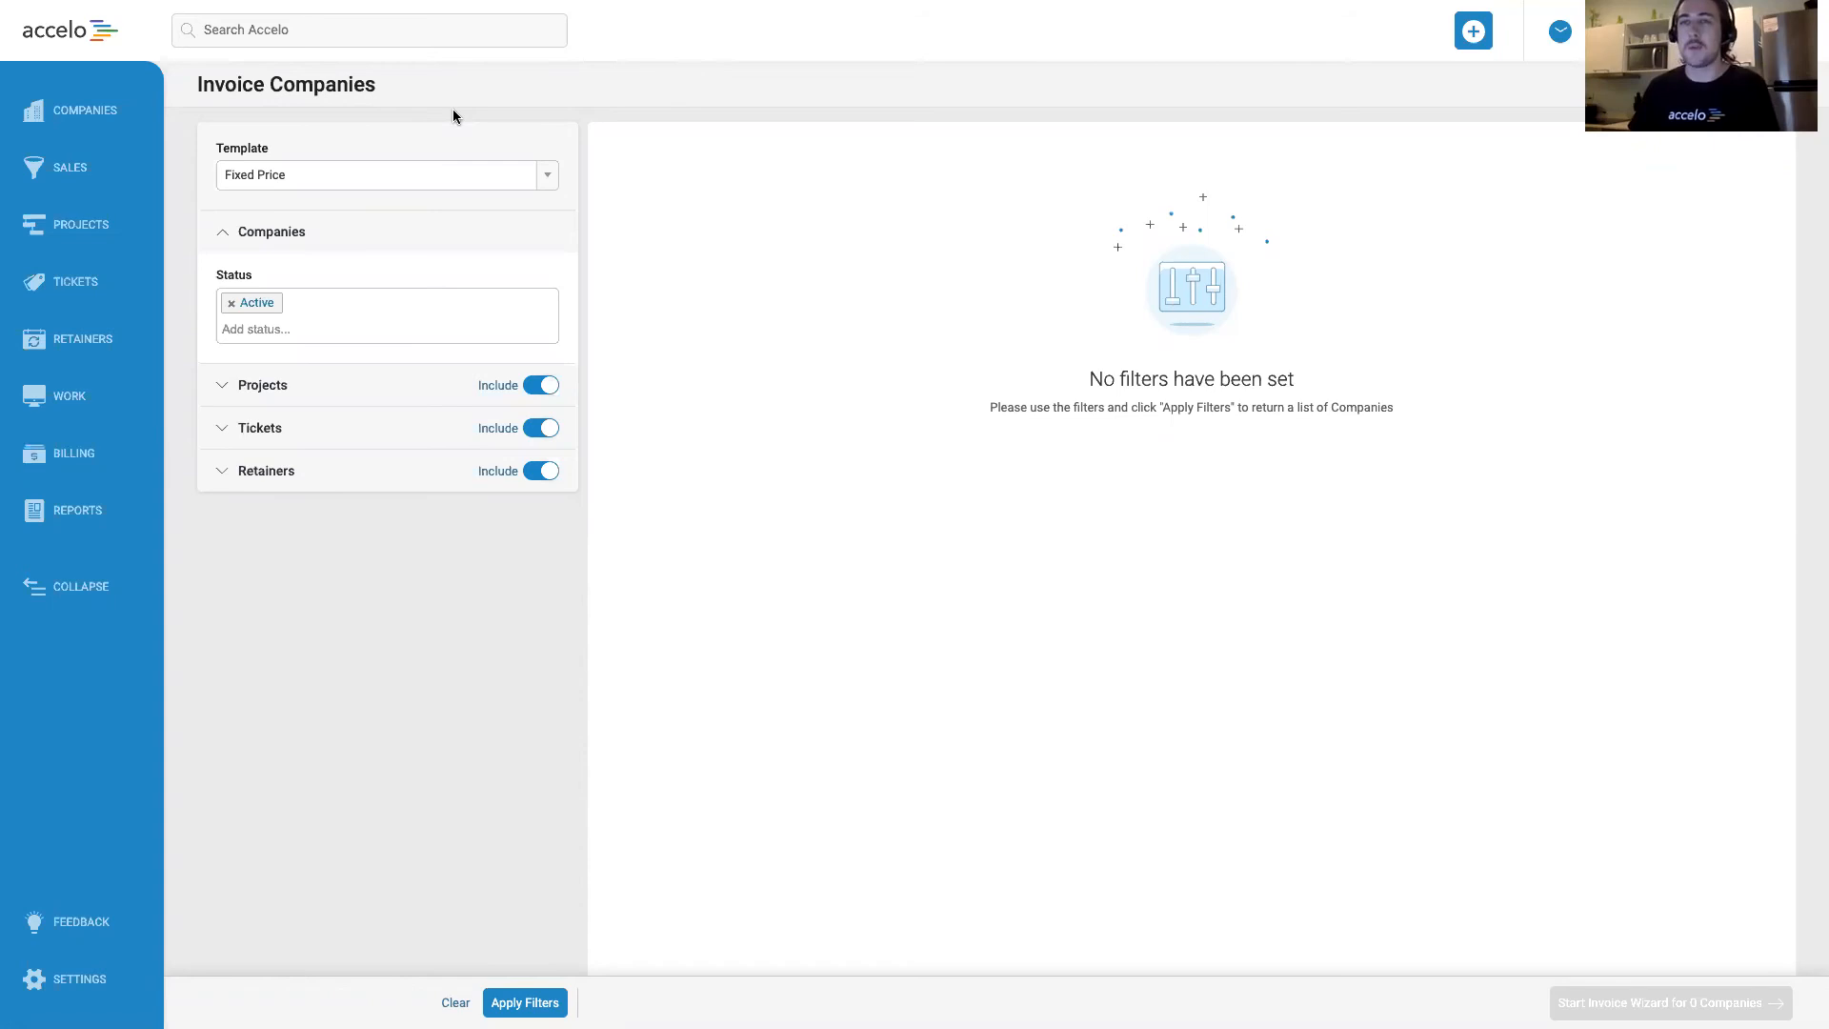
left_click(467, 176)
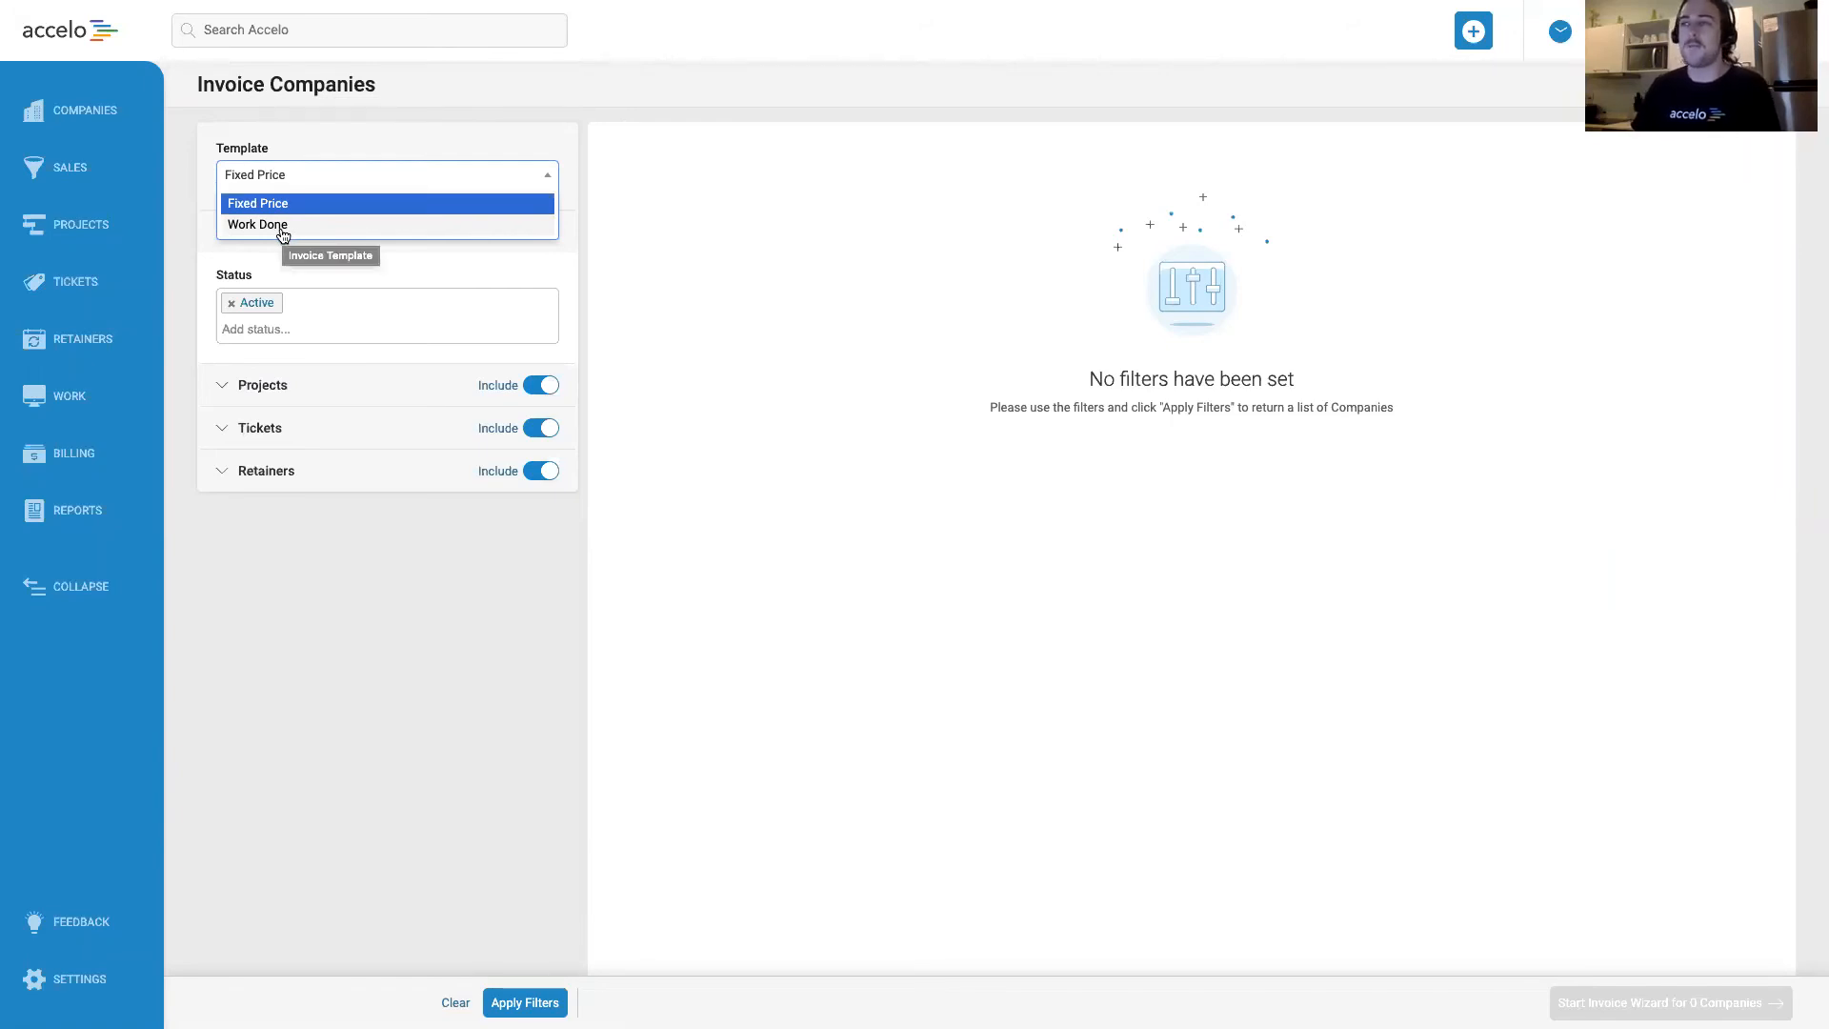
left_click(487, 152)
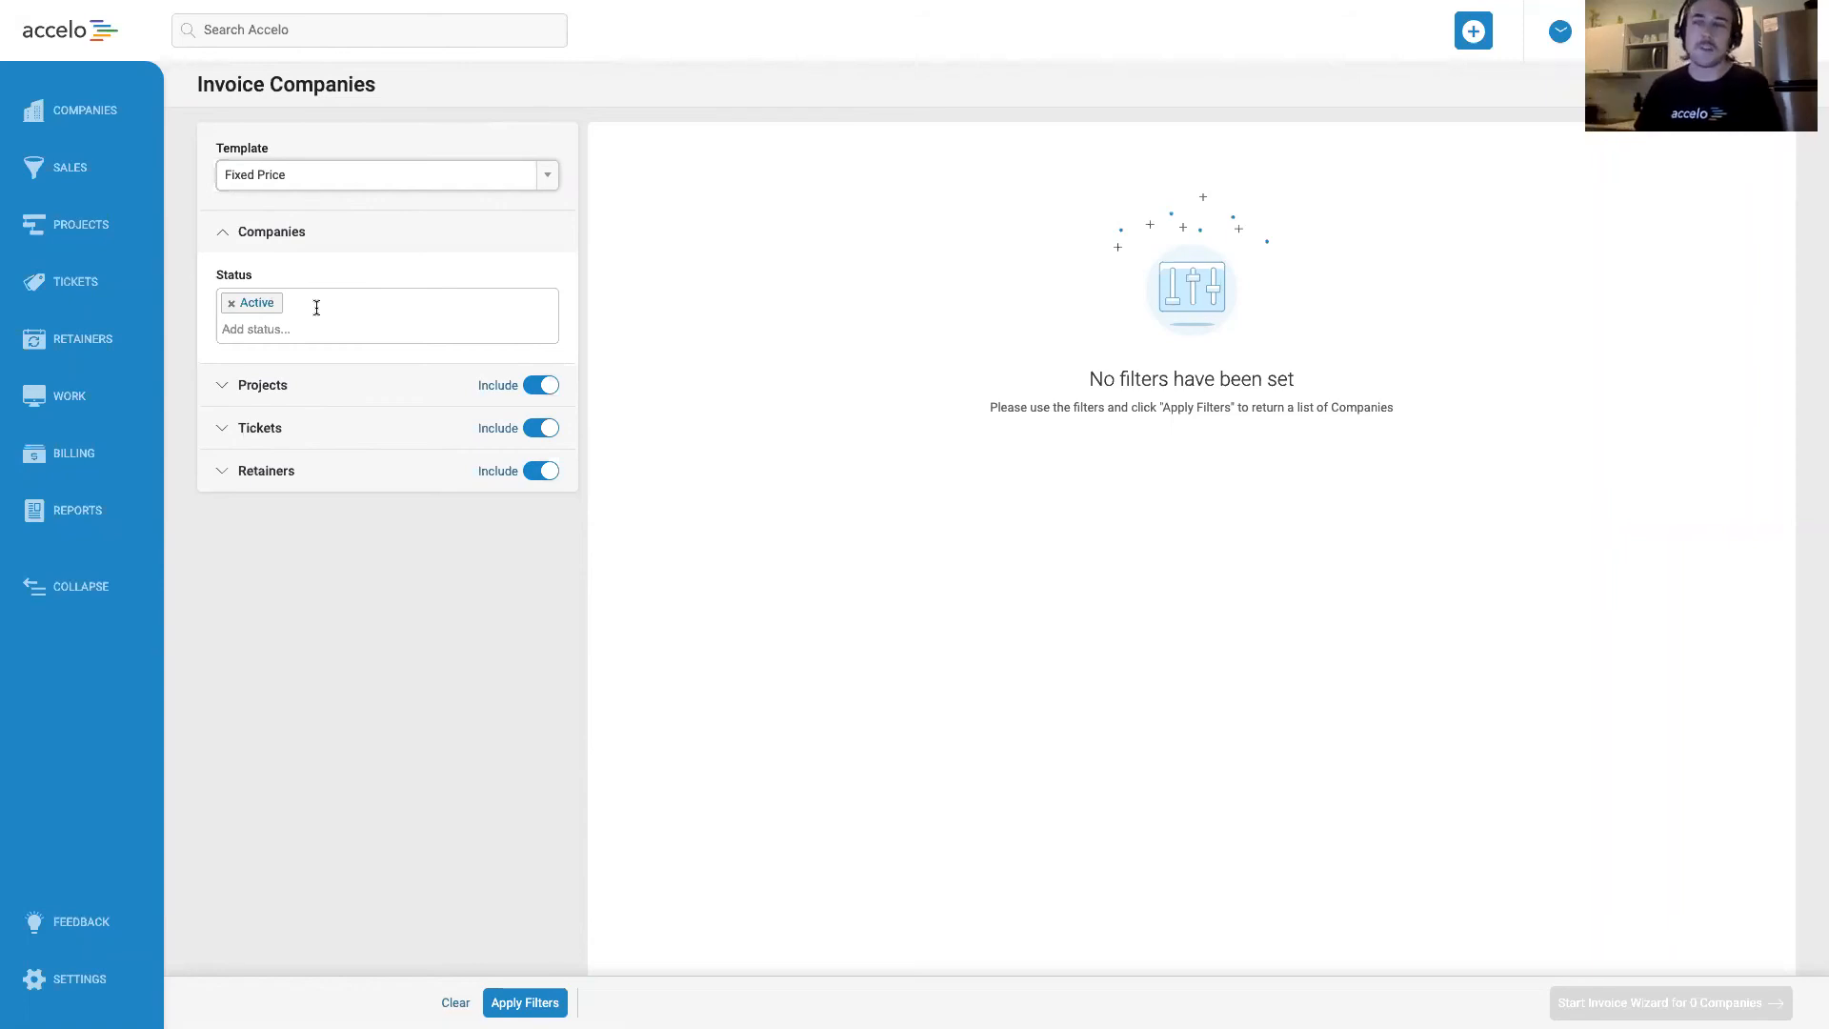
left_click(340, 533)
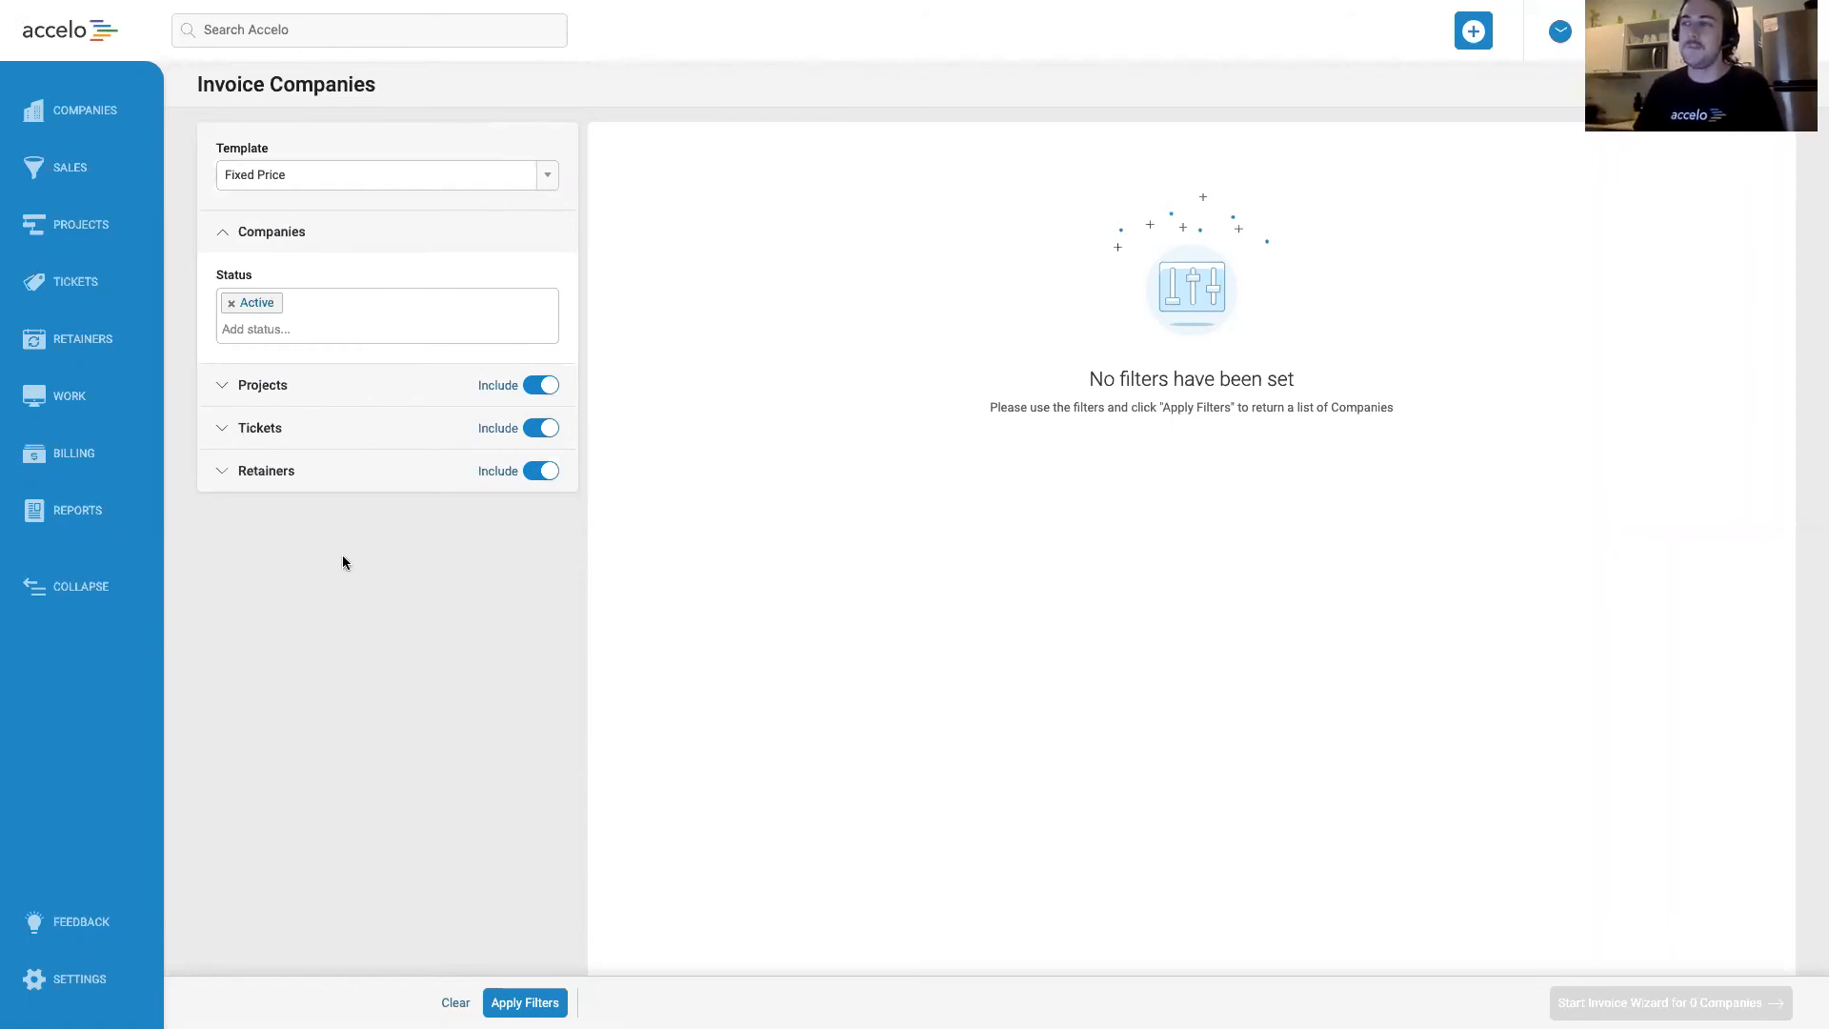
Remove the Automated (Example) type from the project filters for company invoicing.
left_click(283, 385)
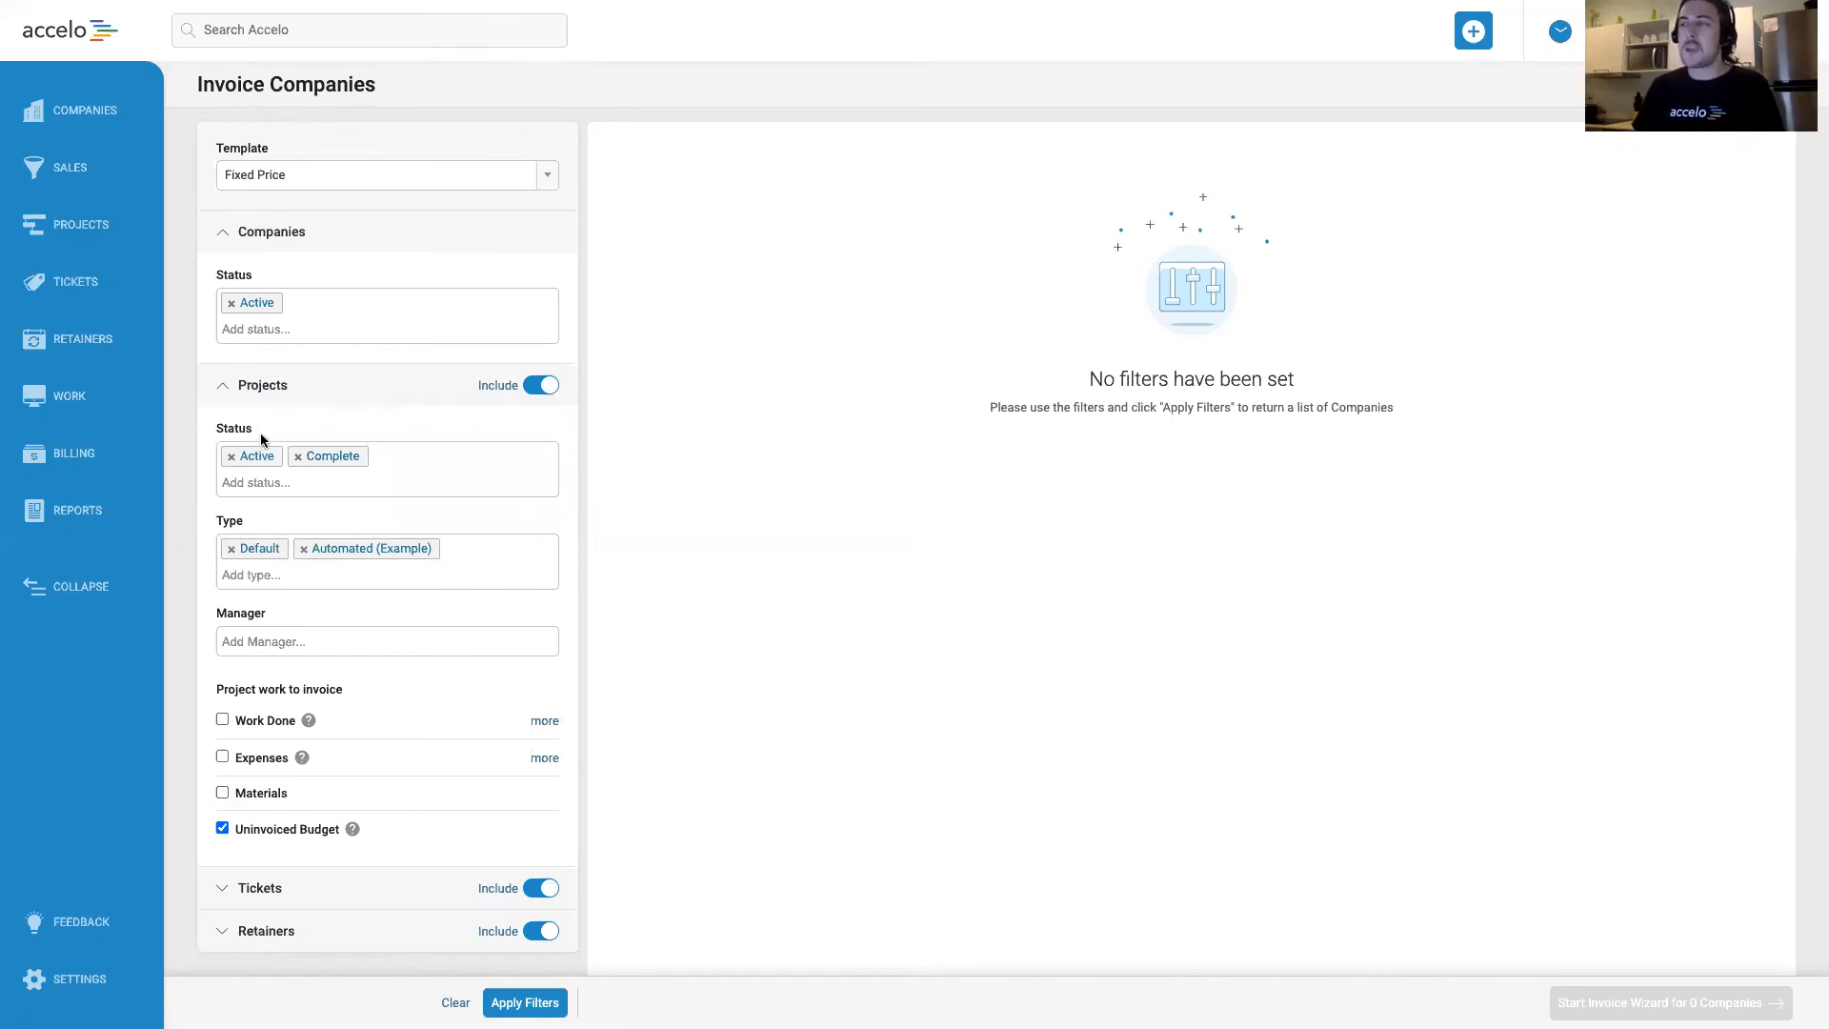
left_click(303, 549)
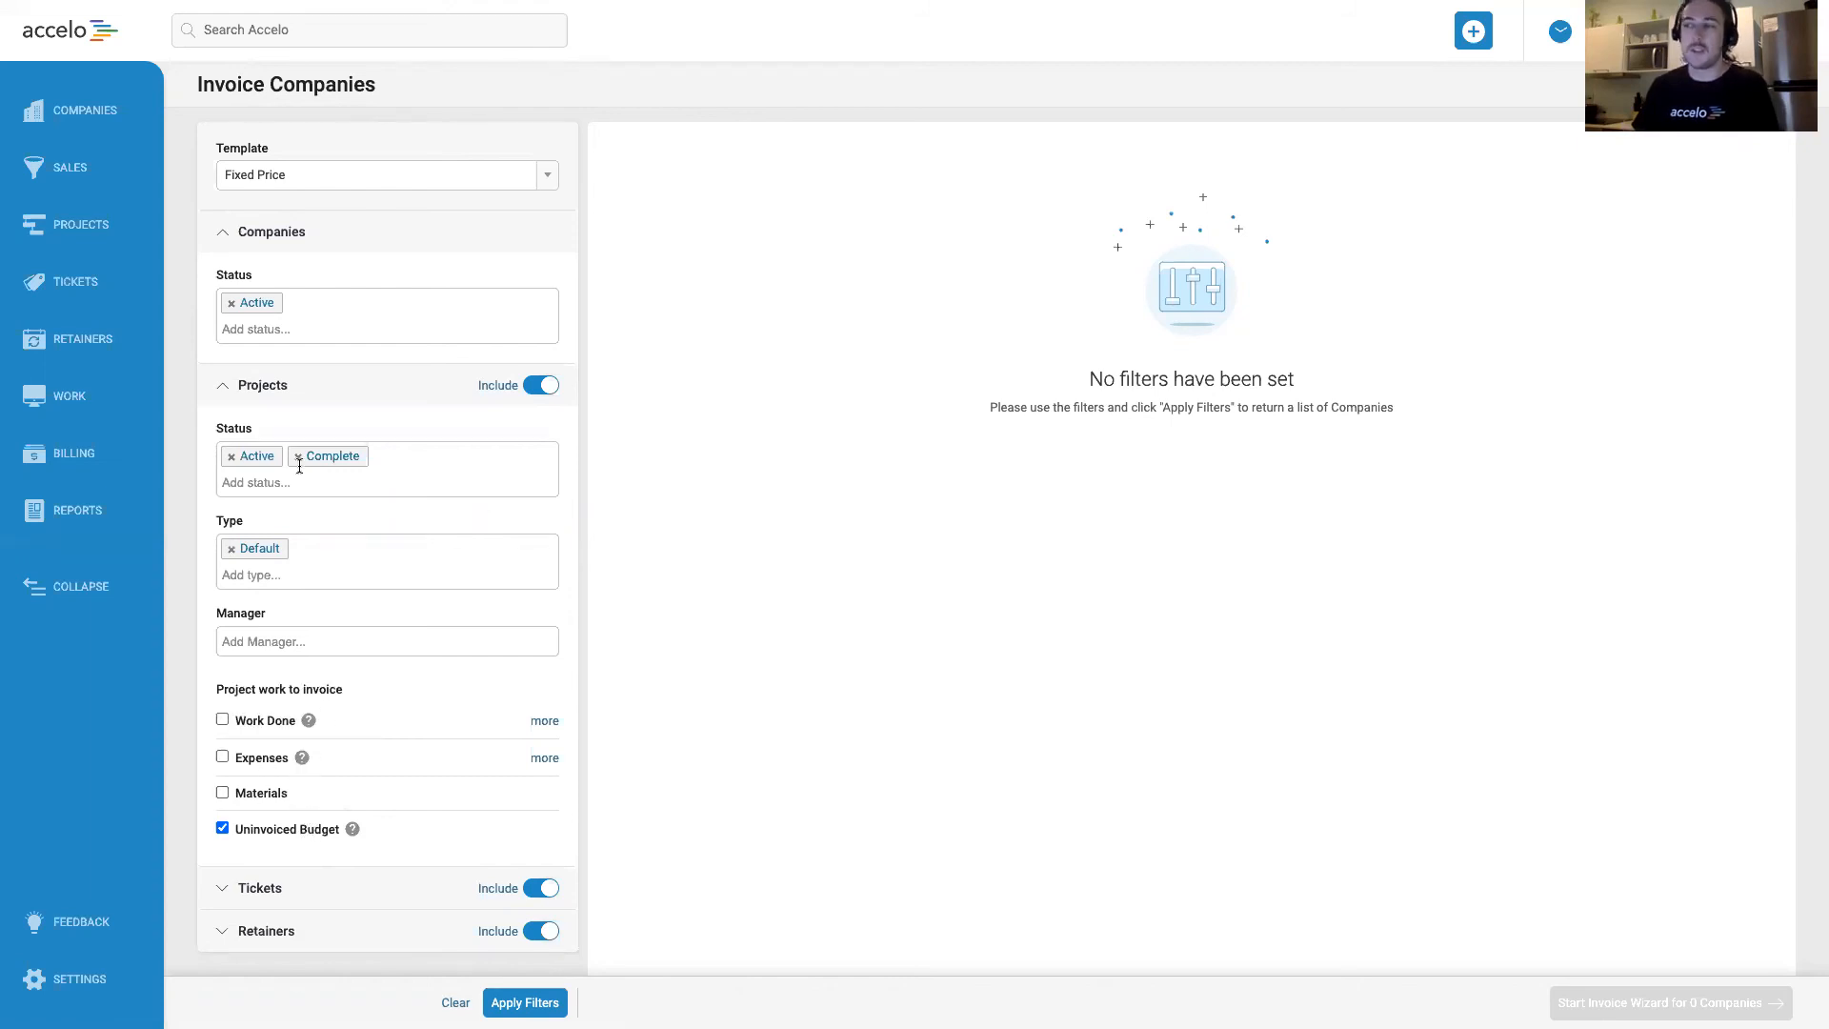
left_click(272, 388)
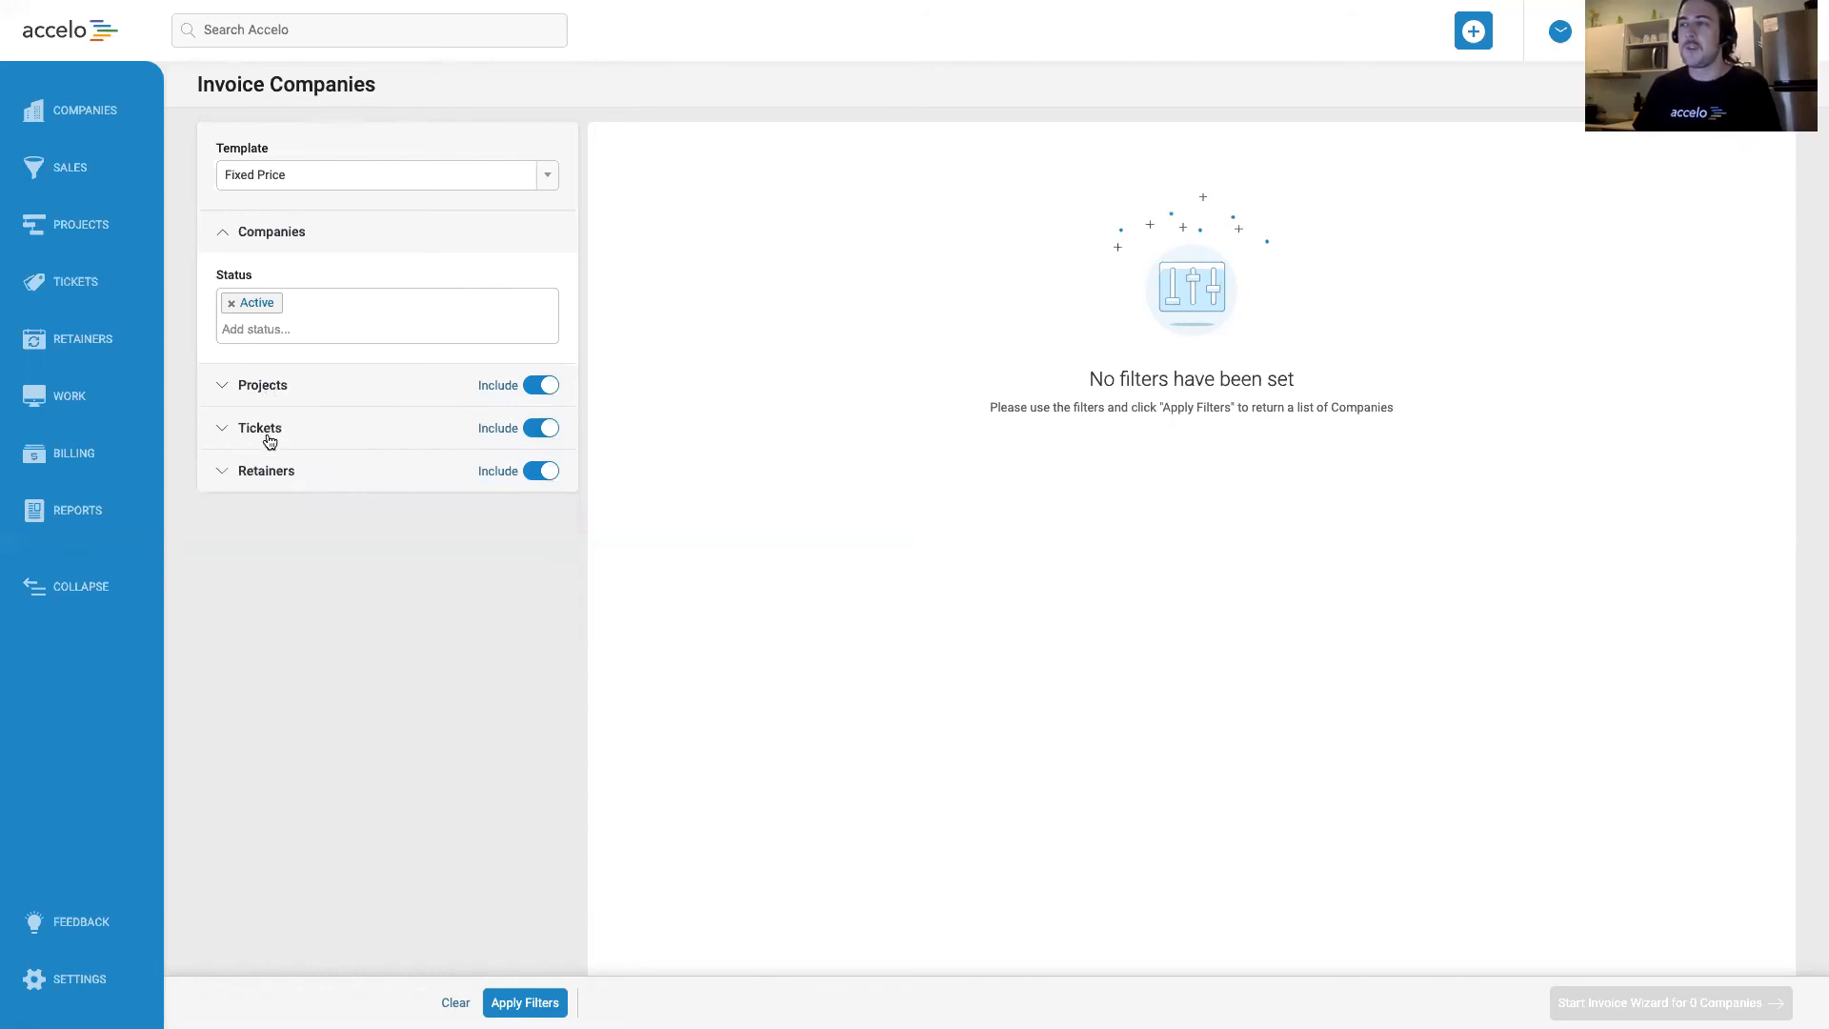
Review the ticket and retainer filters, and apply the filters to list the companies to invoice.
left_click(265, 436)
left_click(265, 435)
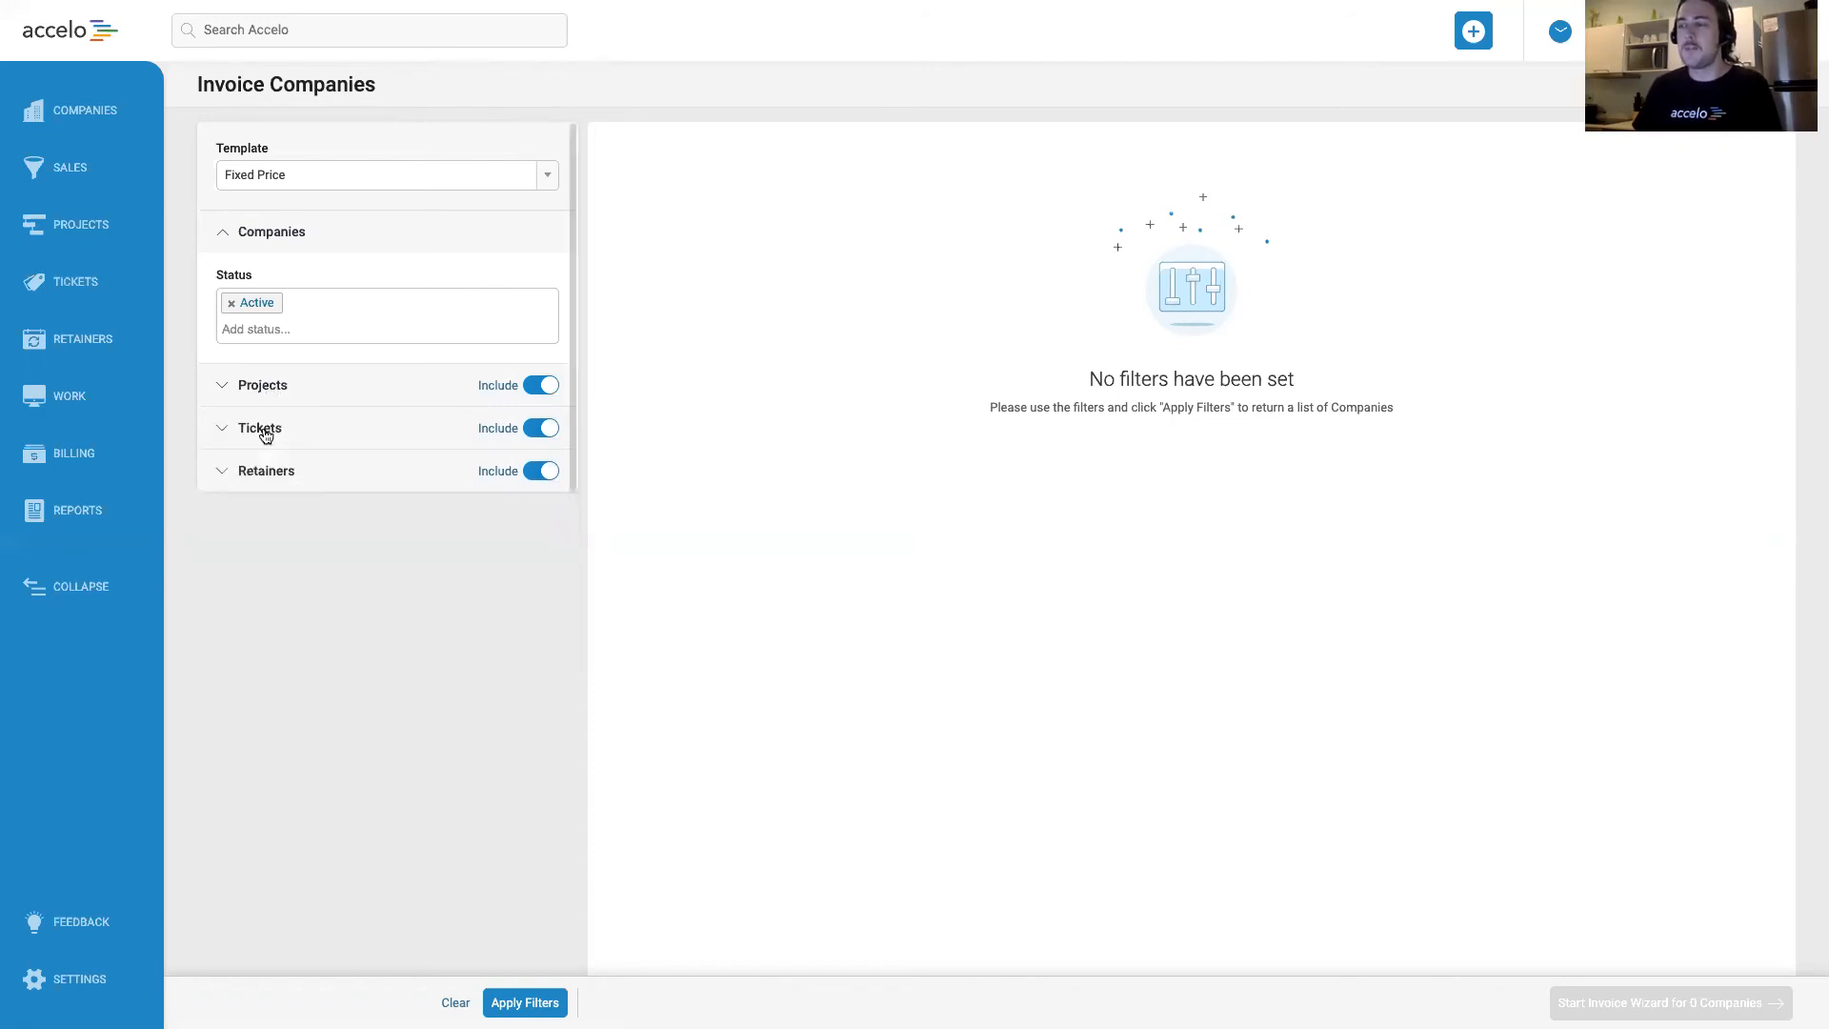
left_click(283, 480)
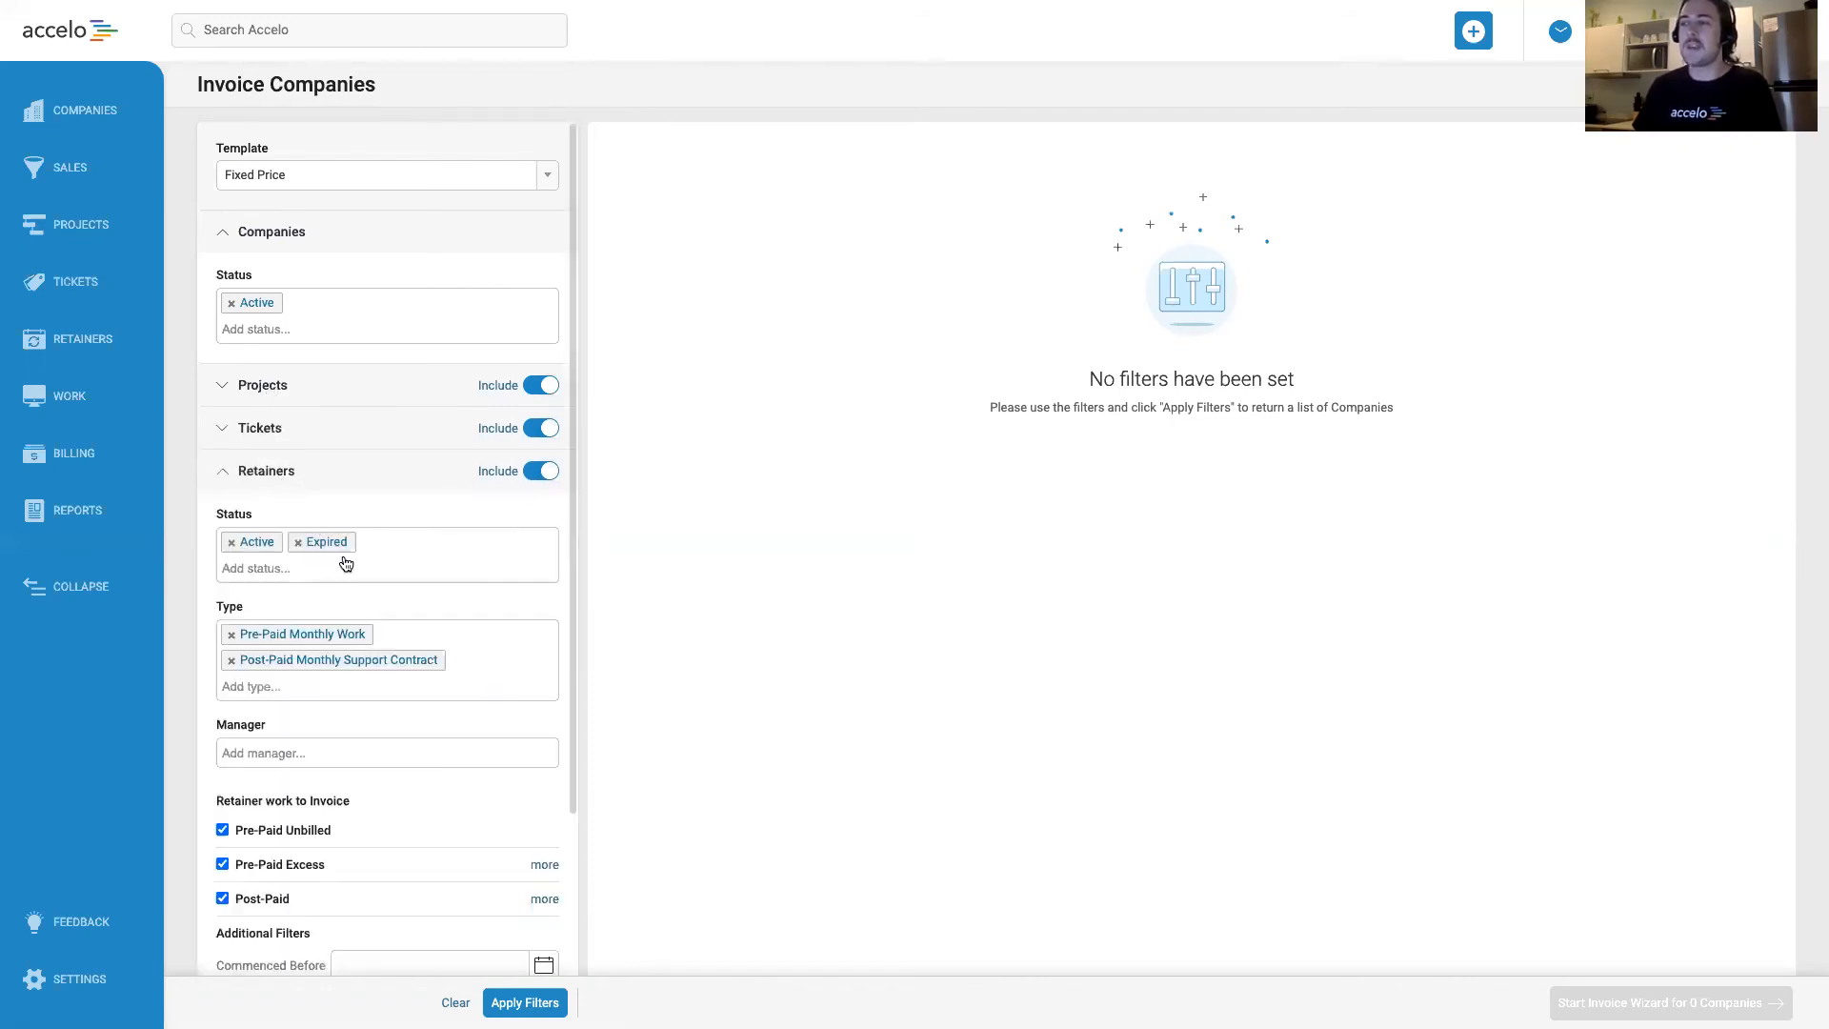
scroll(353, 571, "down", 2)
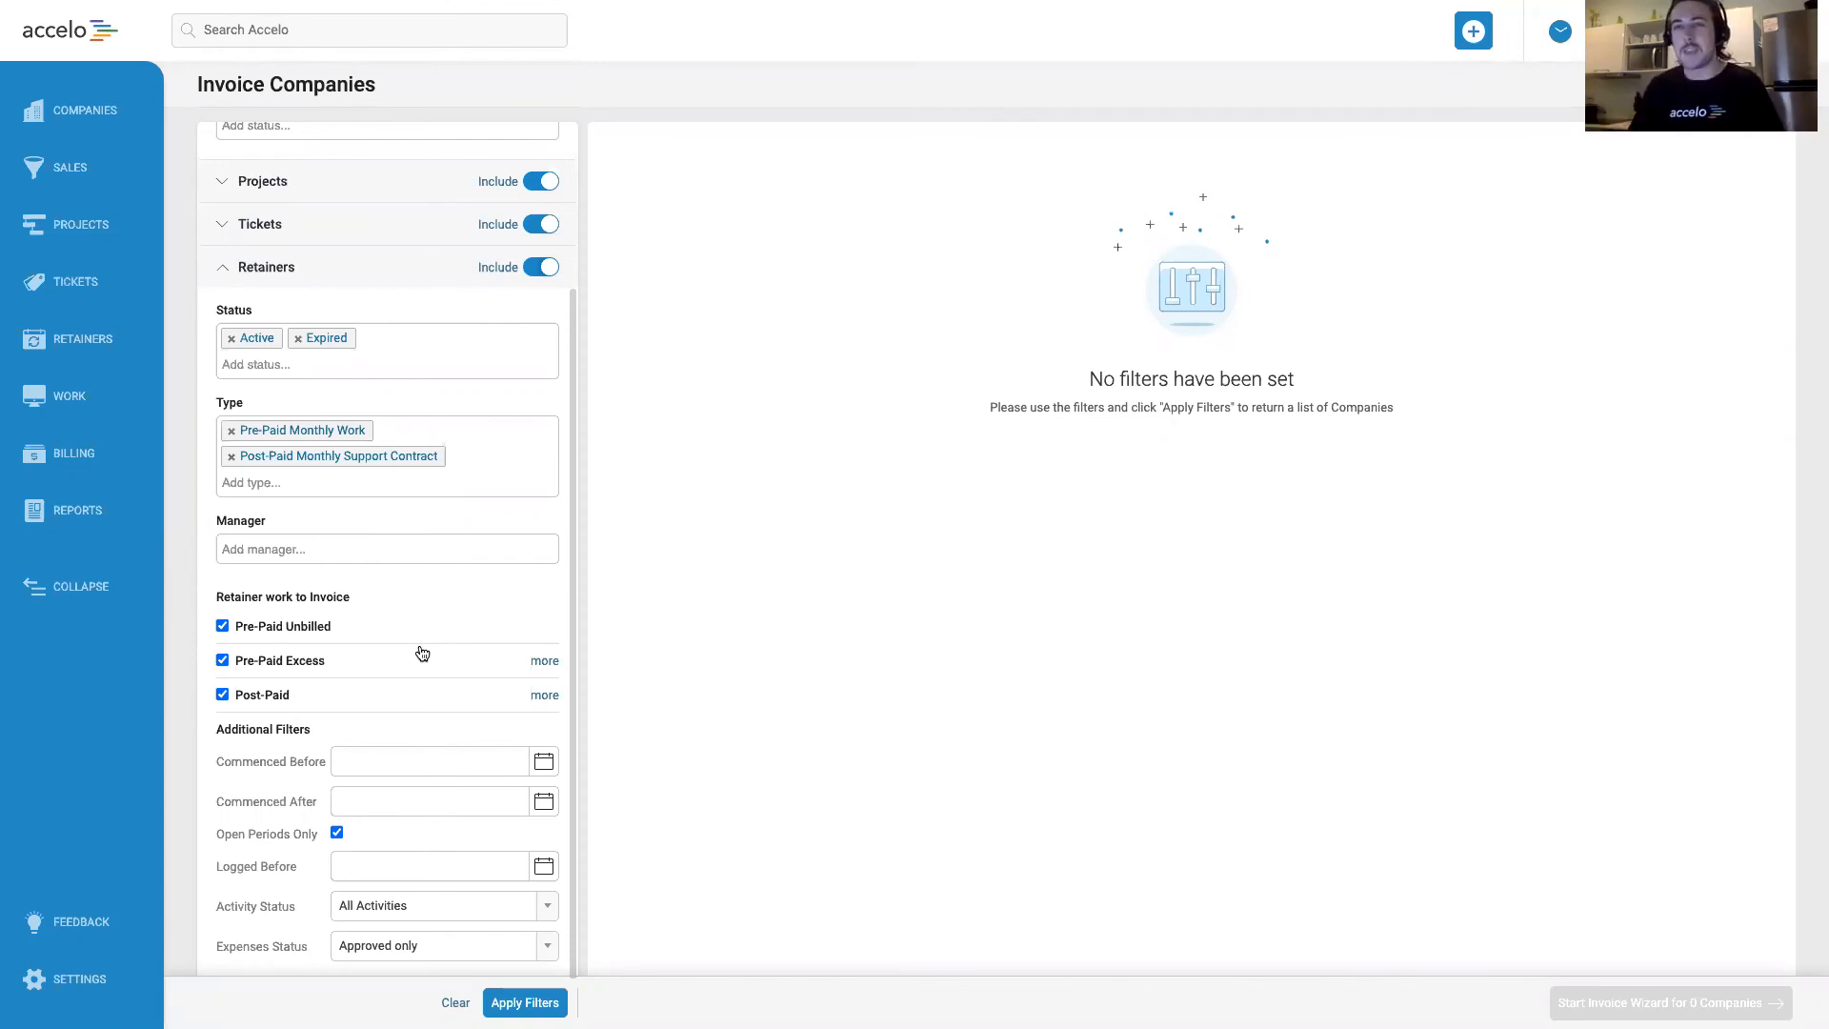
left_click(345, 277)
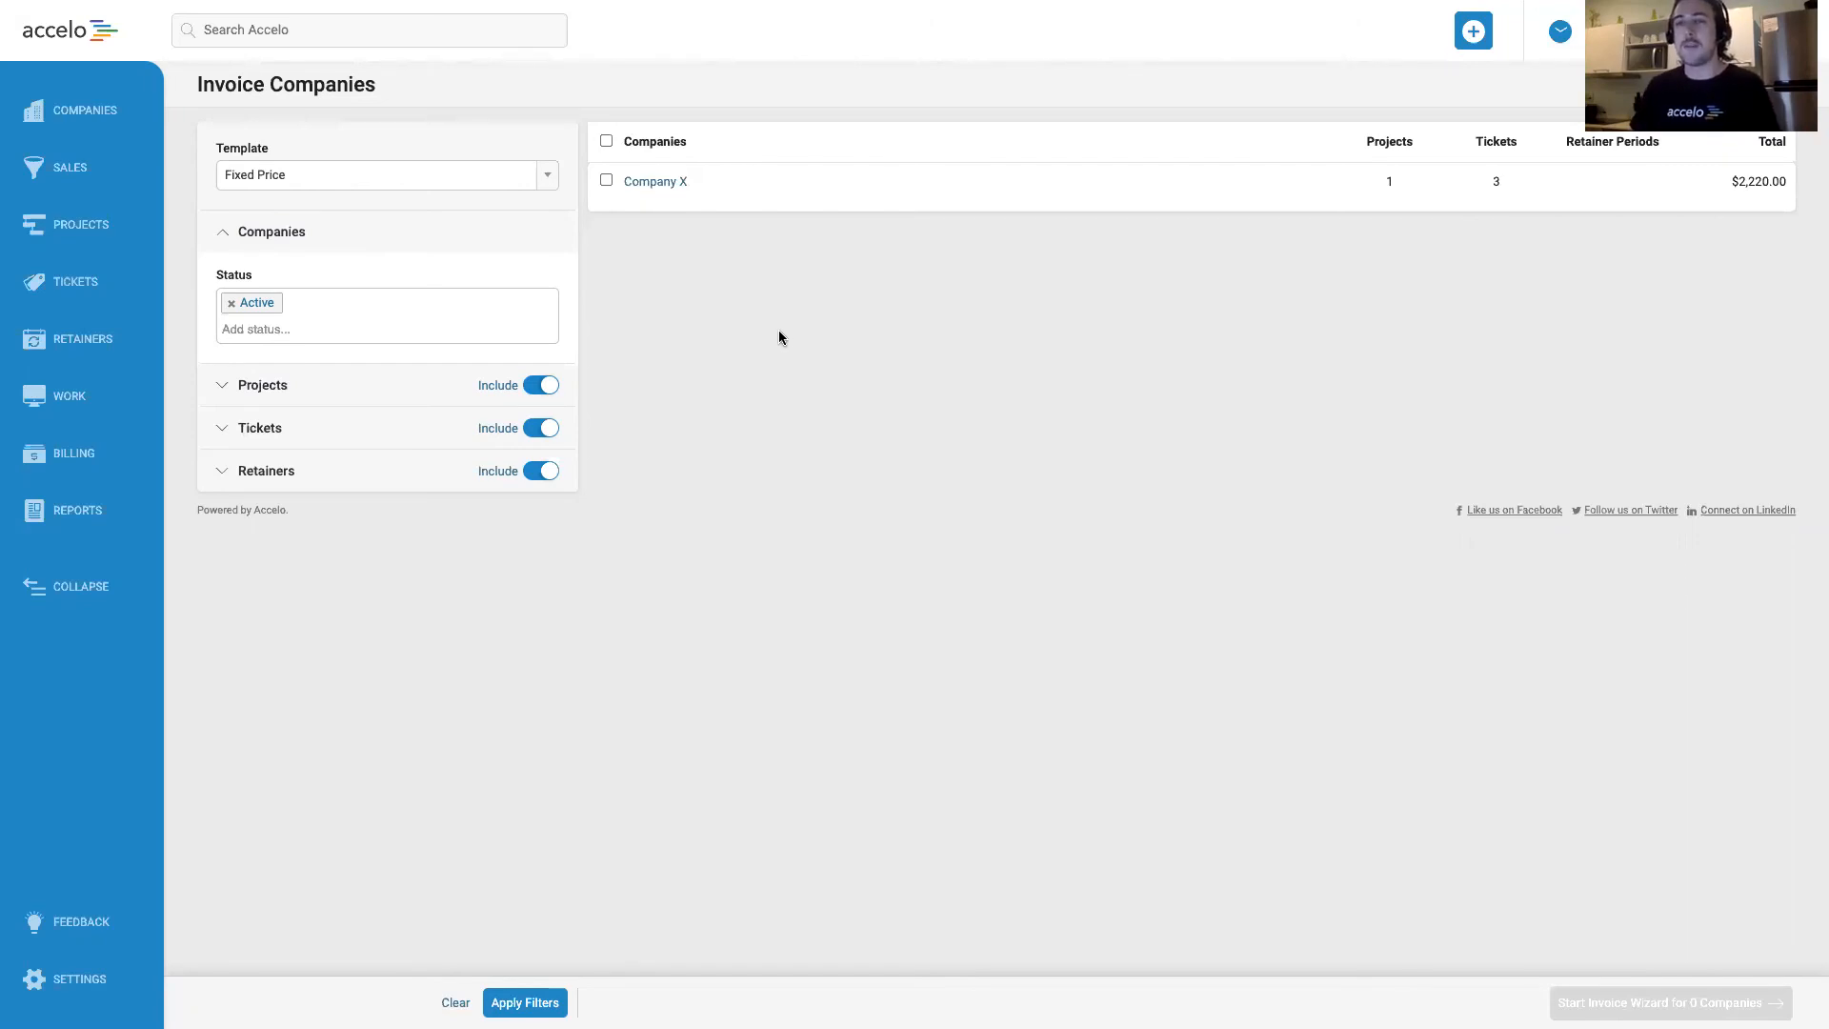
Try the individual and select-all choices in the company list, and leave Company X selected for invoicing.
left_click(606, 181)
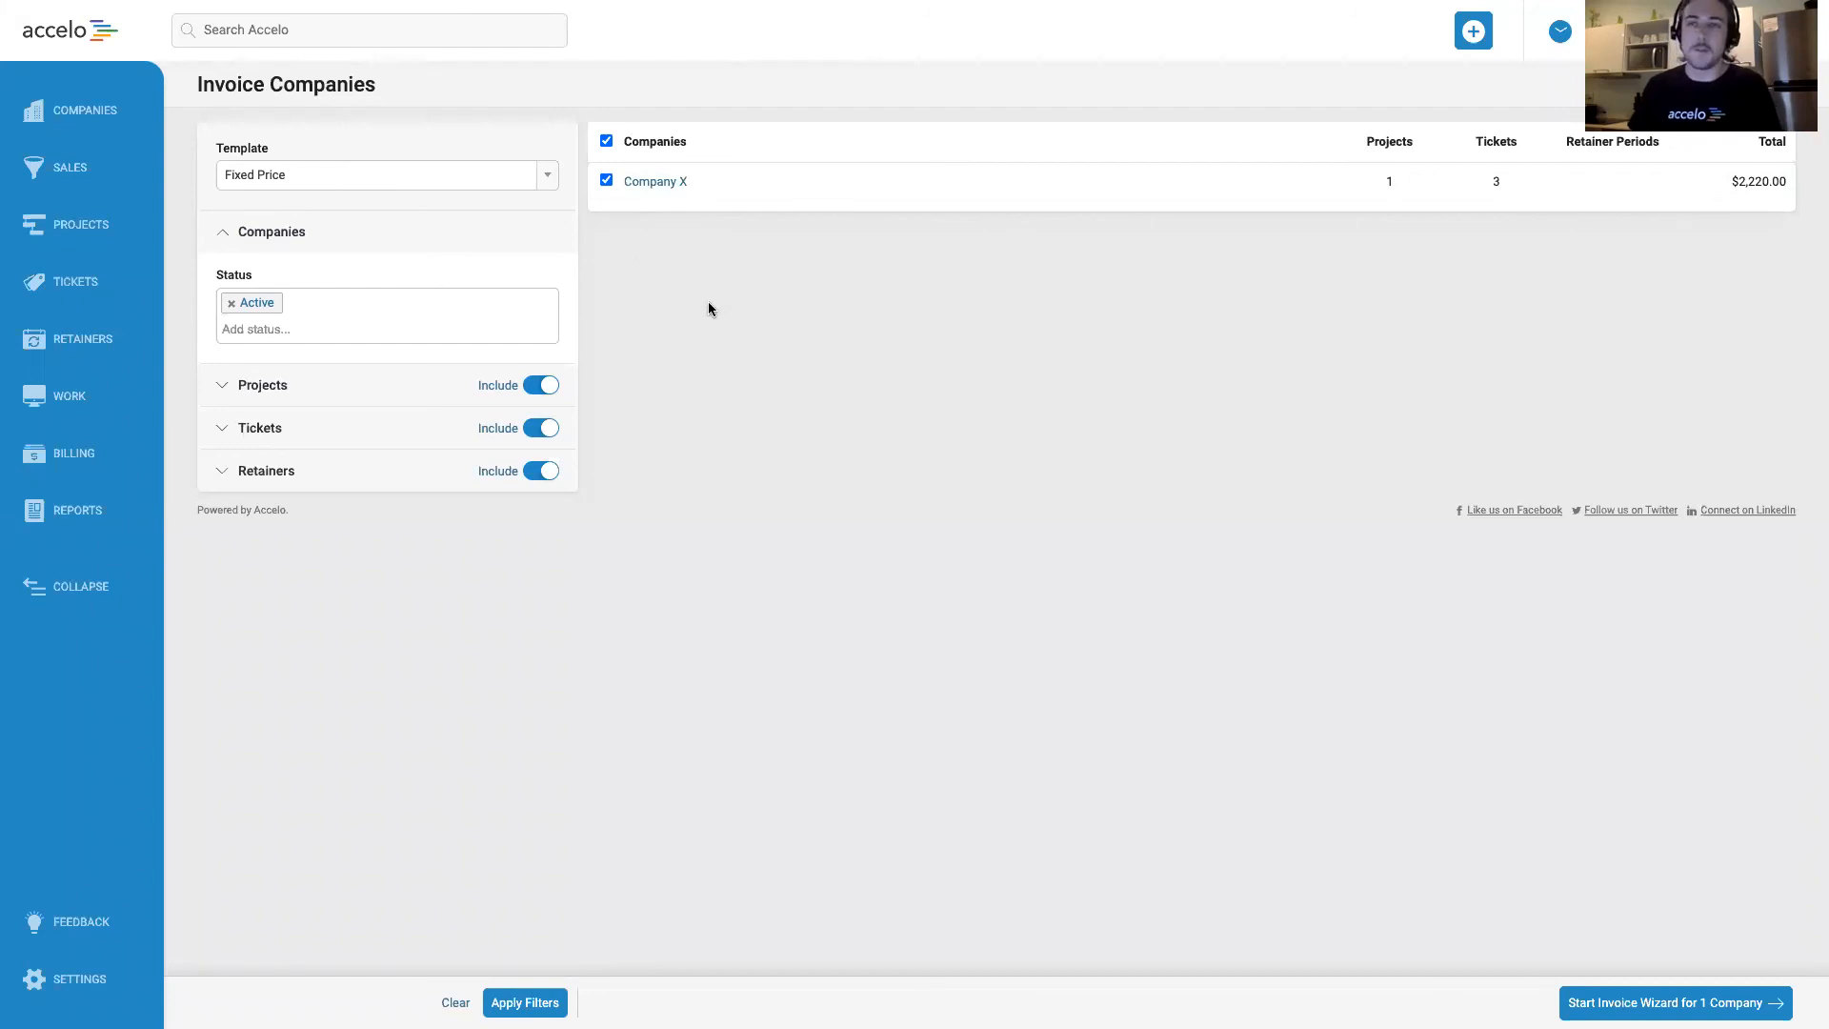
left_click(606, 141)
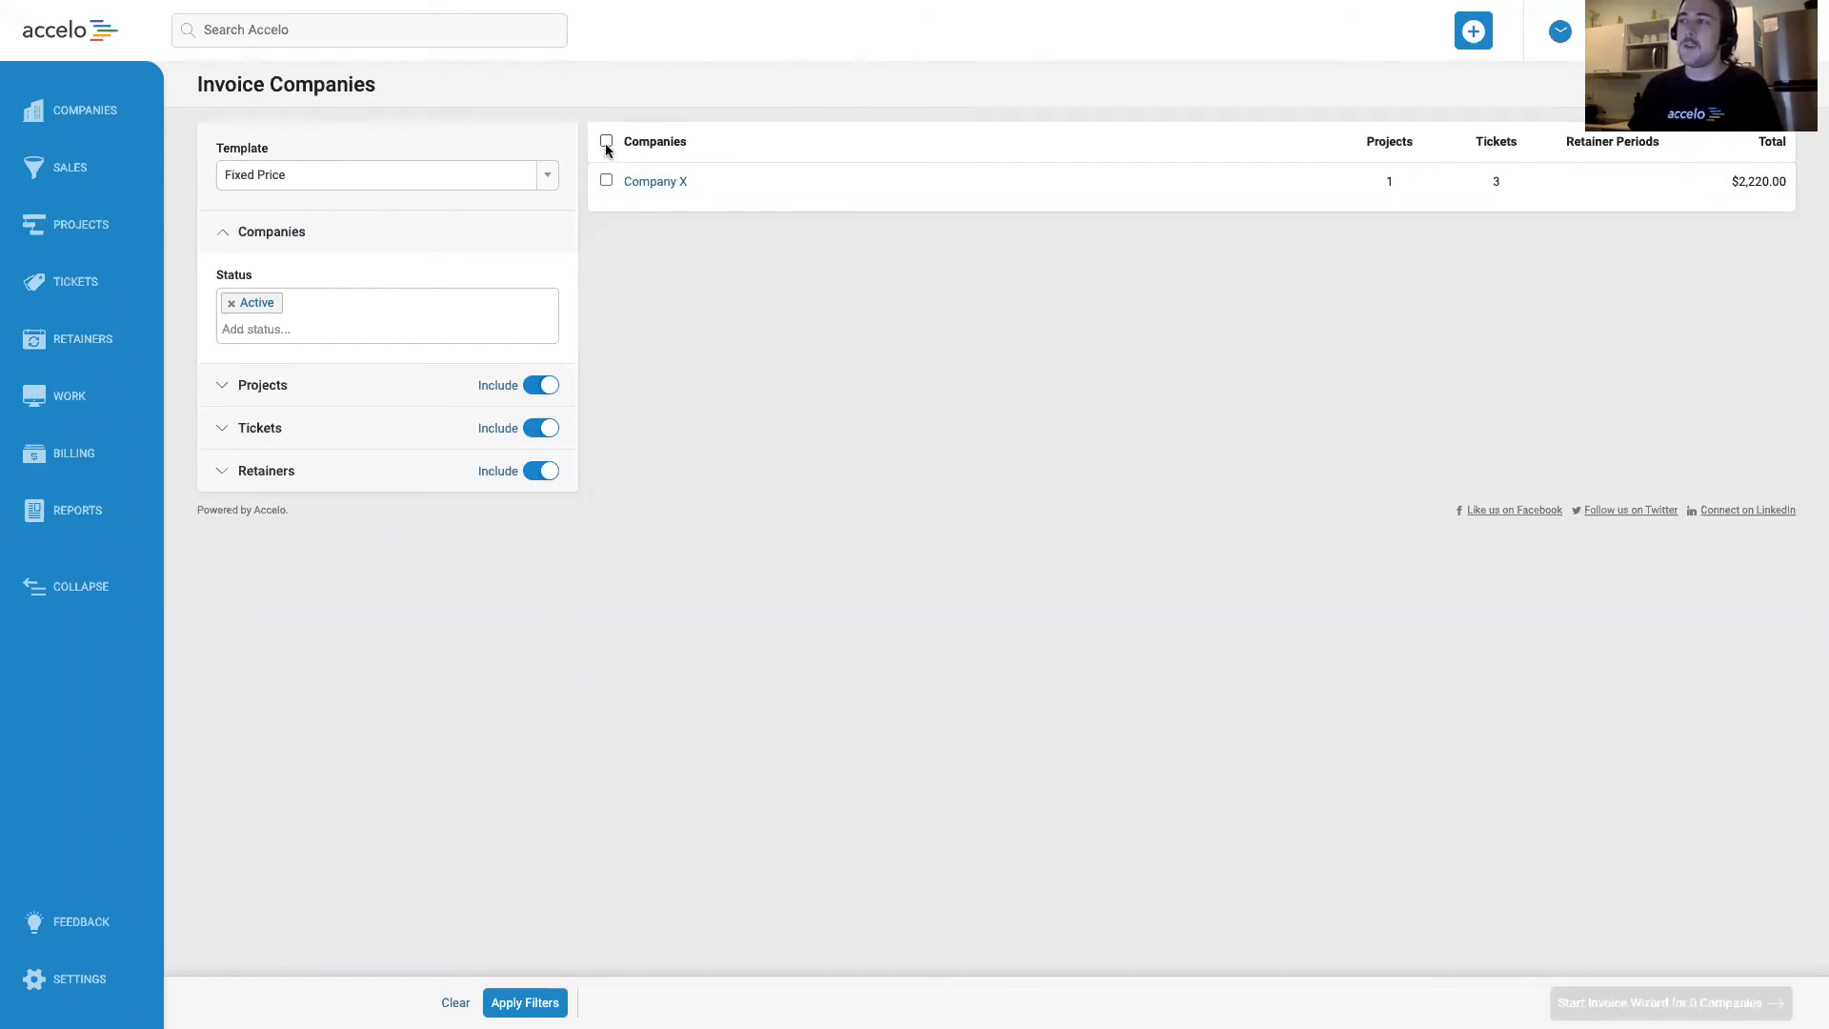
left_click(606, 142)
left_click(606, 143)
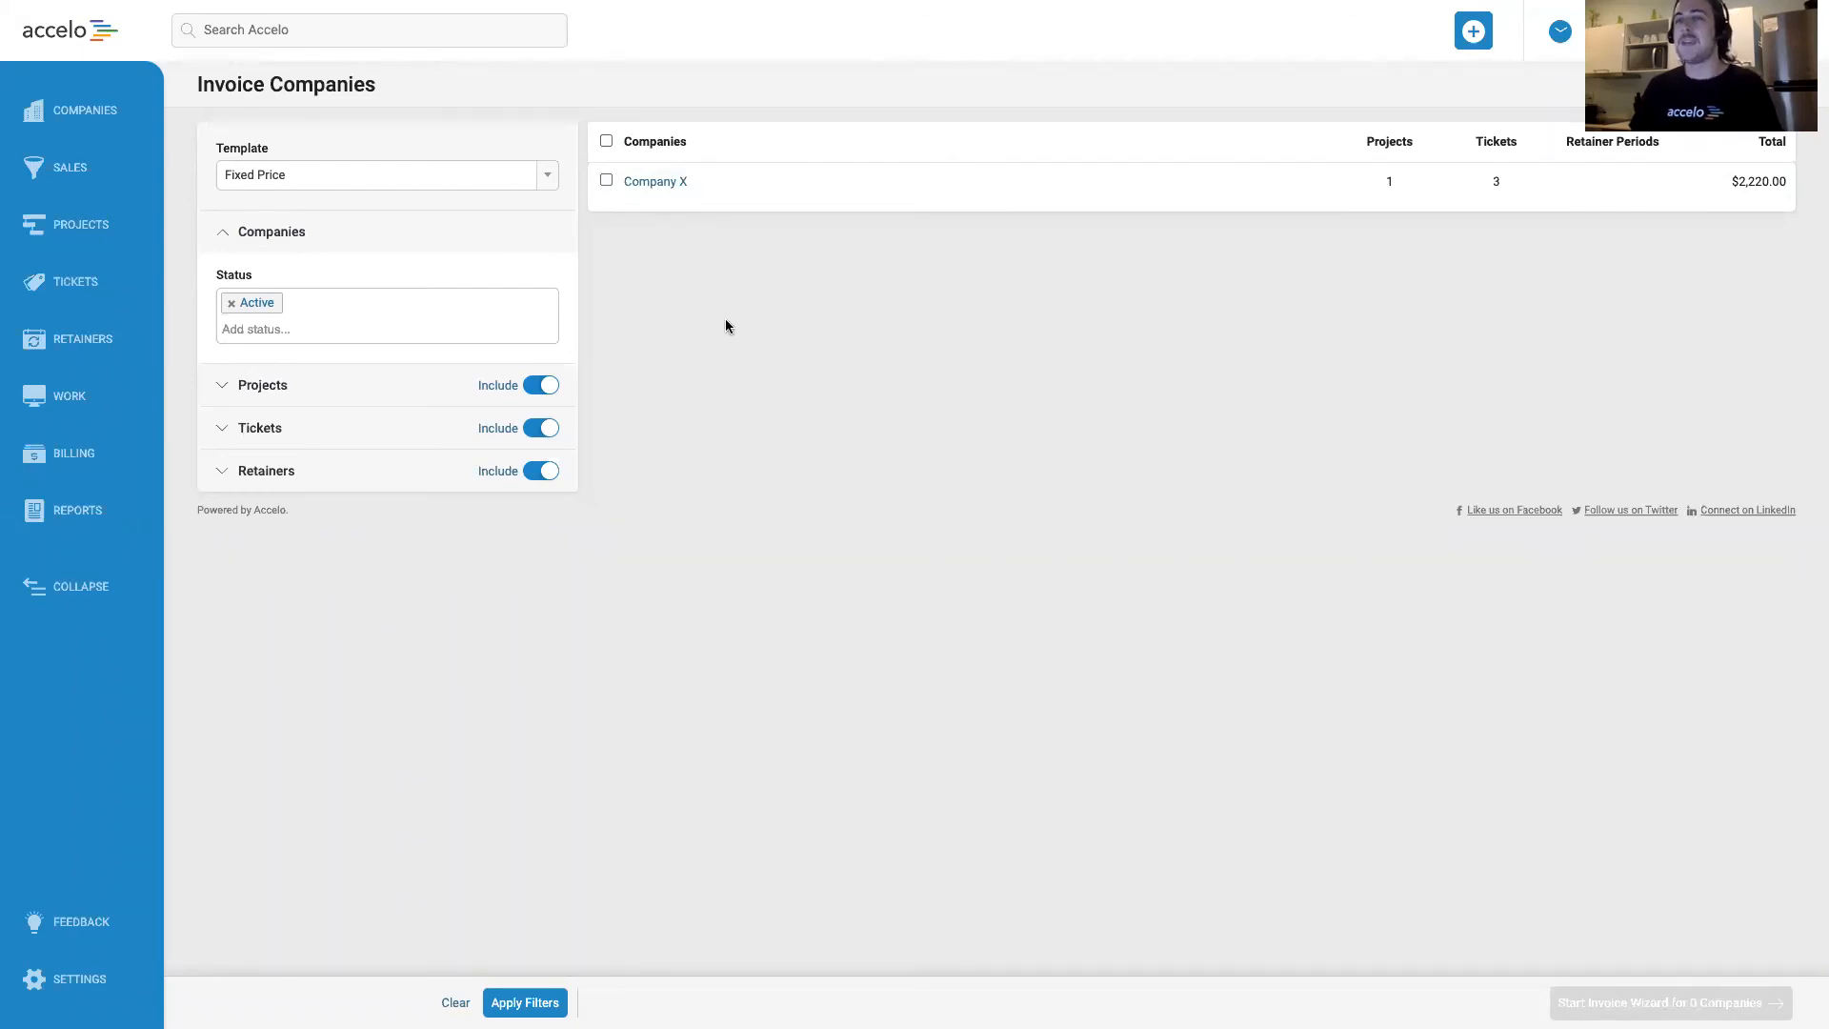
left_click(606, 142)
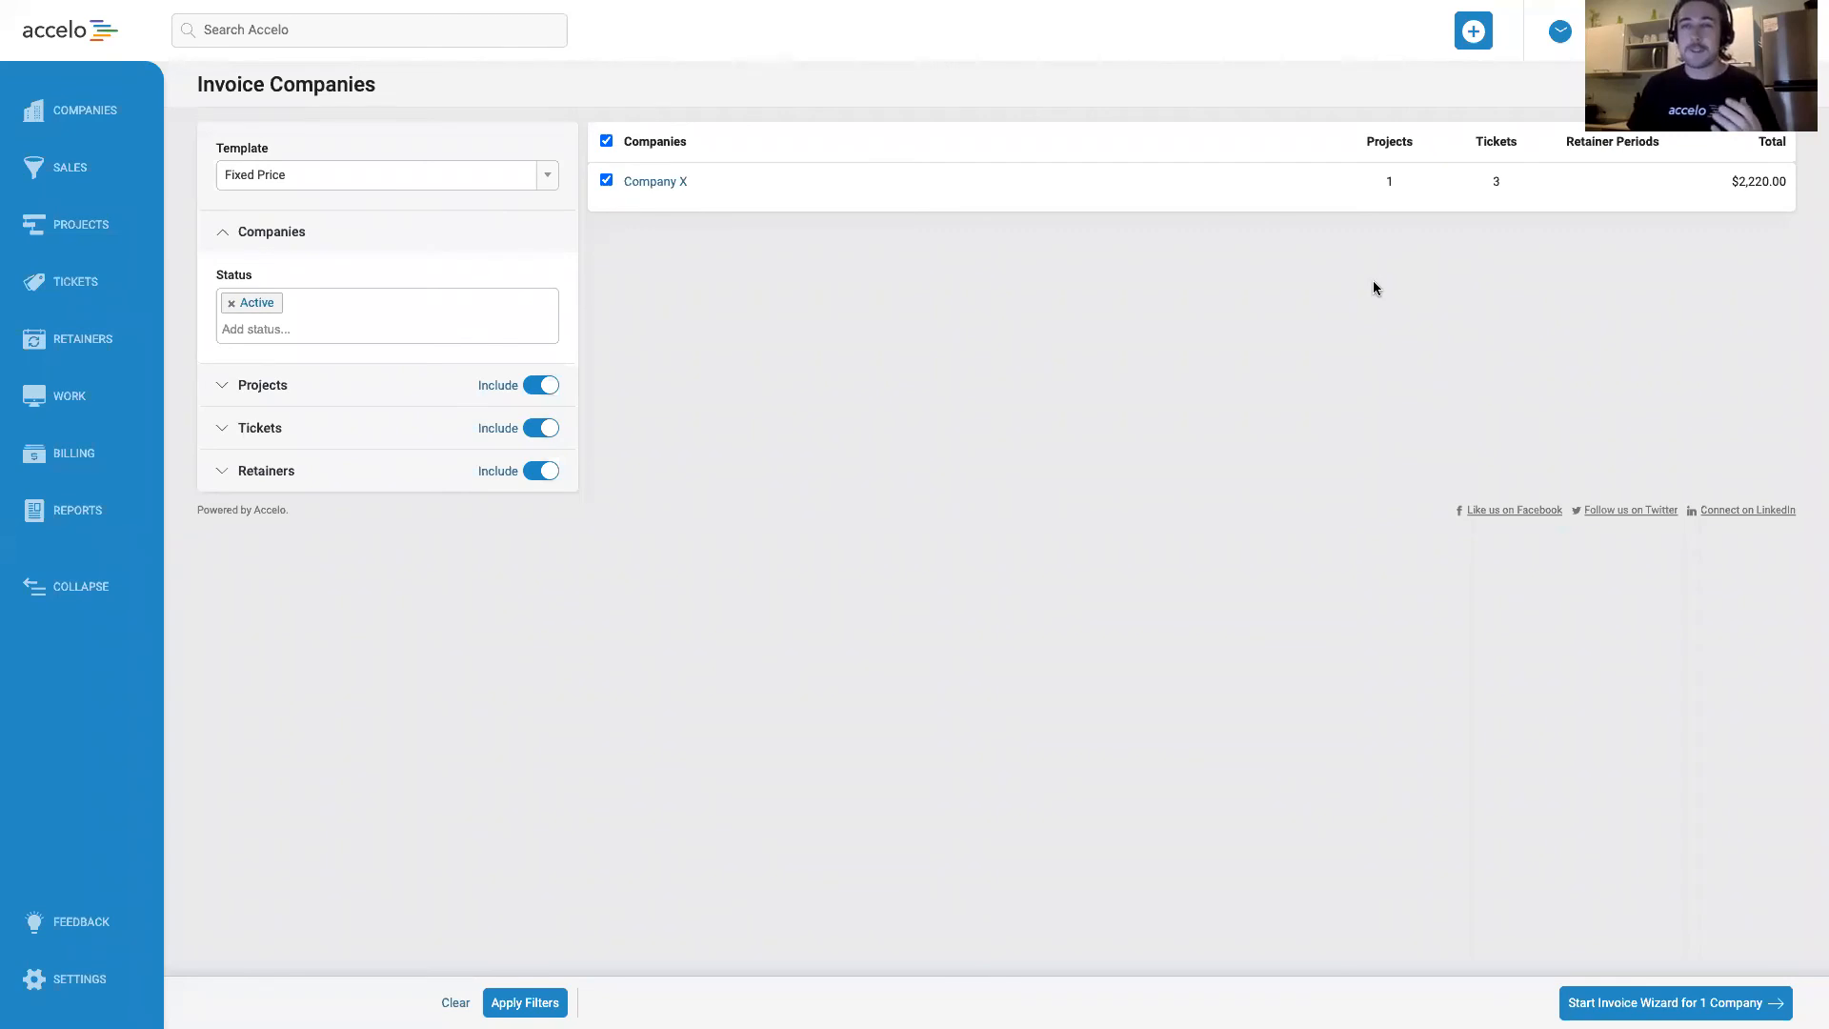
Exclude Company X's project from the bulk invoice and start the invoice wizard for the company.
mouse_move(1400, 186)
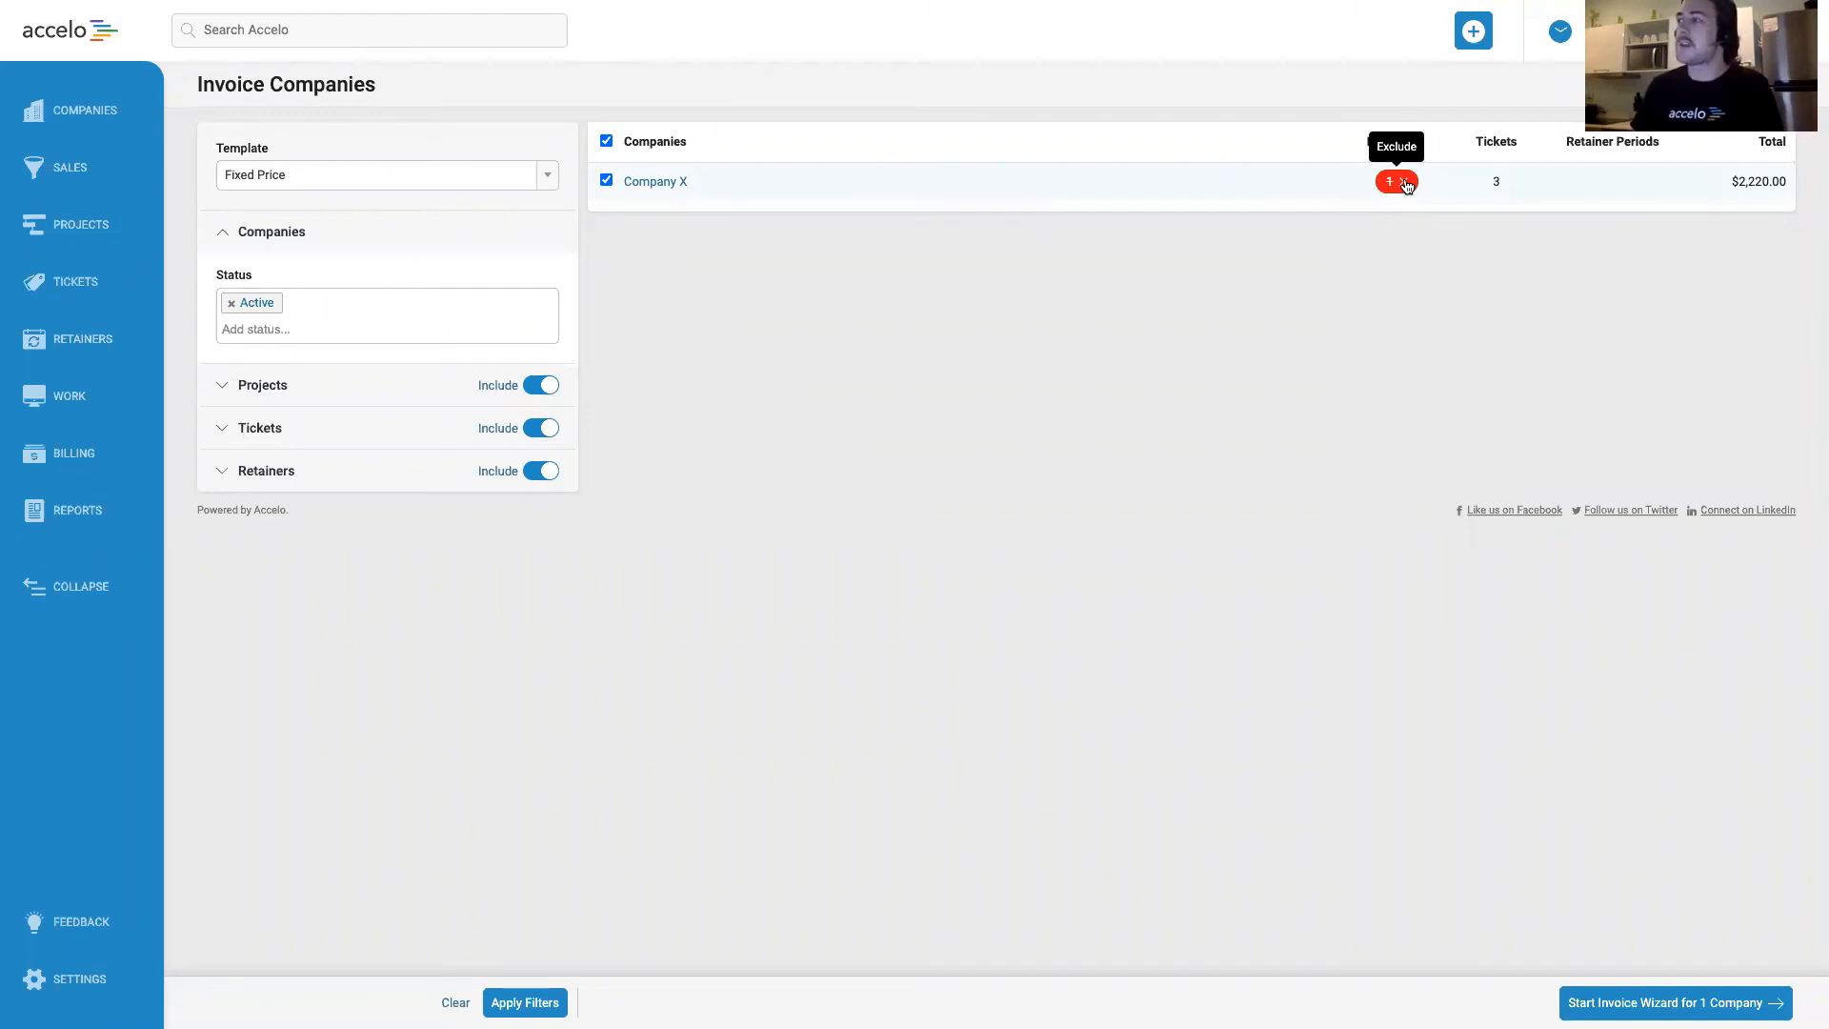
left_click(1406, 185)
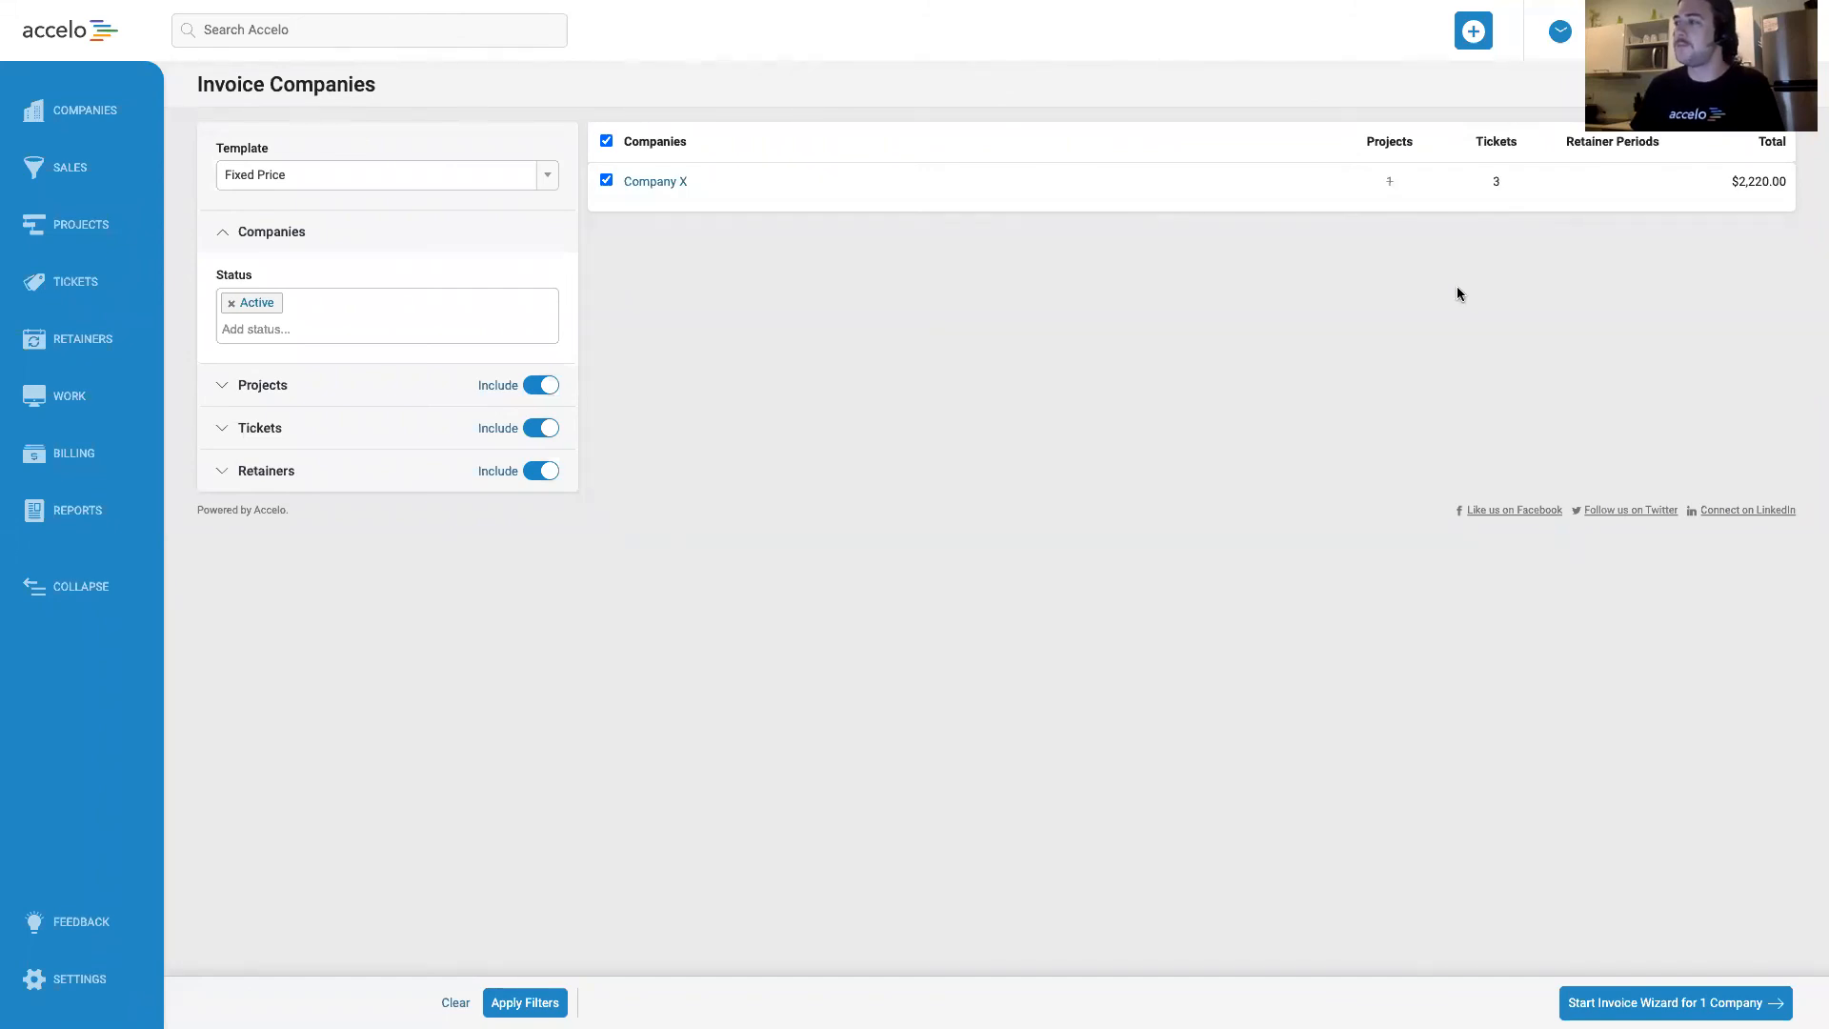
left_click(1675, 1003)
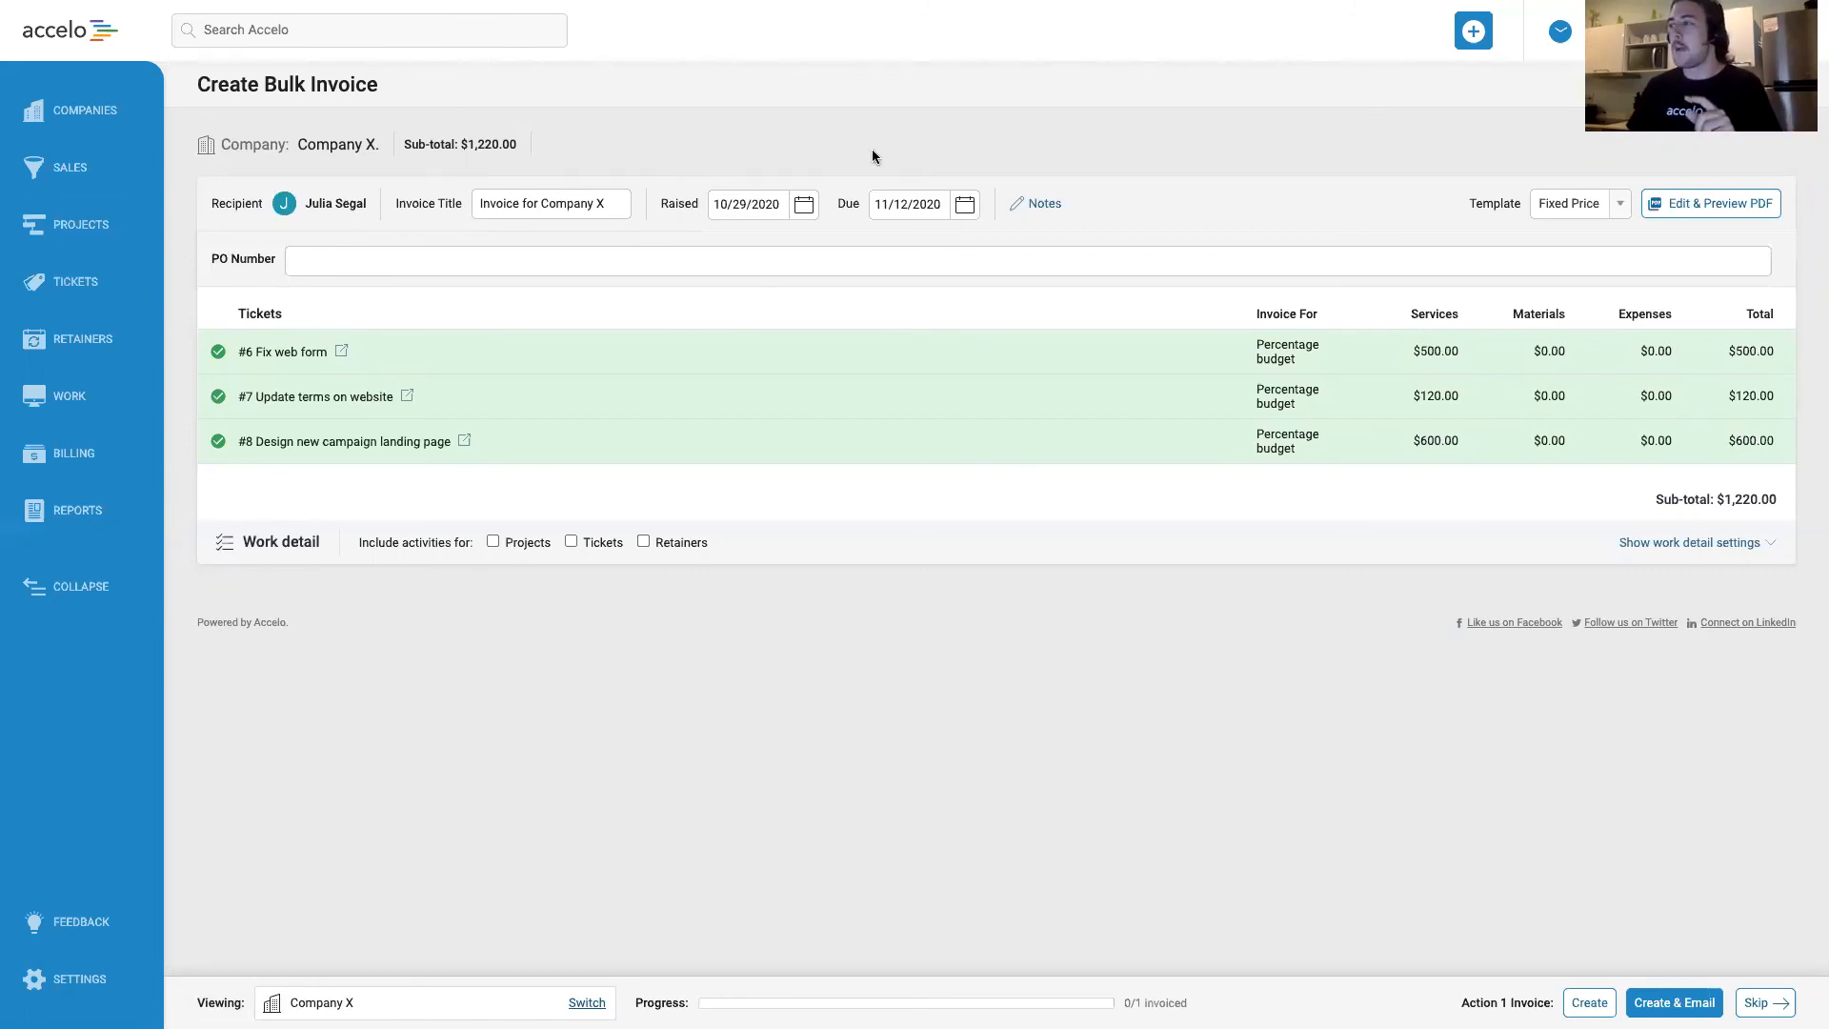
Review the ticket lines and subtotal on Company X's bulk invoice, and open its PDF for editing and preview.
left_click(677, 353)
left_click(677, 352)
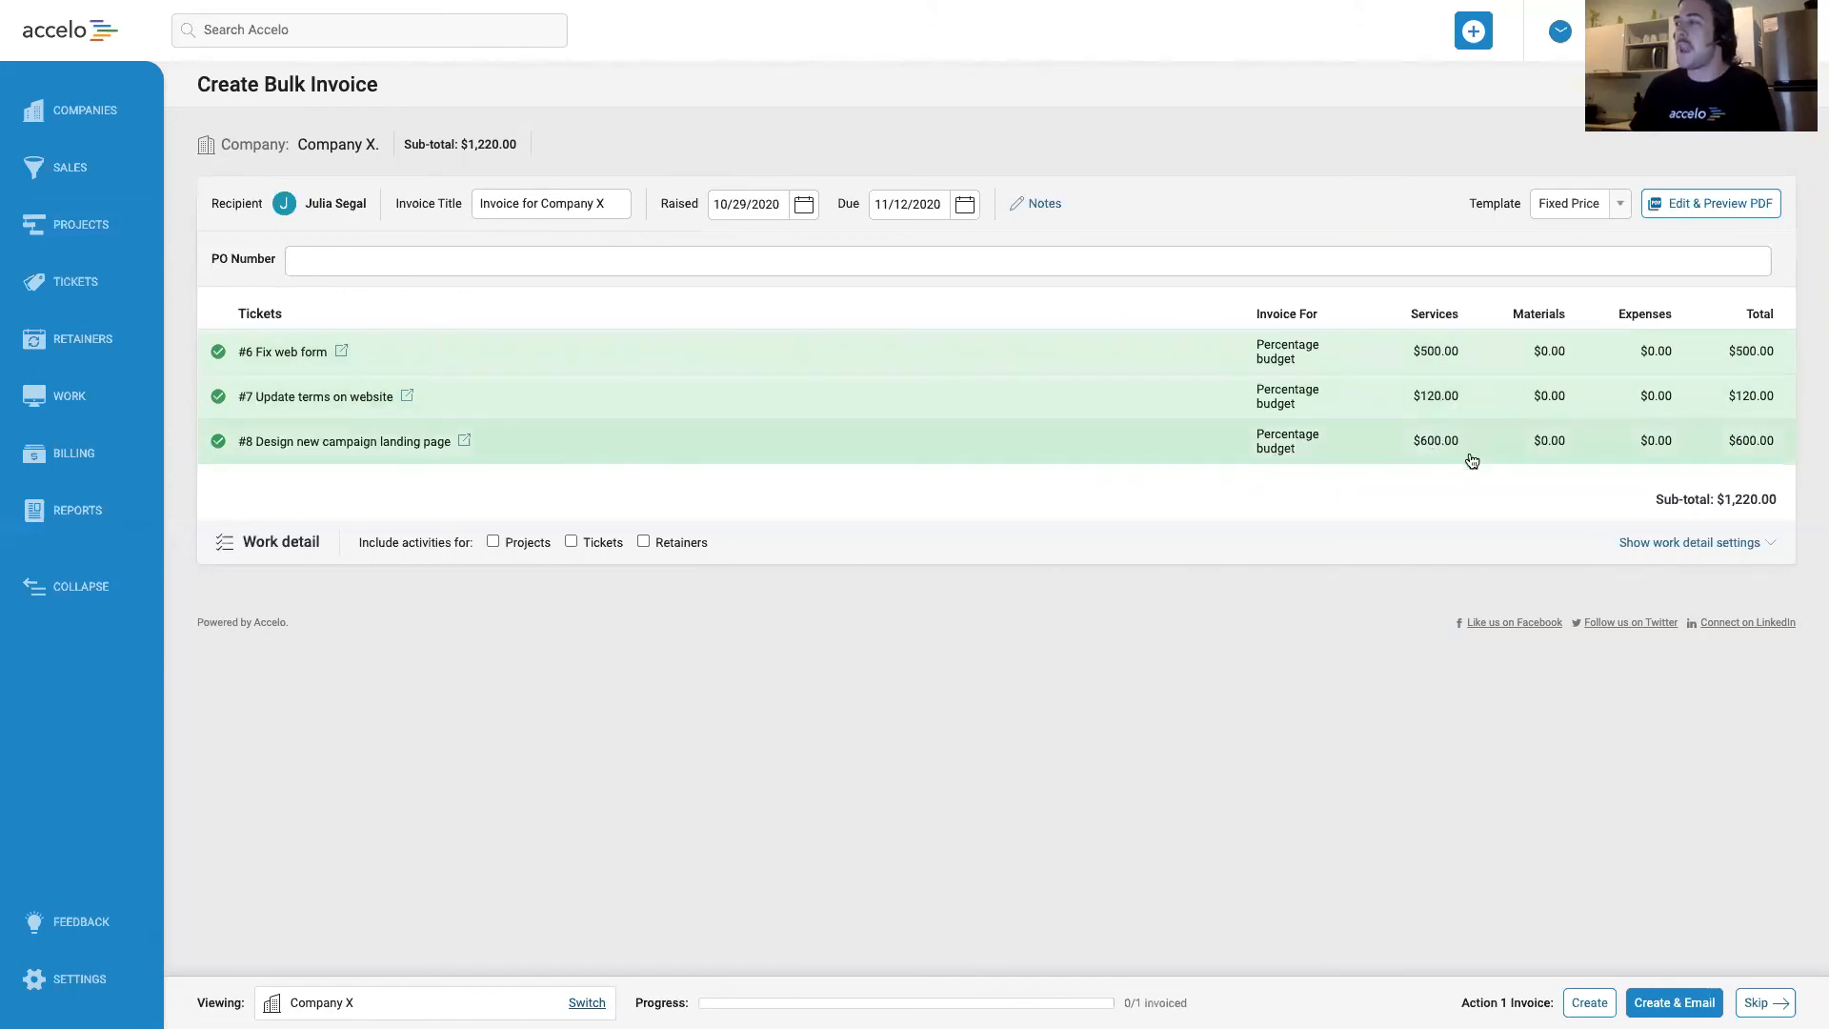
left_click_drag(1727, 502, 1766, 512)
left_click(1771, 502)
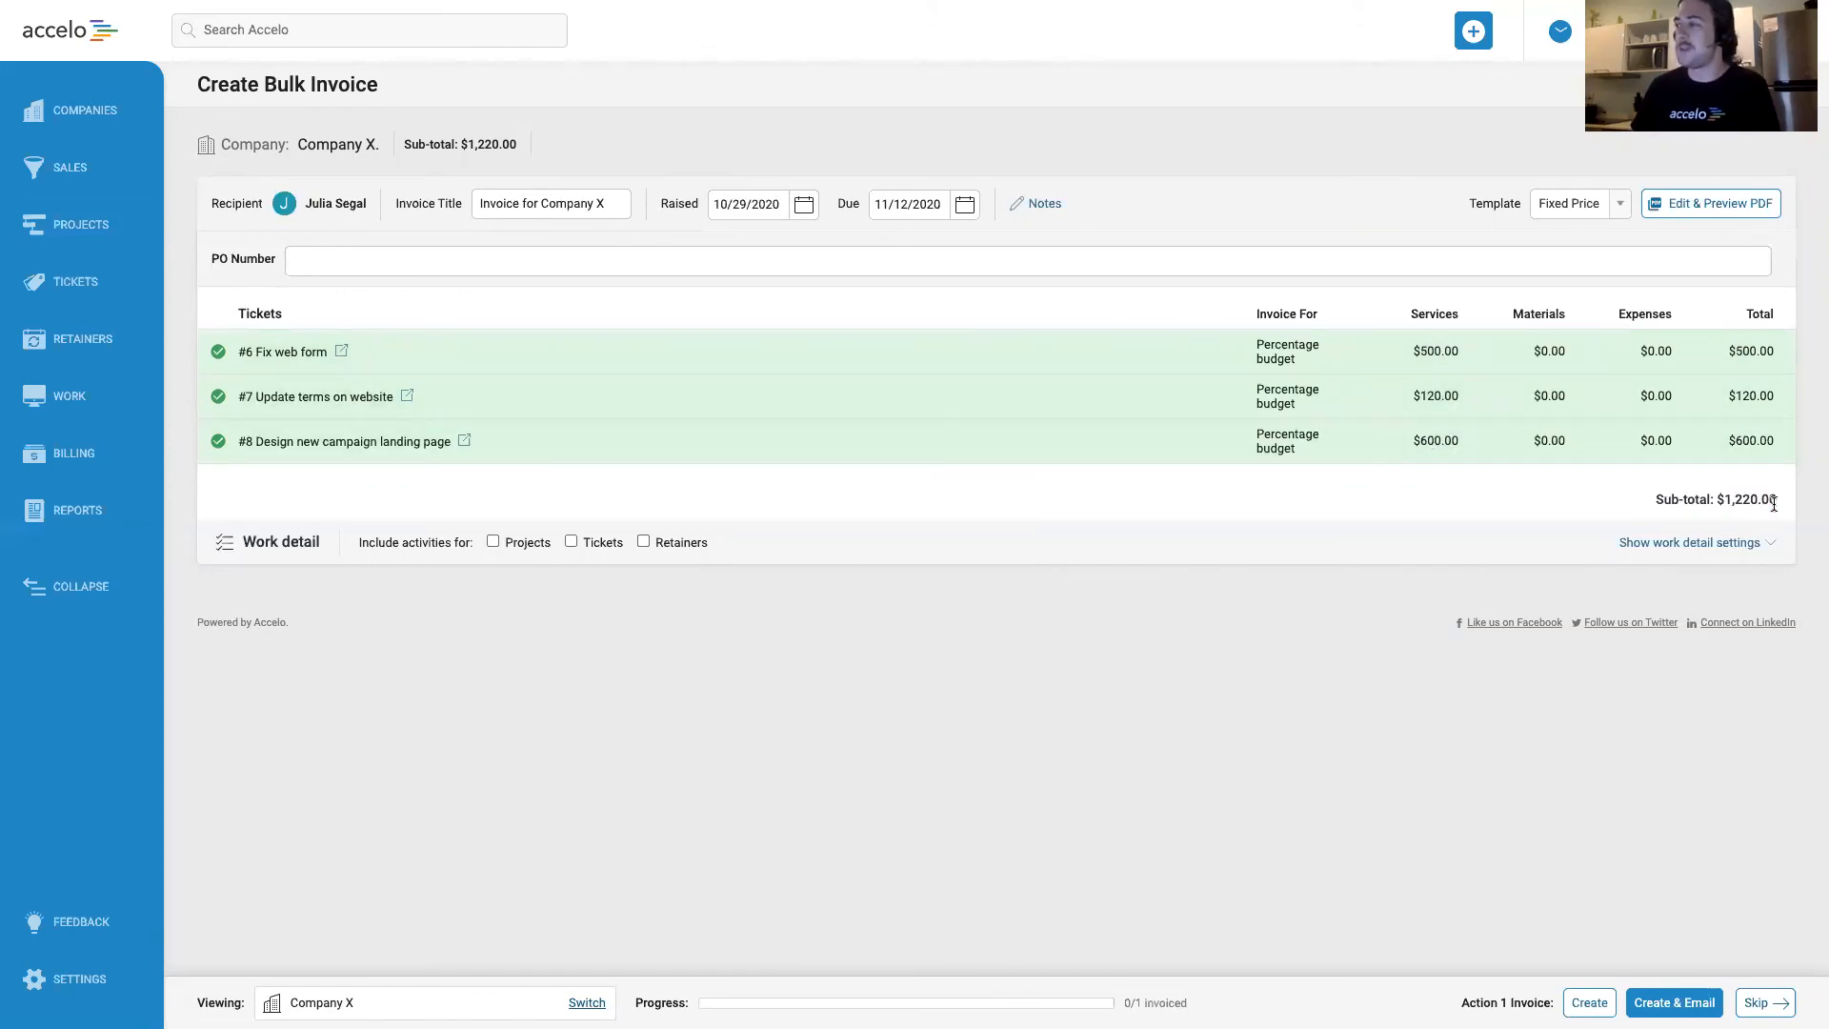
left_click(1714, 207)
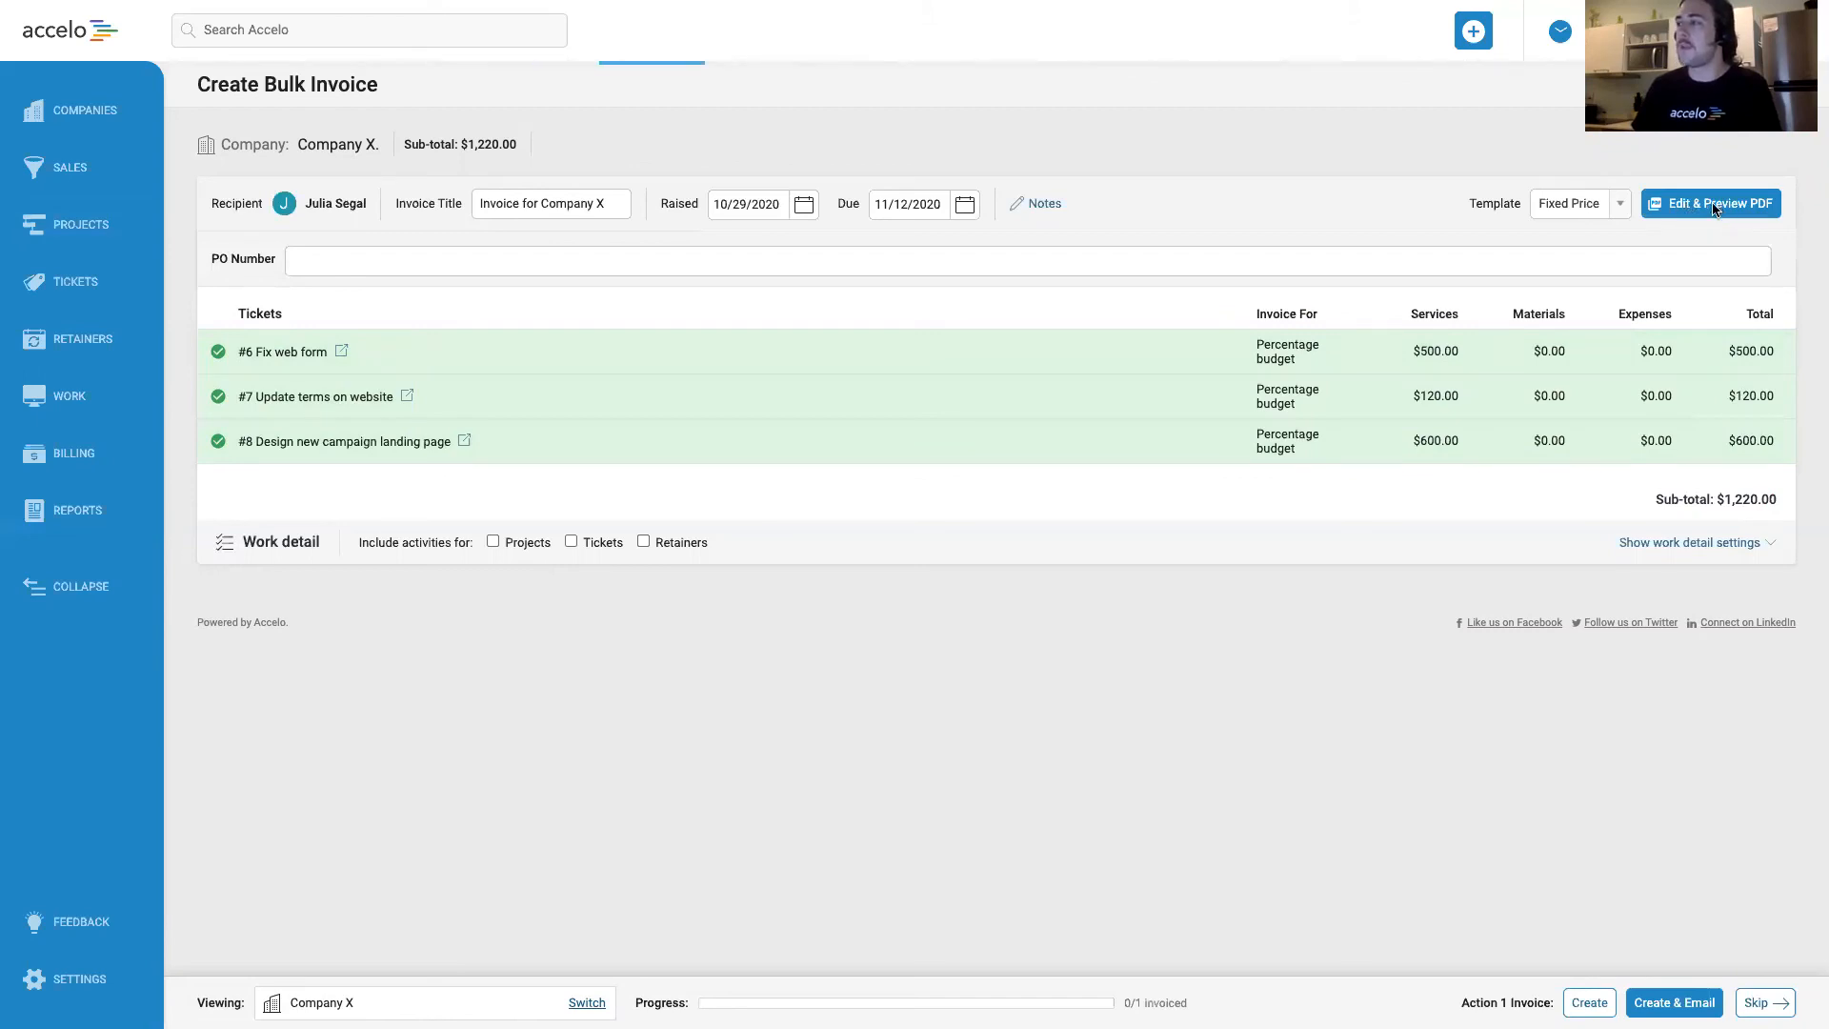
Check the ticket lines in the invoice PDF preview, then save the PDF and create Company X's bulk invoice.
scroll(1642, 473, "down", 1)
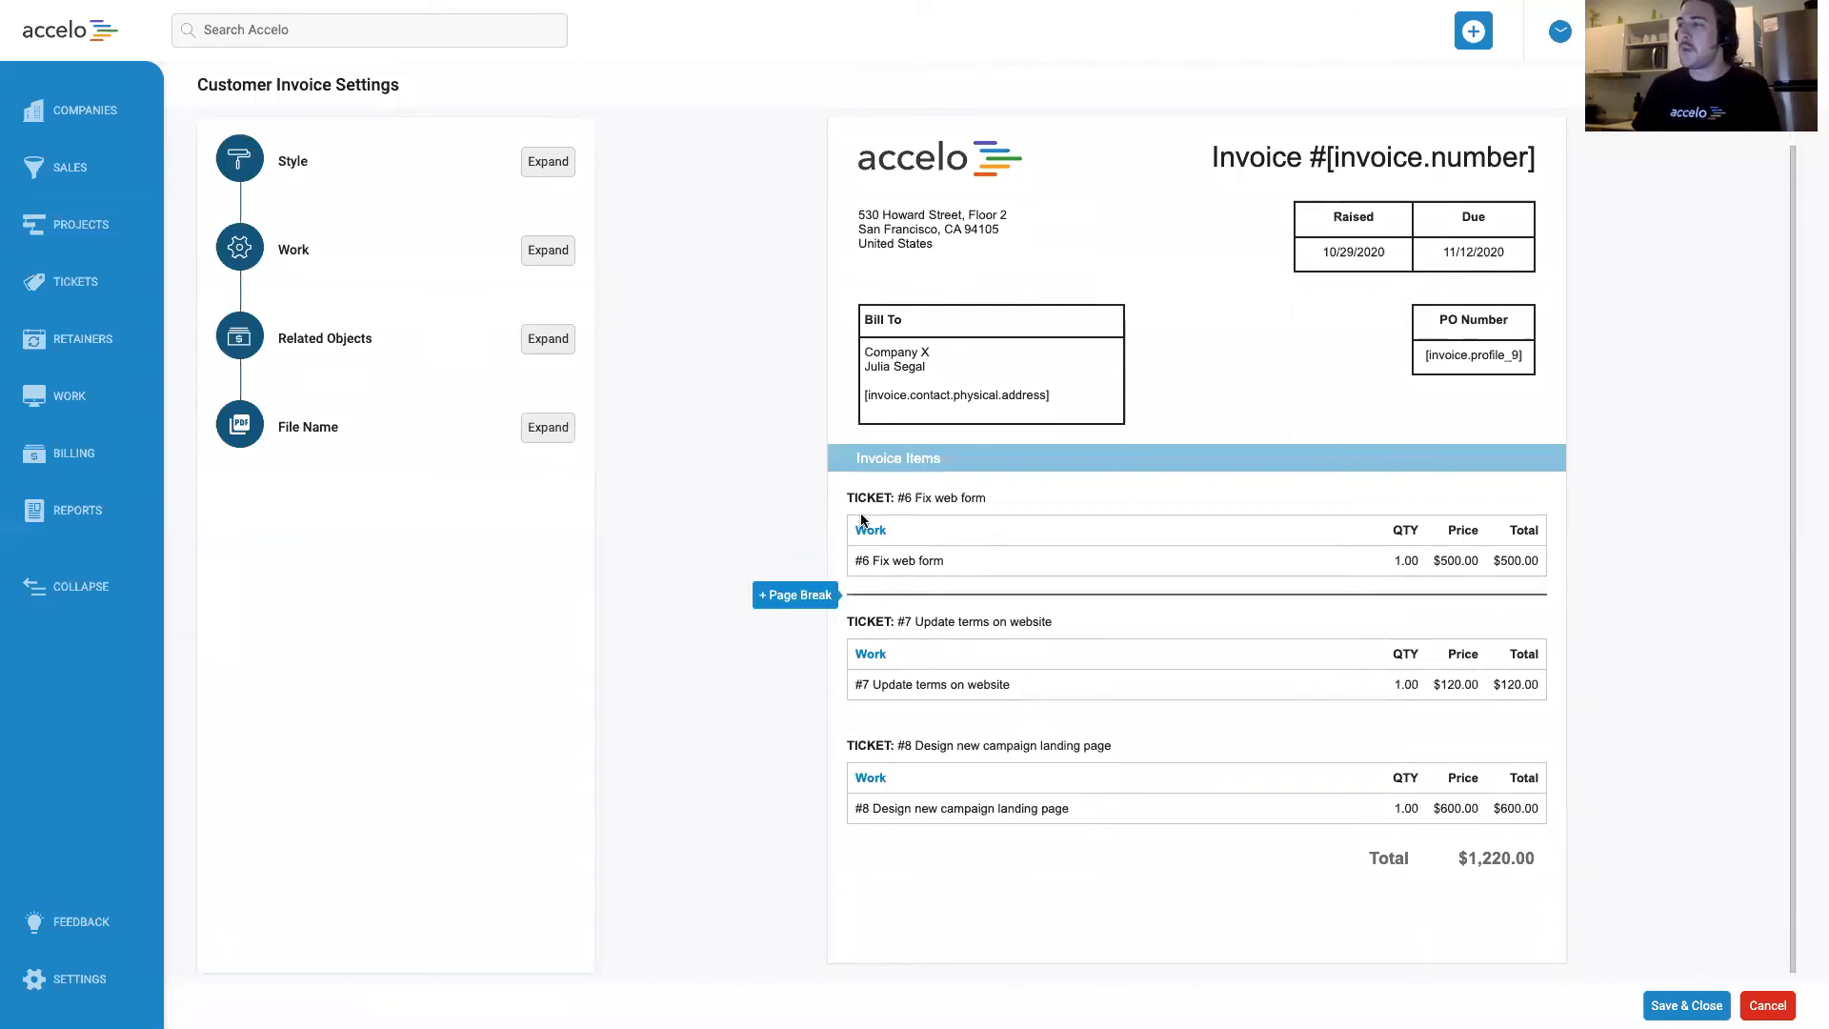
left_click_drag(855, 525, 1032, 809)
left_click(1031, 808)
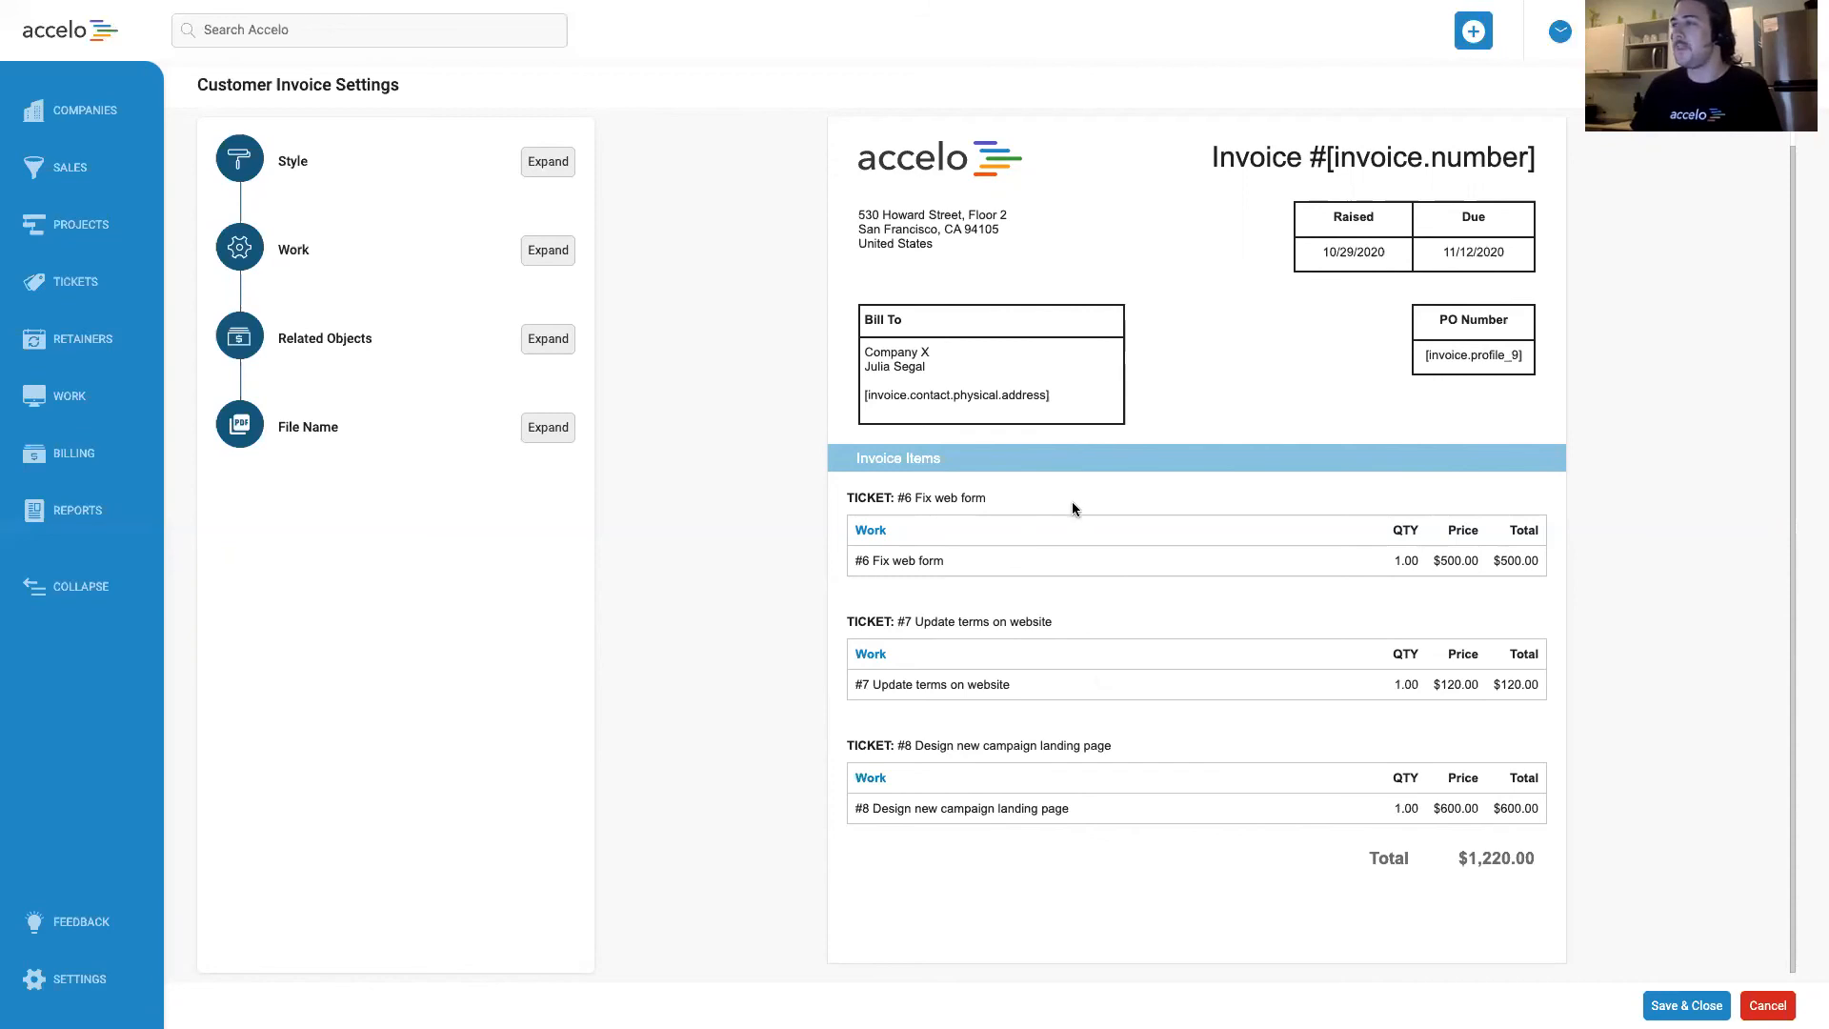
left_click(1684, 1006)
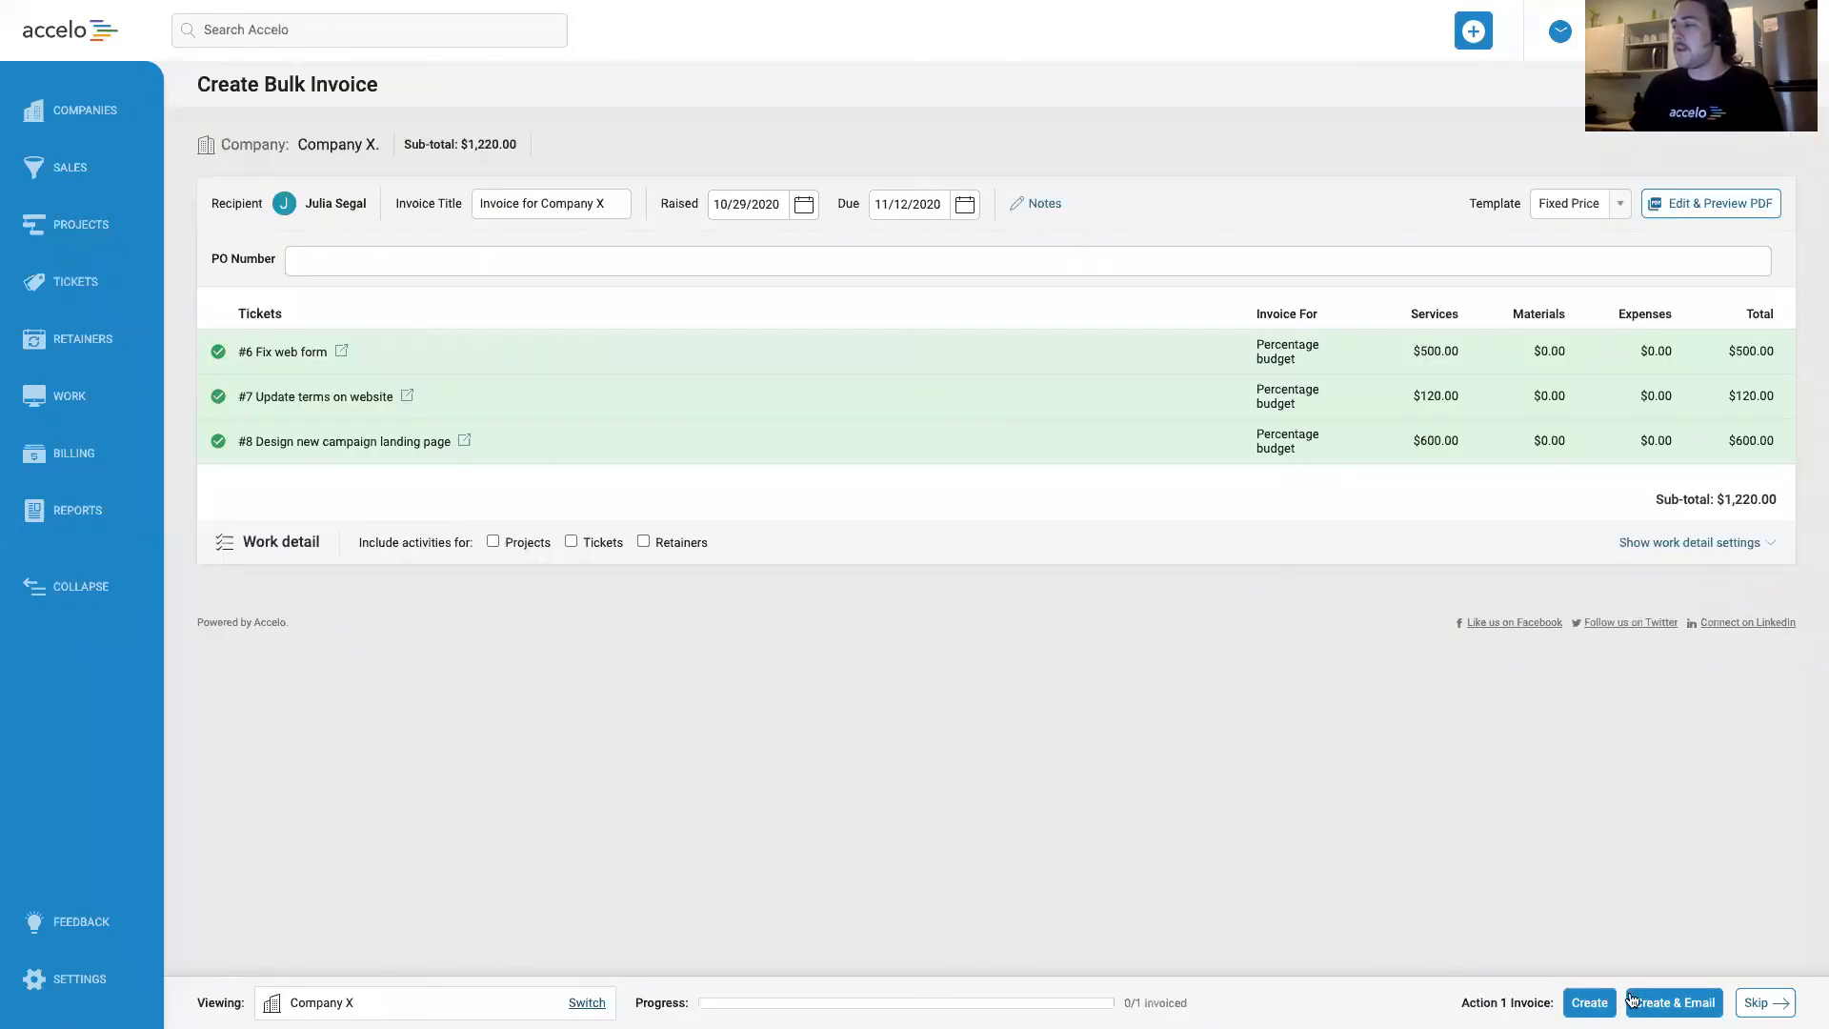
left_click(1674, 1003)
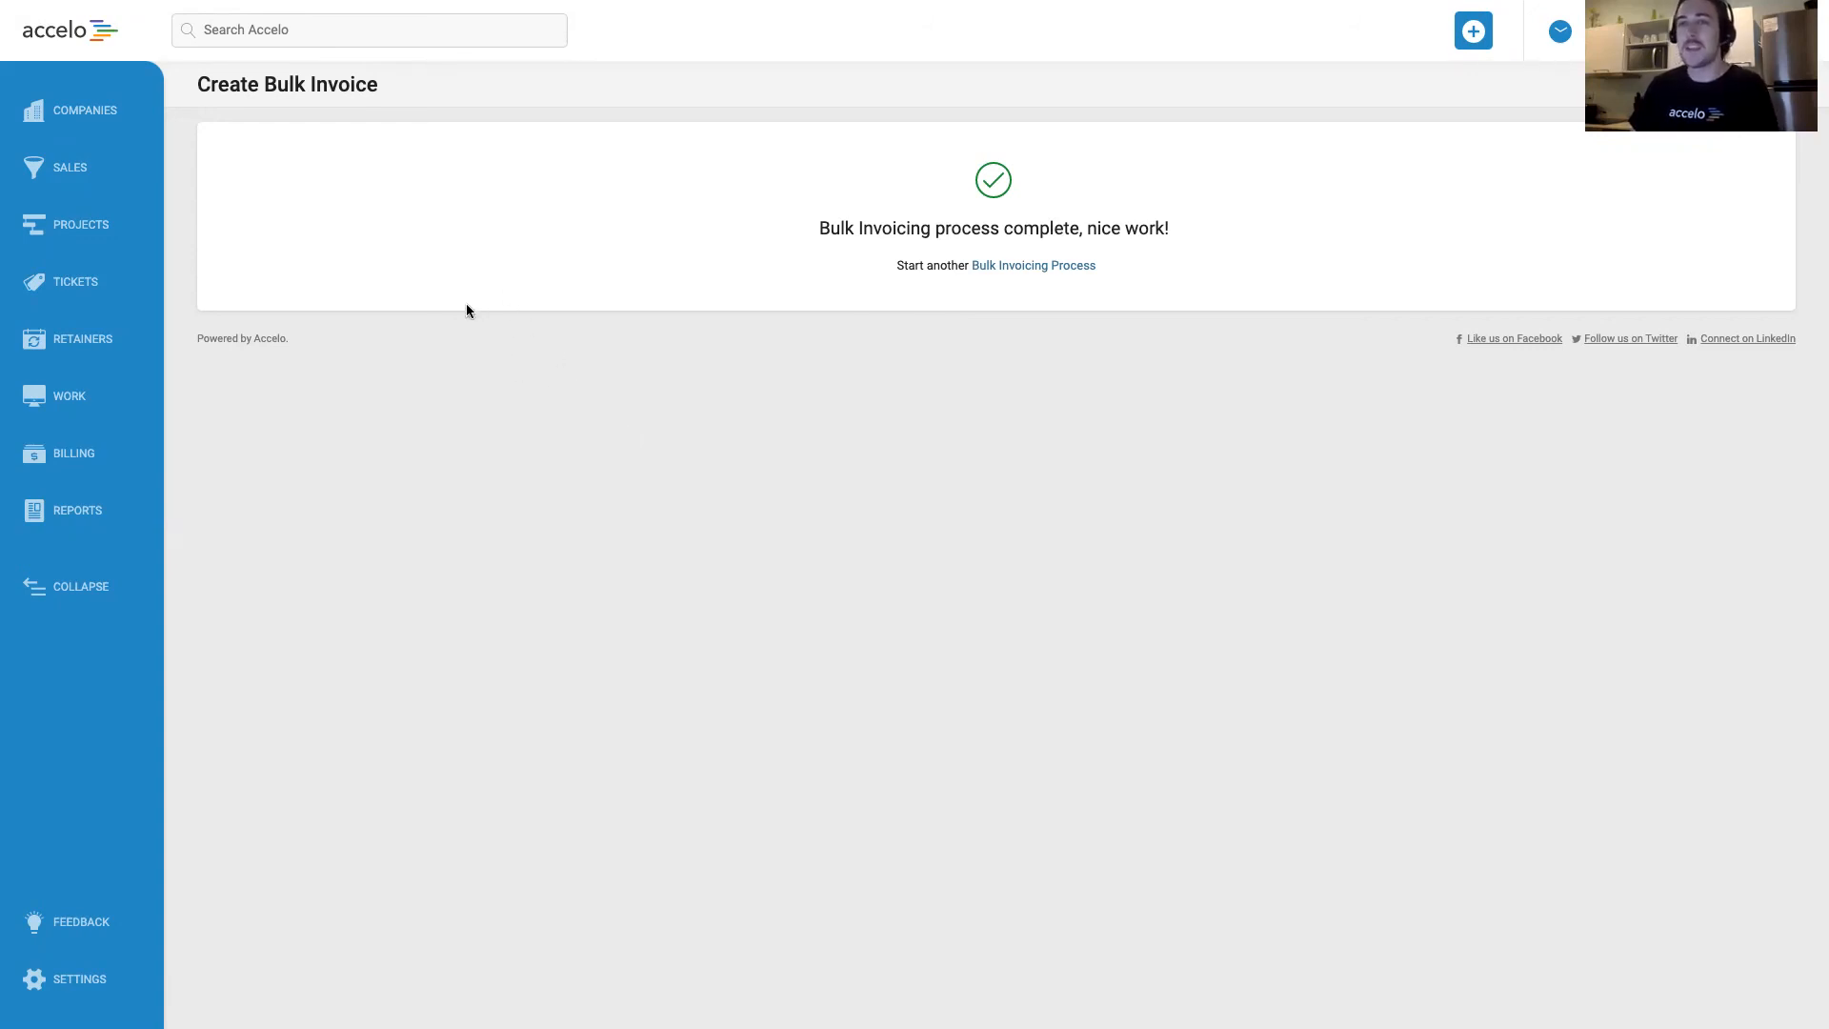
Review the latest invoice and previous billing of the Design Brand Guidelines project, and the billing history of Company X.
left_click(67, 233)
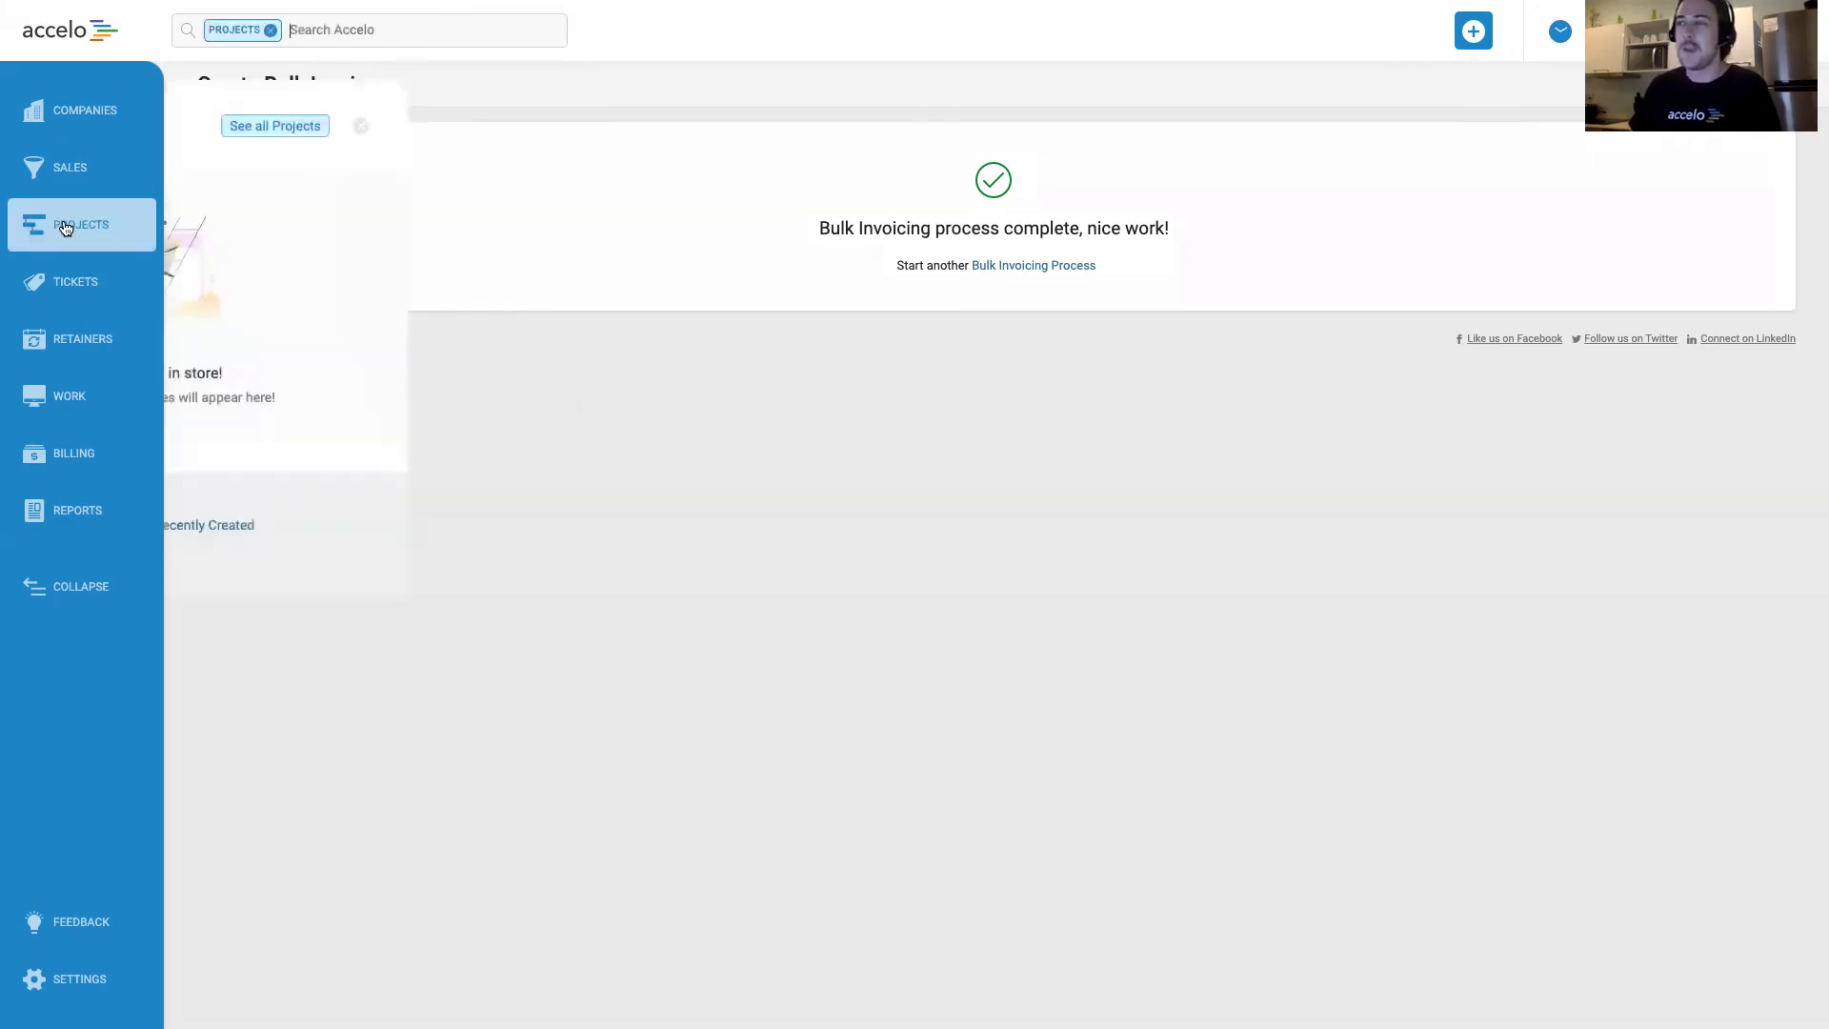
left_click(531, 205)
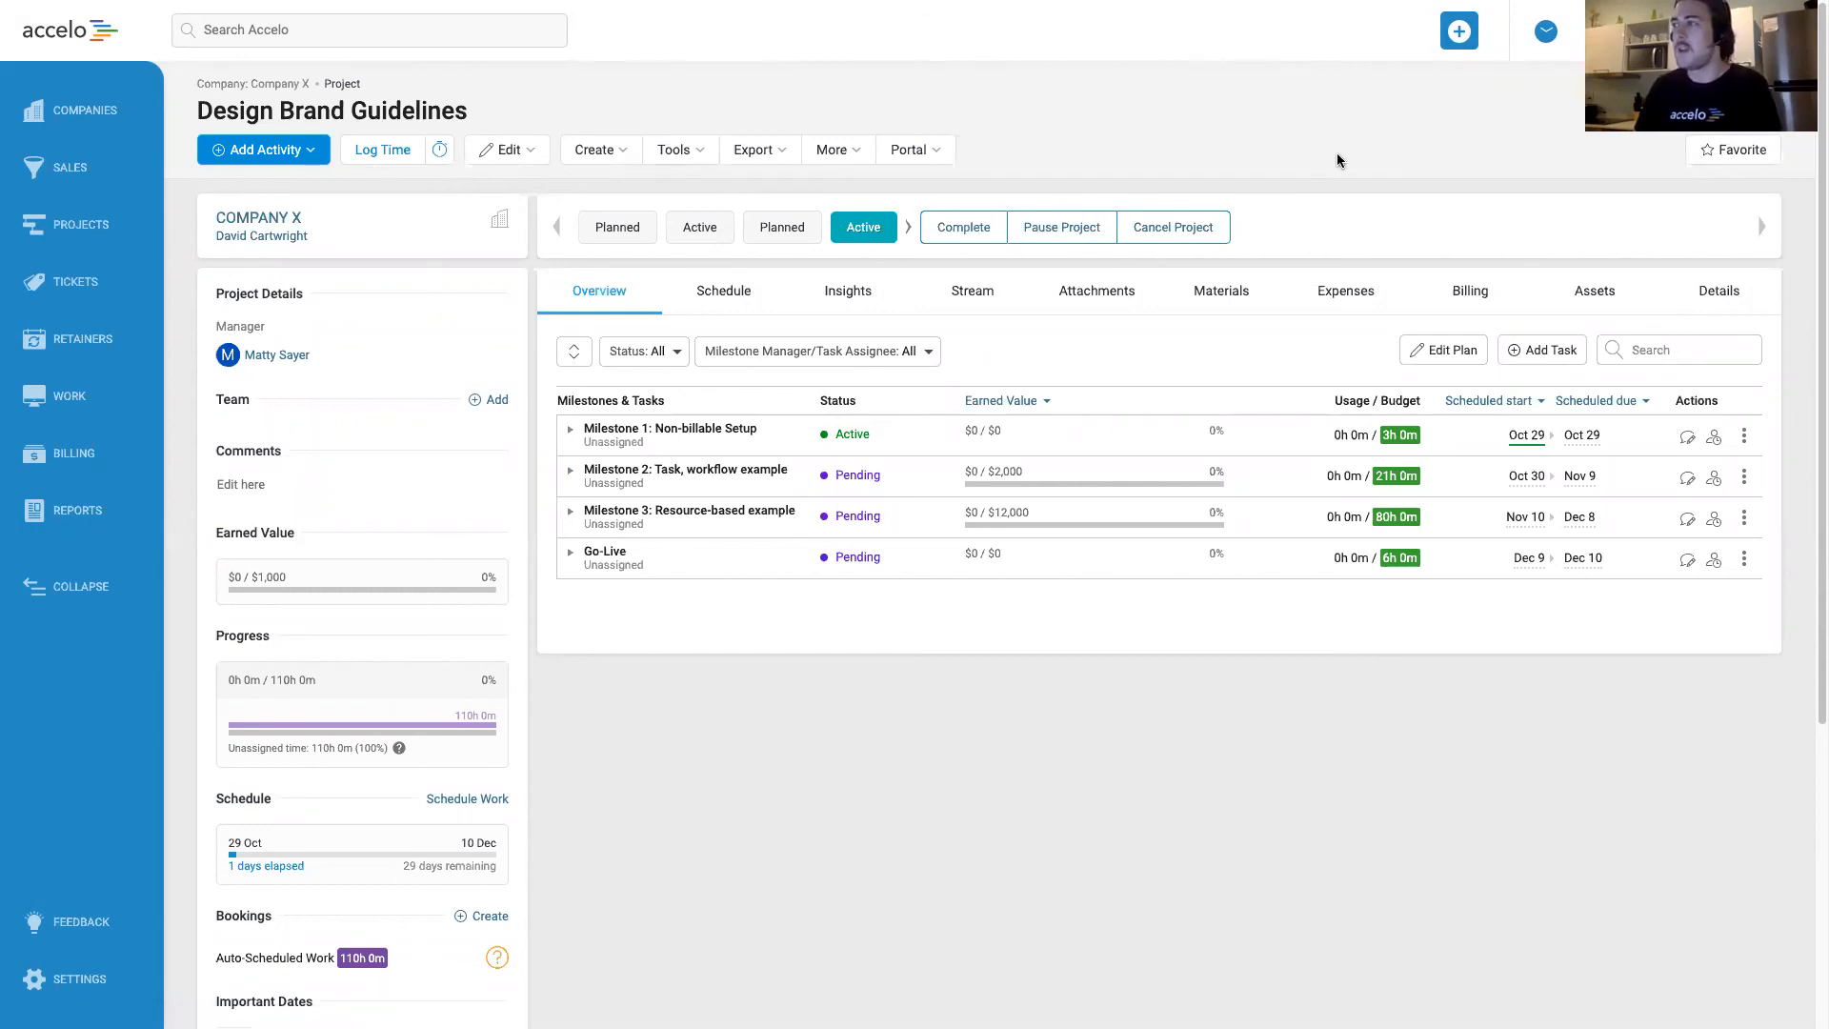
left_click(1468, 295)
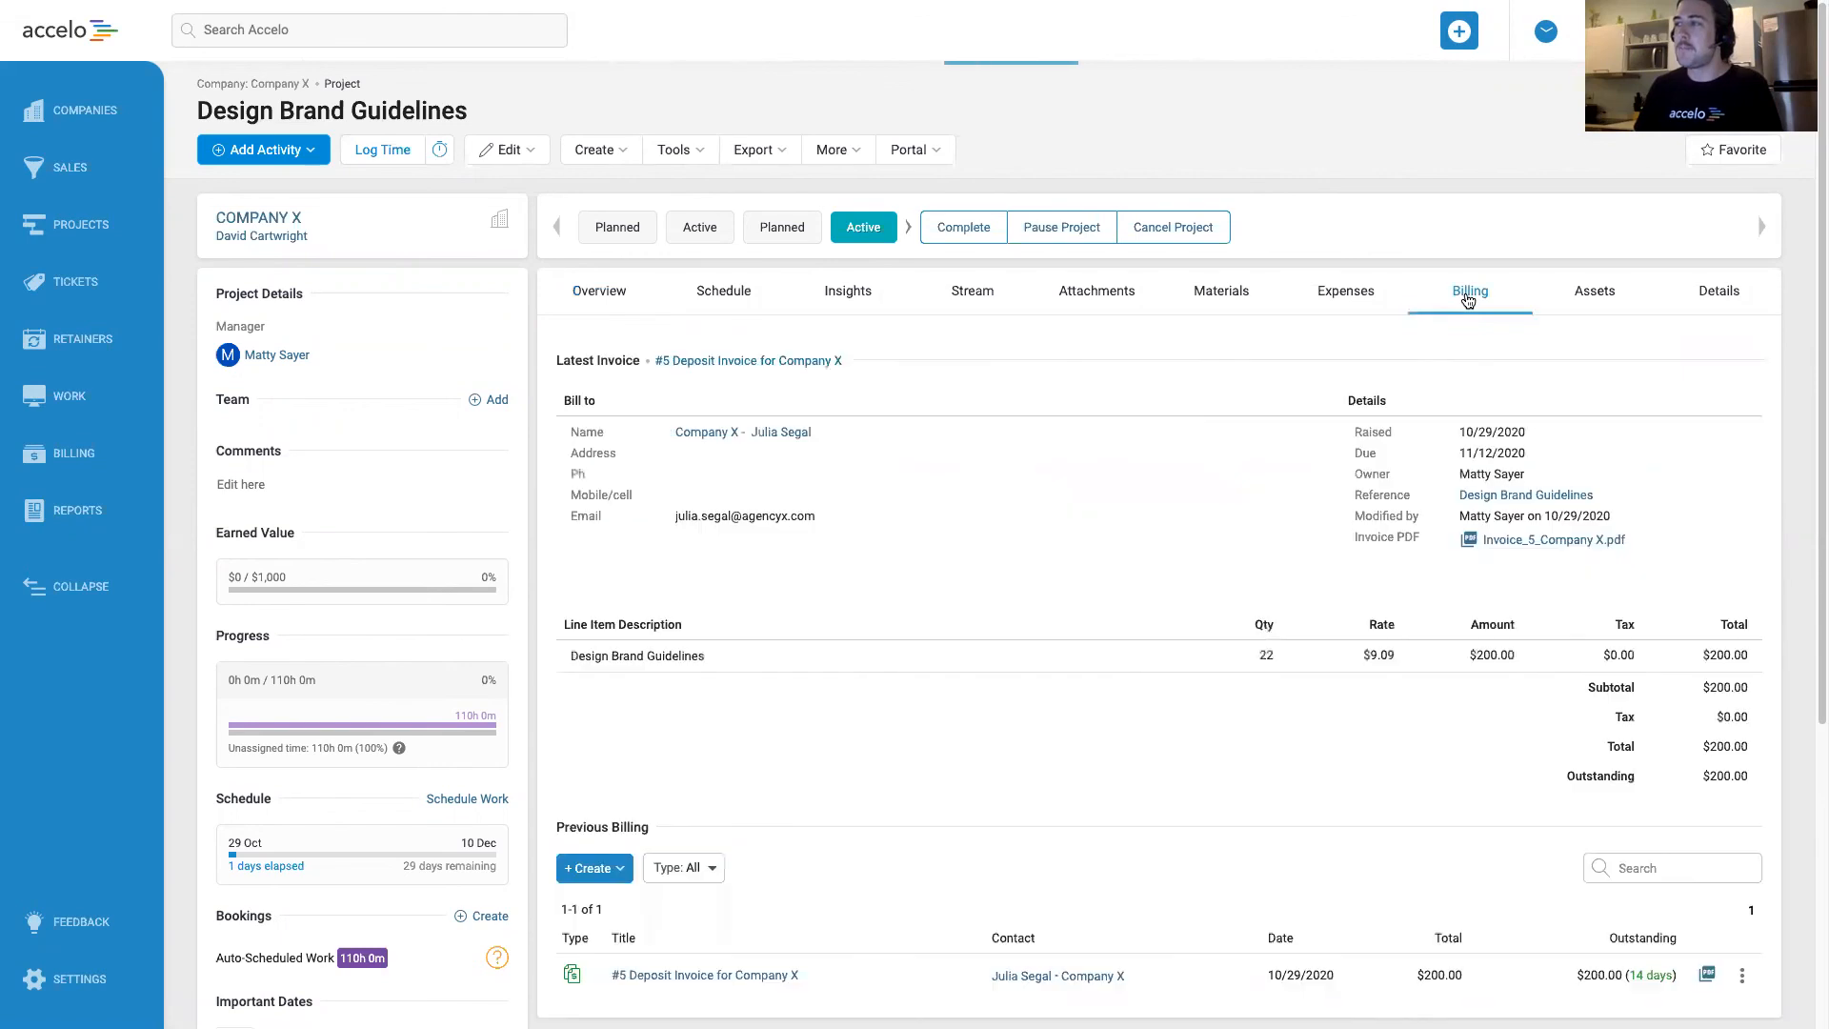
scroll(1046, 487, "down", 1)
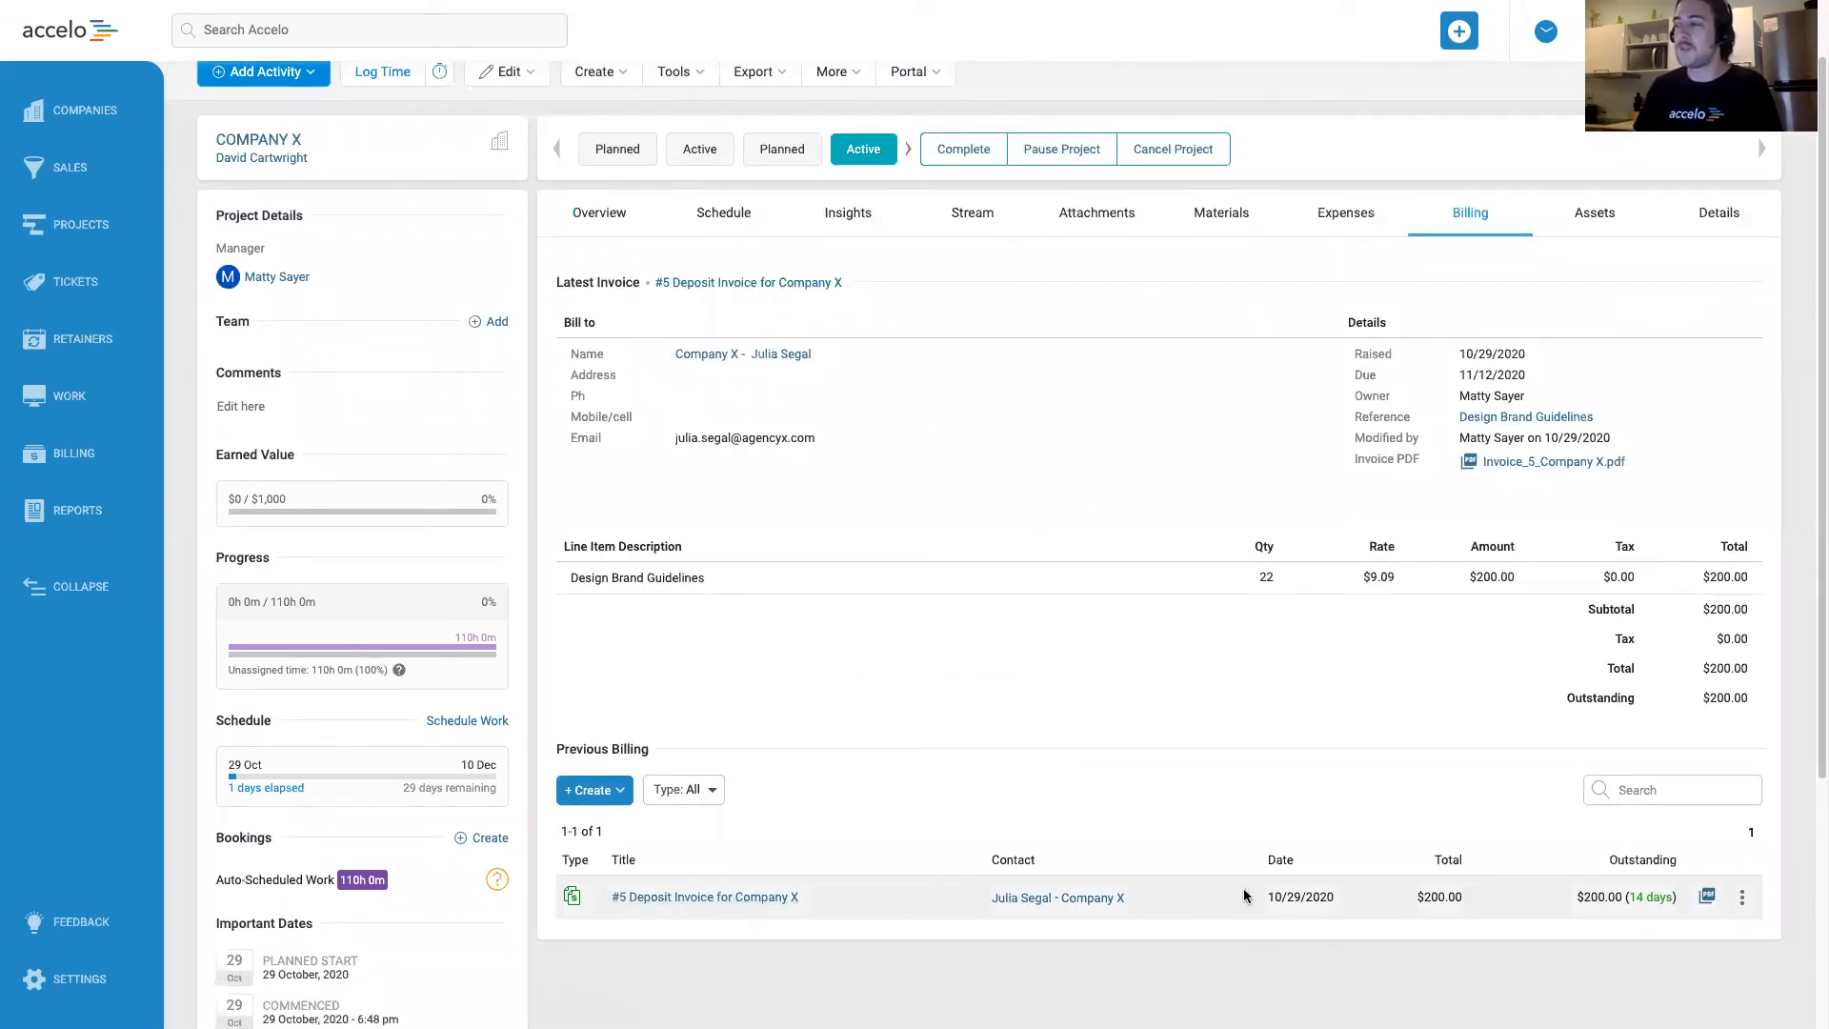
double_click(1433, 897)
left_click(759, 927)
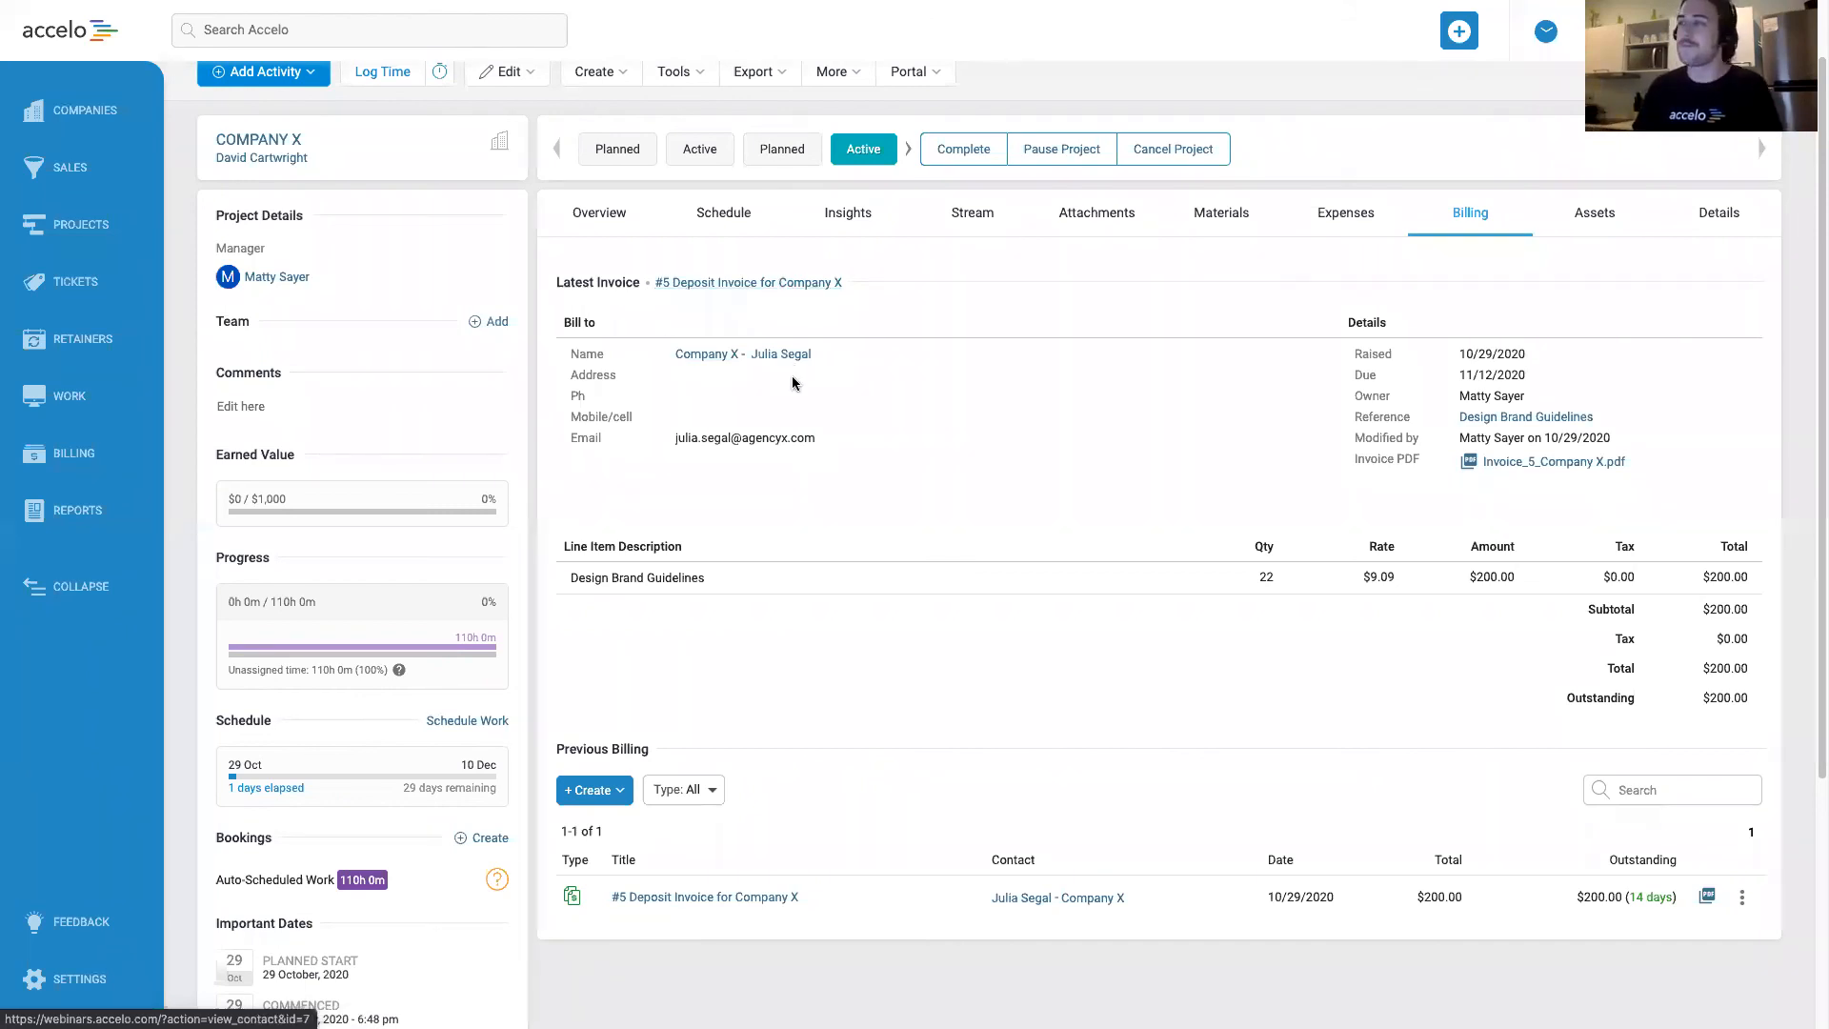
scroll(902, 491, "up", 1)
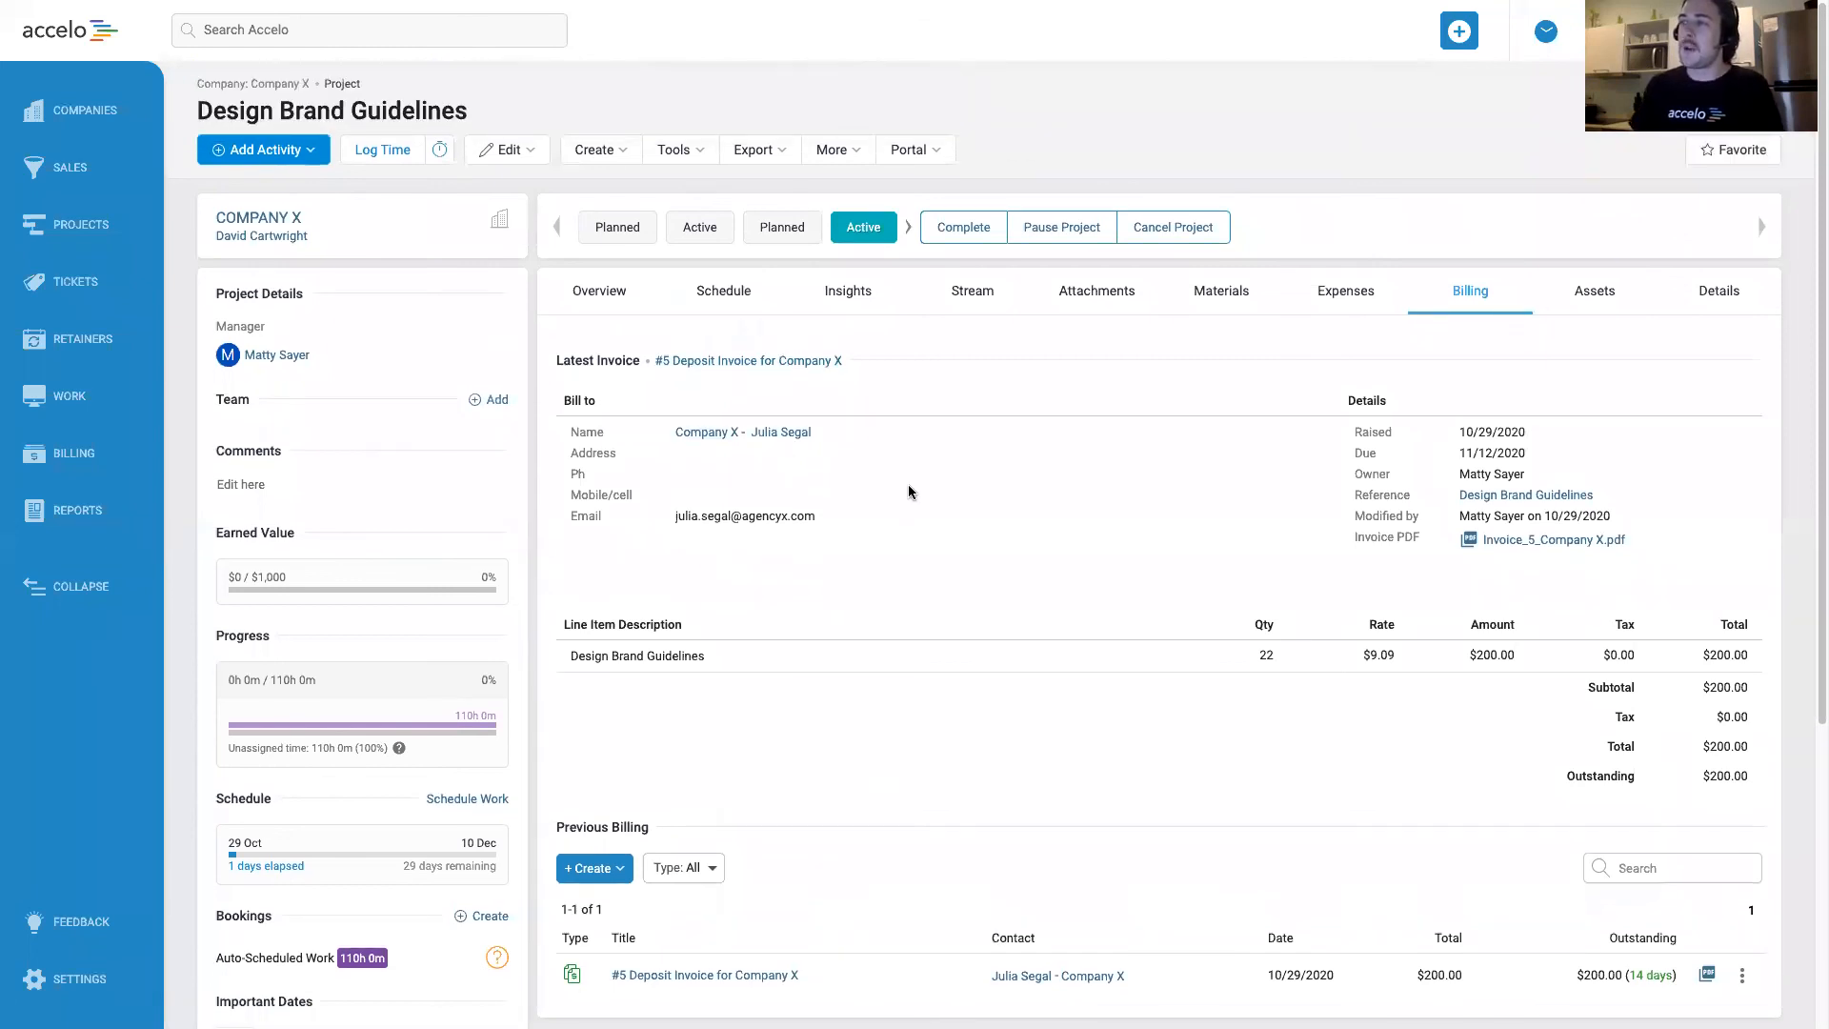
left_click(255, 86)
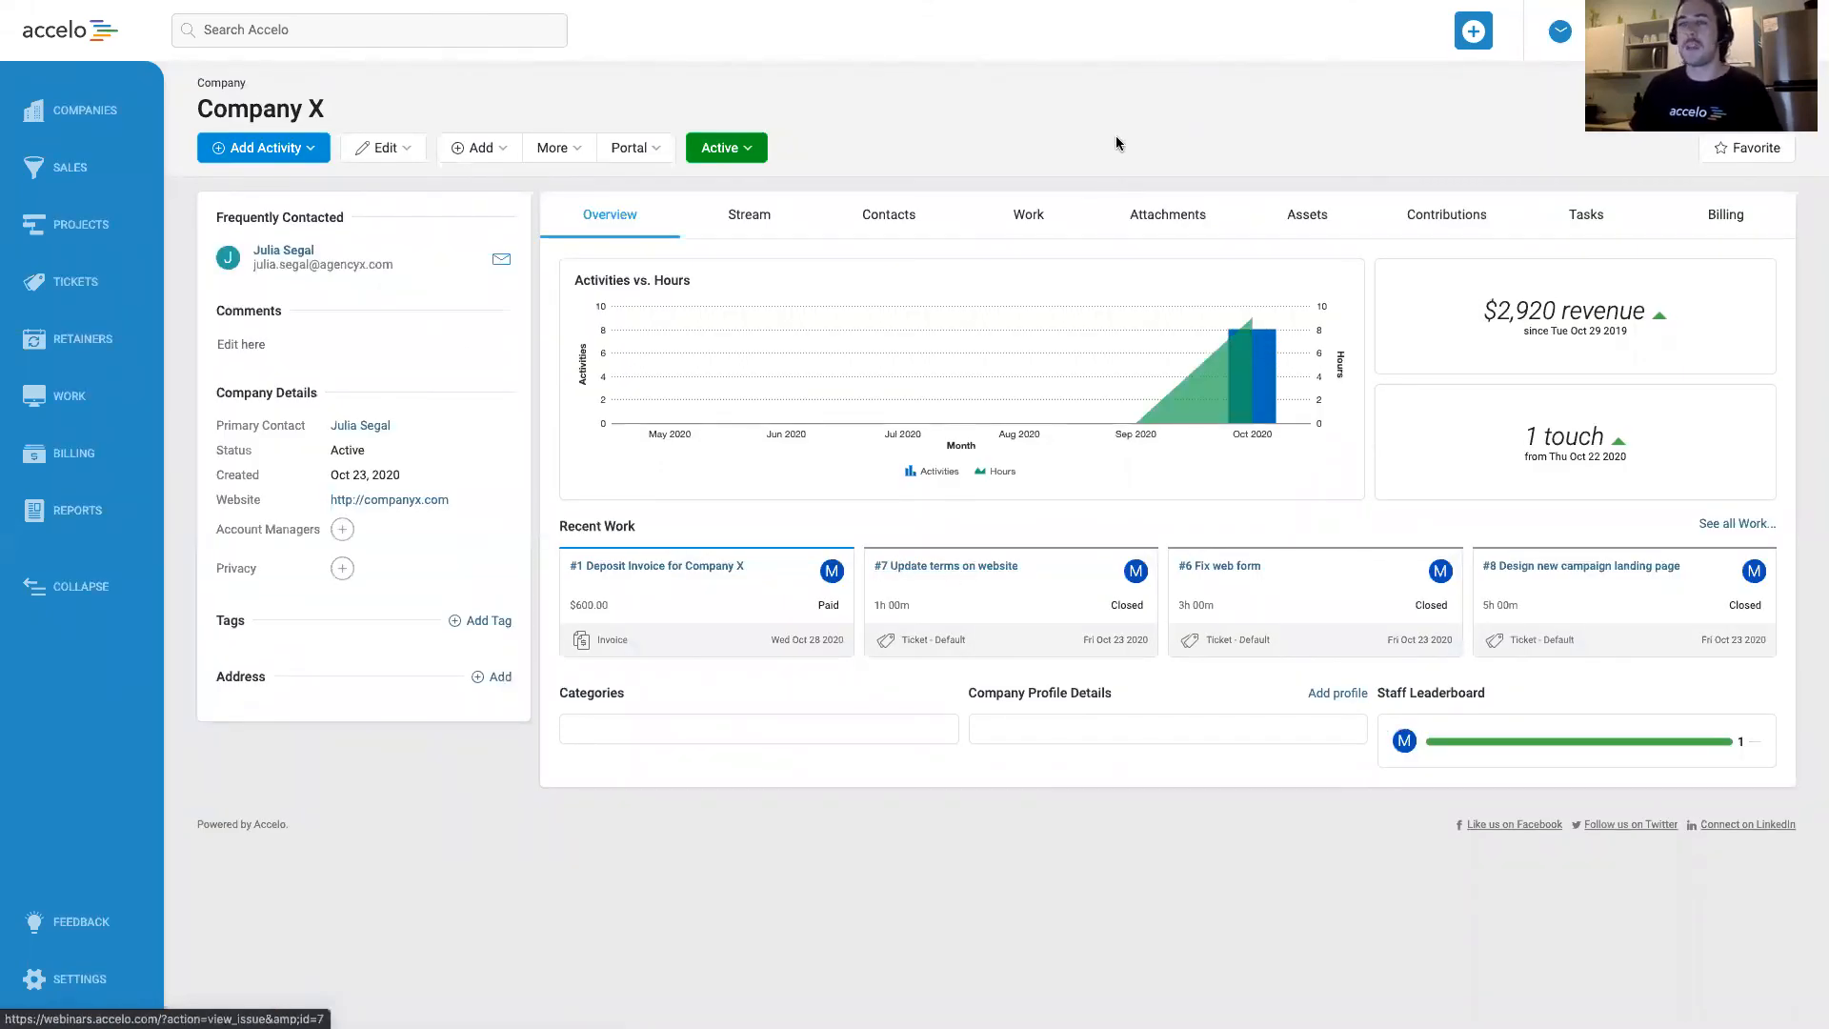
left_click(1739, 227)
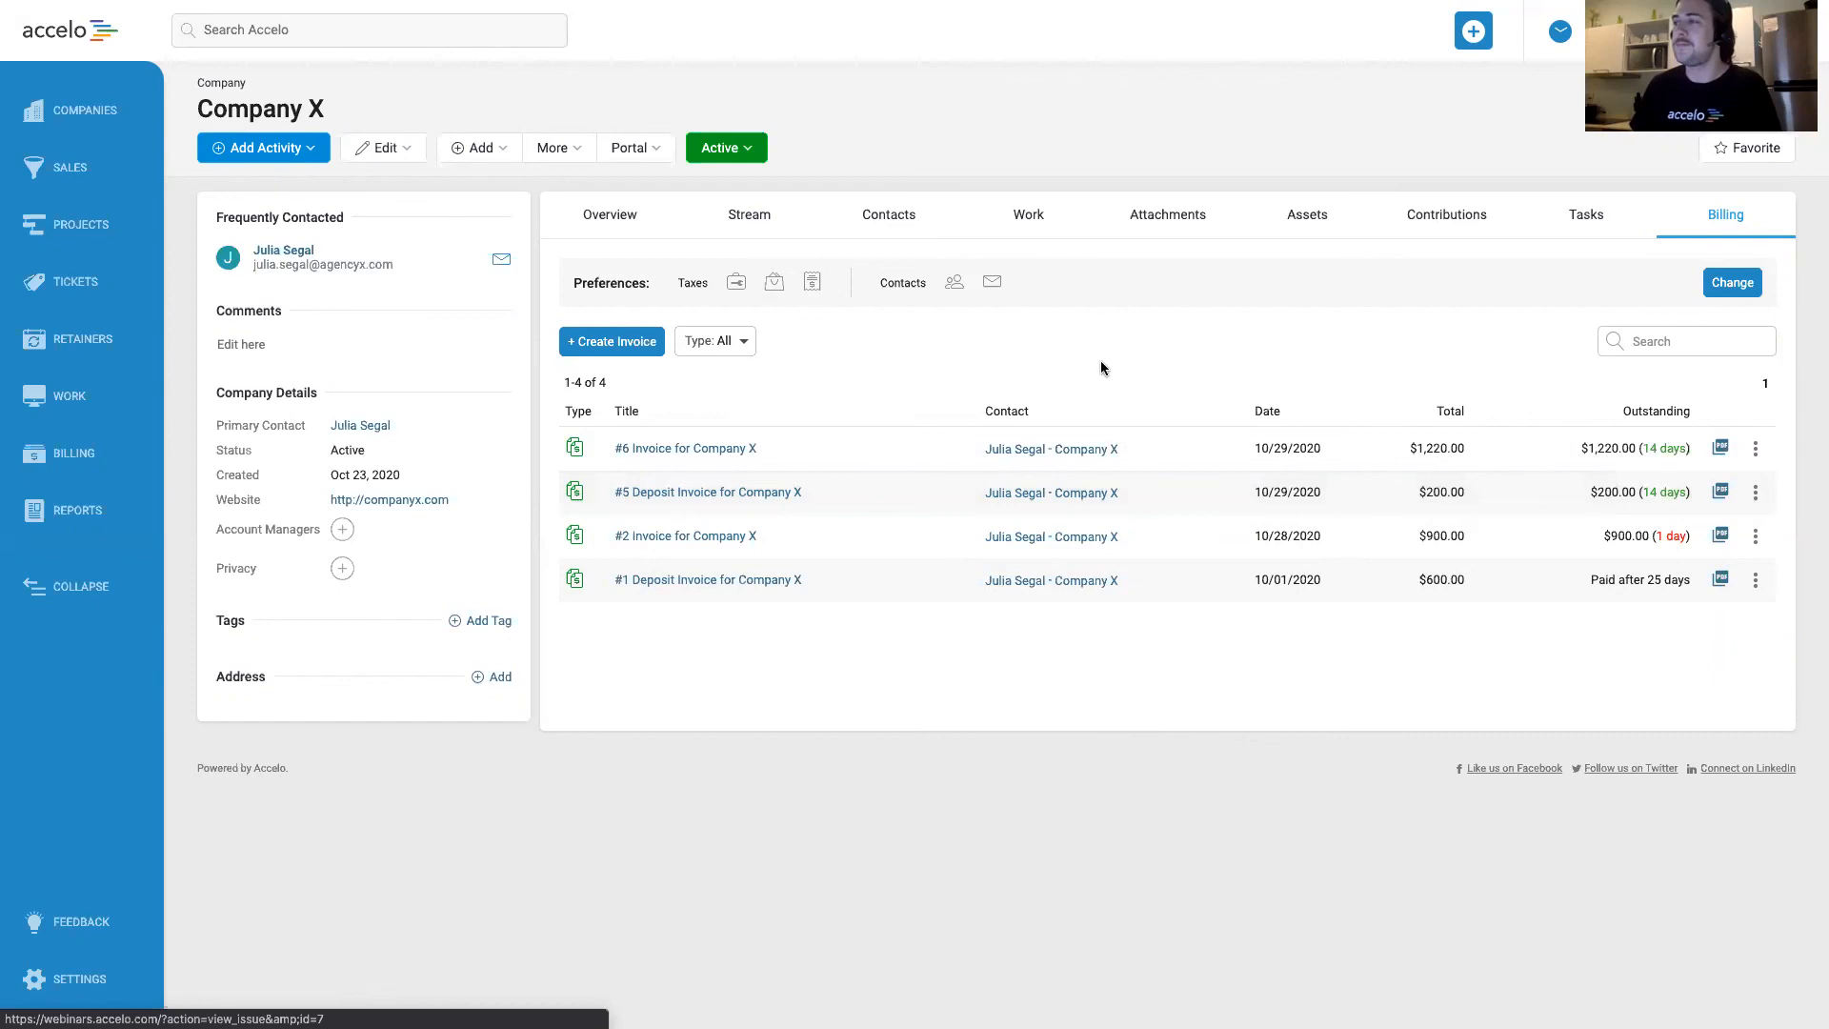
Open the list of all invoices and add an Invoice Sent? filter set to No.
left_click(64, 460)
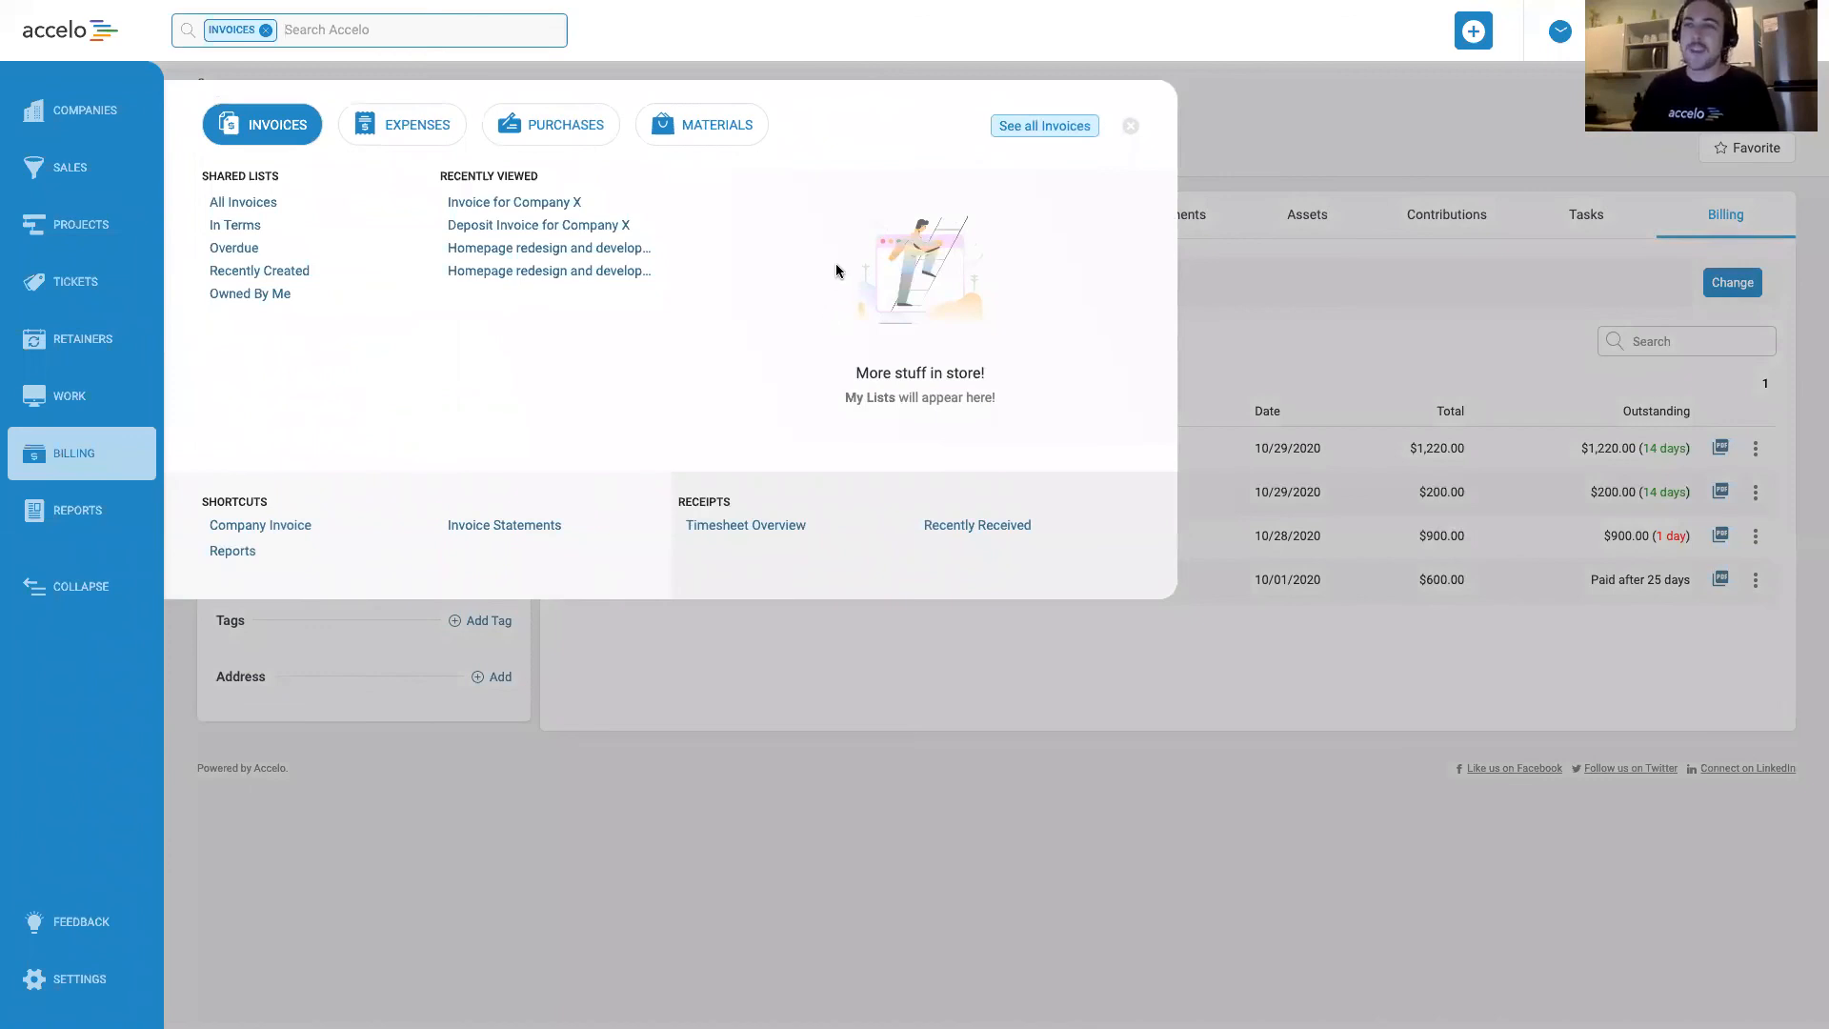
left_click(433, 396)
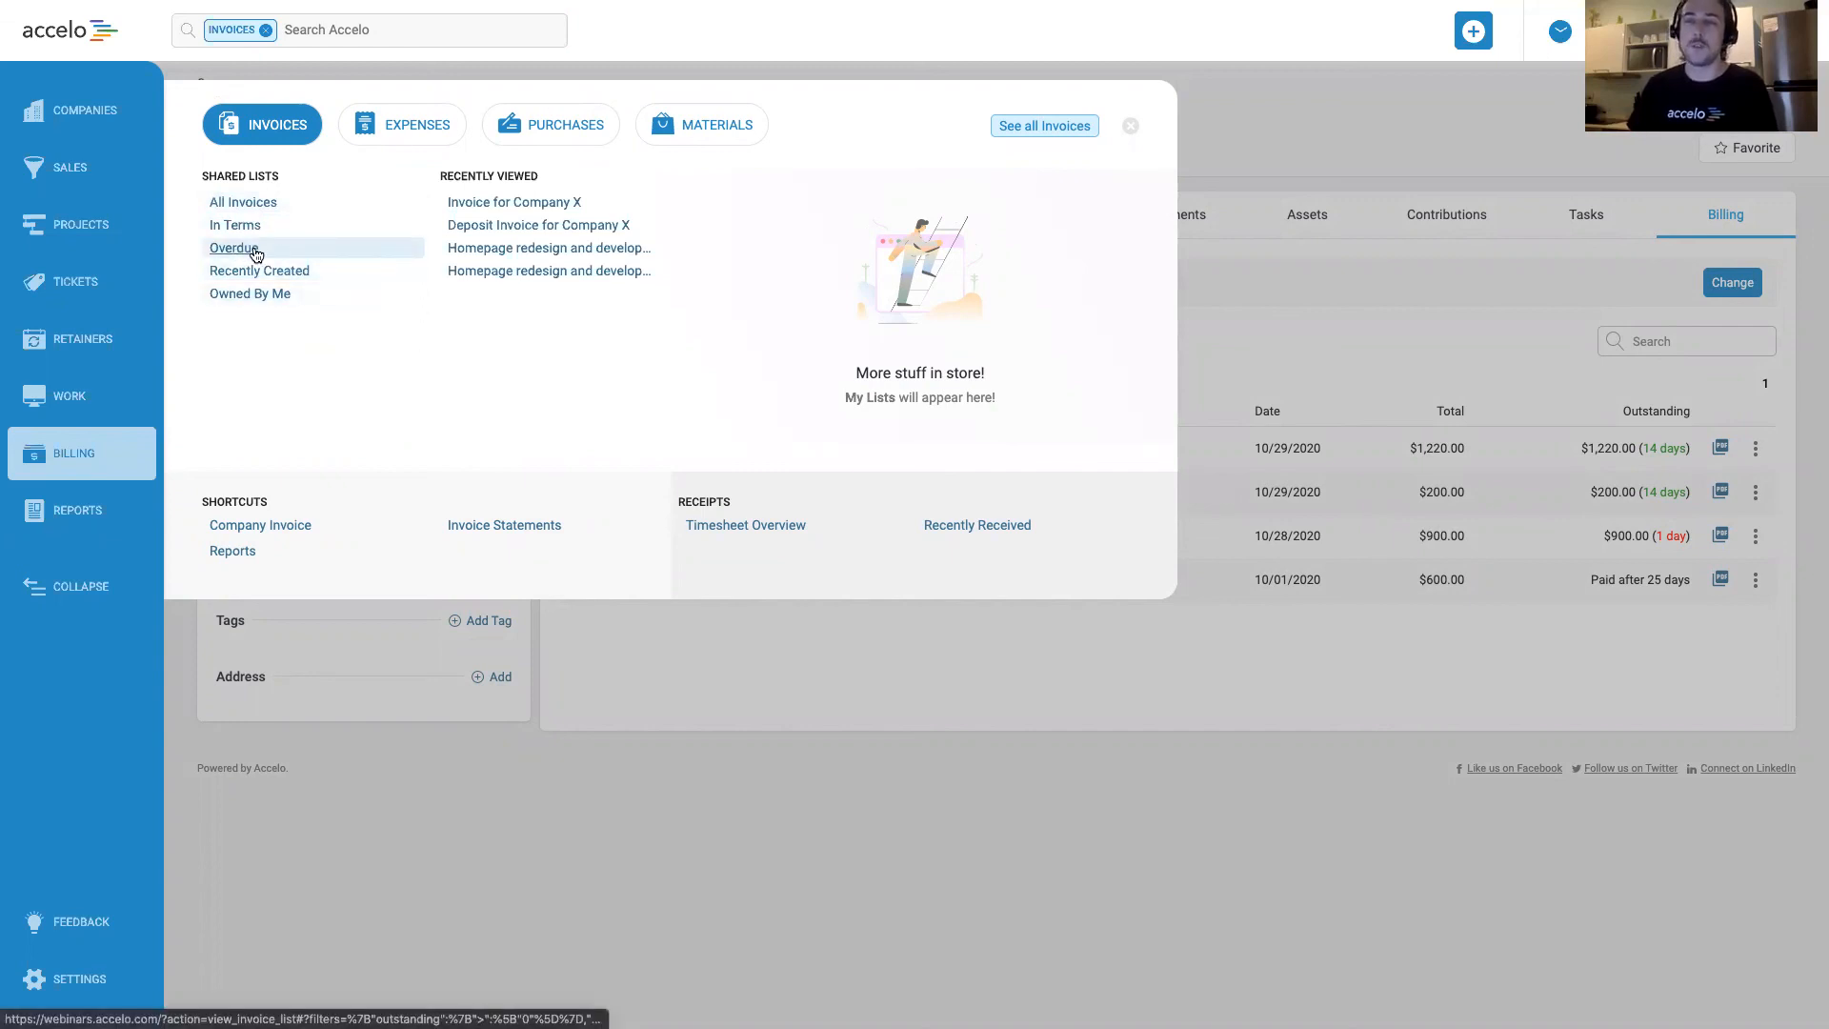
left_click(1045, 128)
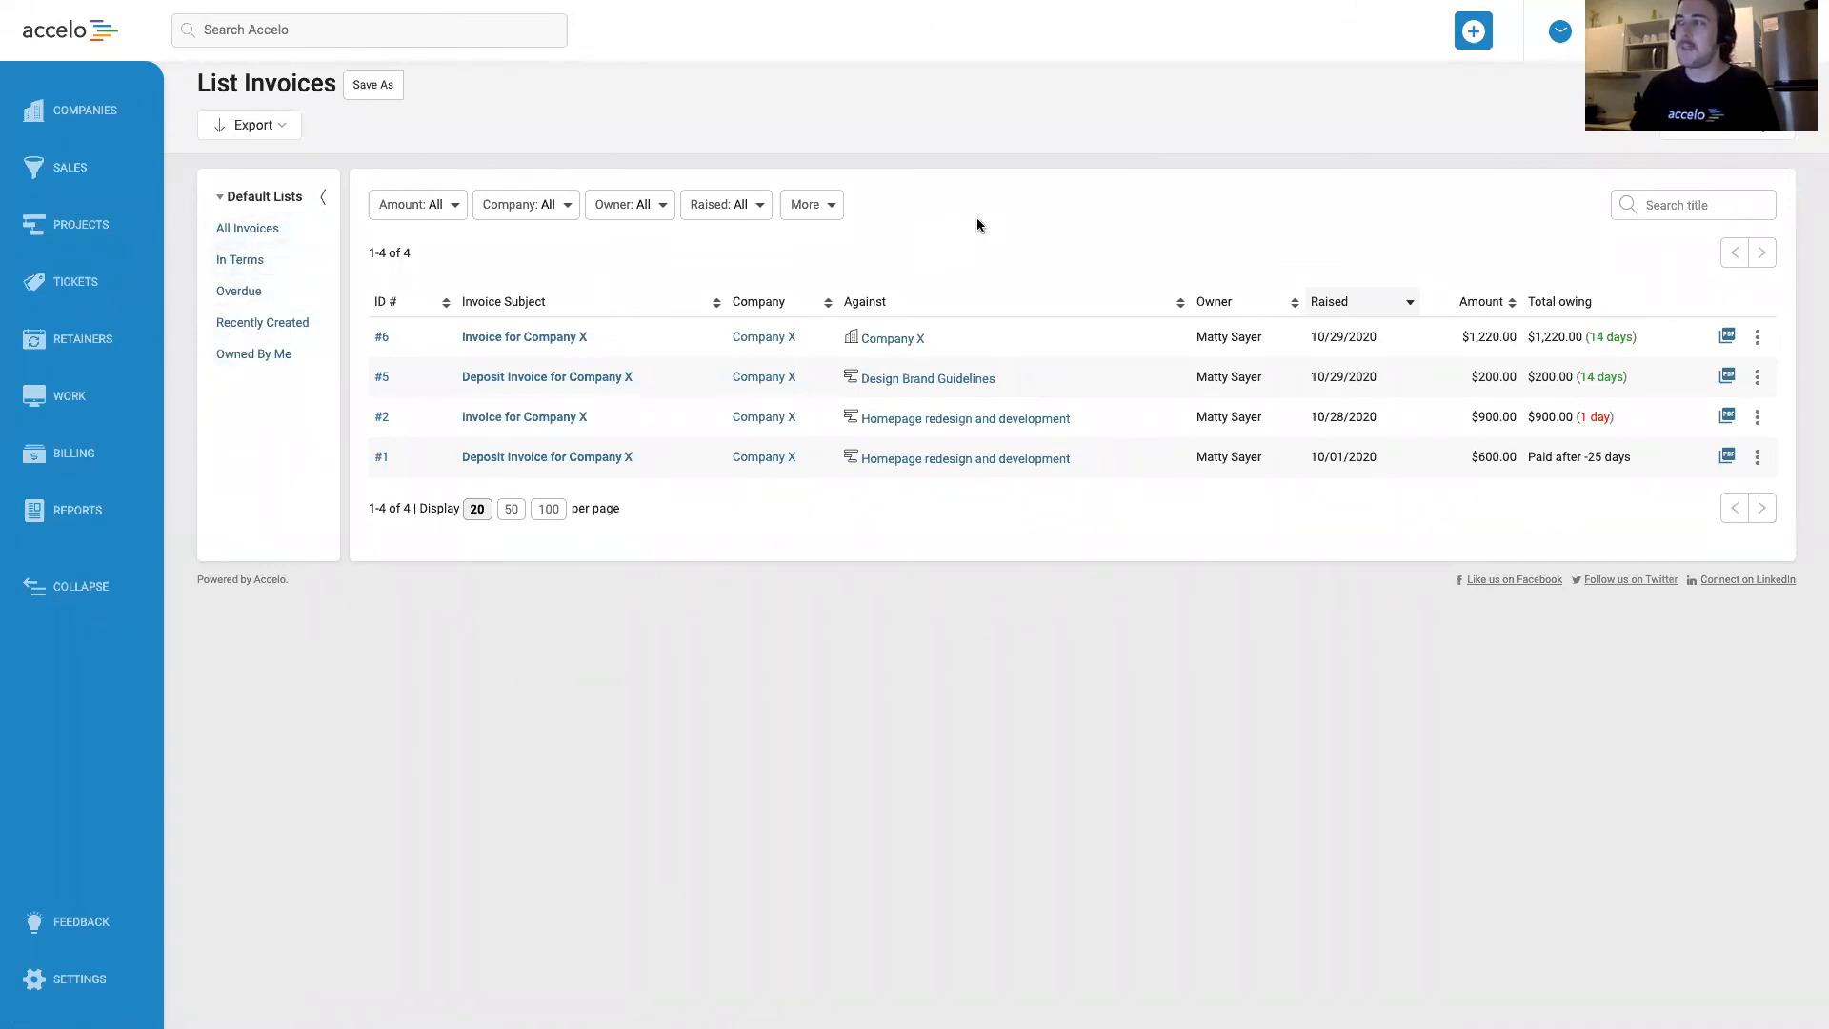
left_click(821, 208)
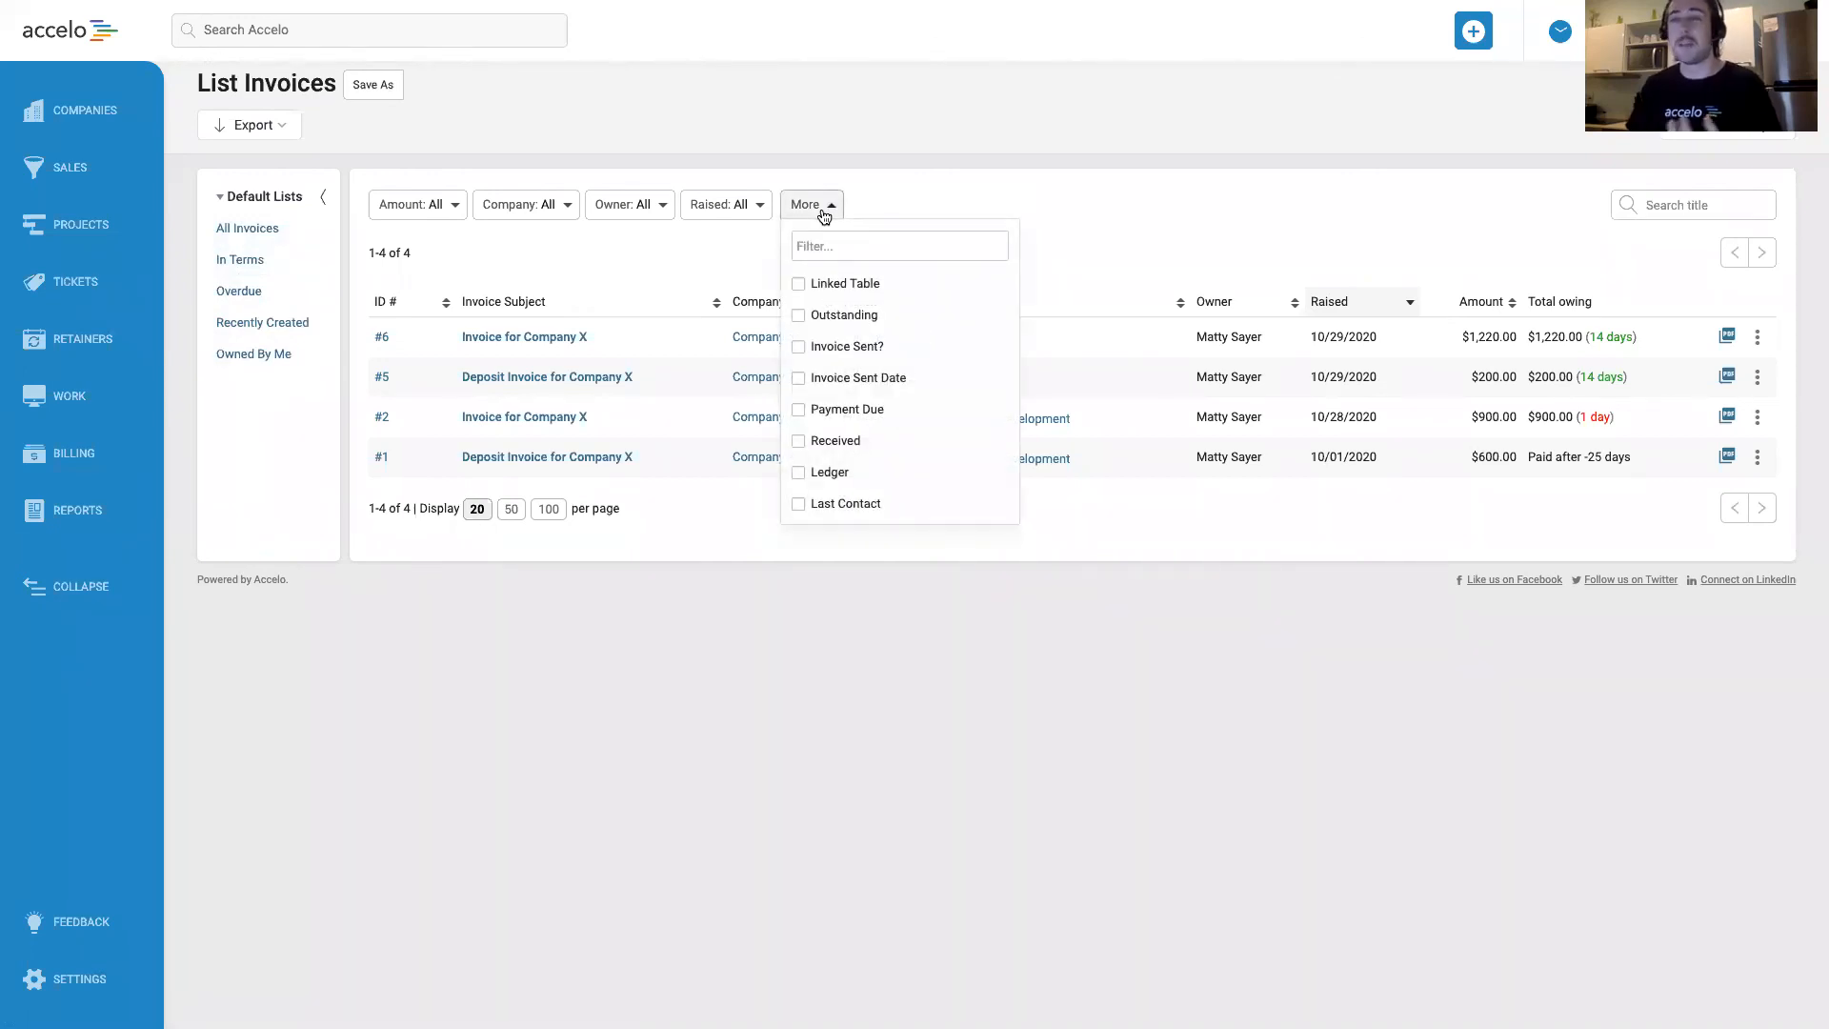
left_click(844, 351)
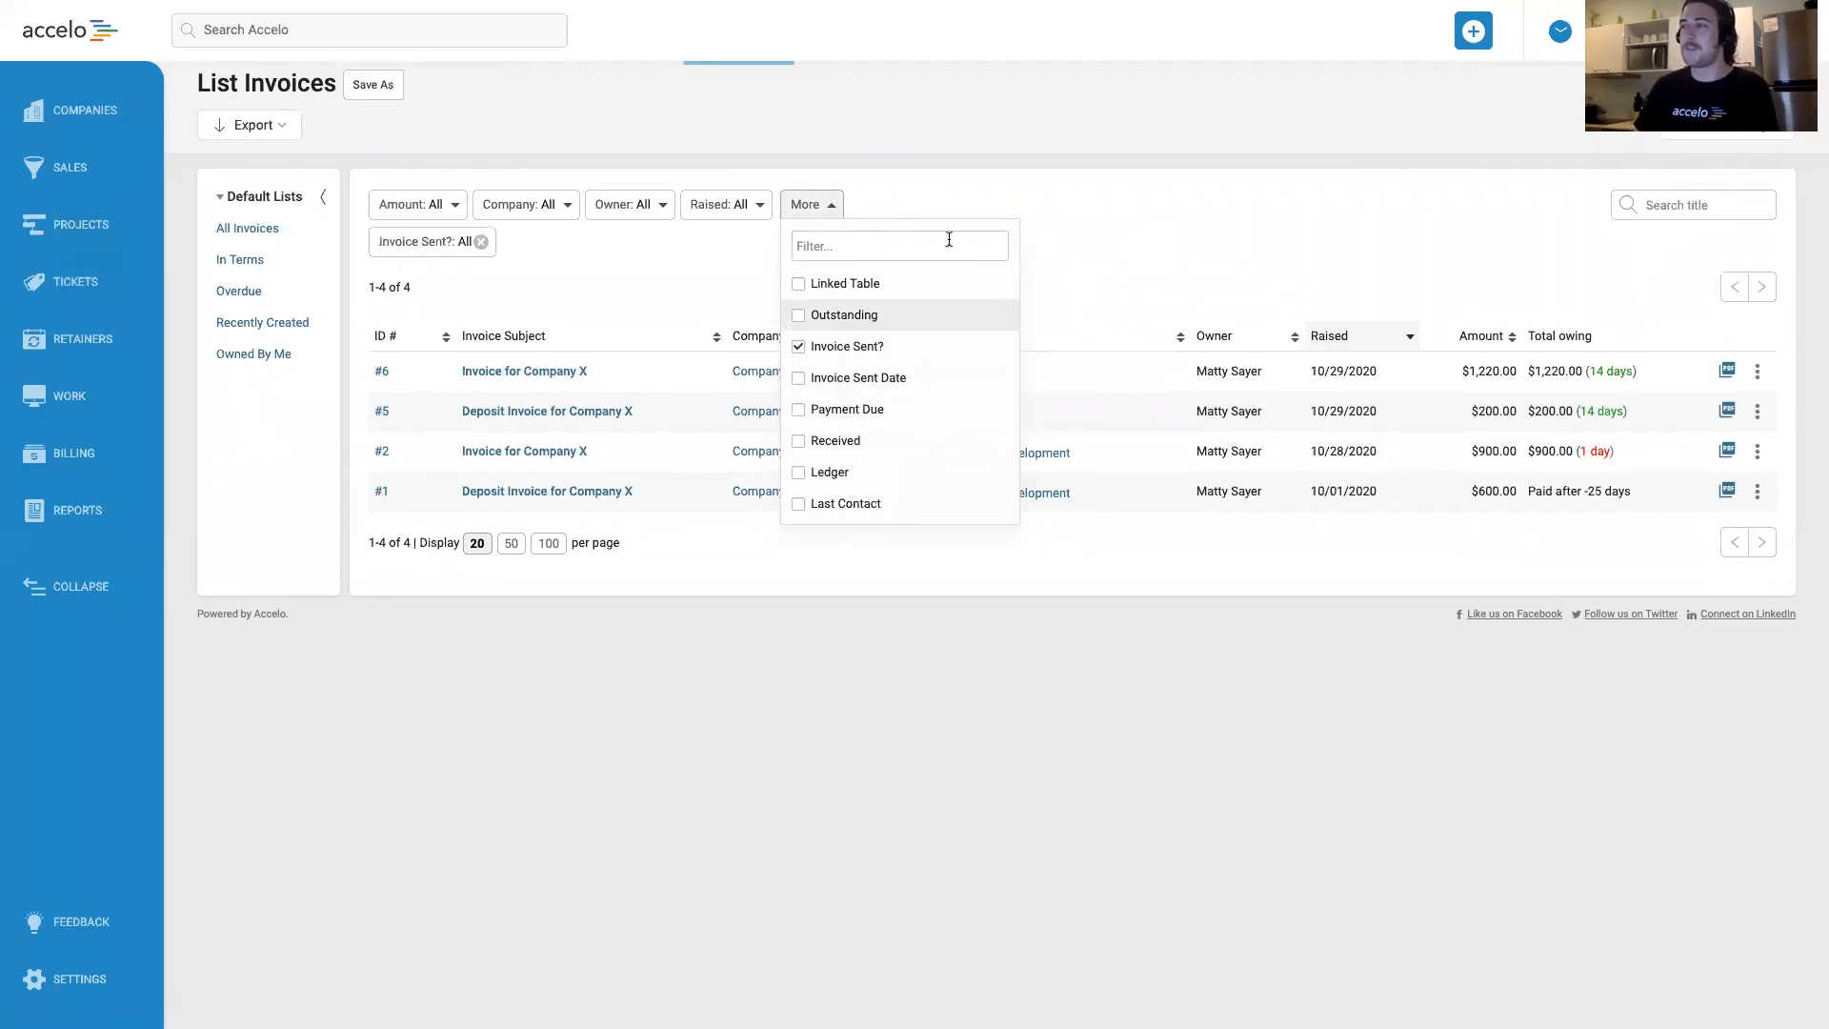
left_click(971, 199)
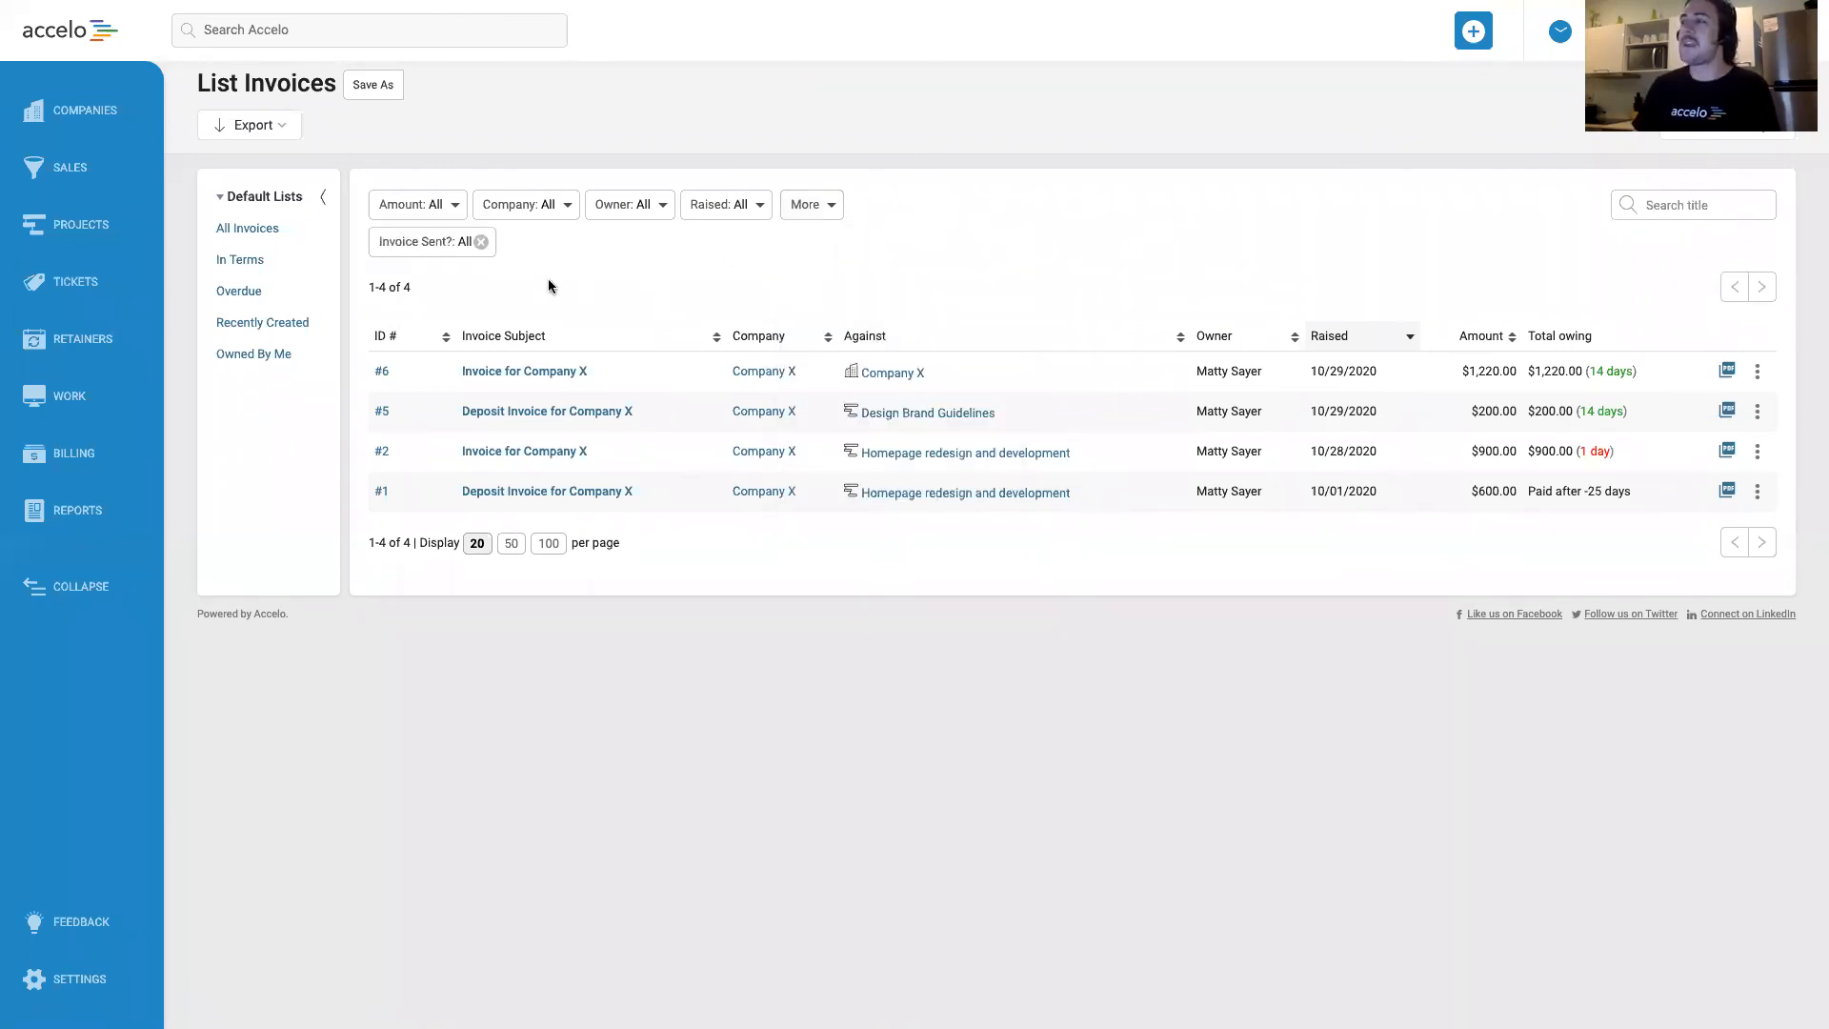
left_click(444, 243)
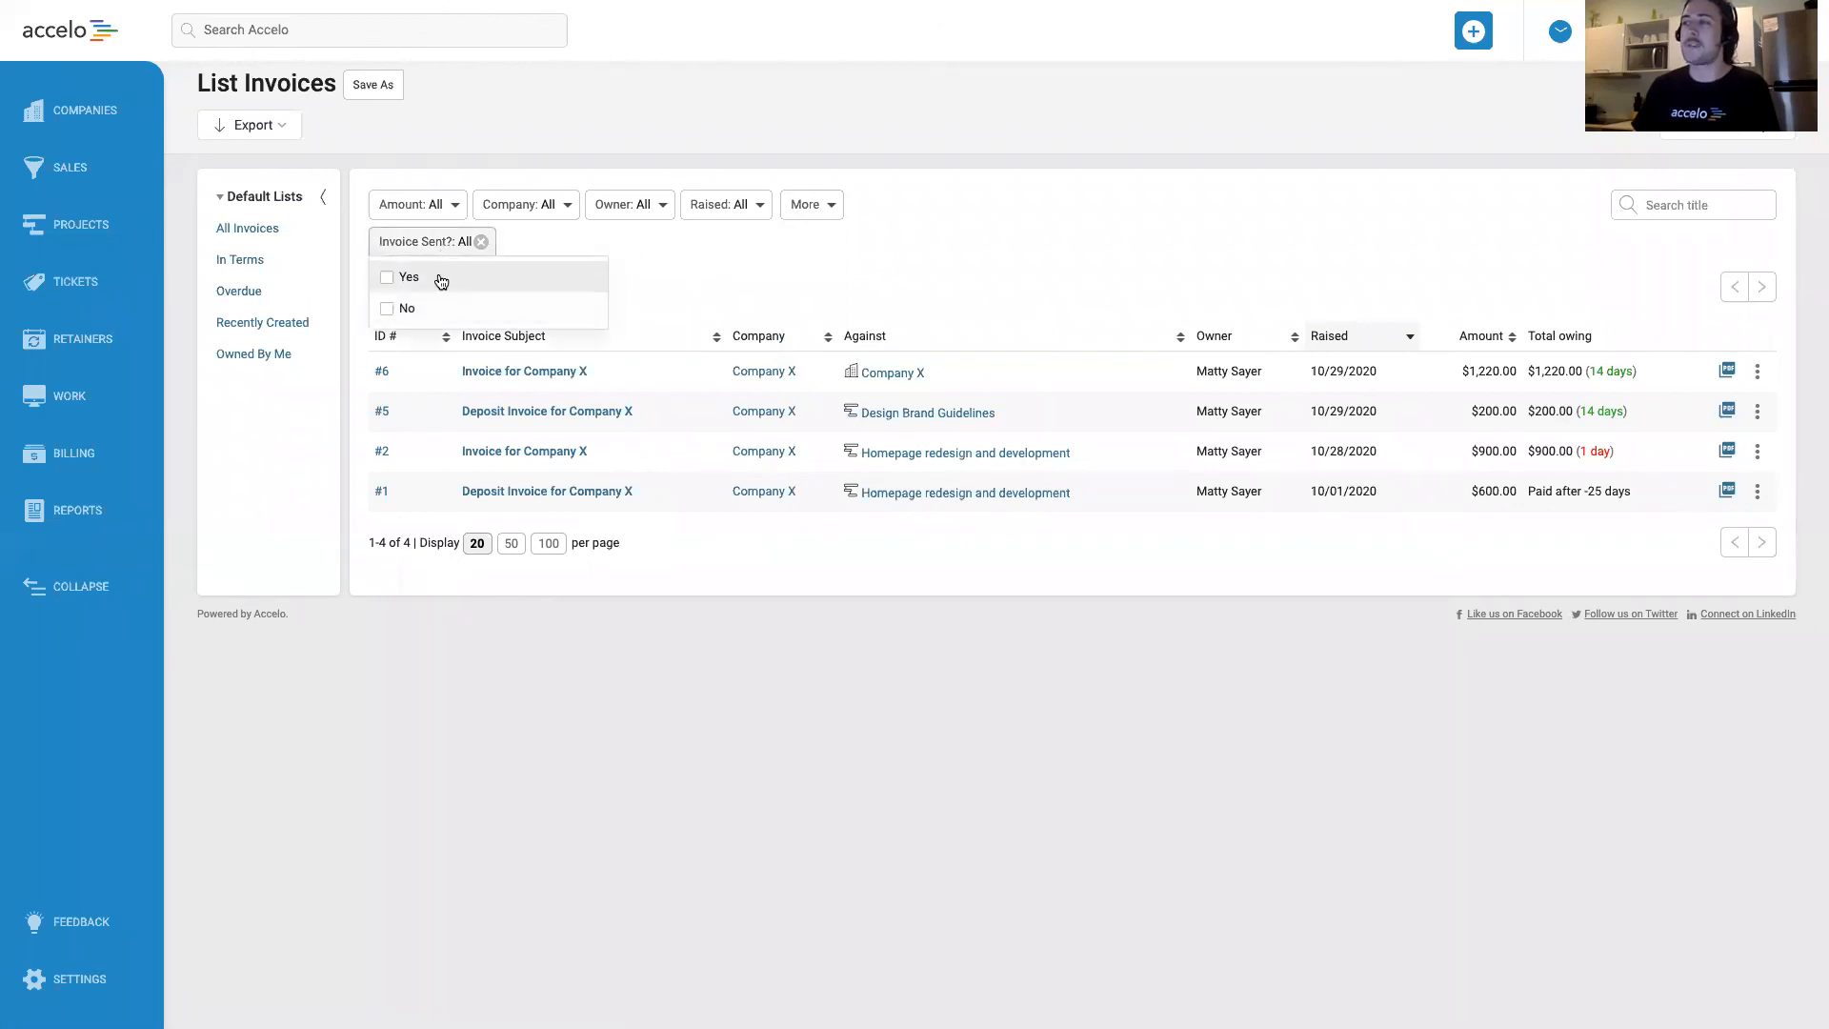
left_click(421, 315)
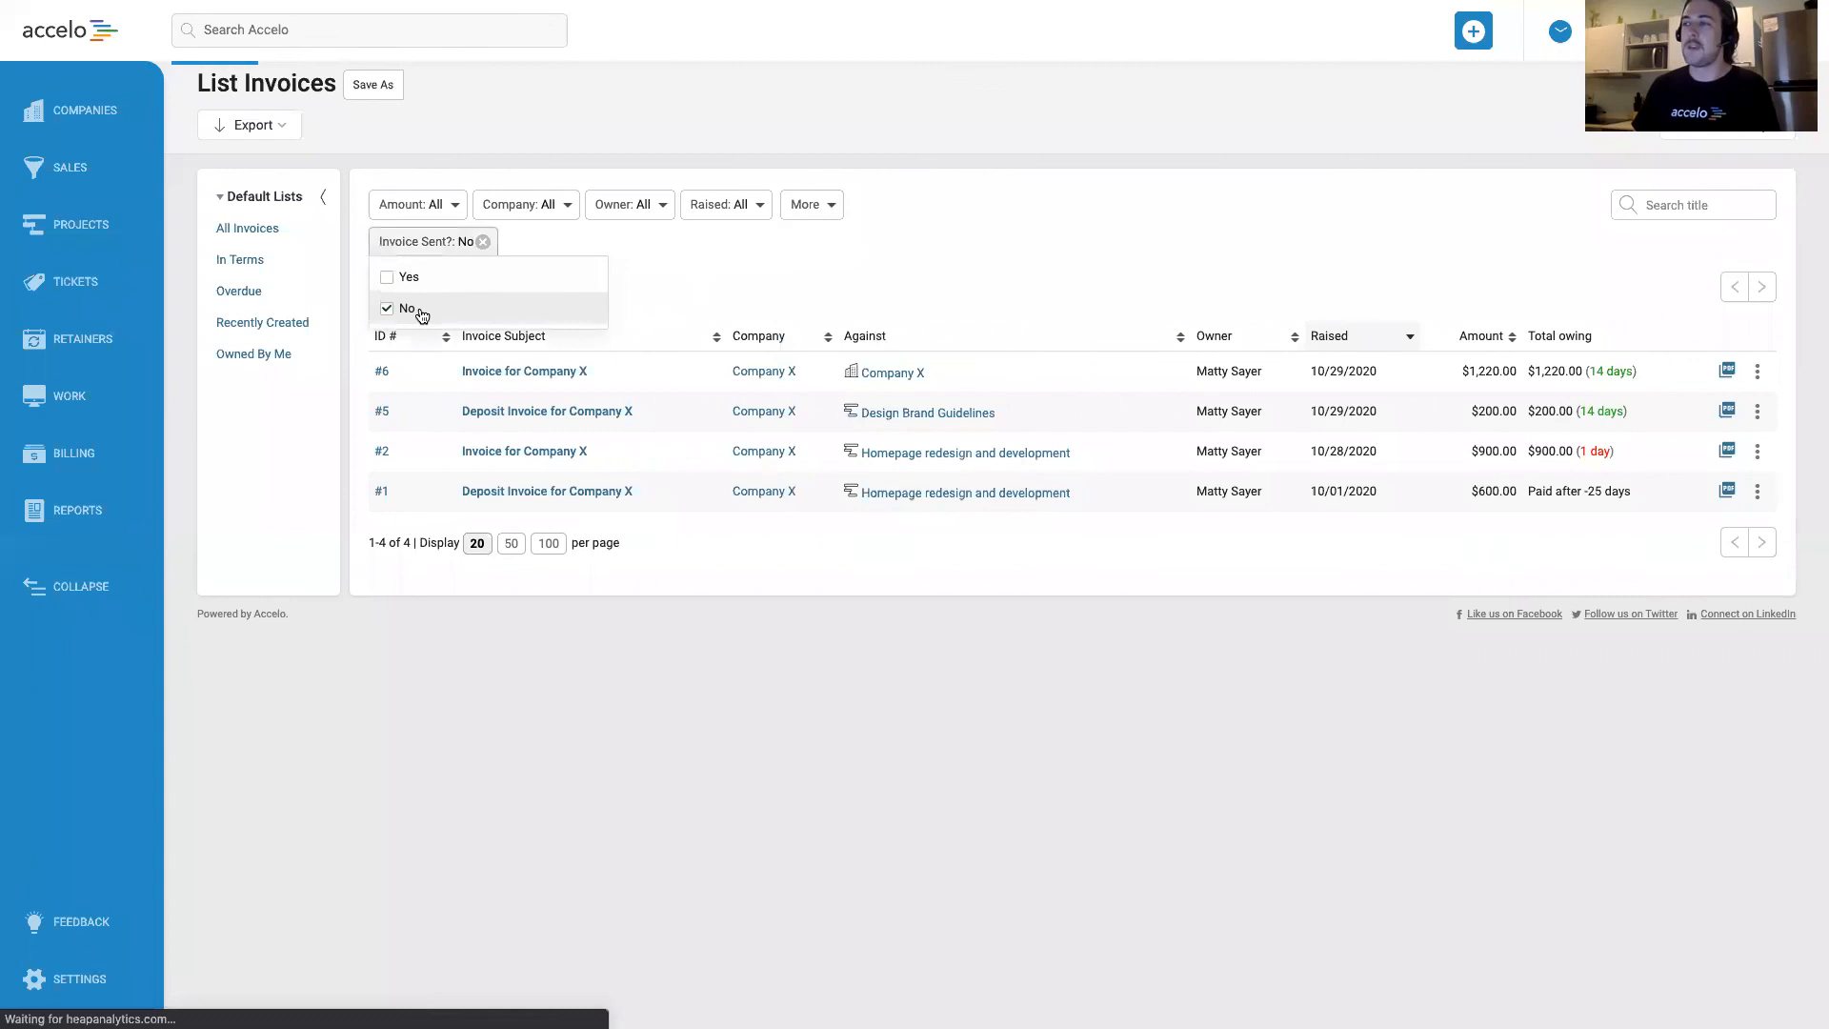
left_click(421, 316)
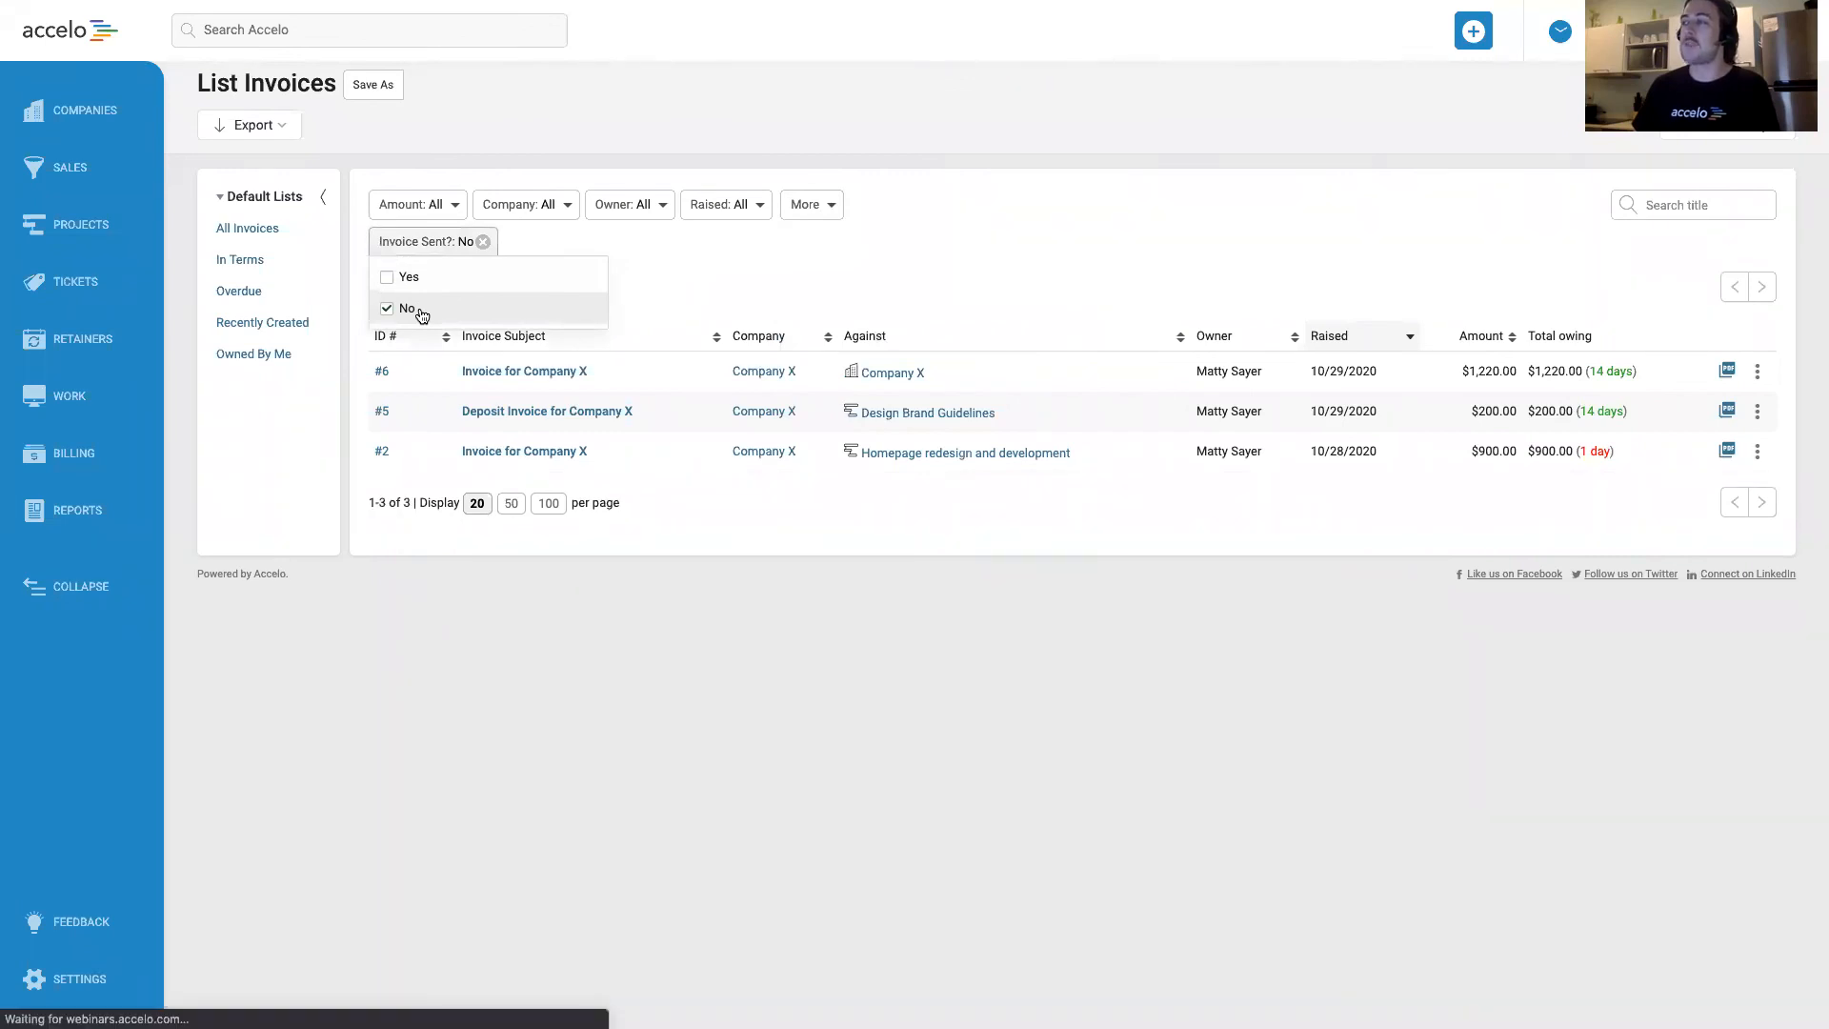
left_click(421, 316)
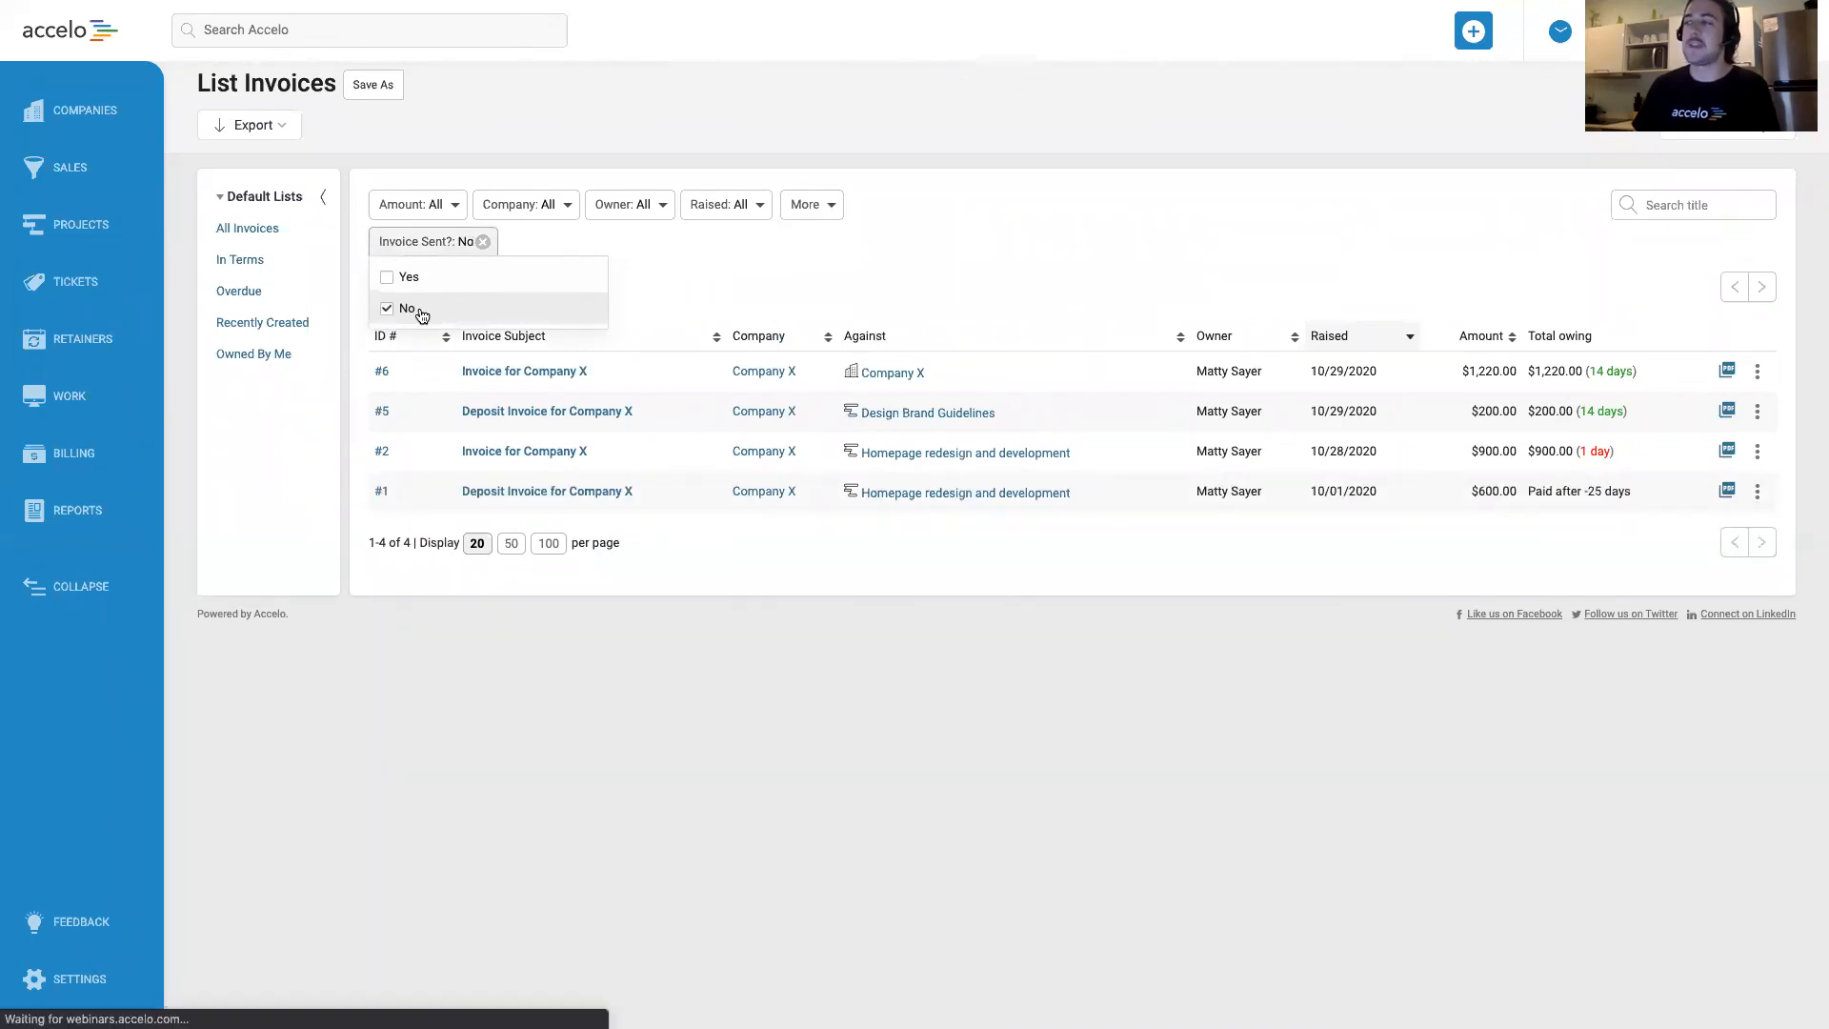
Save the filtered invoice list as a new shared filter titled Unsent Invoices.
left_click(371, 86)
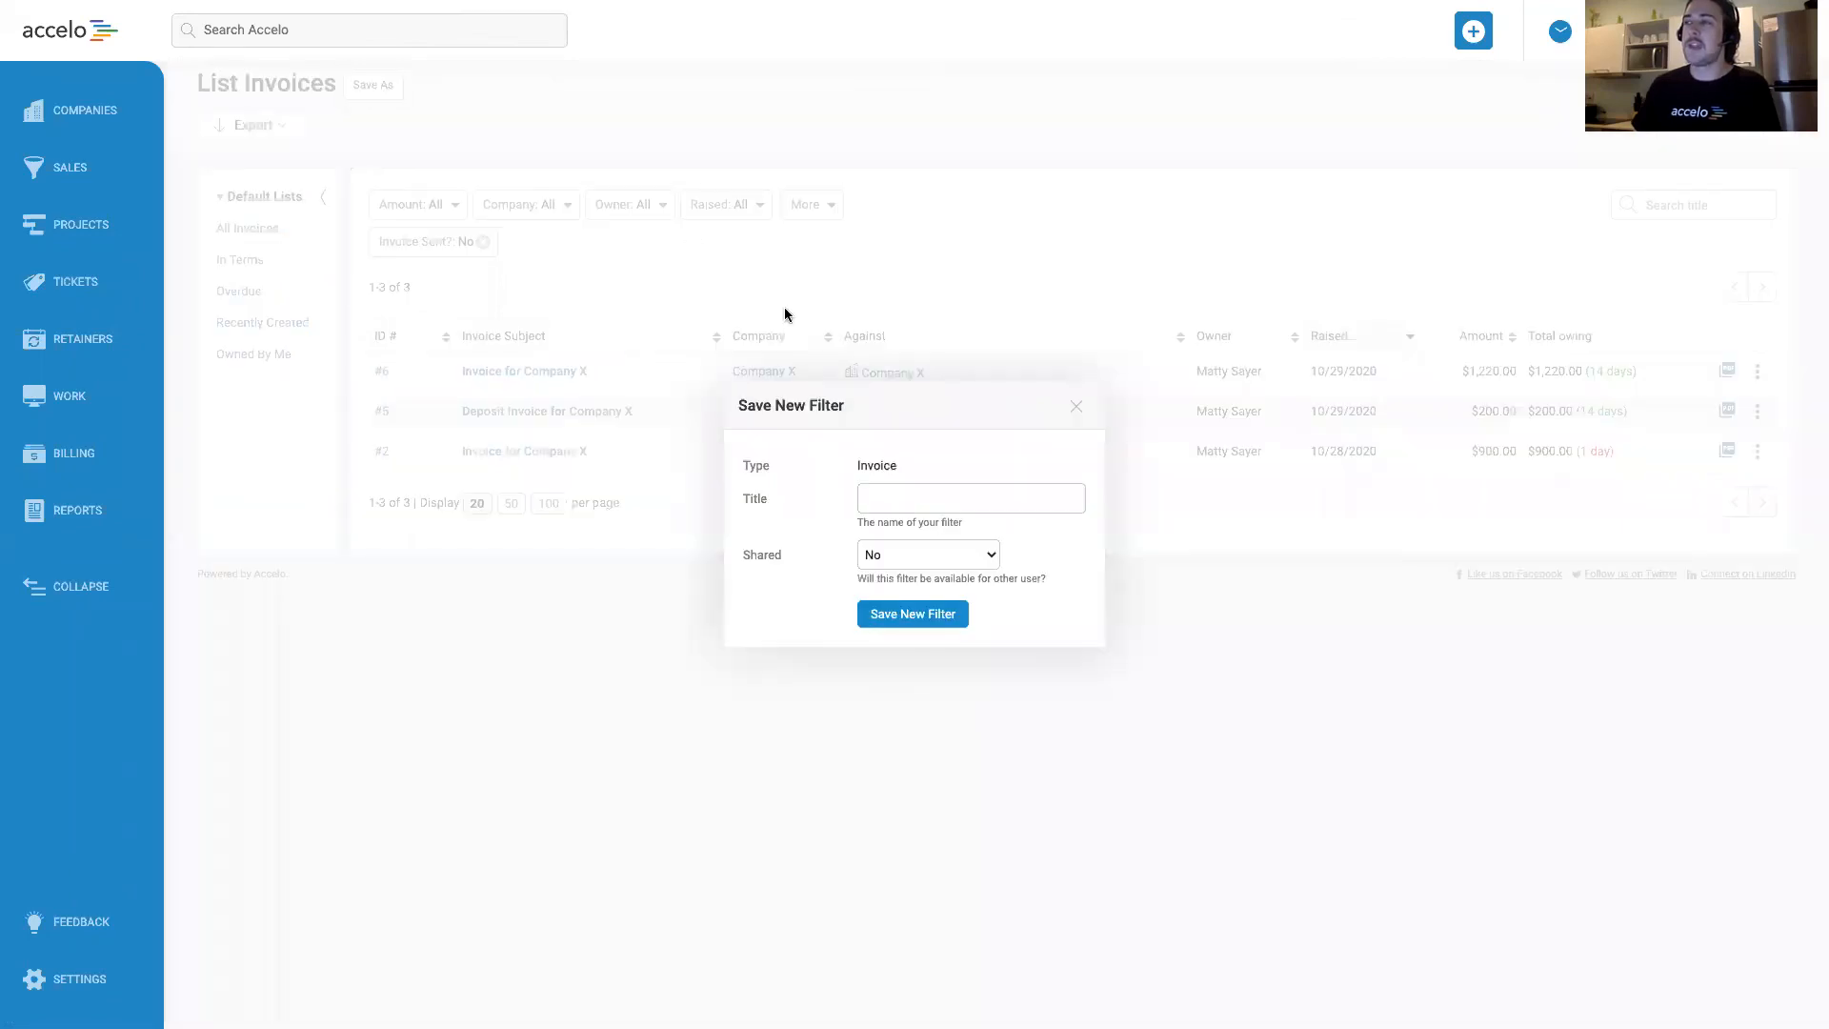
left_click(967, 499)
type("u")
key("BackSpace")
type("Unsent Invoices")
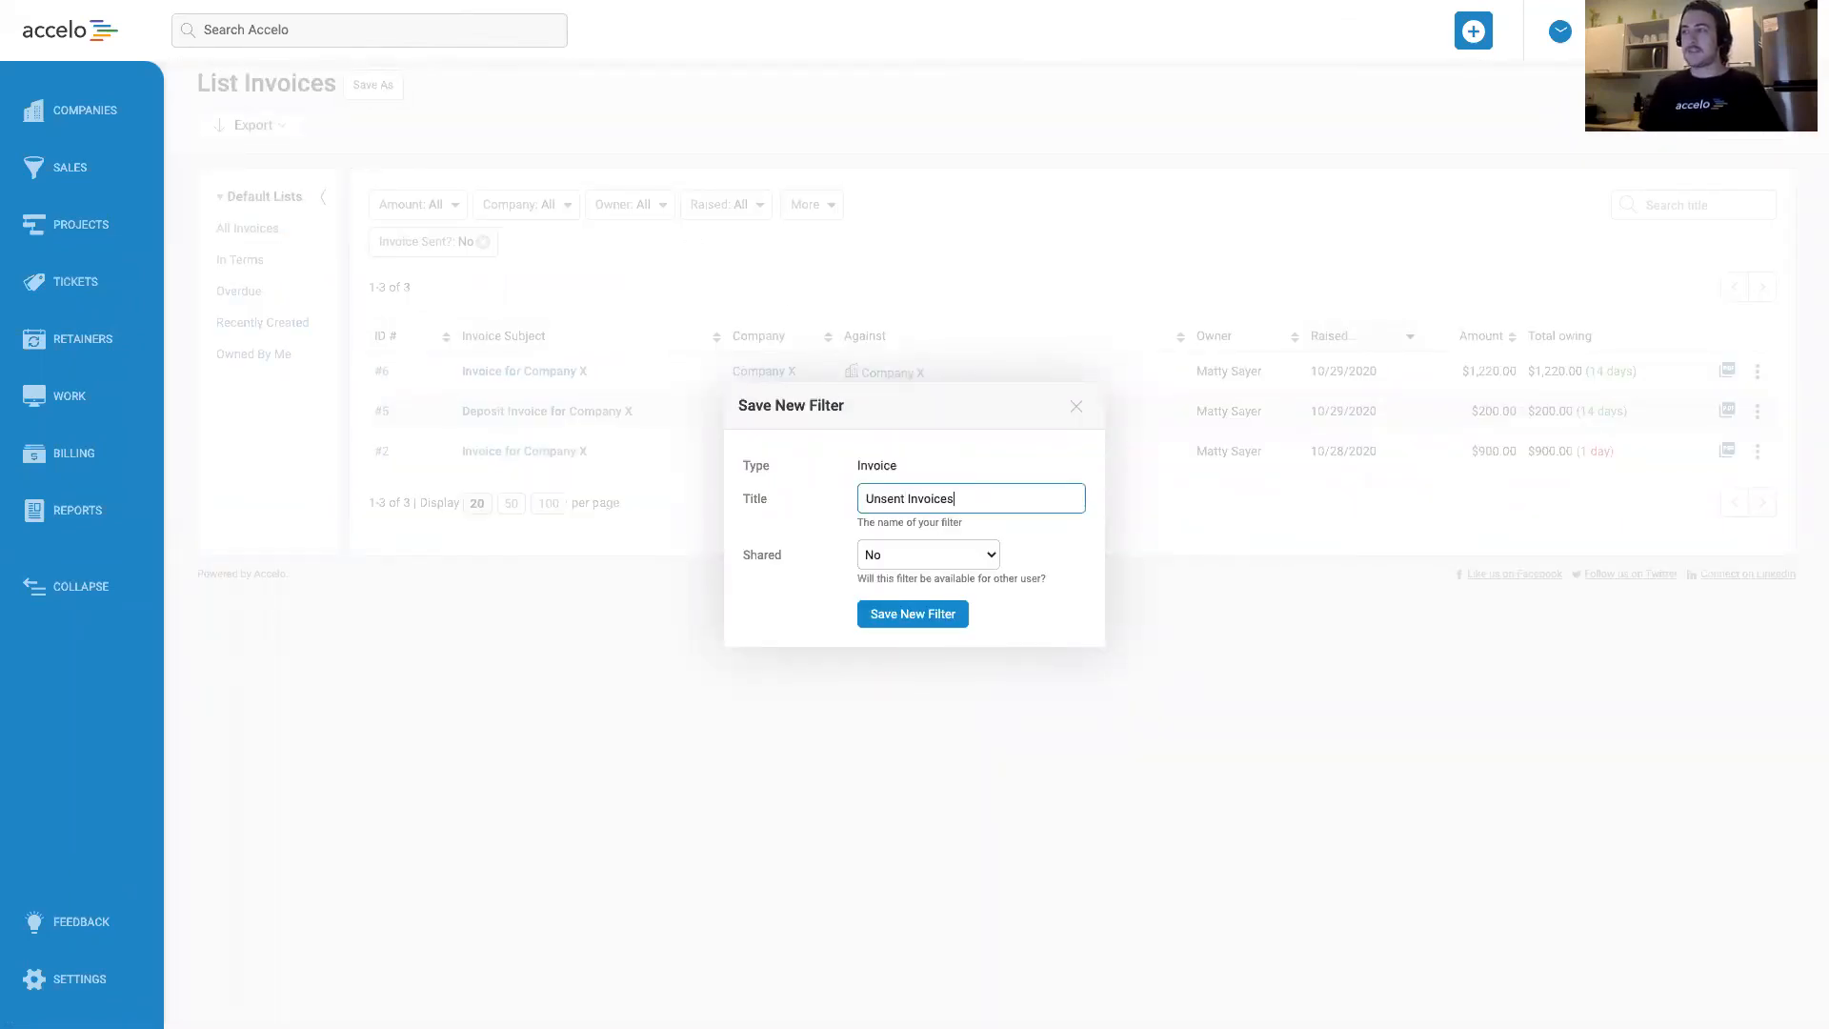
left_click(958, 554)
left_click(943, 570)
left_click(928, 613)
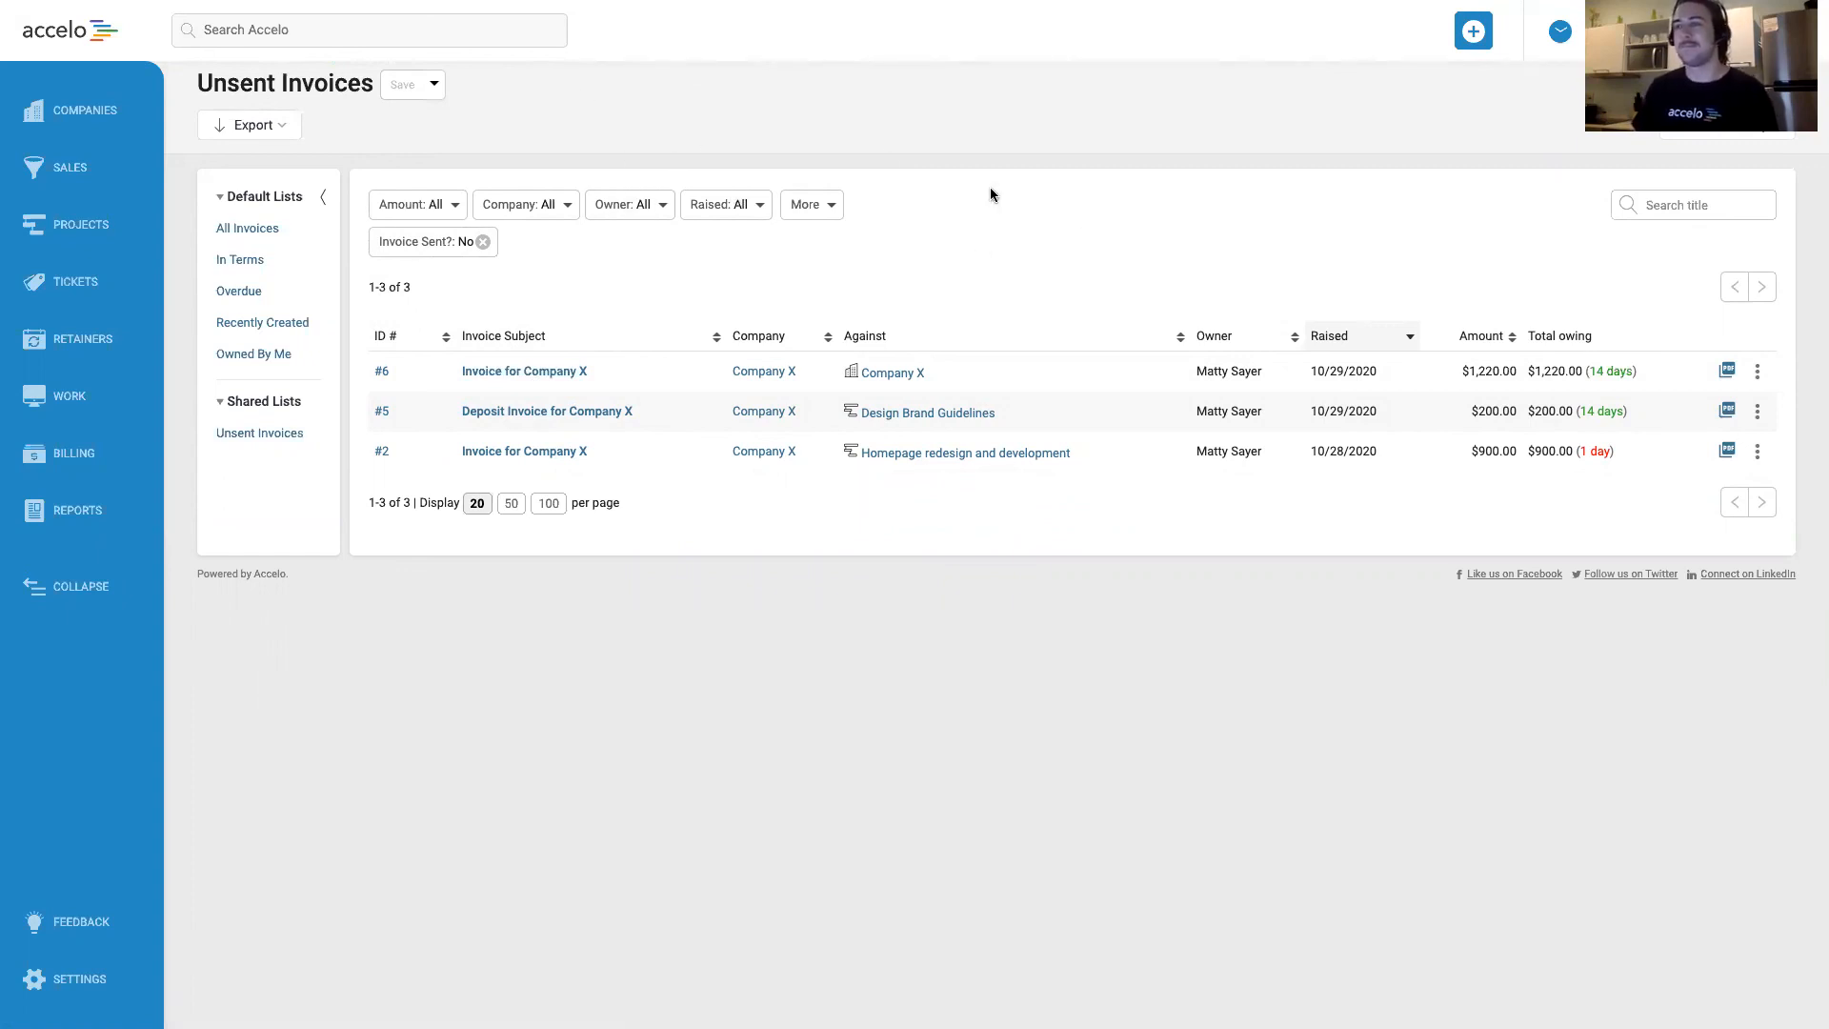
key("ctrl+Left")
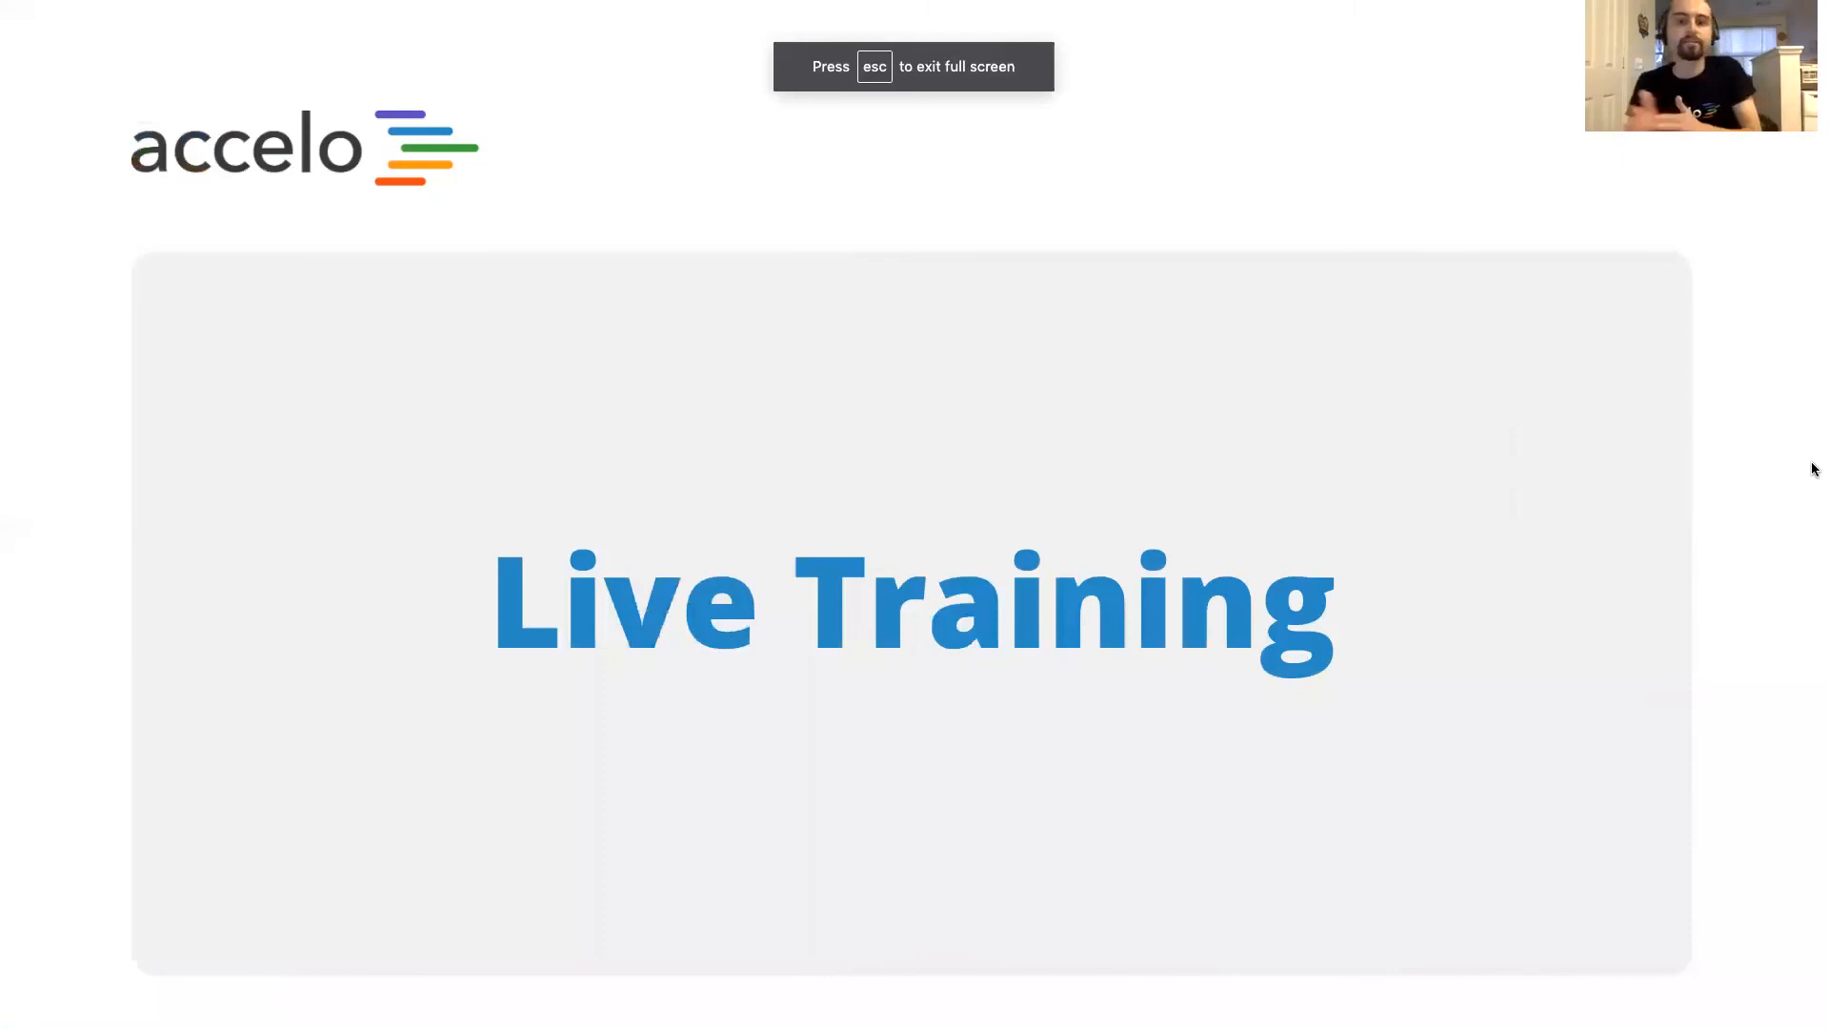
key("Right")
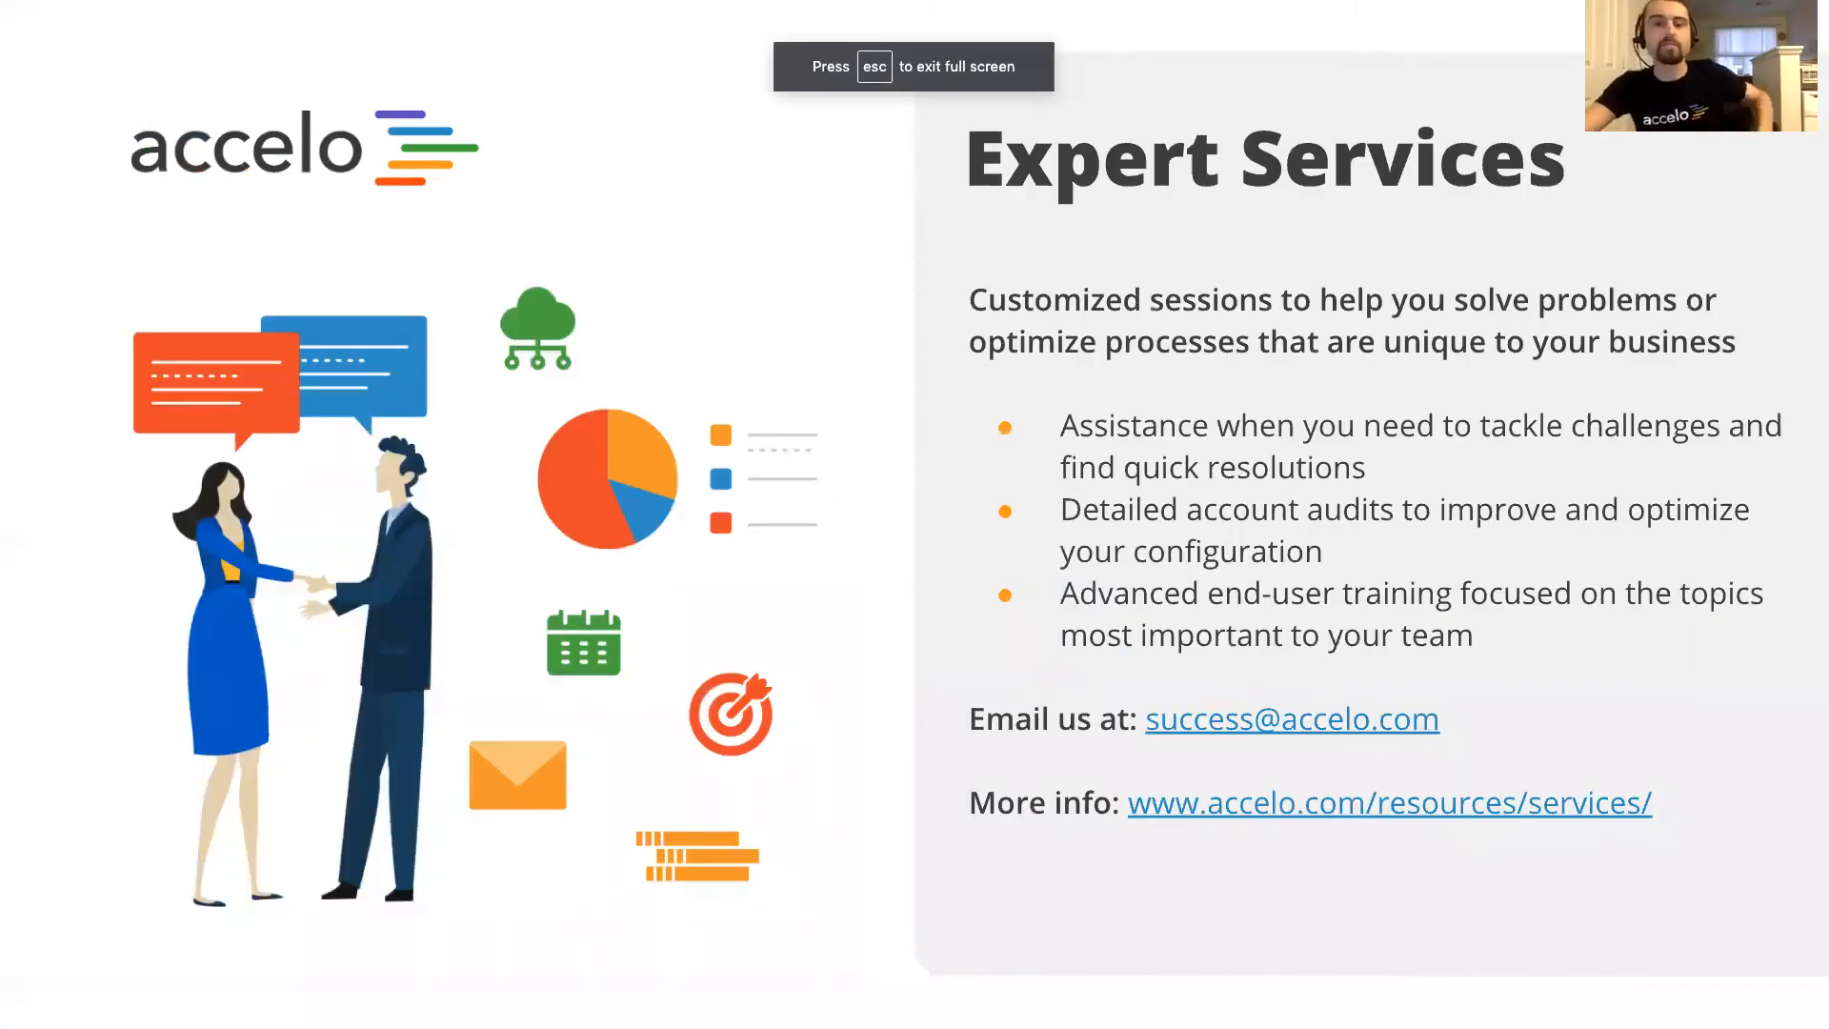
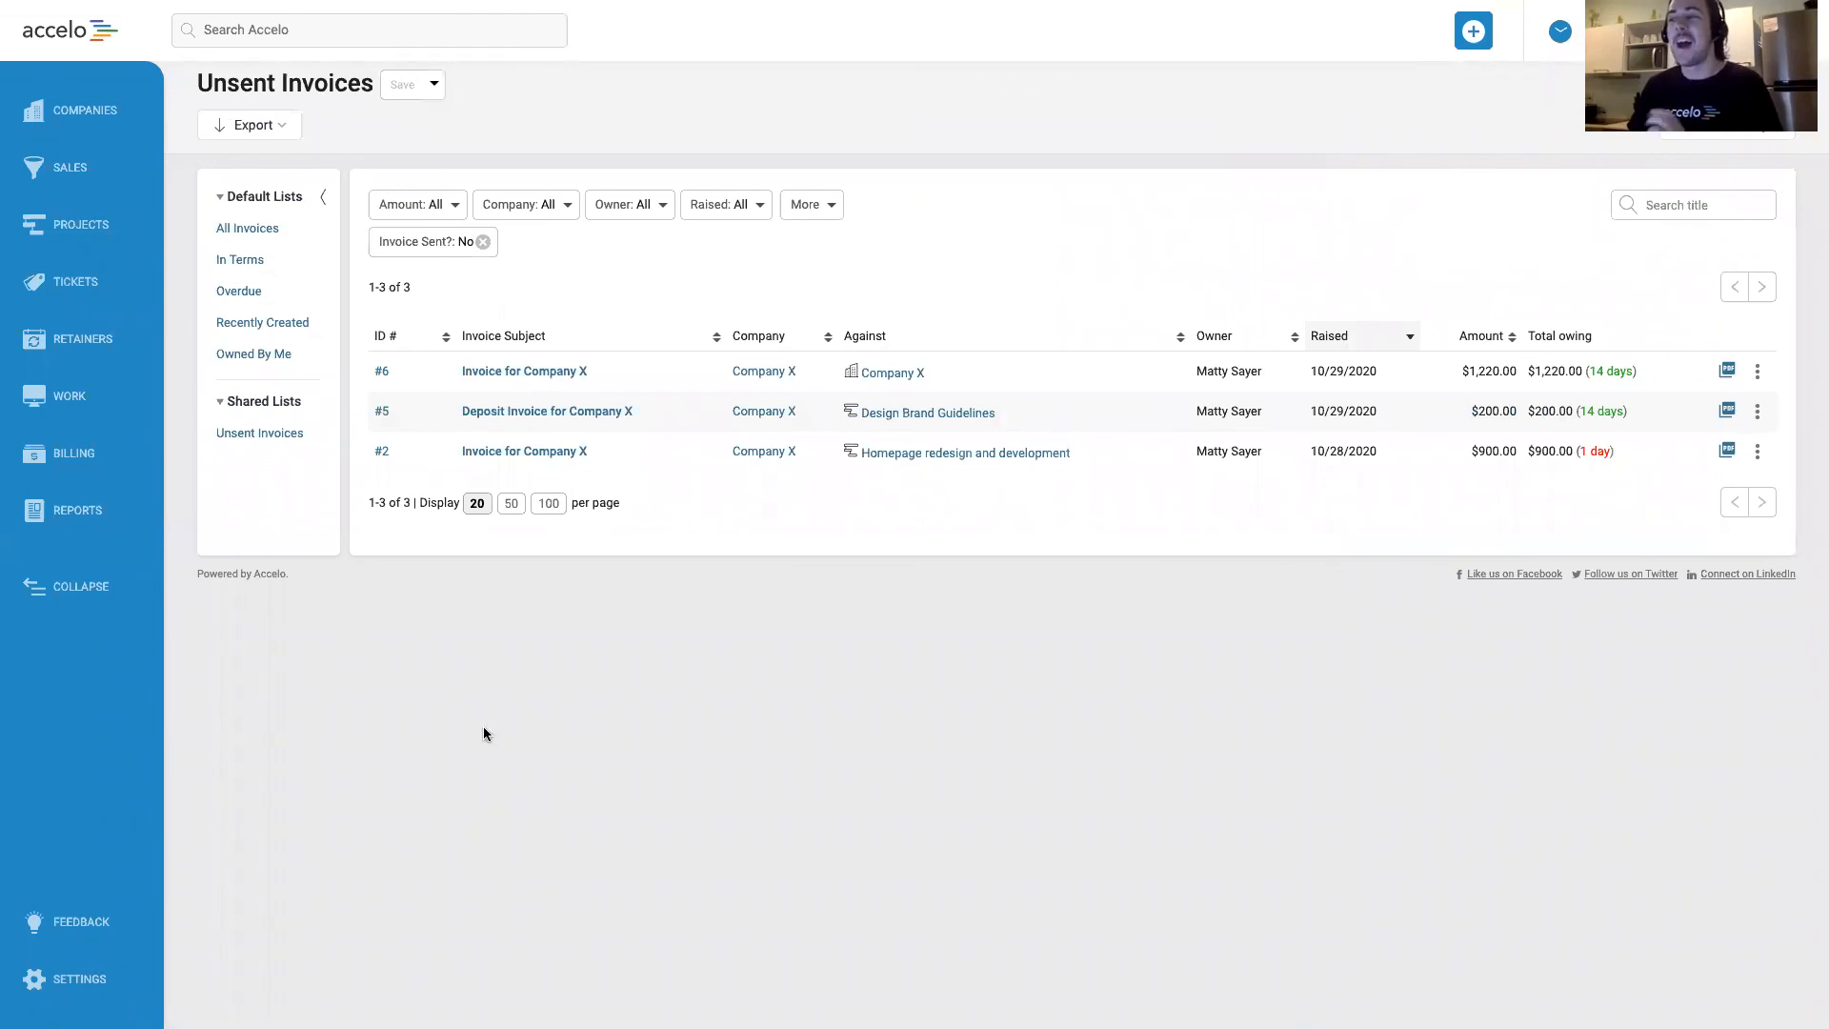
Open the Pre-Paid Monthly Work retainer type for editing in the retainer configuration settings.
left_click(95, 341)
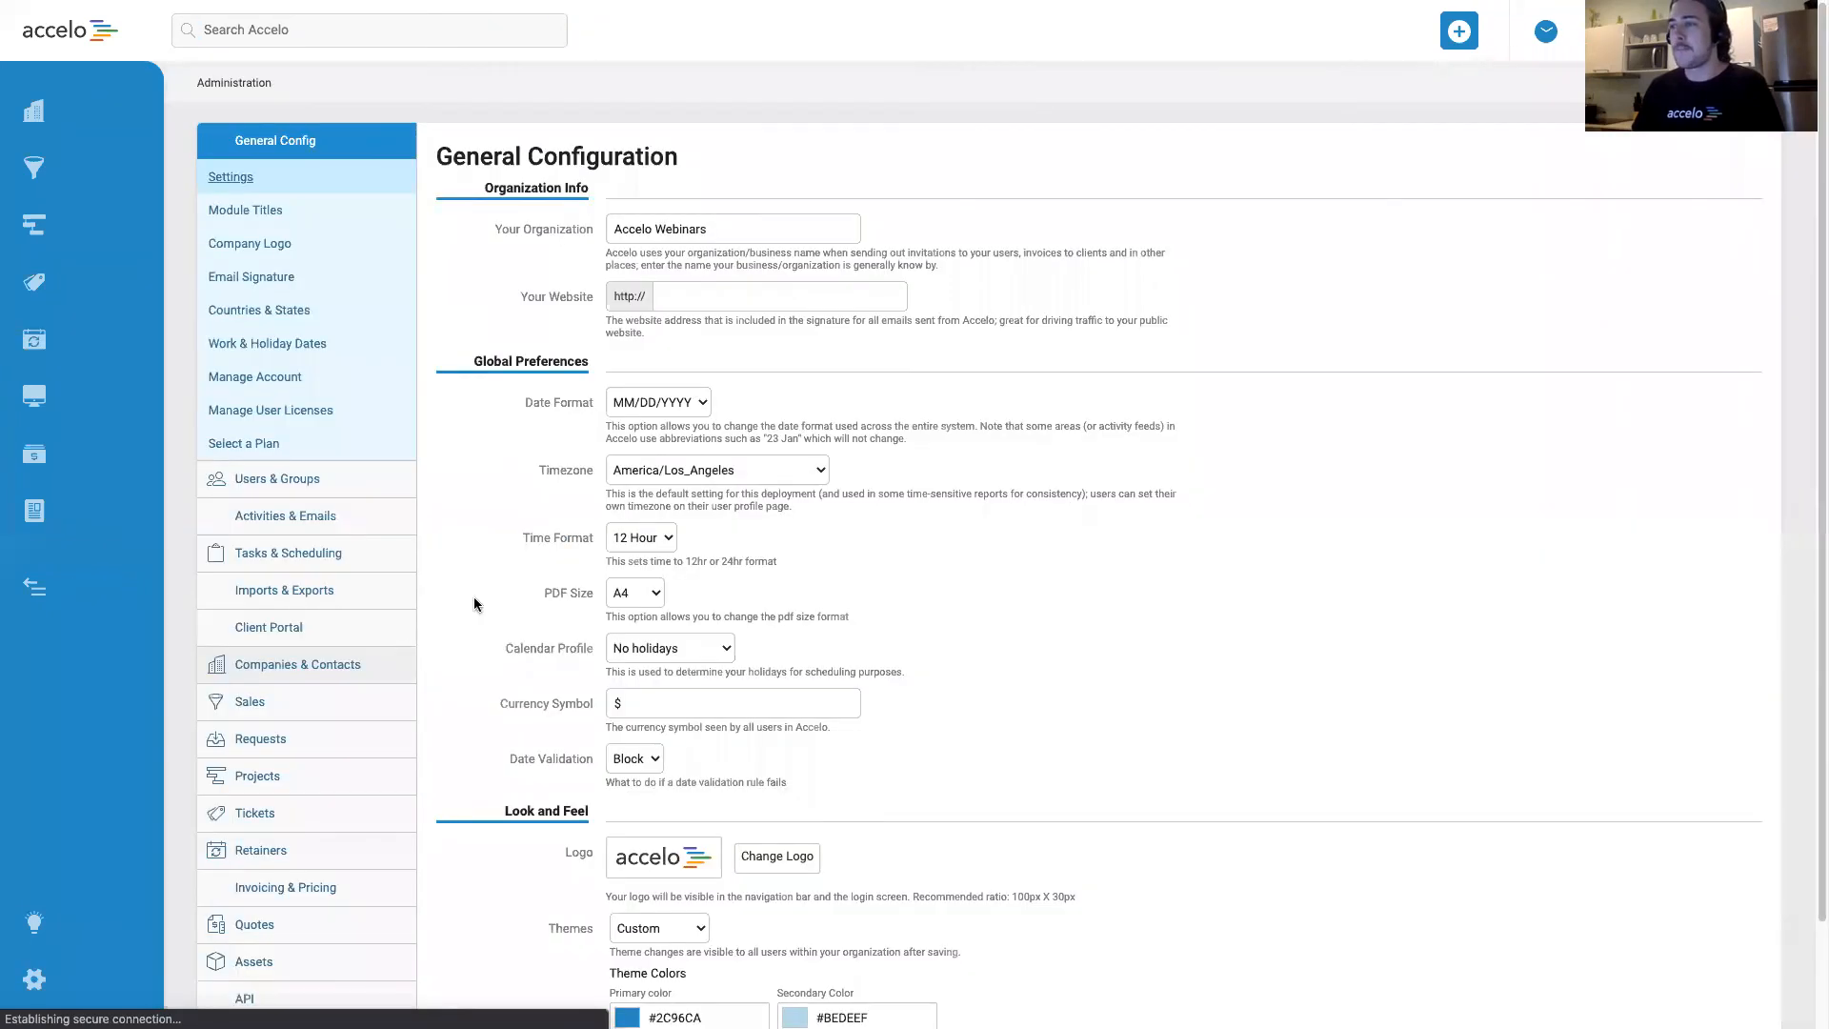
left_click(319, 839)
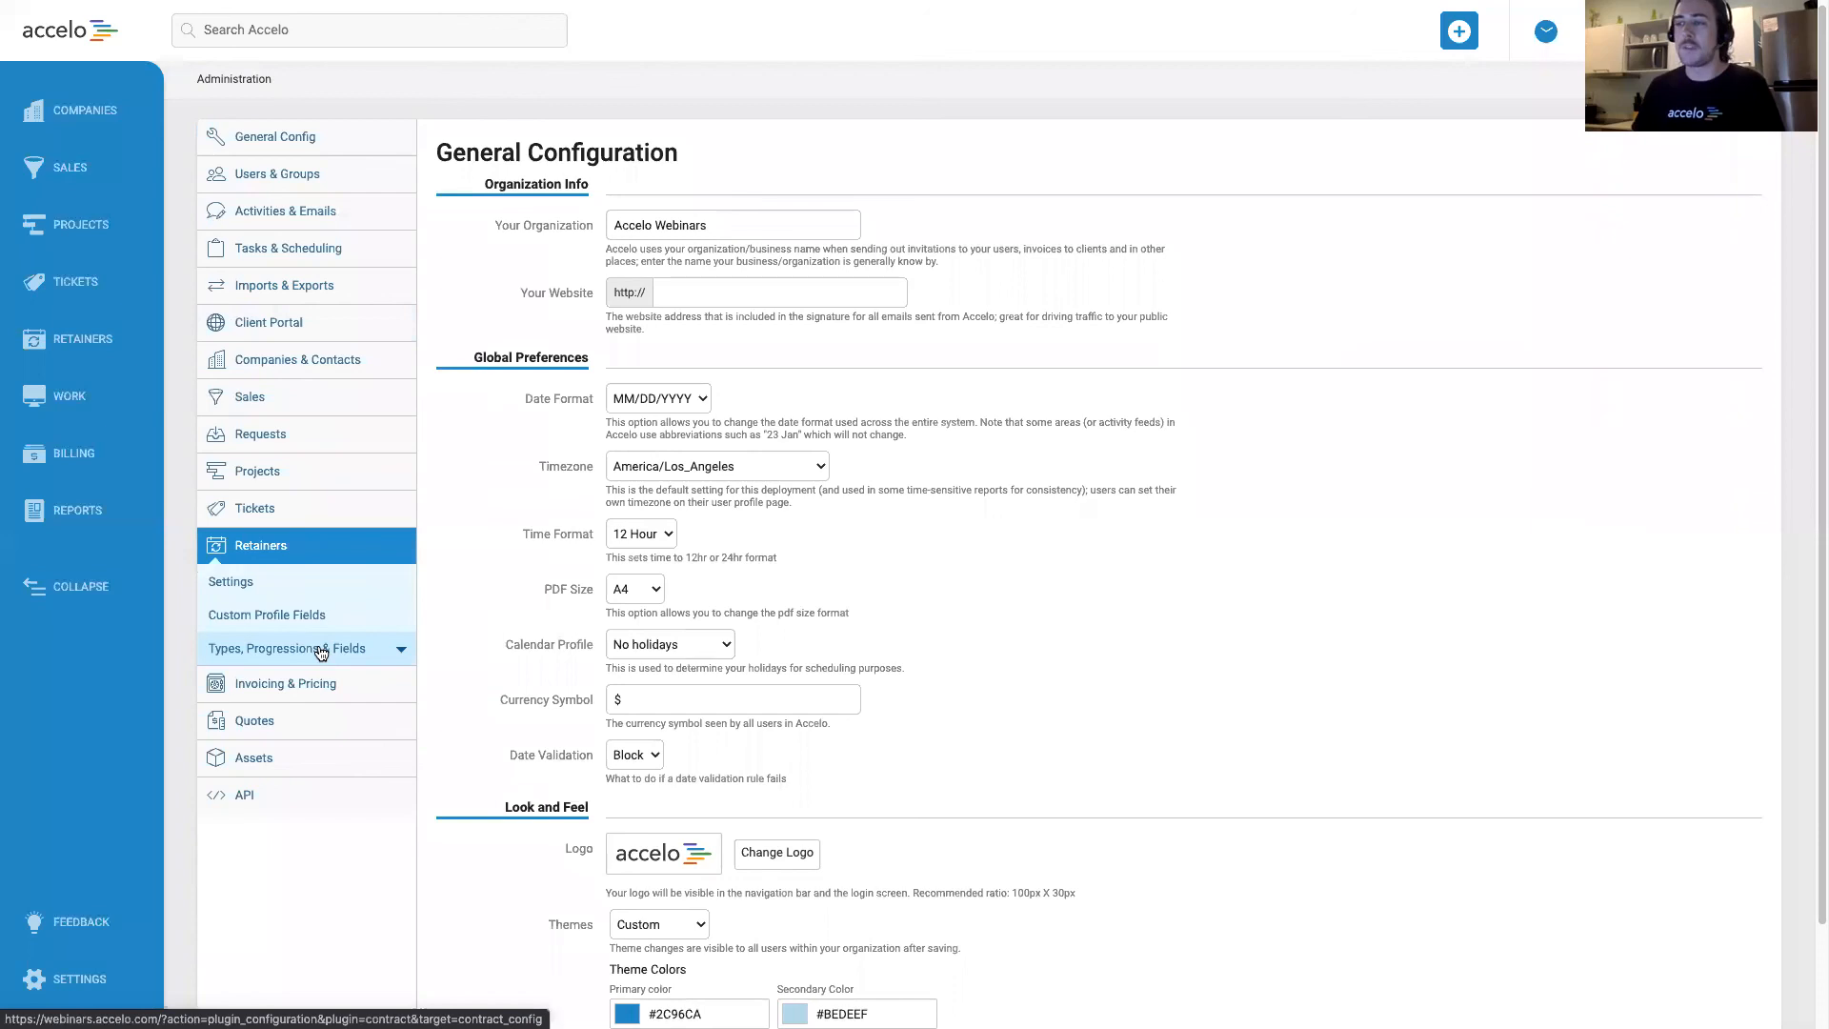
left_click(321, 651)
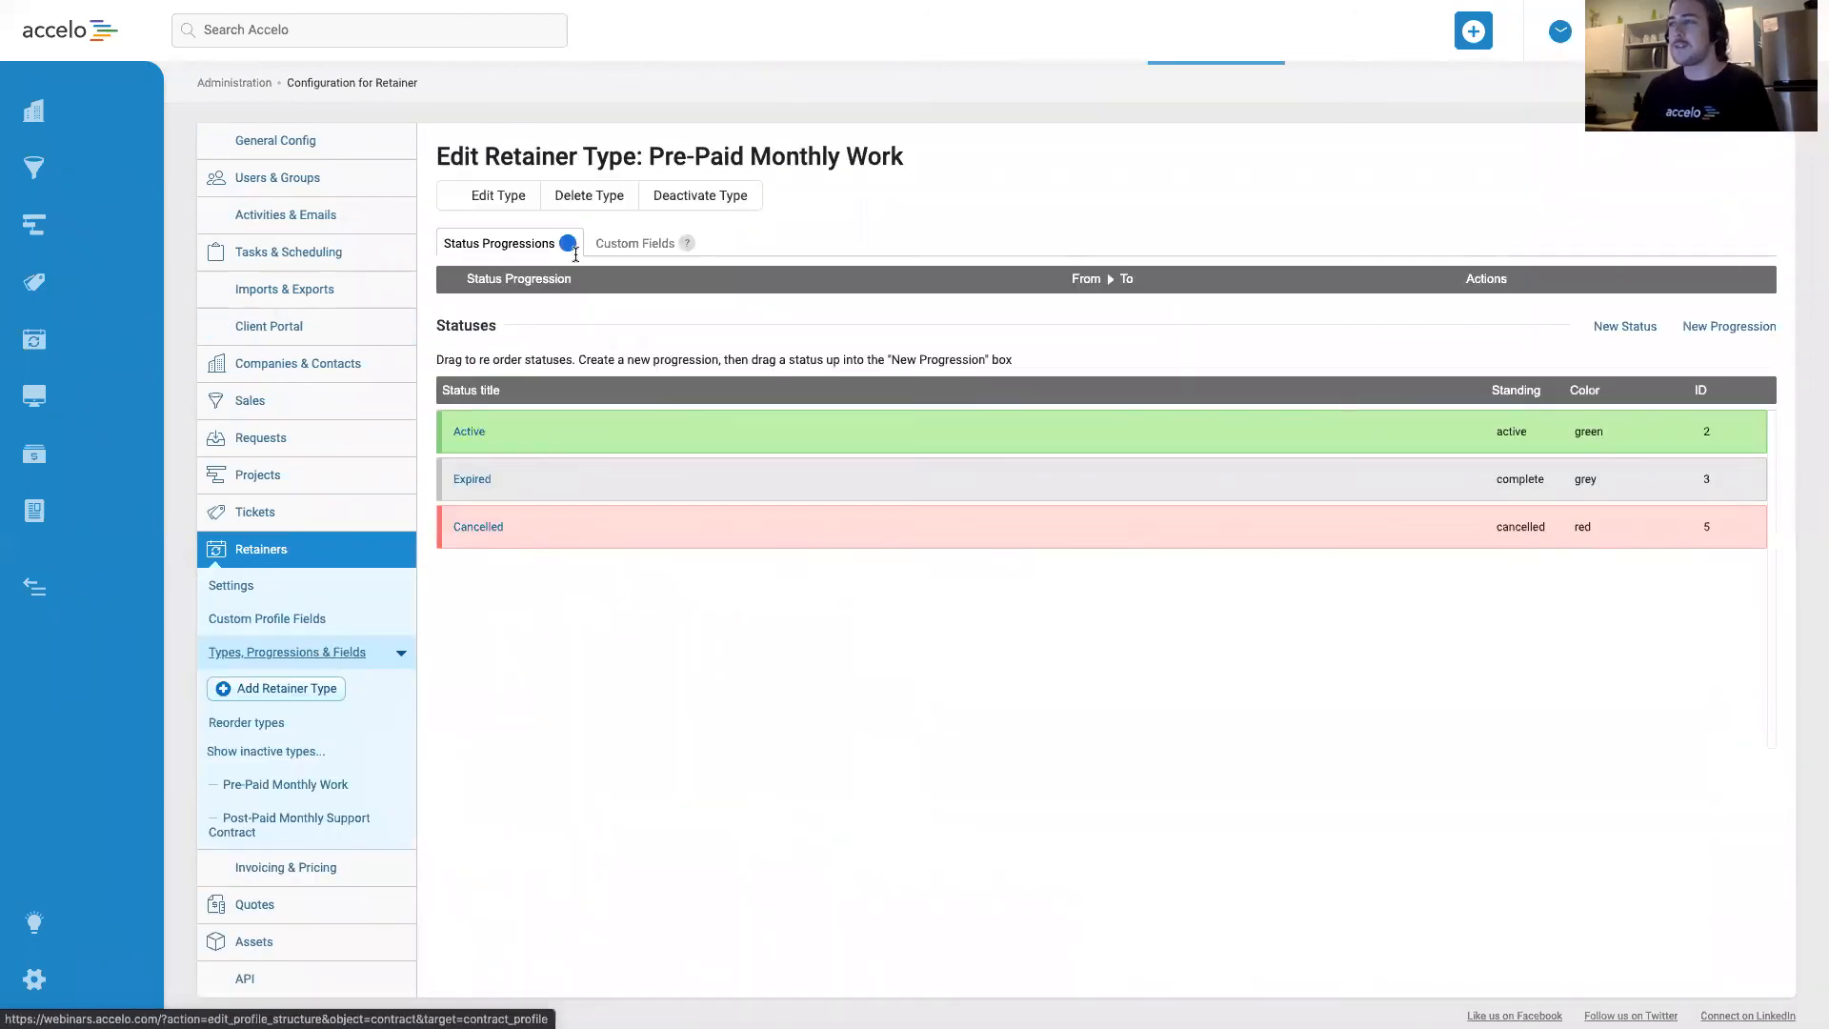
left_click(489, 194)
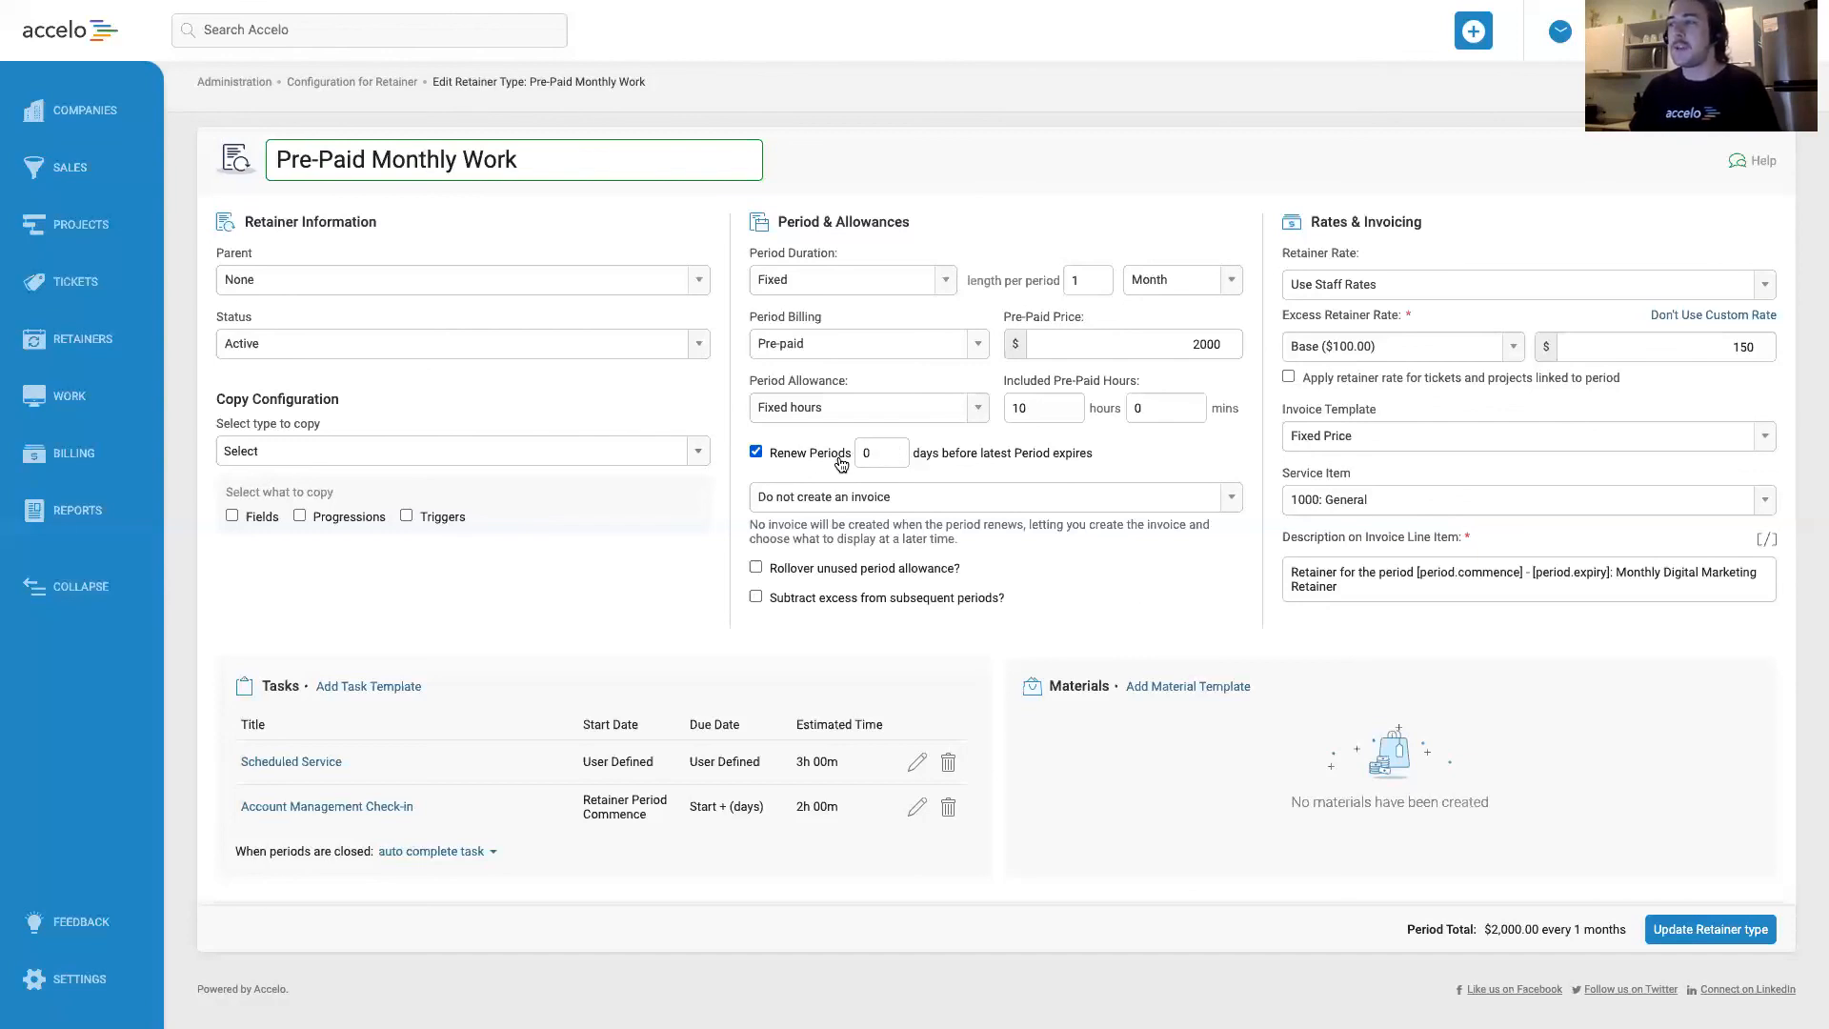
Examine the invoice creation options available for period renewal of the Pre-Paid Monthly Work retainer type.
left_click(886, 496)
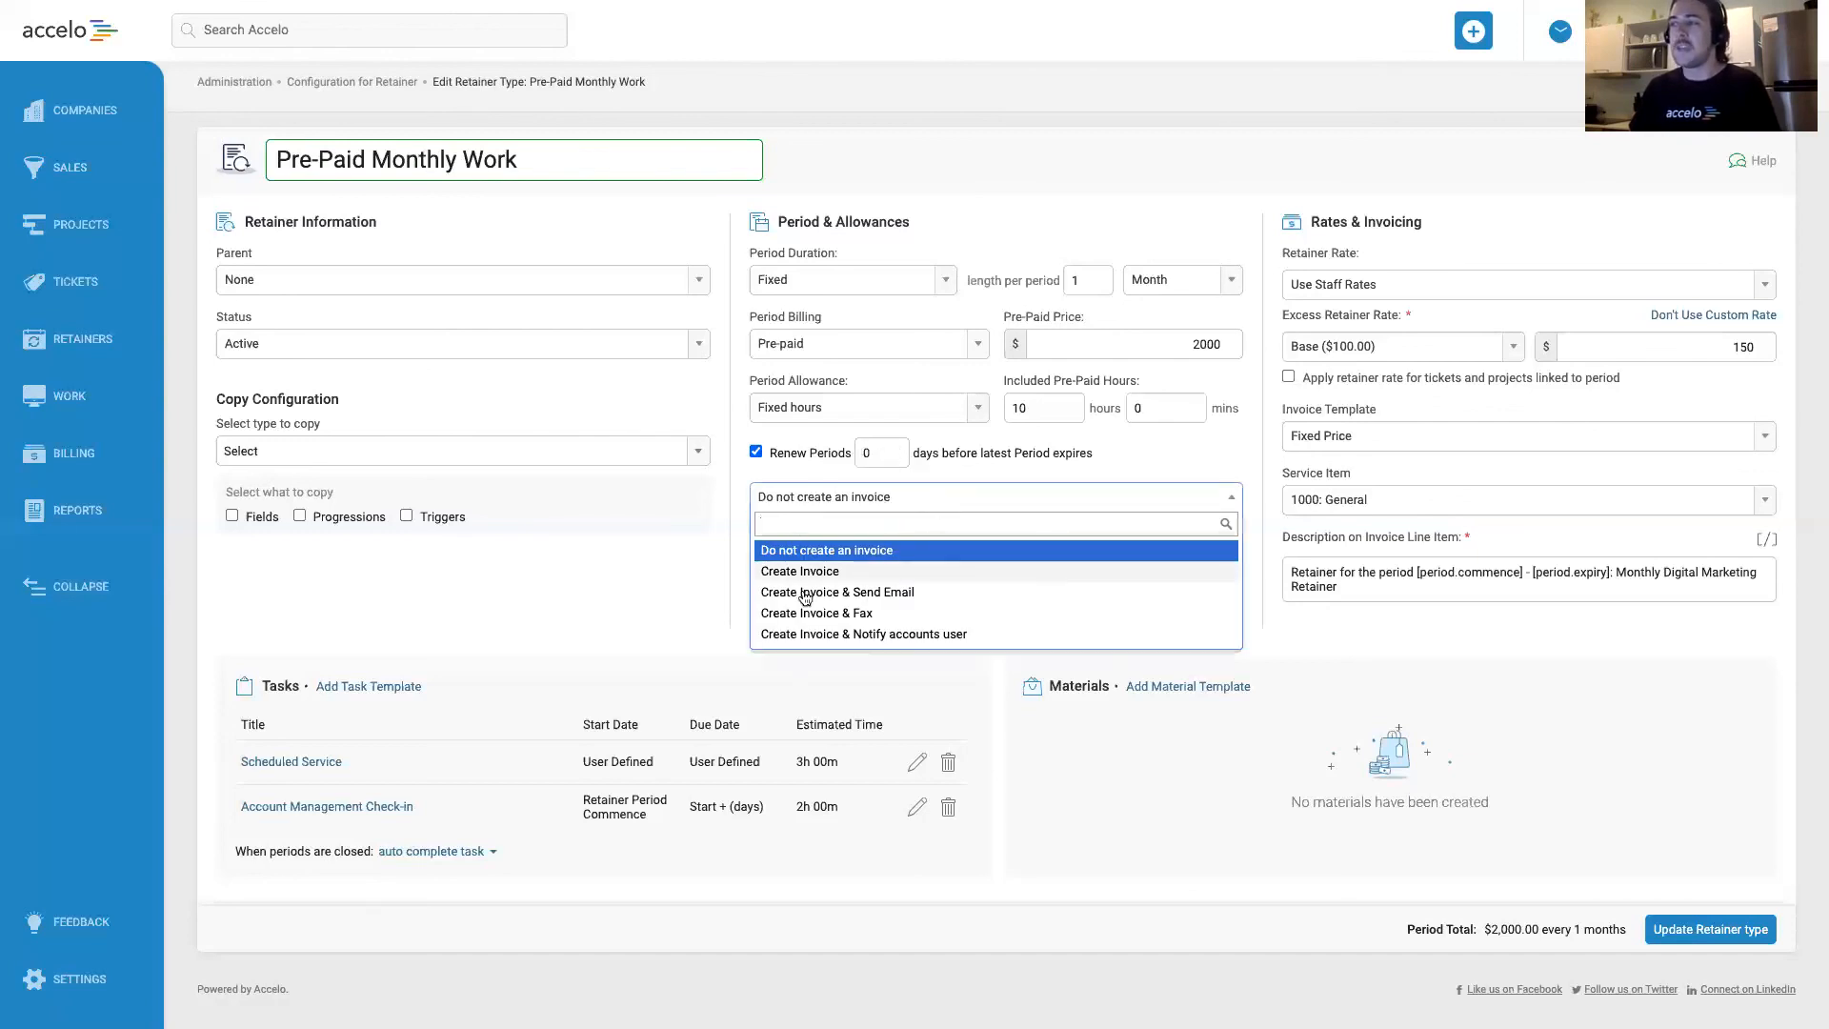
left_click(729, 554)
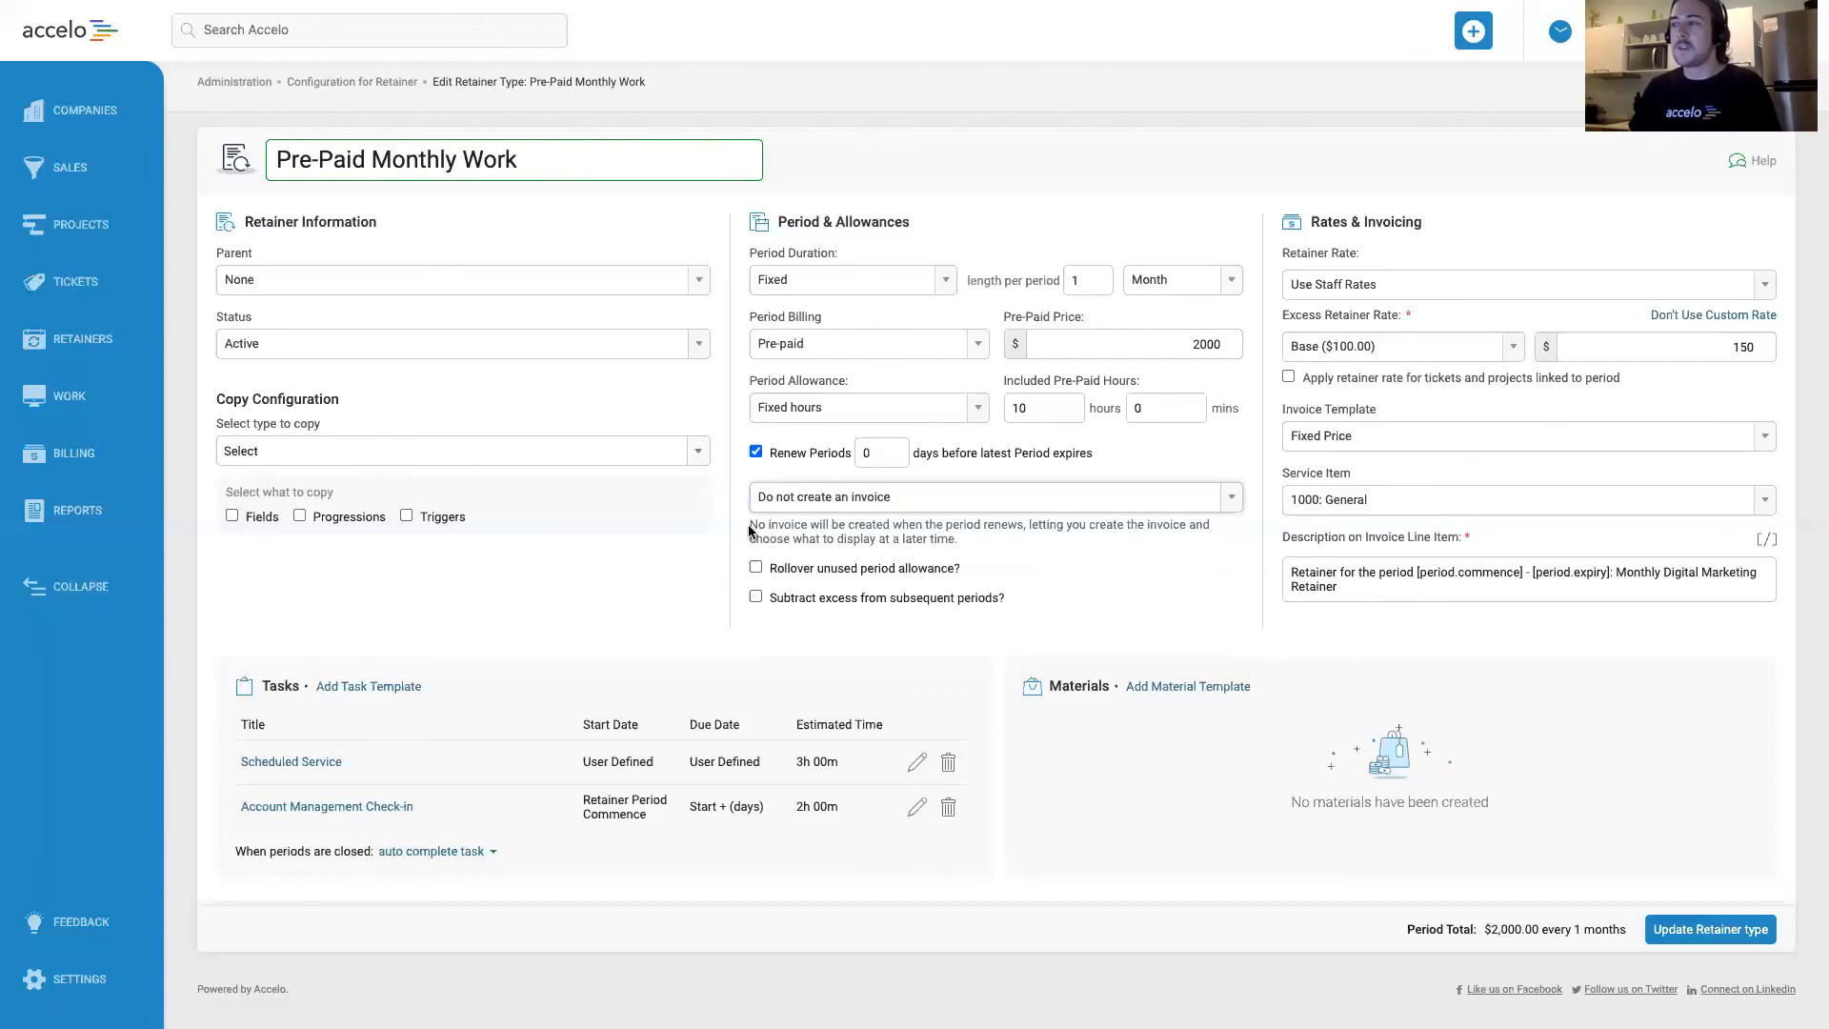
left_click(844, 497)
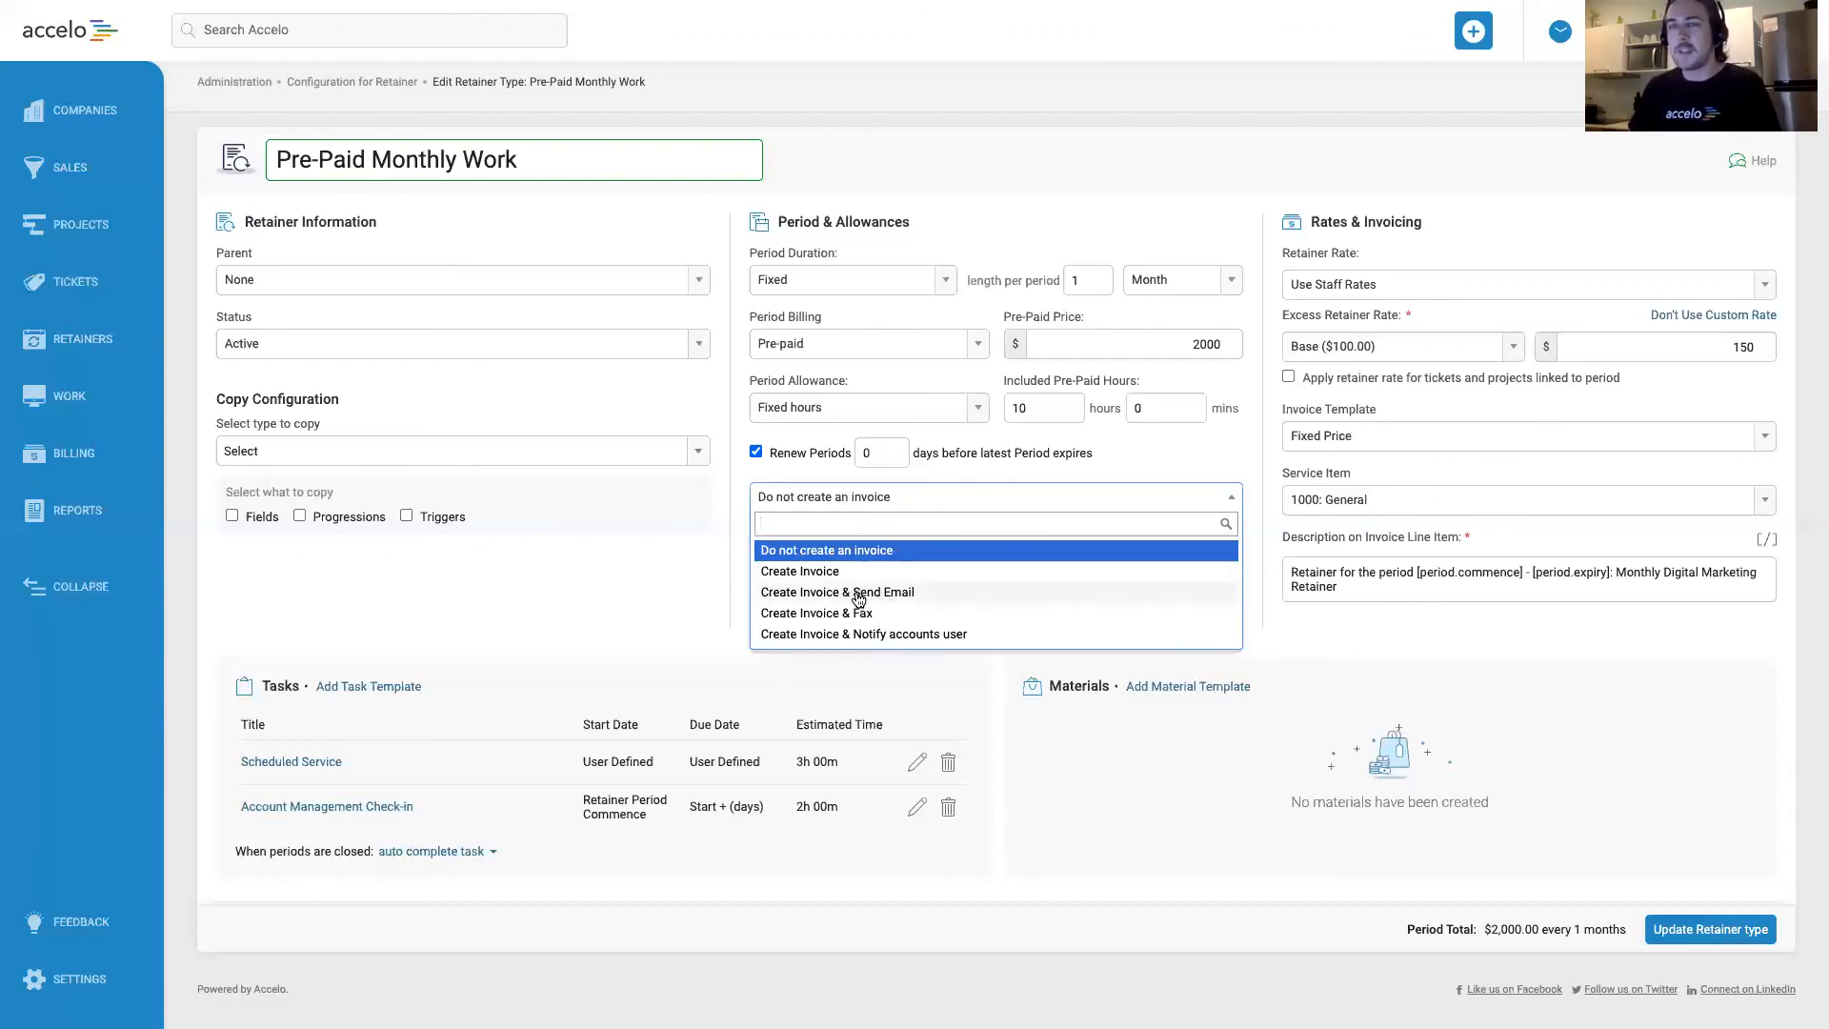
left_click(824, 473)
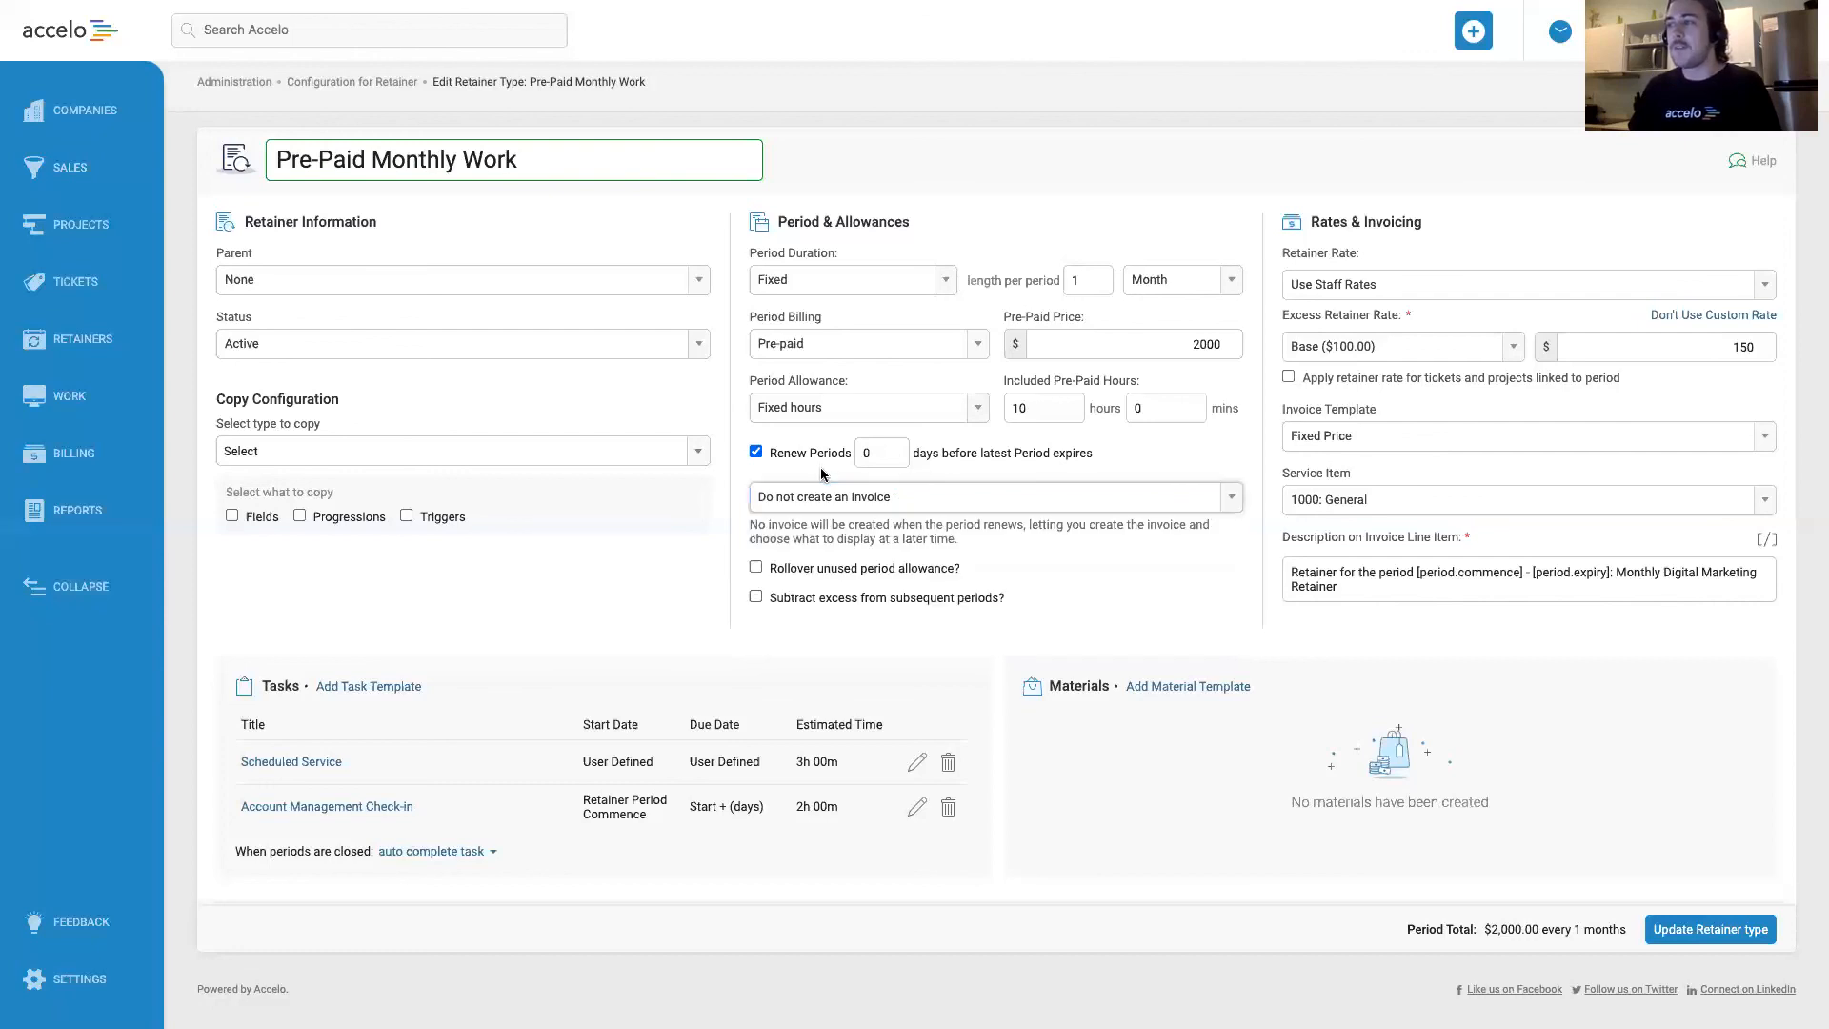
left_click(862, 504)
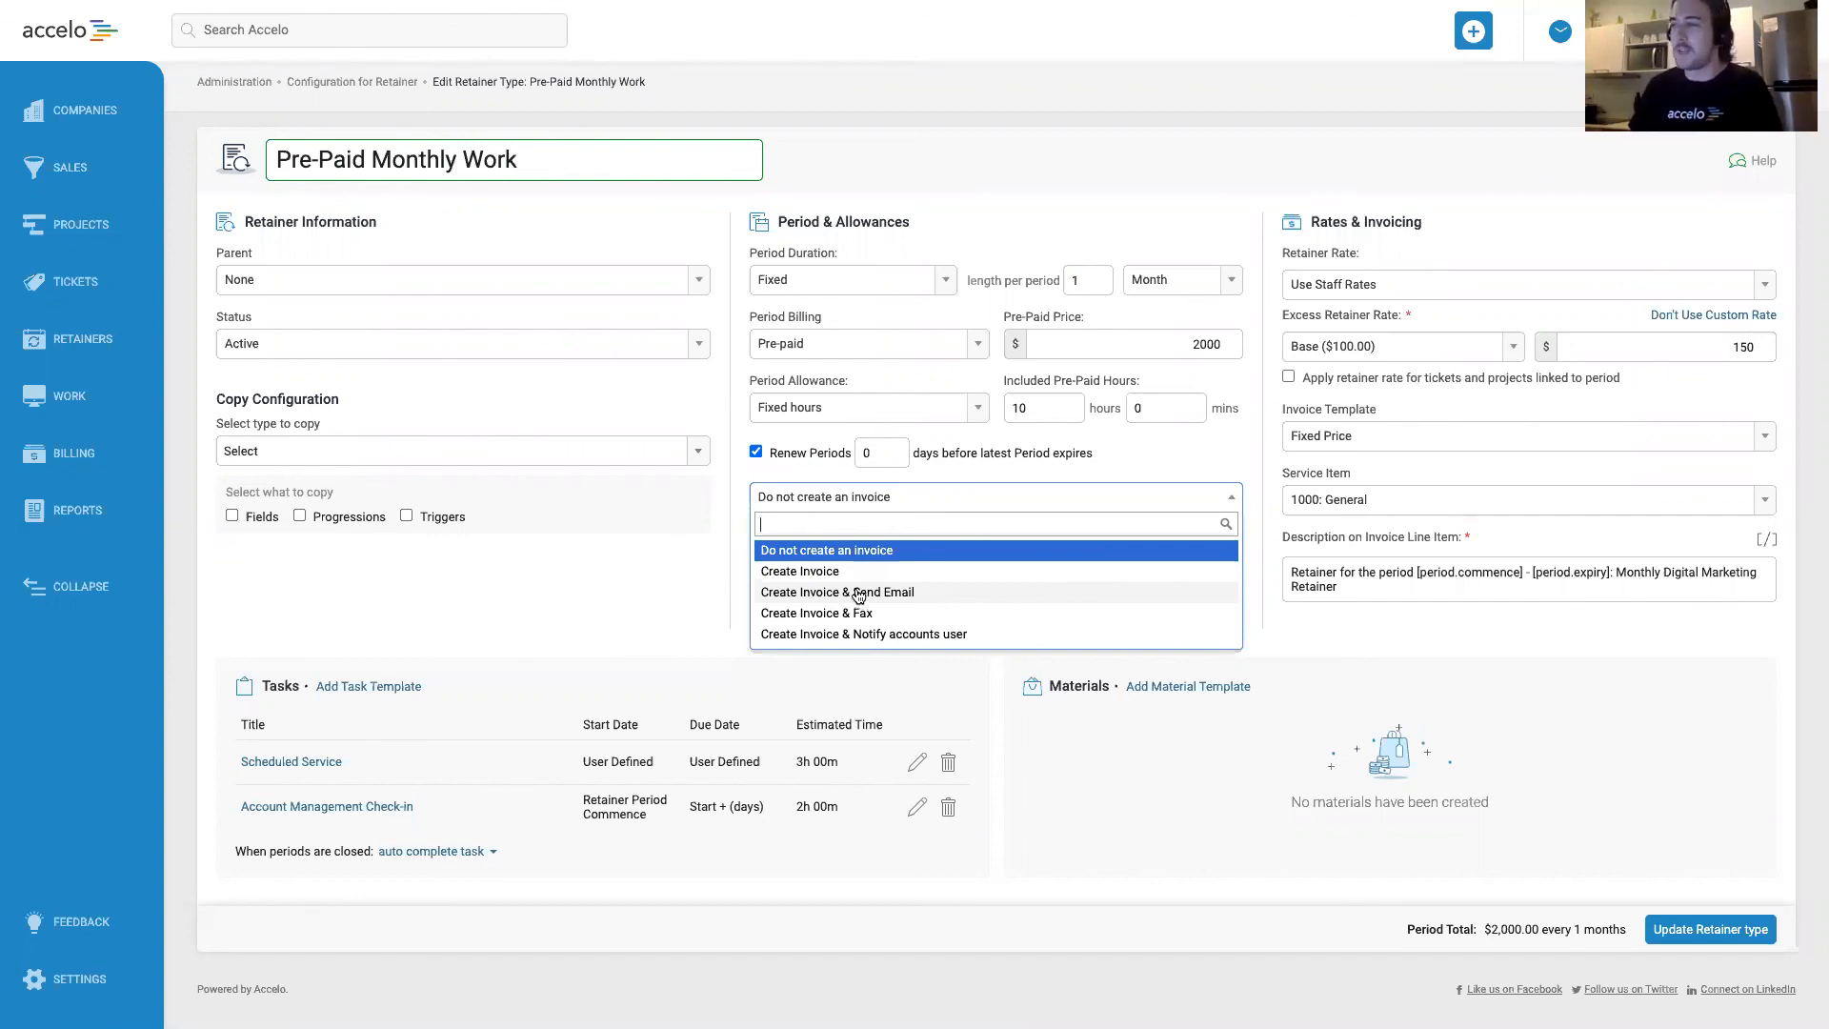
left_click(723, 551)
Set the retainer type's periods to renew 15 days before the latest period expires.
left_click_drag(872, 457, 857, 455)
left_click(868, 475)
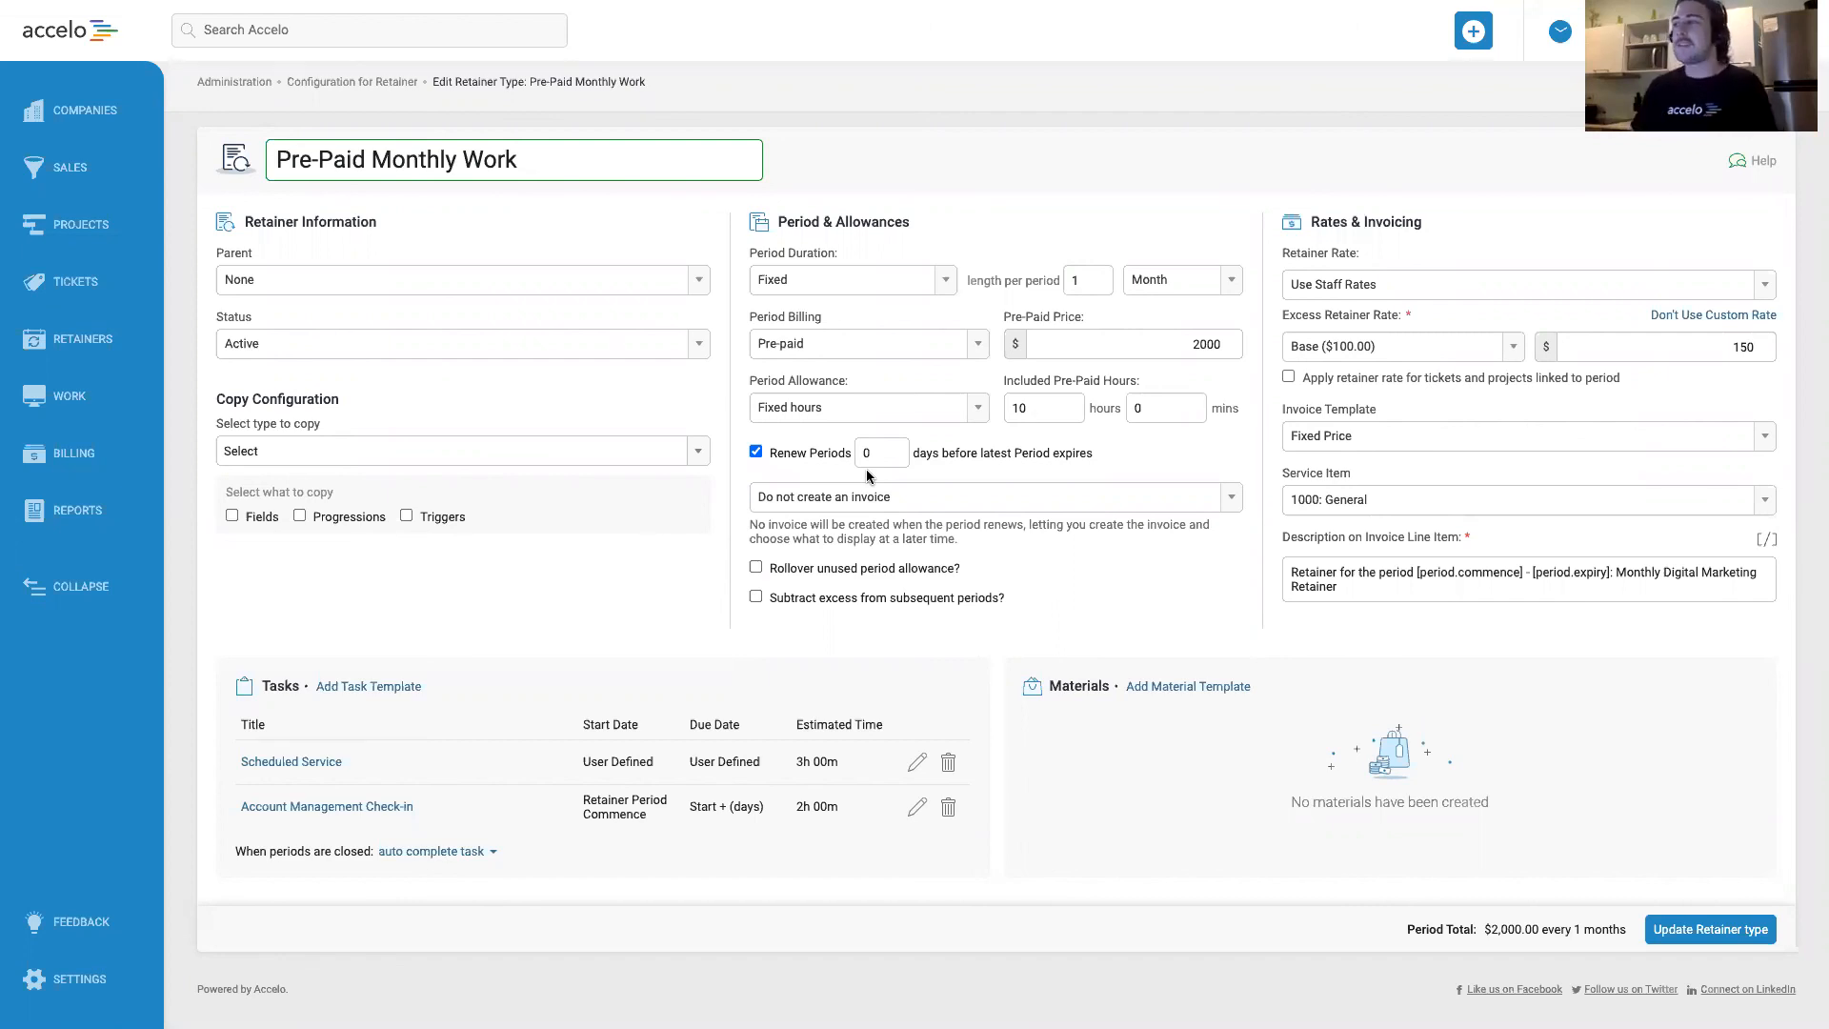
double_click(869, 454)
type("15")
left_click(1162, 454)
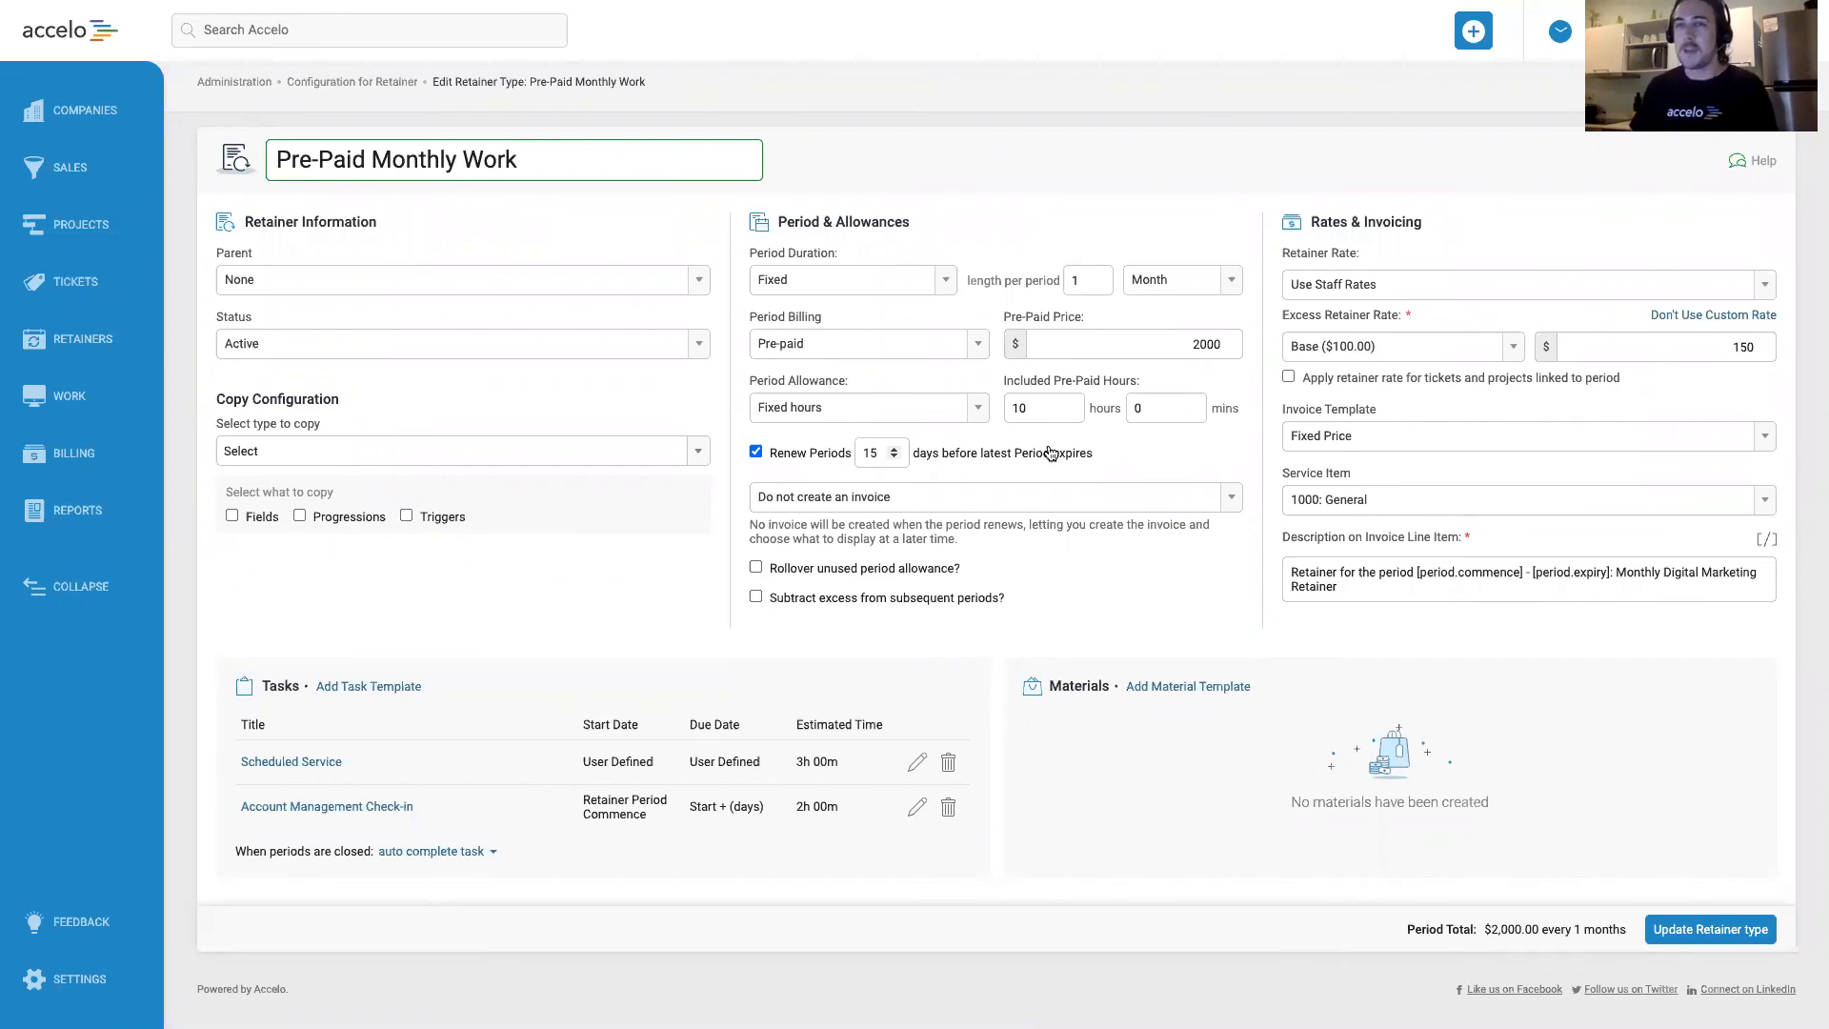